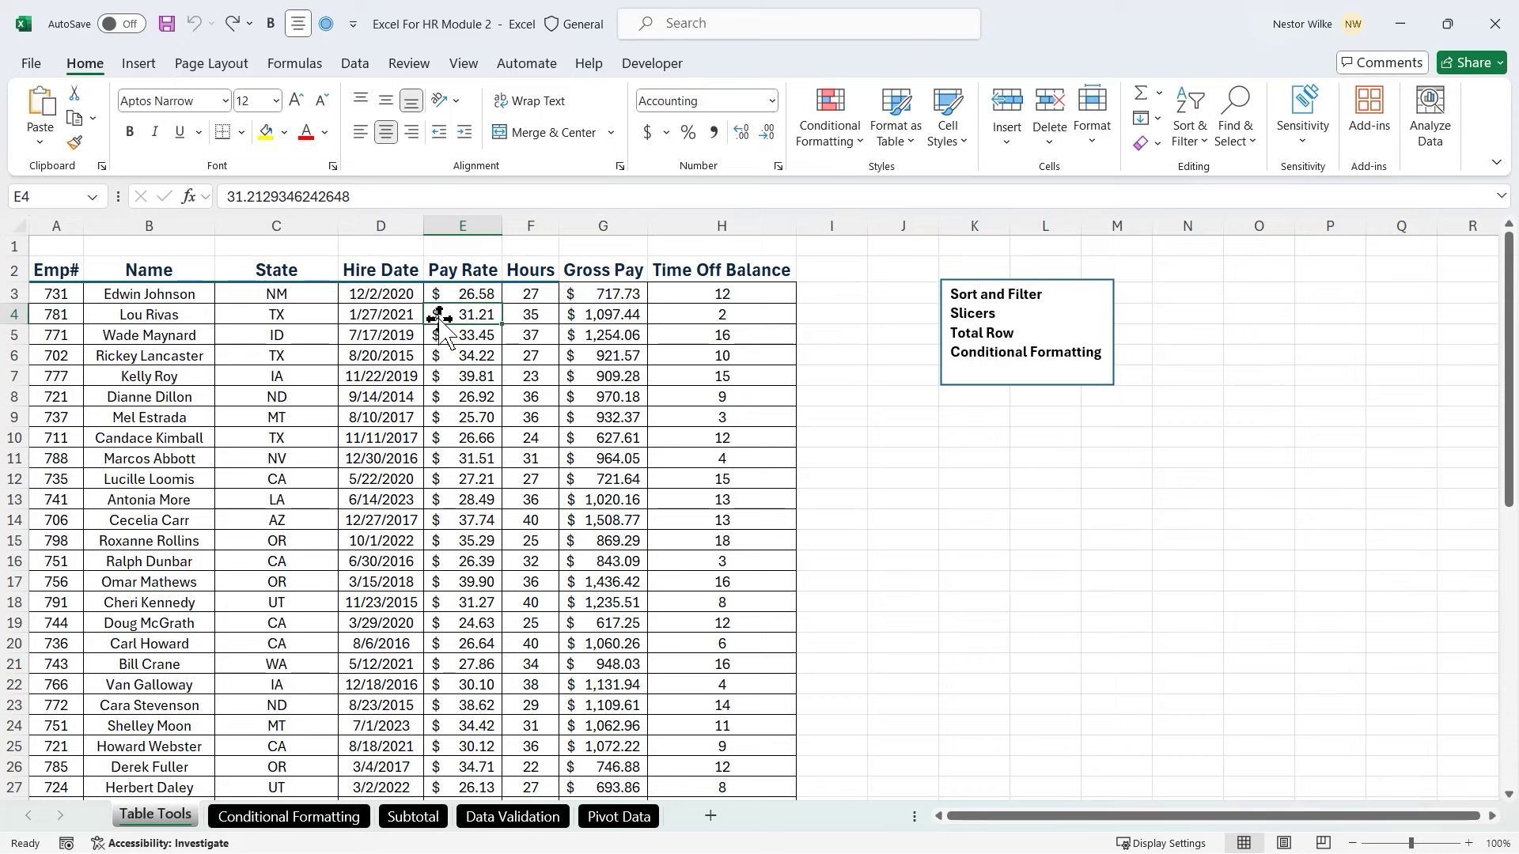
drag(35, 266, 720, 377)
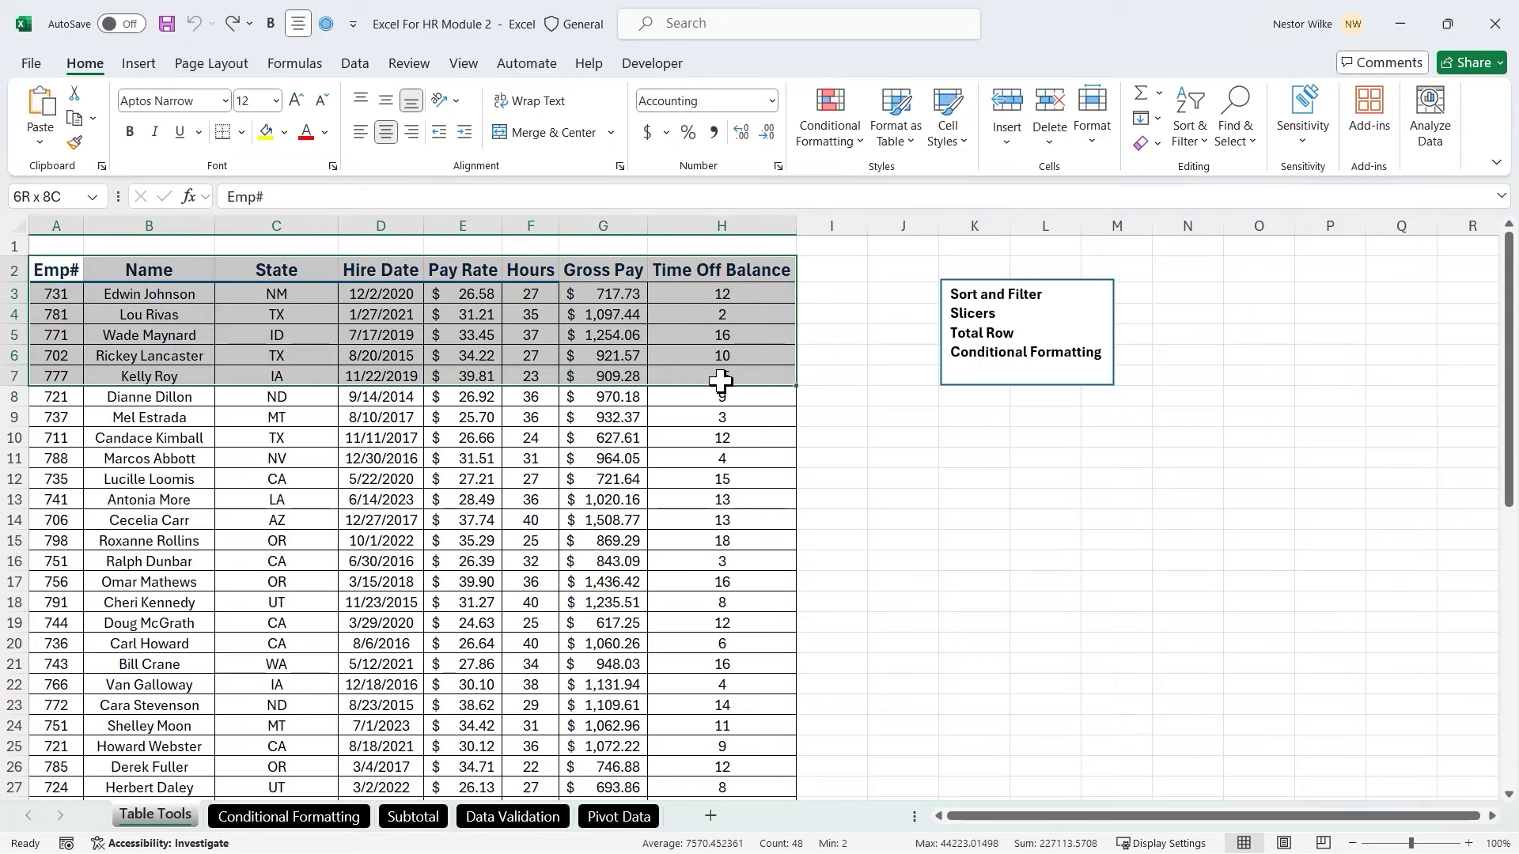
click(635, 433)
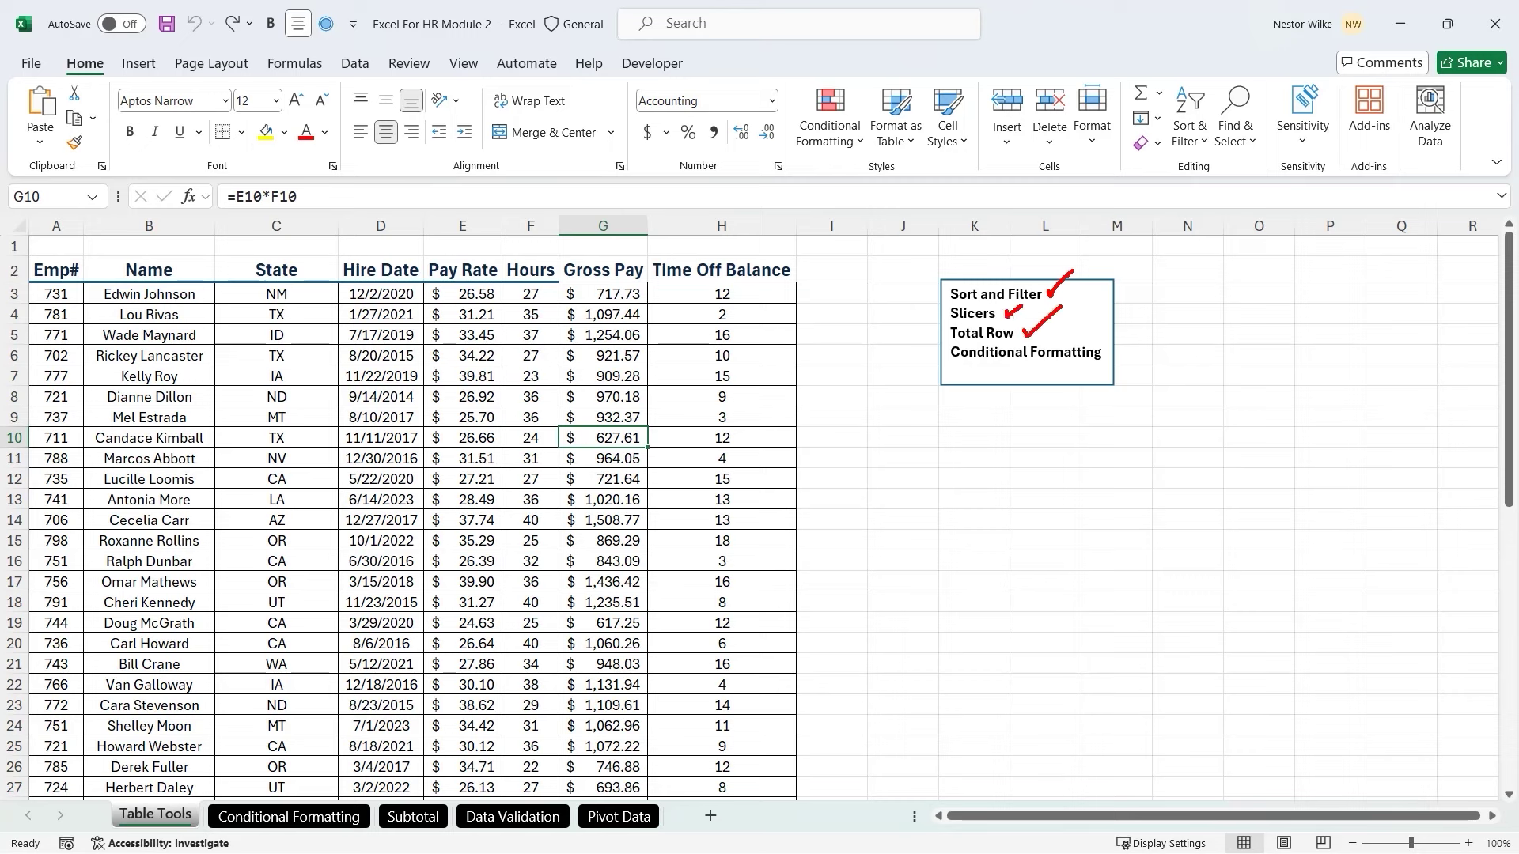
key(Escape)
Format the employee data range A2:H53 as a table with headers, using a light blue banded style
click(546, 338)
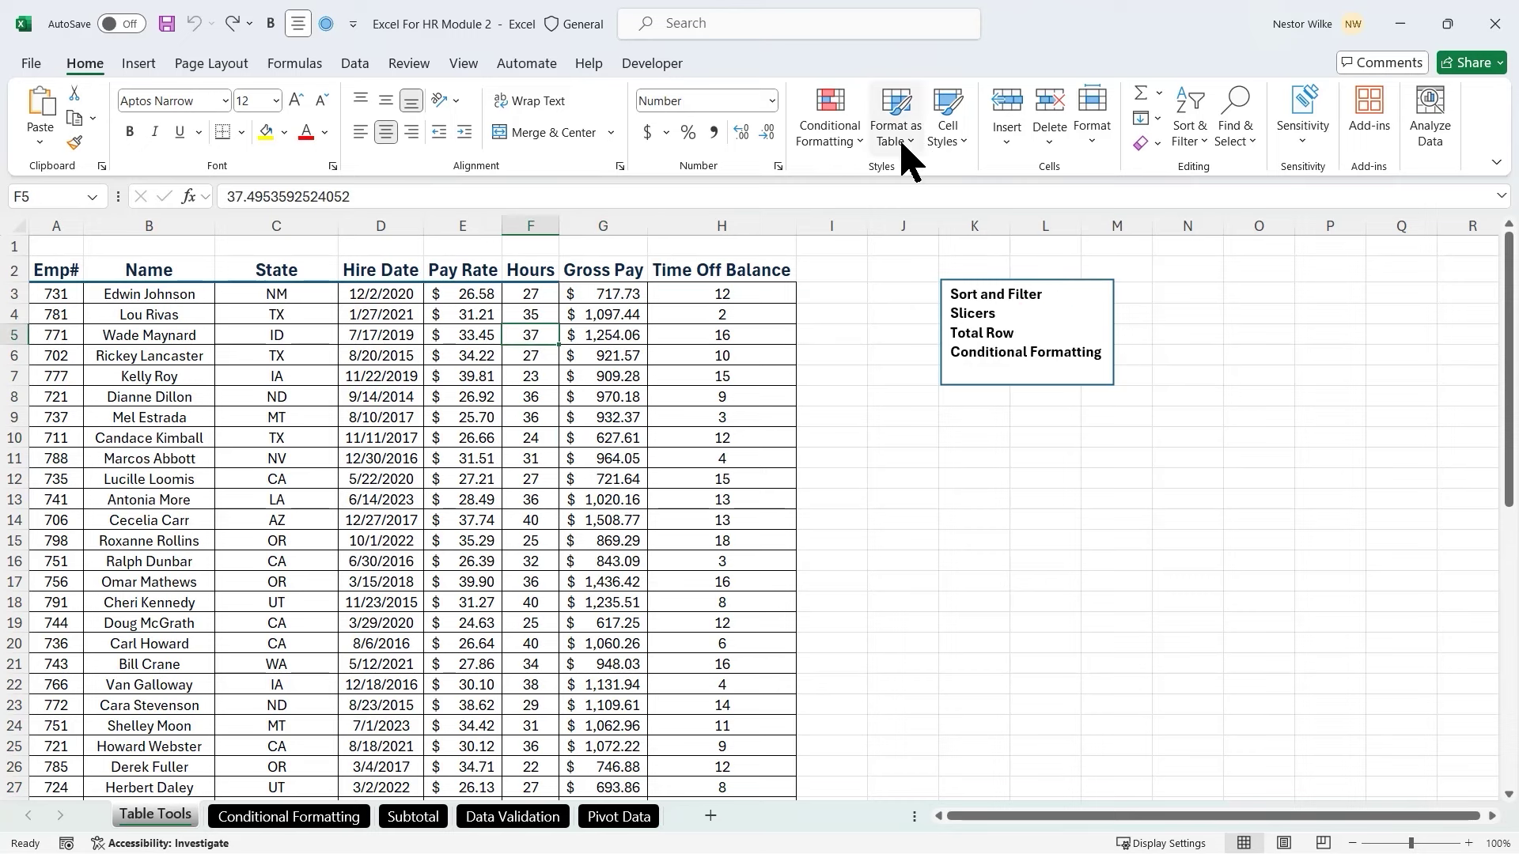
key(ctrl+2)
mouse_move(861, 89)
mouse_down()
mouse_move(928, 177)
mouse_move(892, 274)
mouse_up()
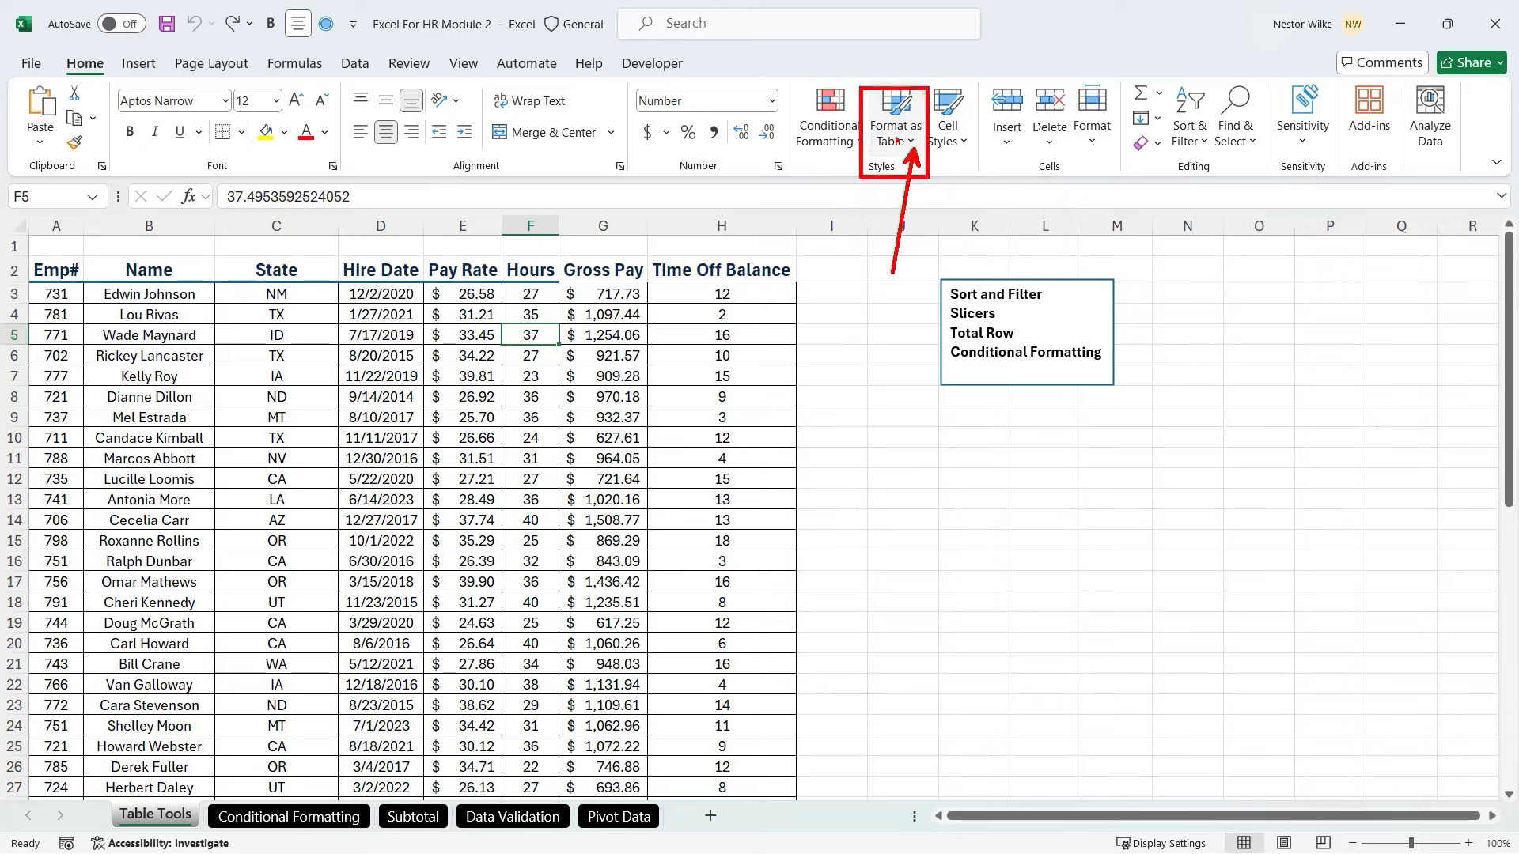
key(Escape)
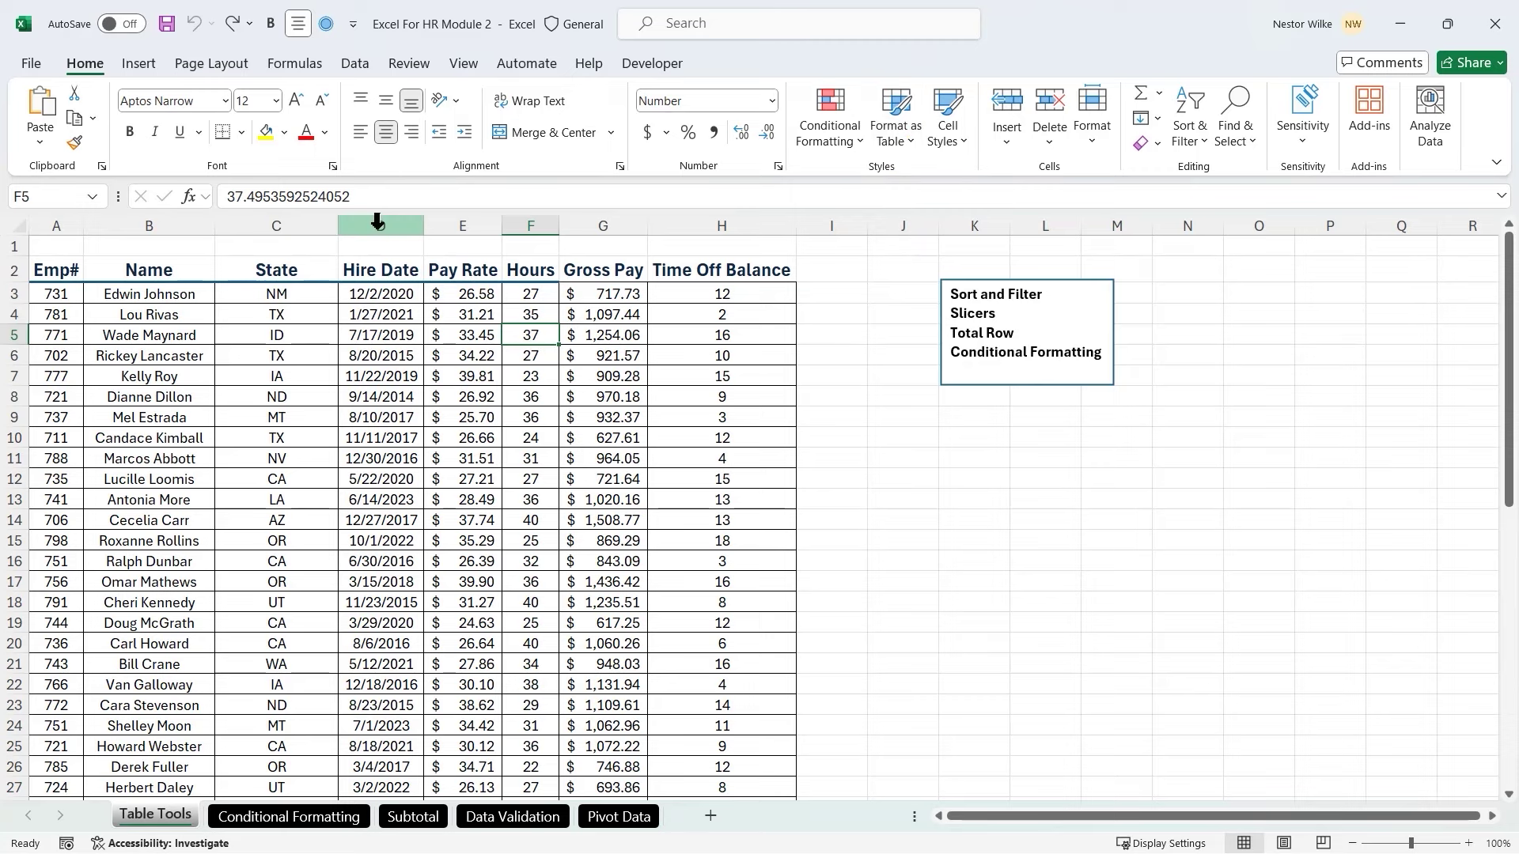
click(896, 127)
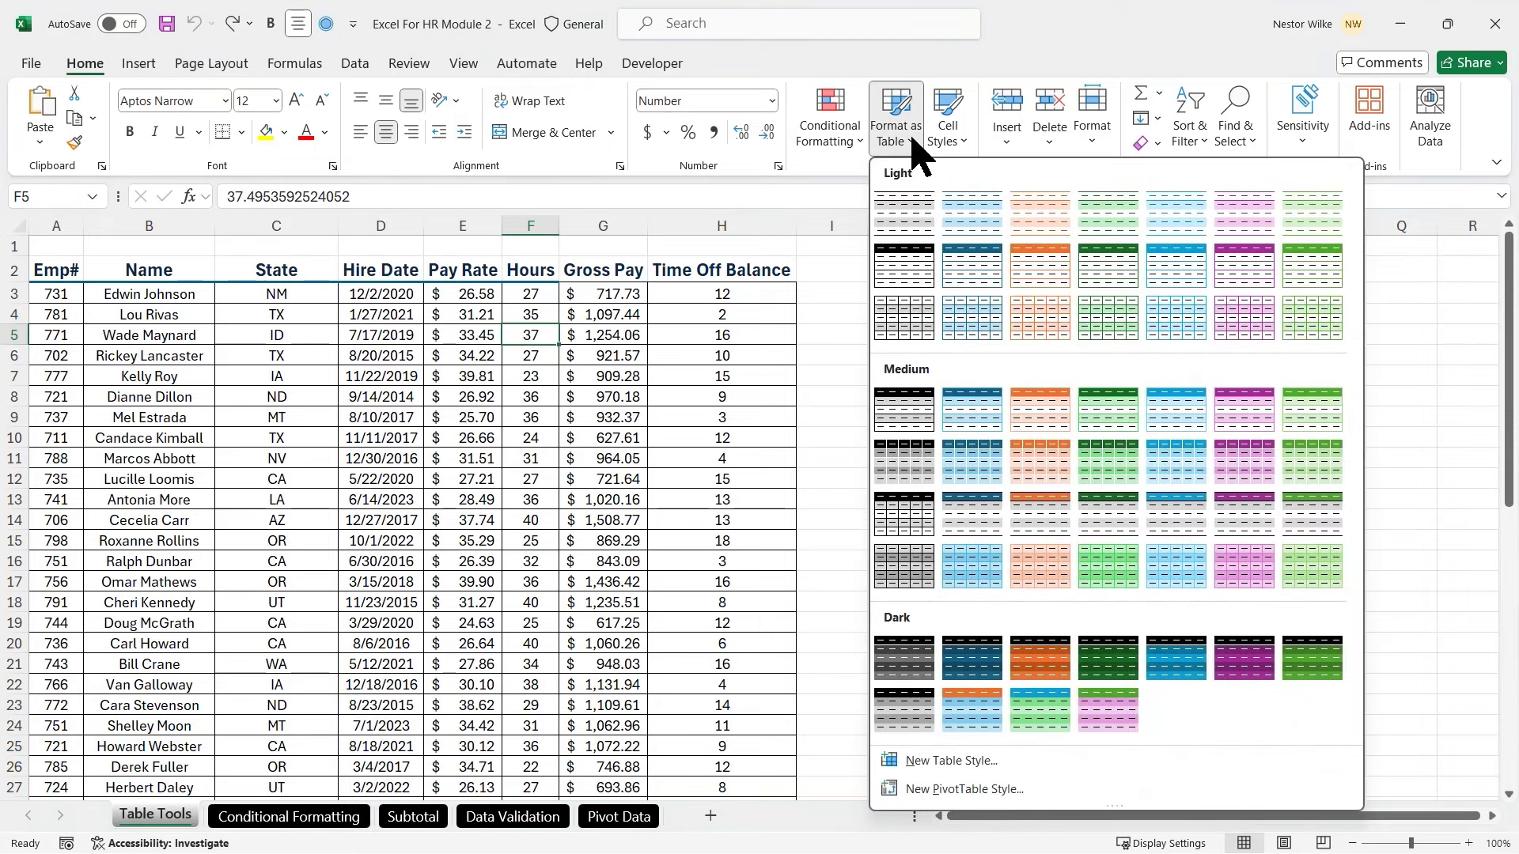
click(967, 329)
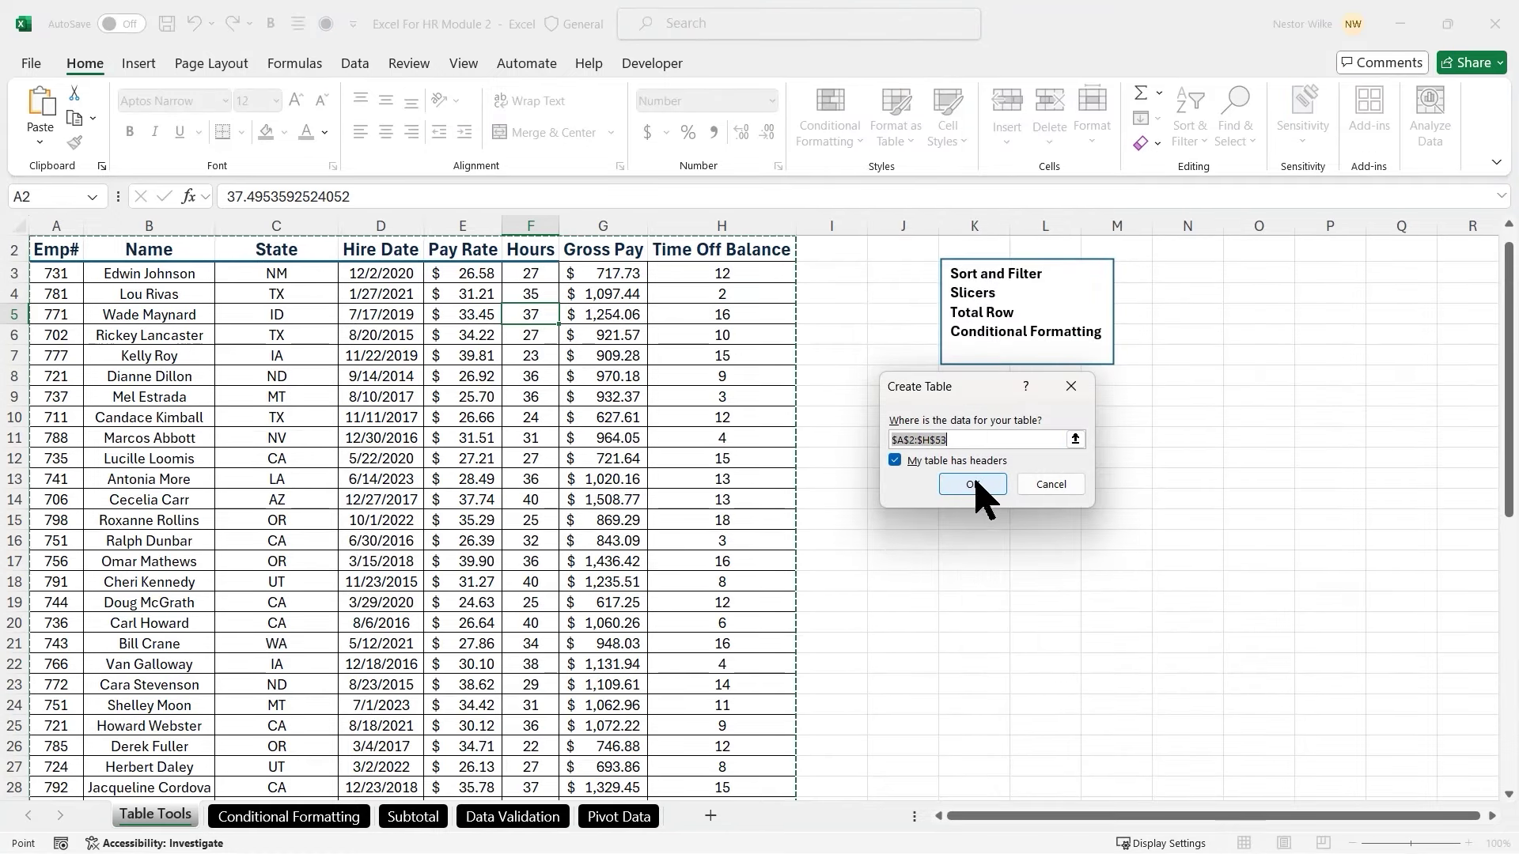
scroll(747, 457, down, 2)
scroll(748, 457, down, 9)
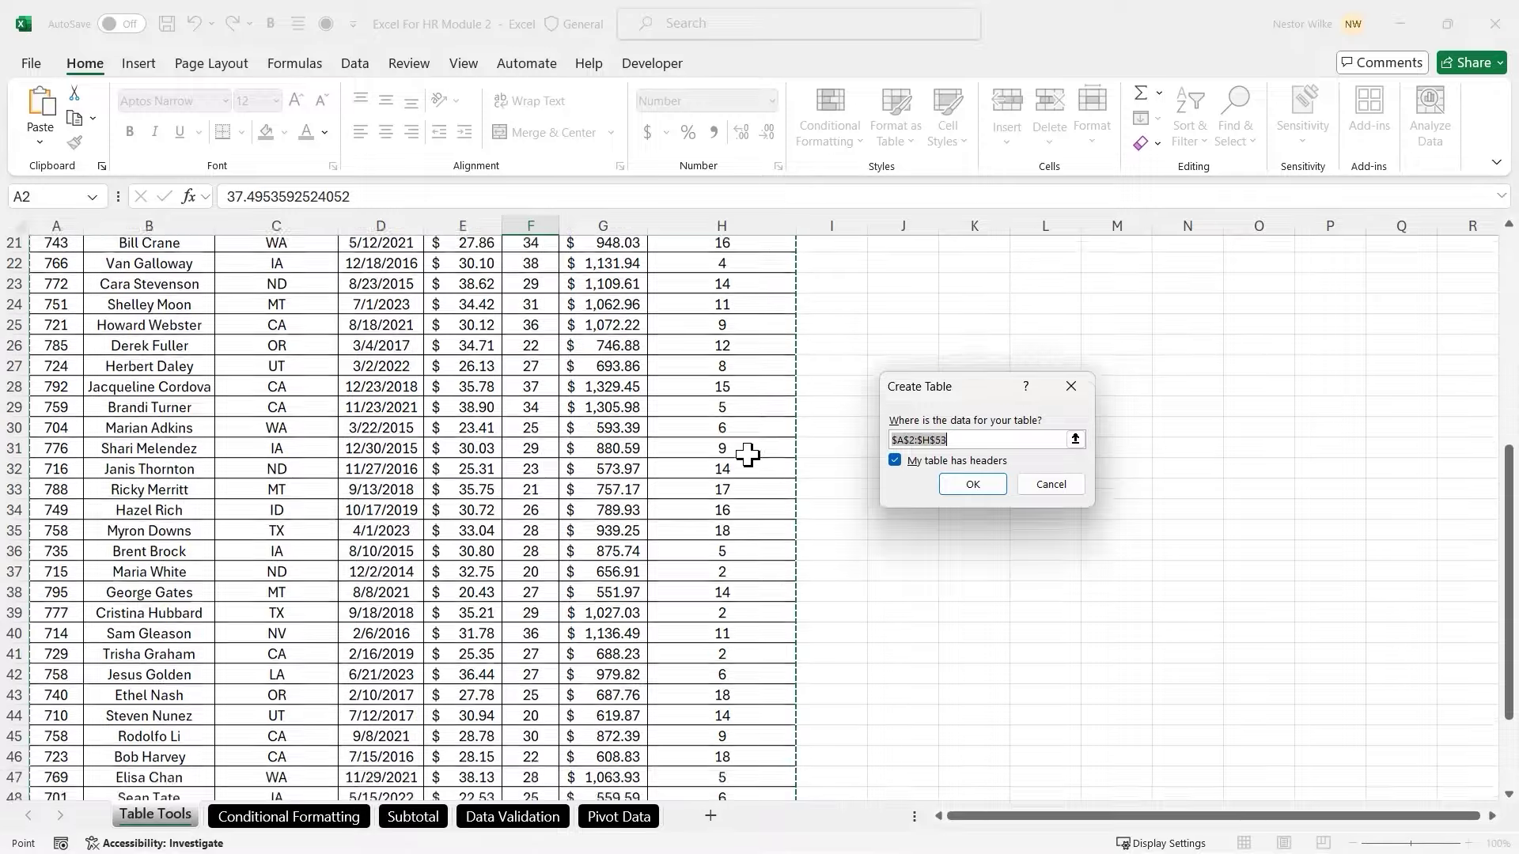
scroll(747, 452, up, 9)
scroll(747, 451, up, 3)
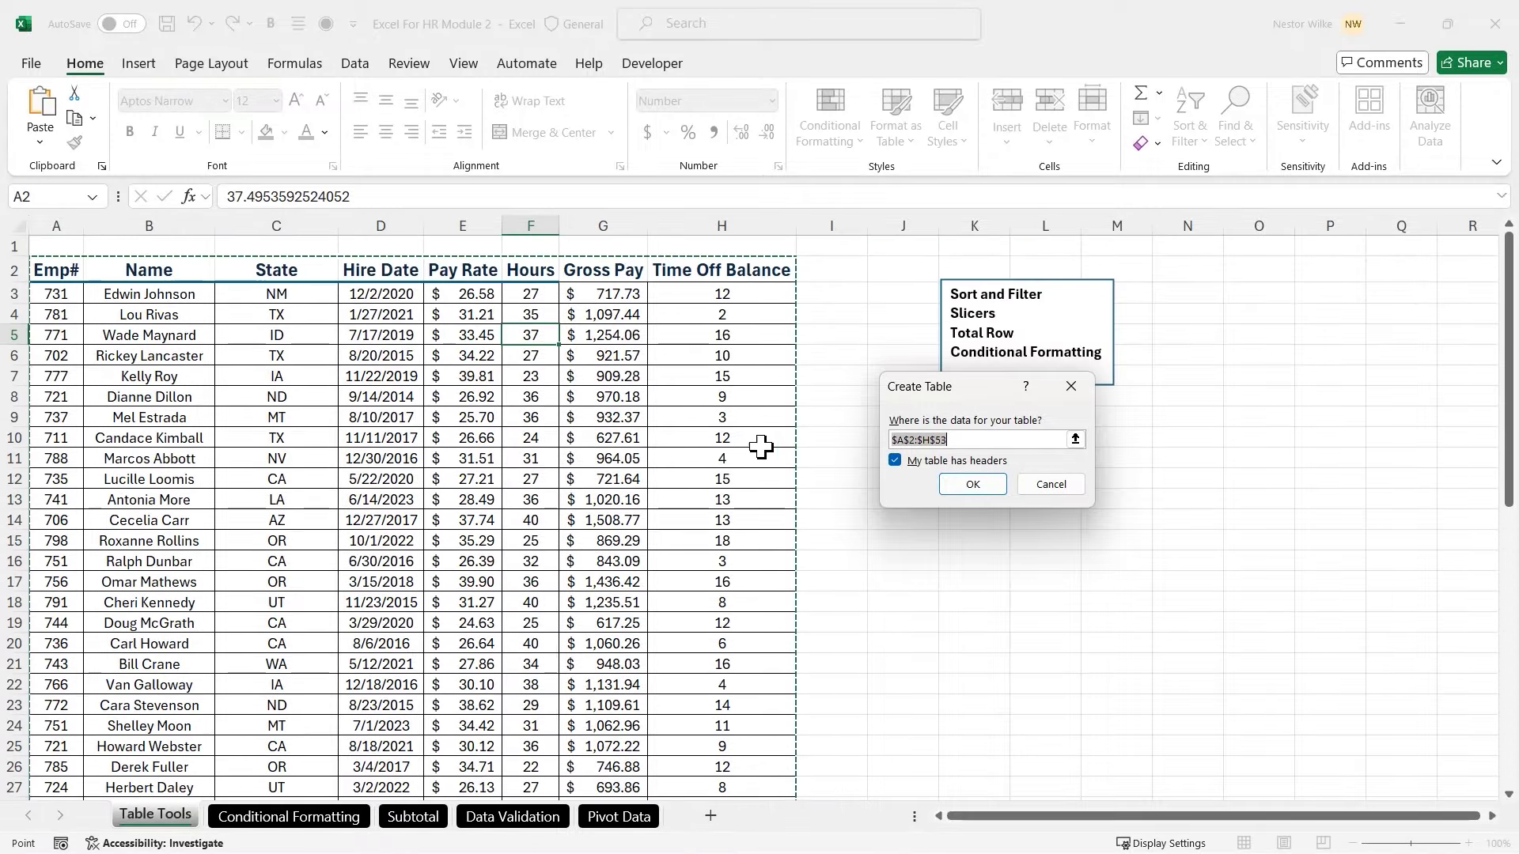
click(975, 486)
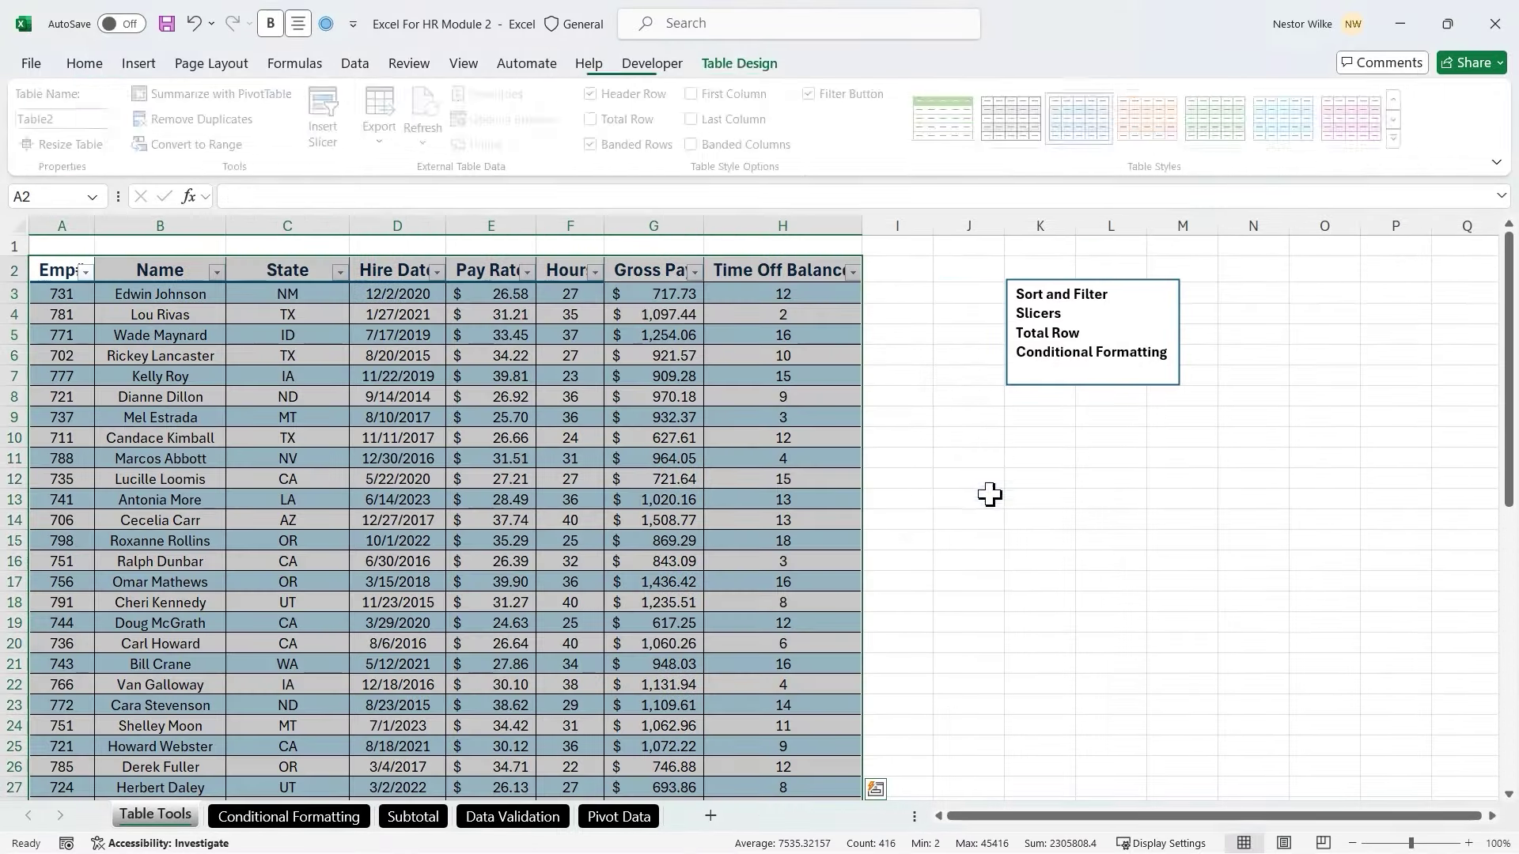
click(528, 357)
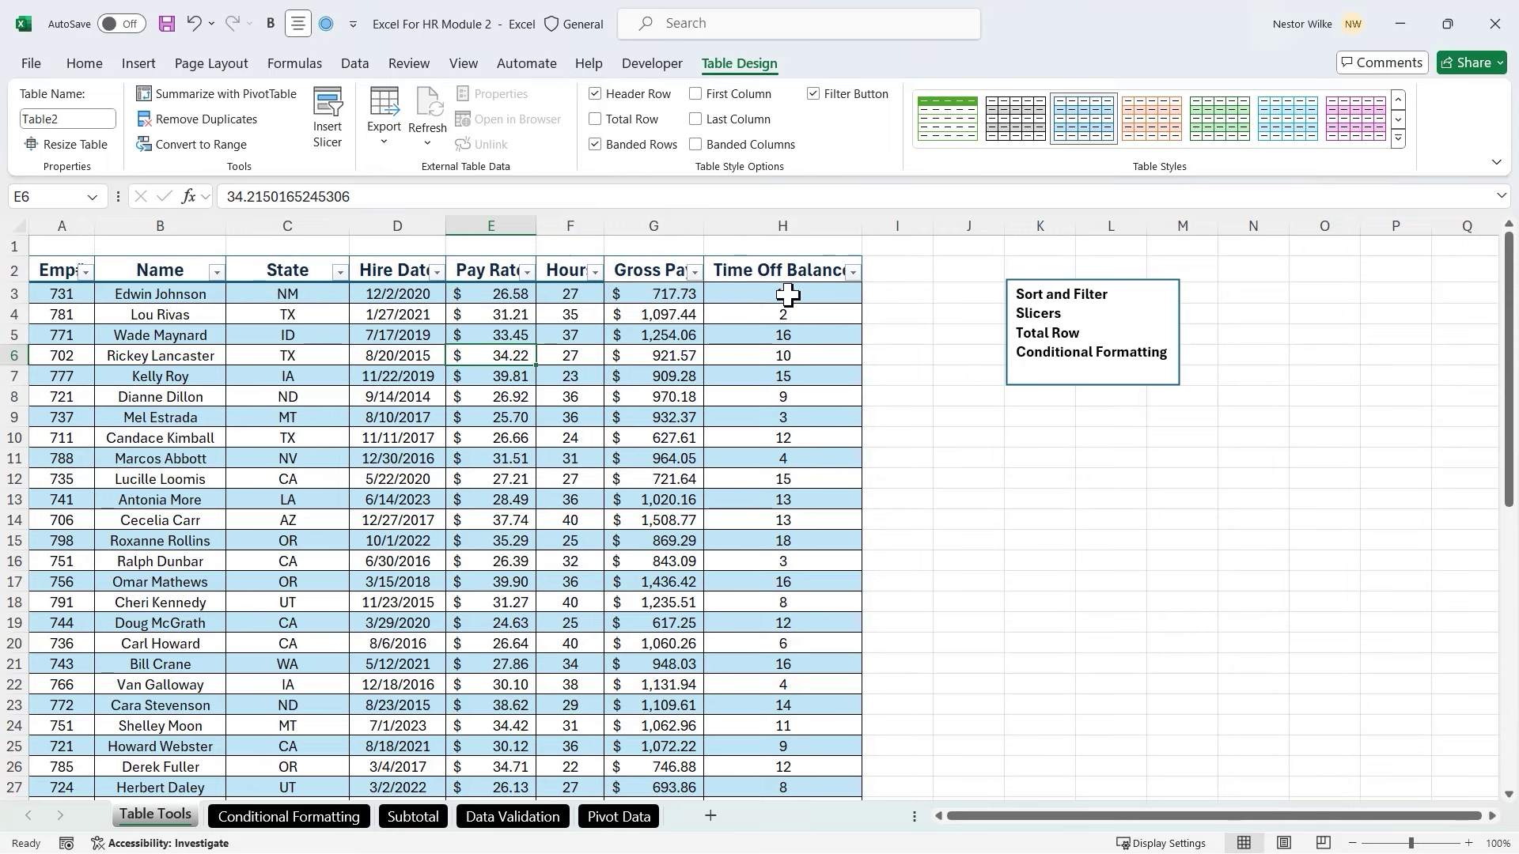
Examine the sorting, search, value list and number filter options available for the Time Off Balance column
click(853, 272)
key(ctrl+2)
mouse_move(601, 281)
mouse_down()
mouse_move(705, 331)
mouse_move(845, 338)
mouse_up()
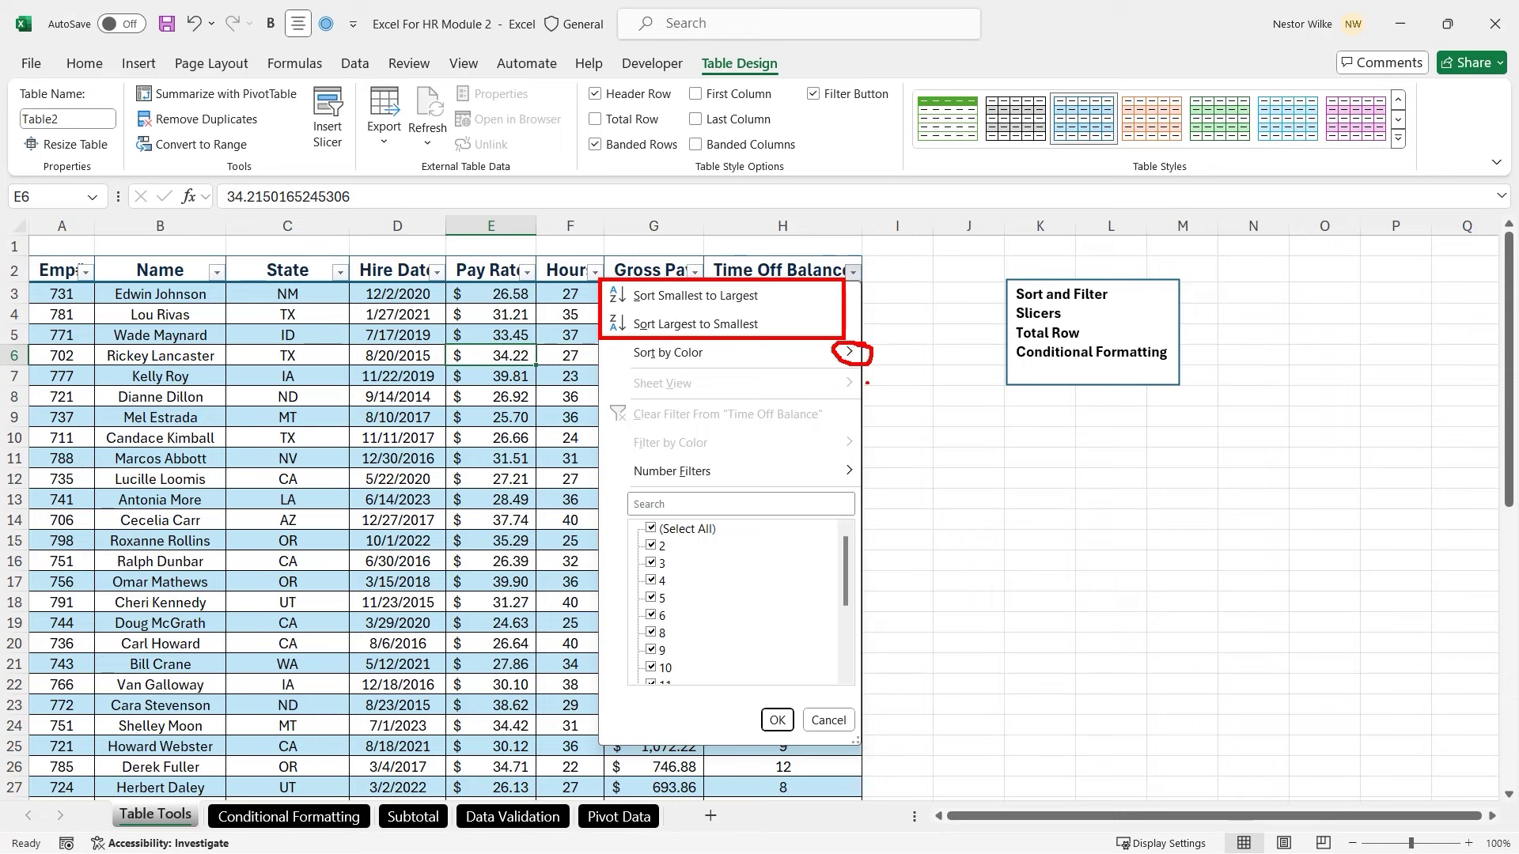
mouse_move(621, 487)
mouse_down()
mouse_move(731, 515)
mouse_move(860, 520)
mouse_up()
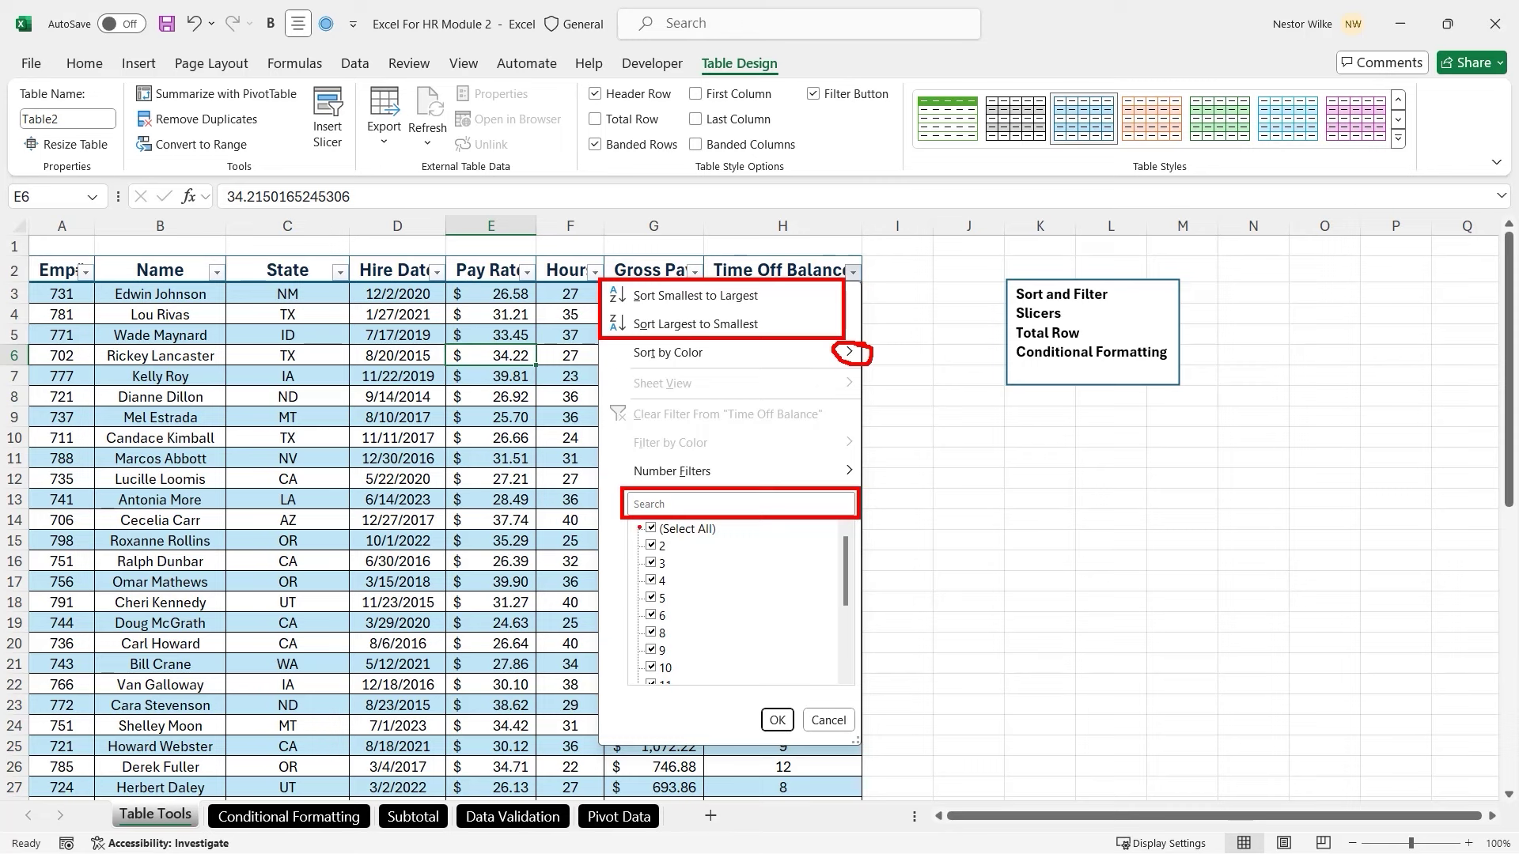
mouse_move(629, 522)
mouse_down()
mouse_move(803, 671)
mouse_move(855, 692)
mouse_up()
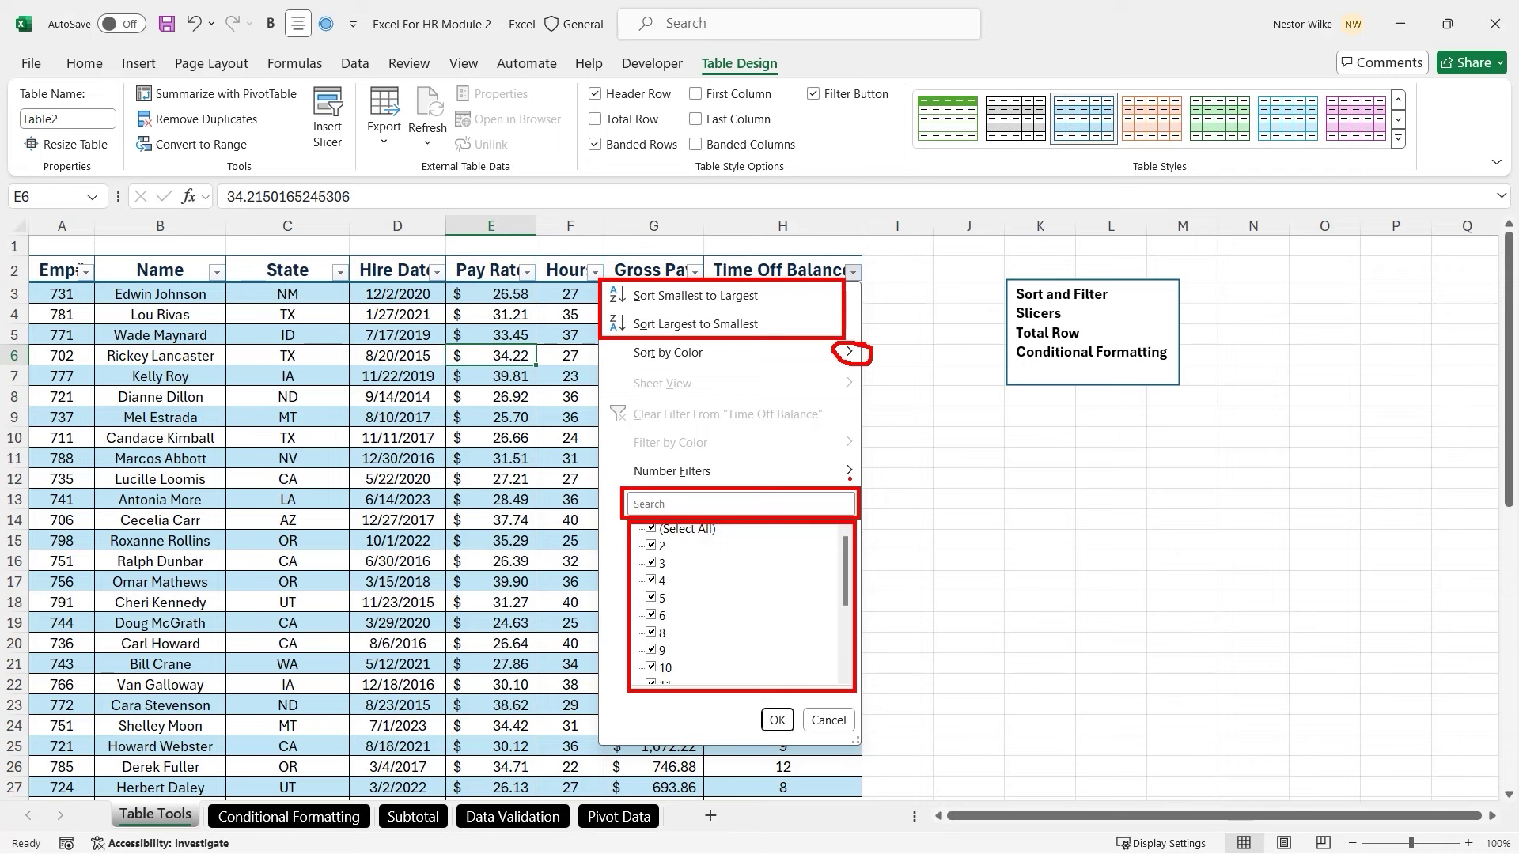
drag(860, 470, 985, 467)
key(Escape)
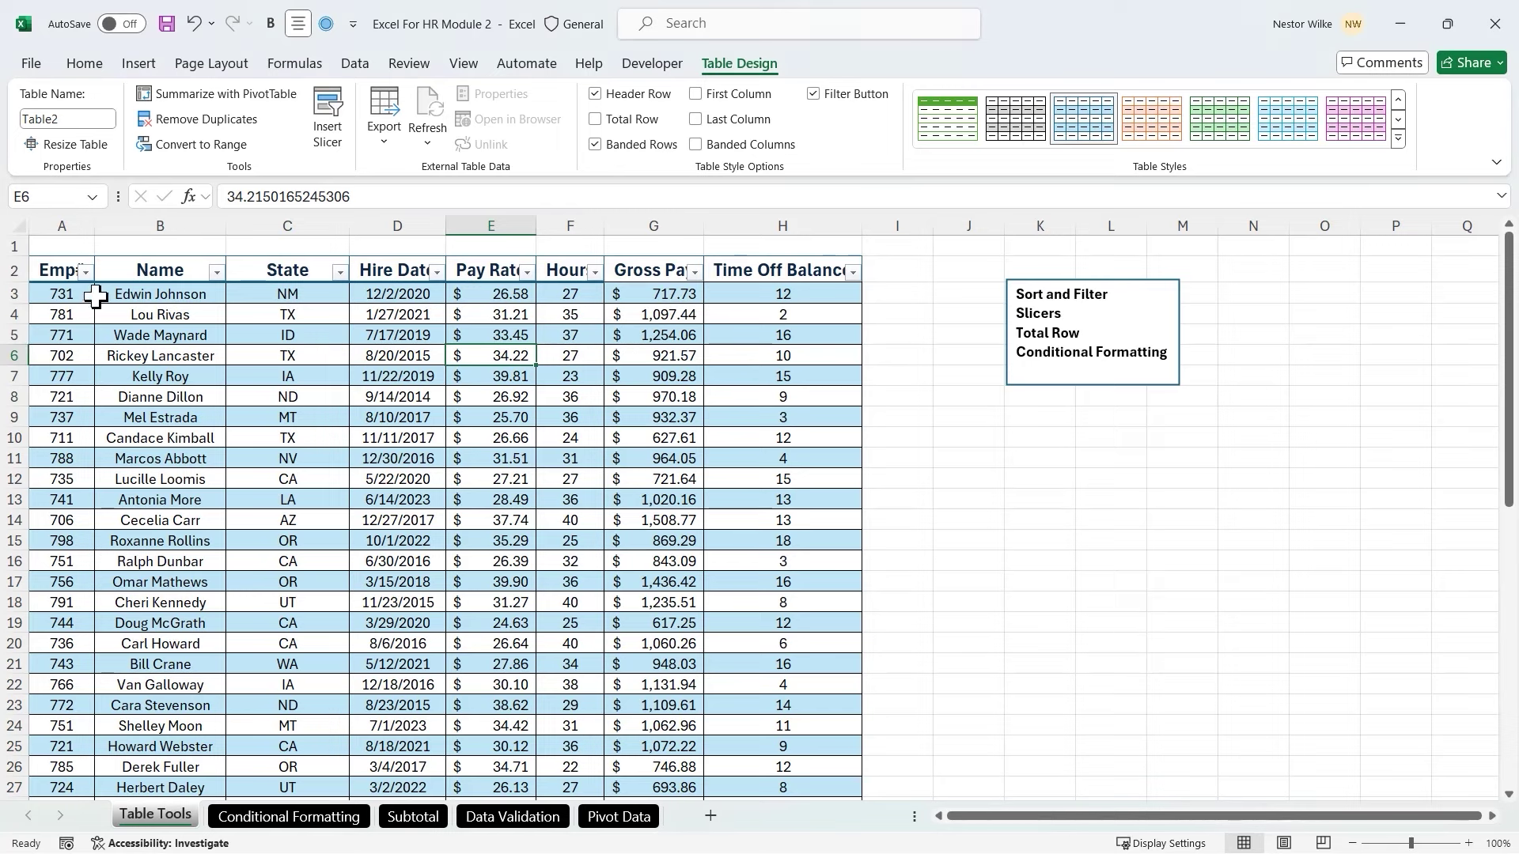
Sort the table by the Emp# column from smallest to largest and check the order down the rows
click(91, 227)
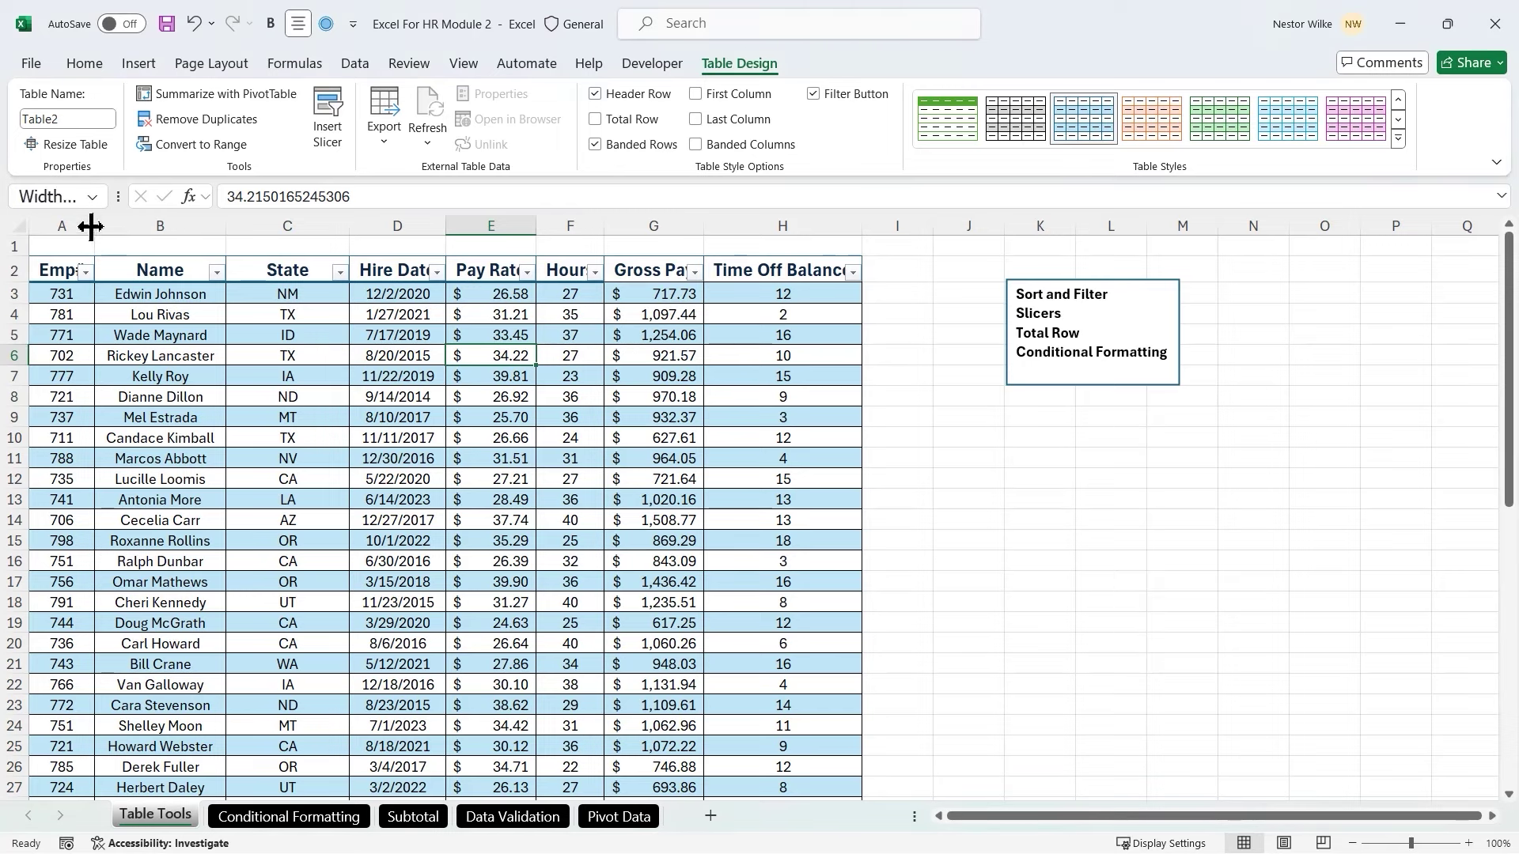
click(51, 272)
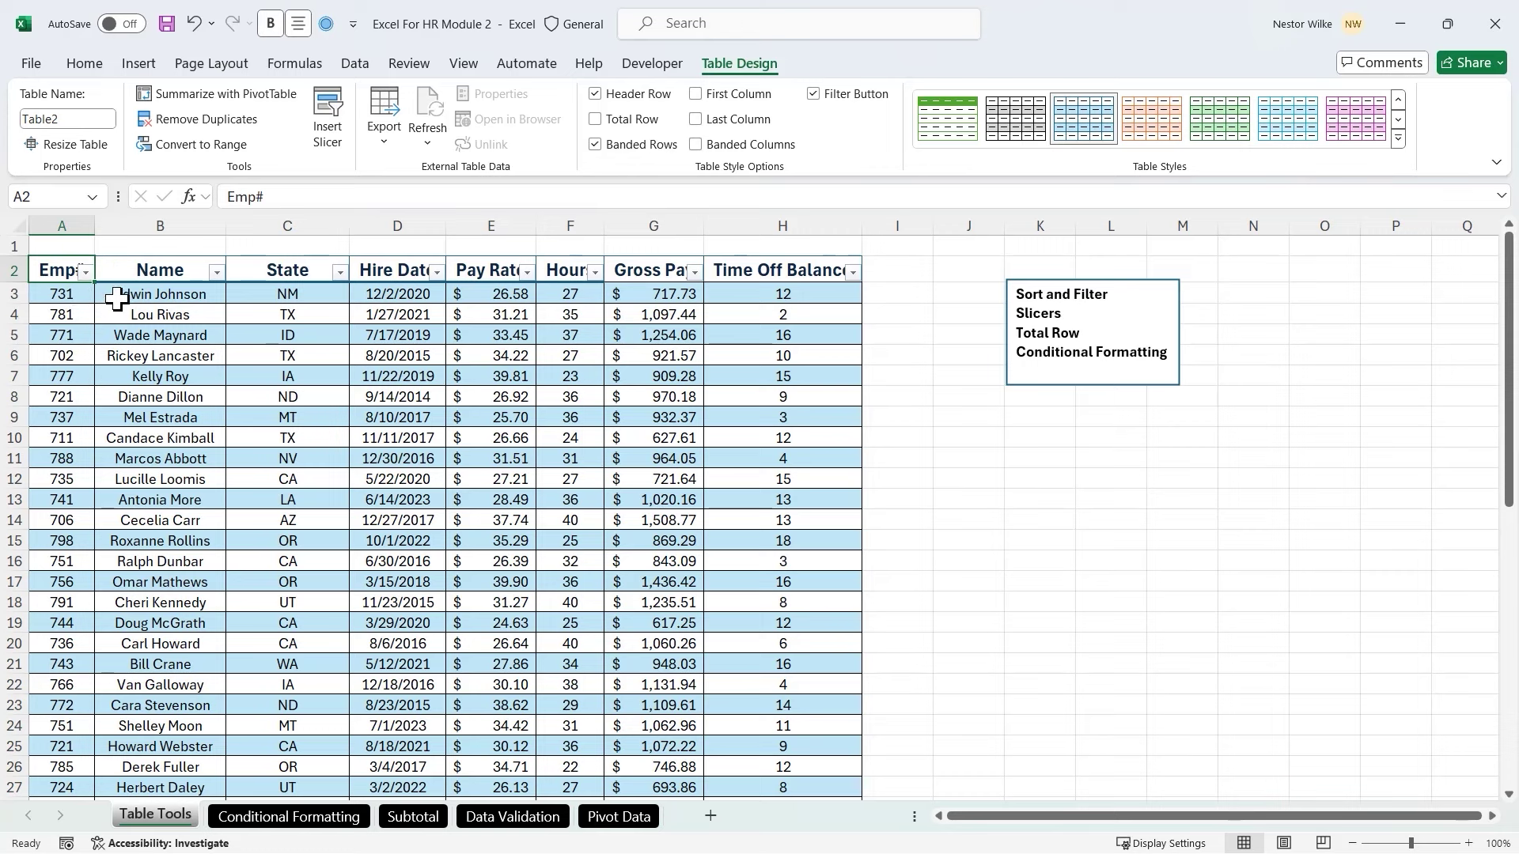
click(85, 273)
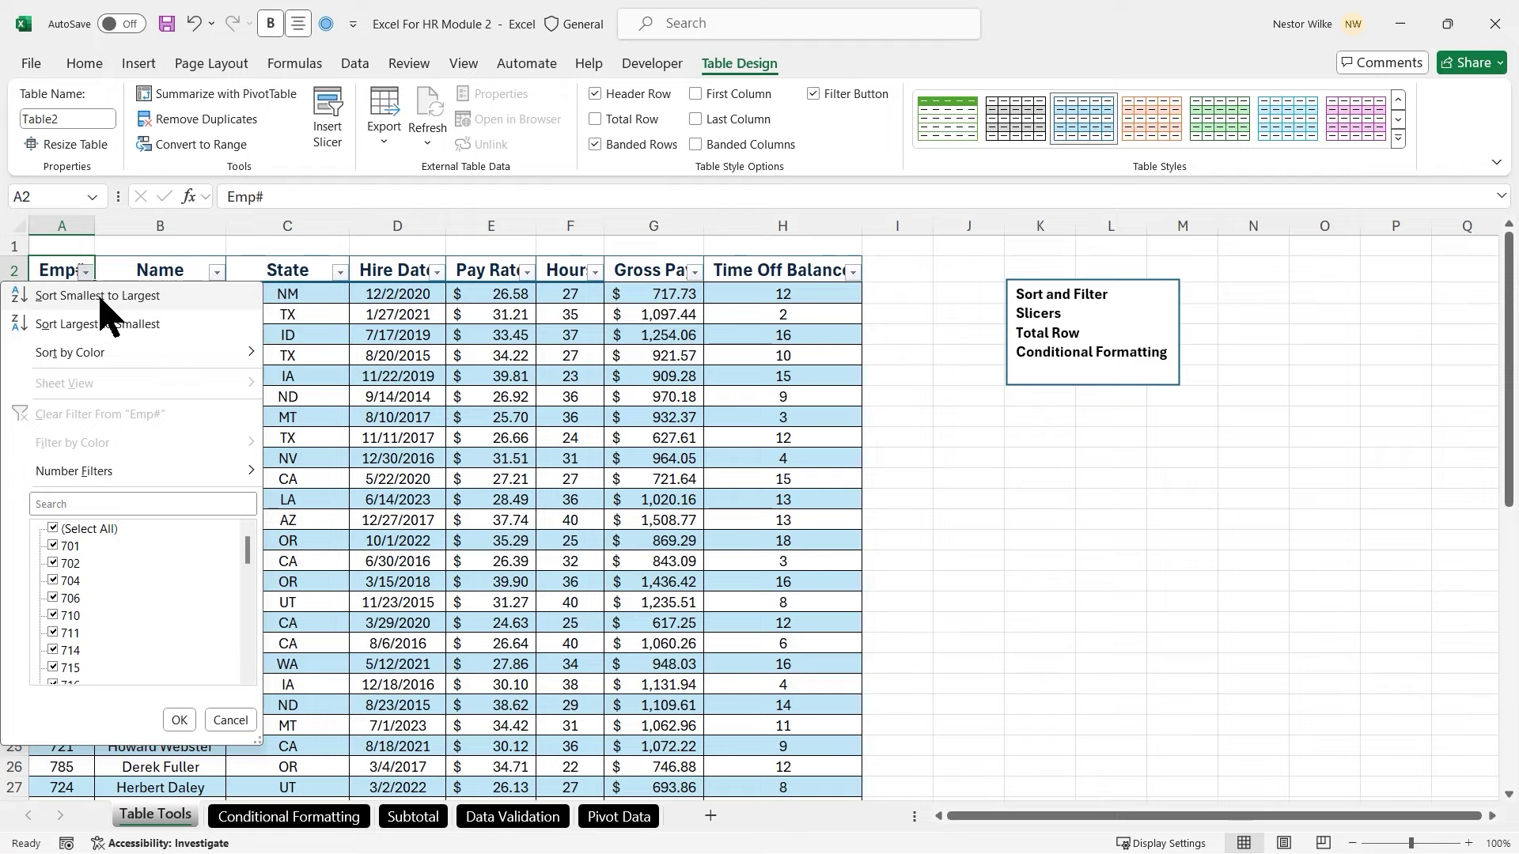
click(99, 296)
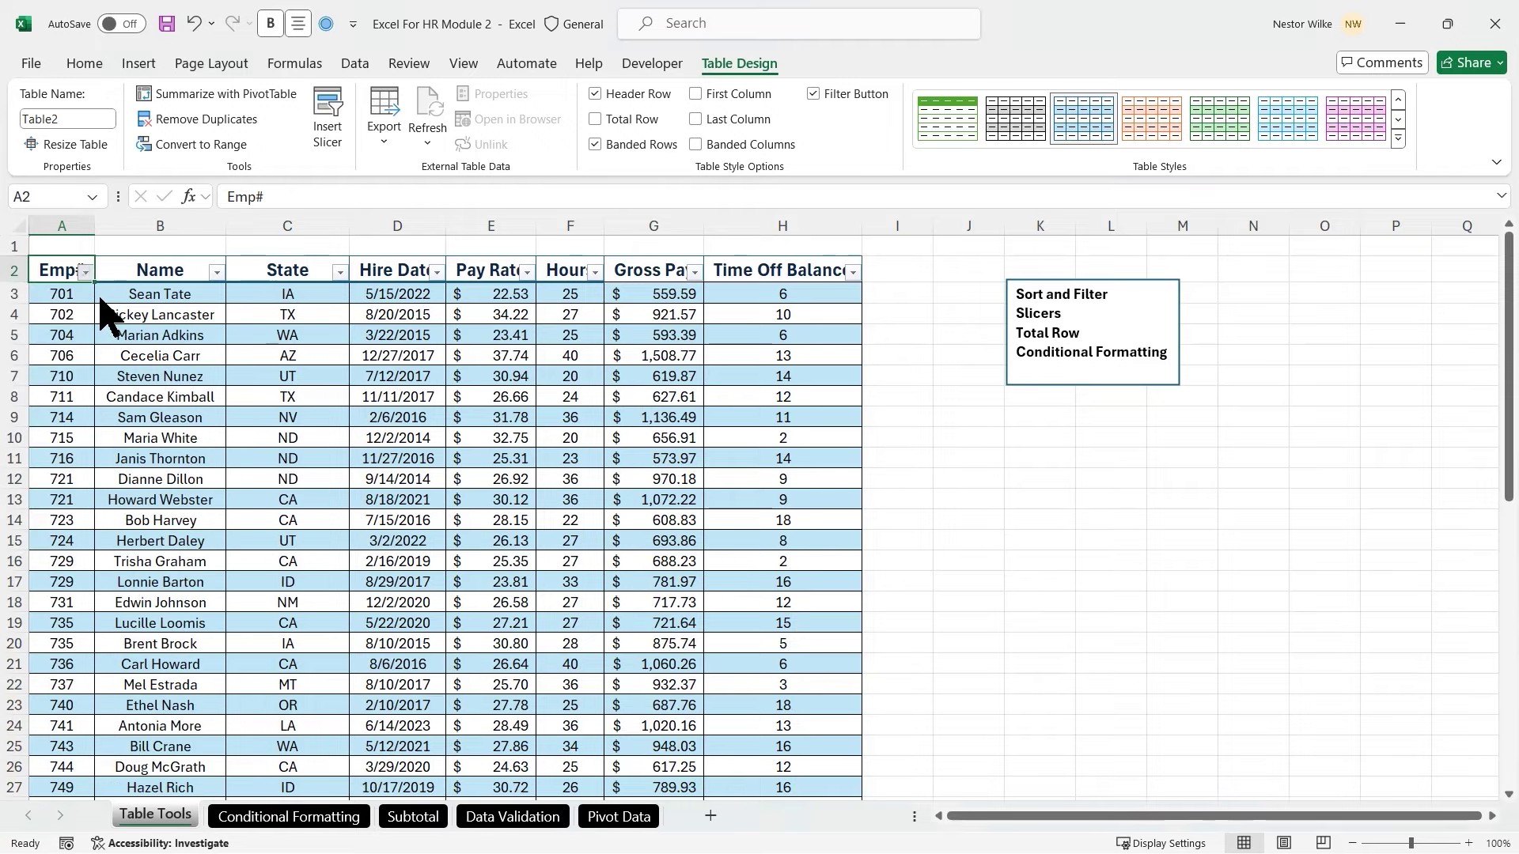
click(71, 295)
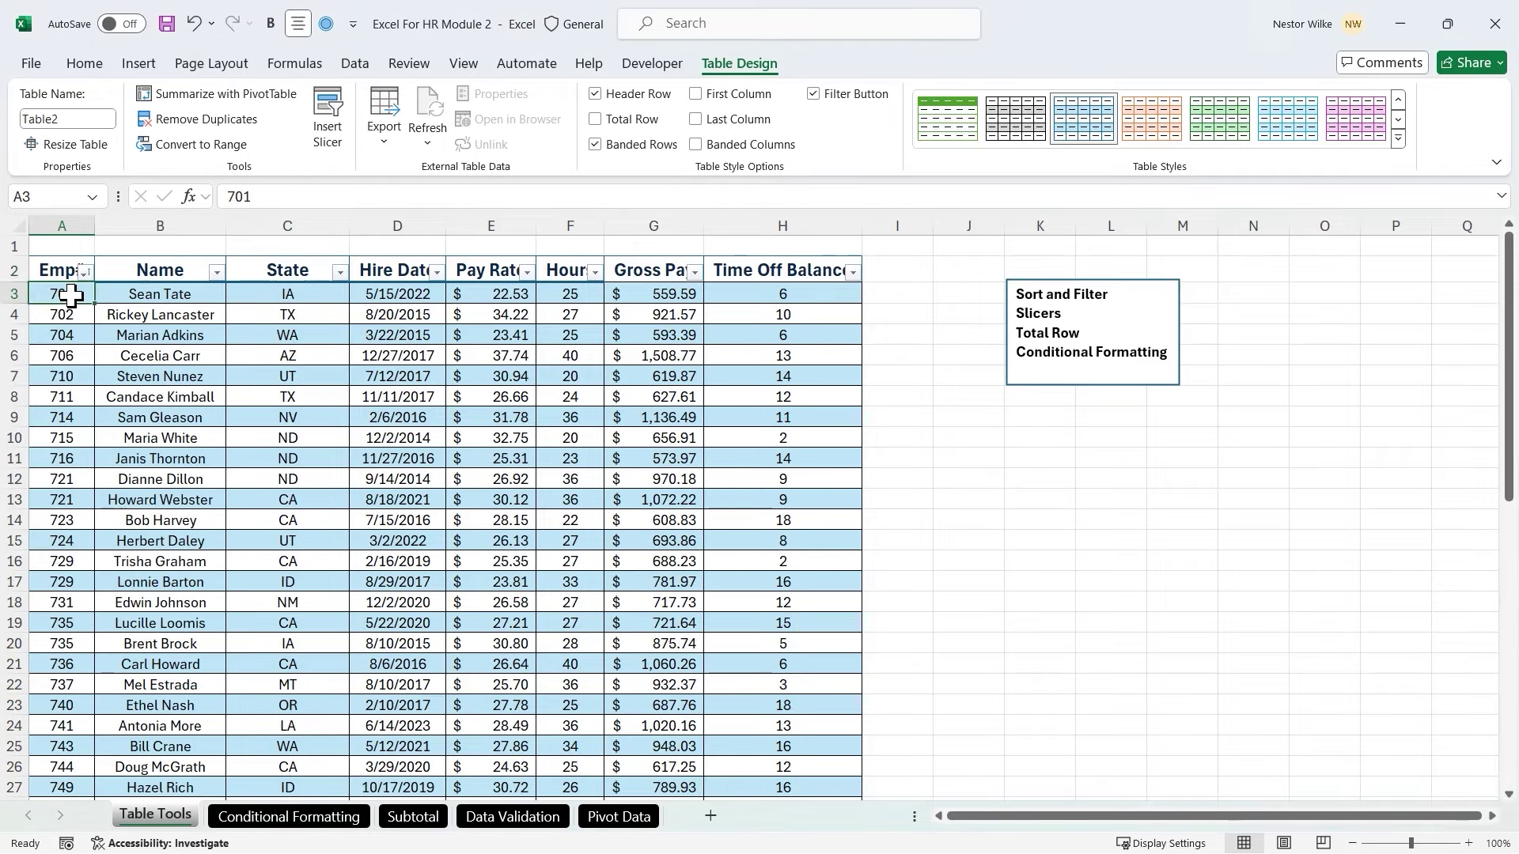
scroll(80, 423, down, 1)
scroll(80, 424, down, 4)
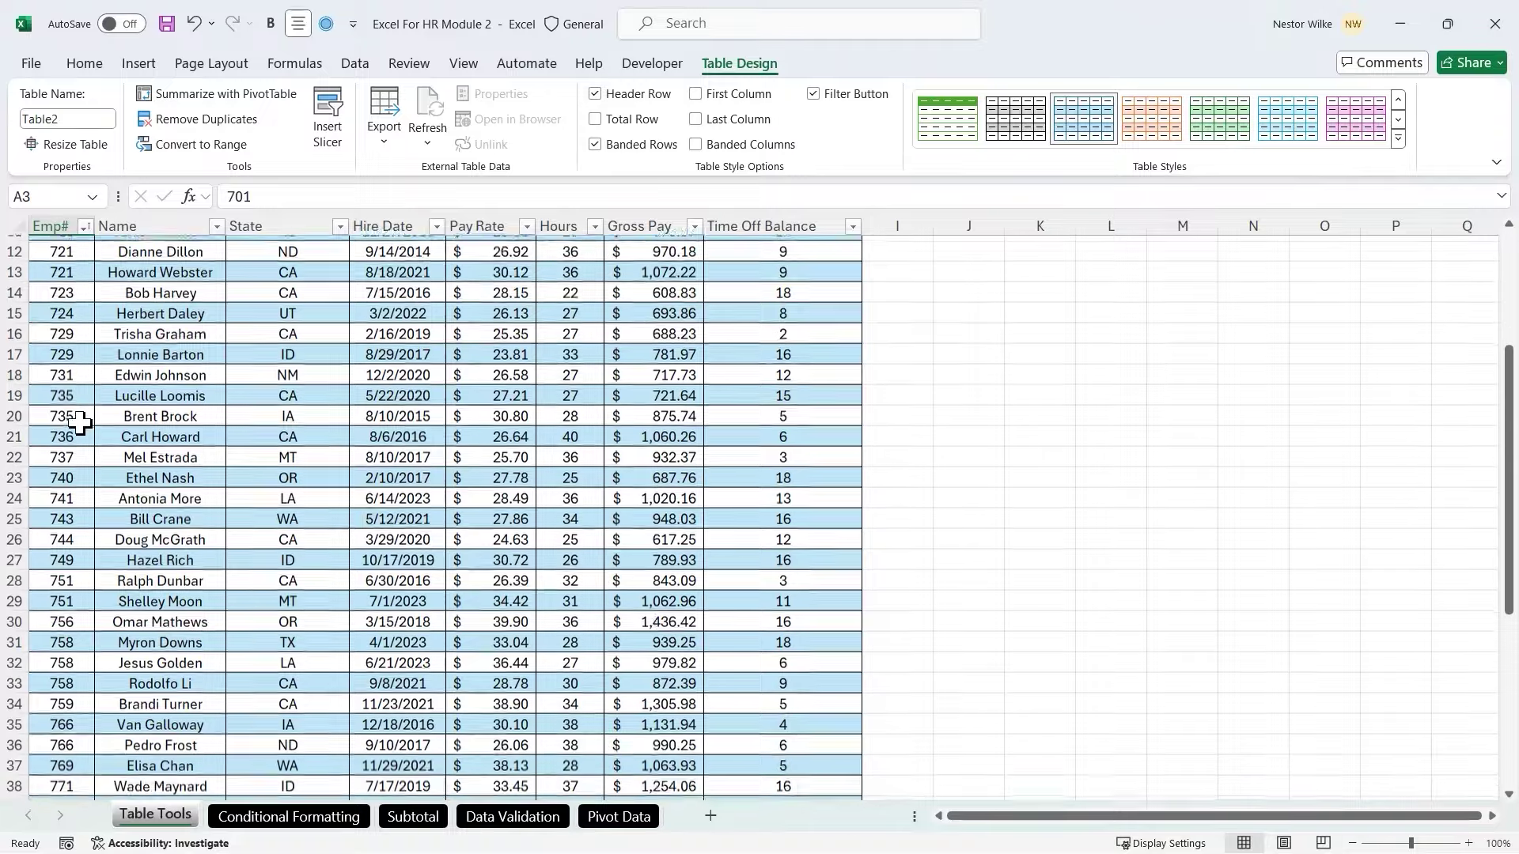
scroll(71, 419, up, 5)
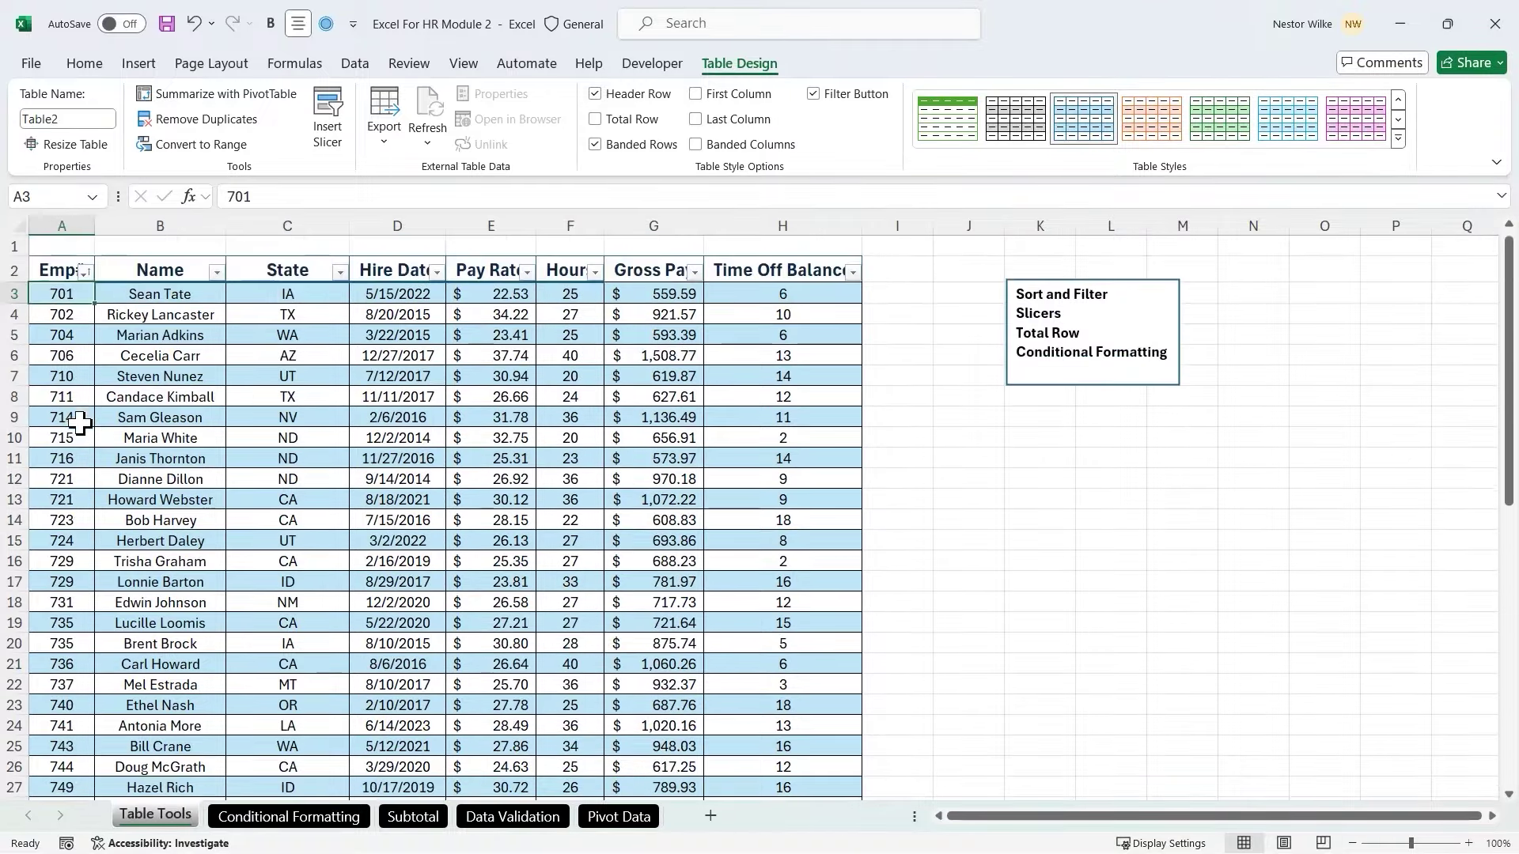
Sort the employee table alphabetically by the Name column, from A to Z
click(215, 273)
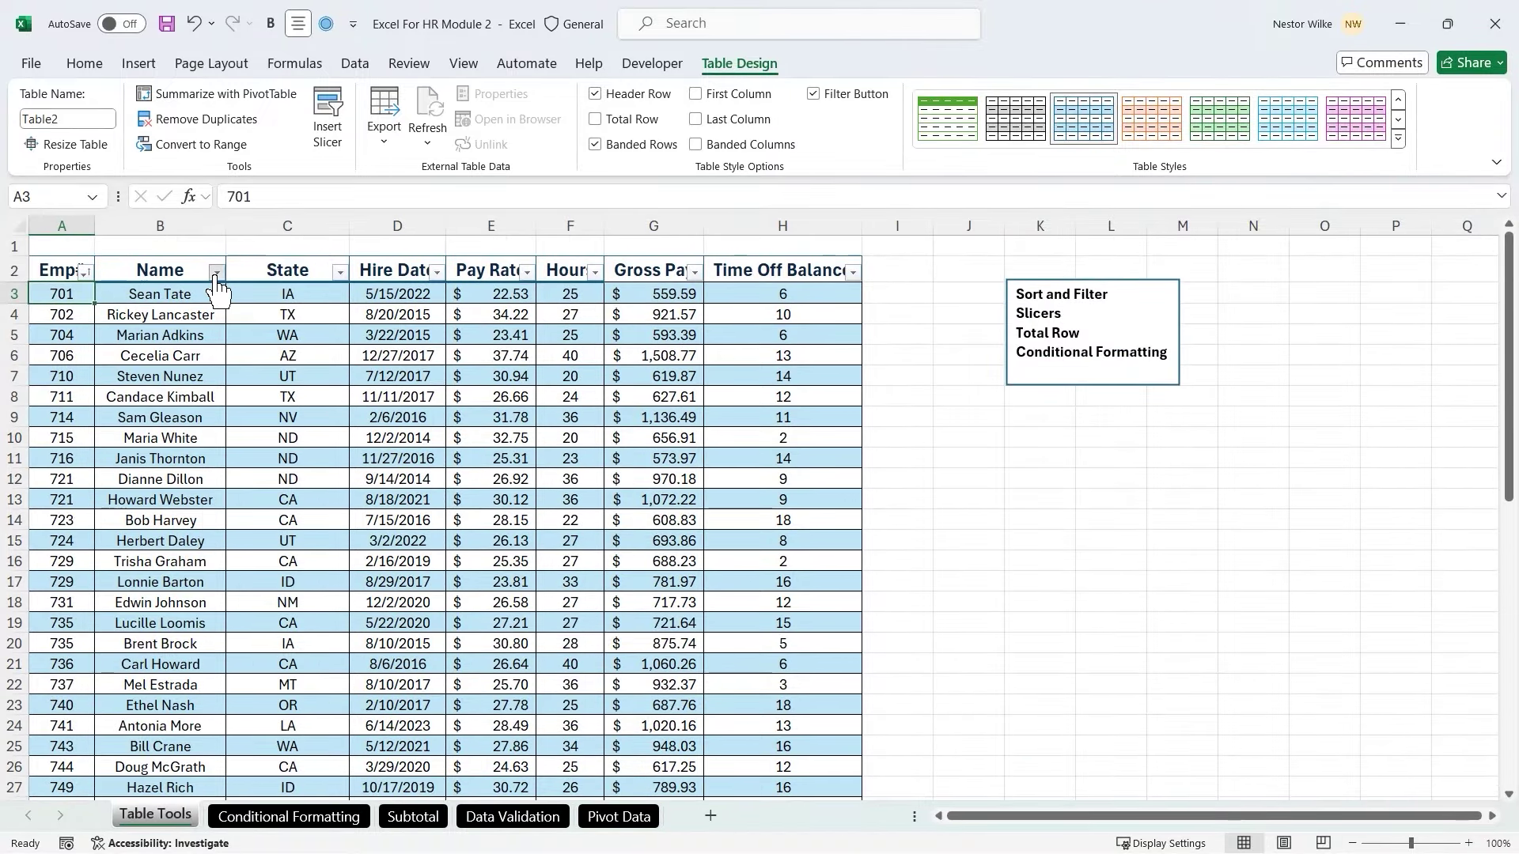
mouse_move(117, 354)
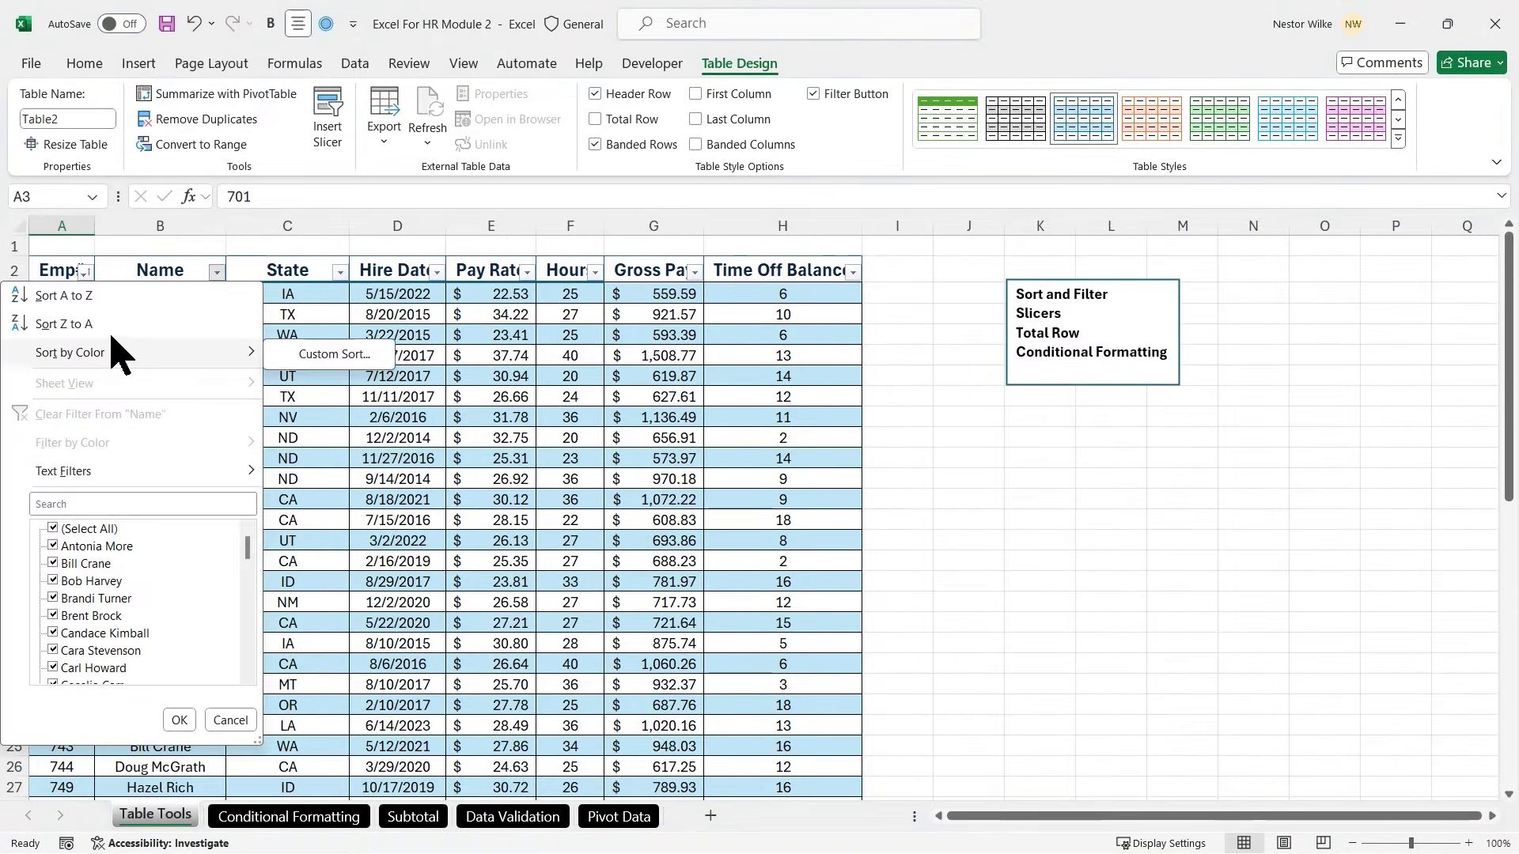
click(88, 303)
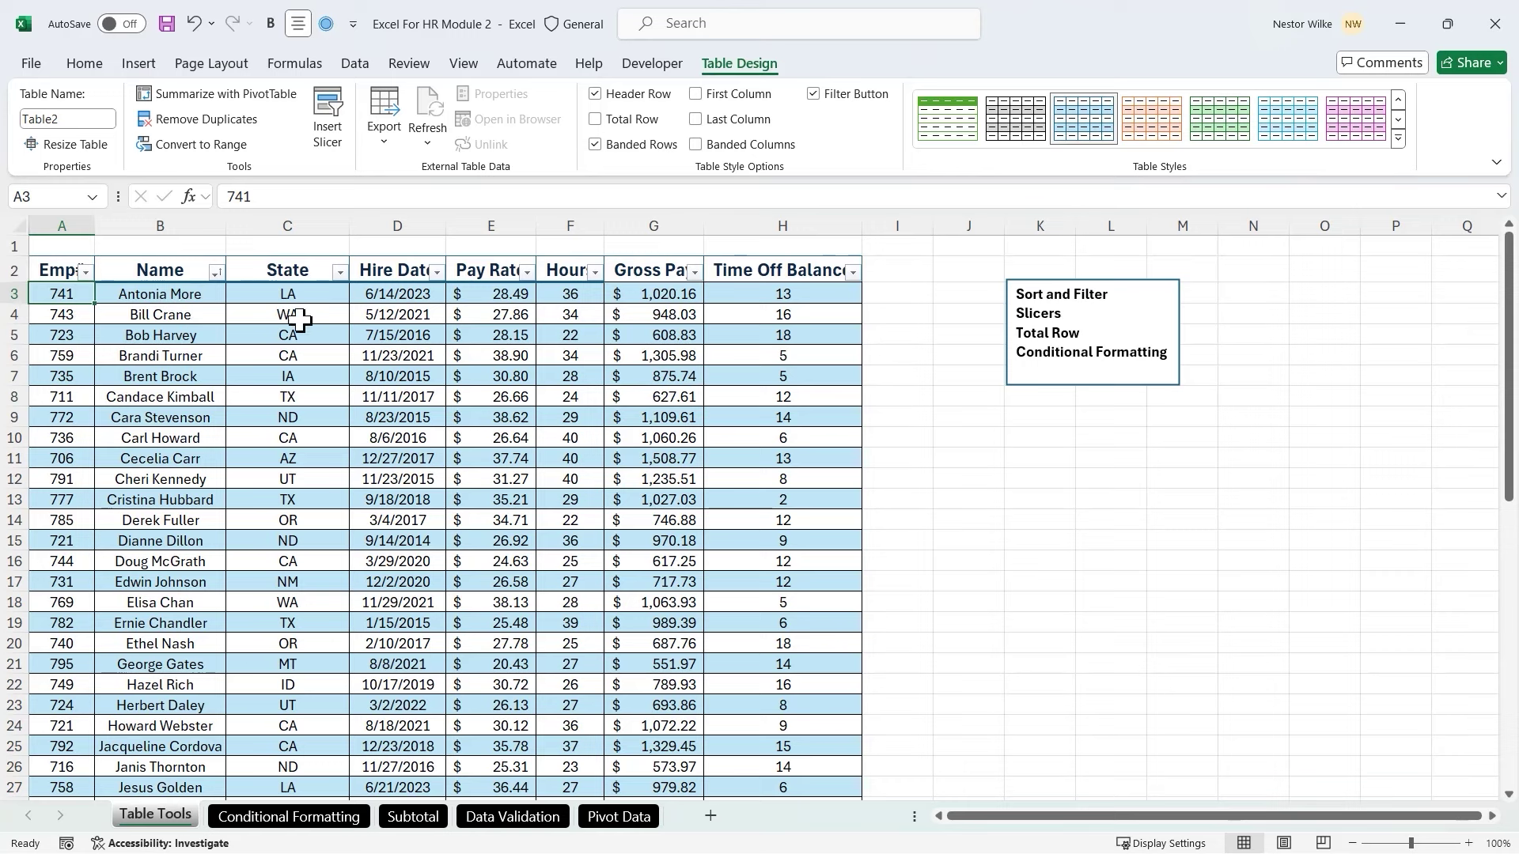
click(470, 338)
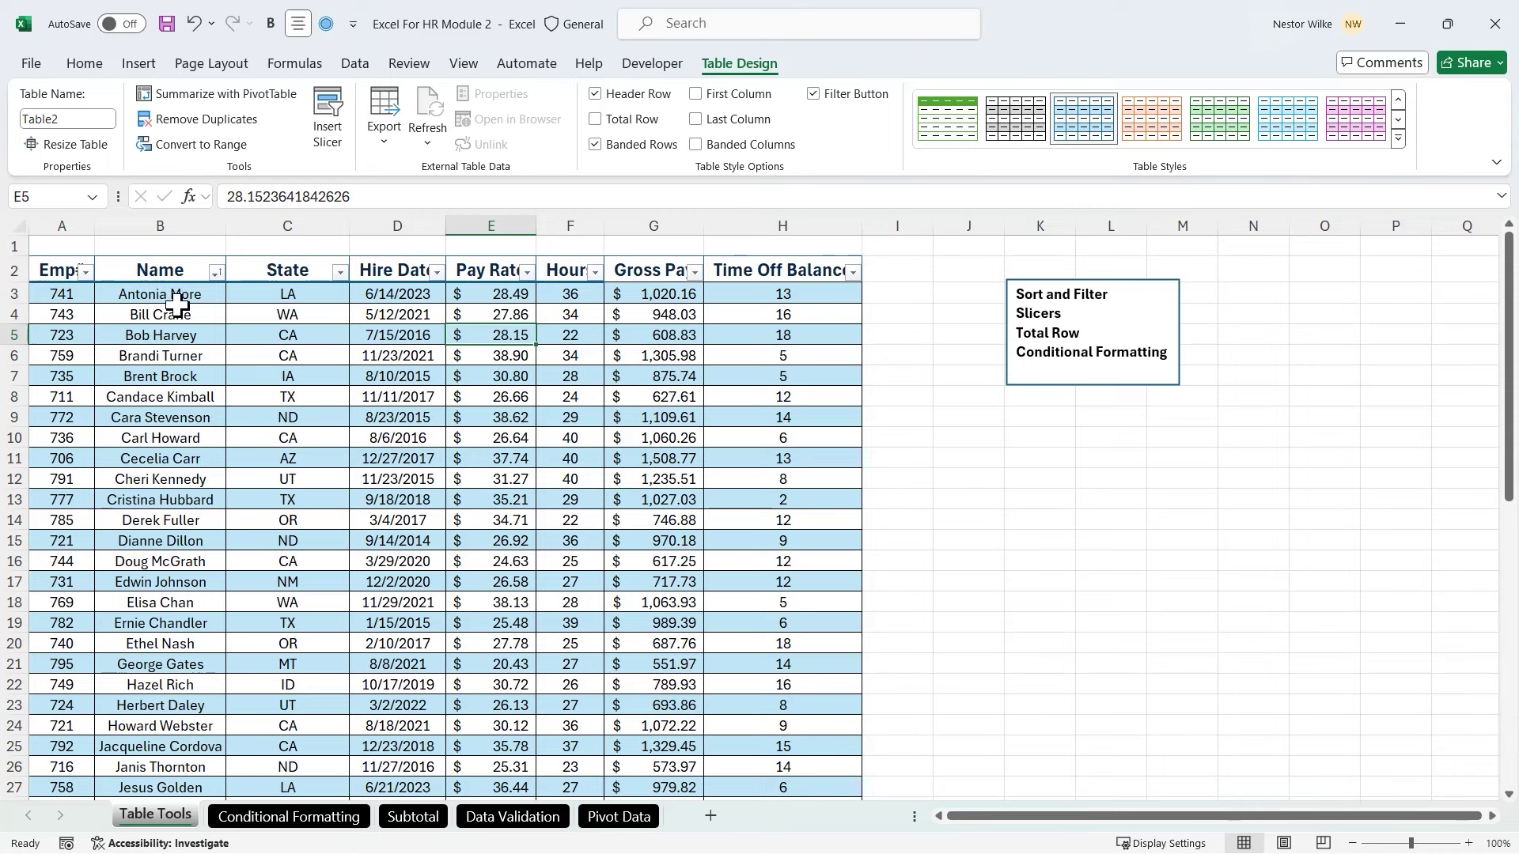
click(1069, 313)
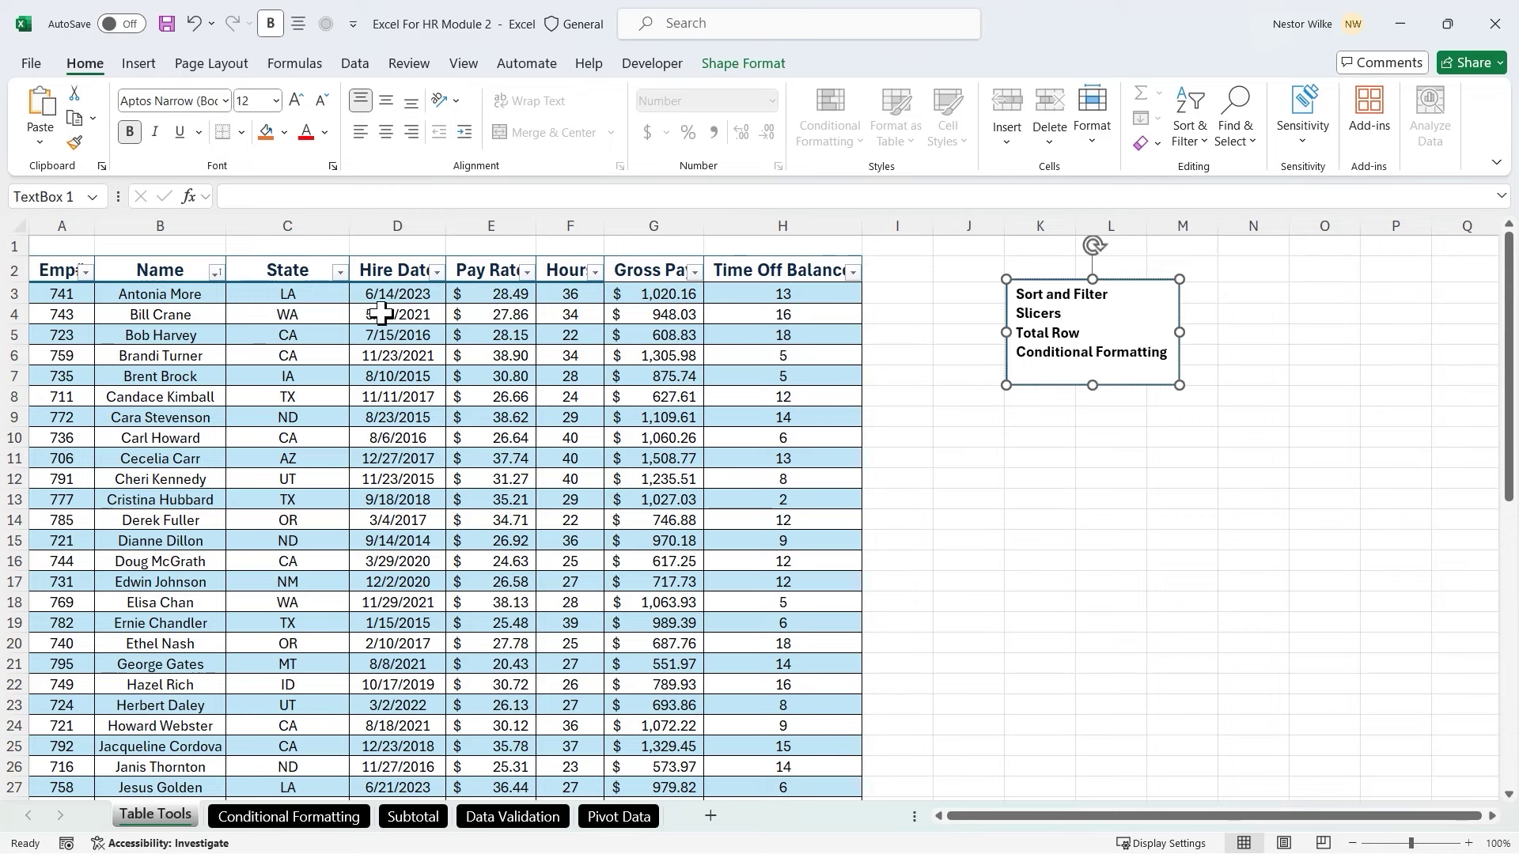
Filter the table by the State column so that only the CA rows are shown
click(340, 272)
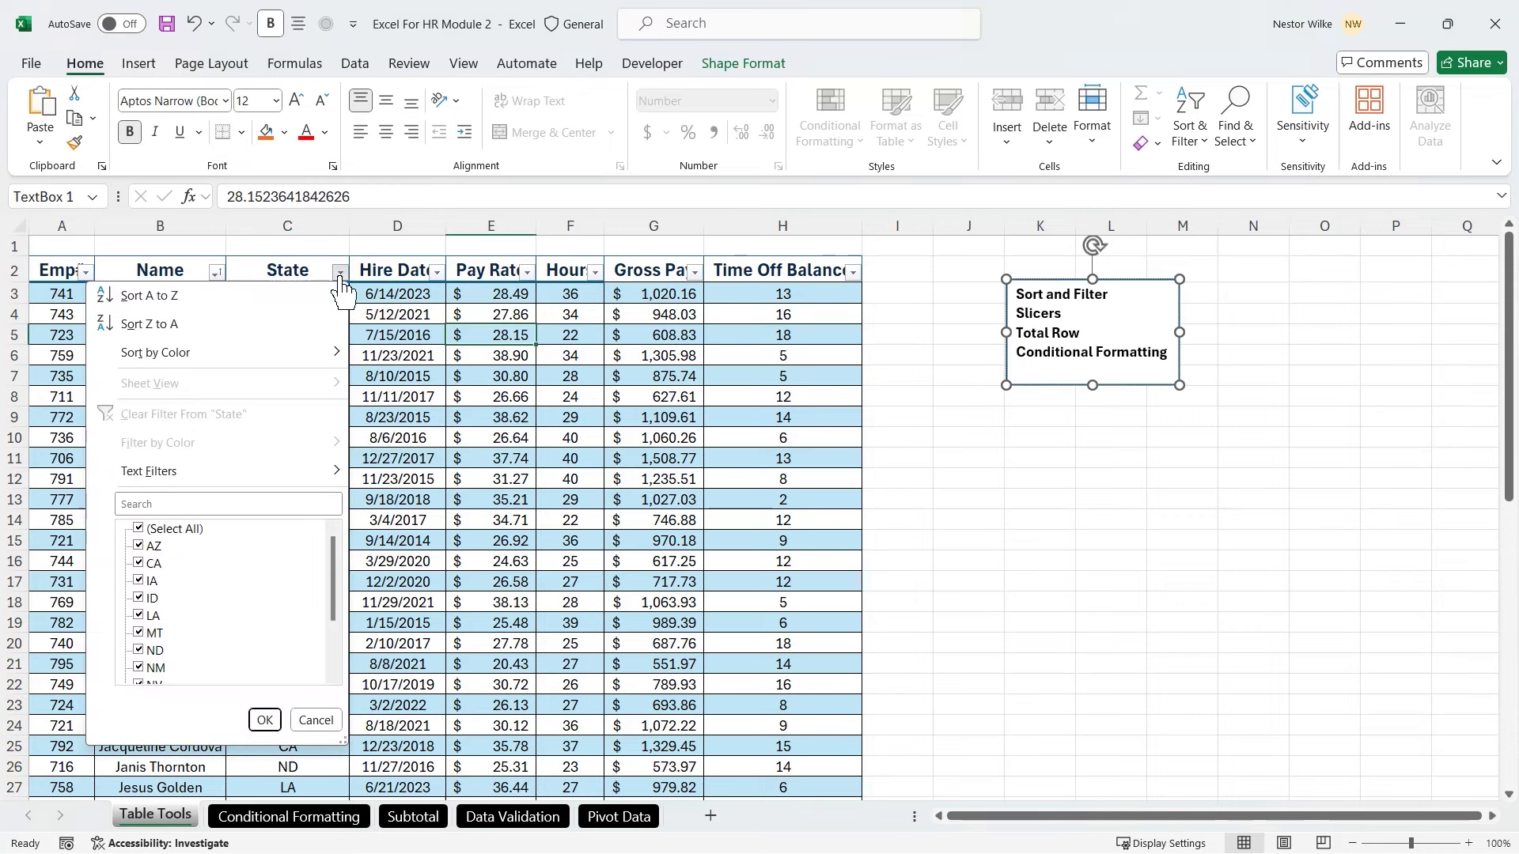
click(207, 505)
text(ca)
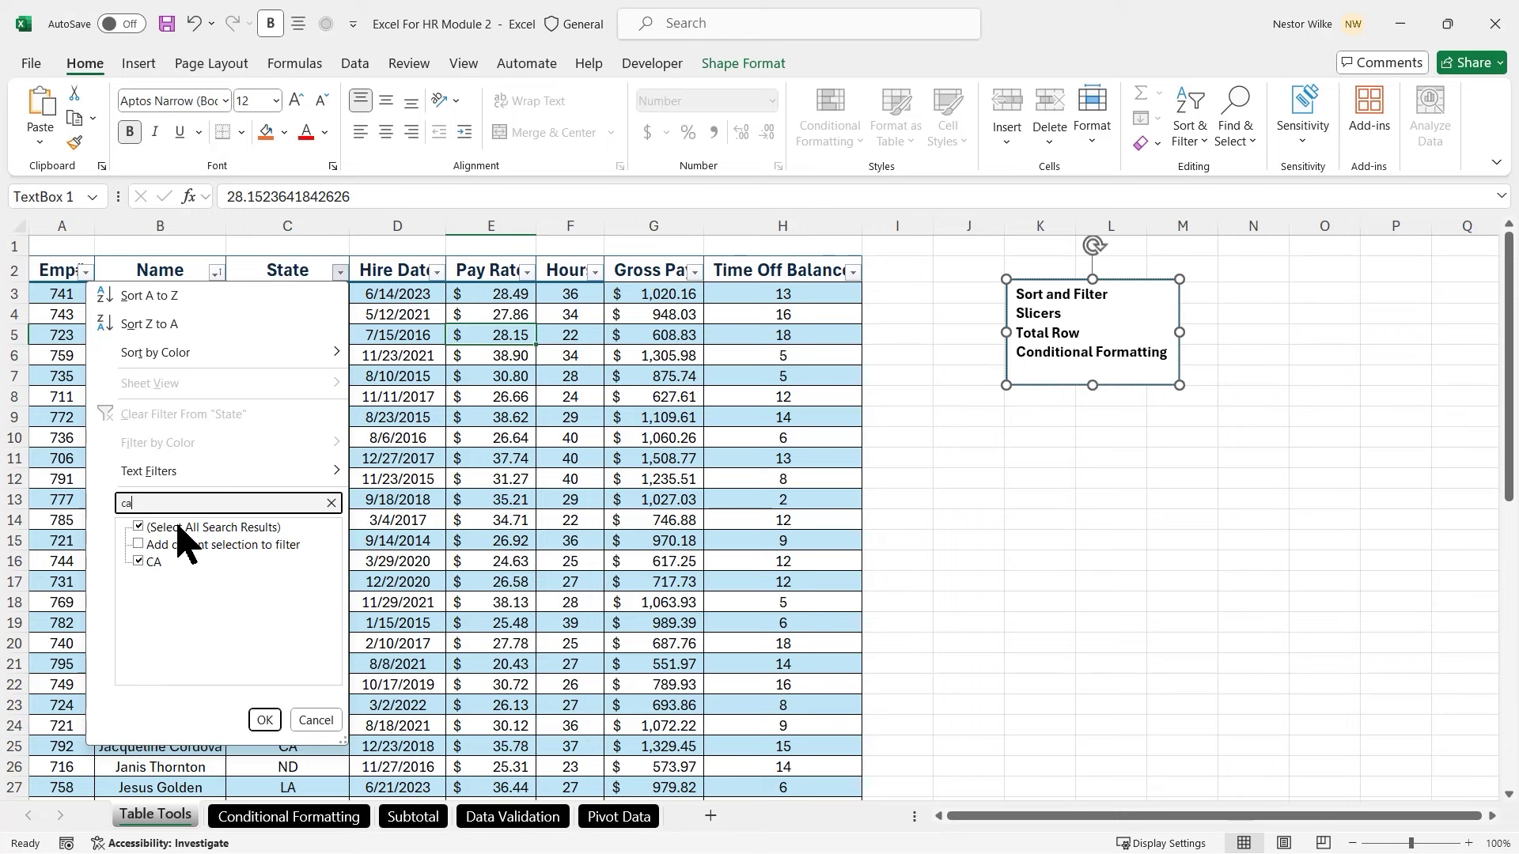
drag(162, 503, 118, 504)
key(BackSpace)
click(138, 528)
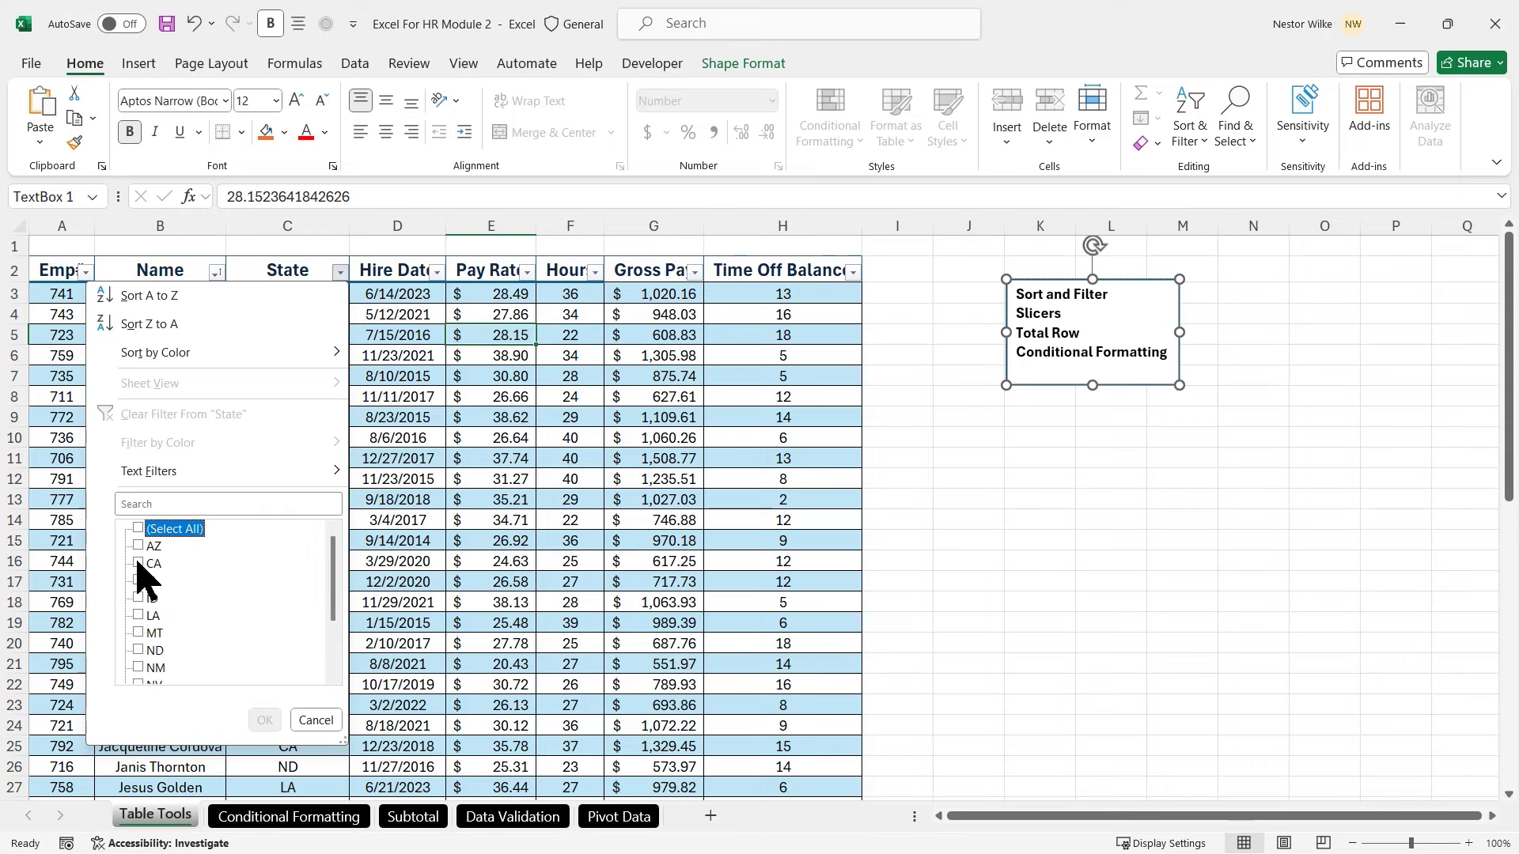
click(138, 562)
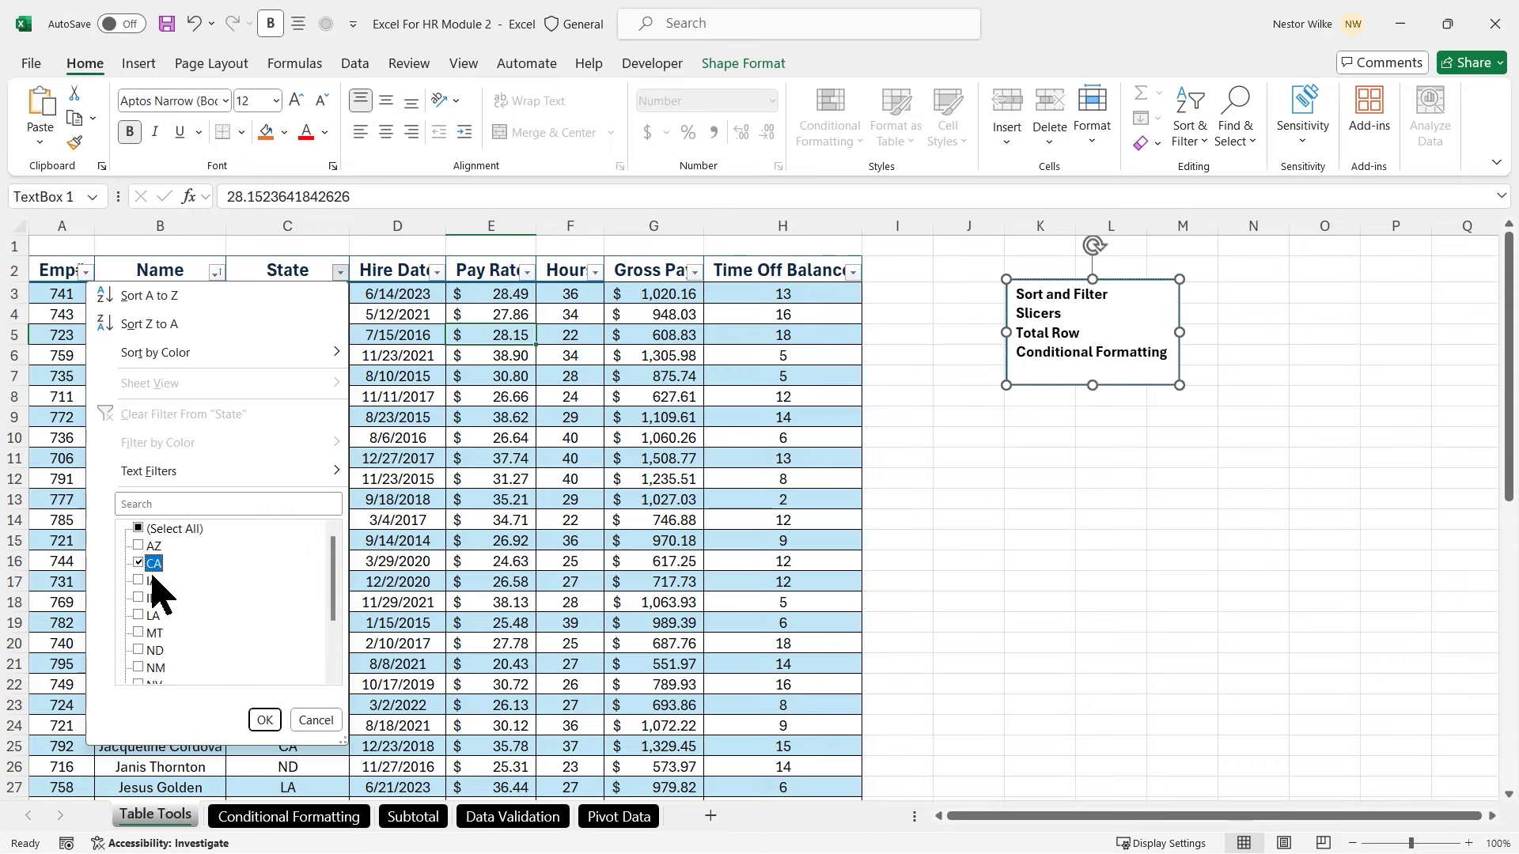
click(264, 722)
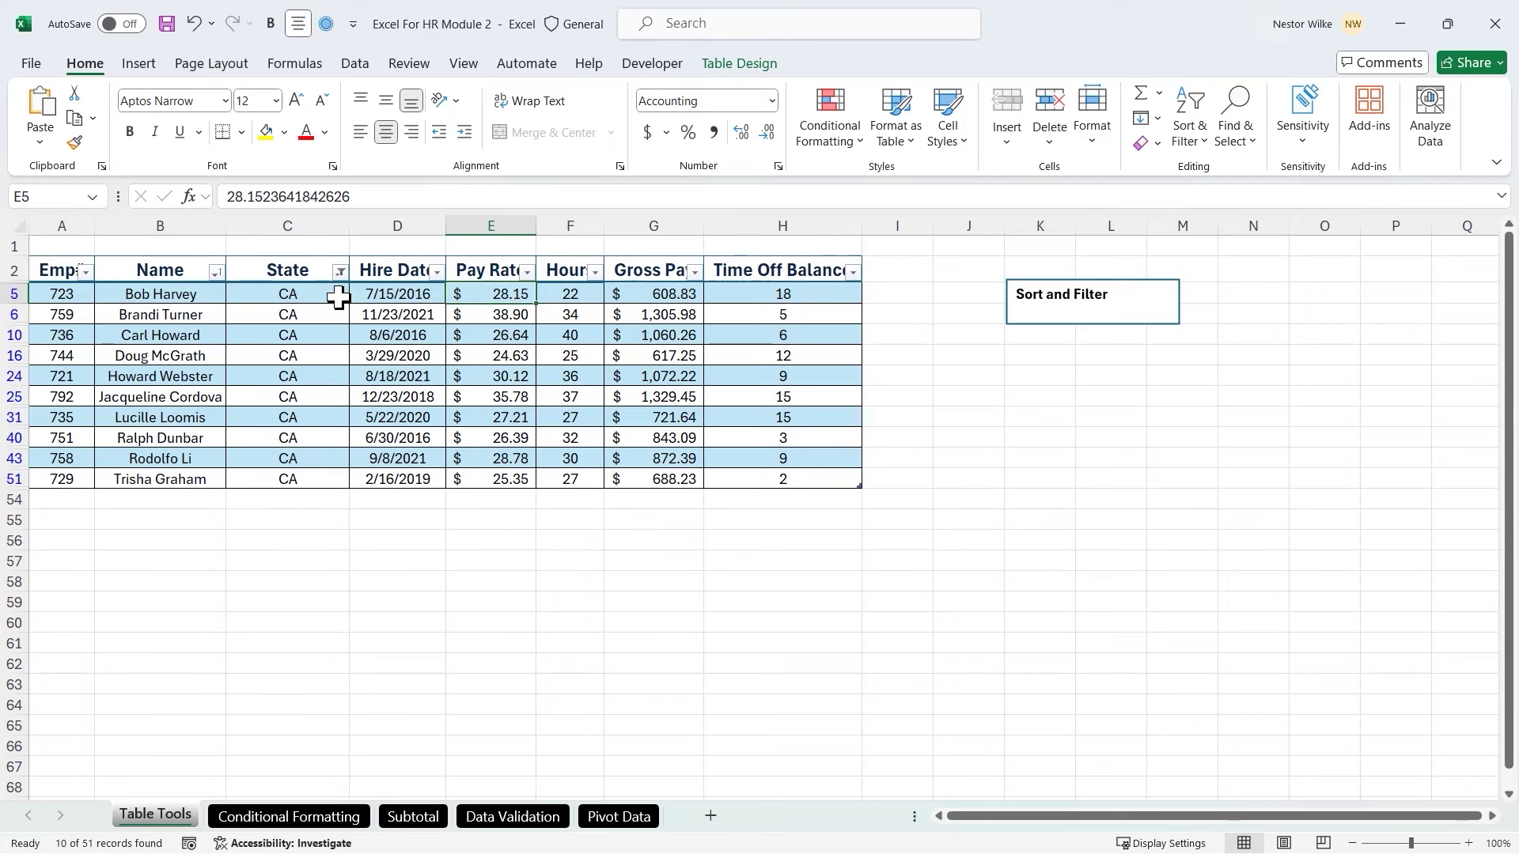
Clear the filter from the State column to show all employee rows again
mouse_move(344, 286)
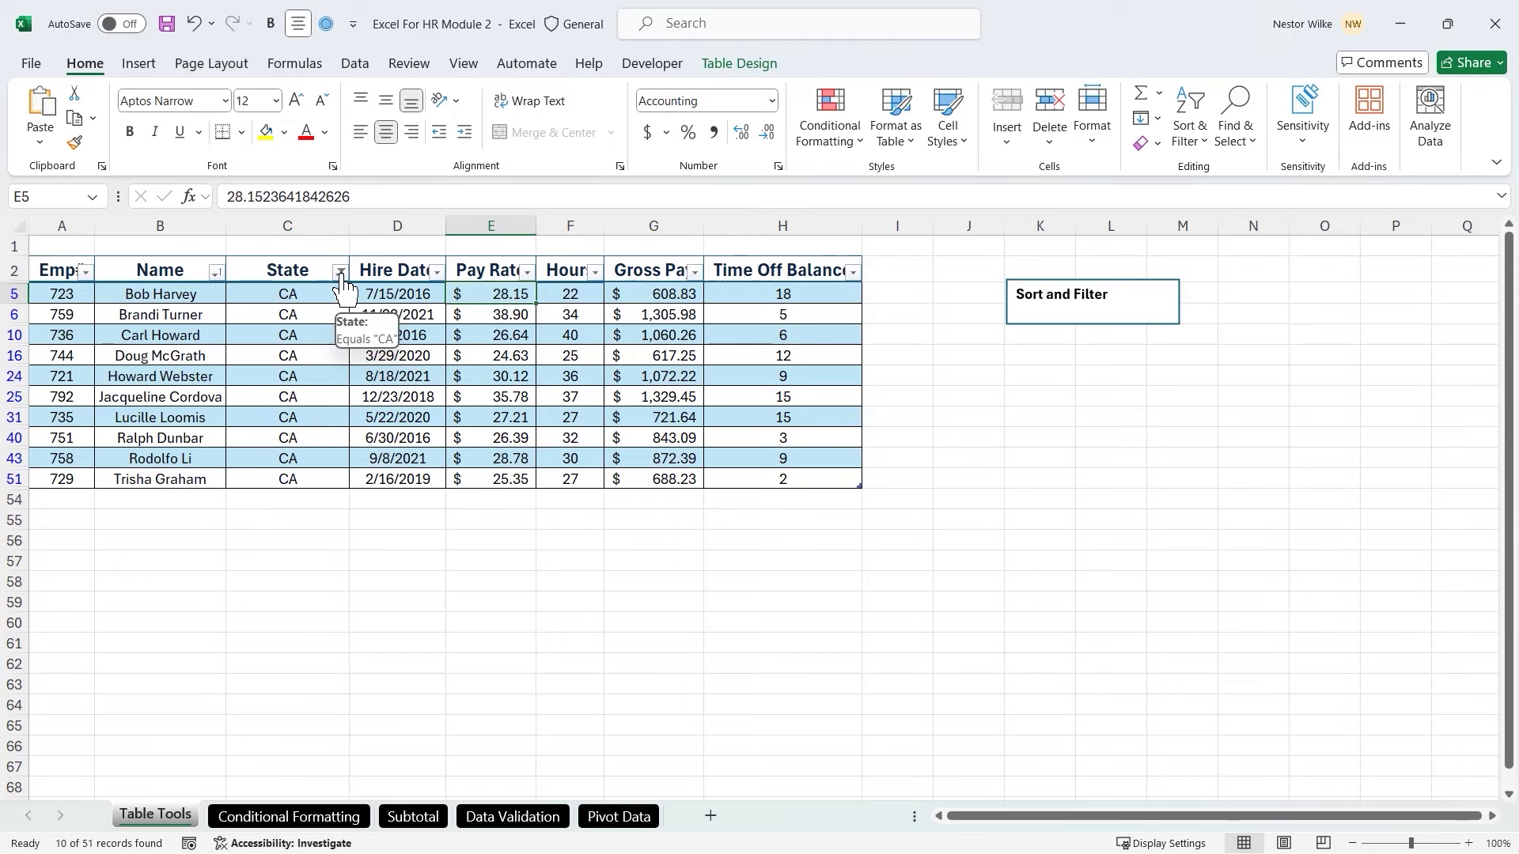
click(341, 273)
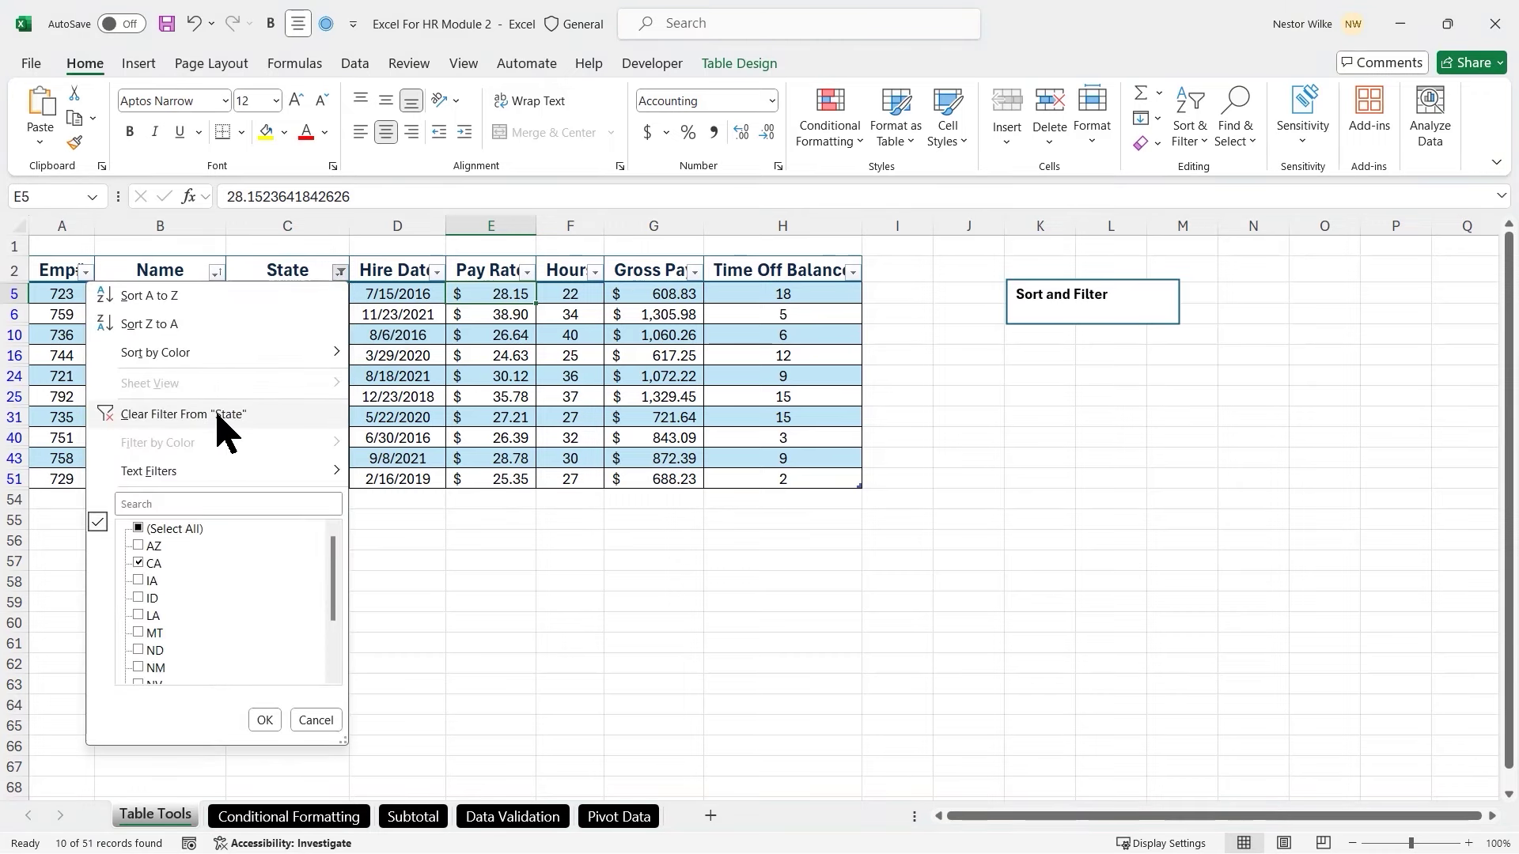
click(220, 415)
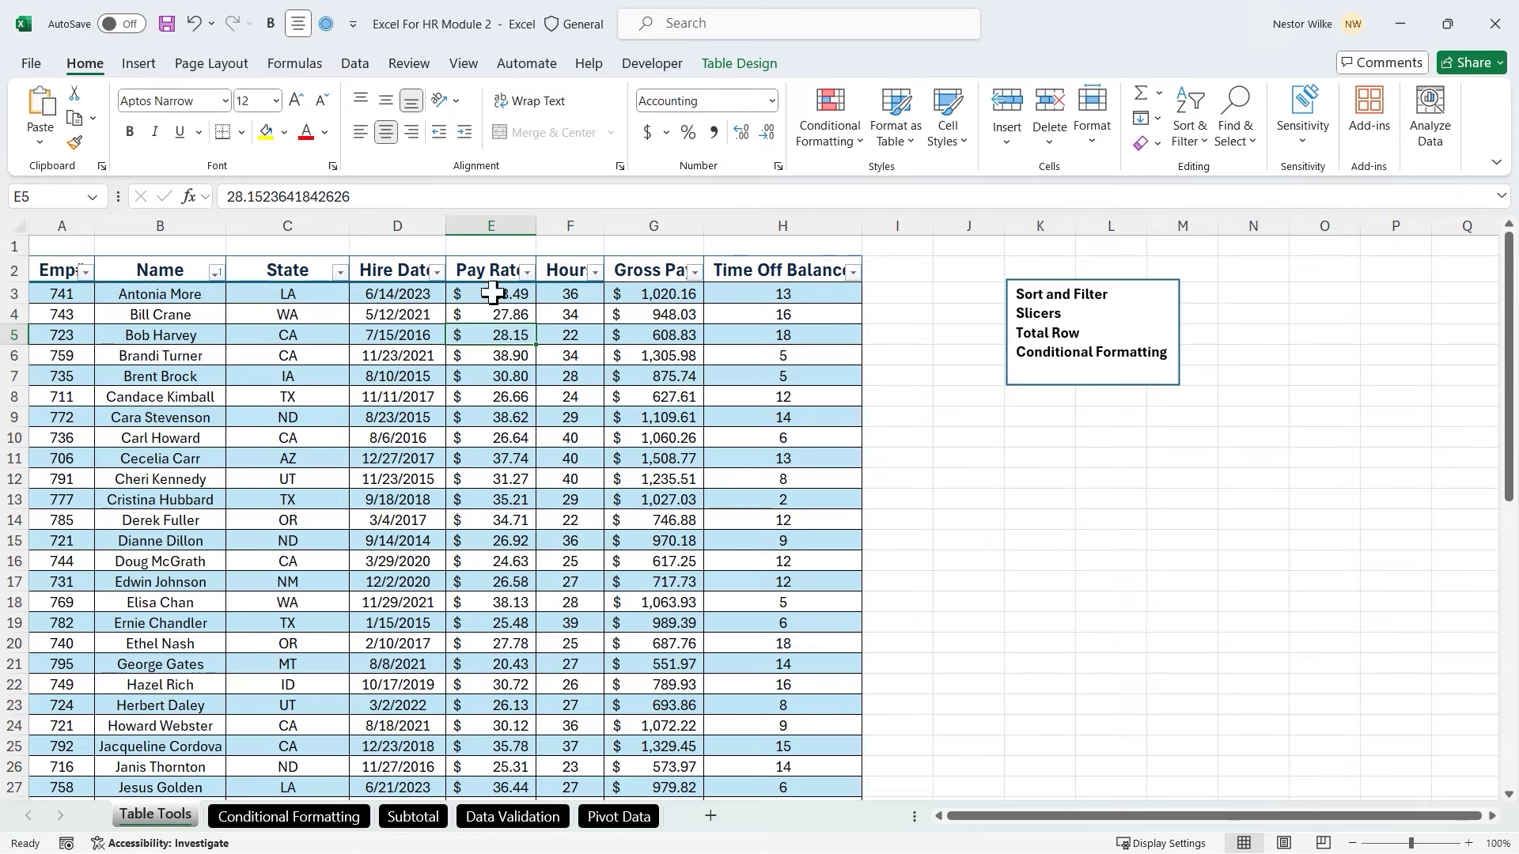
Filter the Hire Date column to dates between 1/1/2023 and 12/31/2023
click(437, 273)
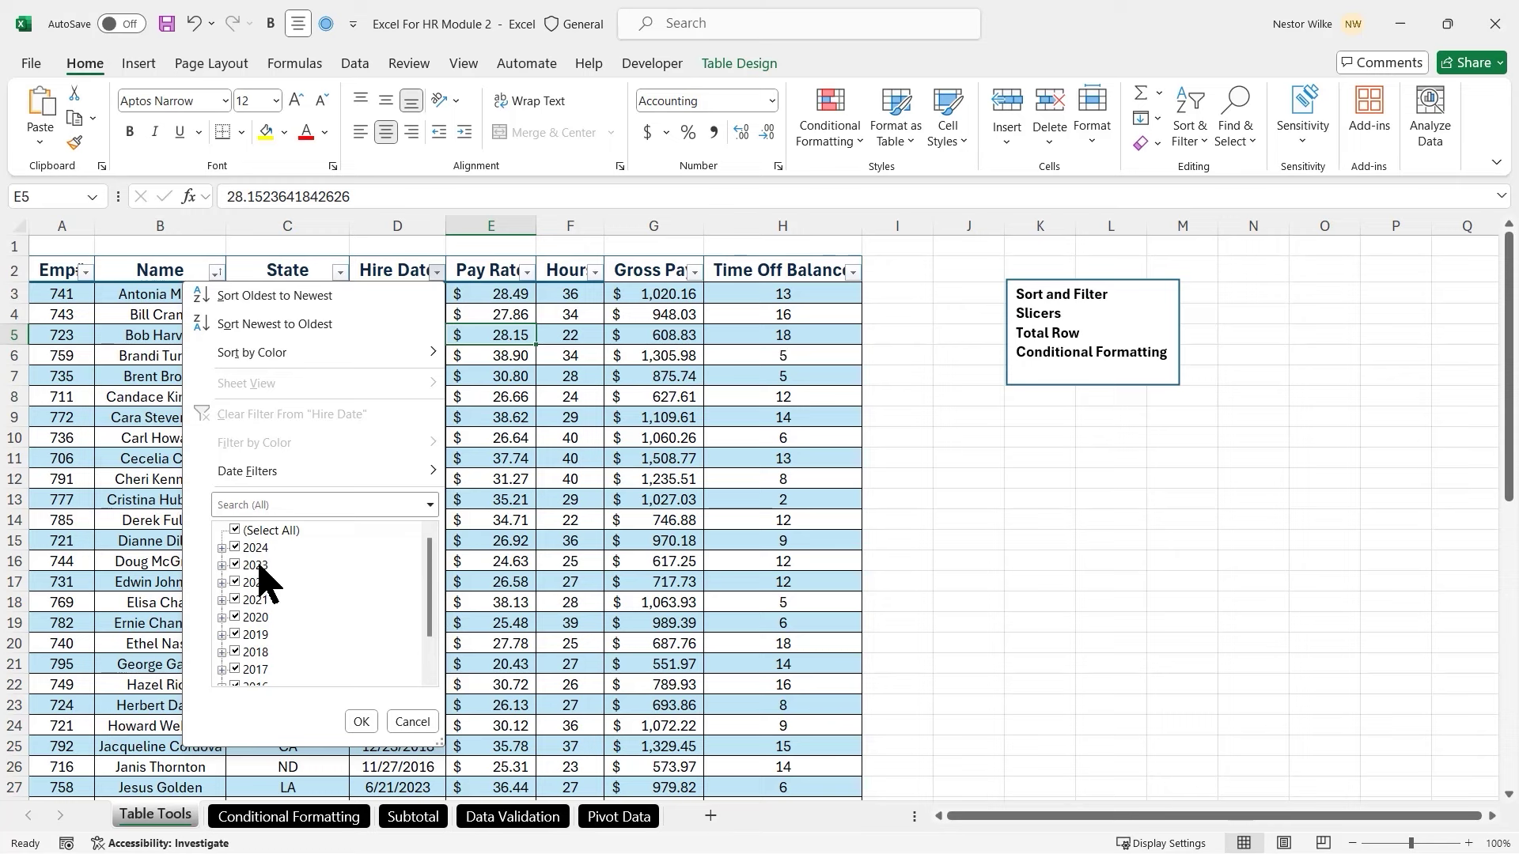
mouse_move(433, 479)
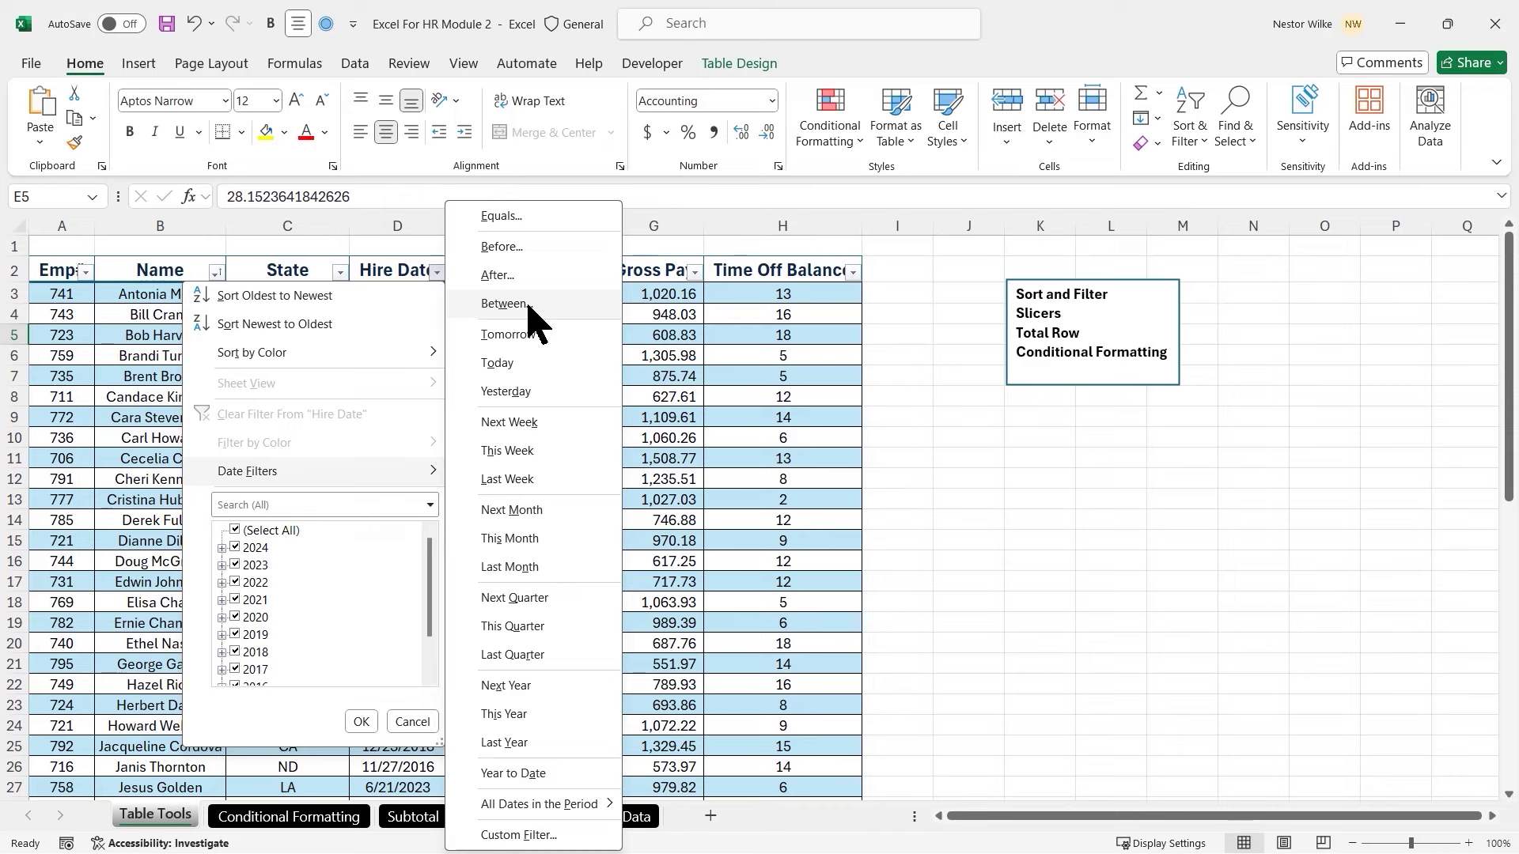
click(503, 304)
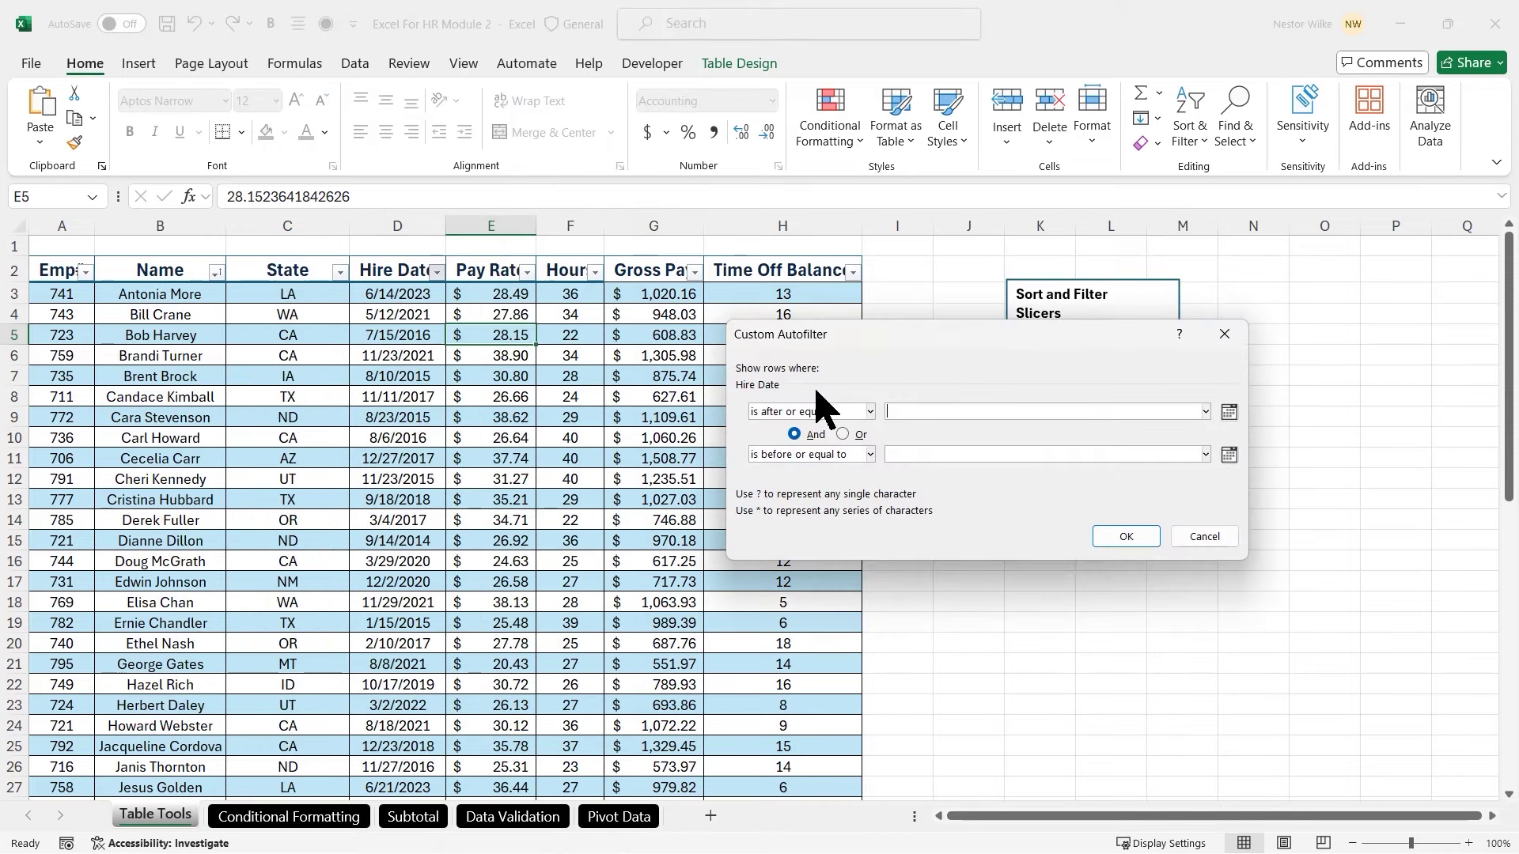
text(1/1/2023)
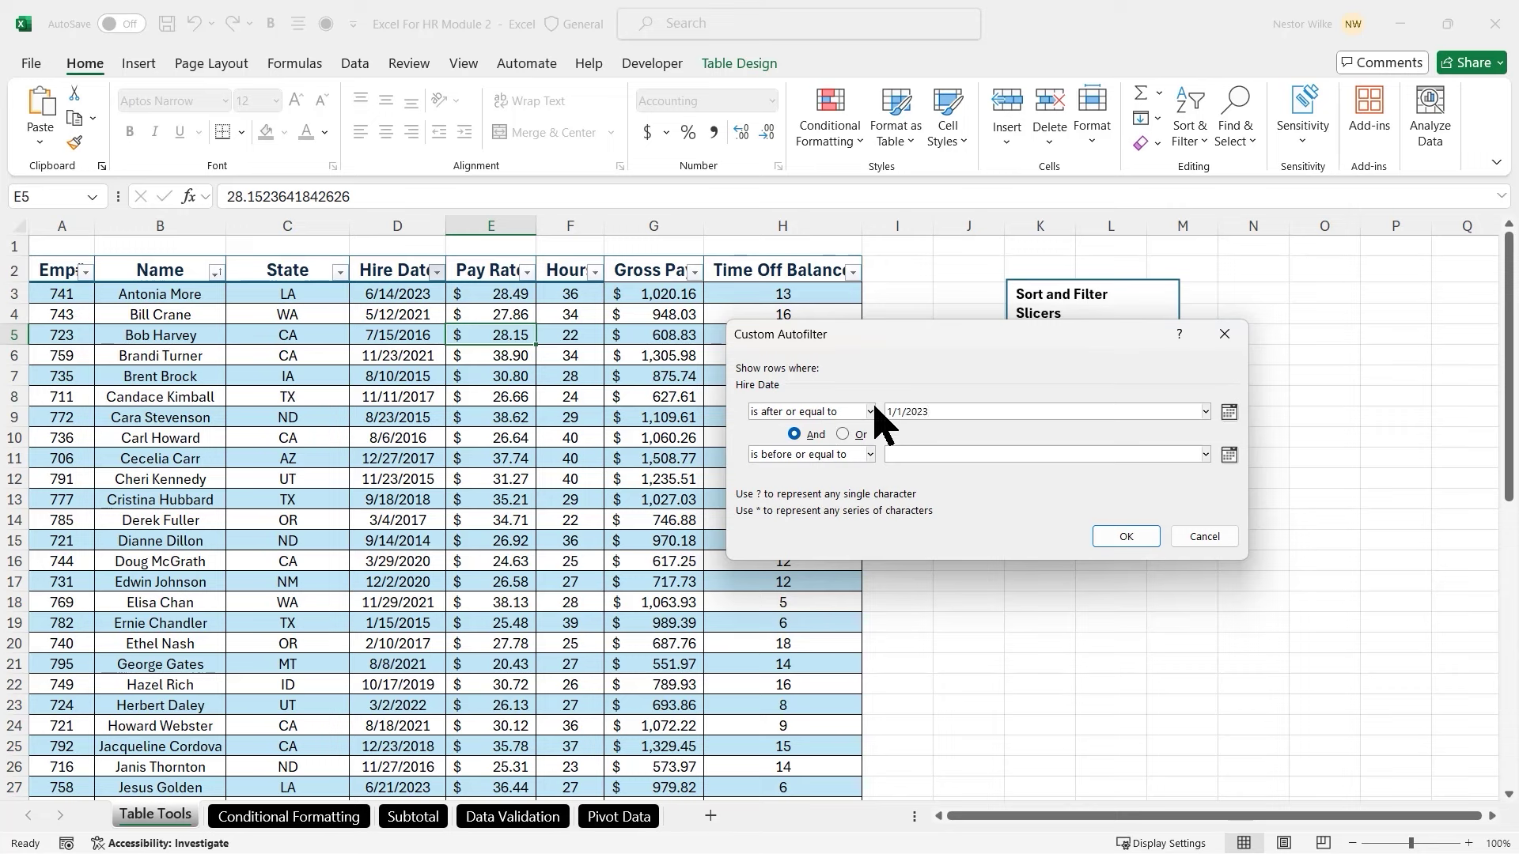
click(925, 453)
text(12/31/2023)
click(1228, 455)
click(1112, 491)
click(1126, 538)
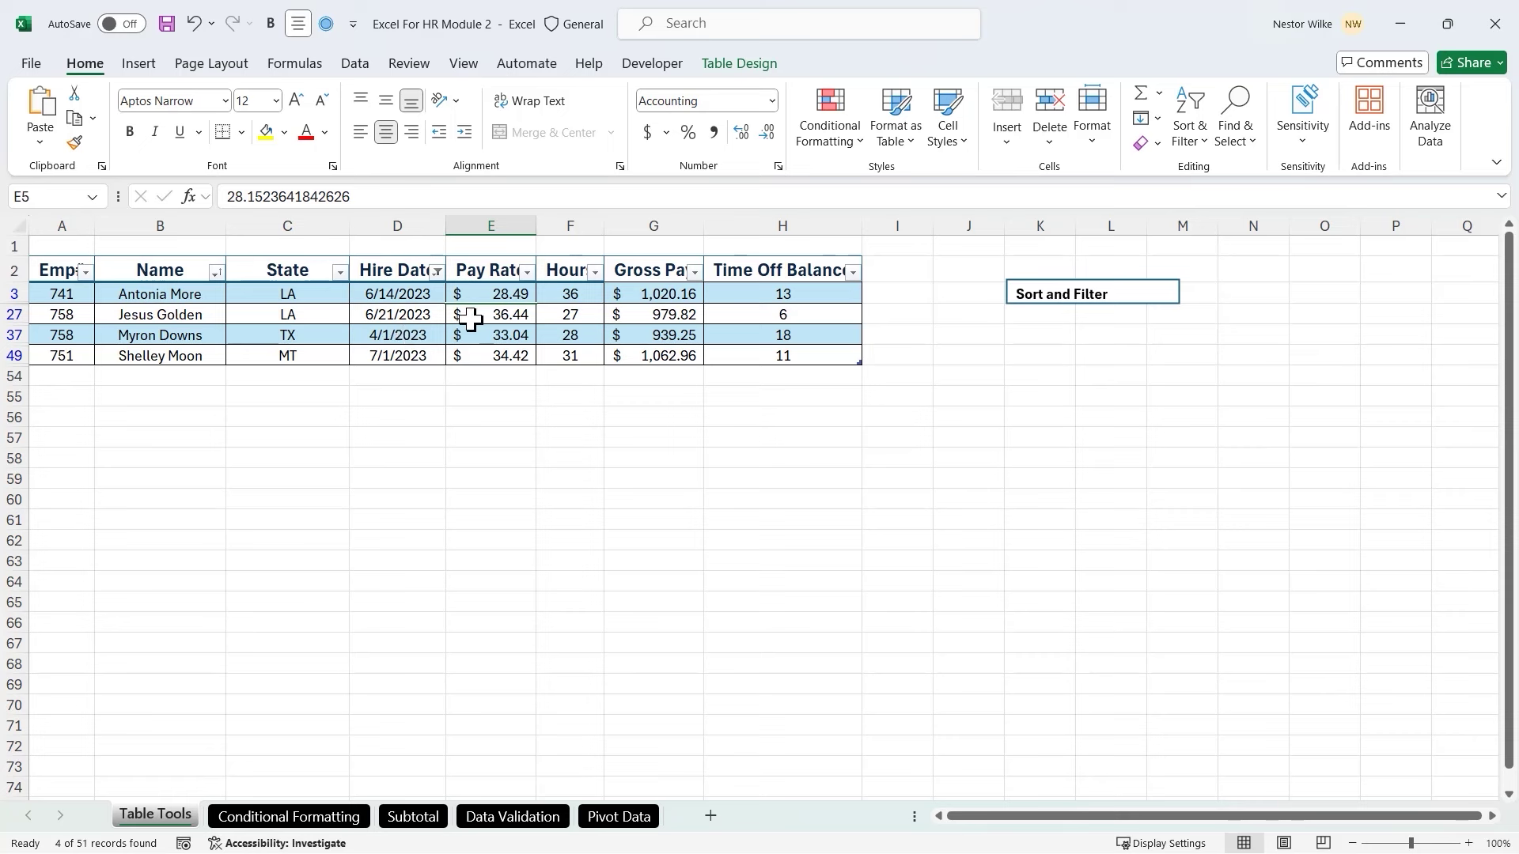
click(437, 272)
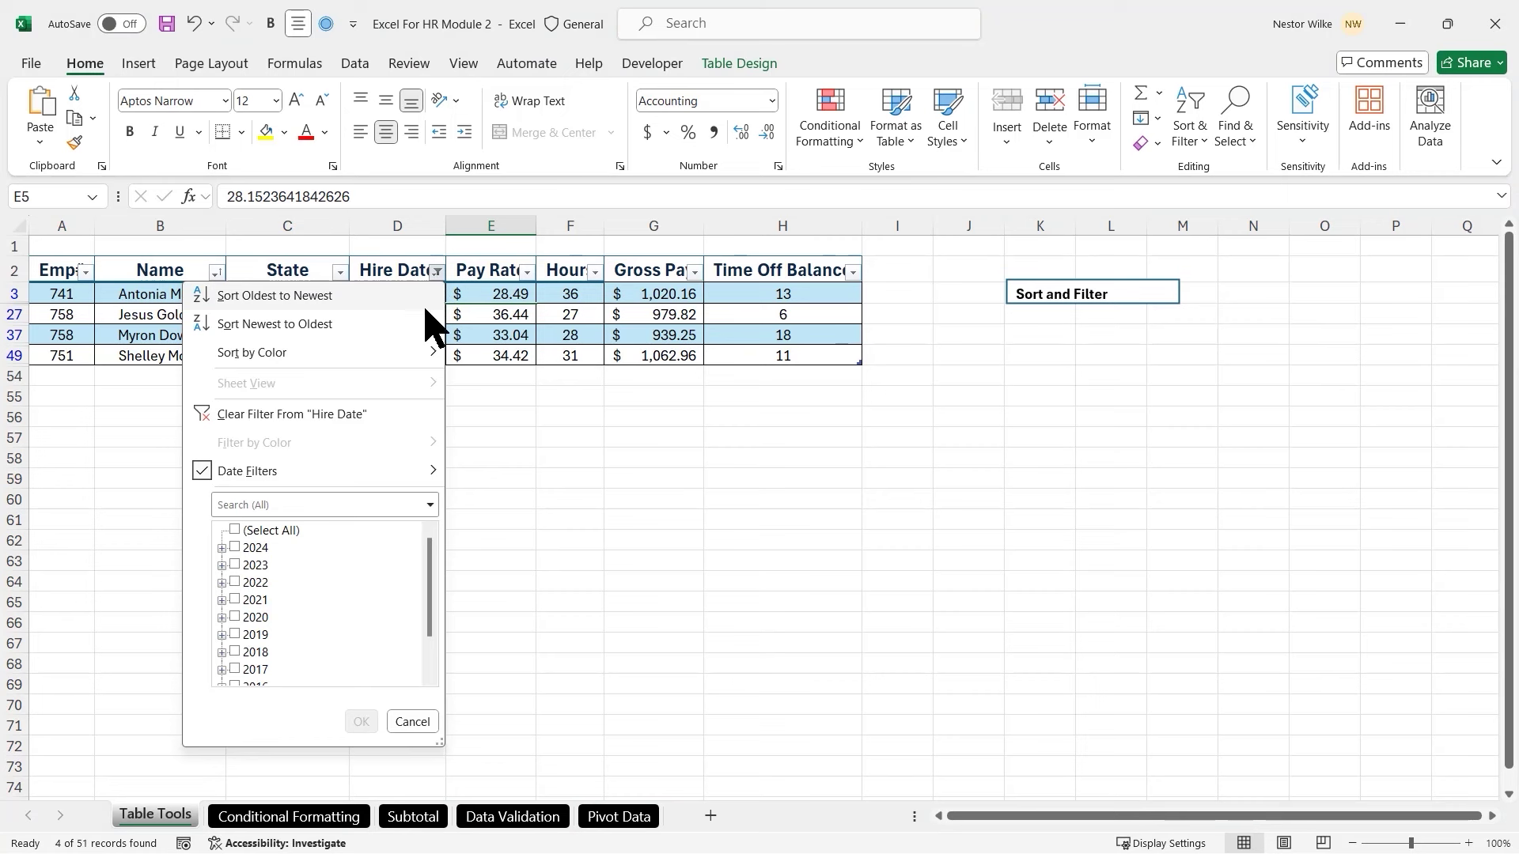
click(642, 317)
click(664, 315)
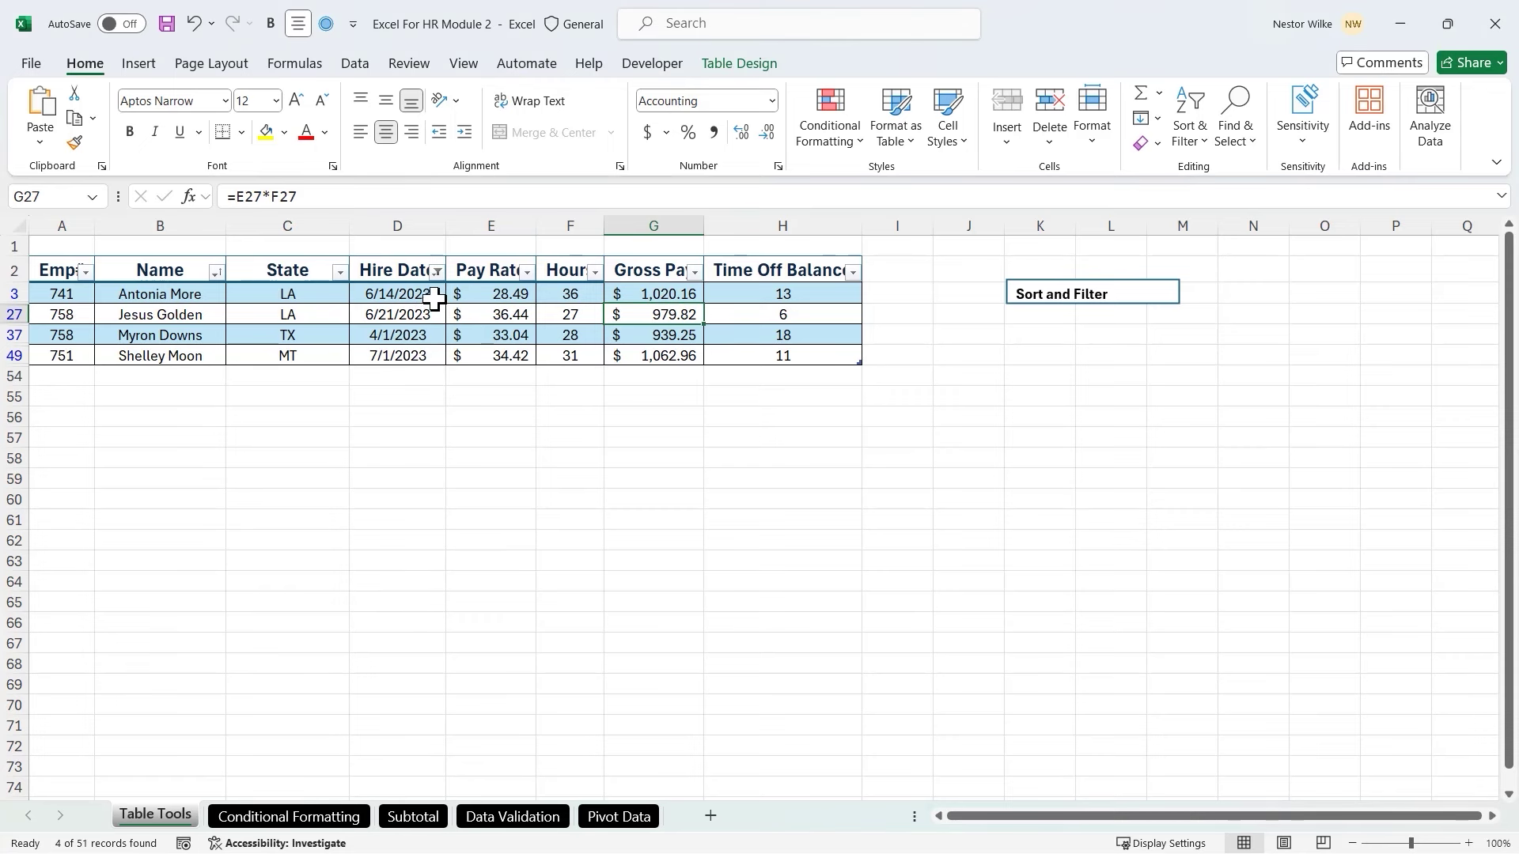
Filter the State column of the date-filtered rows so that only LA is shown
click(339, 275)
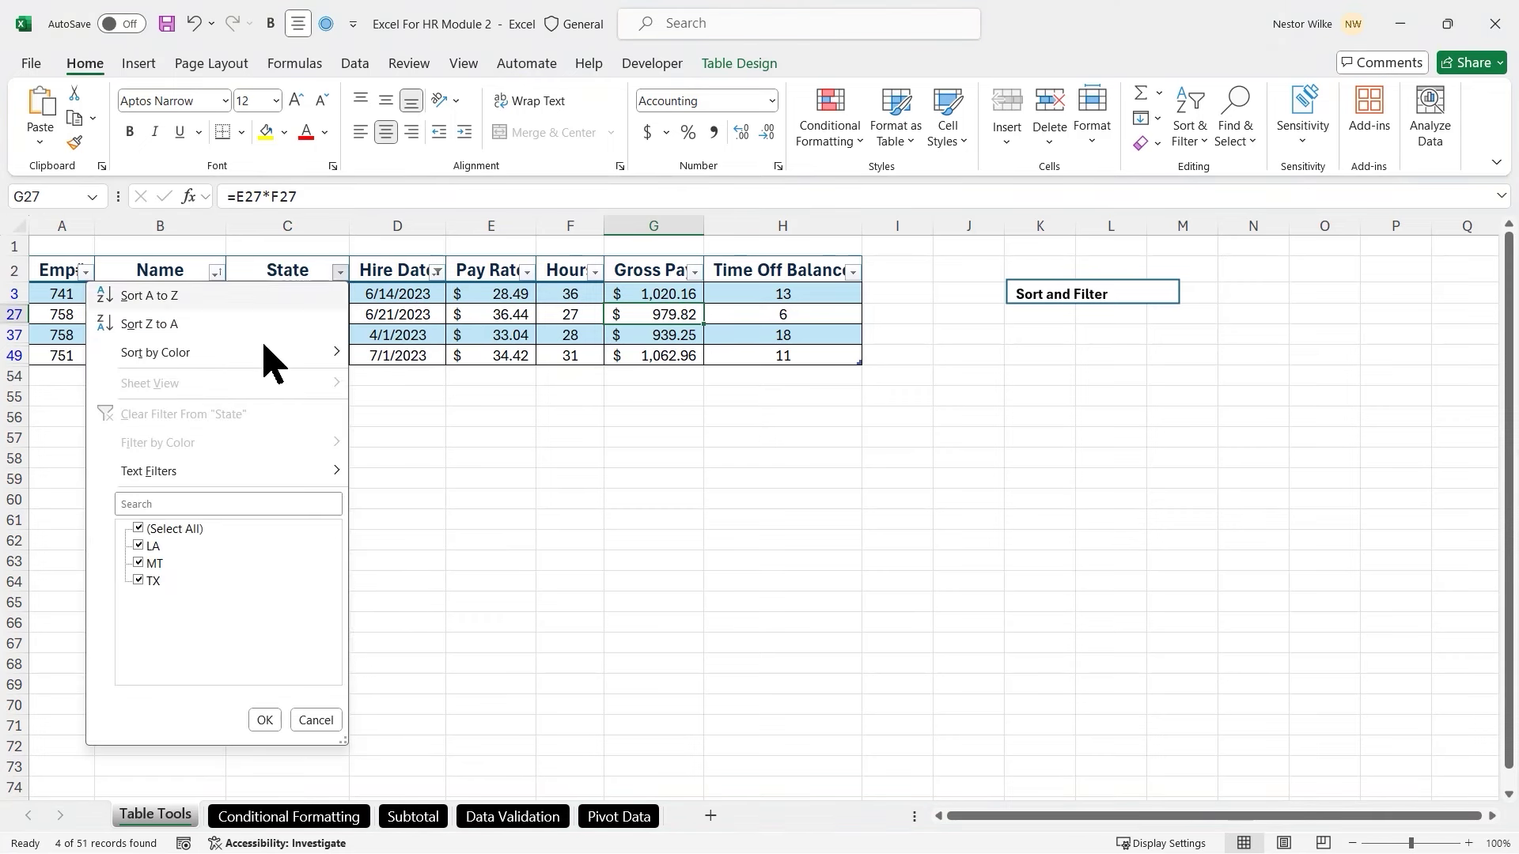
click(138, 528)
click(139, 563)
click(138, 581)
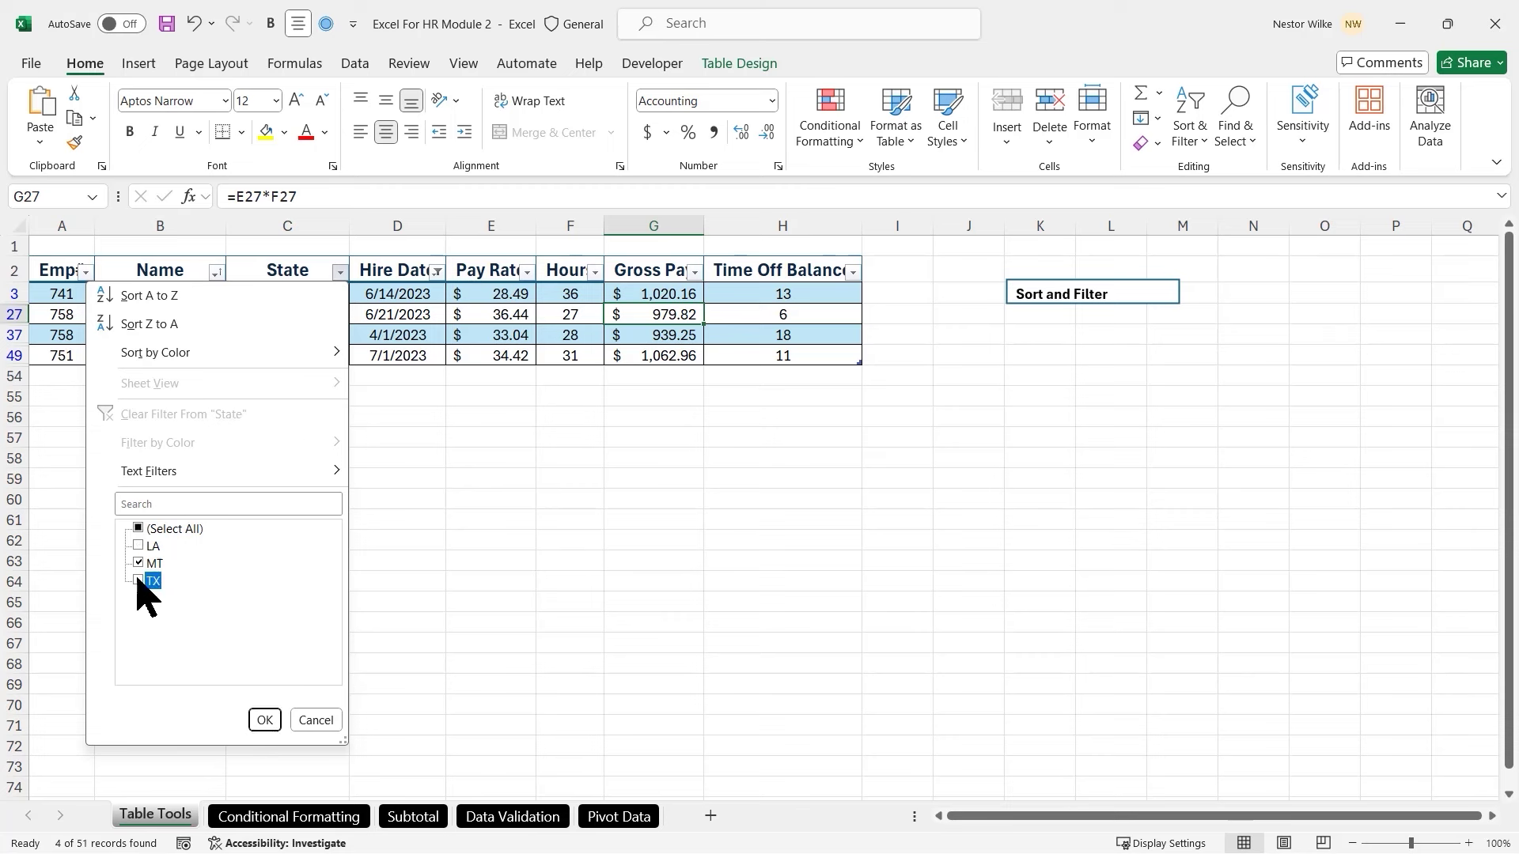
click(138, 580)
click(138, 562)
click(139, 546)
click(266, 721)
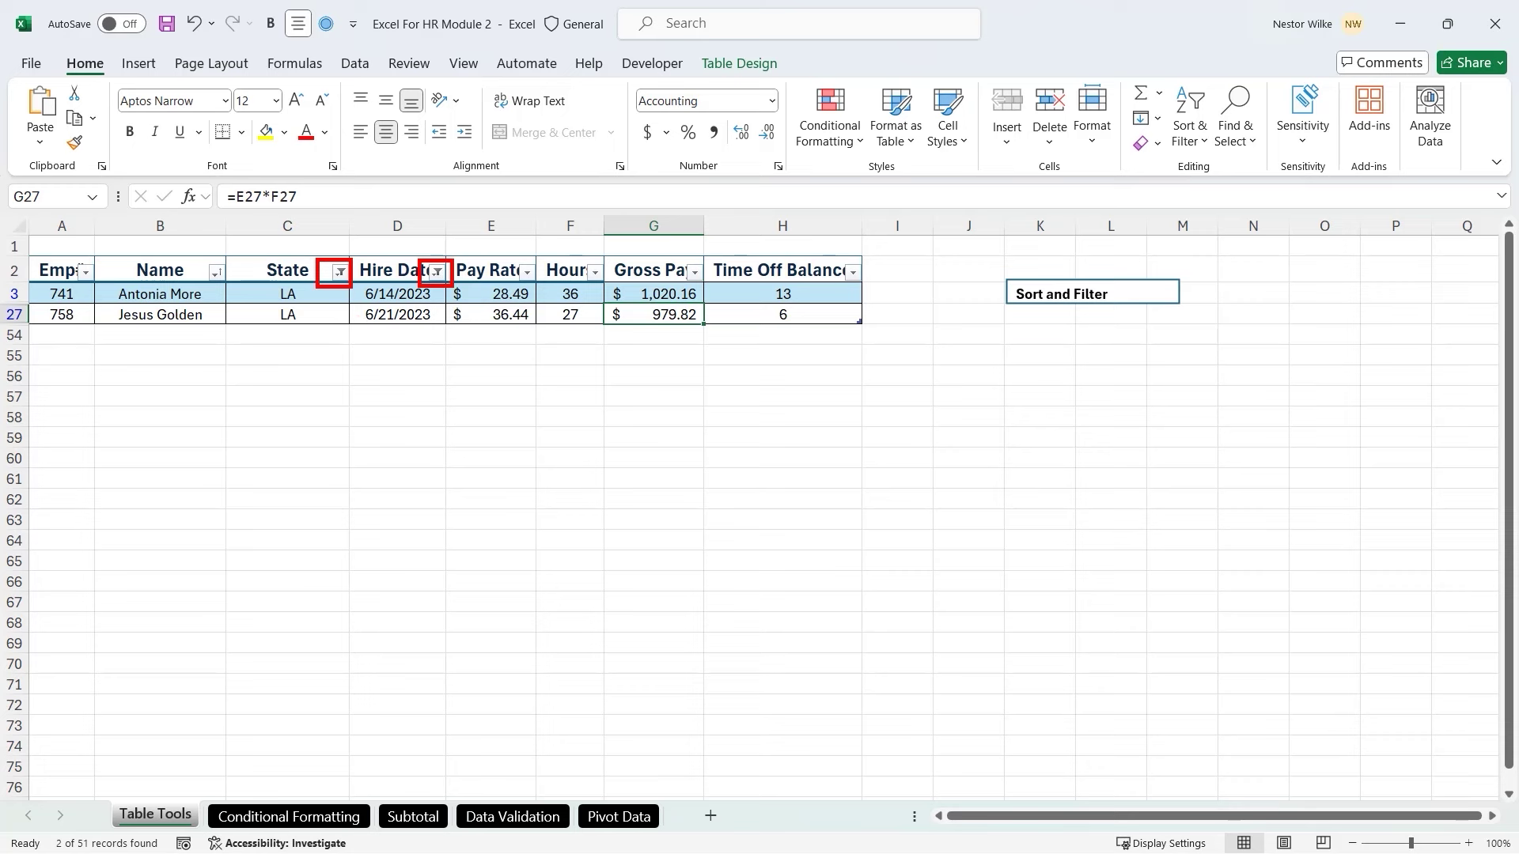
Clear the filters from the State and Hire Date columns to show all employee rows again
click(340, 273)
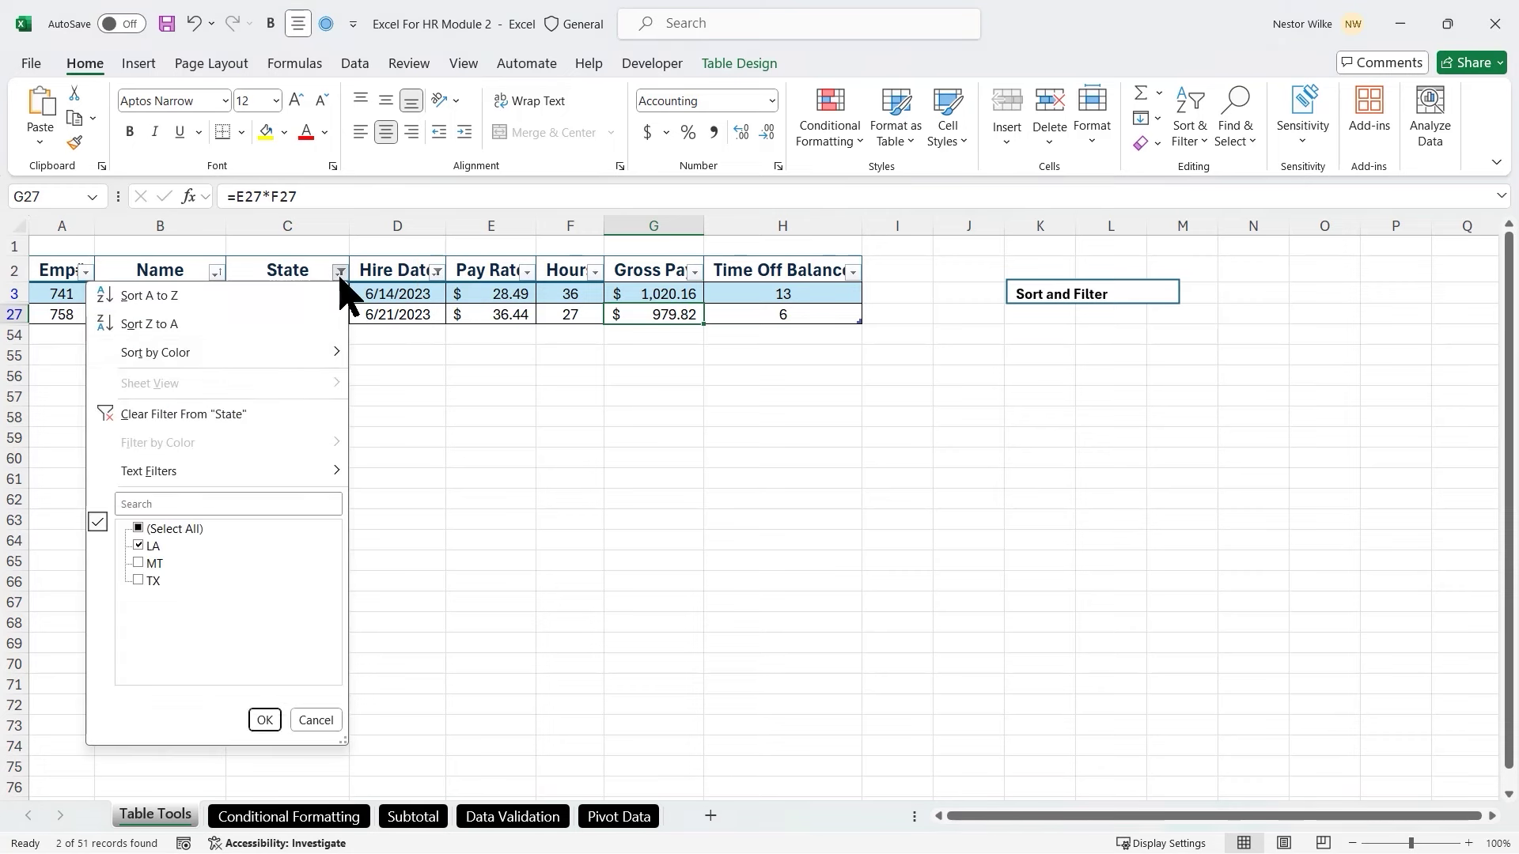
click(254, 413)
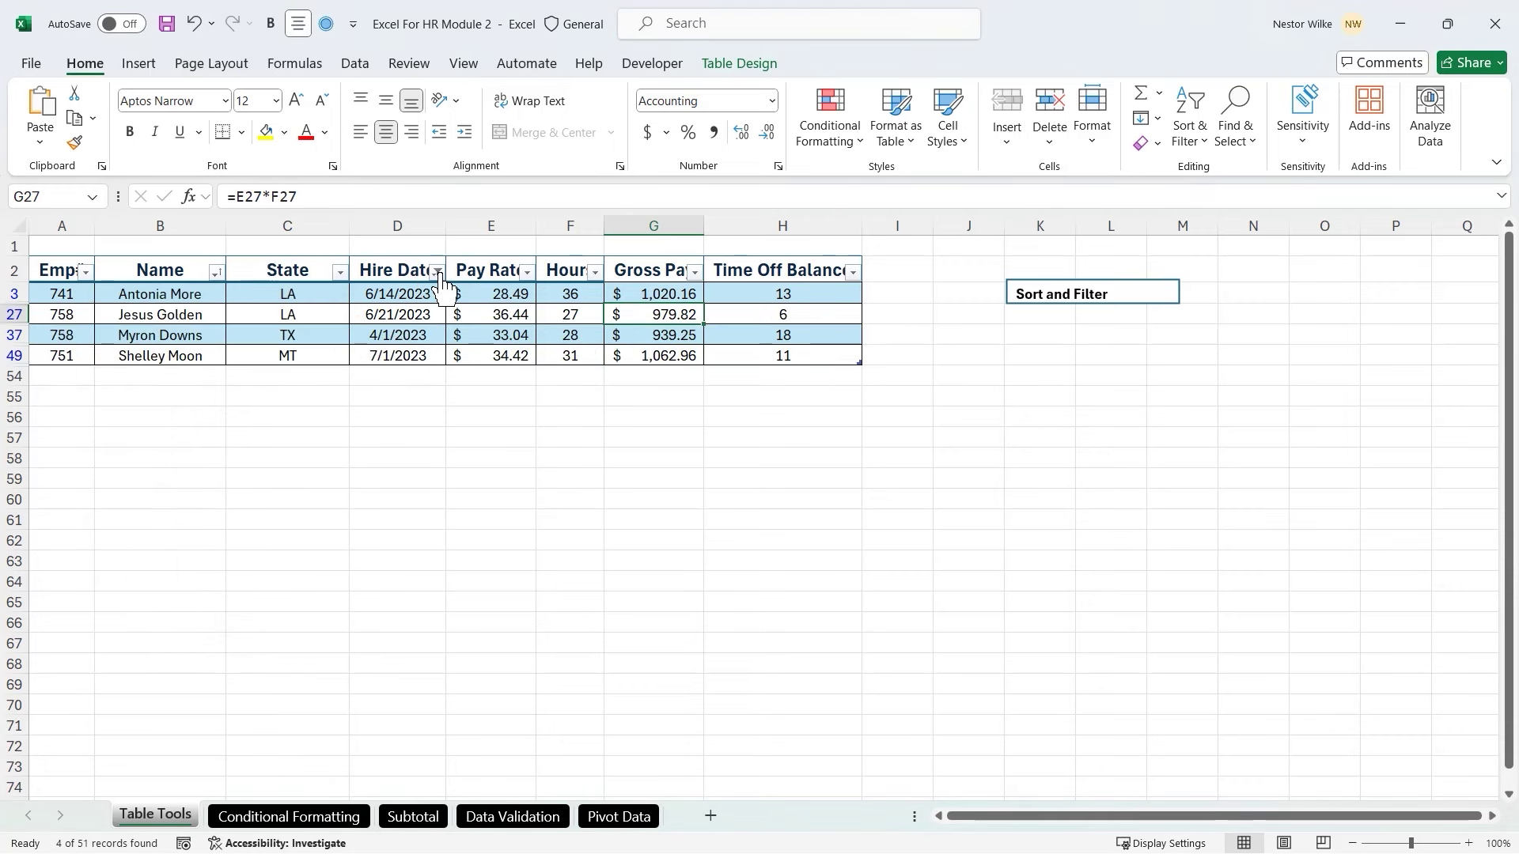
click(437, 272)
click(307, 413)
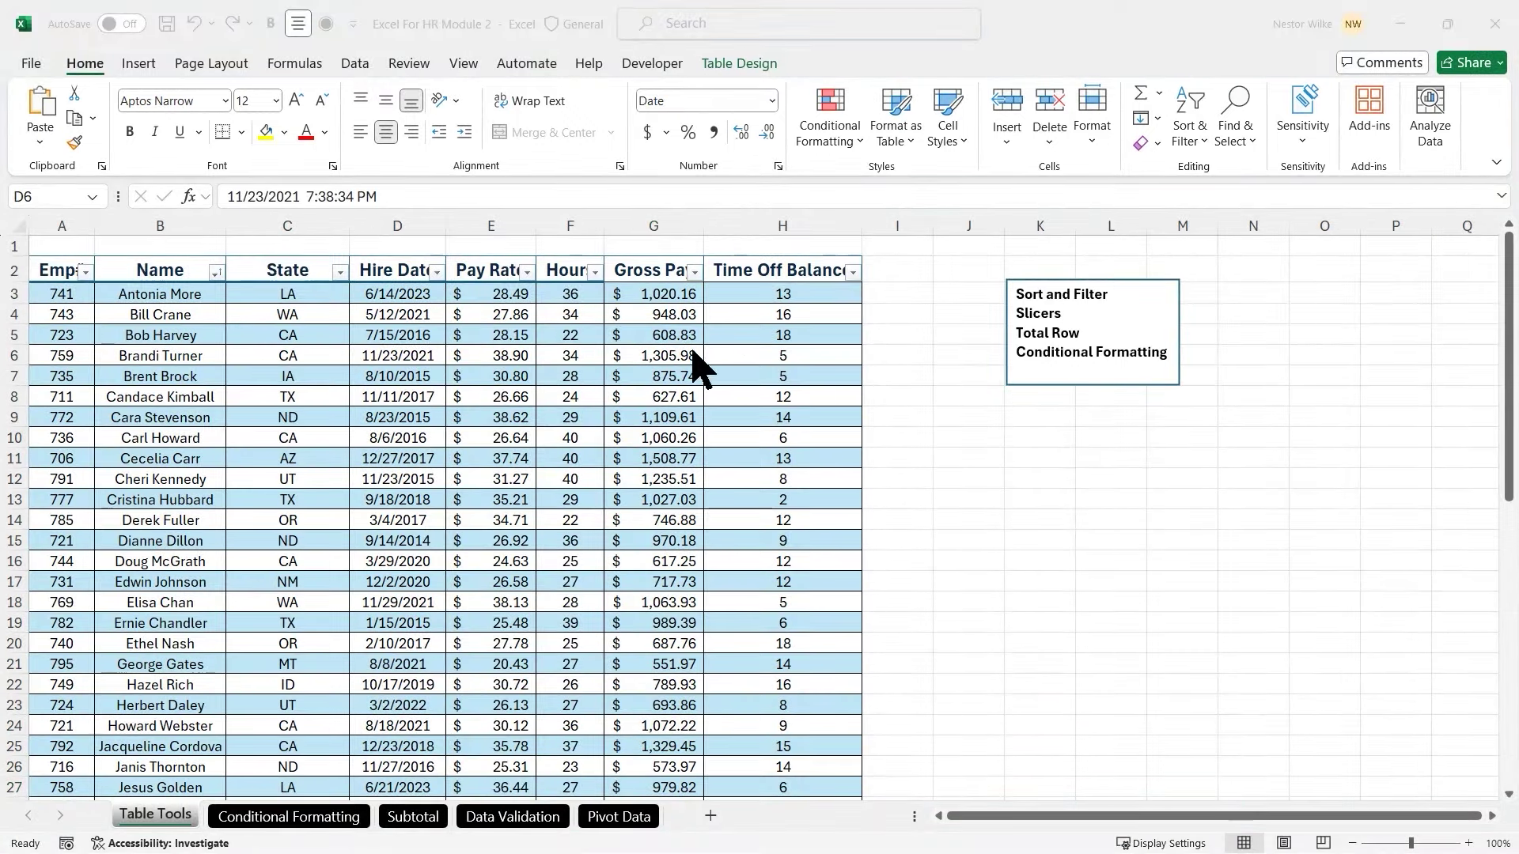
Select a cell in the employee table and start inserting slicers for it
double_click(1049, 311)
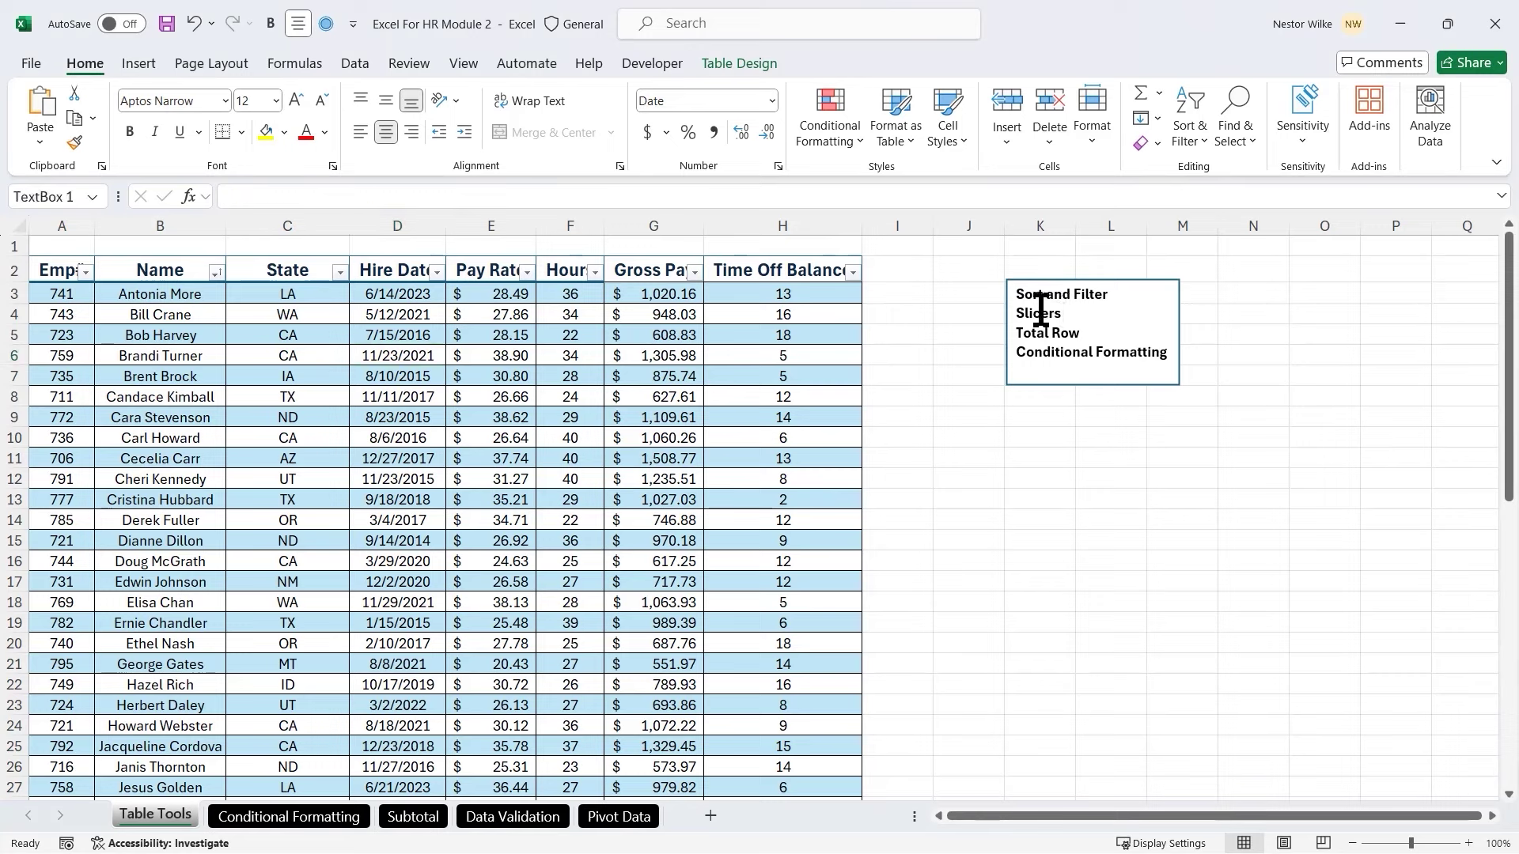
click(560, 332)
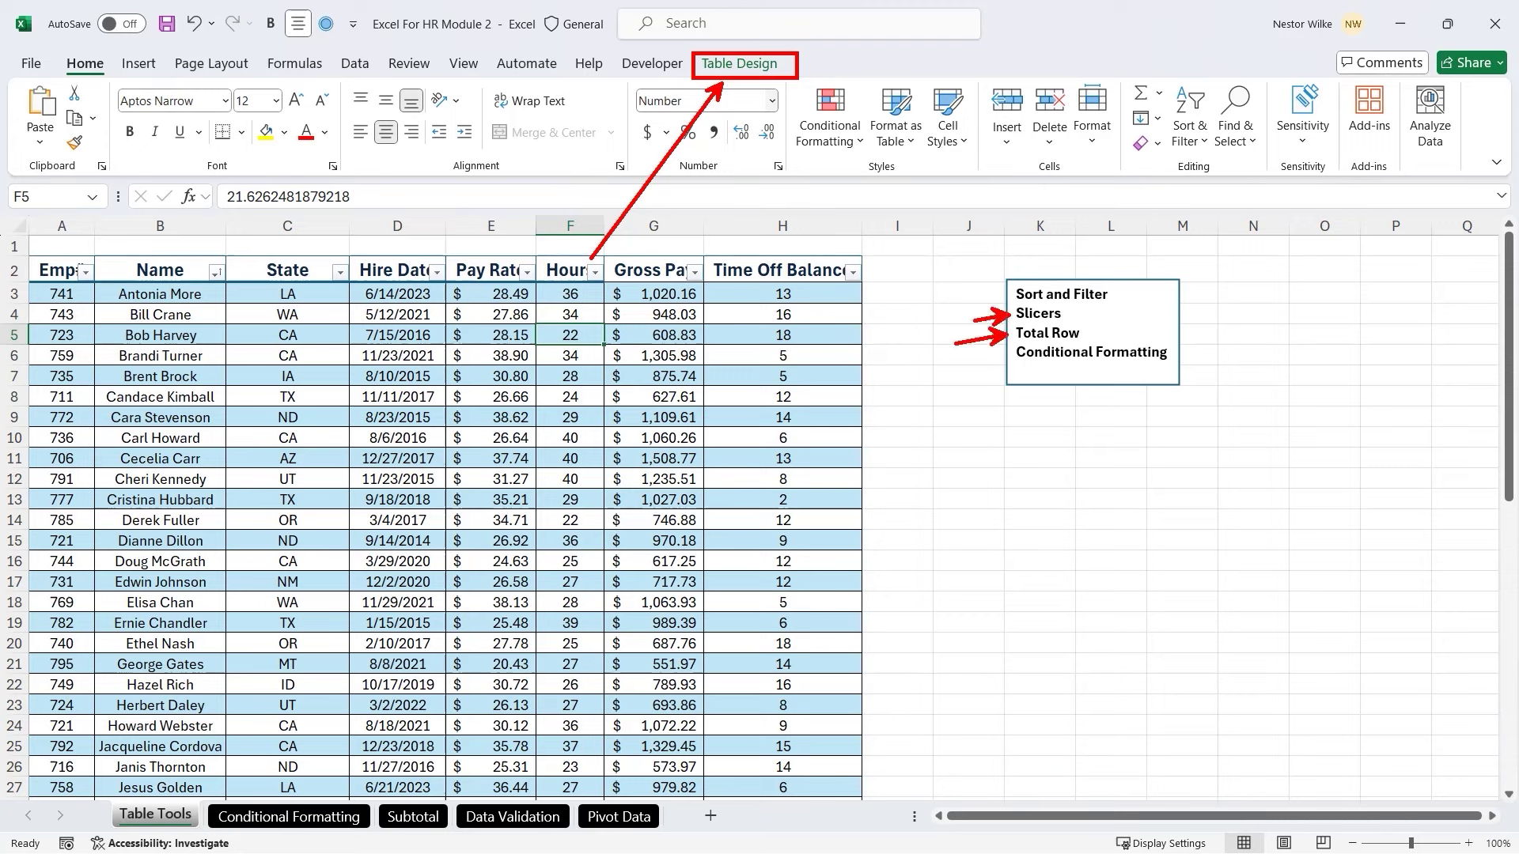
click(742, 65)
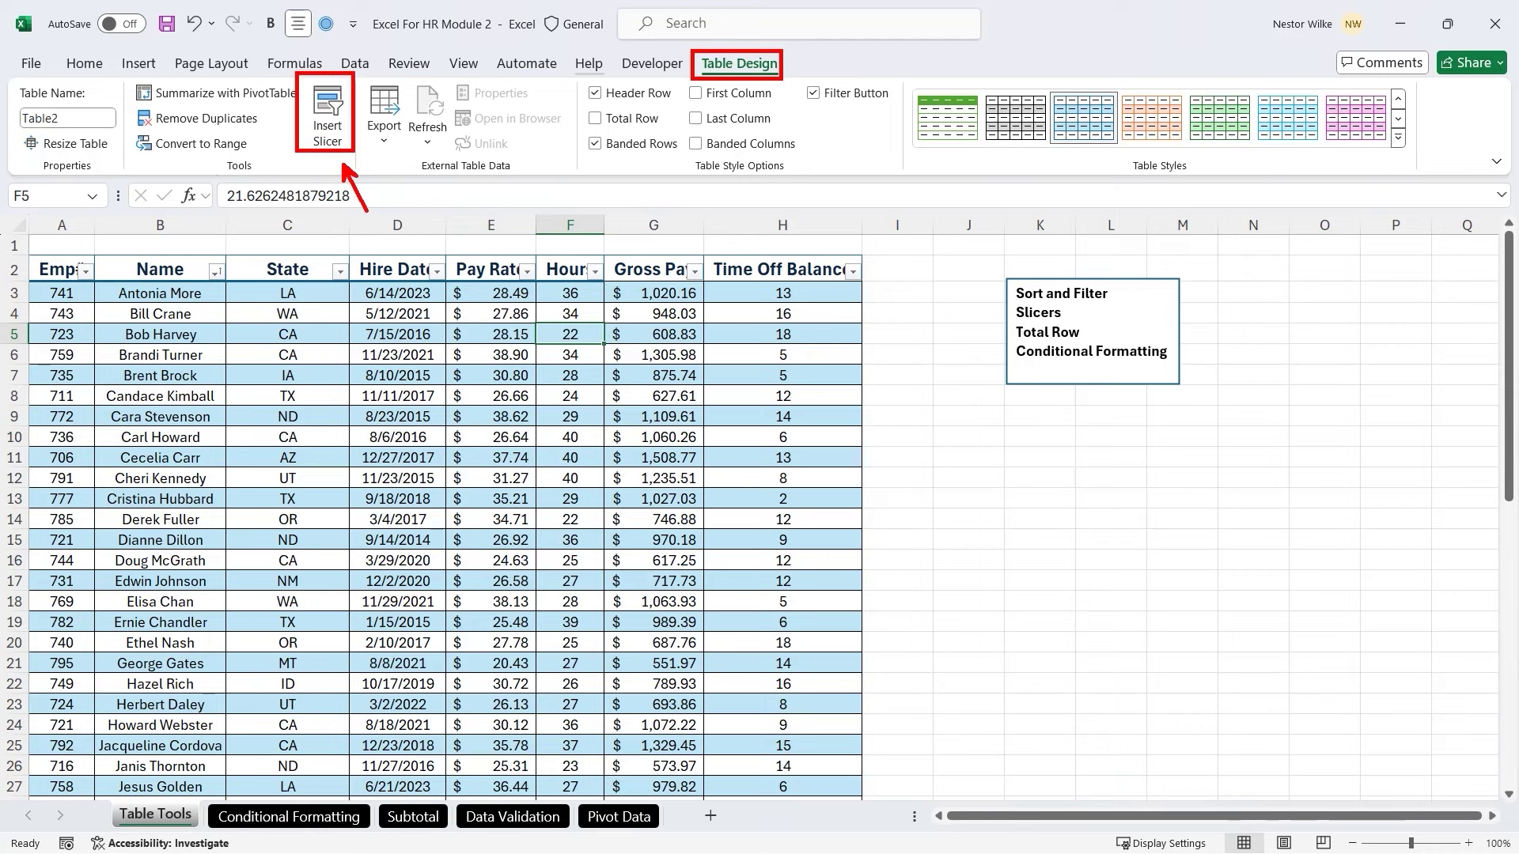
click(336, 127)
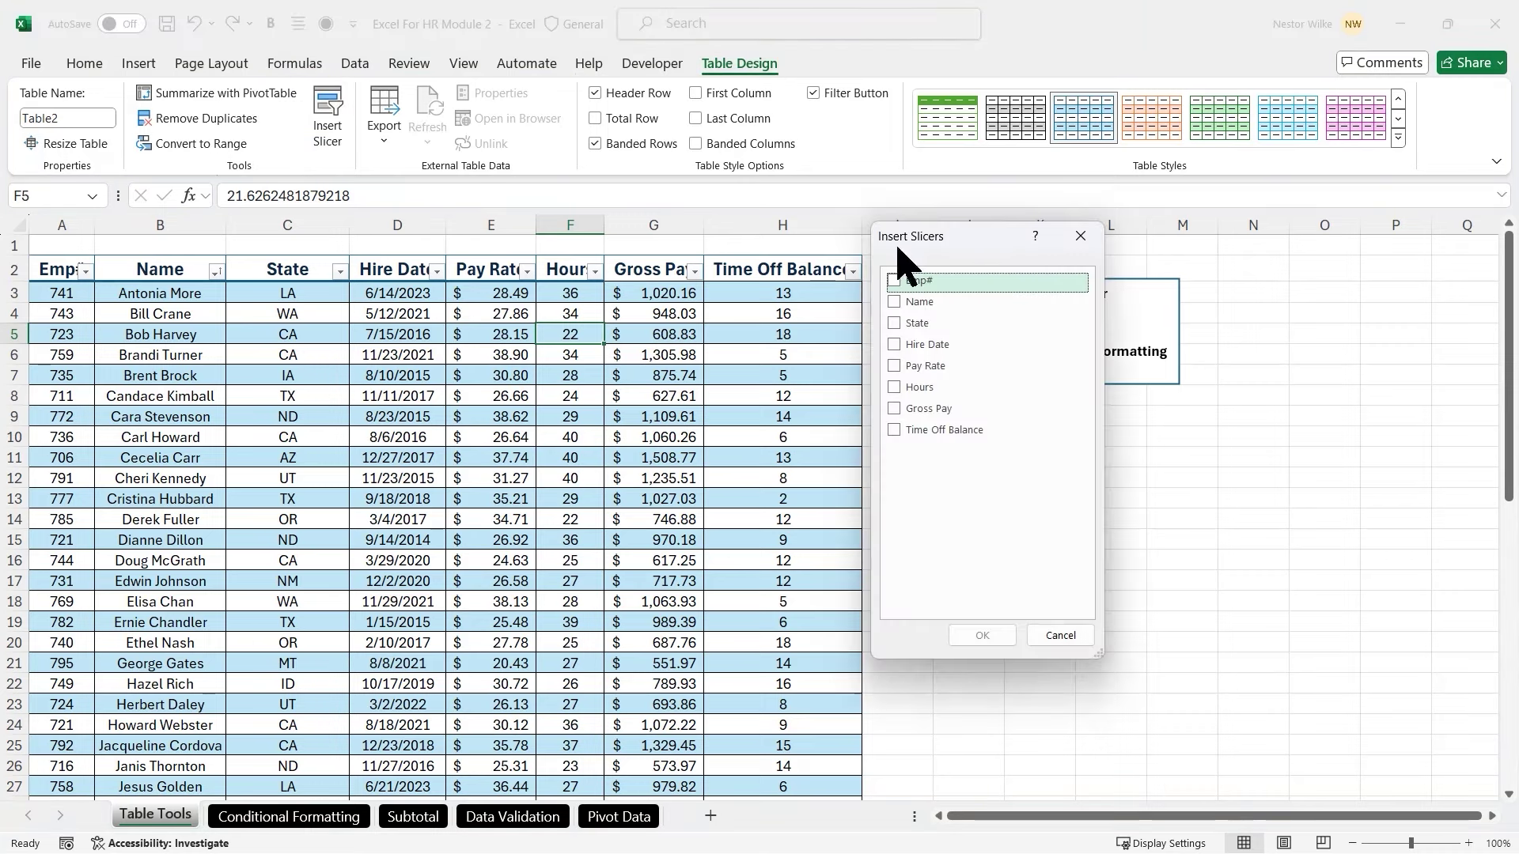
drag(946, 241, 945, 259)
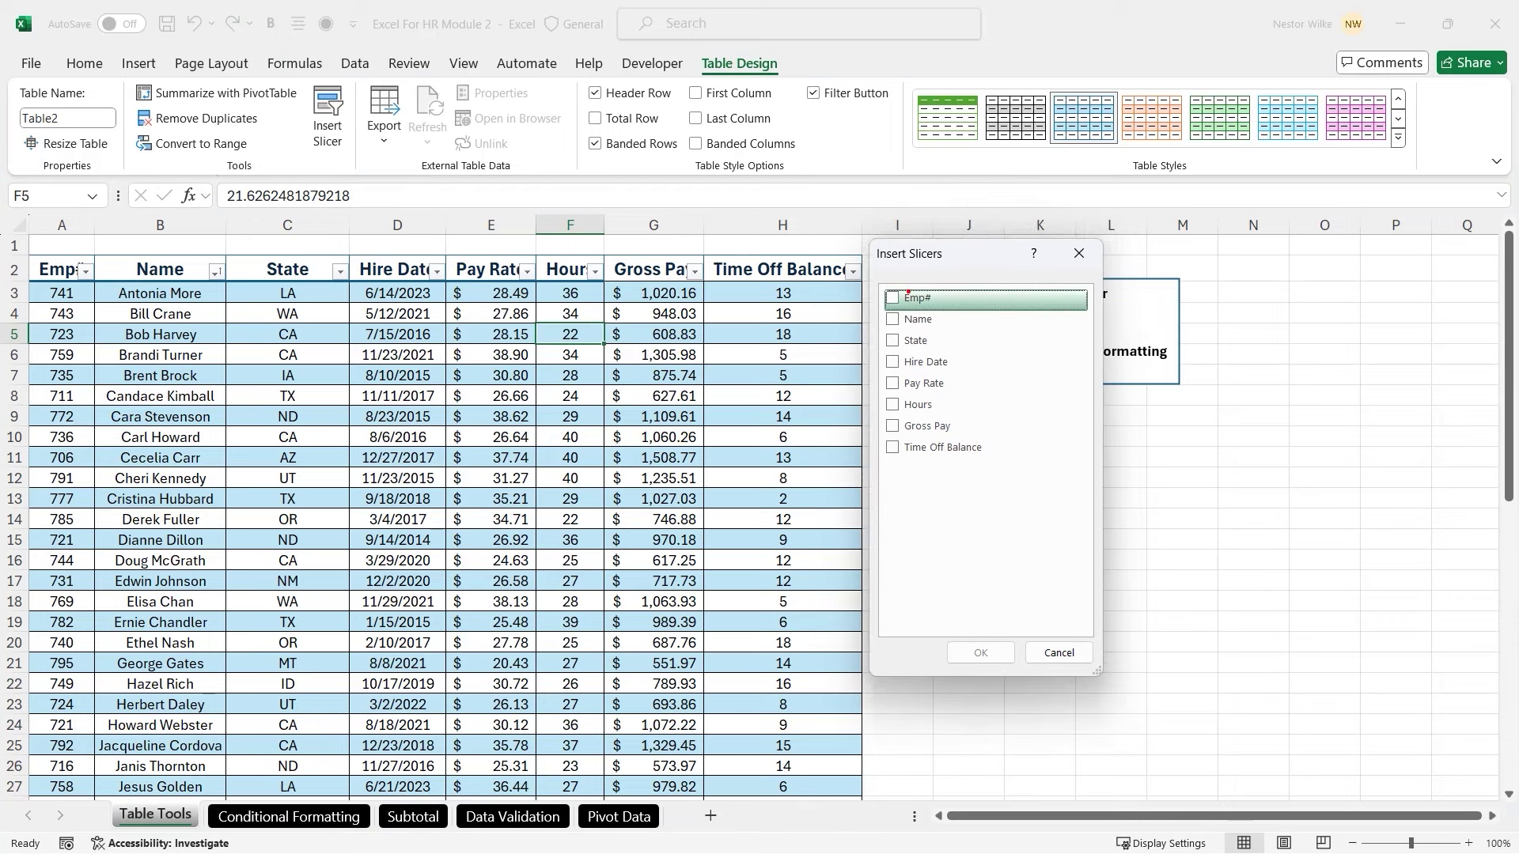
mouse_move(918, 292)
mouse_down()
mouse_move(760, 183)
mouse_move(161, 130)
mouse_move(67, 249)
mouse_up()
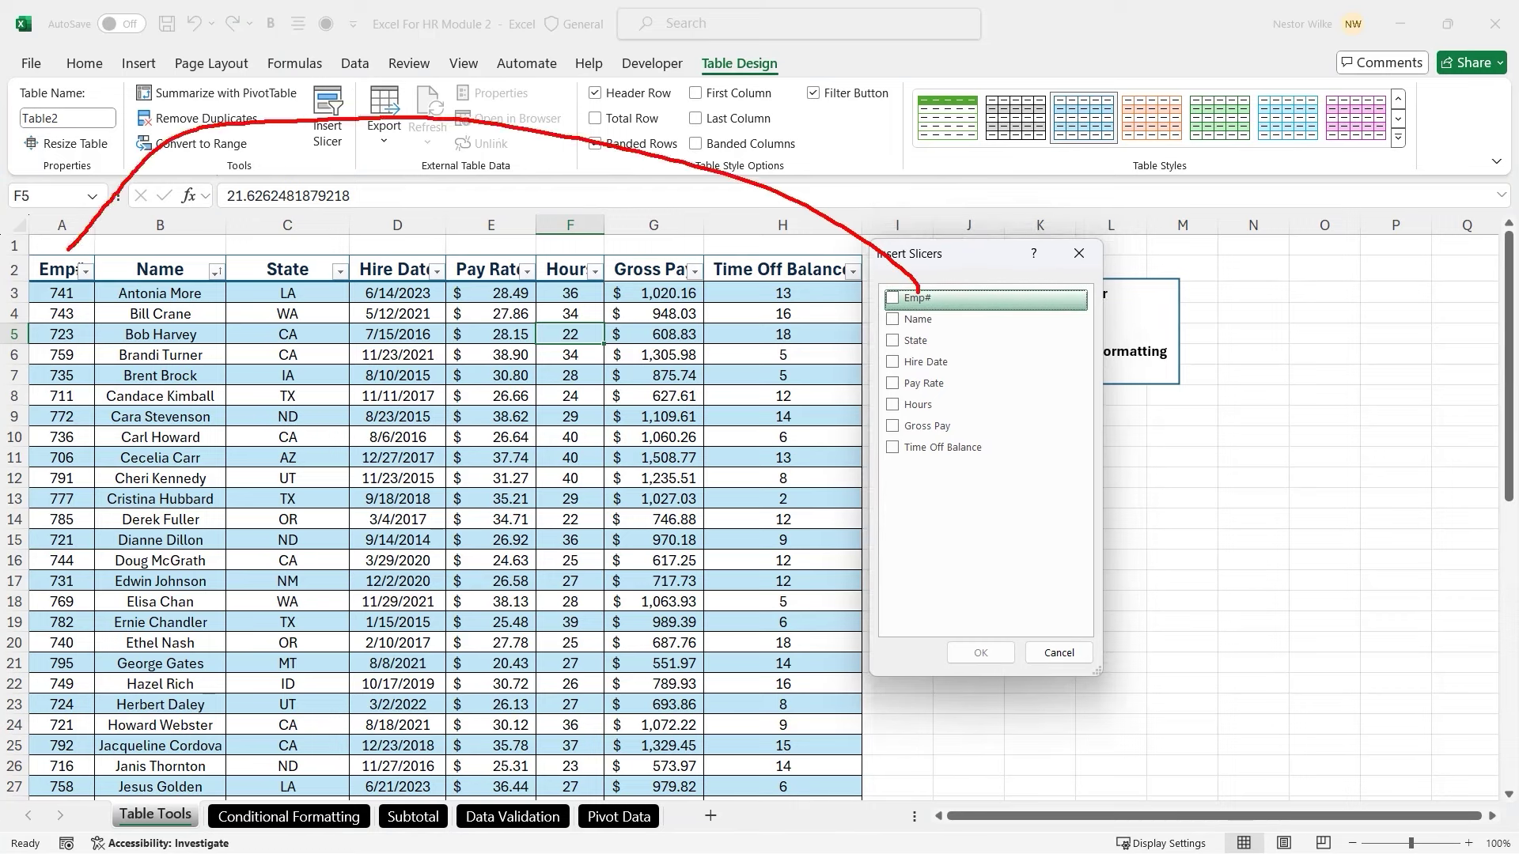
drag(892, 319, 232, 214)
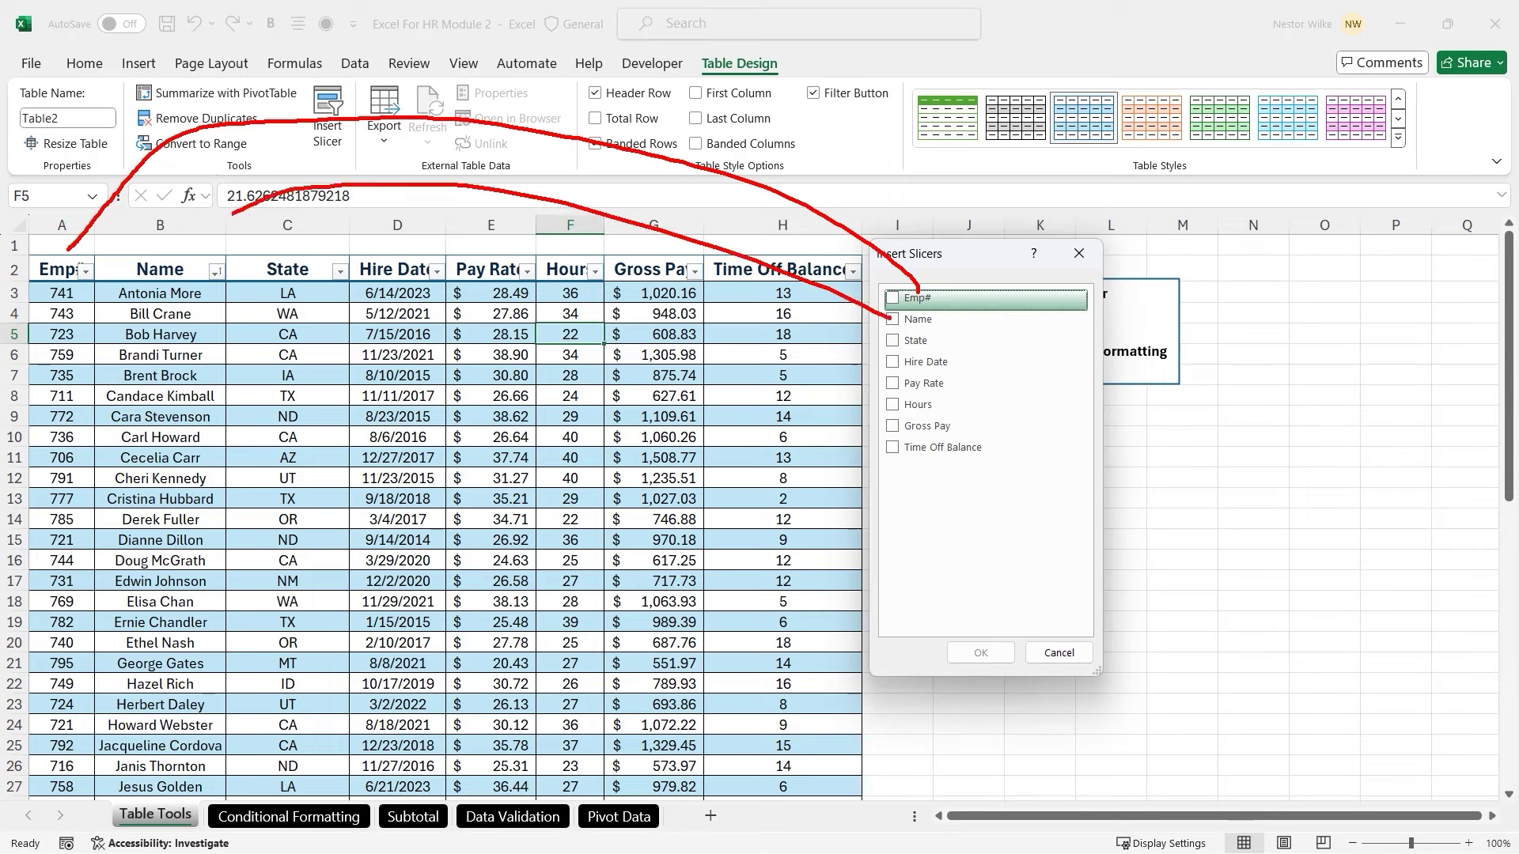
mouse_move(894, 344)
mouse_down()
mouse_move(590, 261)
mouse_move(349, 241)
mouse_up()
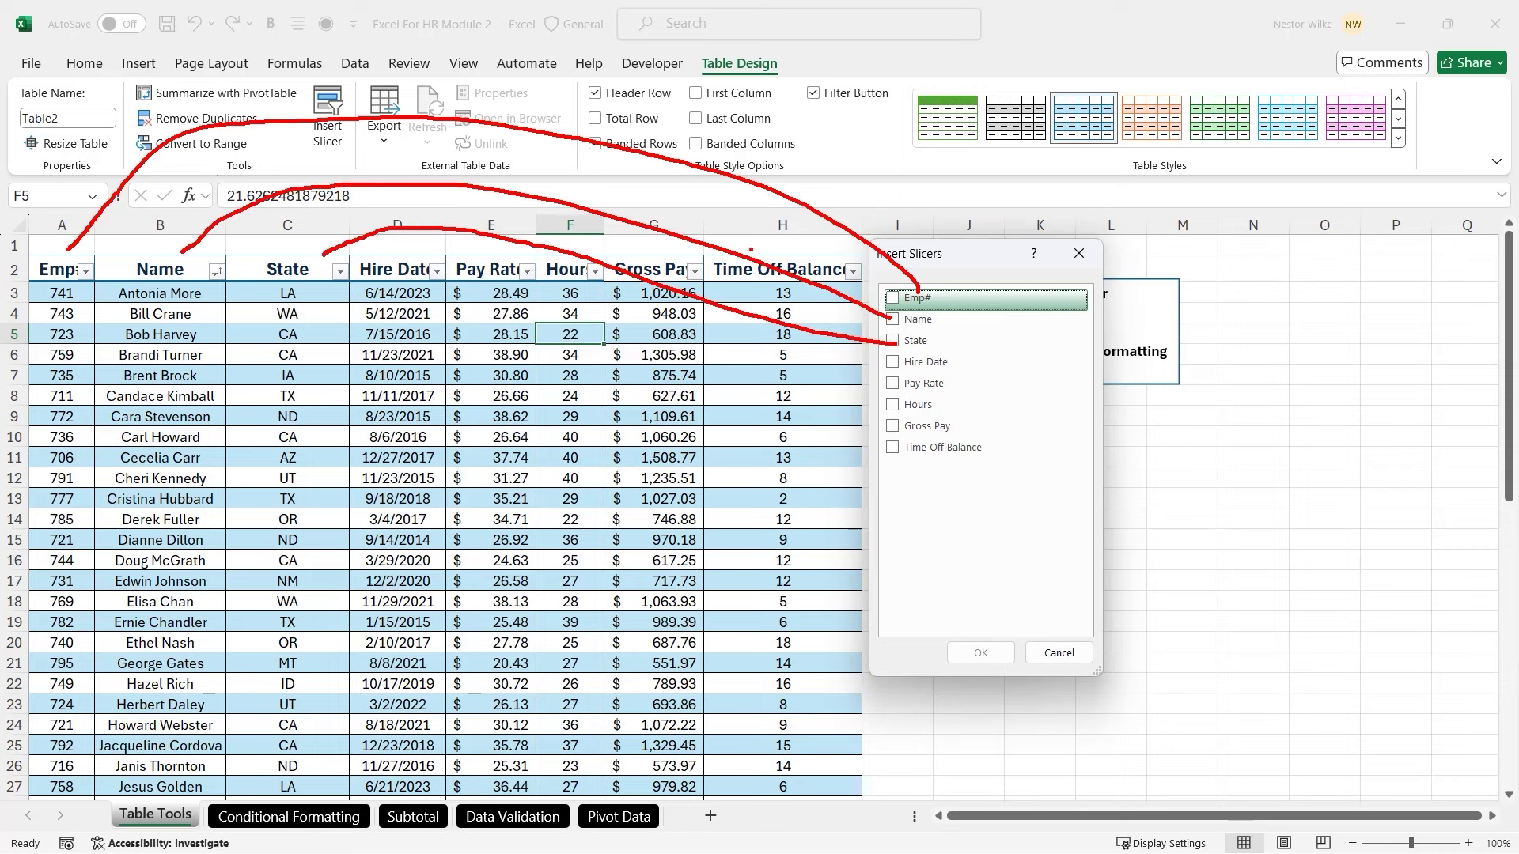
key(Escape)
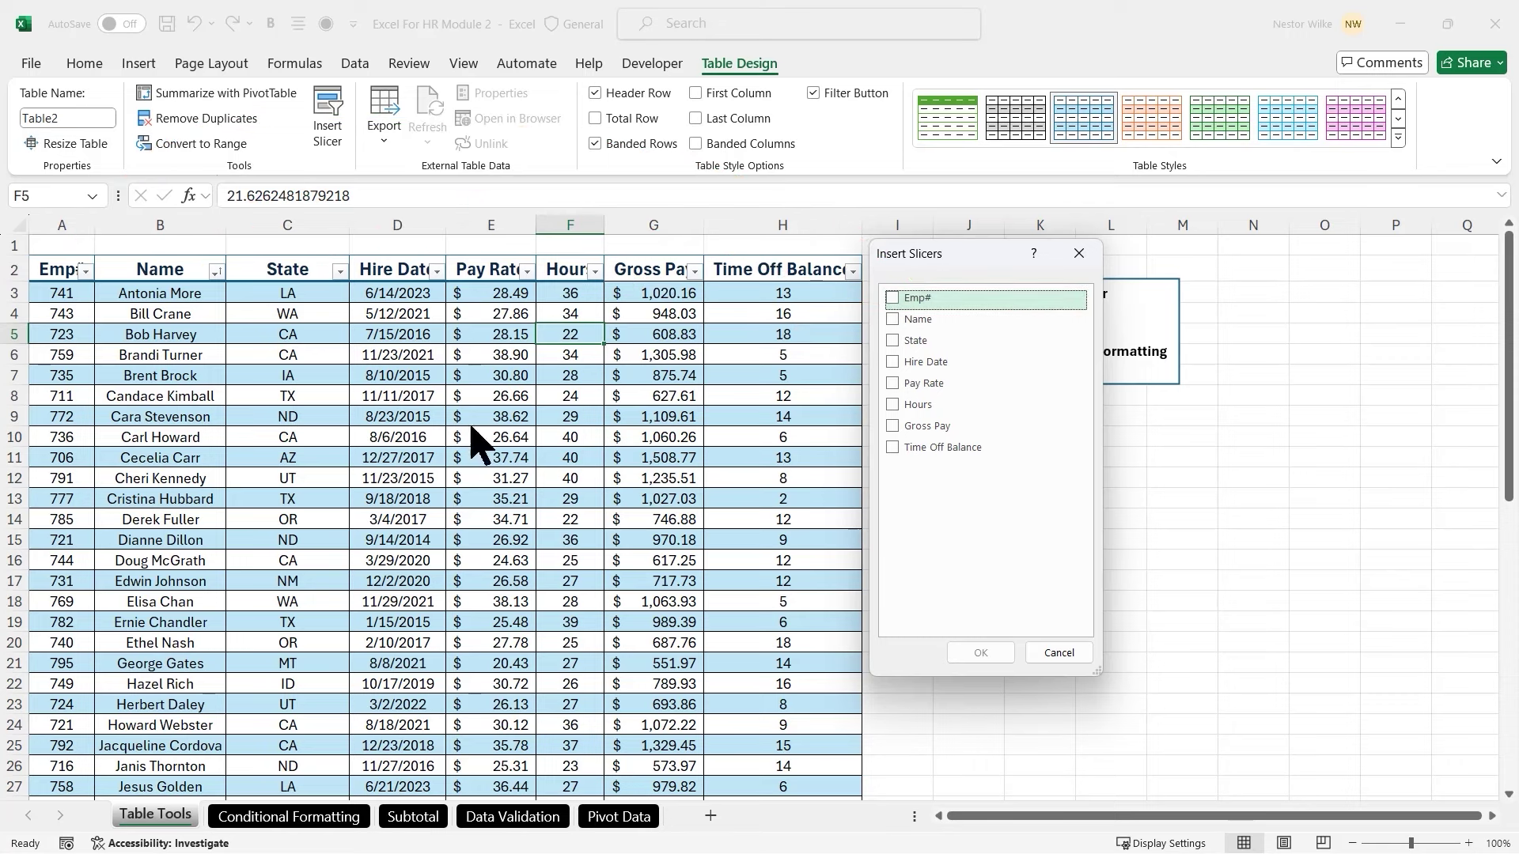
Insert slicers for the State and Name columns
click(894, 341)
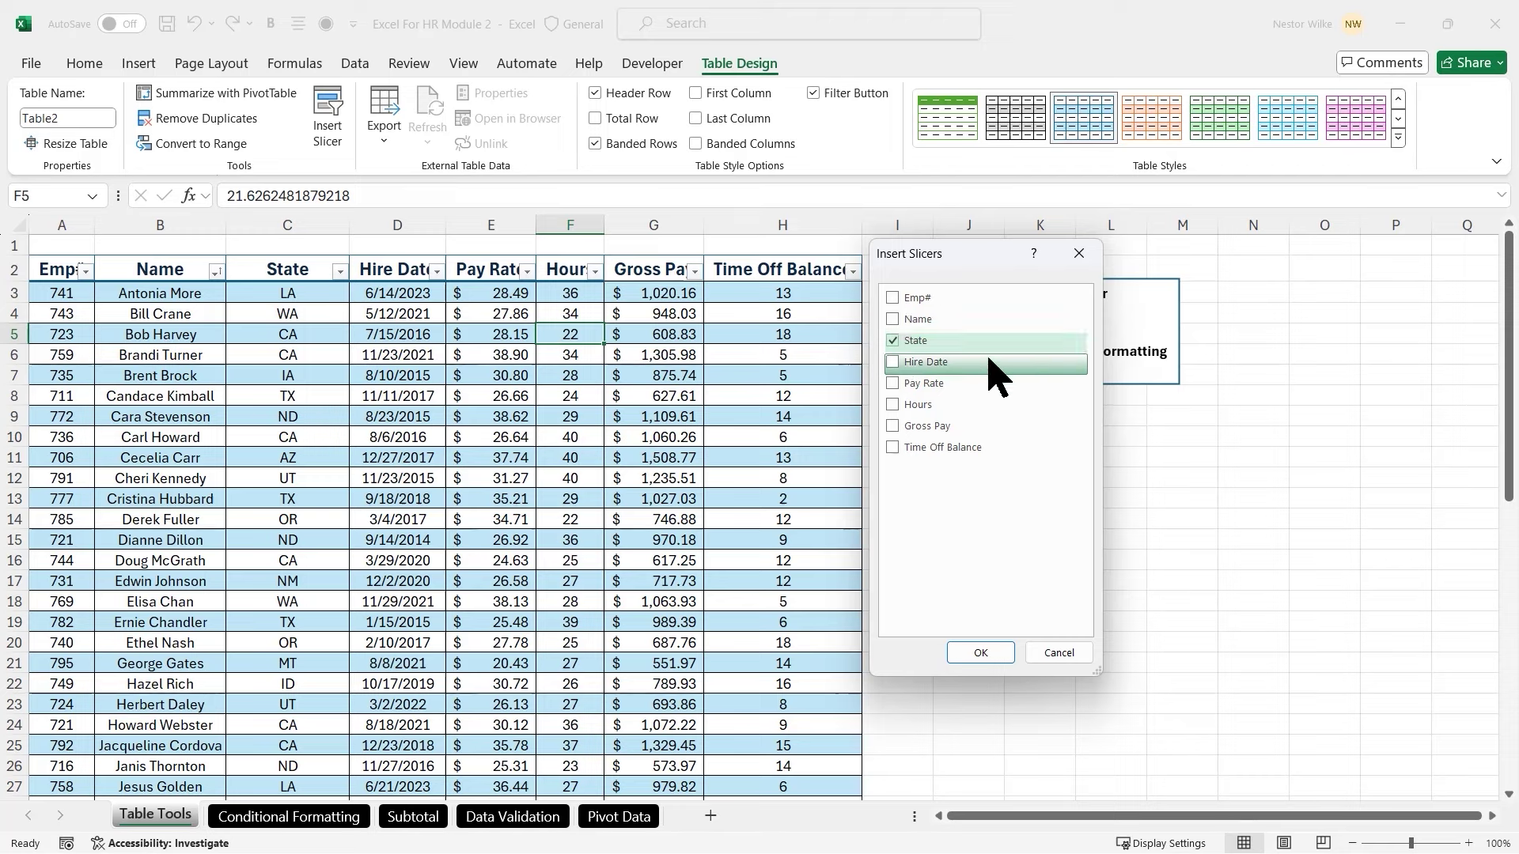
click(893, 321)
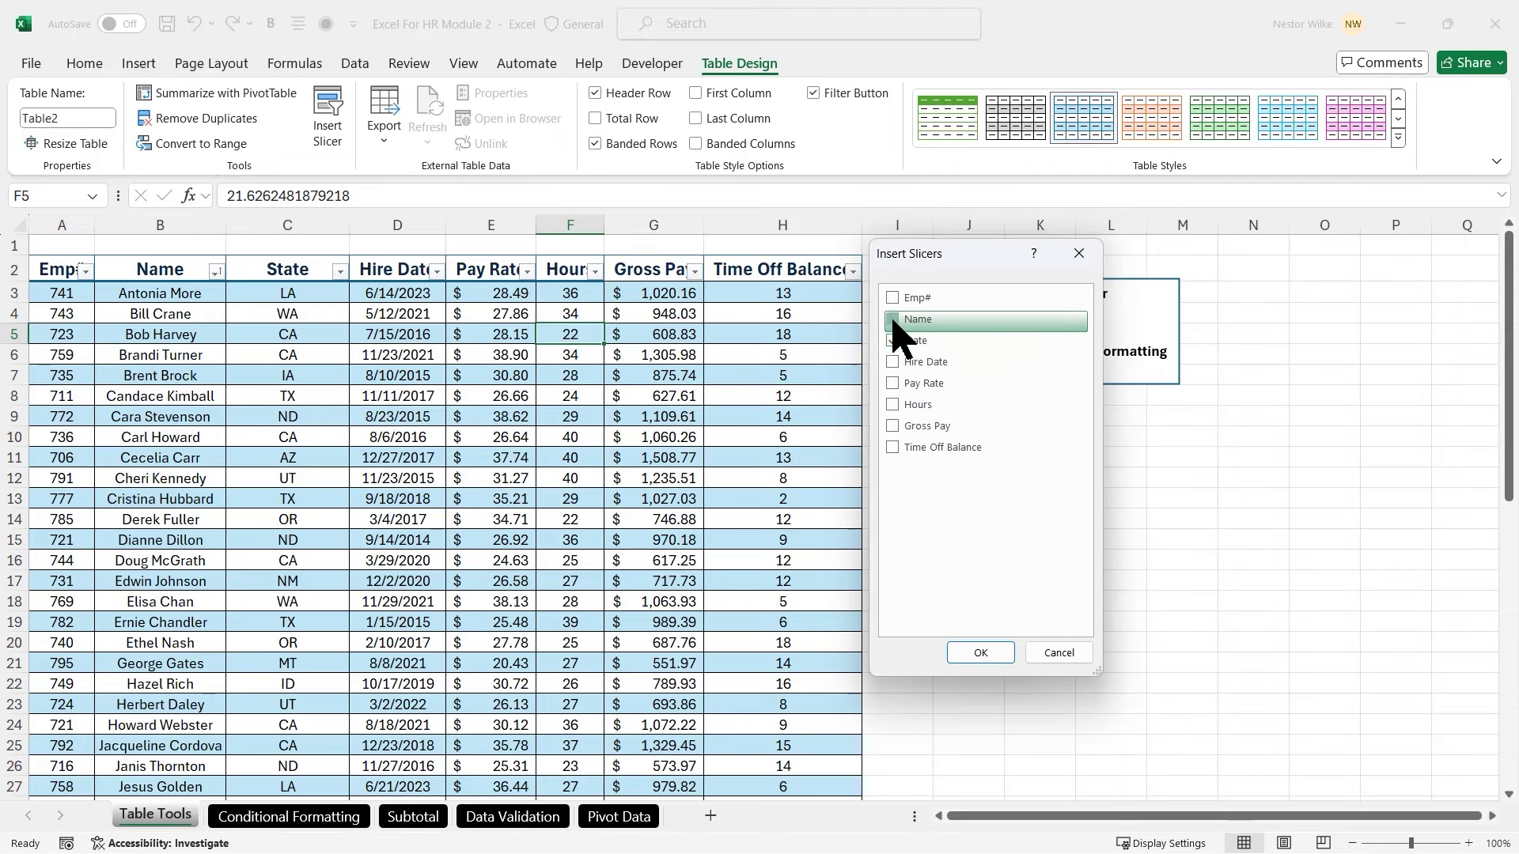
click(981, 653)
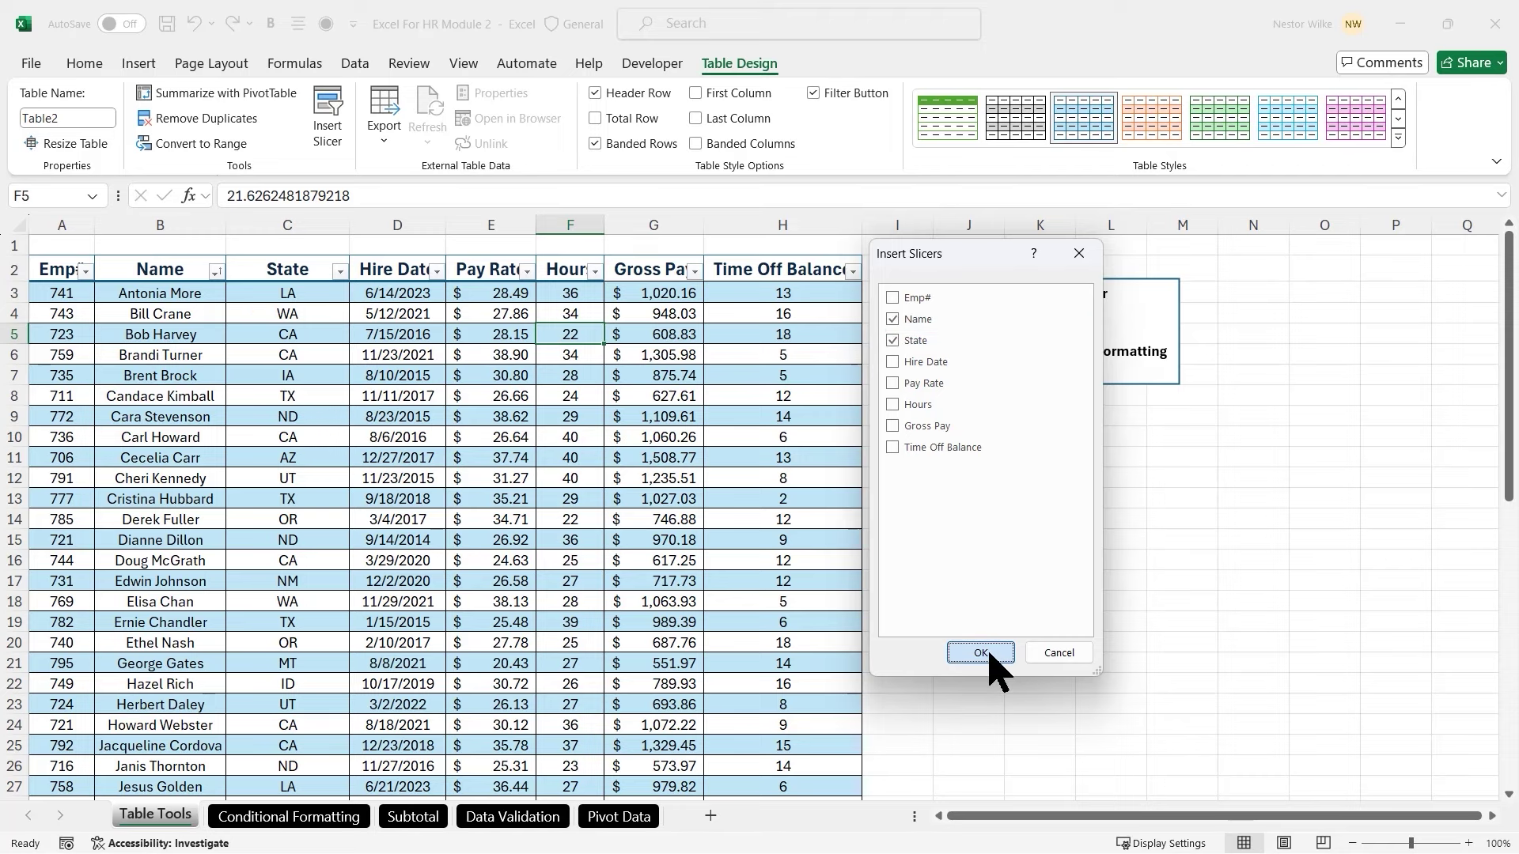
Enlarge the State slicer to about 4.97" tall, place it over columns O to Q, and move the Name slicer below the notes text box
drag(830, 448, 1060, 291)
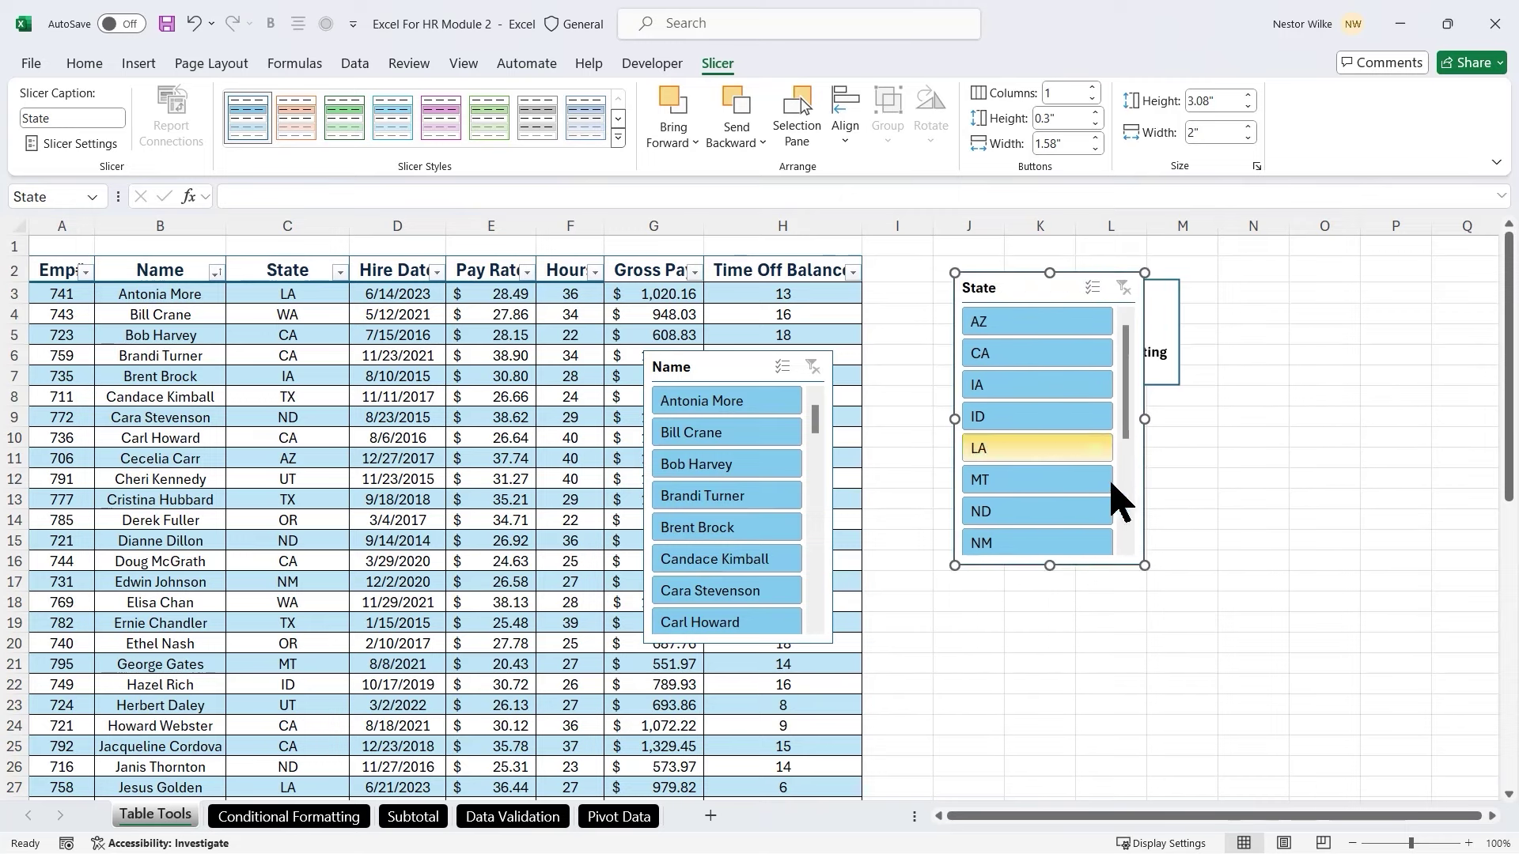
drag(1052, 567, 1047, 744)
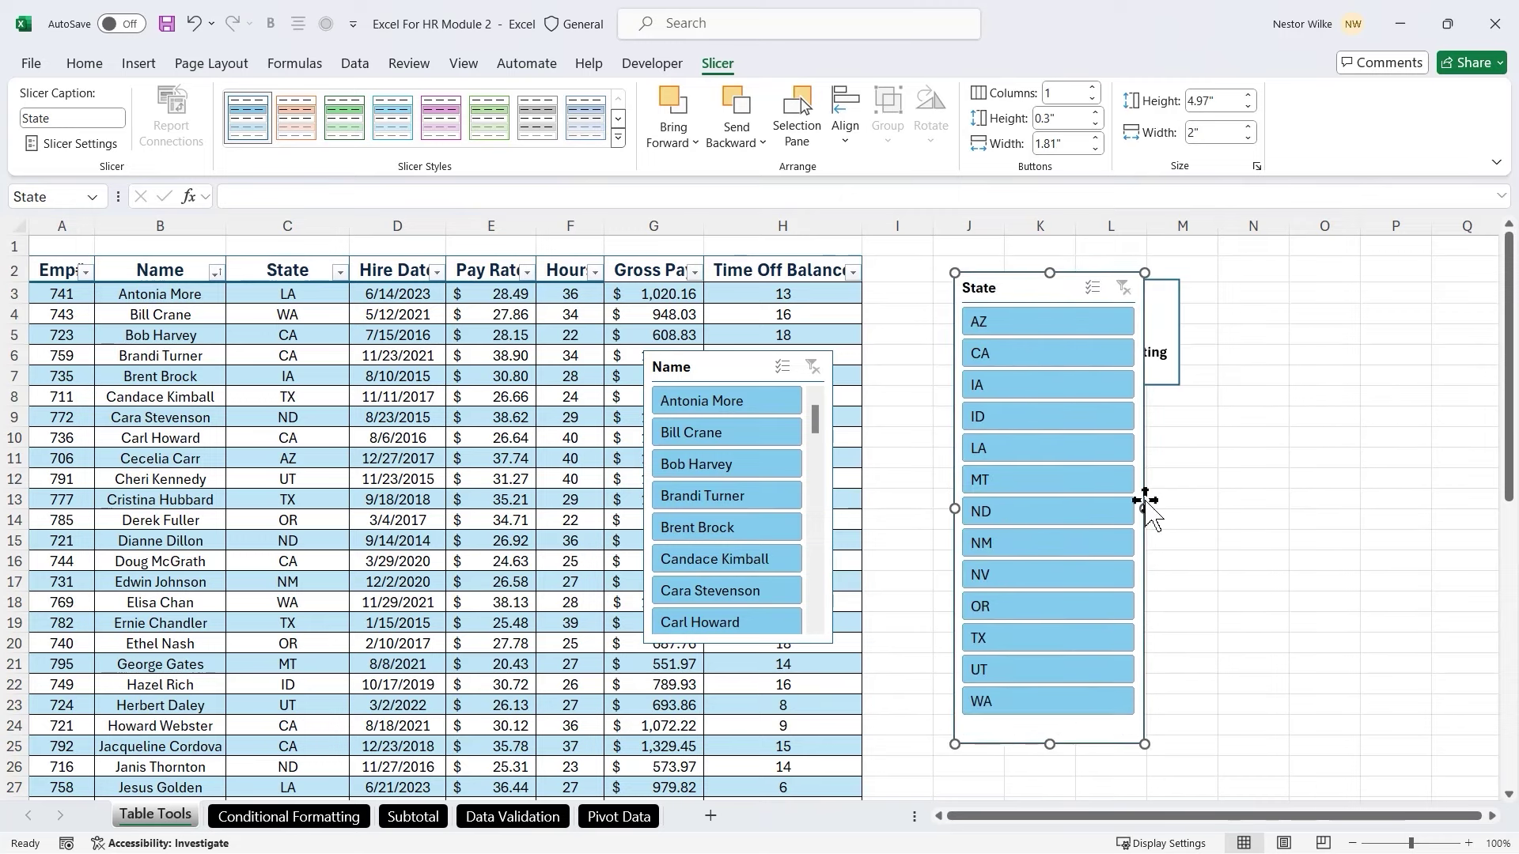
drag(1056, 288, 1393, 272)
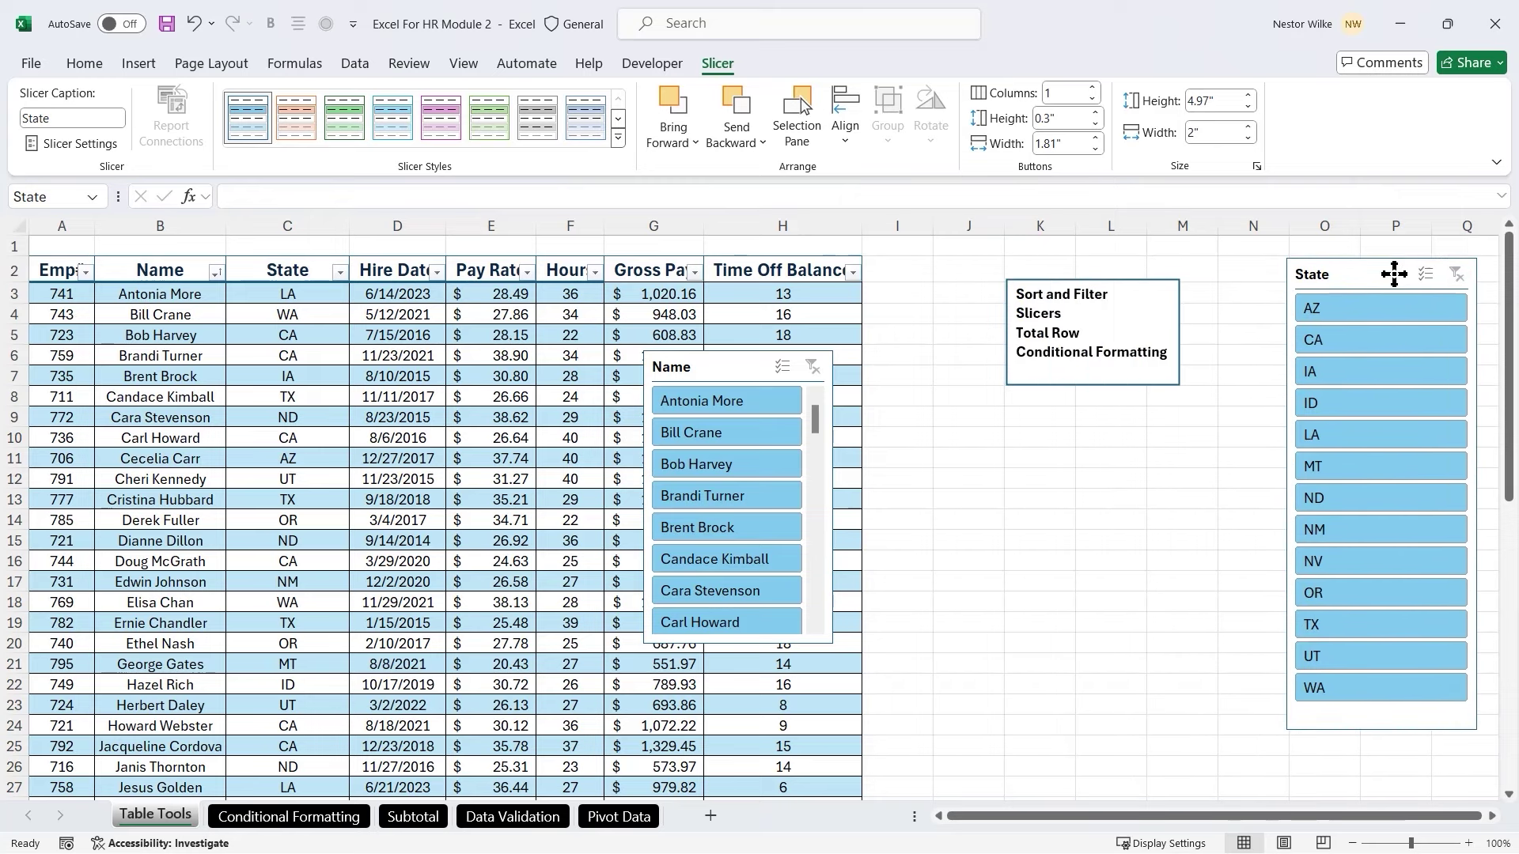
drag(722, 376, 1120, 419)
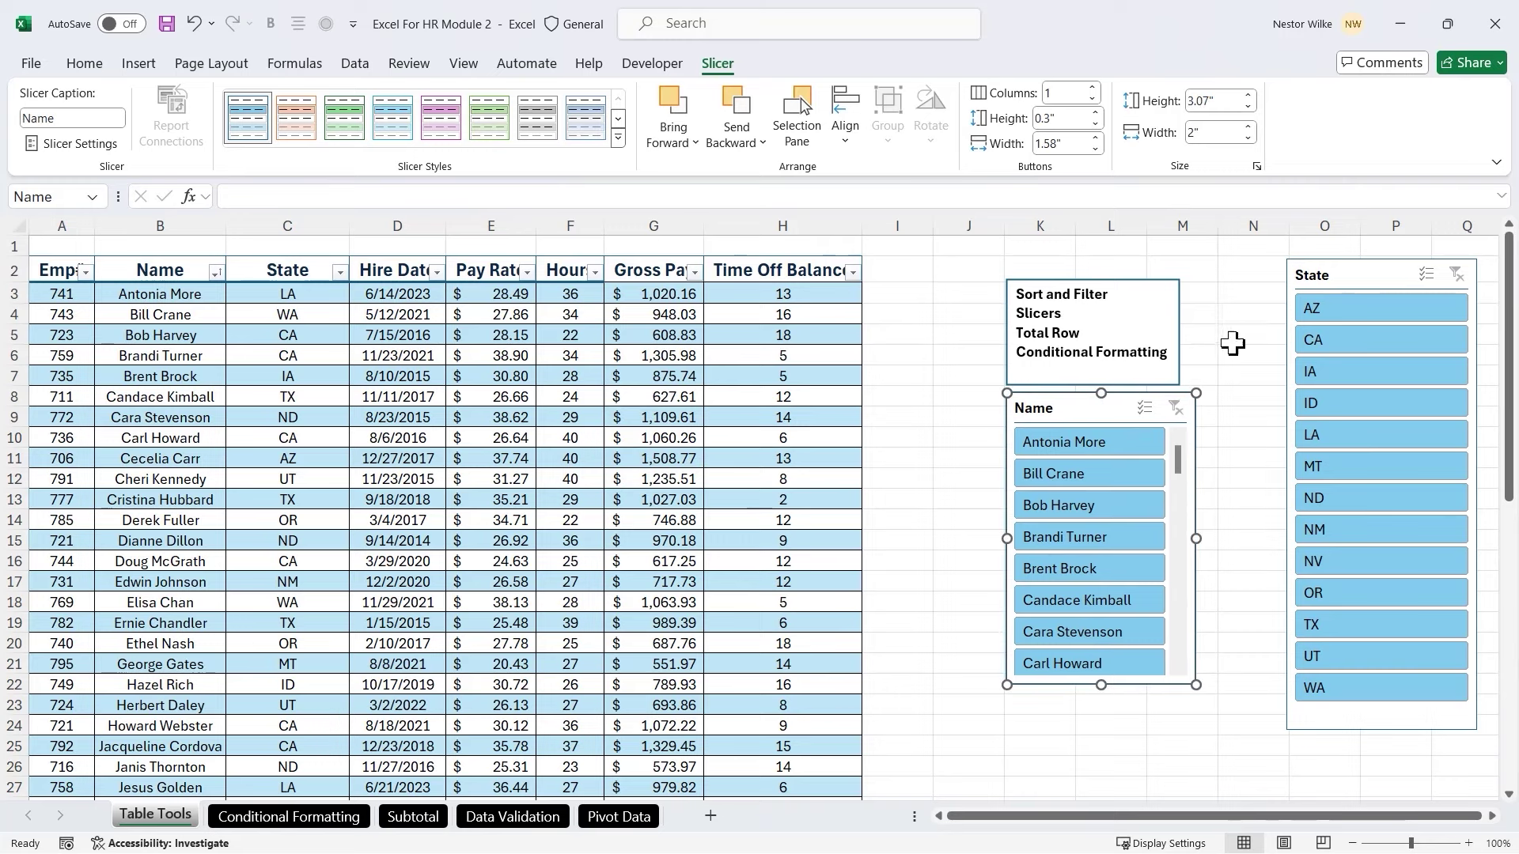
Use the State slicer to filter the table by AZ and by CA, and check the matching State column filter
click(1373, 320)
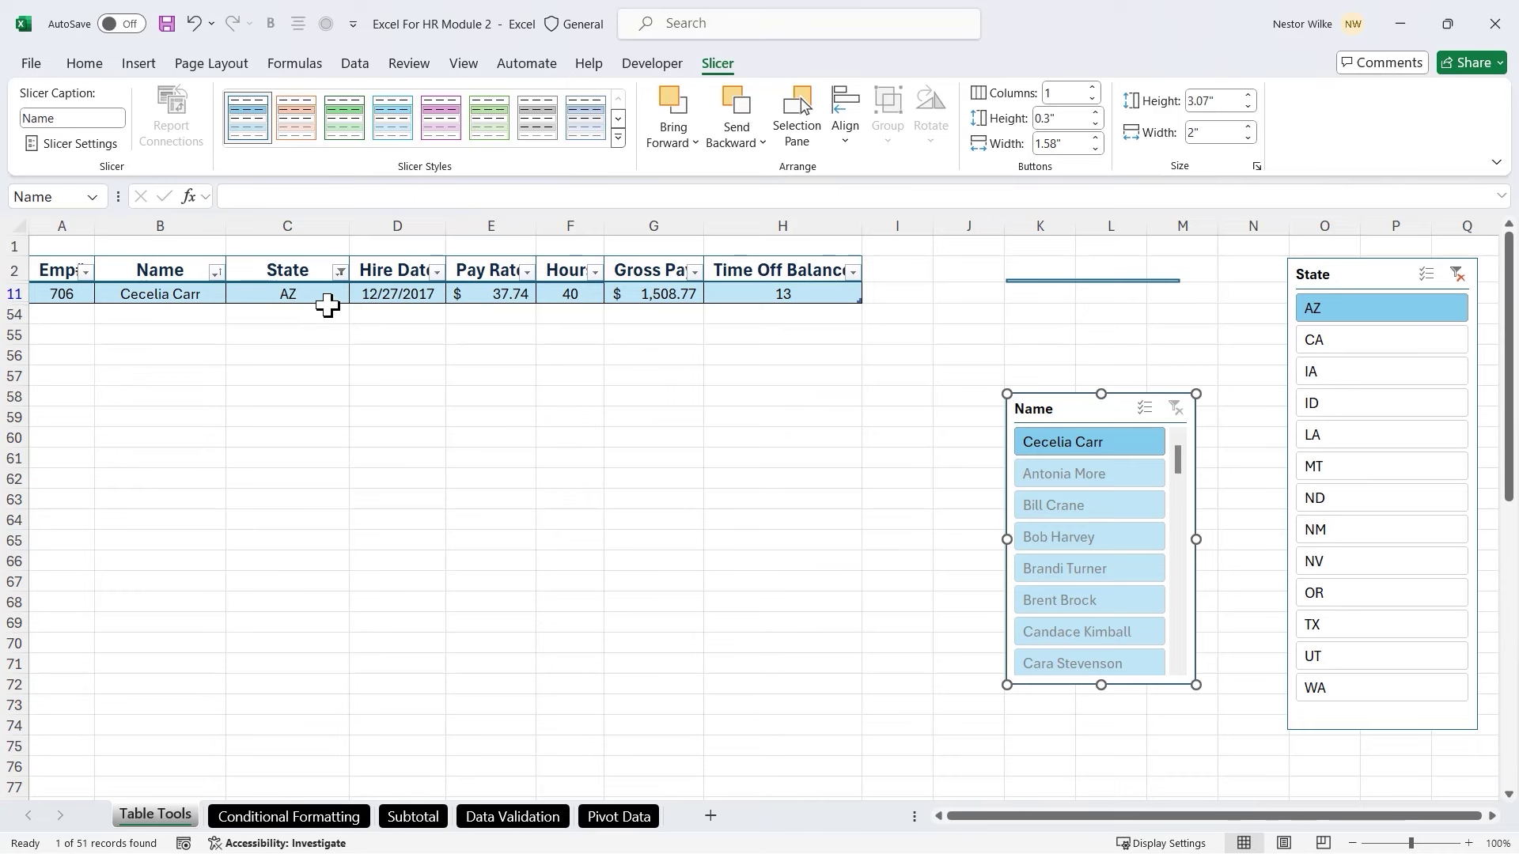
click(1375, 352)
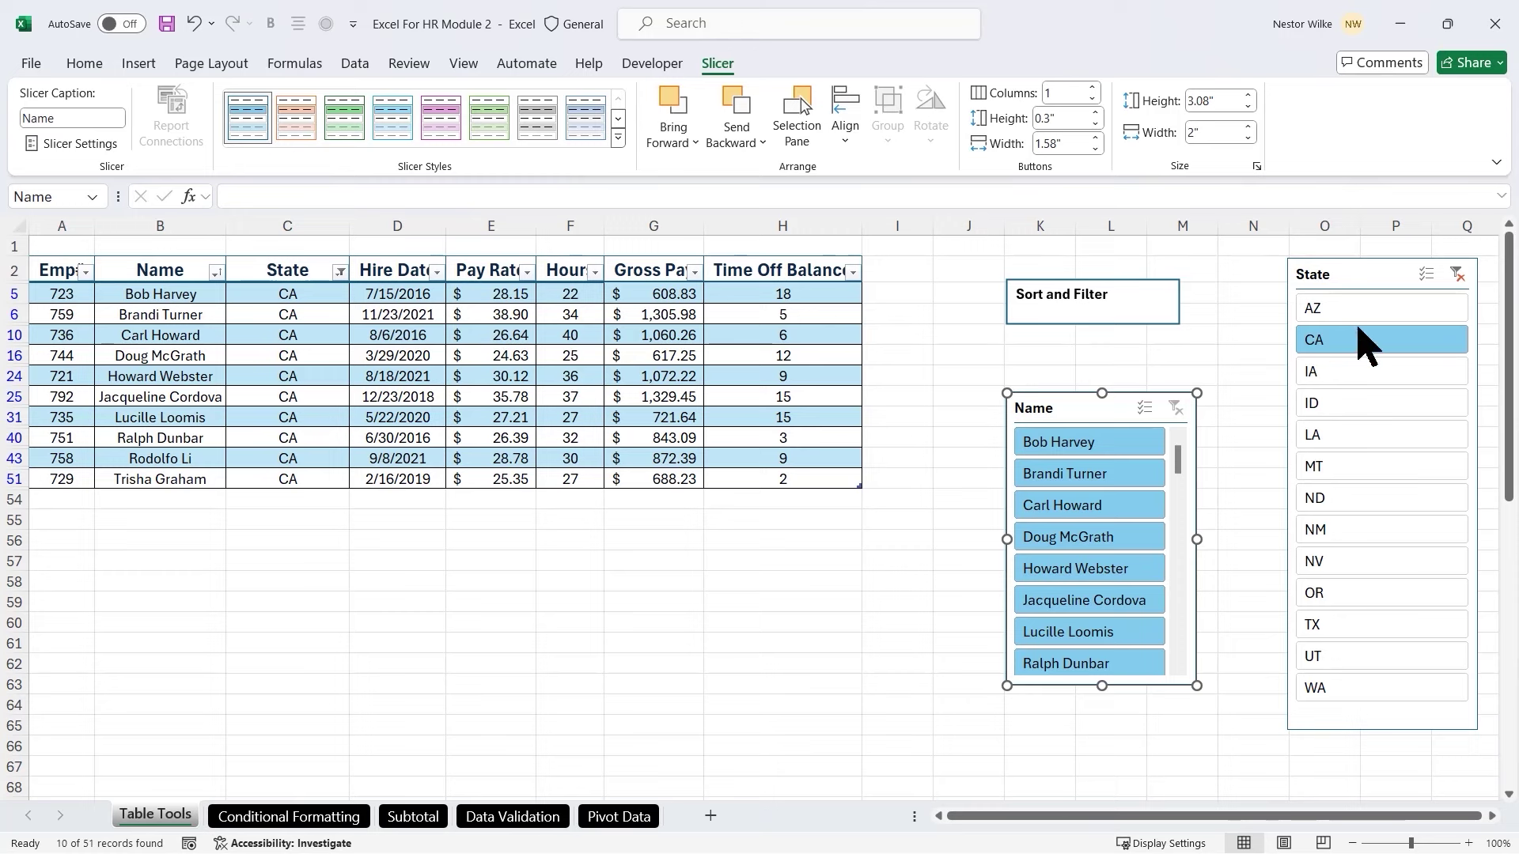
click(340, 273)
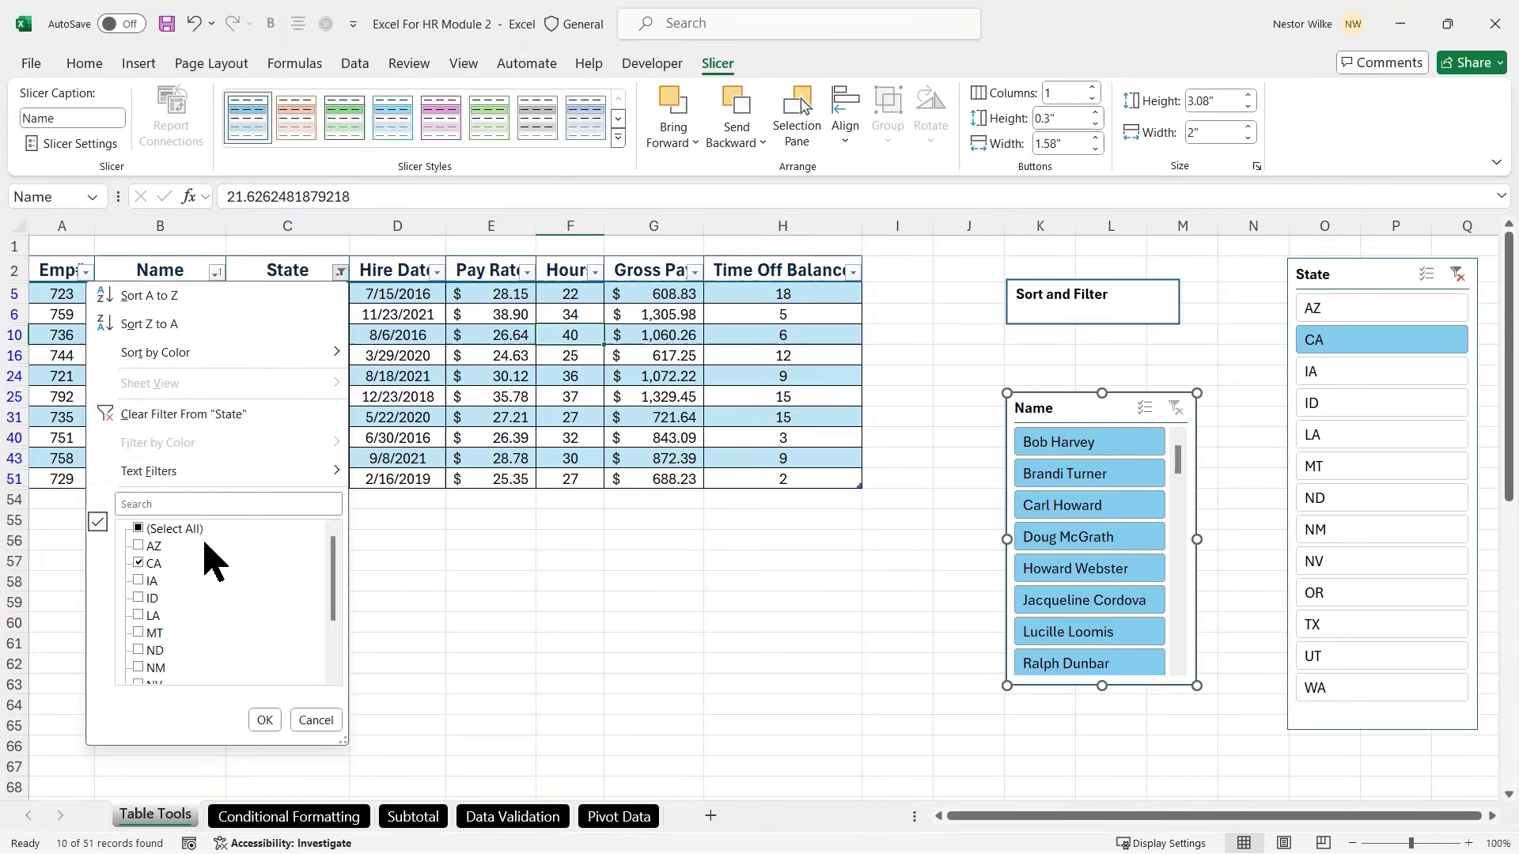
click(935, 417)
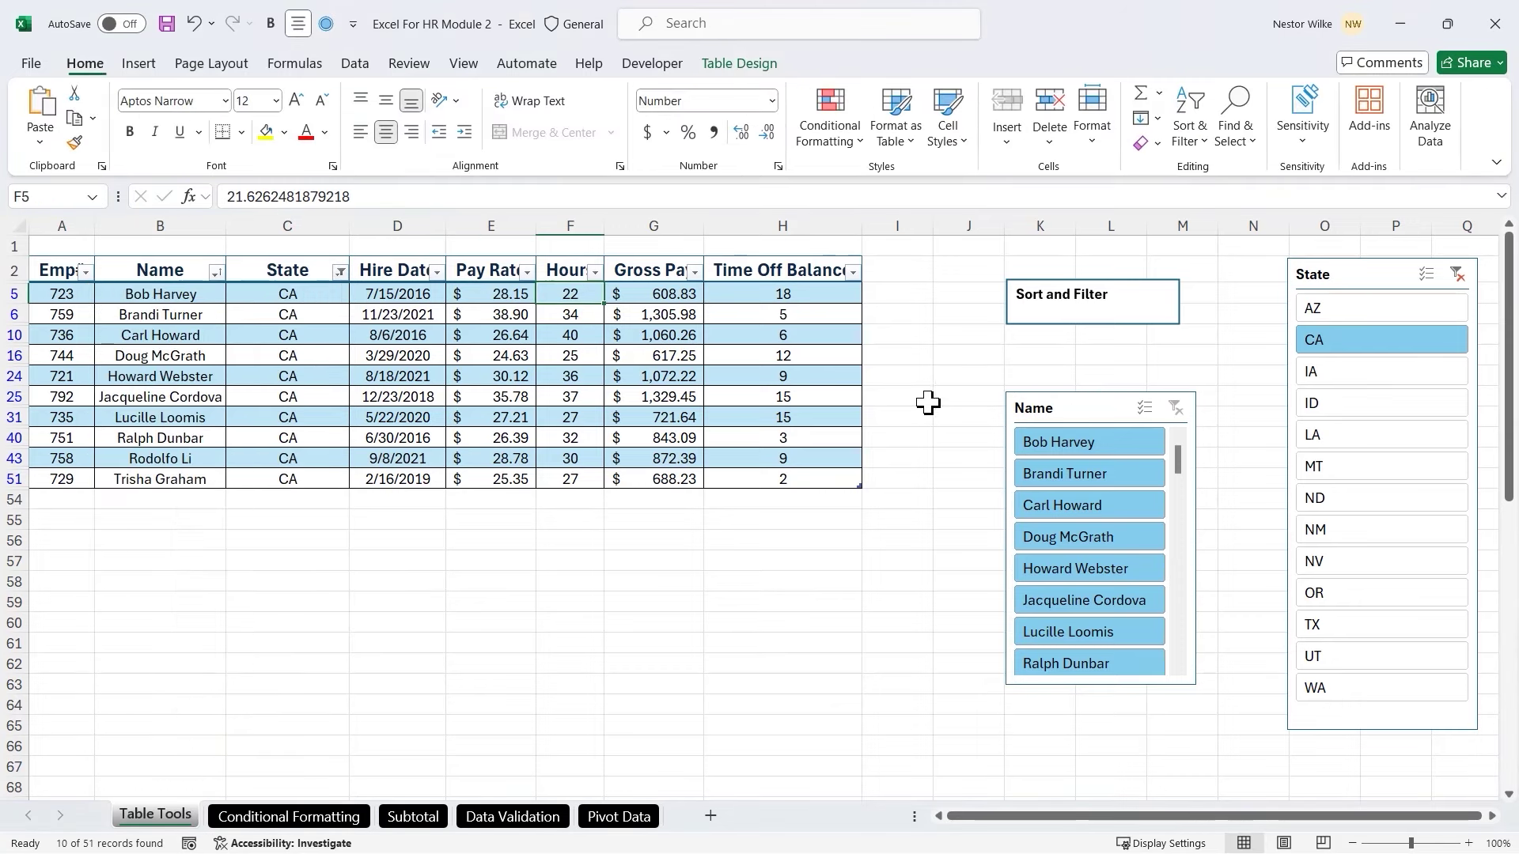
Clear the State slicer's filter and reposition the Name slicer just below the notes text box, closer to the table
drag(1106, 412, 1046, 355)
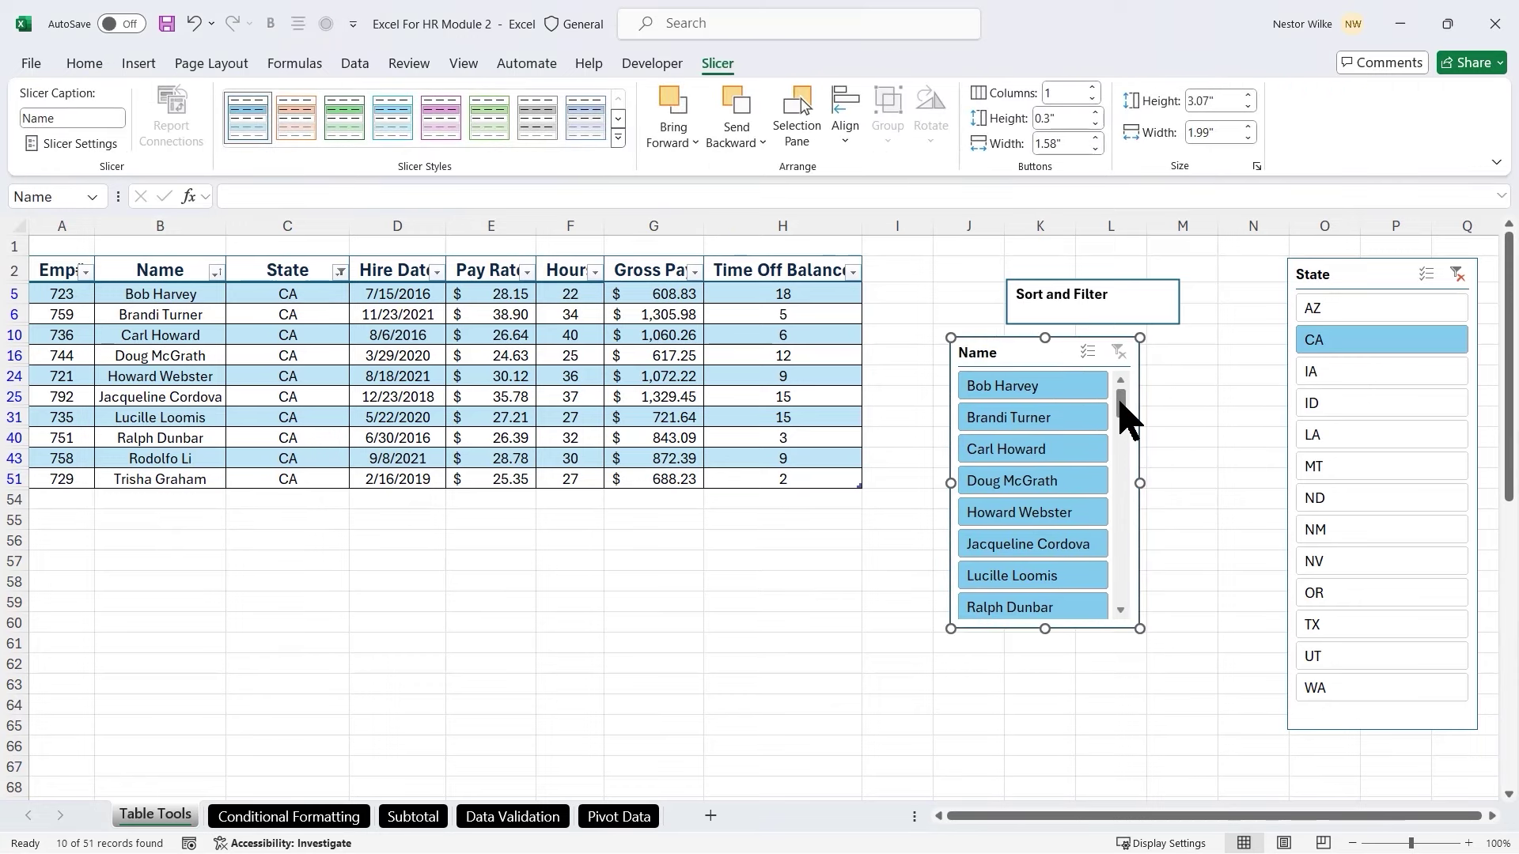
mouse_move(1116, 417)
mouse_down()
mouse_move(1118, 581)
mouse_move(1118, 390)
mouse_up()
click(1458, 291)
drag(1034, 353, 1004, 410)
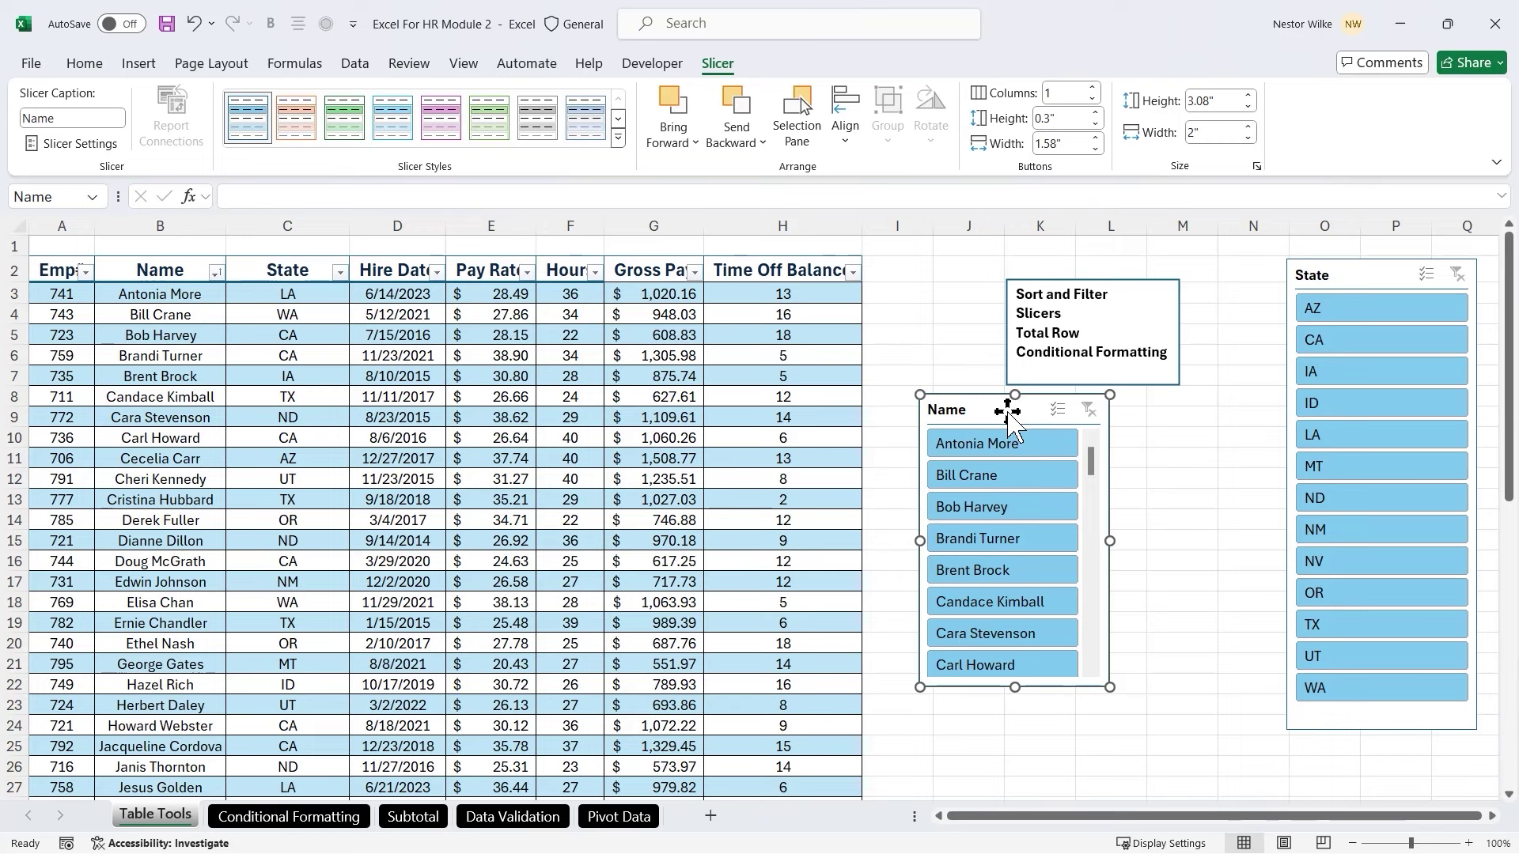
drag(981, 385, 723, 98)
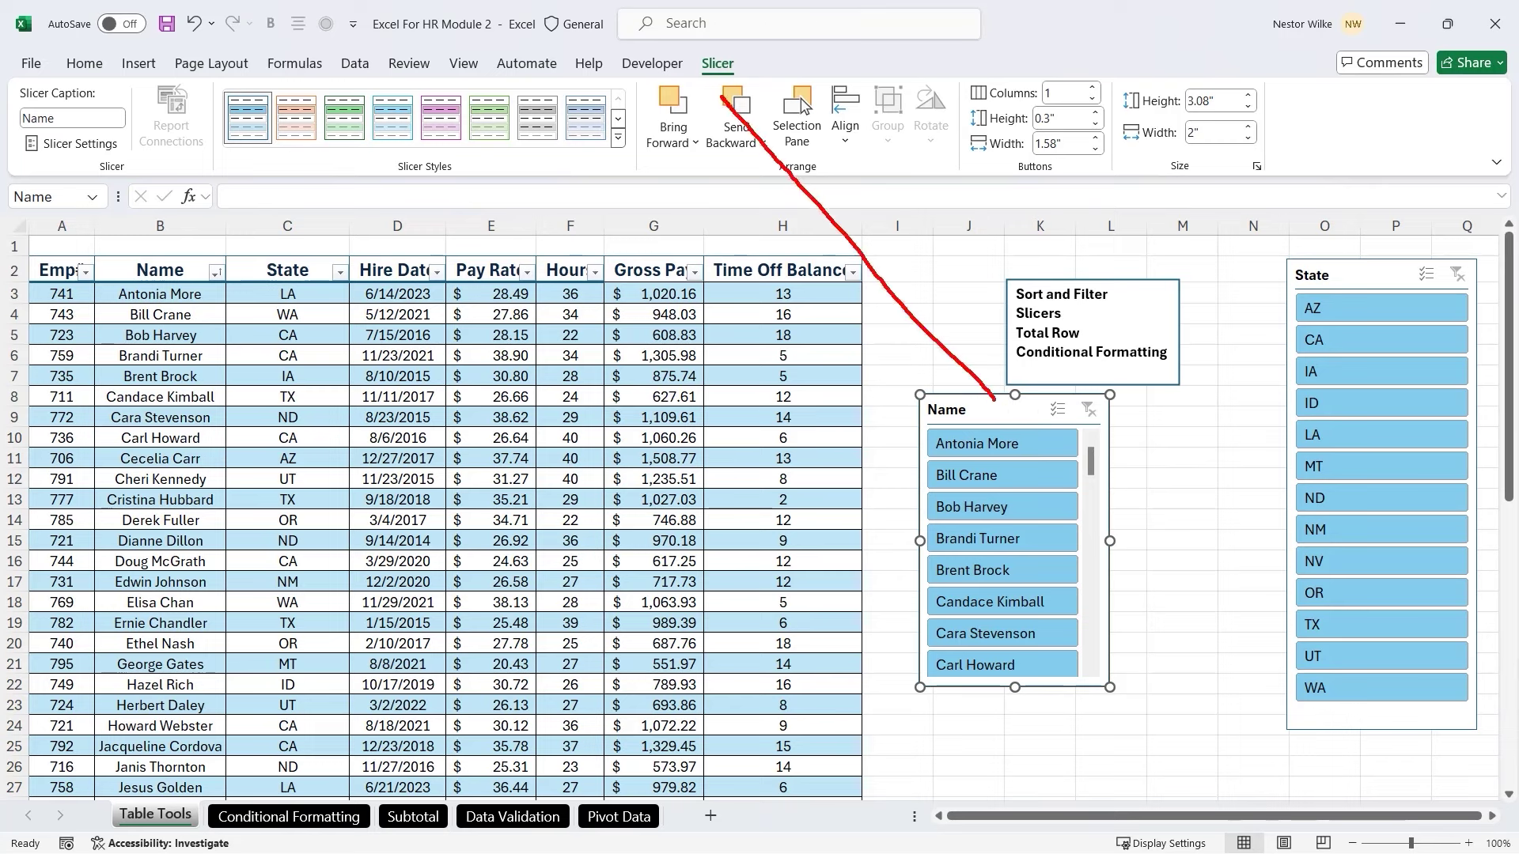
drag(678, 52, 748, 91)
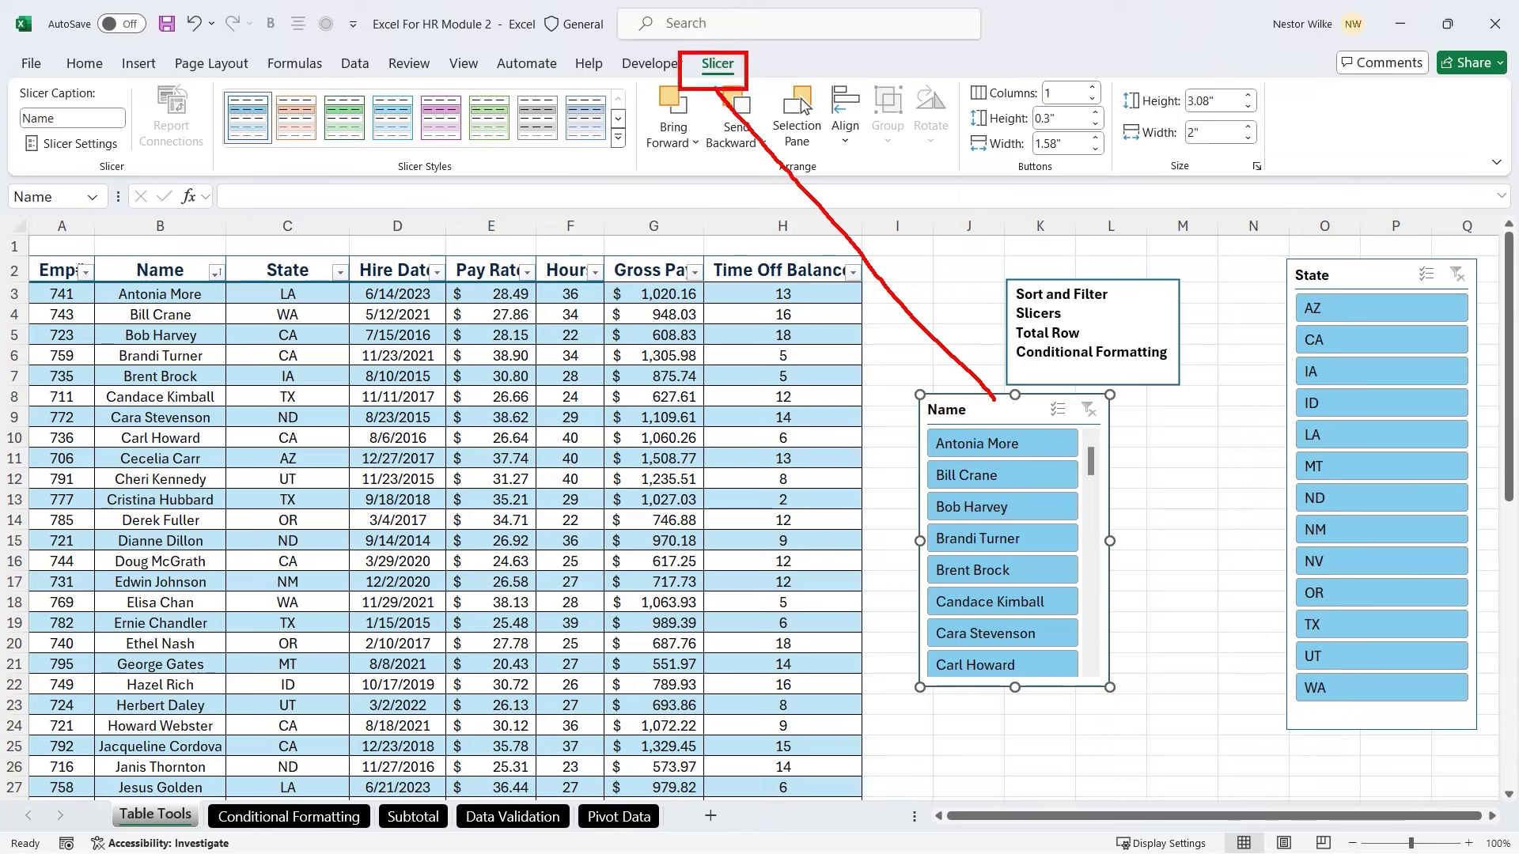
drag(764, 59, 1044, 70)
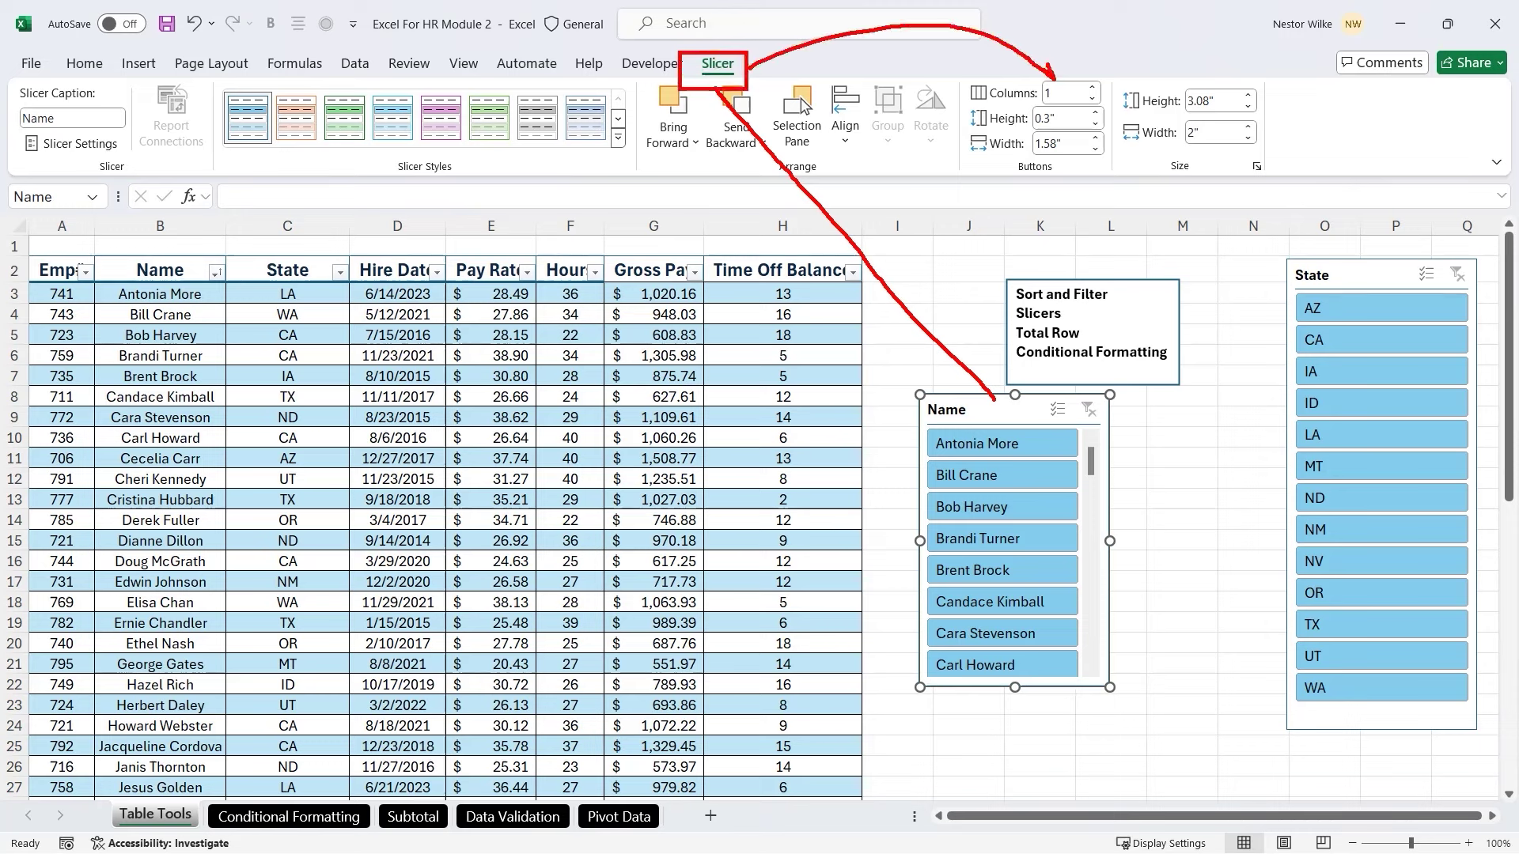
key(Escape)
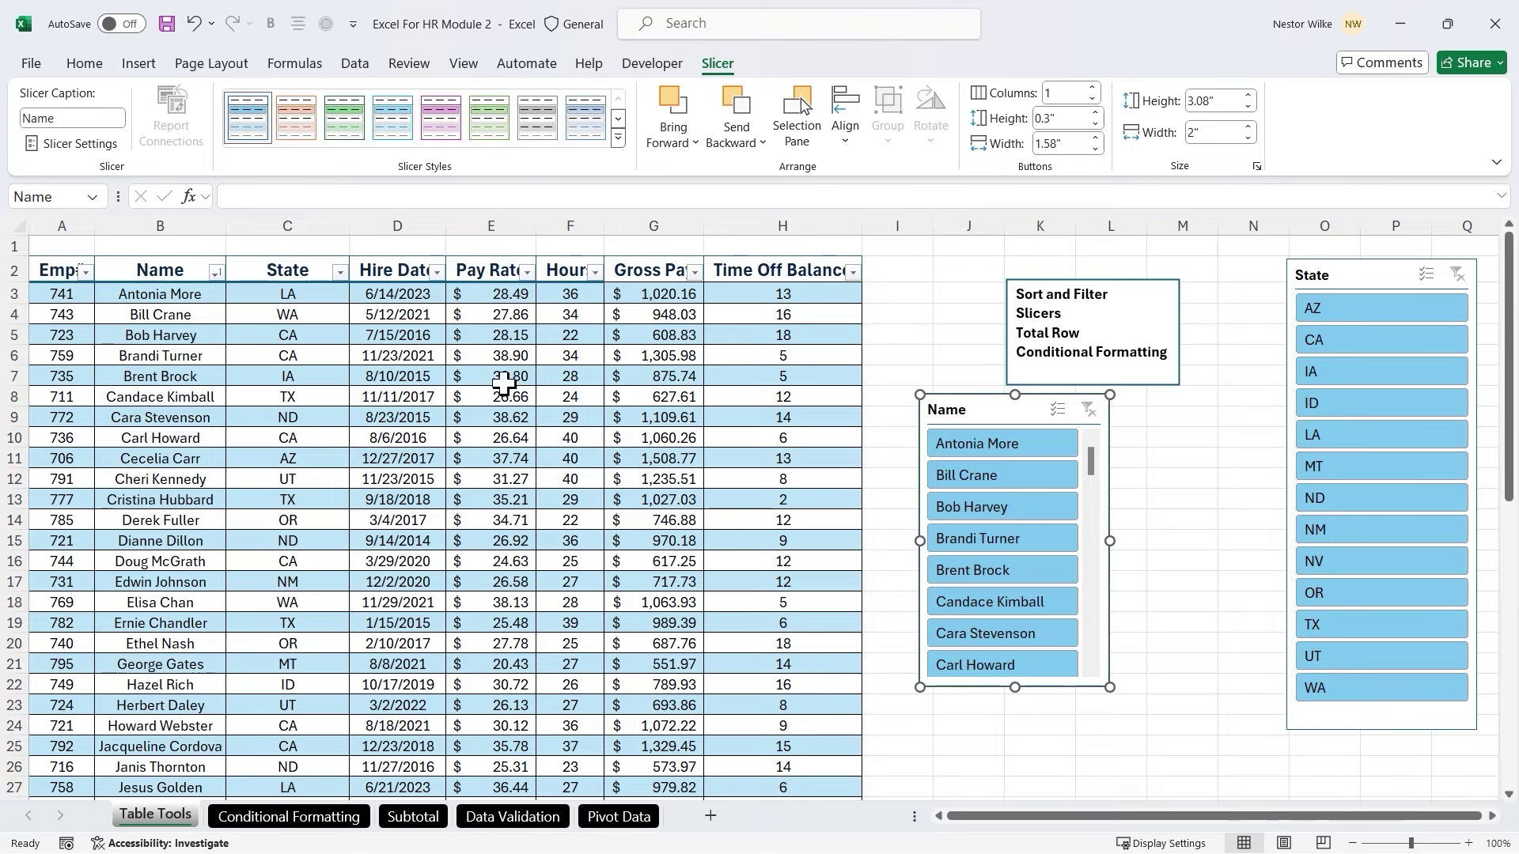
Arrange the Name slicer's buttons in three columns and widen the slicer to about 4.11"
click(1093, 88)
drag(1109, 539, 1216, 539)
mouse_move(1200, 481)
mouse_down()
mouse_move(1200, 640)
mouse_move(1208, 467)
mouse_up()
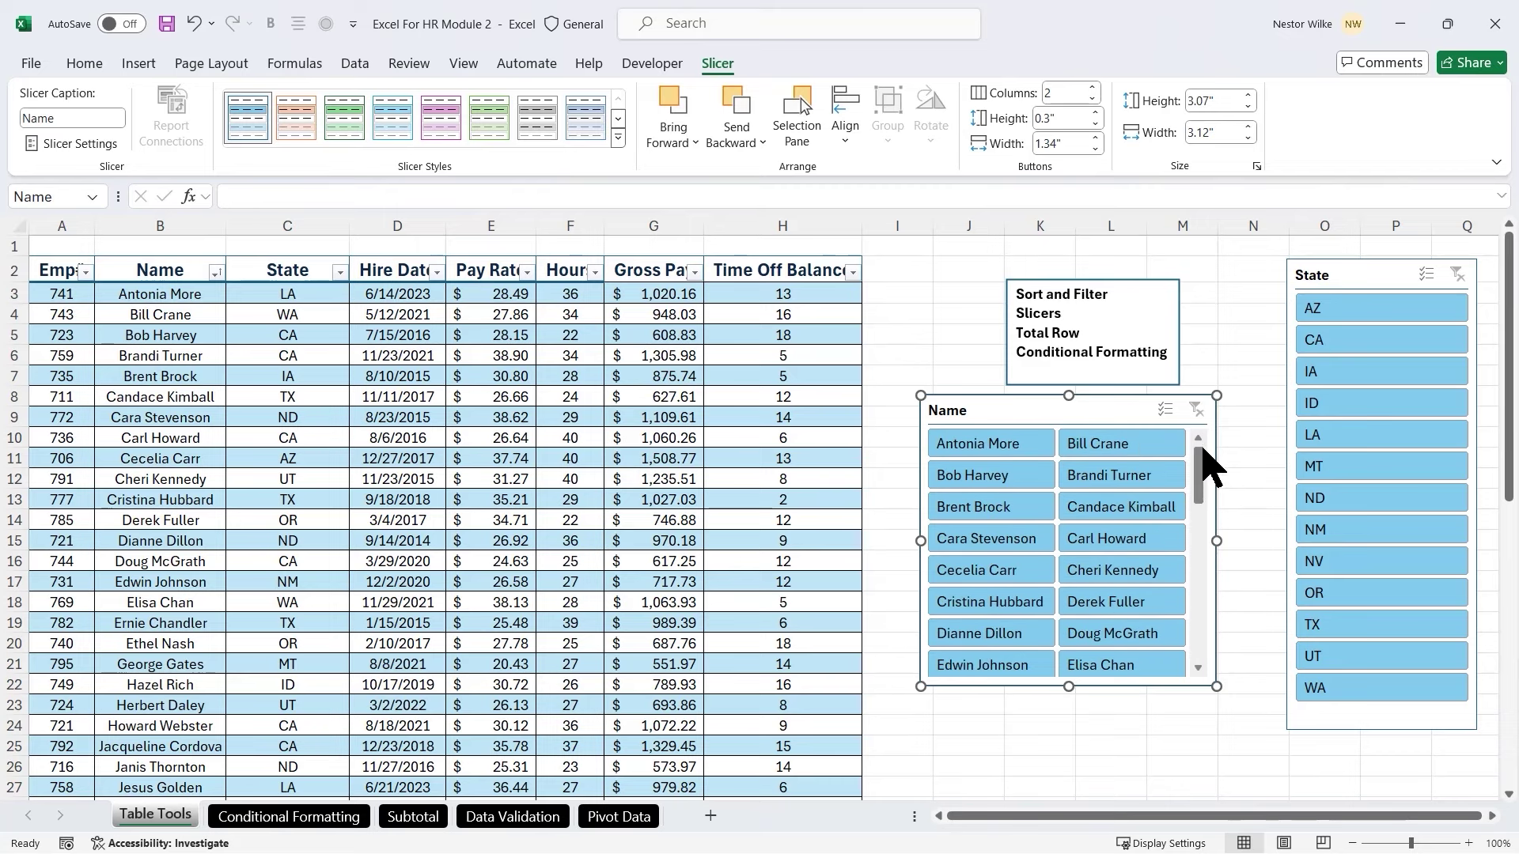
click(1092, 89)
drag(1222, 540, 1278, 540)
drag(922, 540, 887, 543)
mouse_move(1261, 485)
mouse_down()
mouse_move(1261, 600)
mouse_move(1268, 500)
mouse_move(1244, 484)
mouse_up()
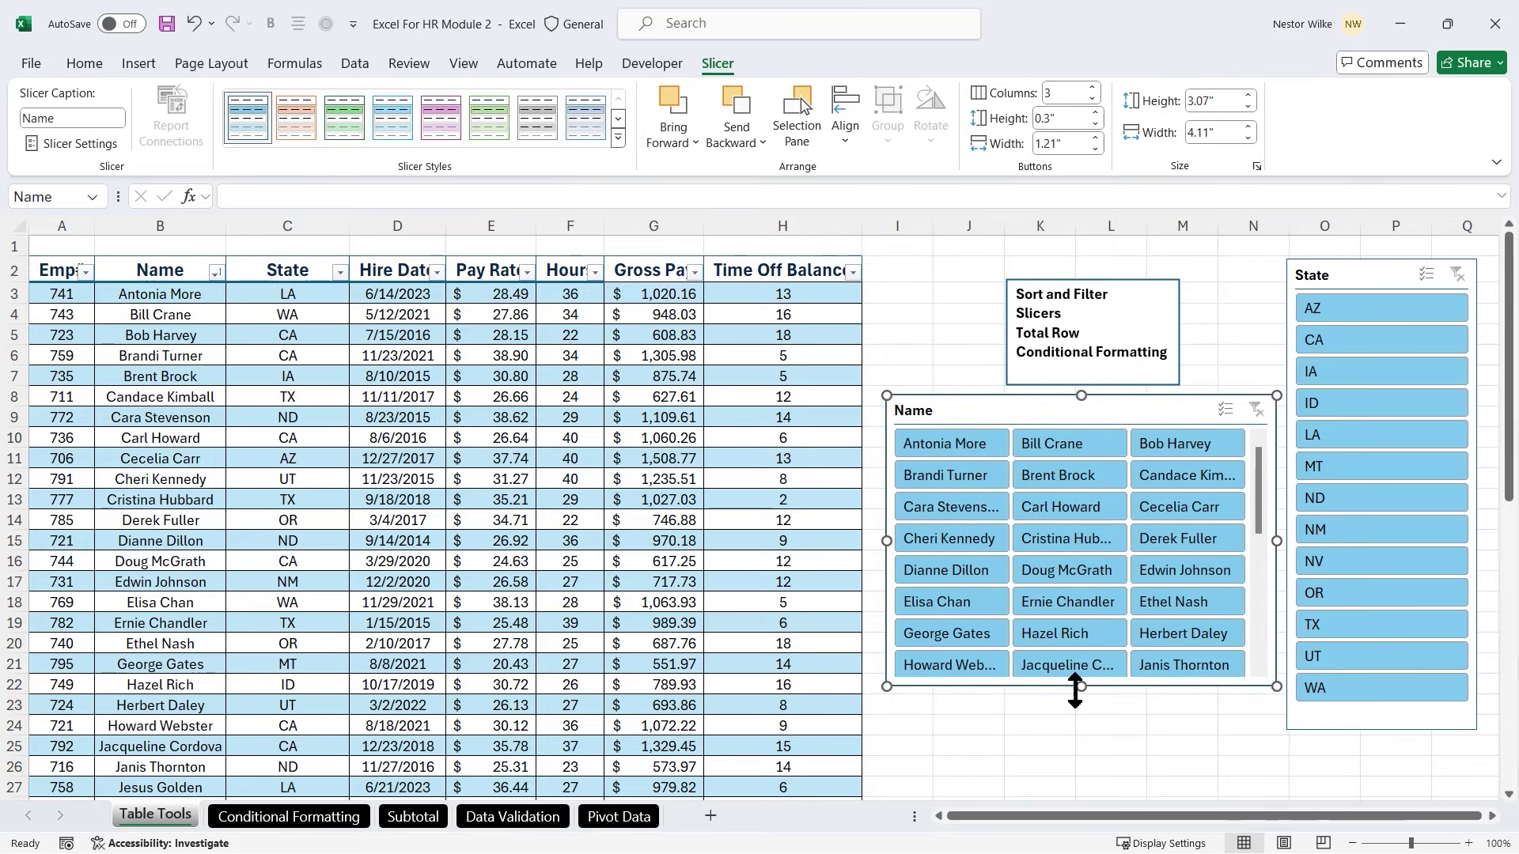
Extend the Name slicer to about 4.13" tall, place it beside the table's header row, and lower the State slicer next to it
drag(1085, 693, 1091, 788)
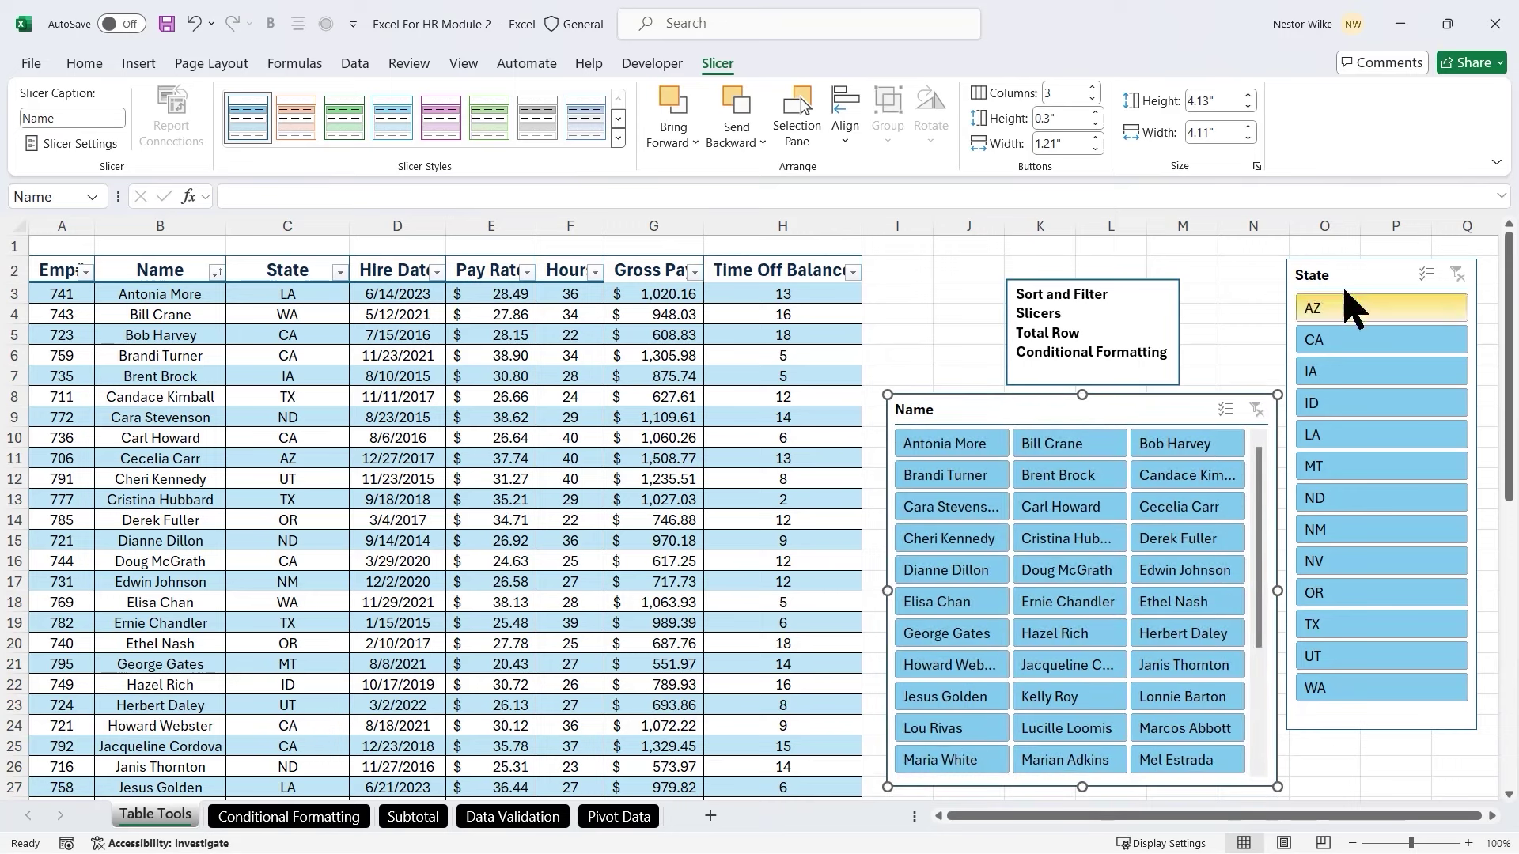
drag(1360, 276, 1368, 328)
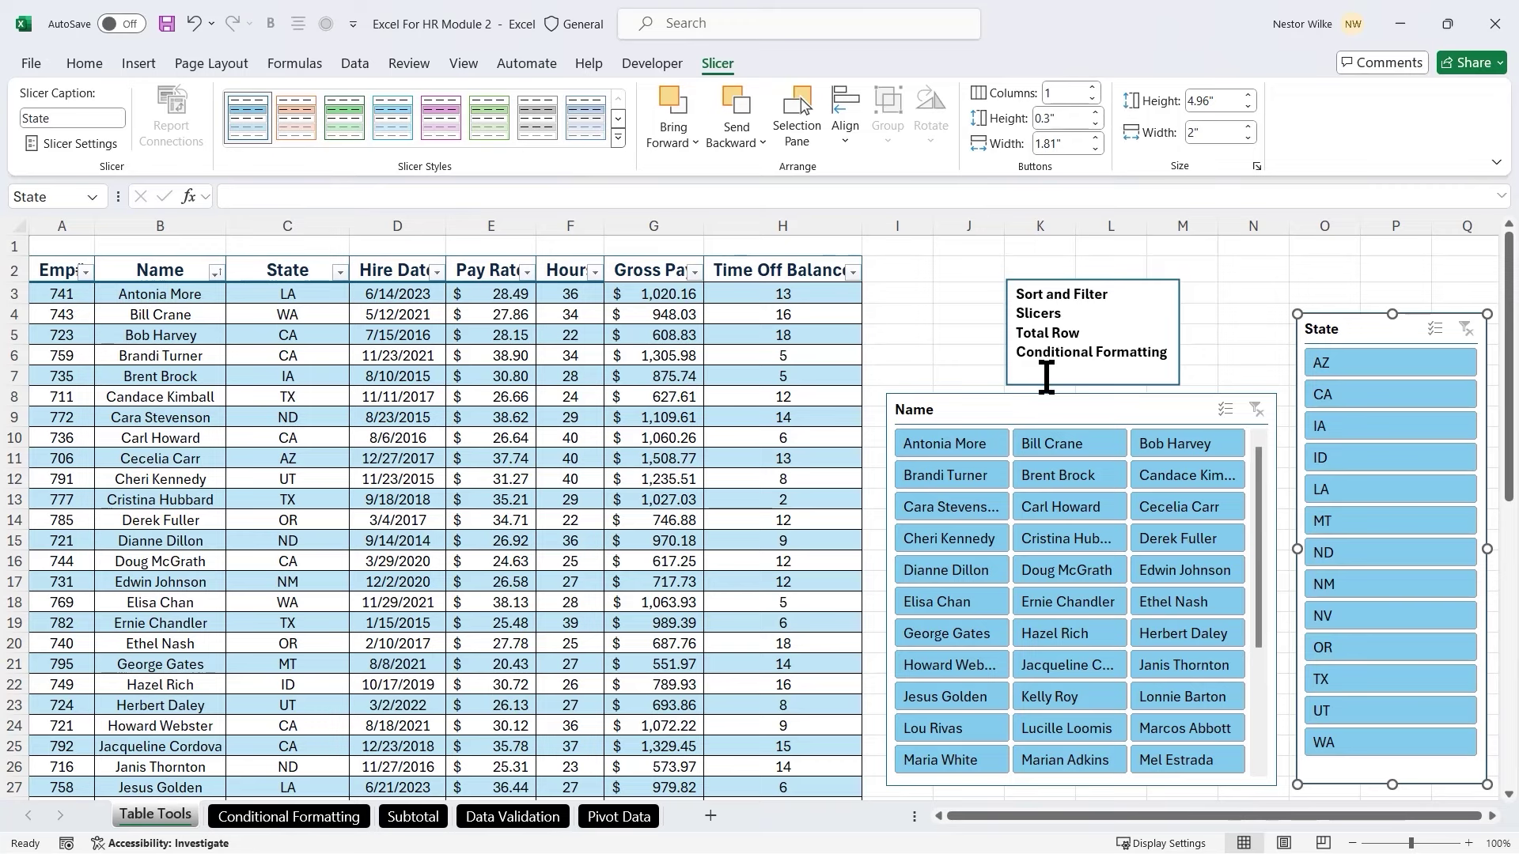
drag(1068, 412, 1064, 277)
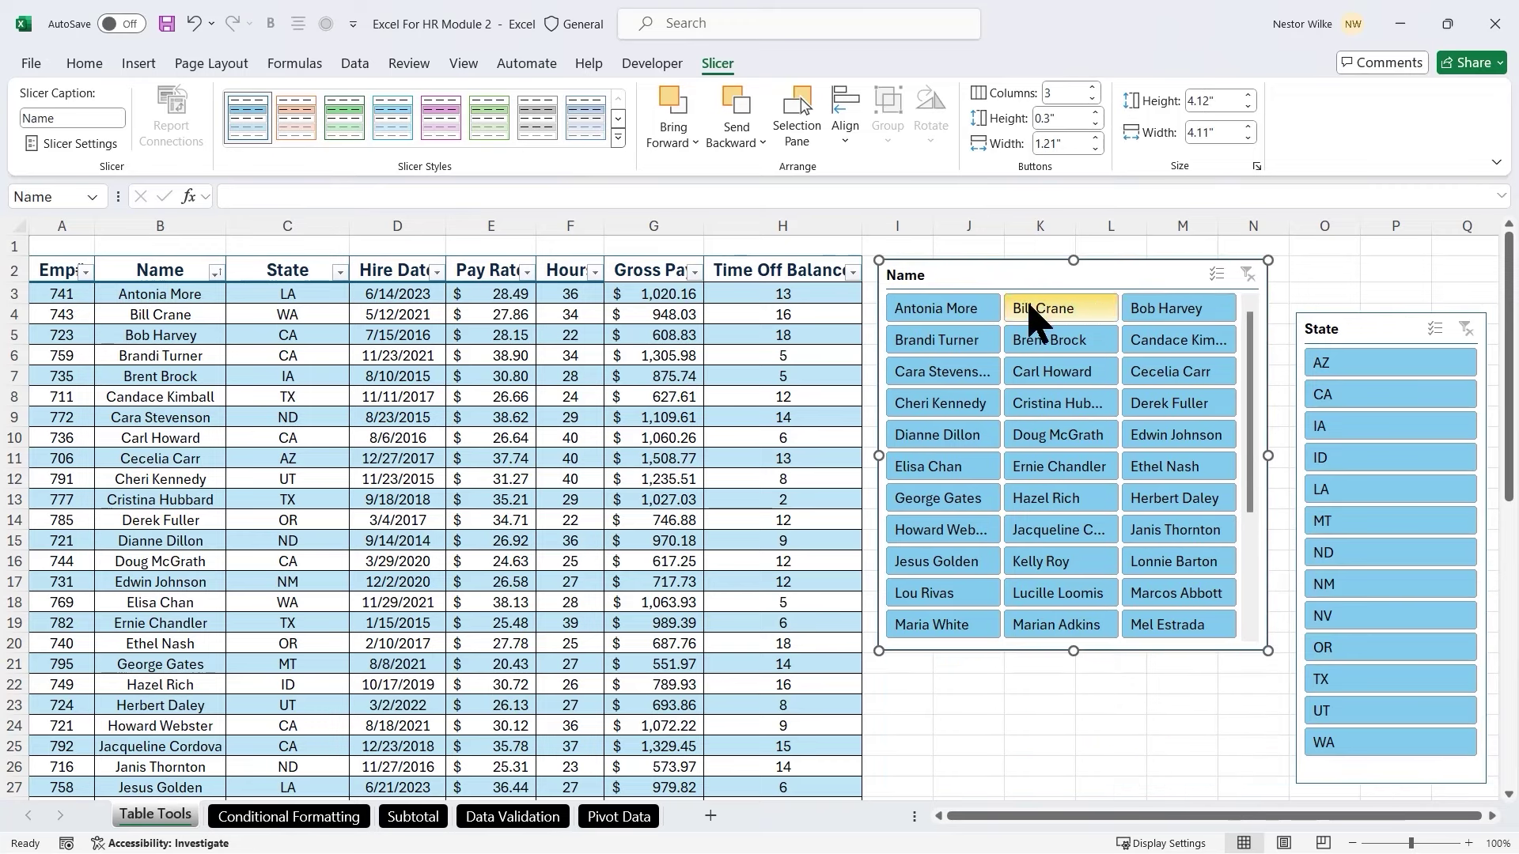
Filter the table by four individual employees, one at a time, with the Name slicer and clear its filter
click(1060, 309)
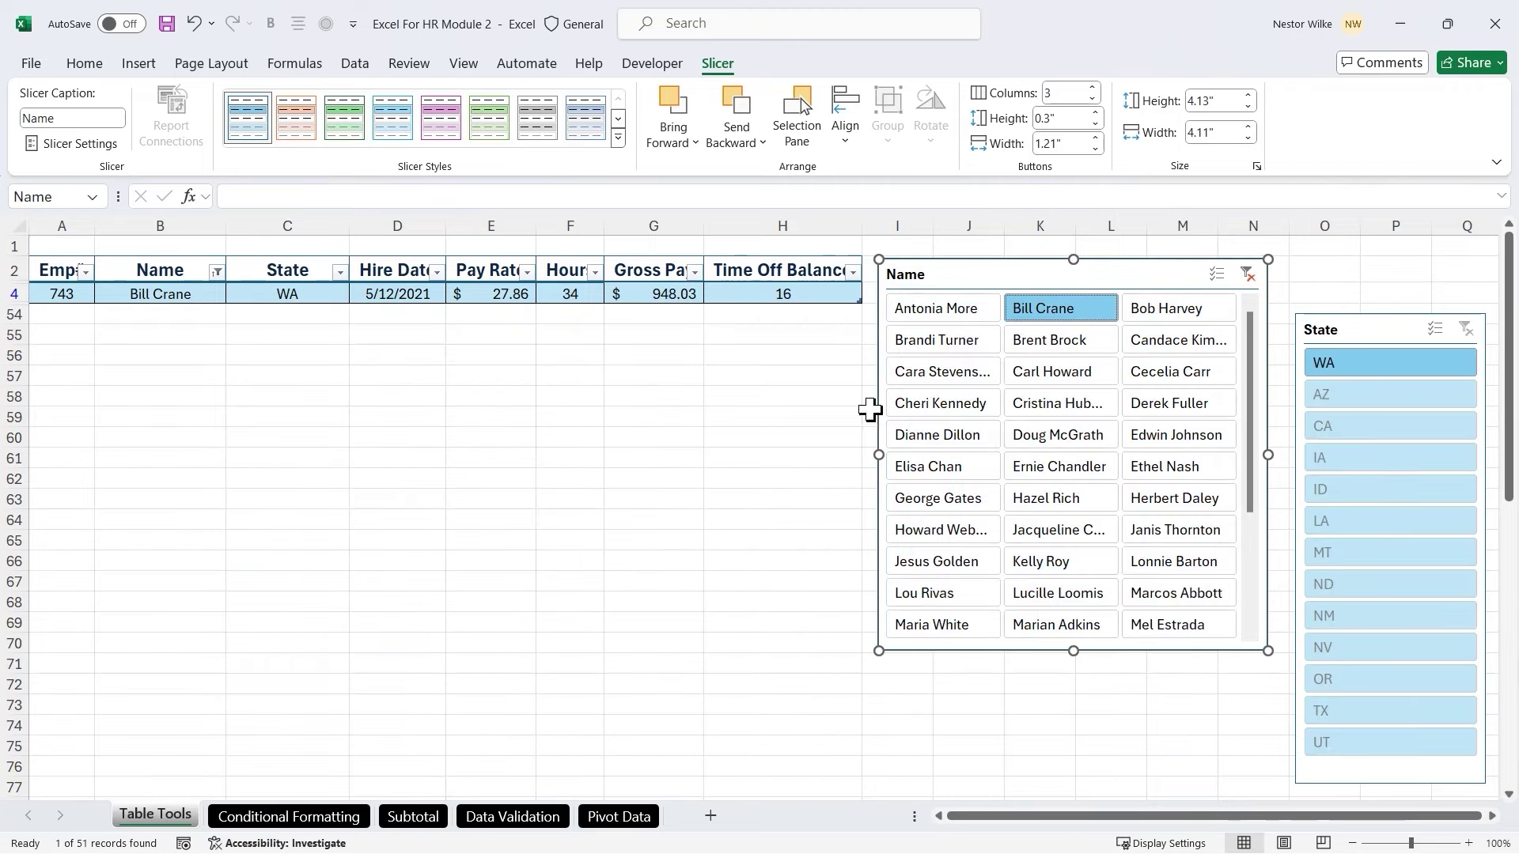
click(1064, 500)
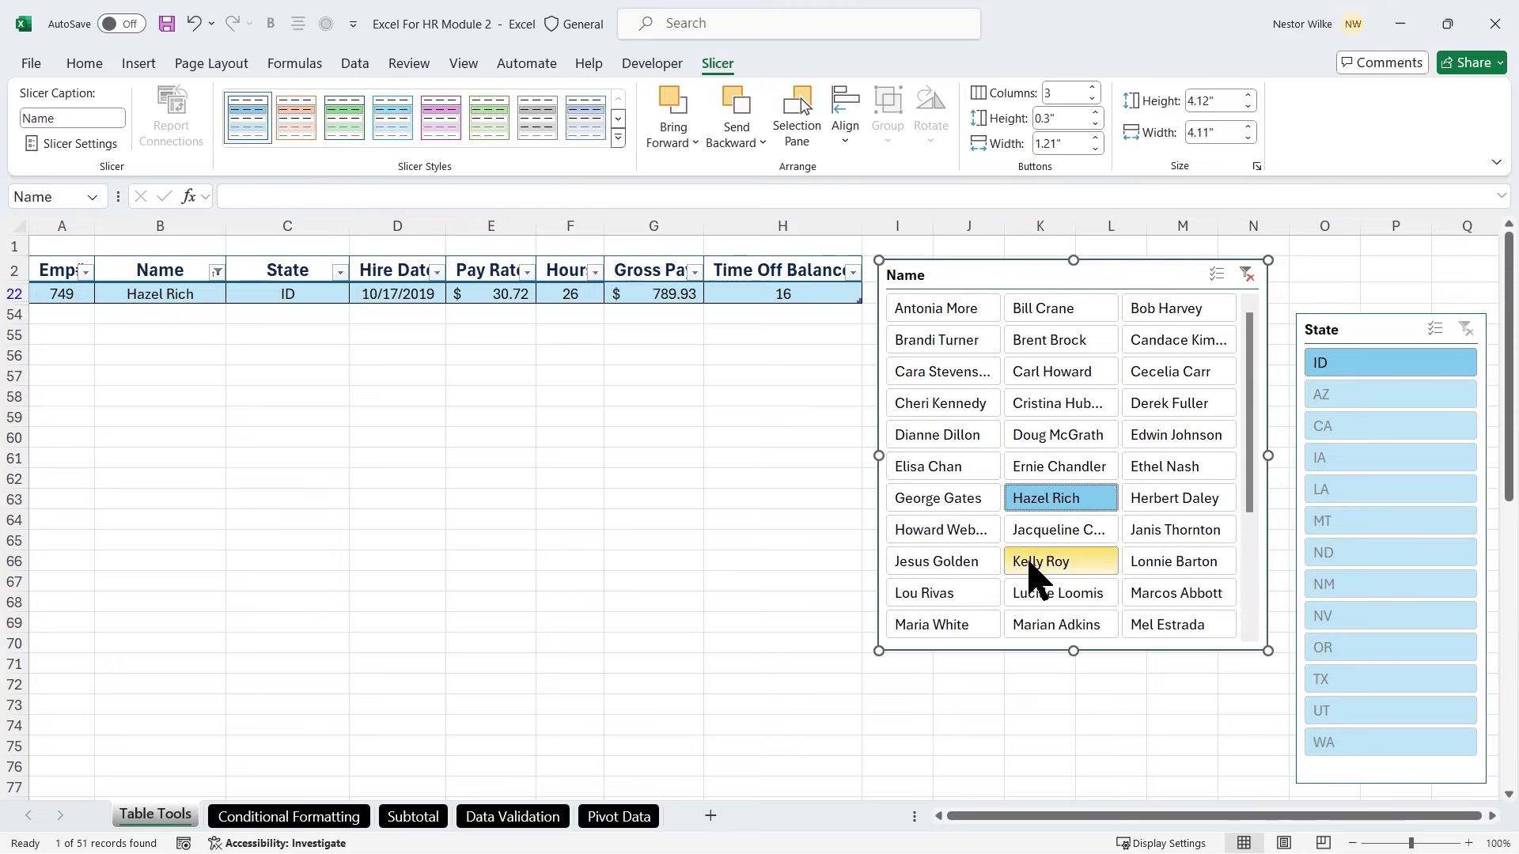
click(1194, 535)
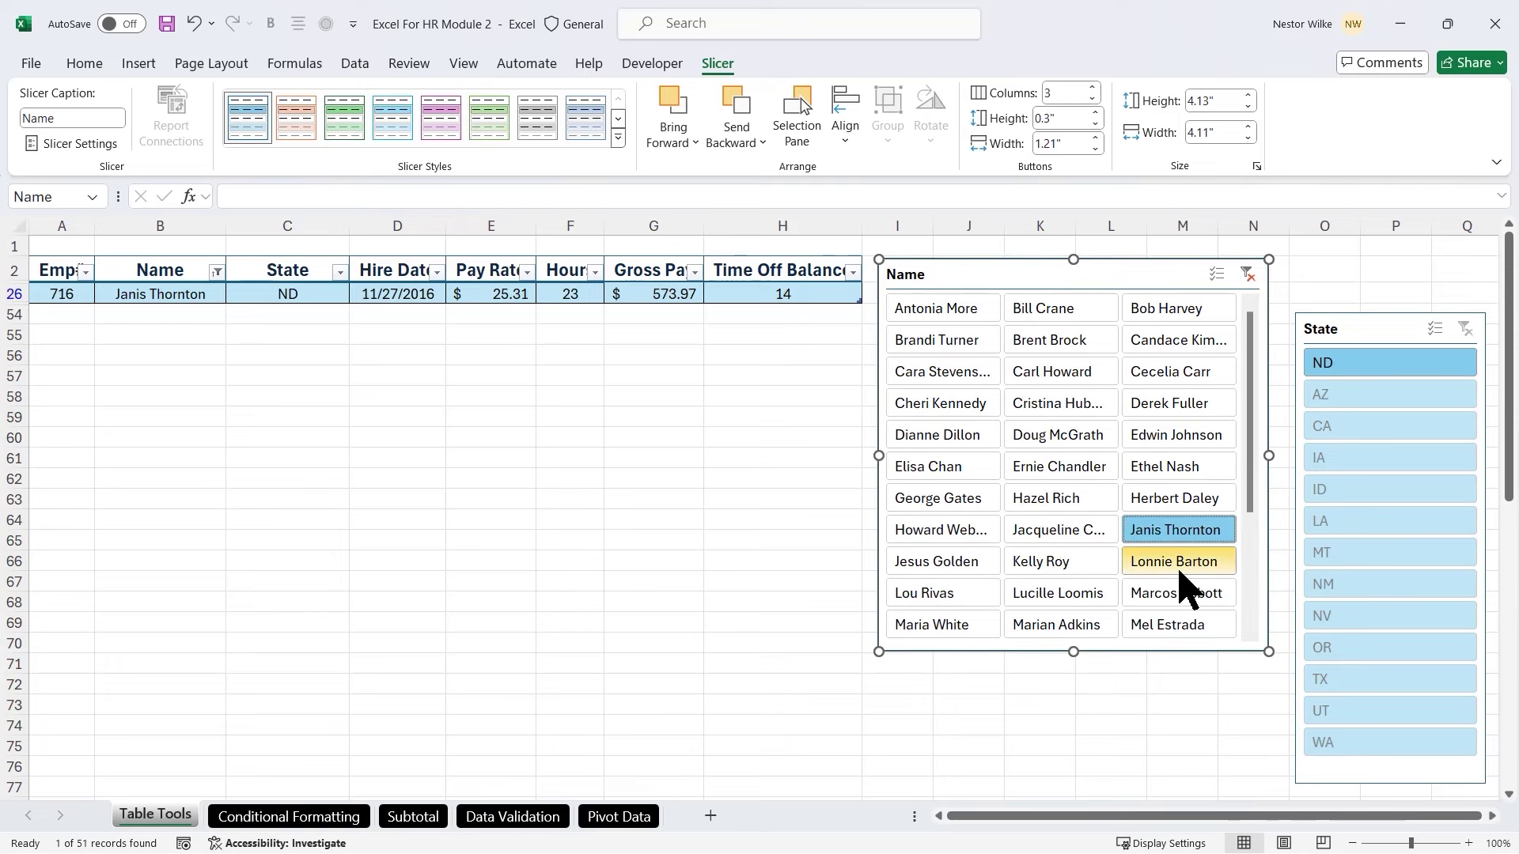
click(1176, 443)
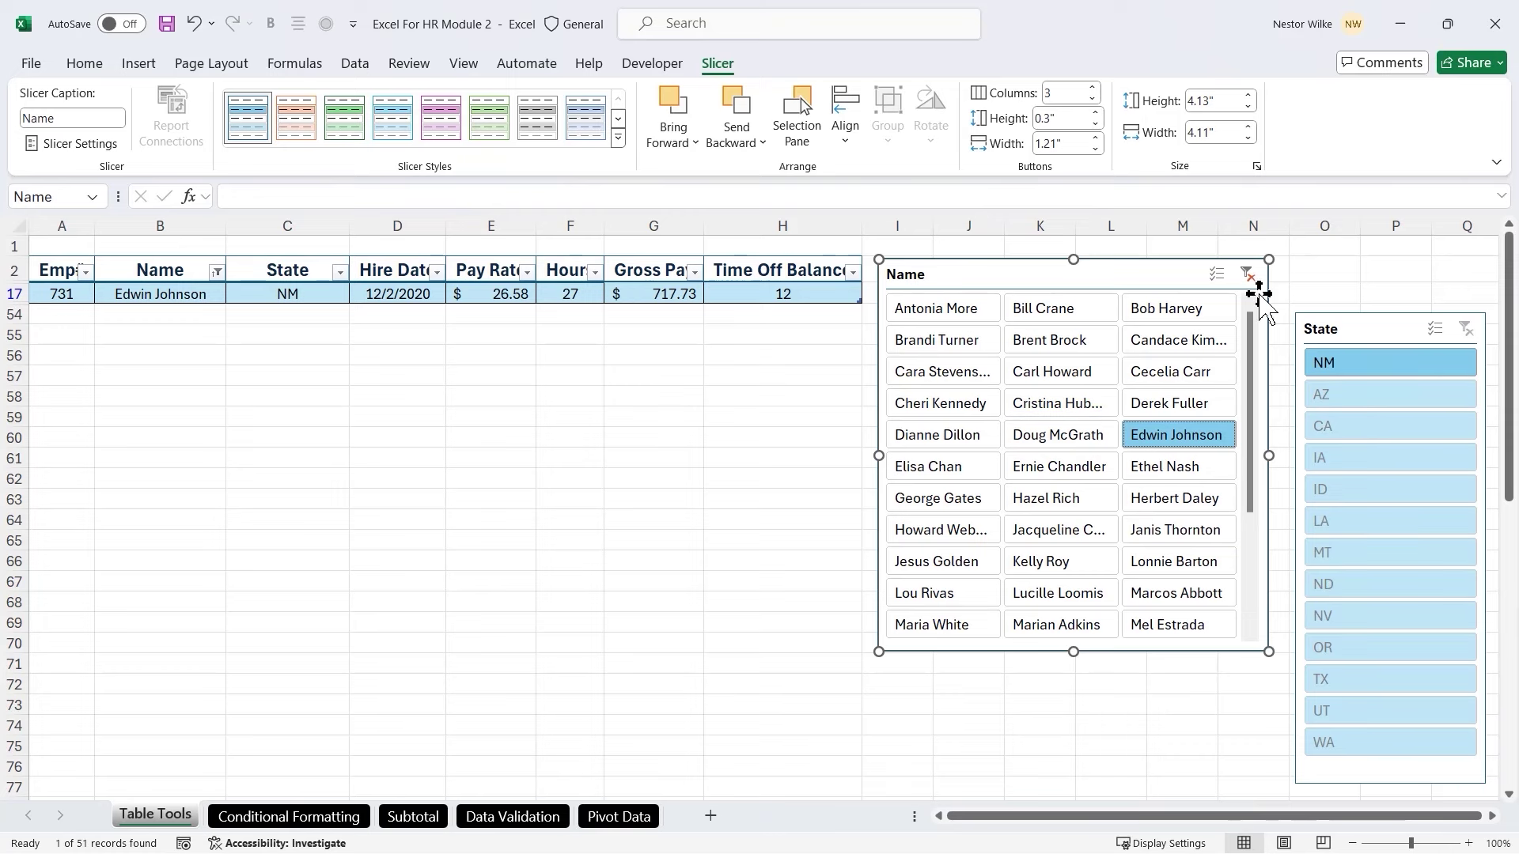
click(1246, 273)
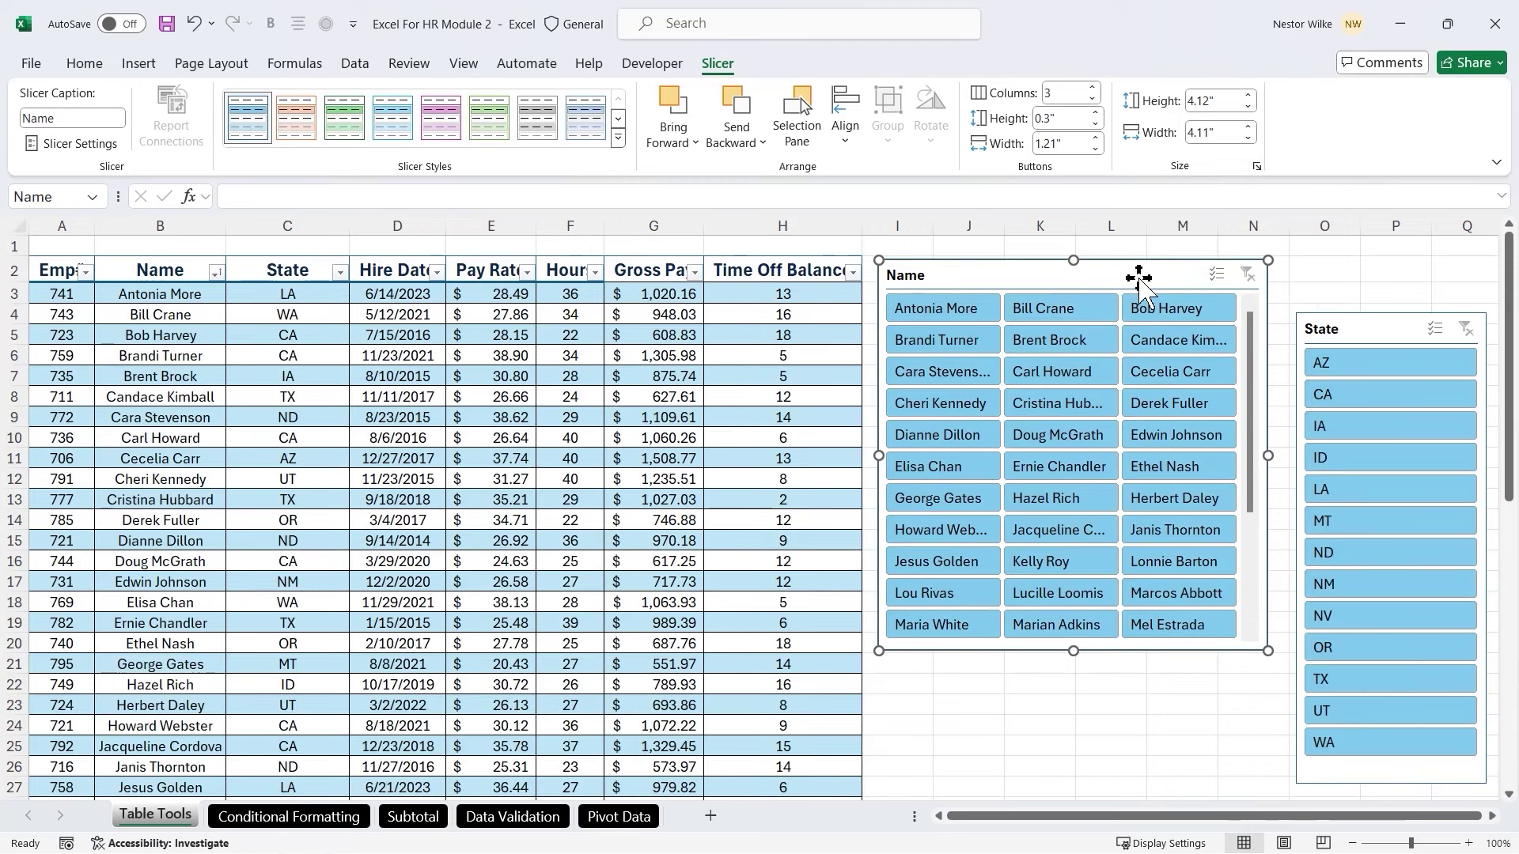
Delete the Name slicer and rearrange the State slicer in two columns, about 2.94" tall, just below the notes text box
key(Delete)
drag(1402, 336, 1295, 300)
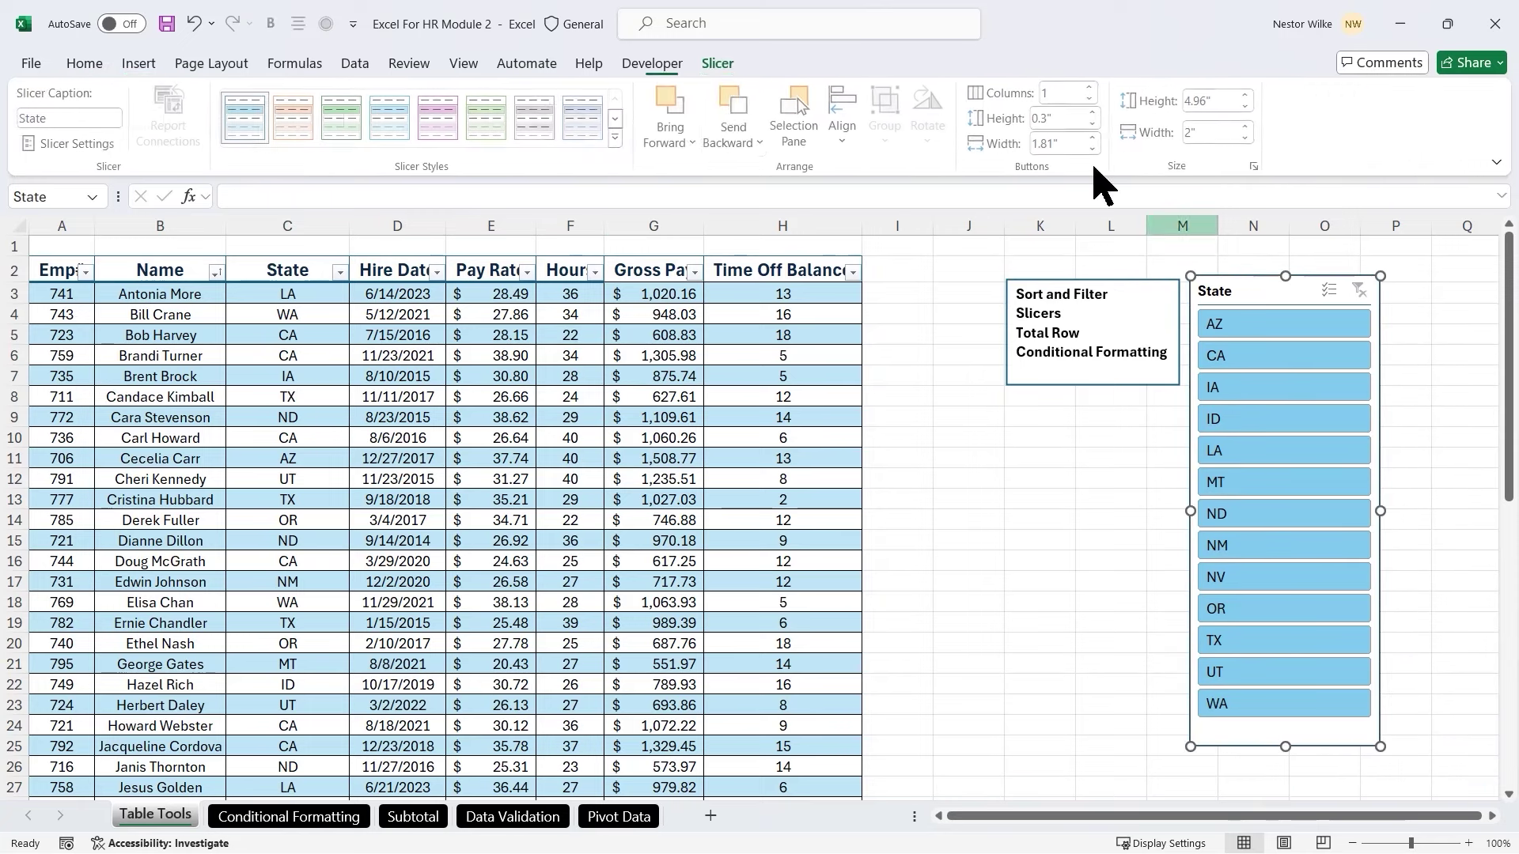
click(1094, 89)
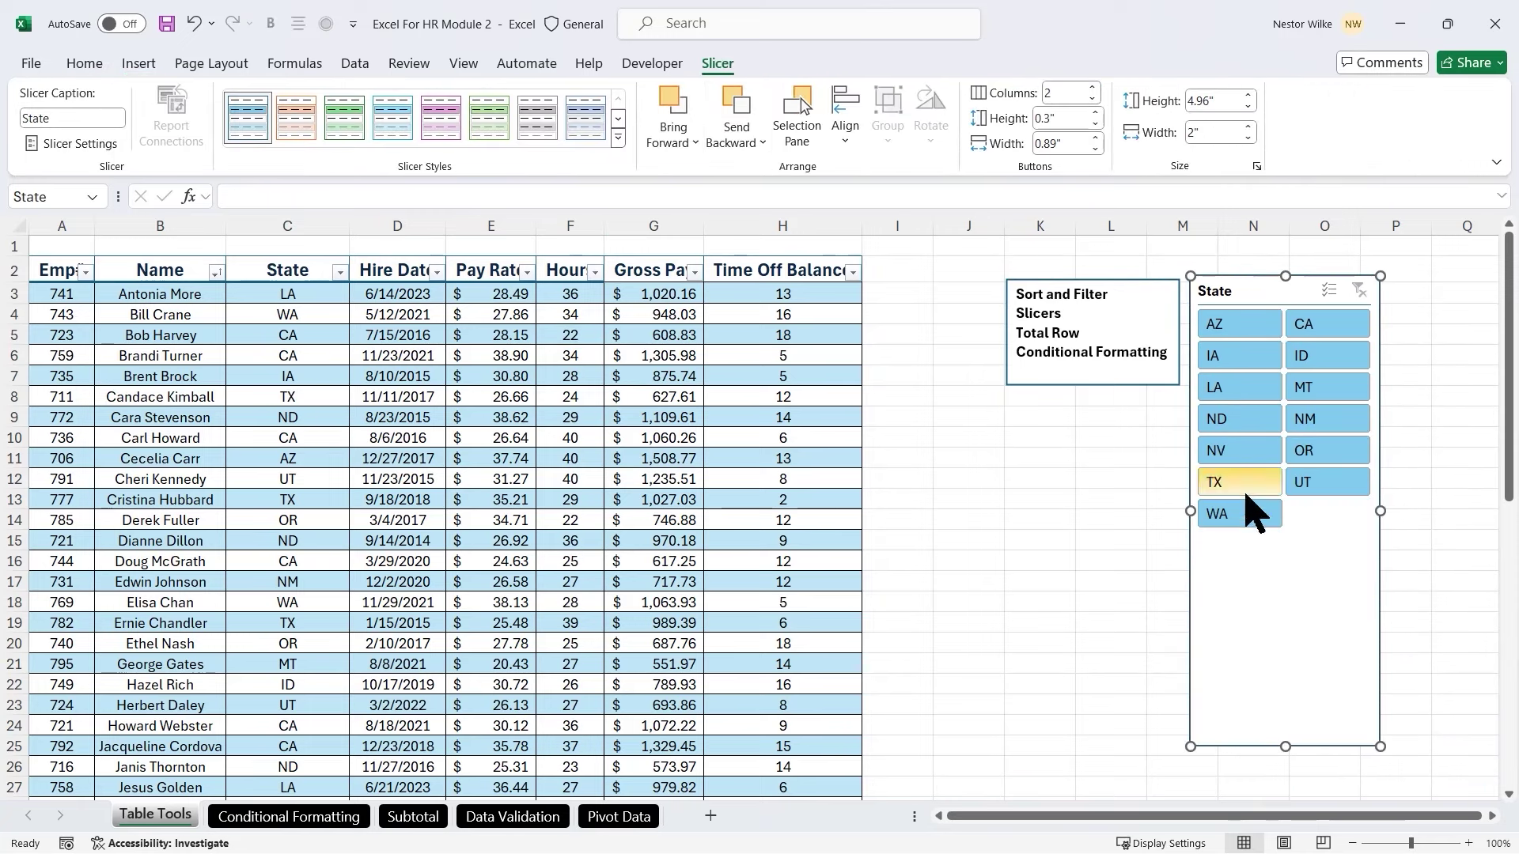
drag(1286, 746, 1292, 554)
drag(1271, 285, 1092, 410)
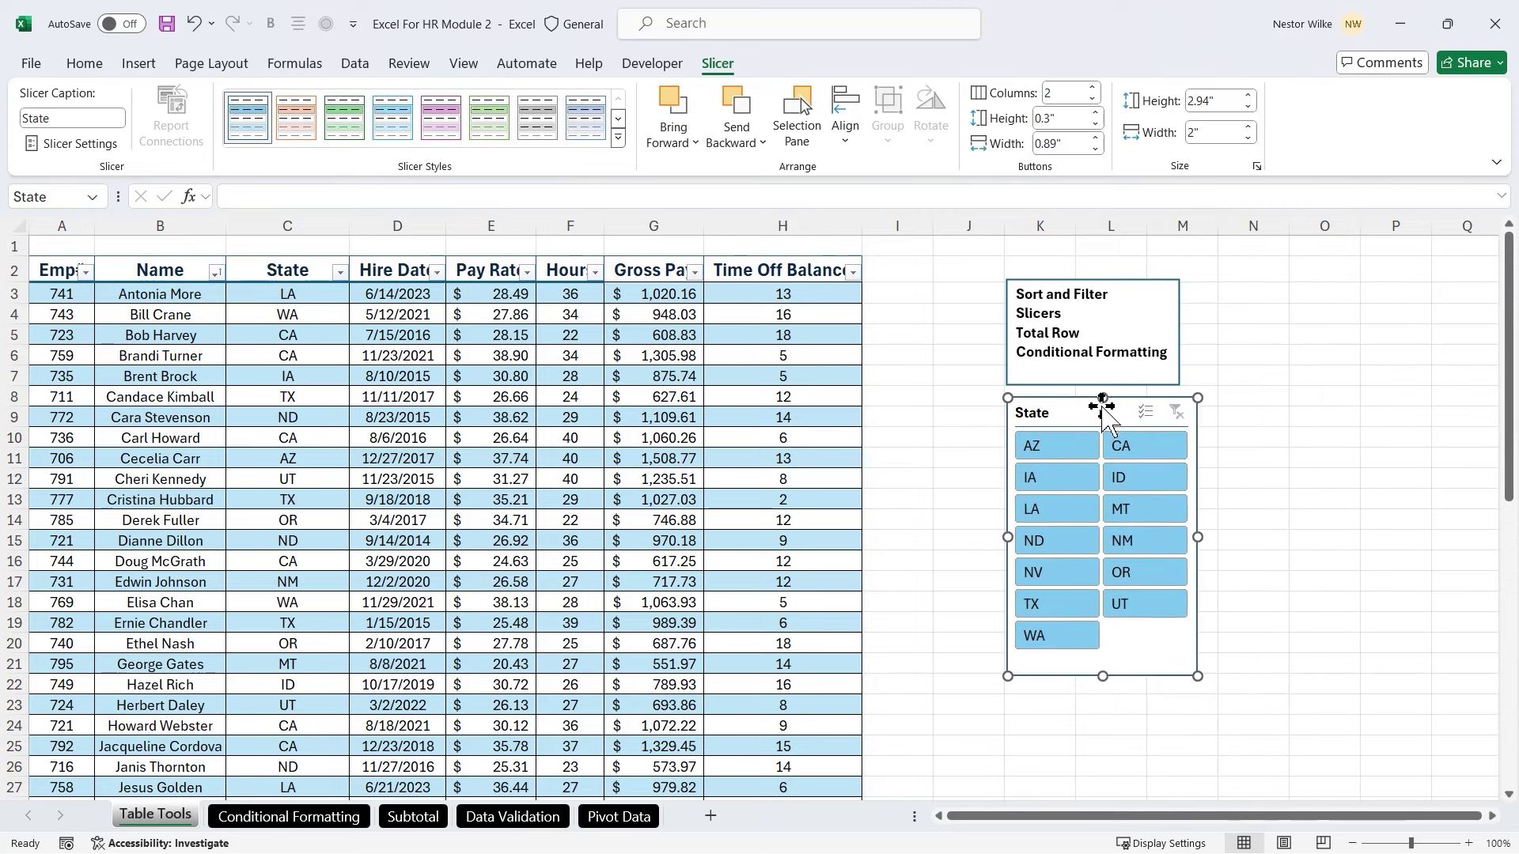
Apply the light orange style to the State slicer and try filtering the table by NM and by TX
click(299, 127)
click(1316, 465)
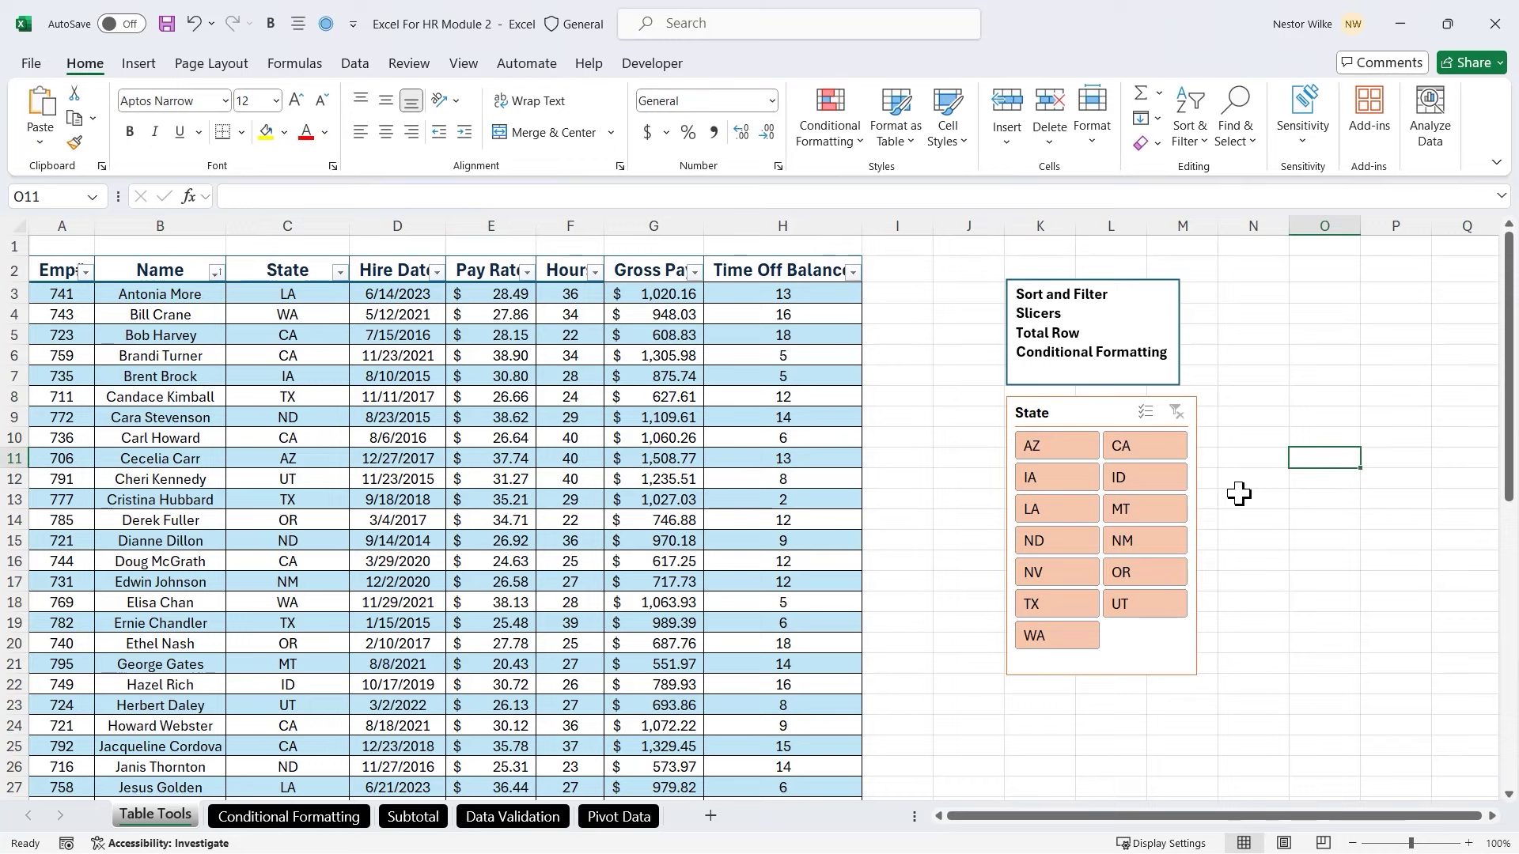
click(1139, 544)
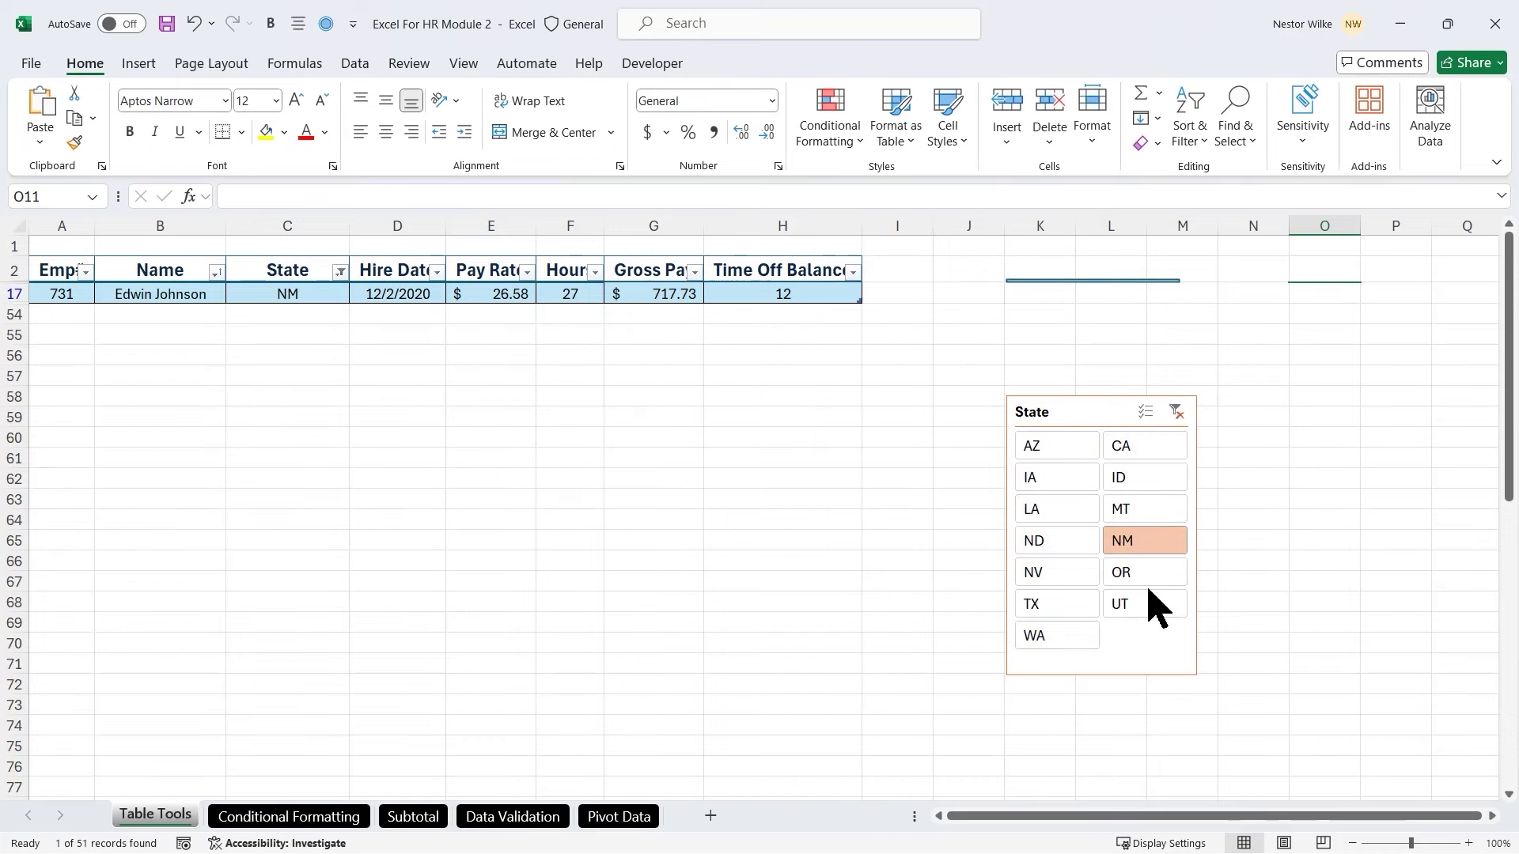
click(1063, 617)
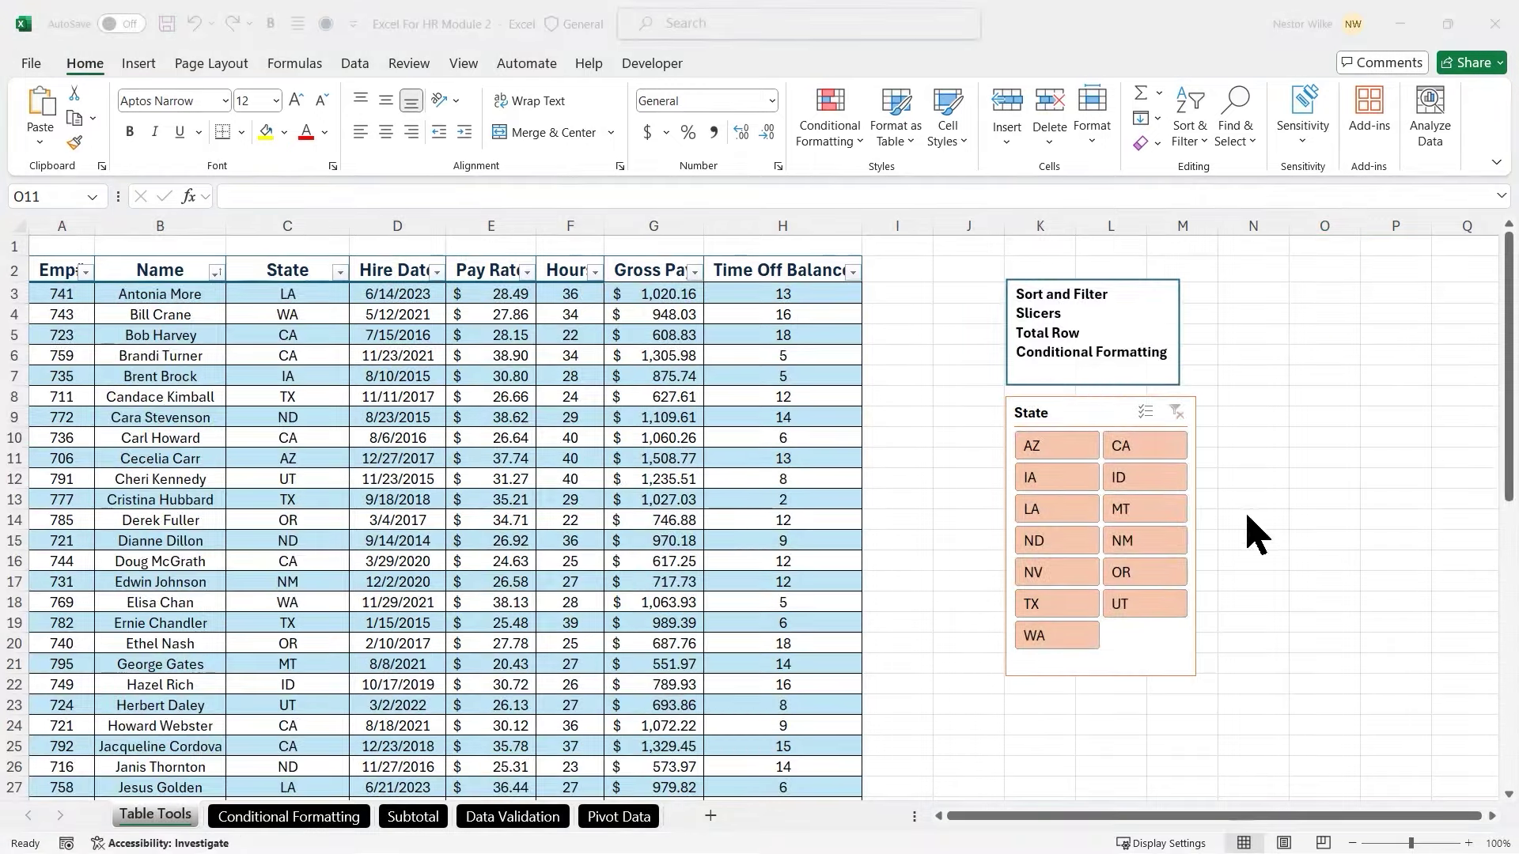
Add a total row to the employee table
click(1088, 333)
drag(1082, 333, 1022, 333)
click(695, 375)
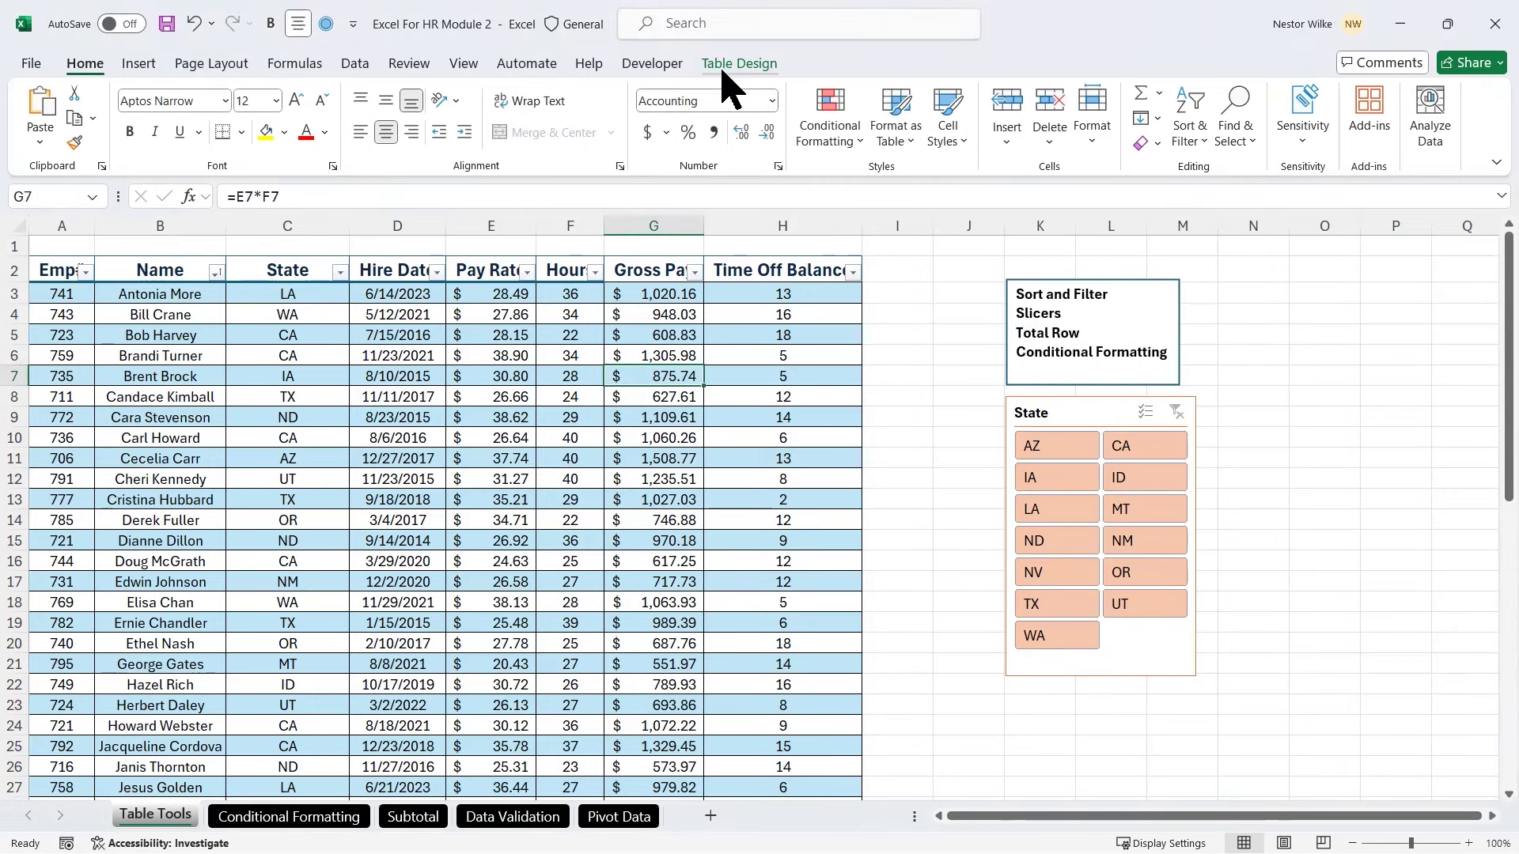
click(722, 65)
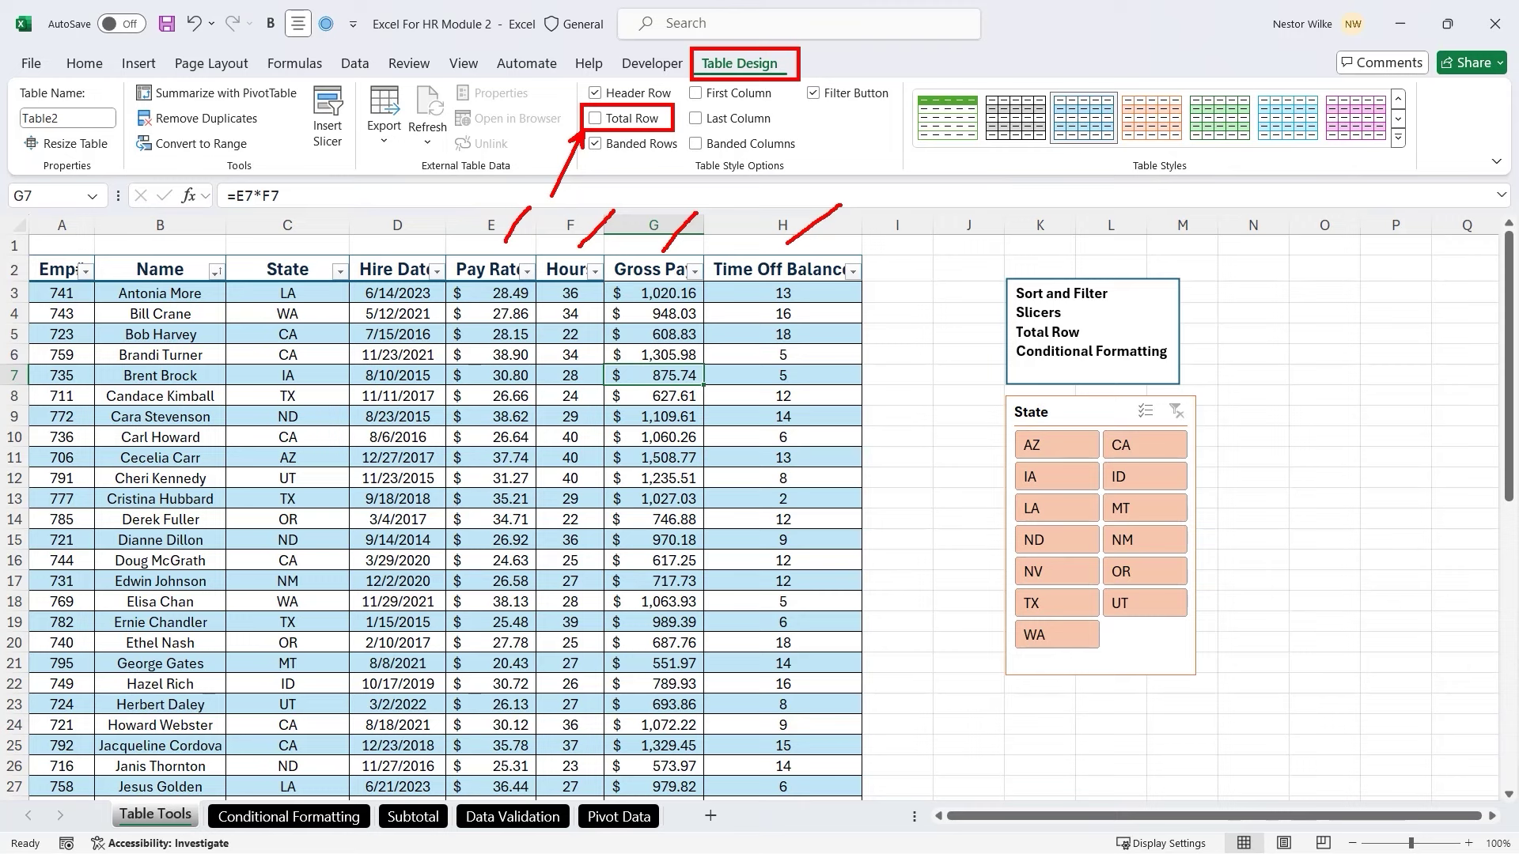
click(595, 118)
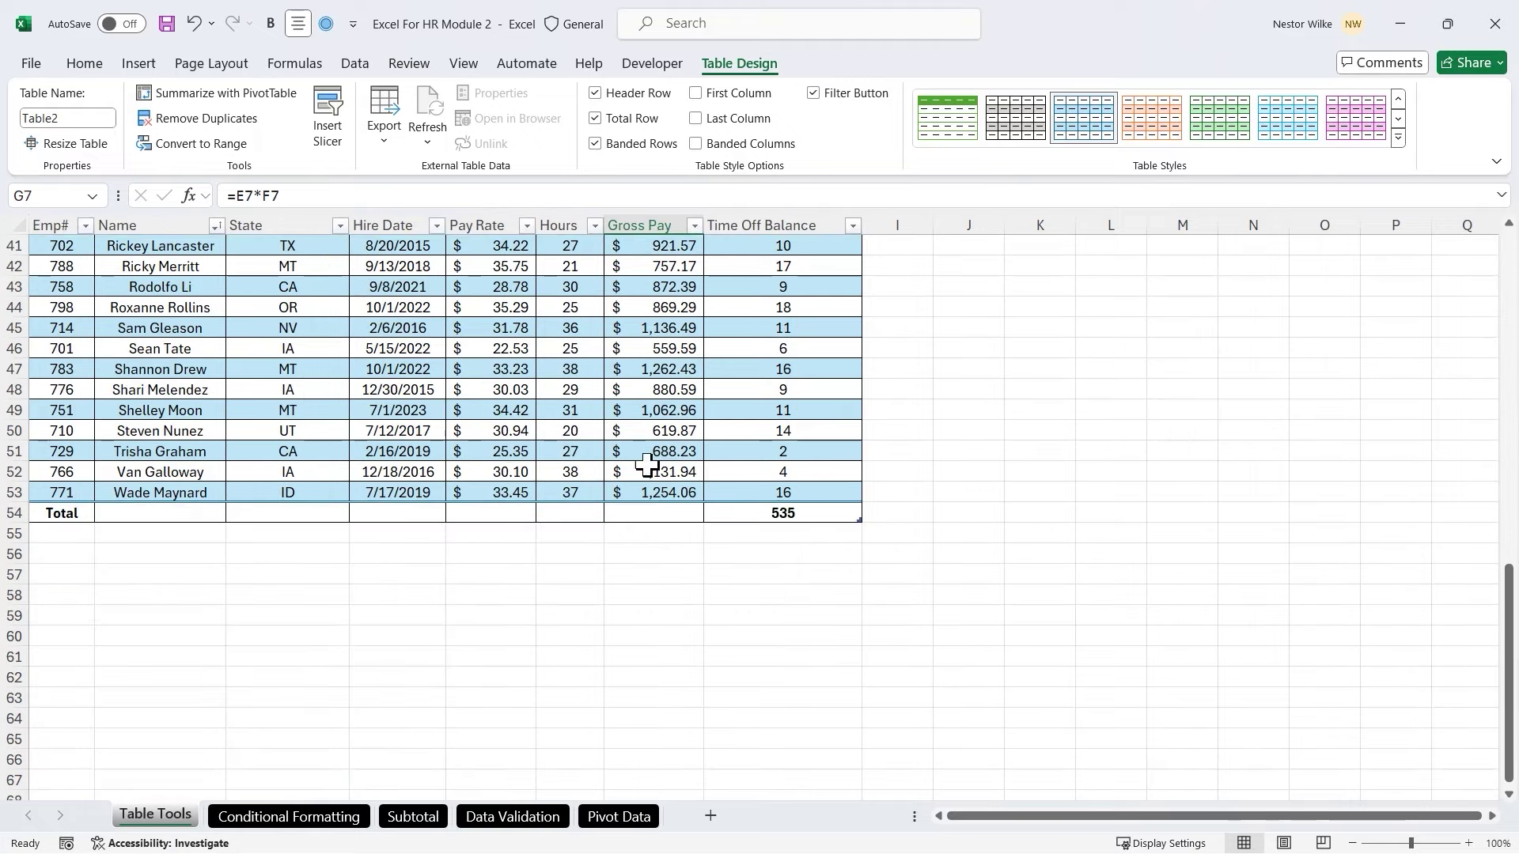
Examine the calculation functions available for the Time Off Balance total in cell H54
click(787, 512)
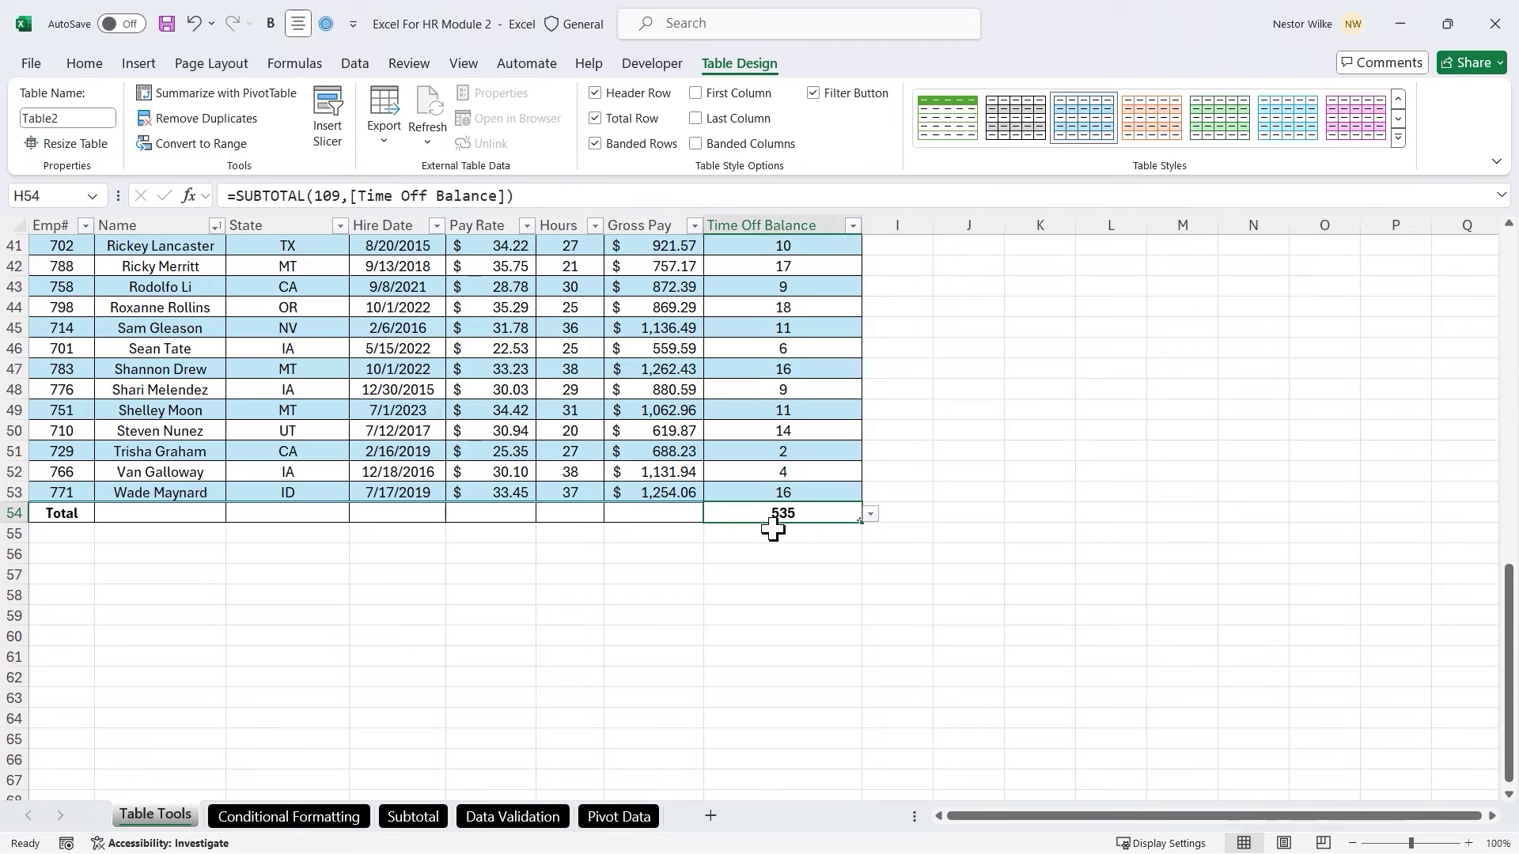
click(871, 515)
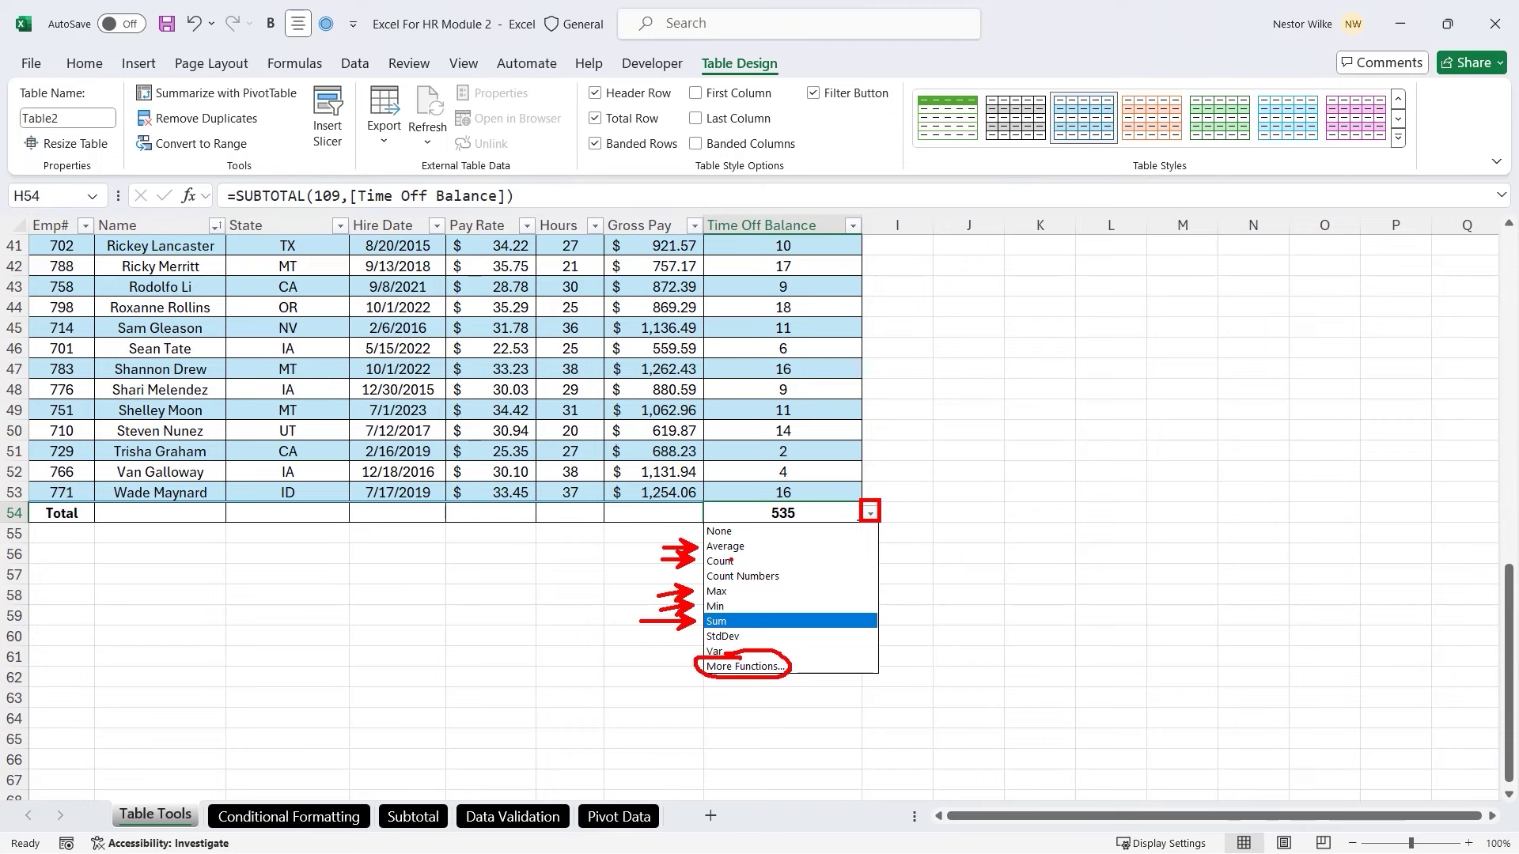
key(Escape)
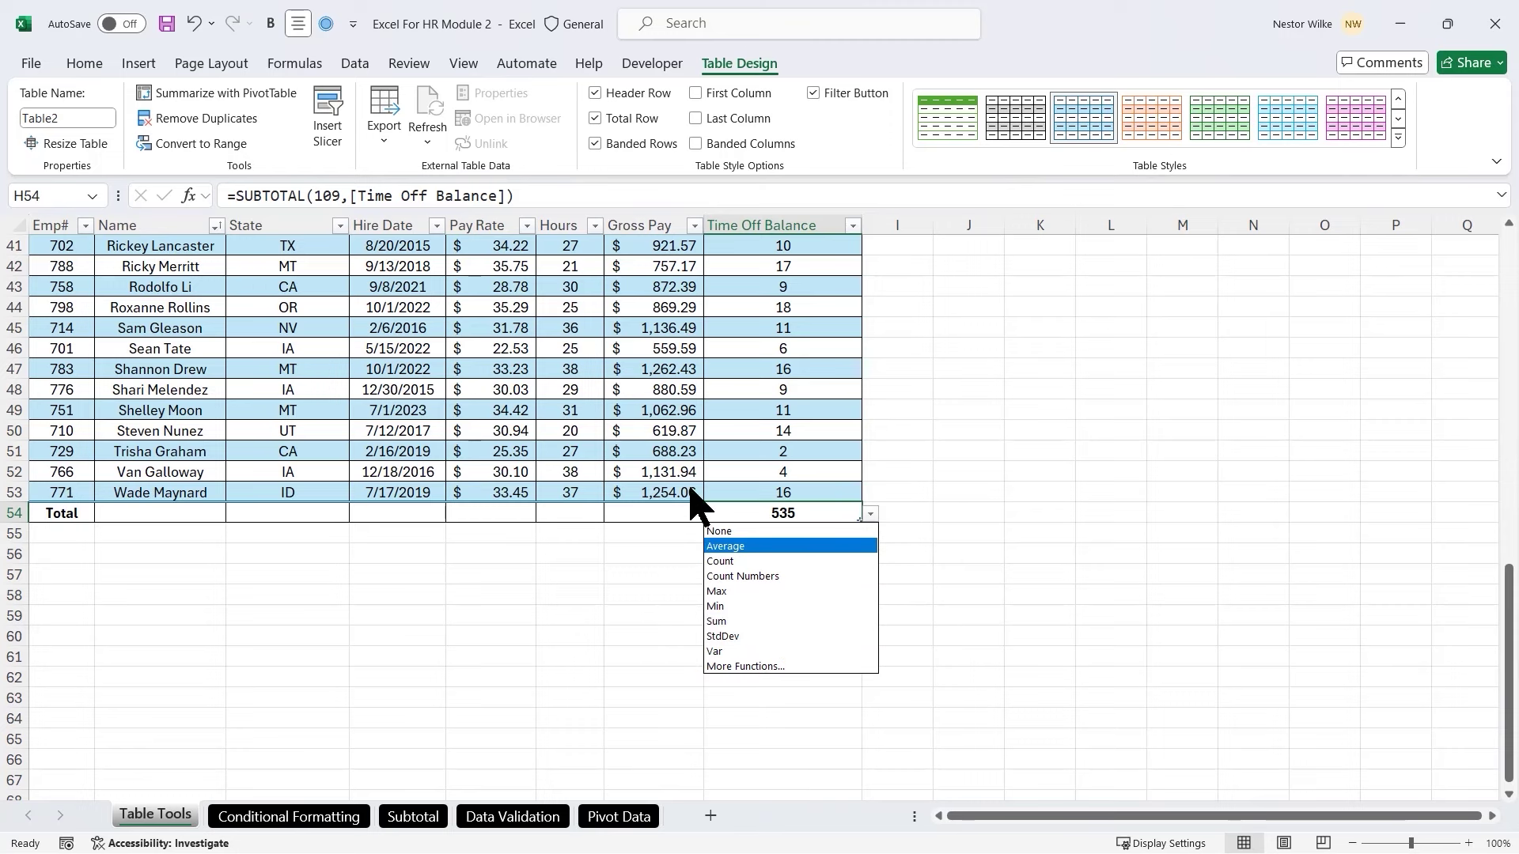
Add a Sum of the Gross Pay column to the total row in cell G54
click(667, 522)
click(681, 513)
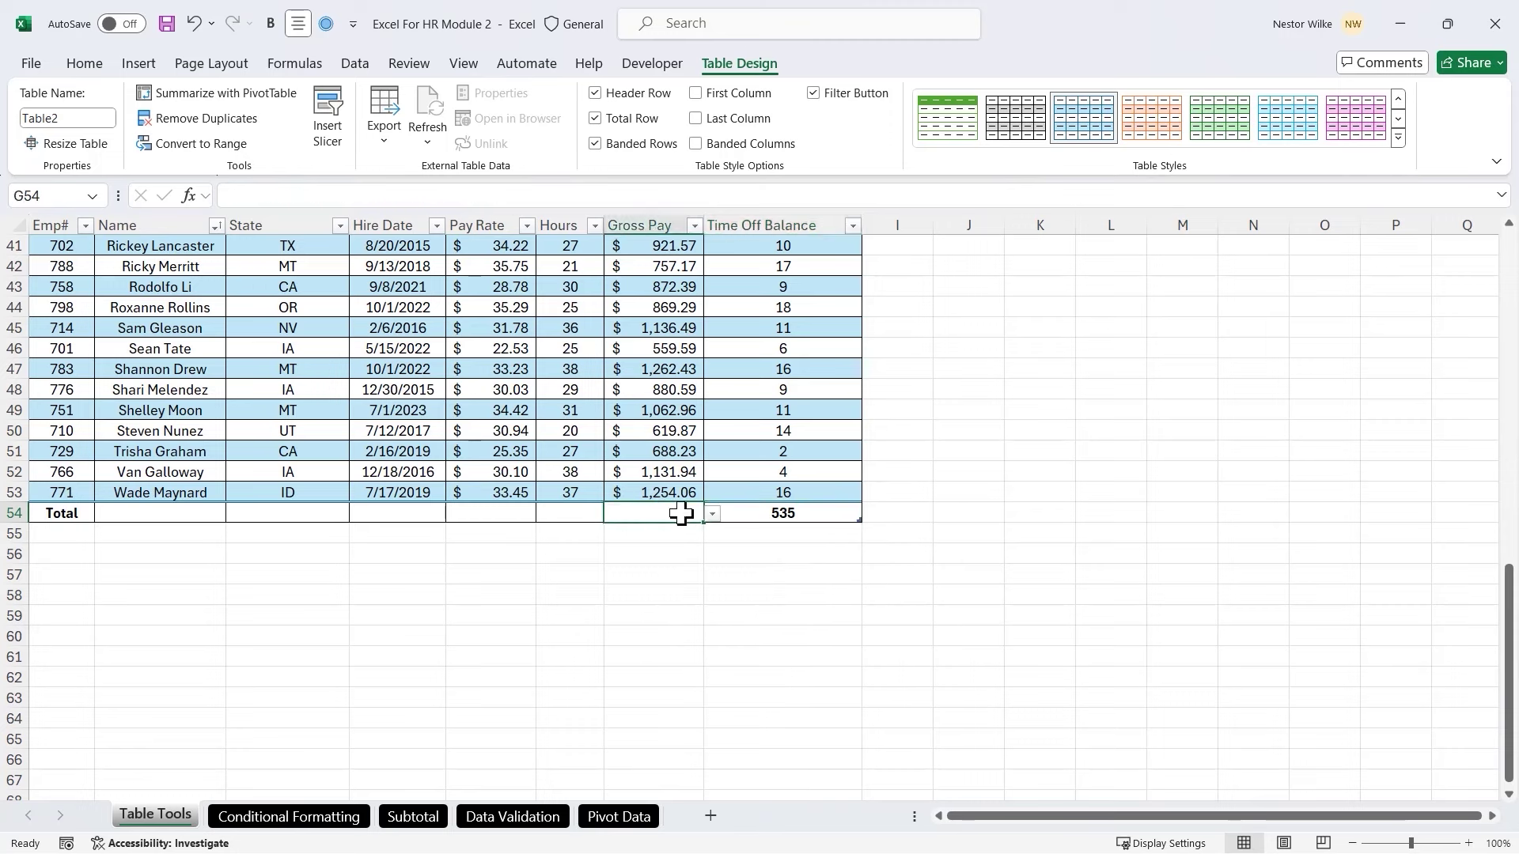
click(712, 514)
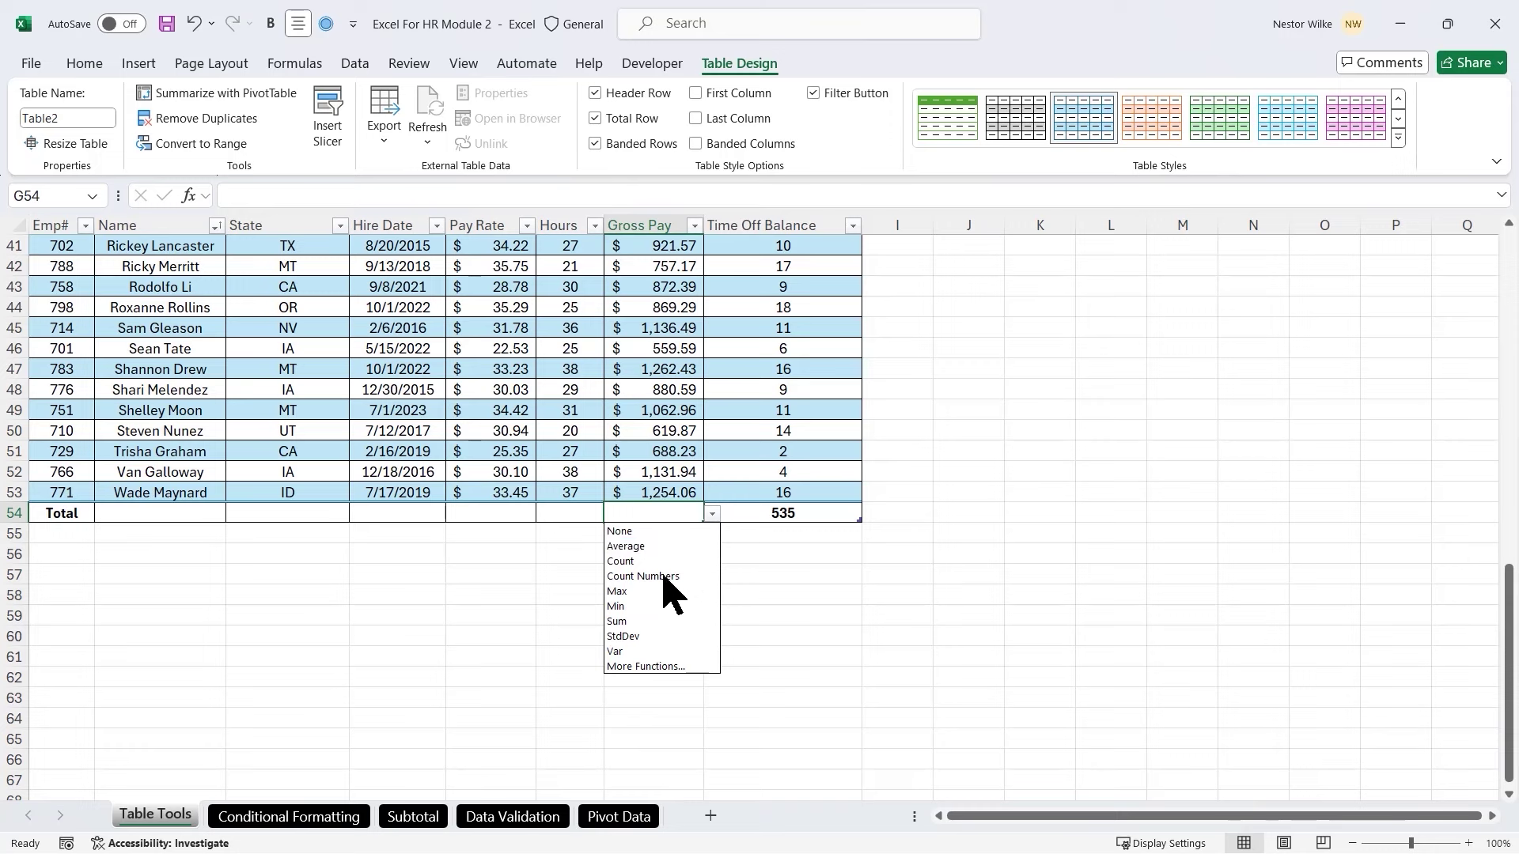
click(637, 622)
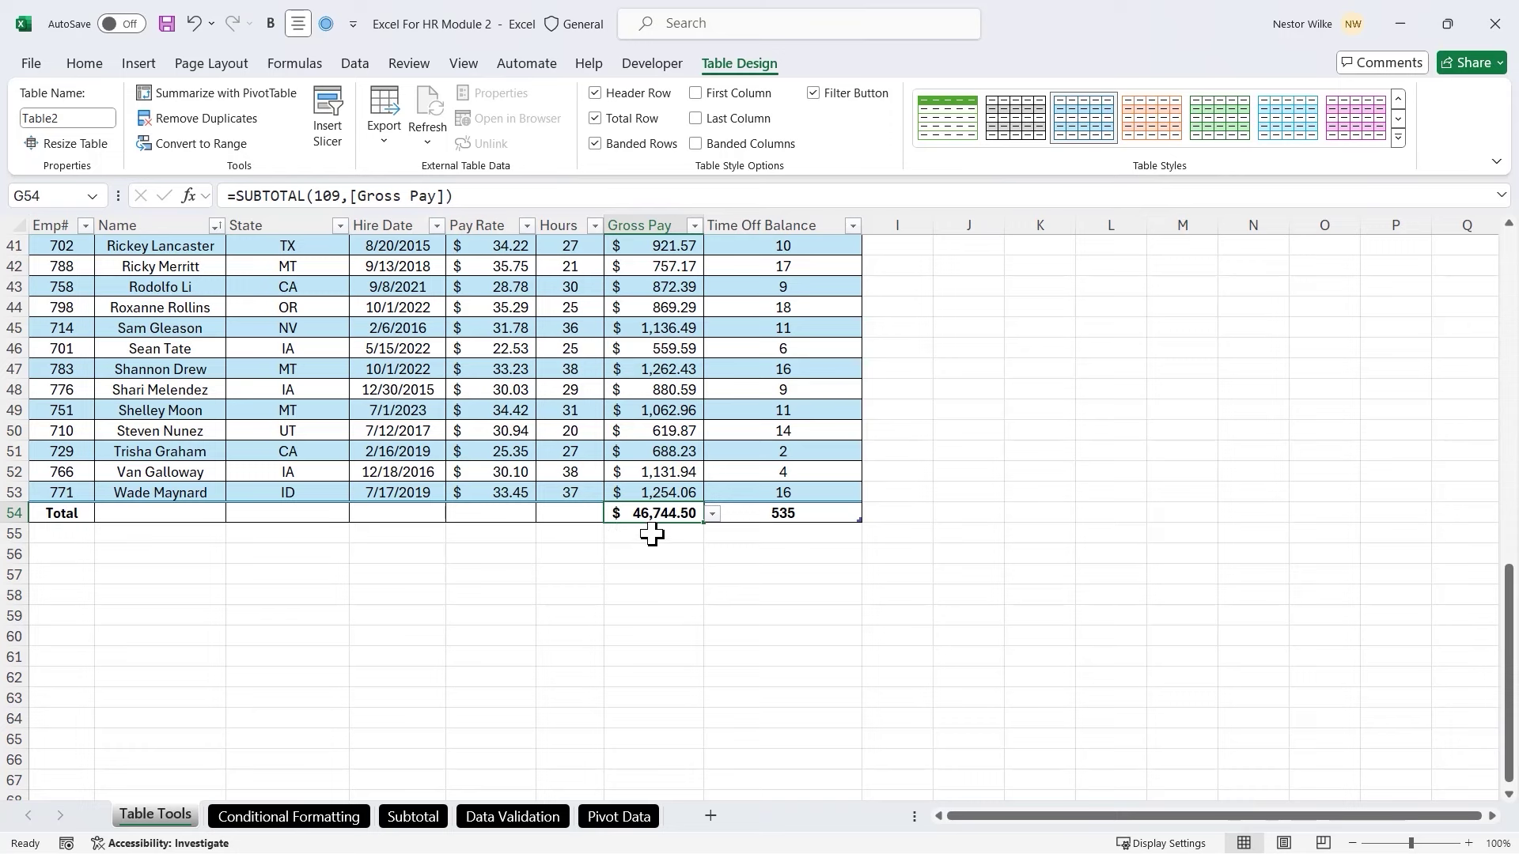
Add an Average to the total row for both the Hours and Pay Rate columns
click(587, 512)
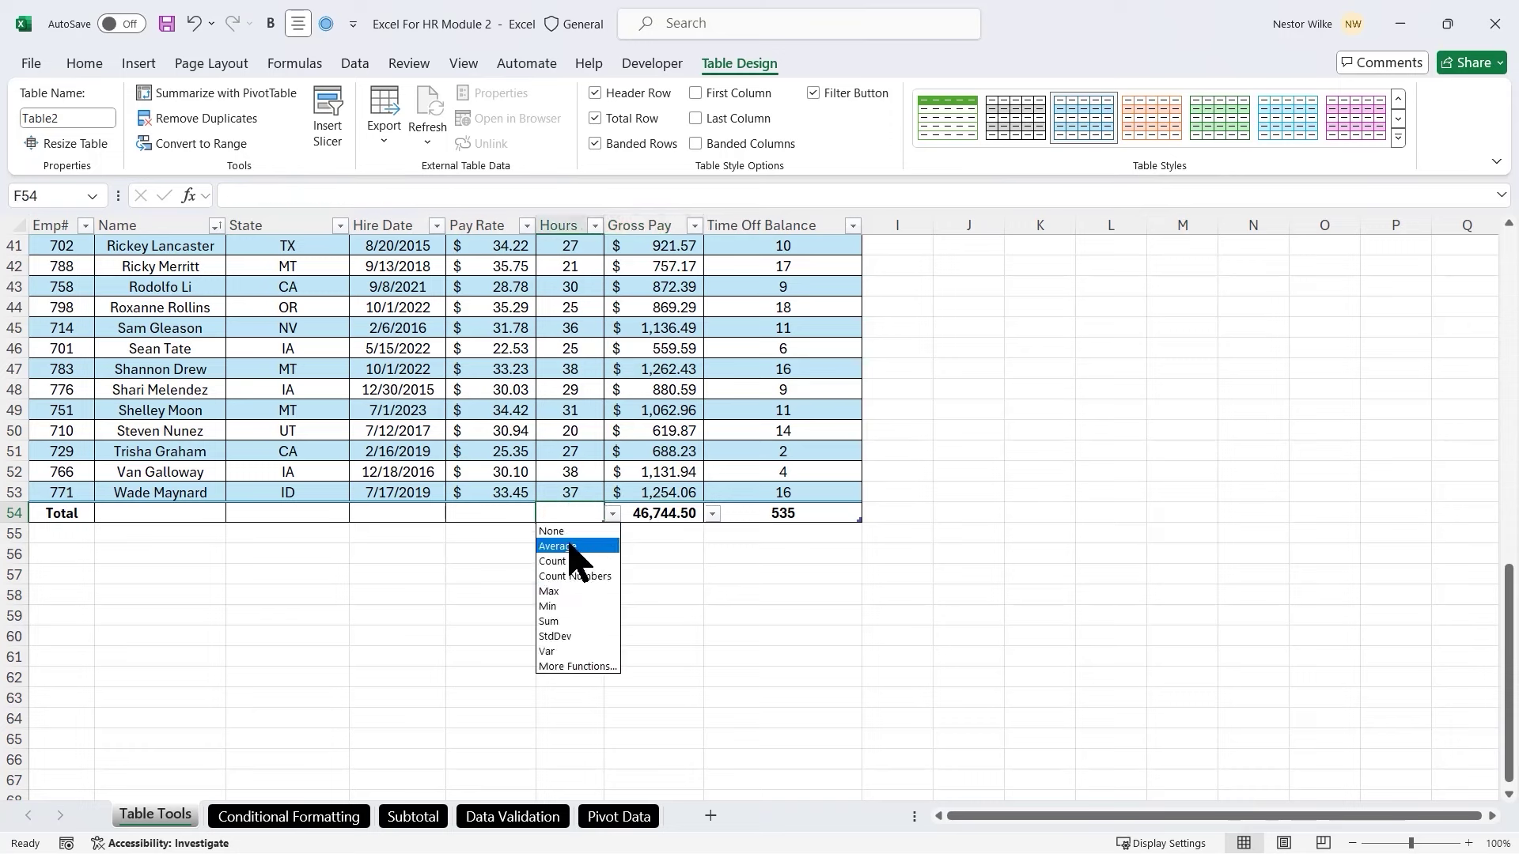
click(571, 547)
click(521, 513)
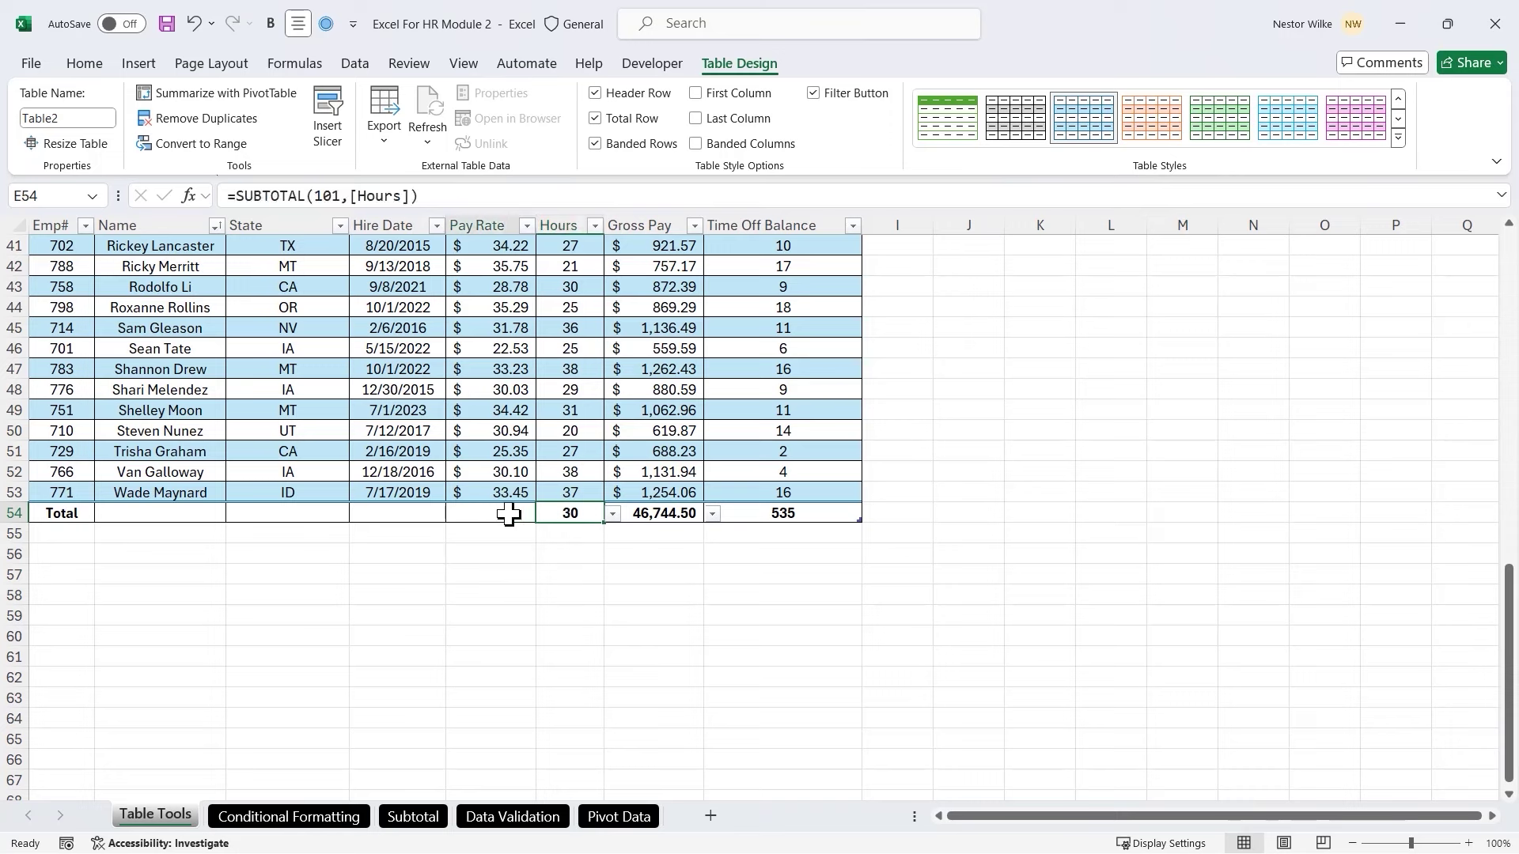
click(544, 515)
click(500, 545)
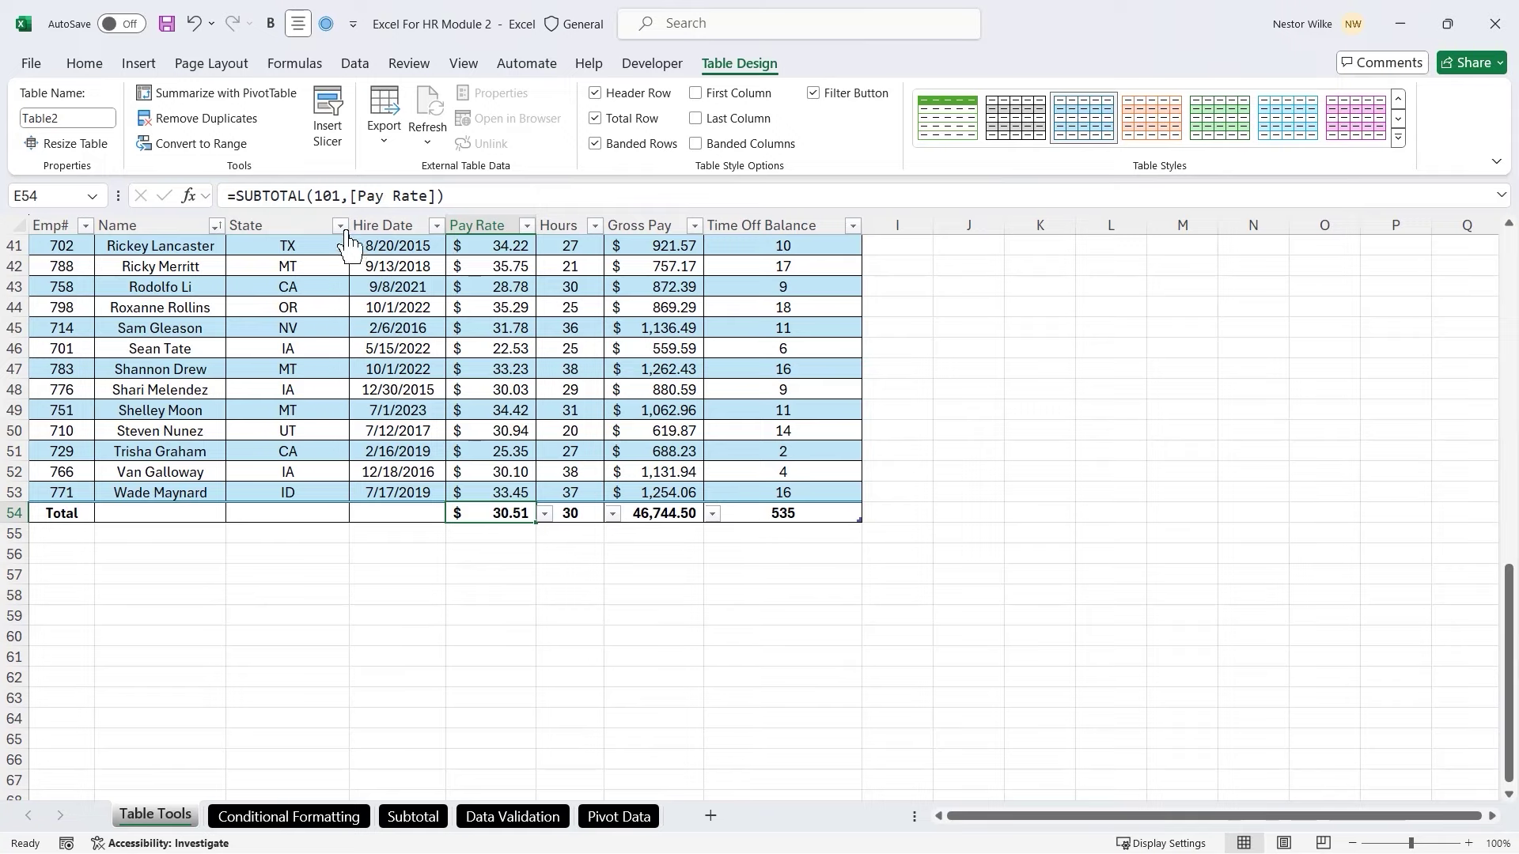
Filter the table by OR with the State slicer to check the total row for that state
scroll(925, 461, up, 13)
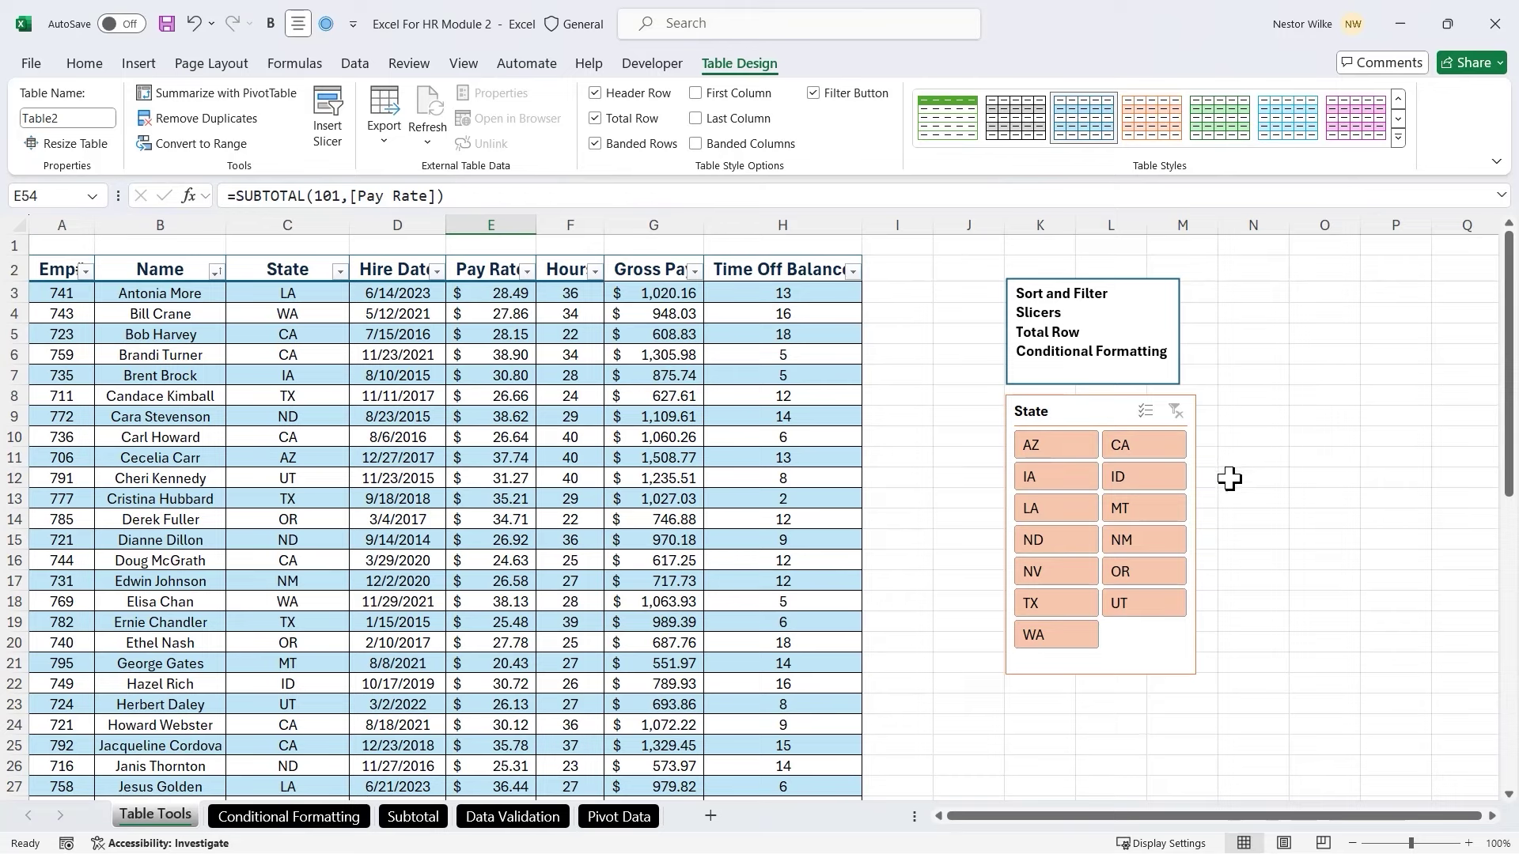
click(1142, 584)
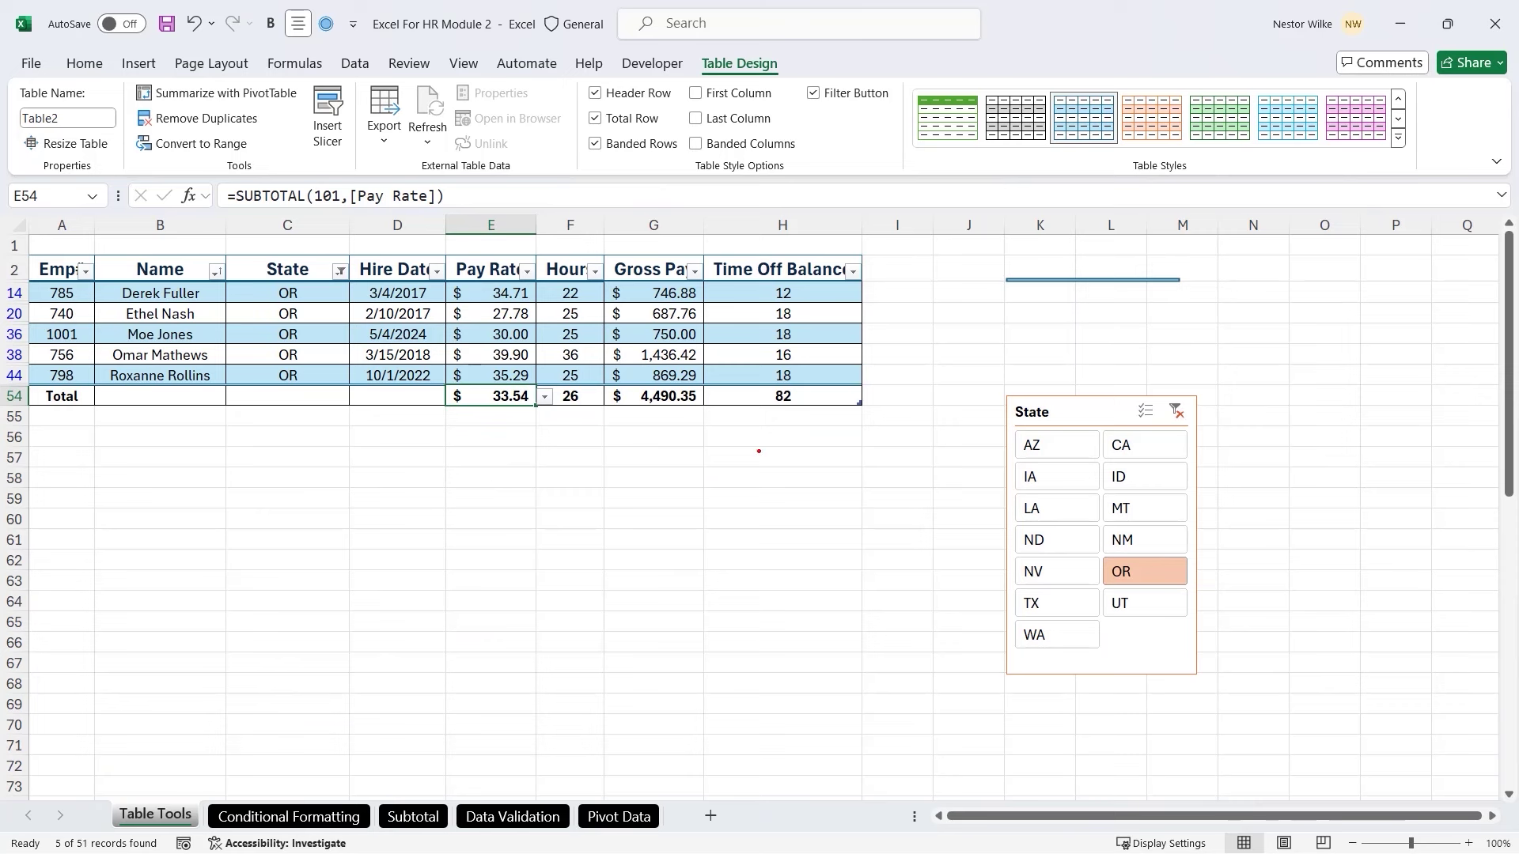
drag(796, 421, 784, 479)
drag(669, 417, 641, 480)
drag(575, 427, 479, 480)
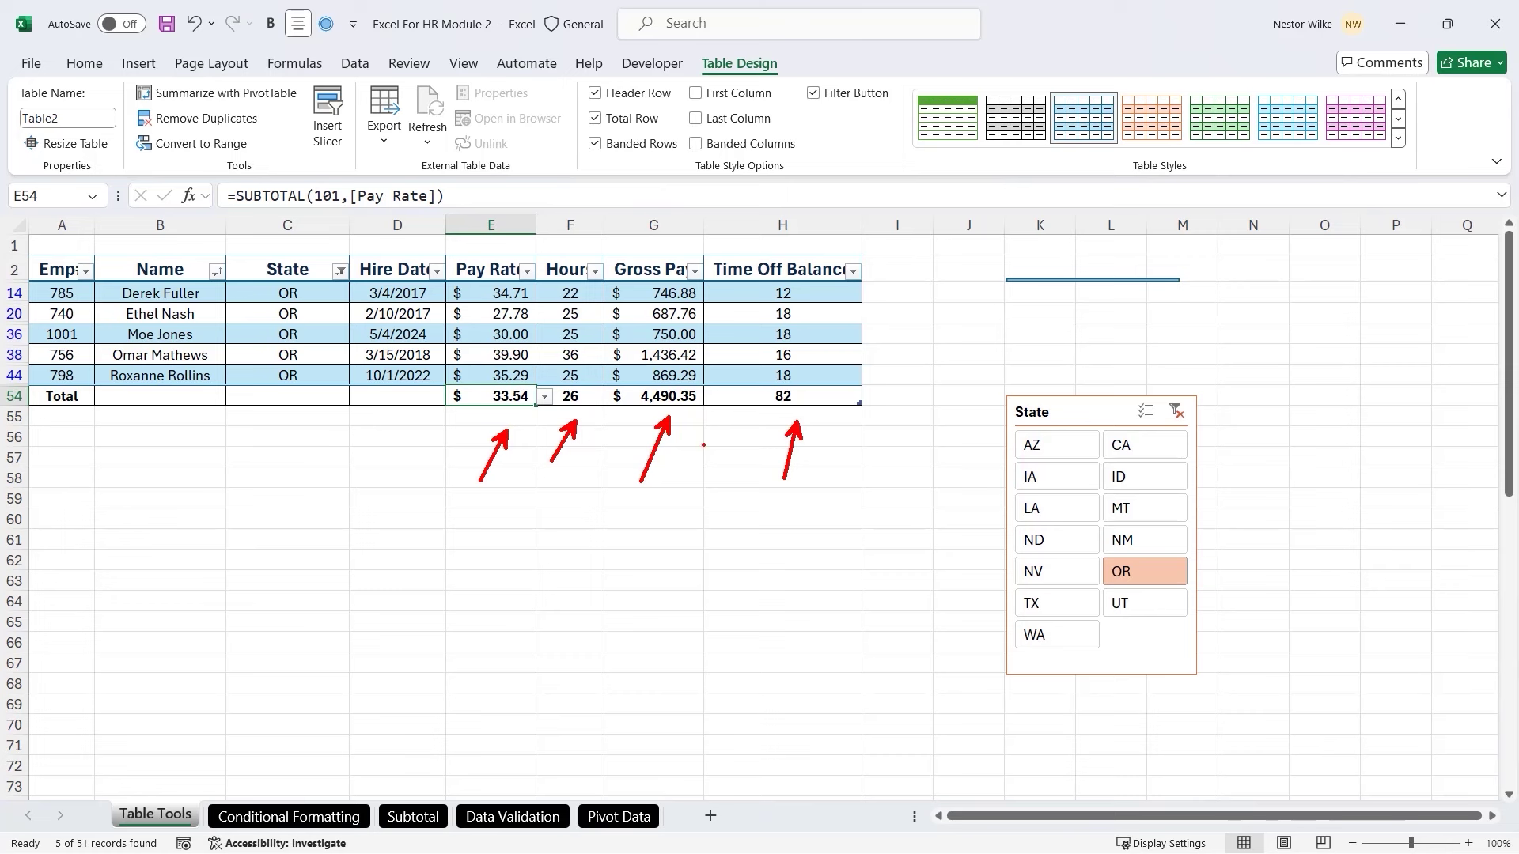
Clear the State slicer filter and show the total row for all employees
key(Escape)
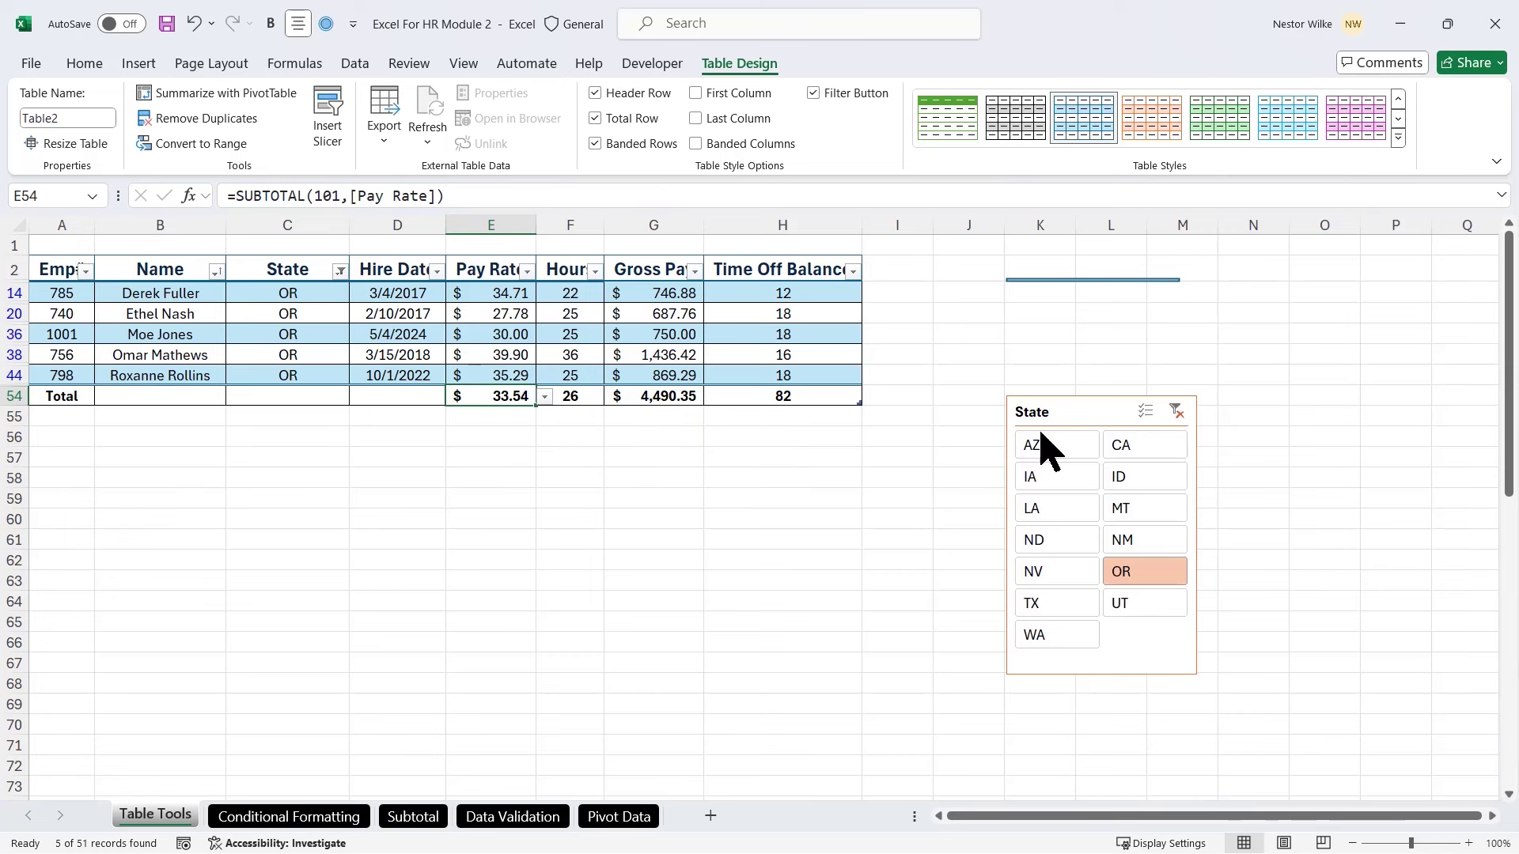
click(1179, 421)
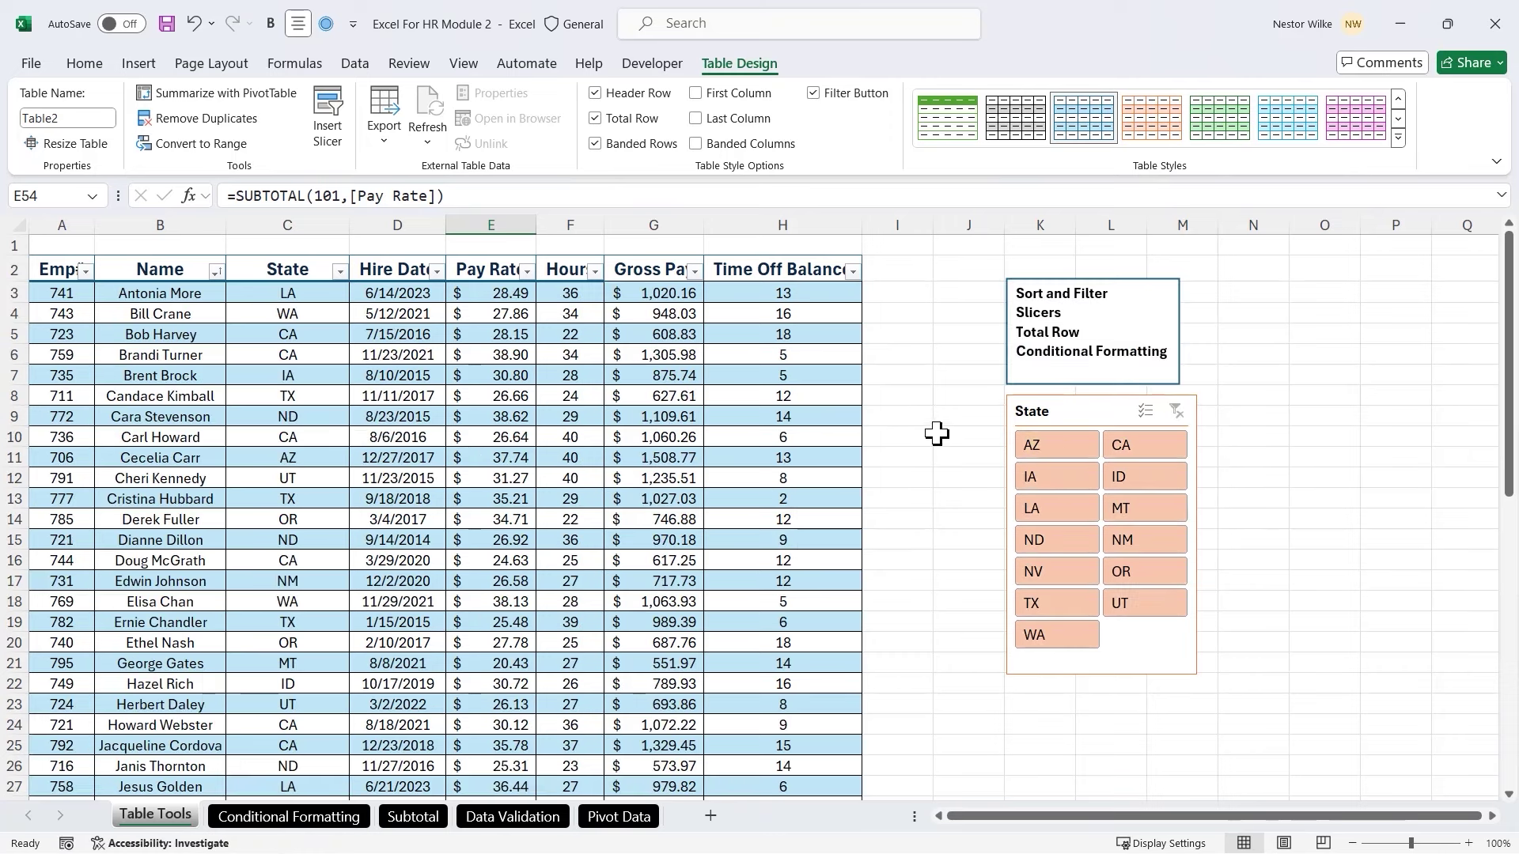
scroll(906, 436, down, 2)
scroll(906, 436, down, 10)
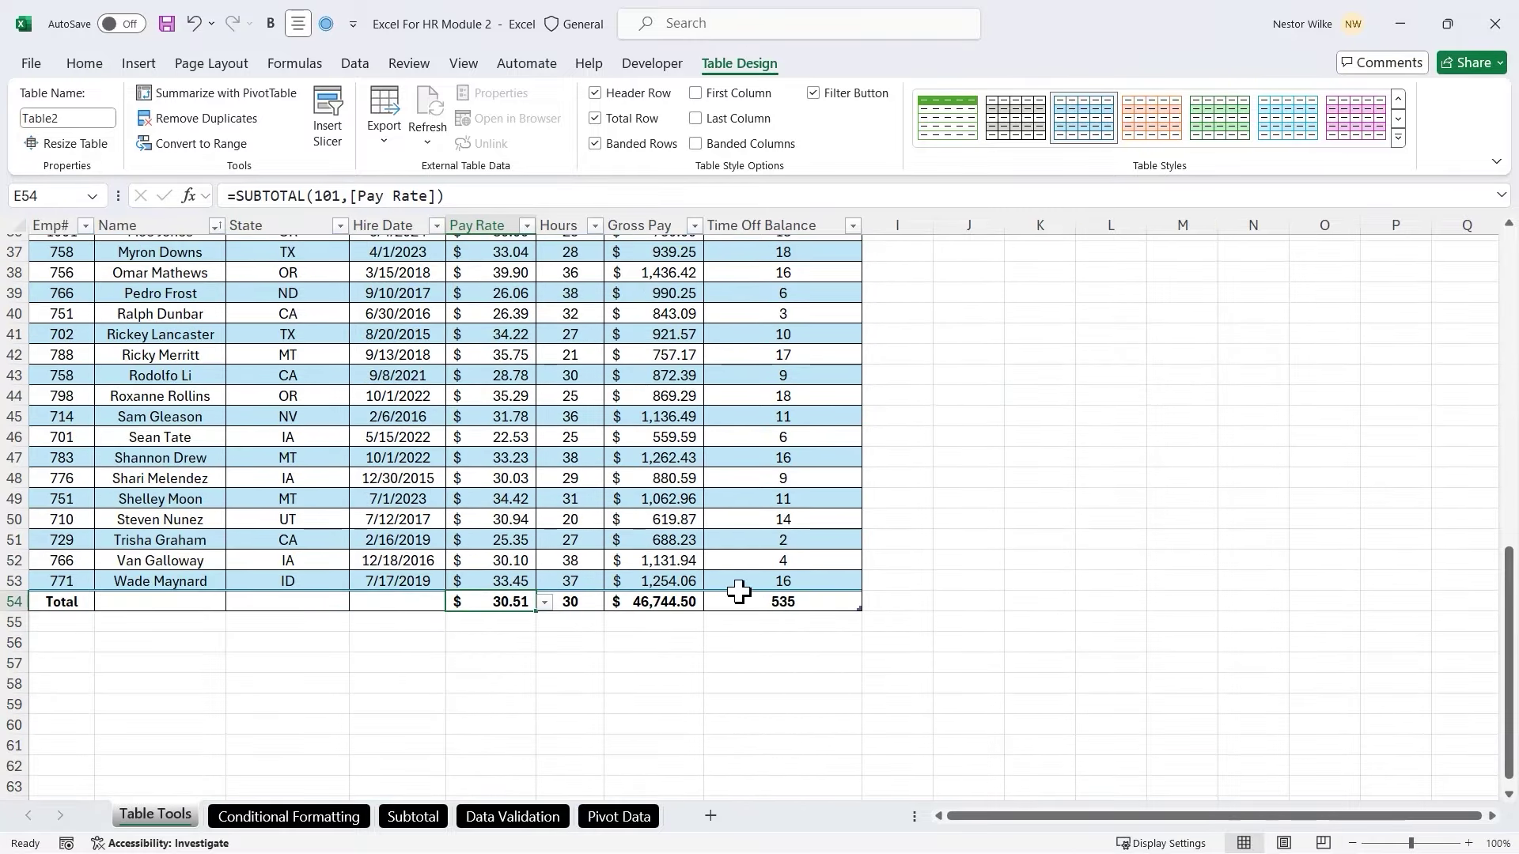
Change the Hours calculation in total row cell F54 to Max
click(590, 605)
click(613, 602)
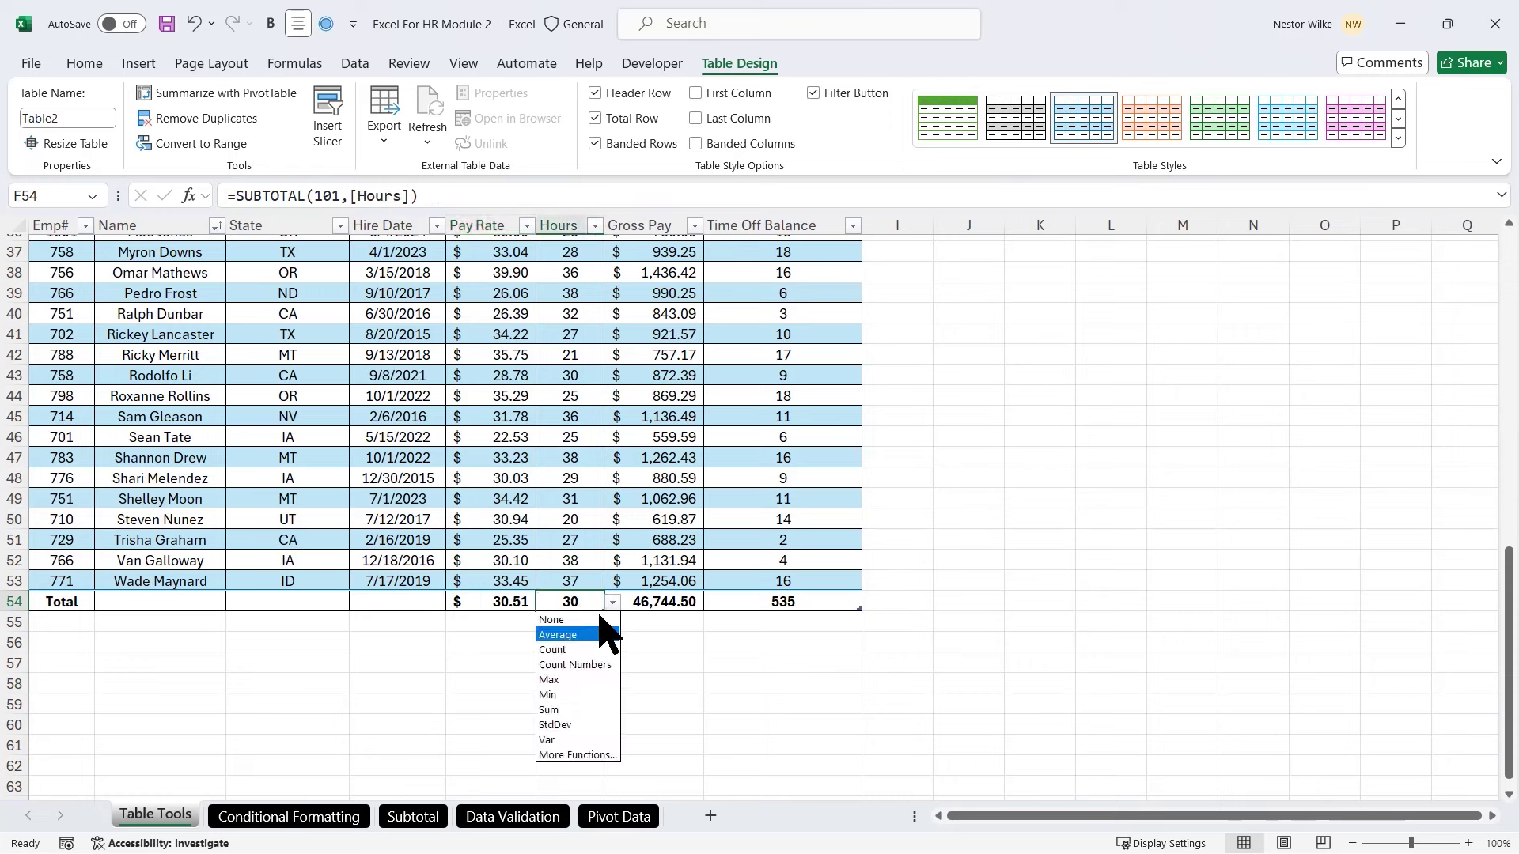
click(565, 681)
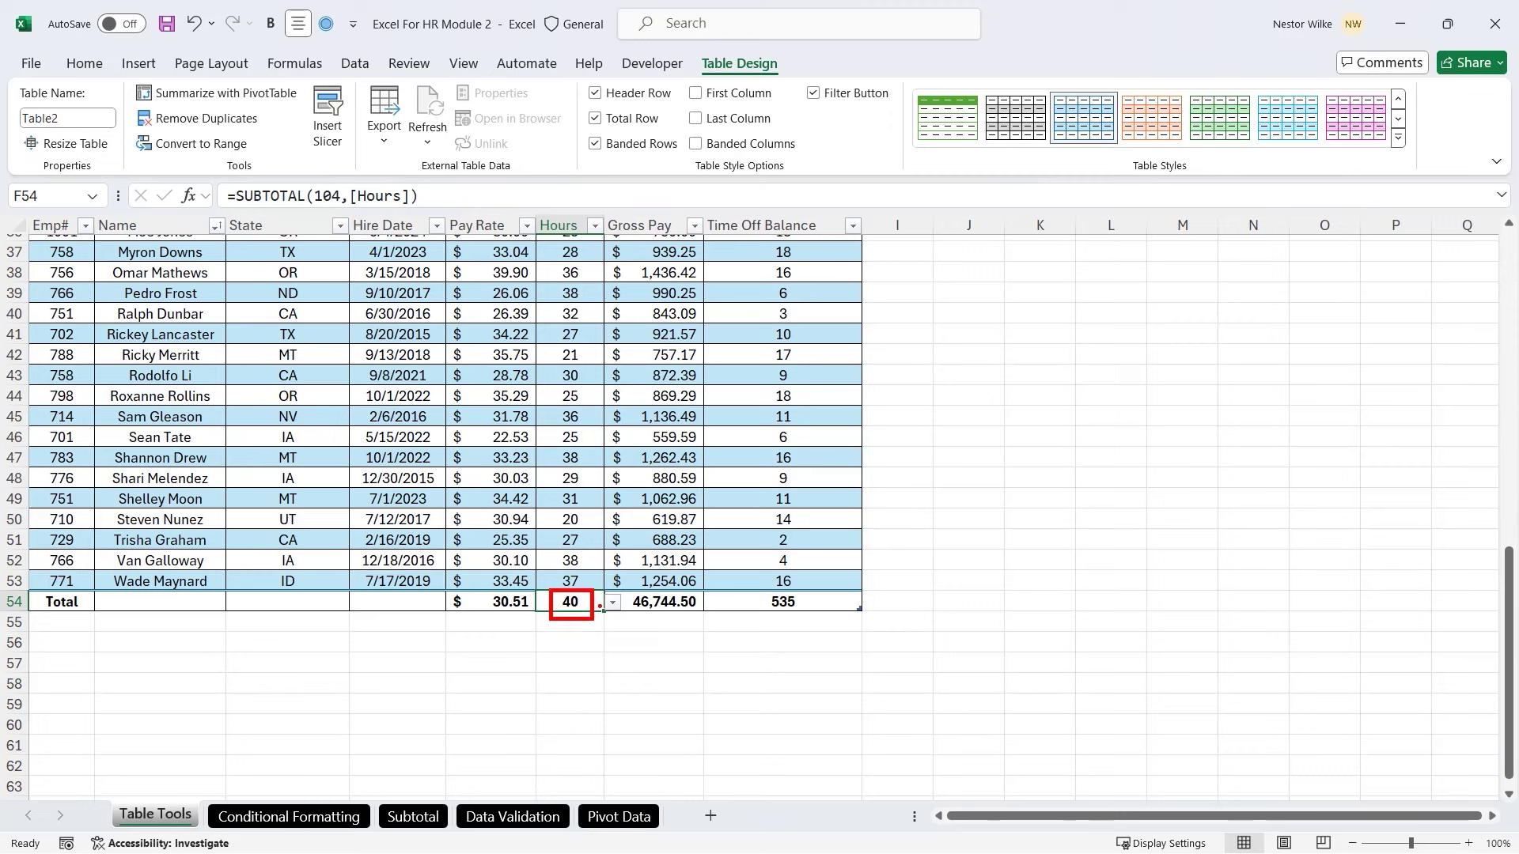
Set the Hours calculation in the total row to Min and return to the start of the table
click(613, 602)
click(553, 695)
scroll(589, 541, up, 5)
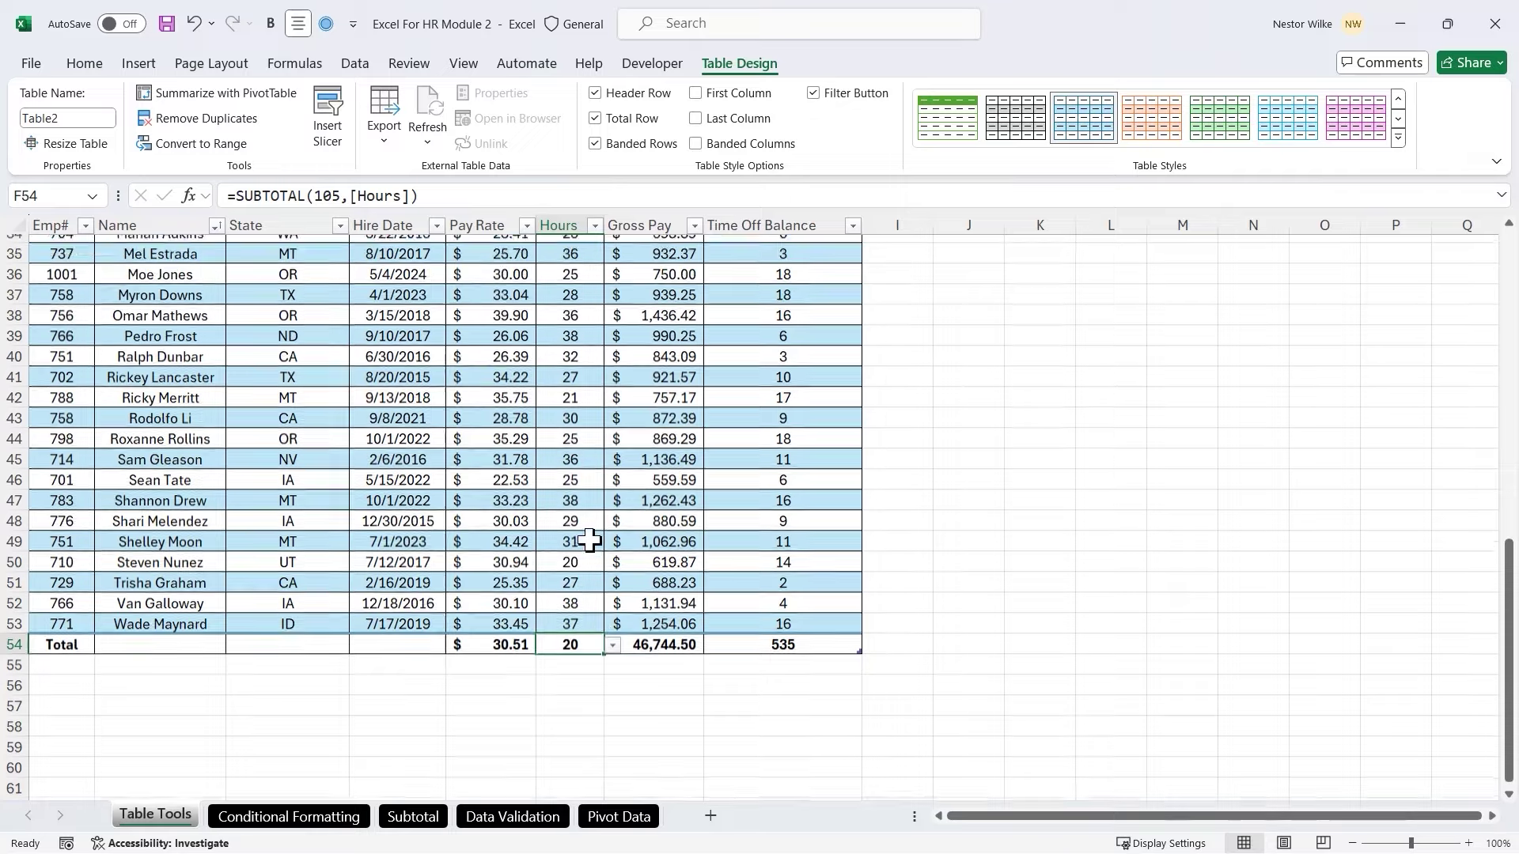
scroll(589, 541, up, 7)
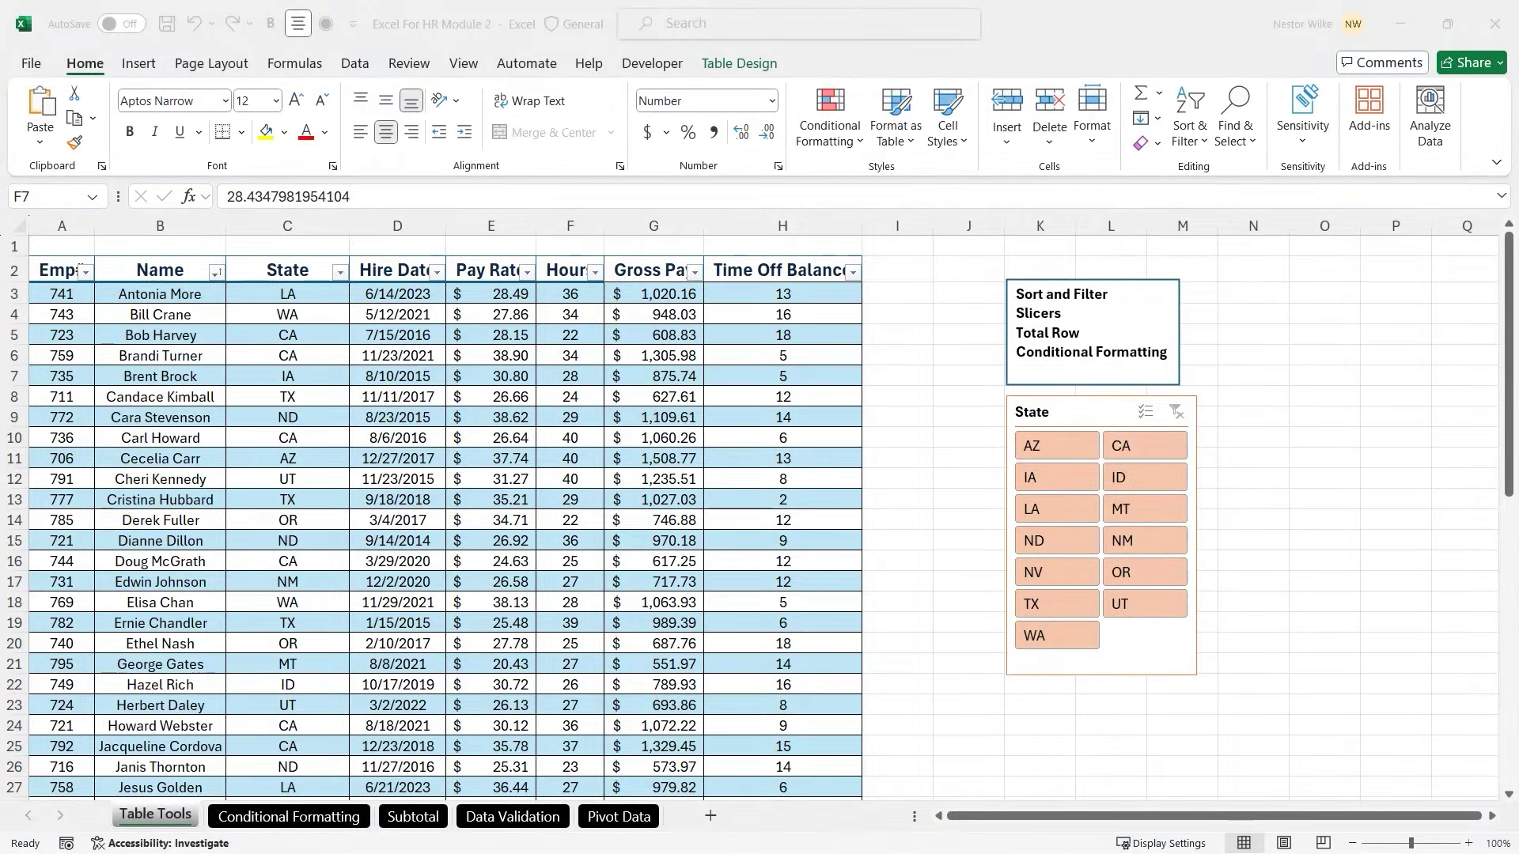
Select the Time Off Balance values from cell H3 down to the end of the table
click(568, 338)
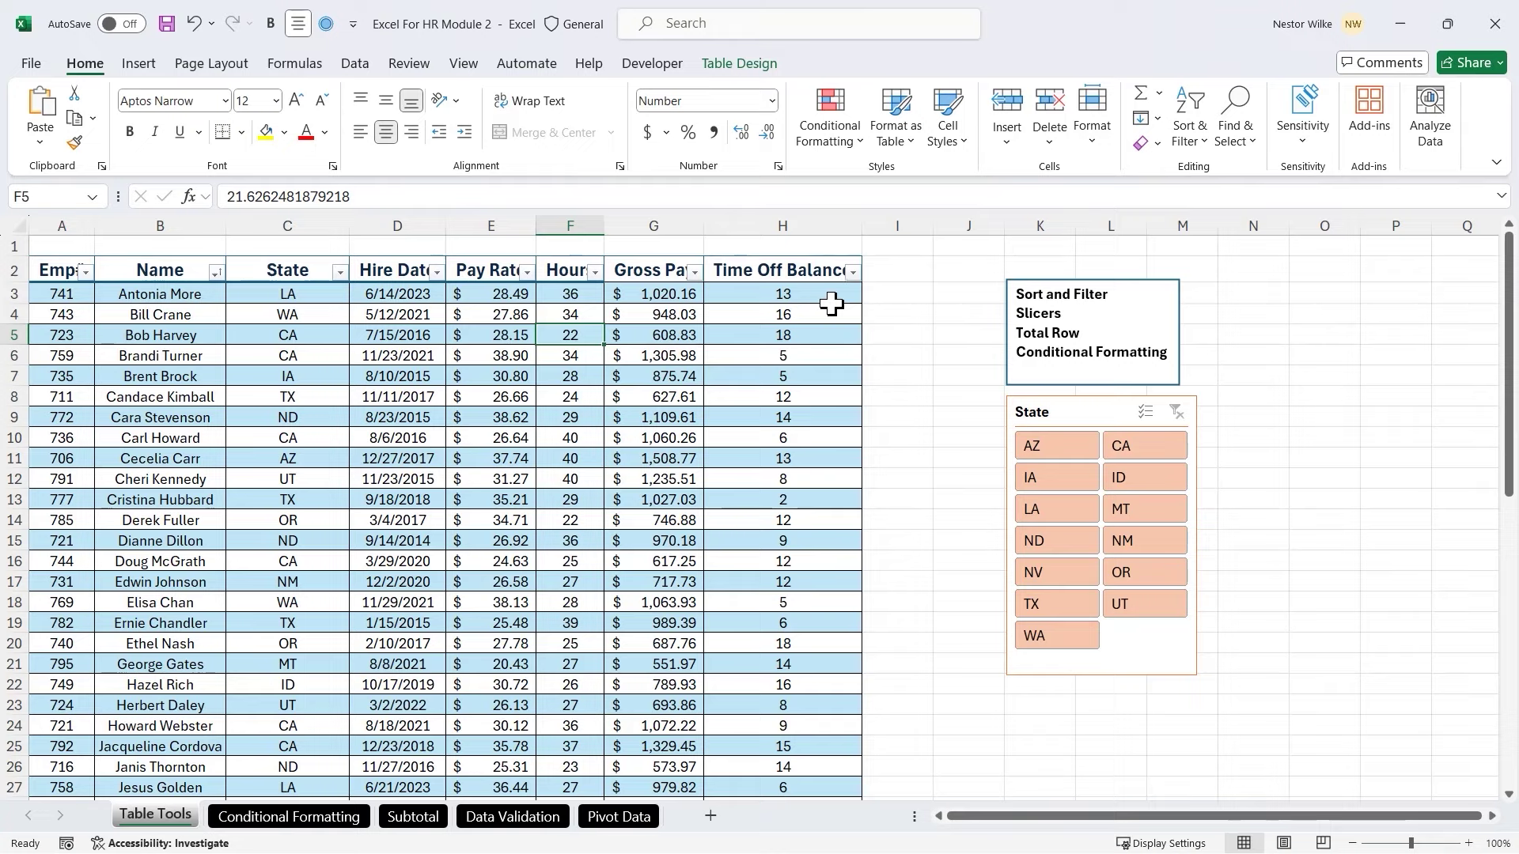
click(861, 144)
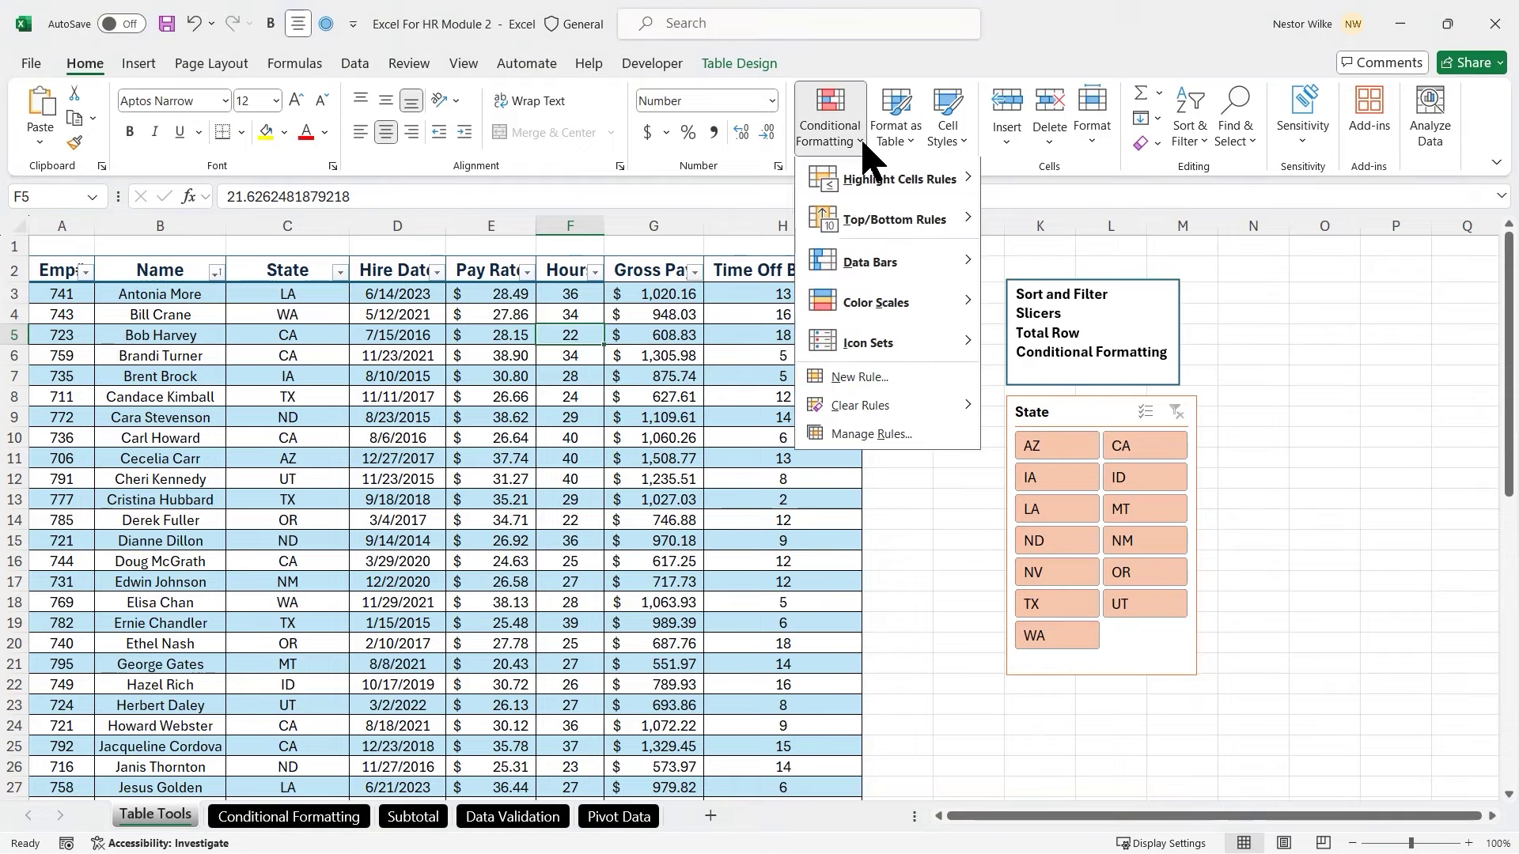
click(744, 364)
click(797, 293)
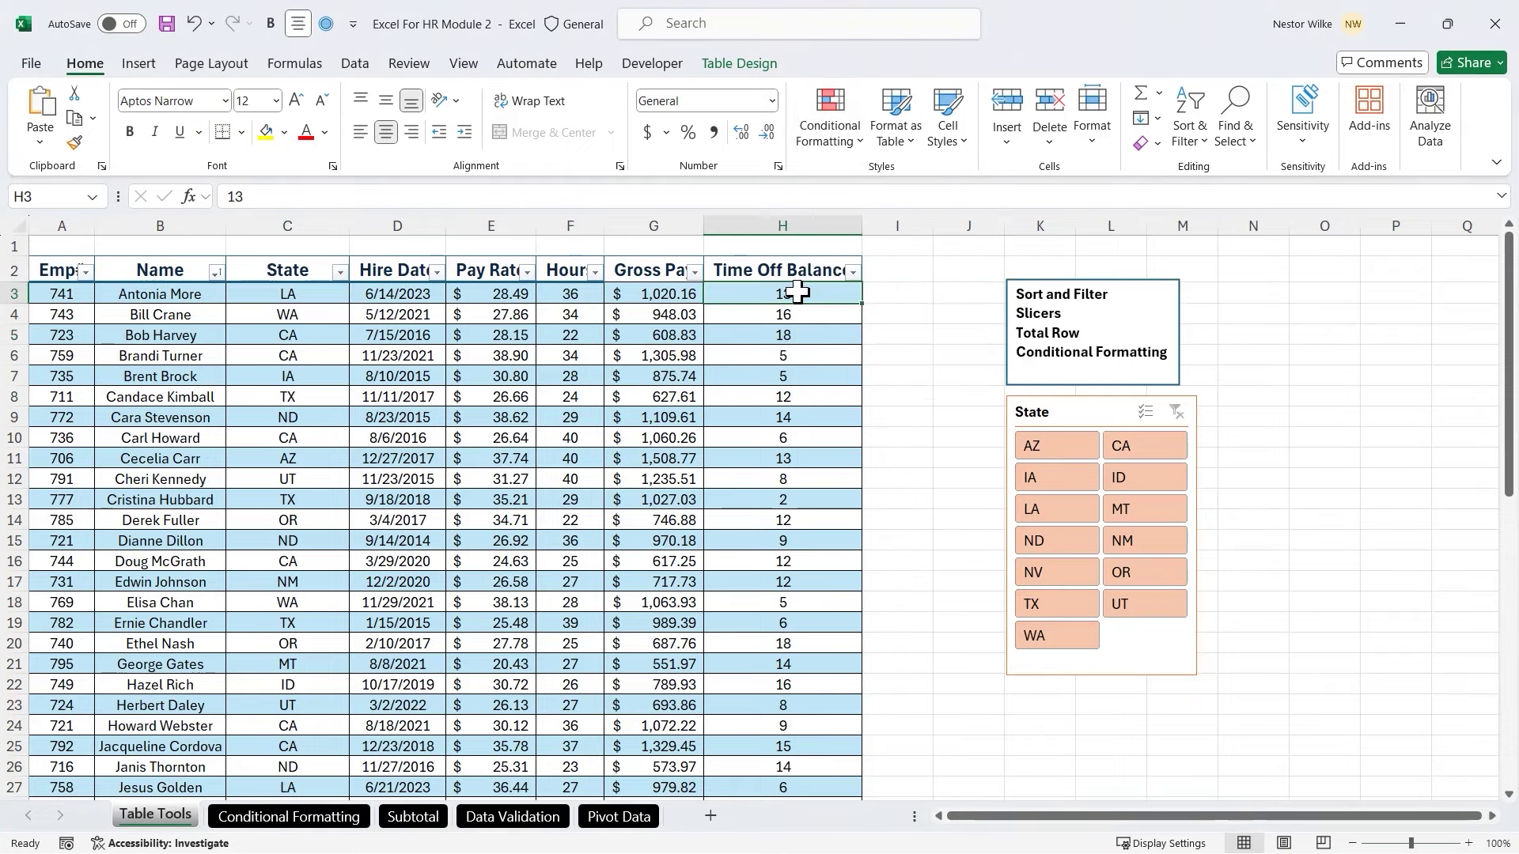
key(ctrl+shift+Down)
scroll(797, 292, up, 10)
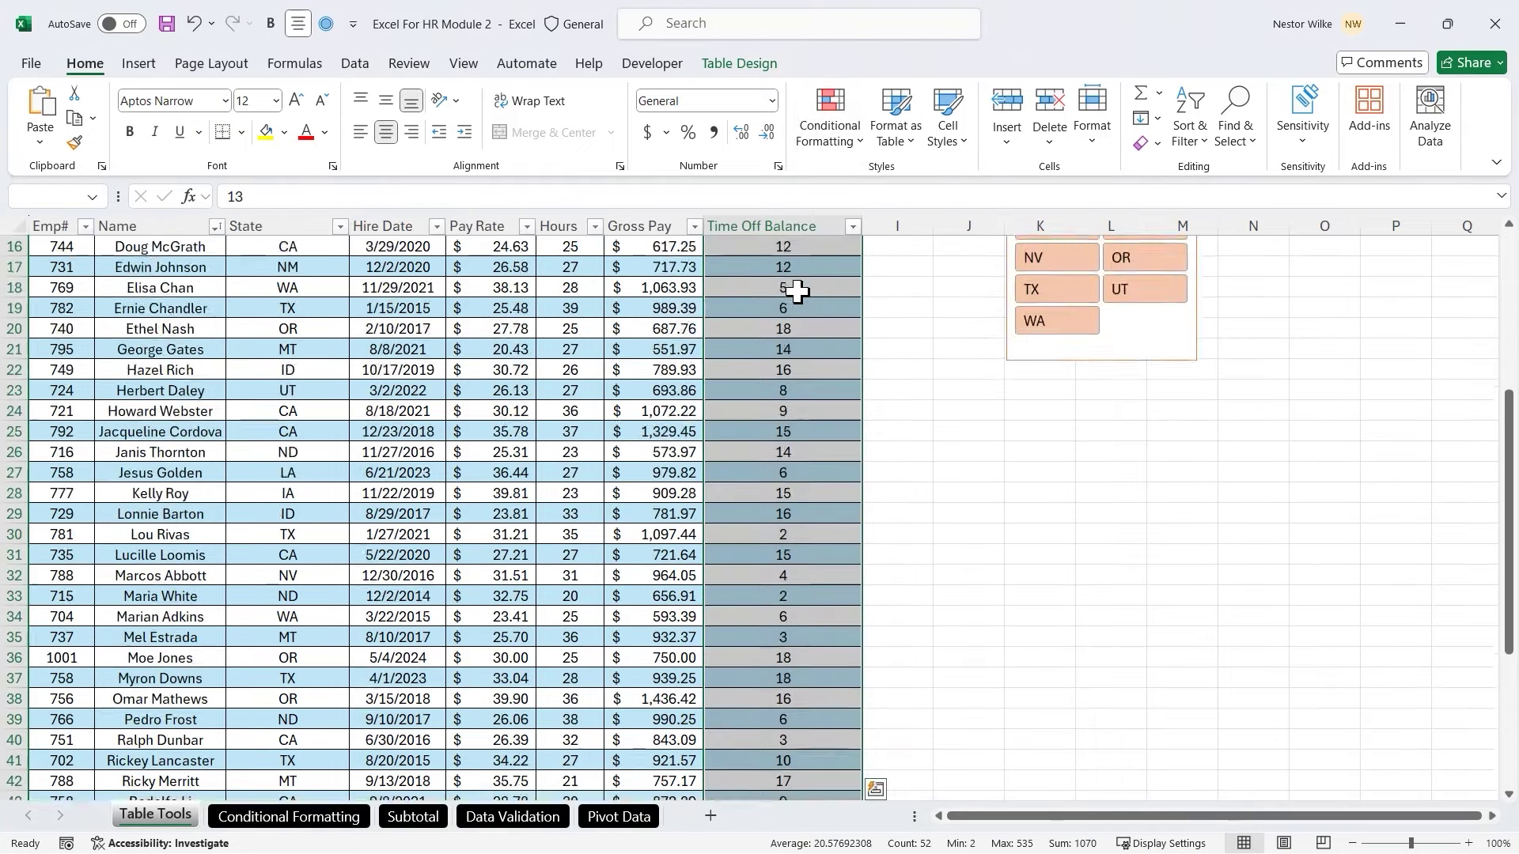
Preview solid blue conditional formatting data bars on the selected Time Off Balance cells without applying them
click(867, 152)
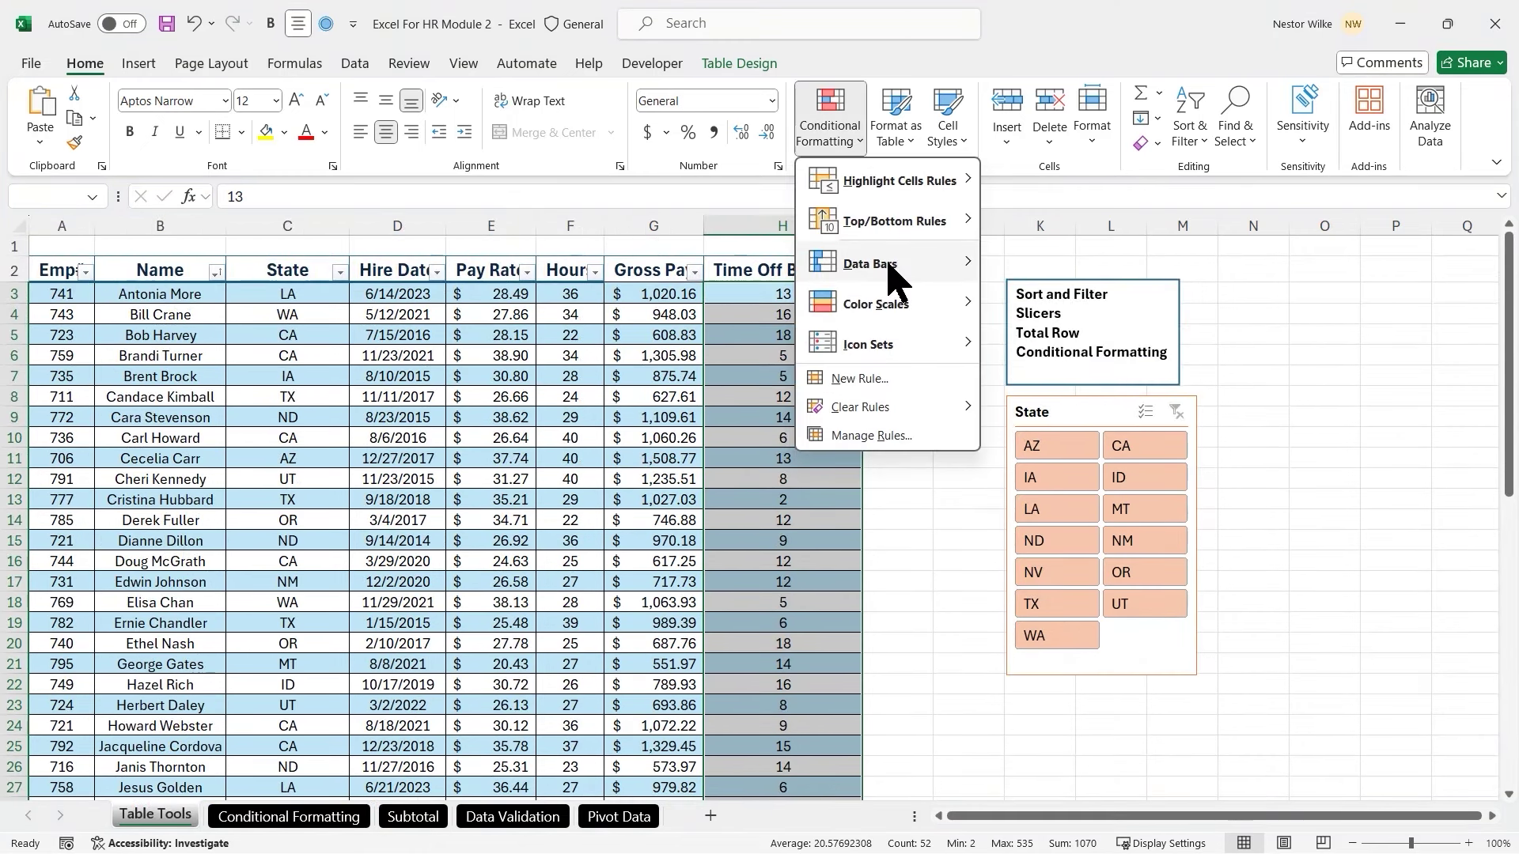
mouse_move(890, 268)
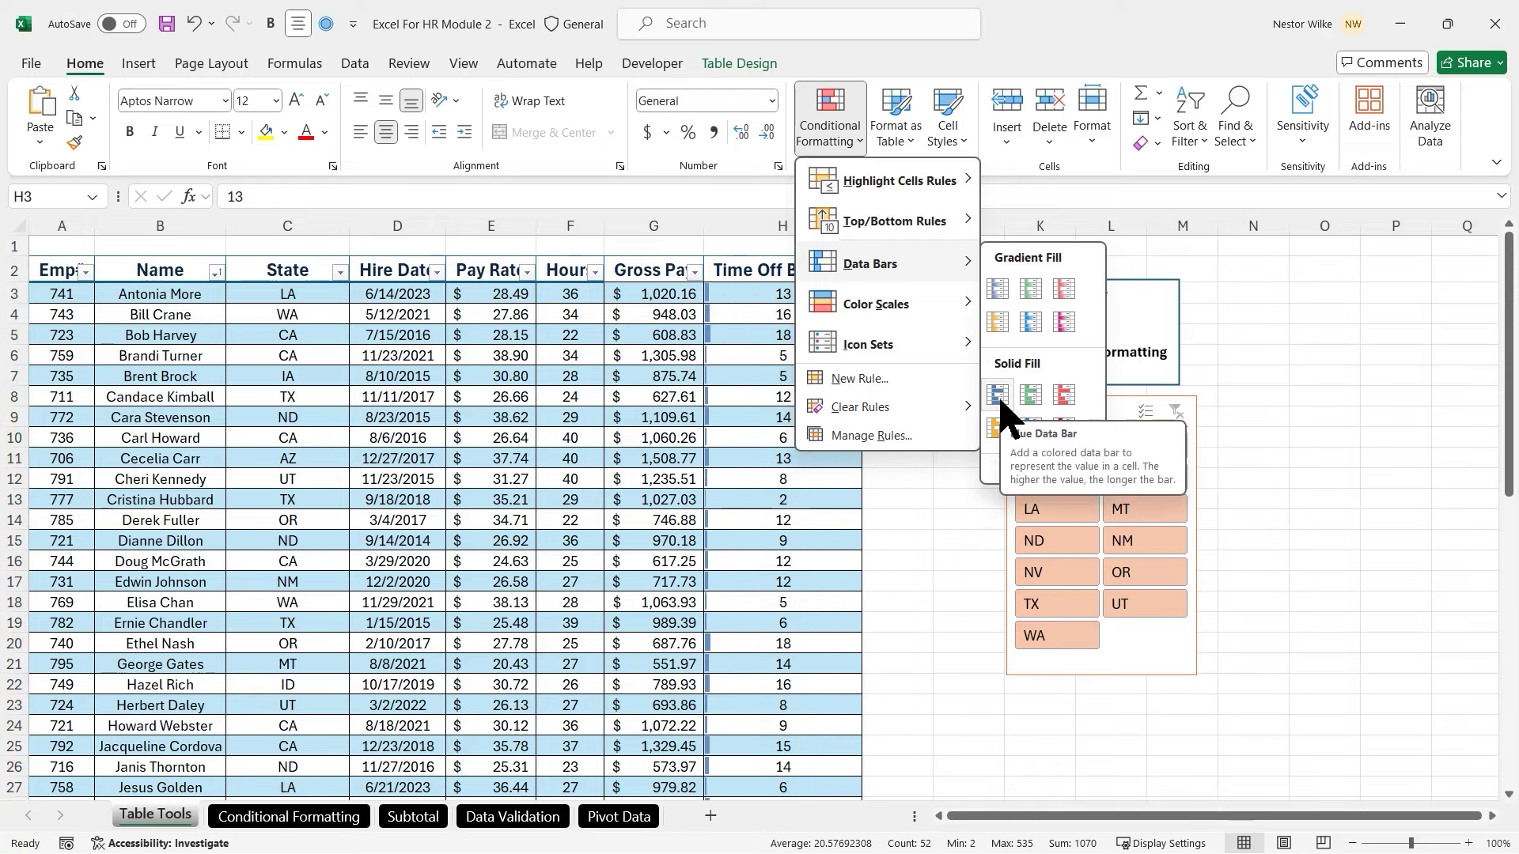
key(Escape)
key(Escape)
Turn off the table's total row
click(759, 63)
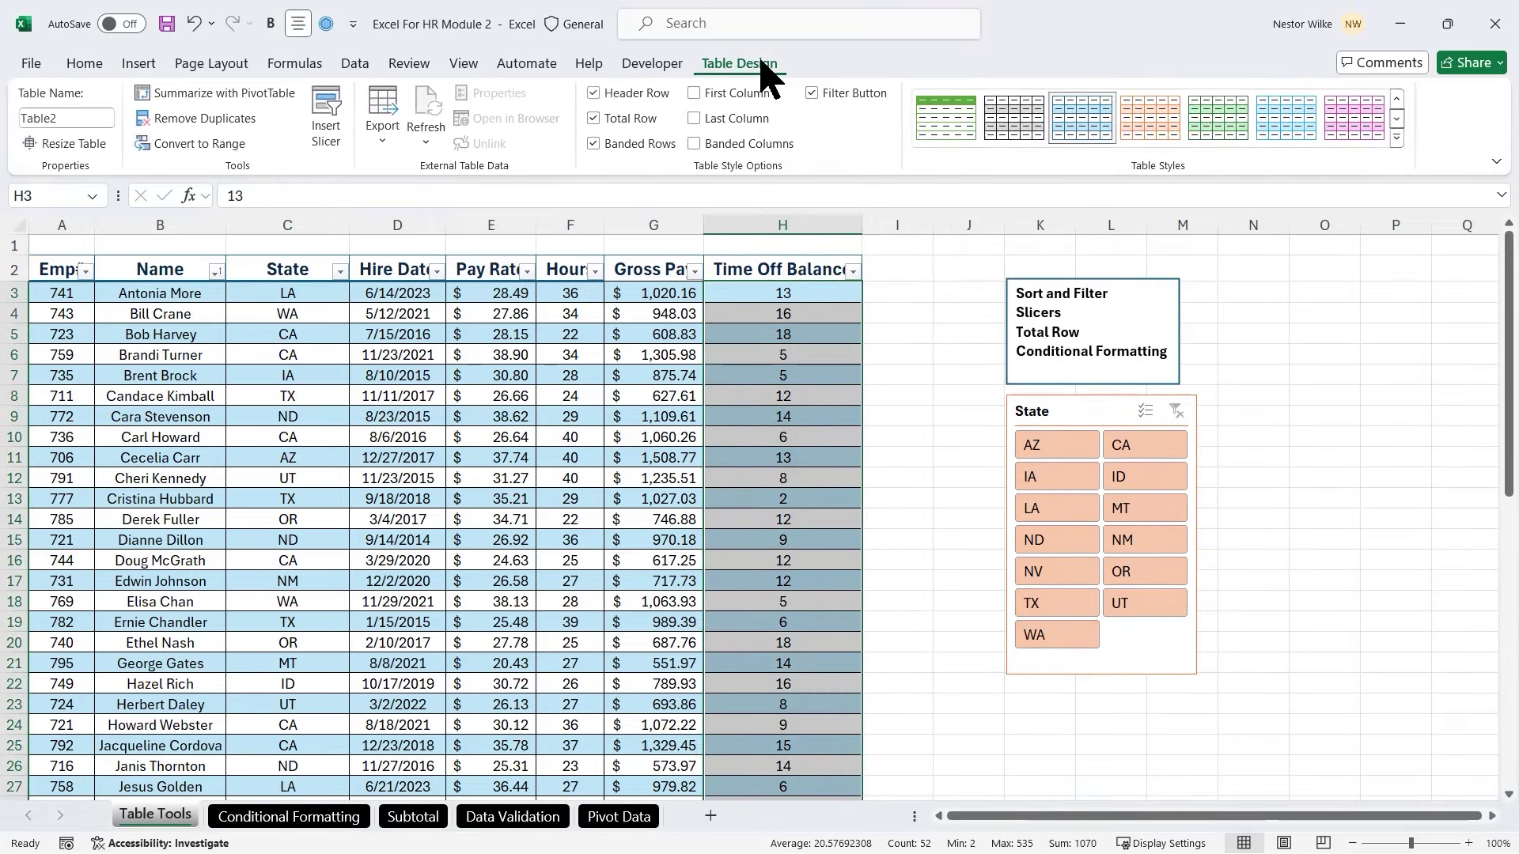
click(632, 120)
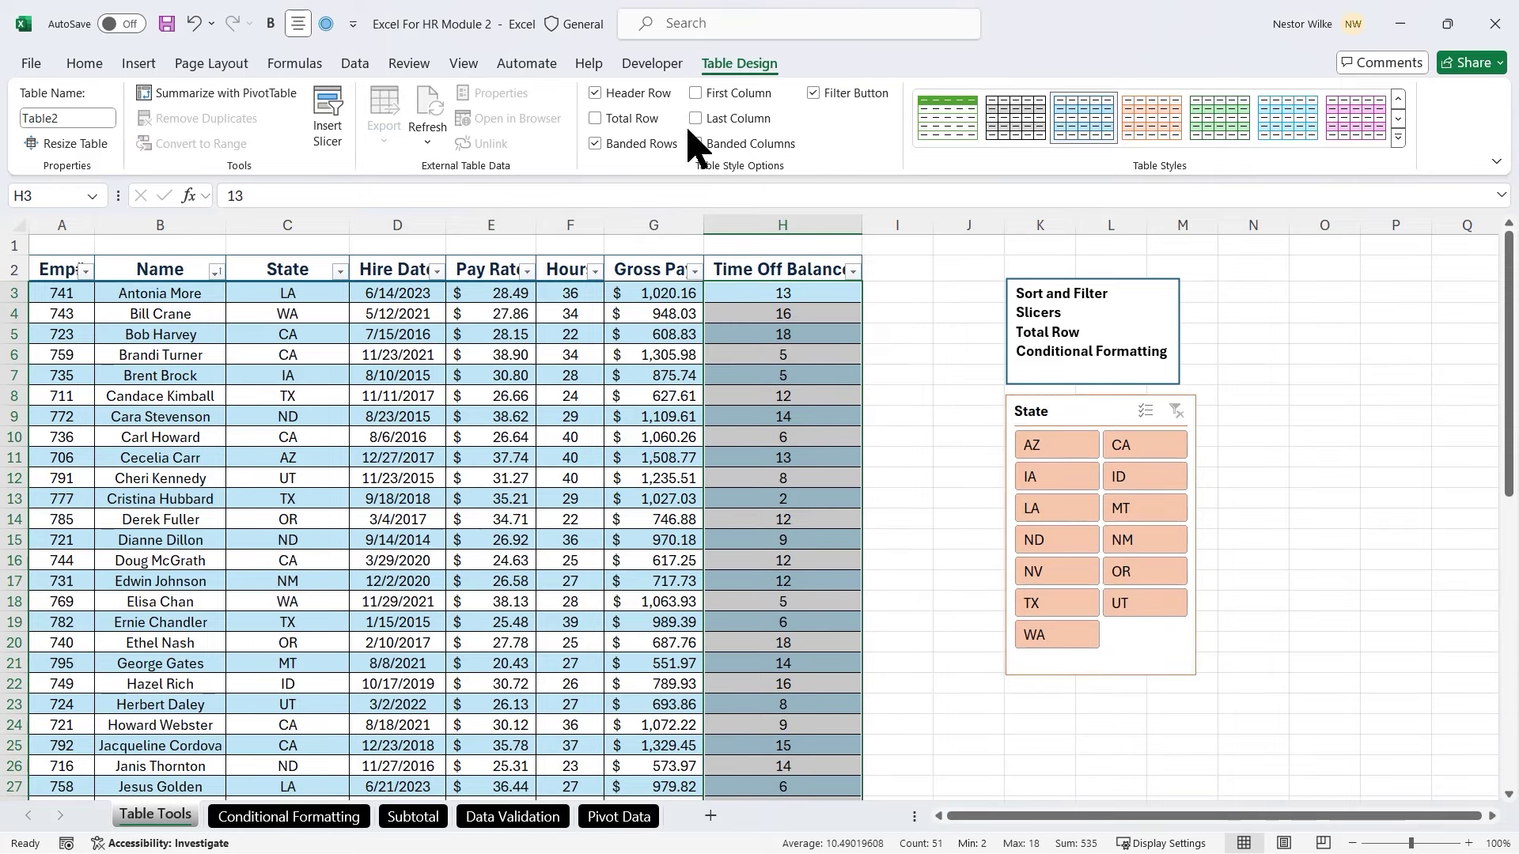
Apply a green-yellow-red color scale to the Time Off Balance values, with green for the highest balances
click(86, 65)
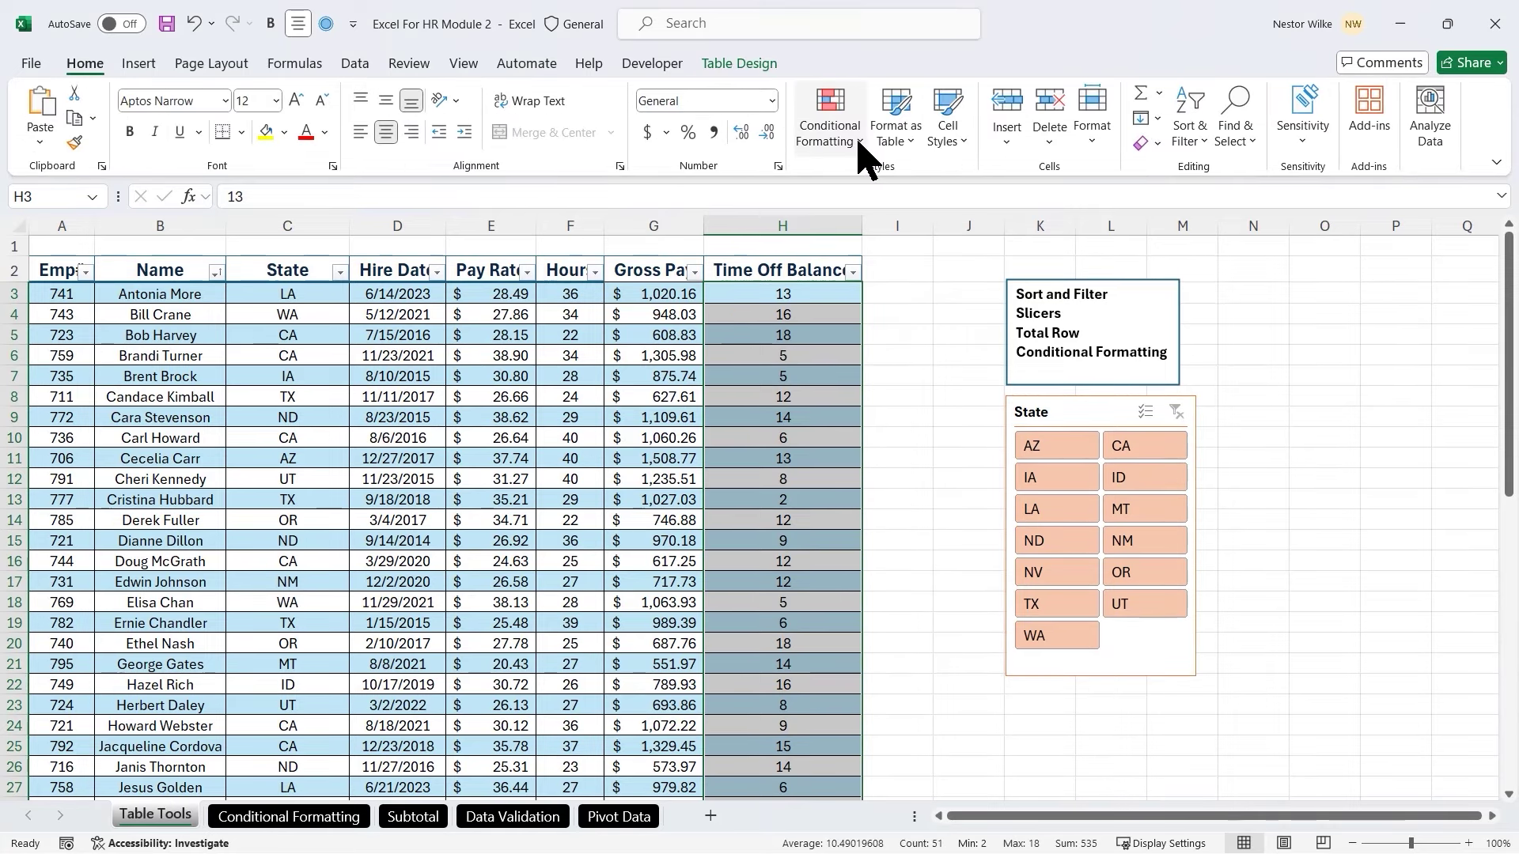
click(859, 143)
mouse_move(959, 277)
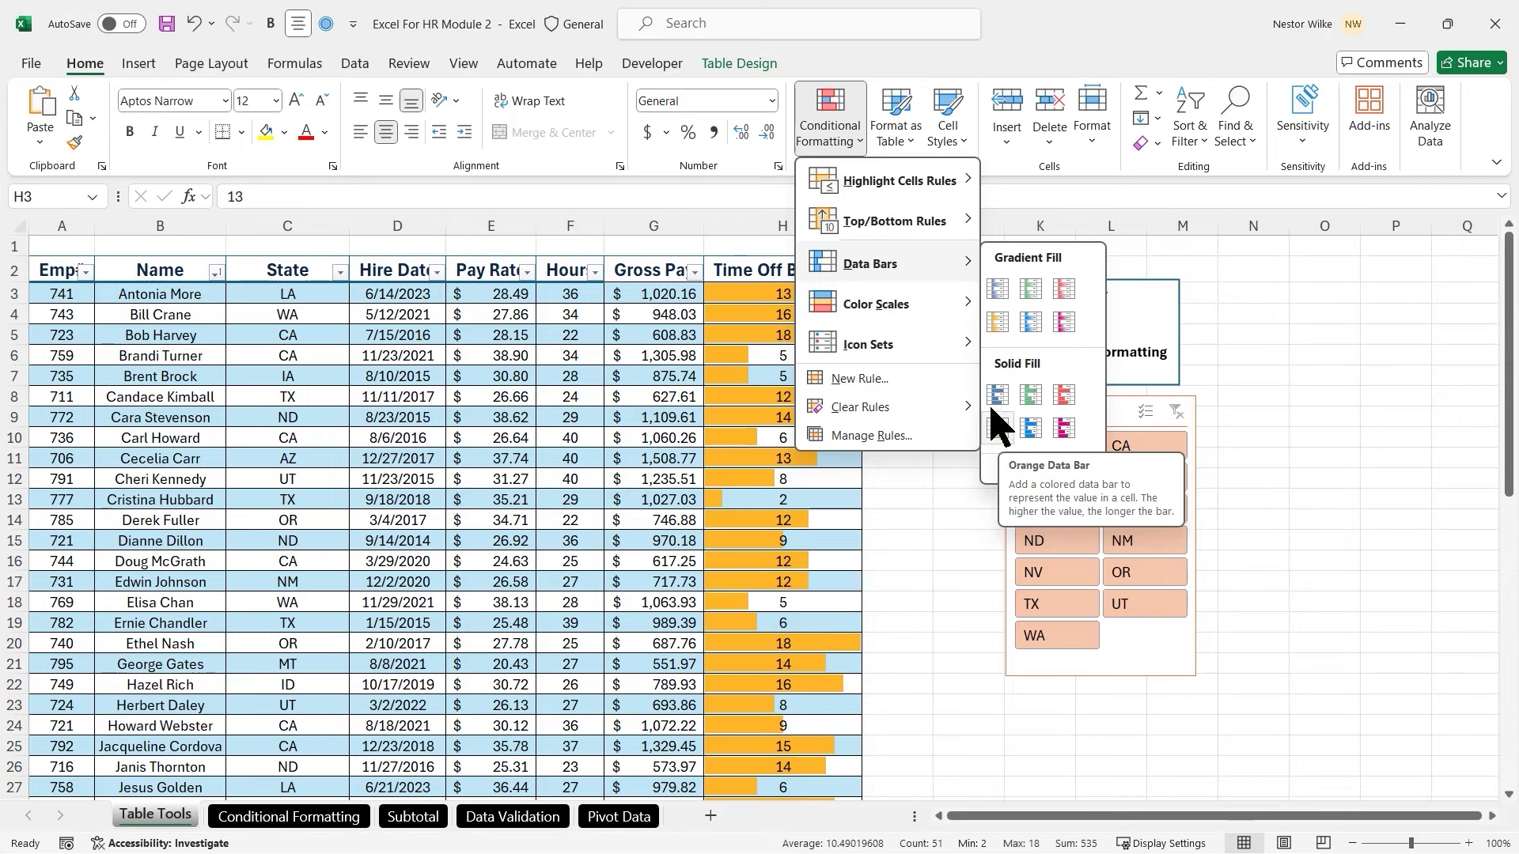
mouse_move(959, 306)
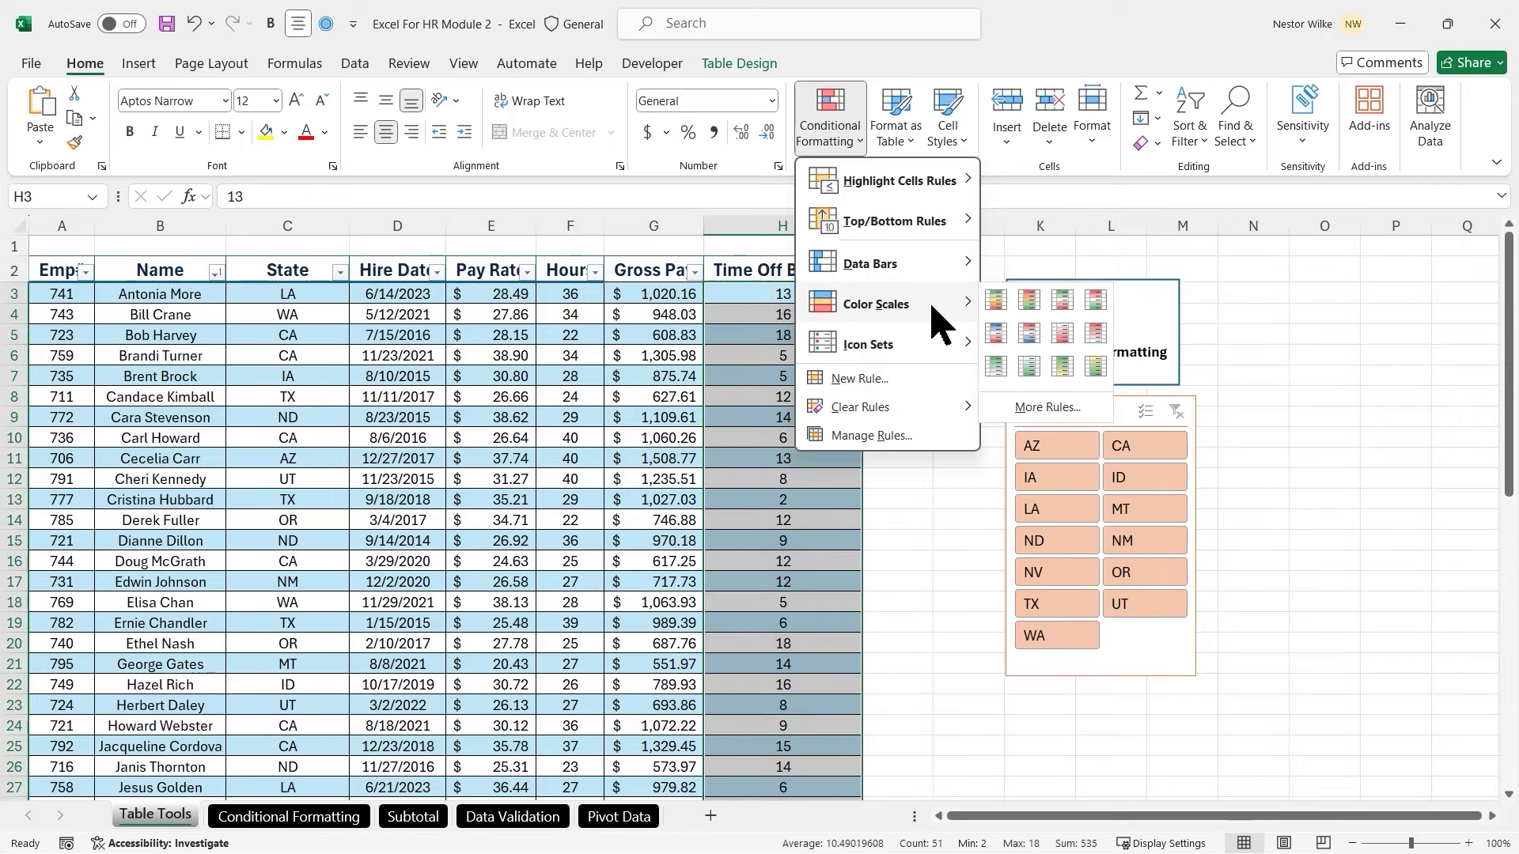
click(999, 301)
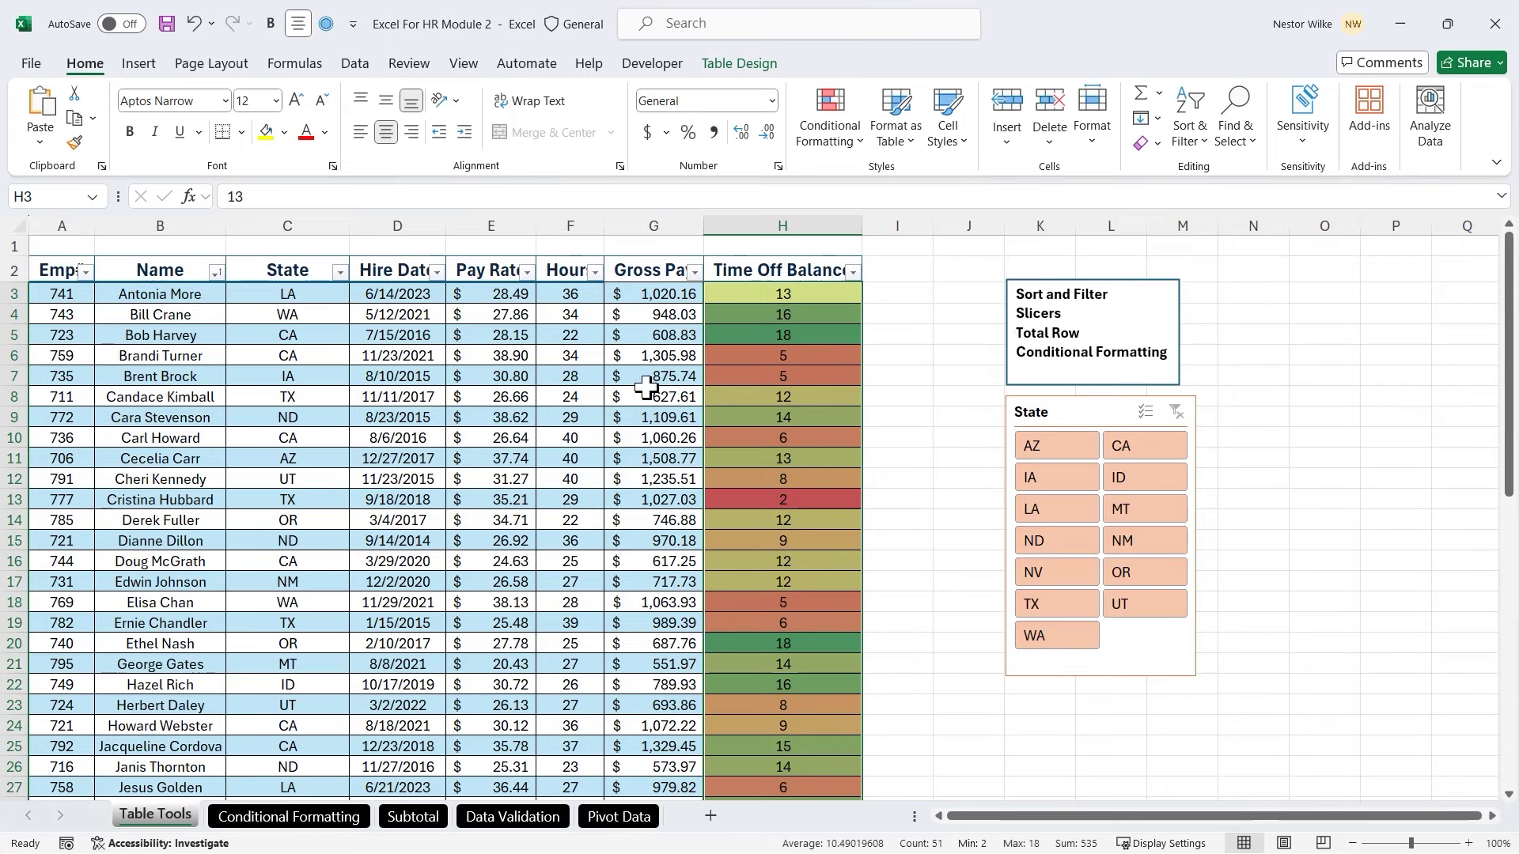
click(668, 375)
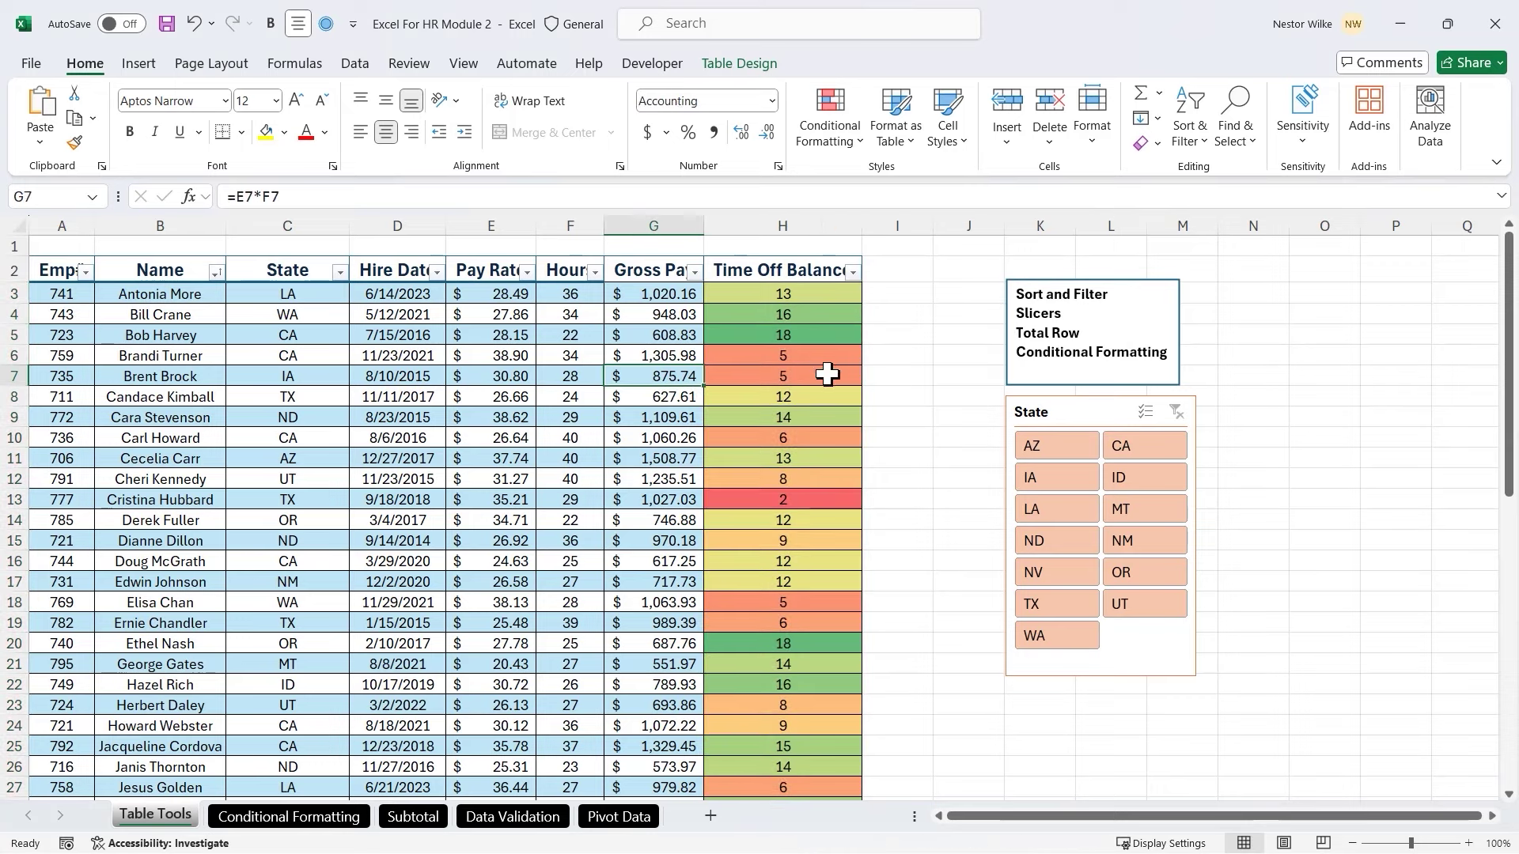
Compare the color scale shading of the high Time Off Balance values with the low value in H13
click(823, 336)
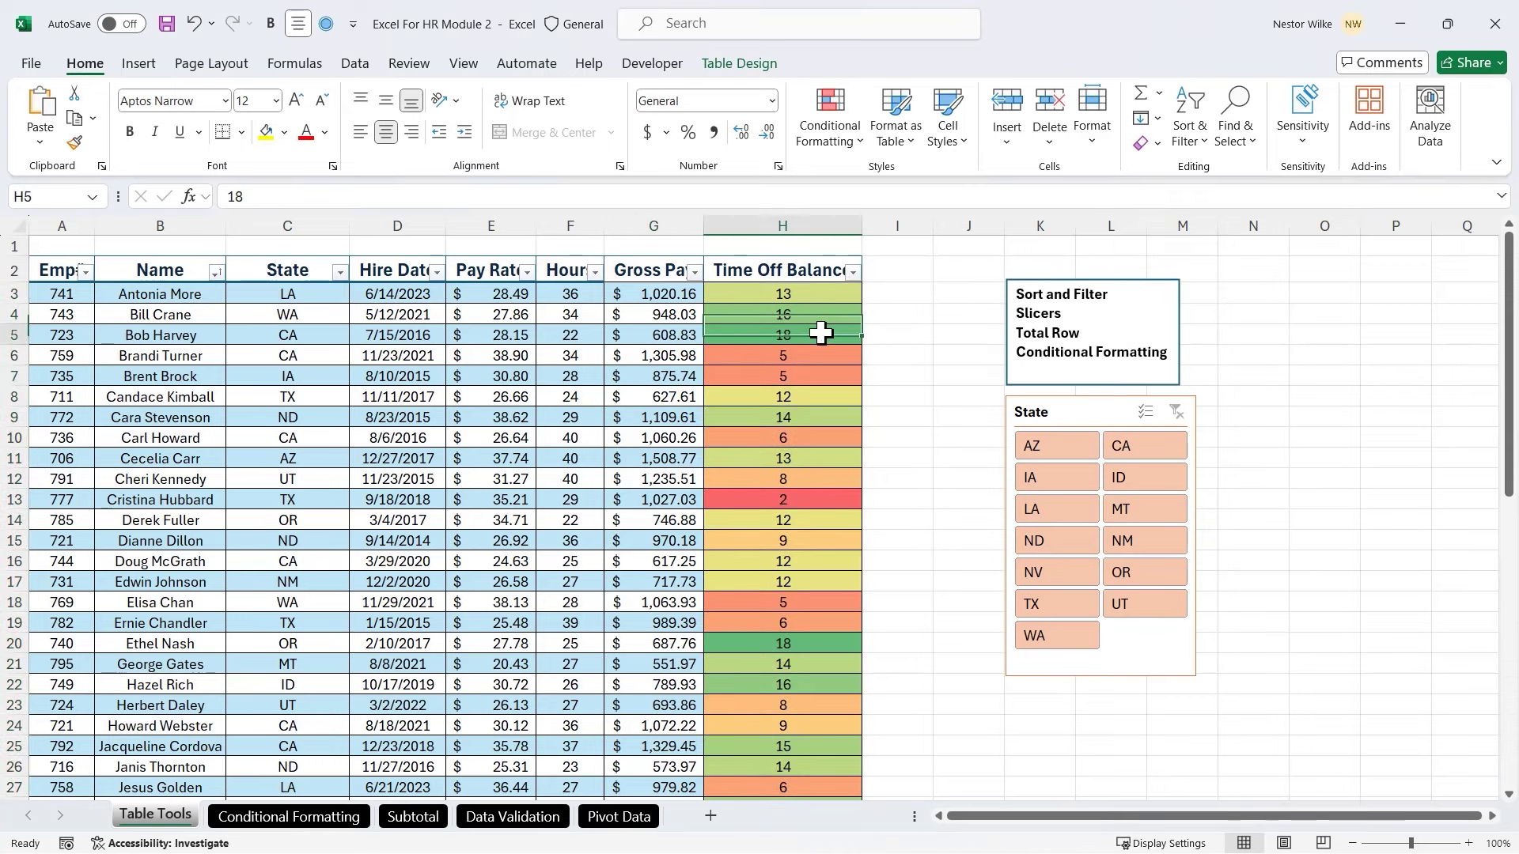
click(783, 643)
click(783, 684)
click(783, 749)
click(785, 768)
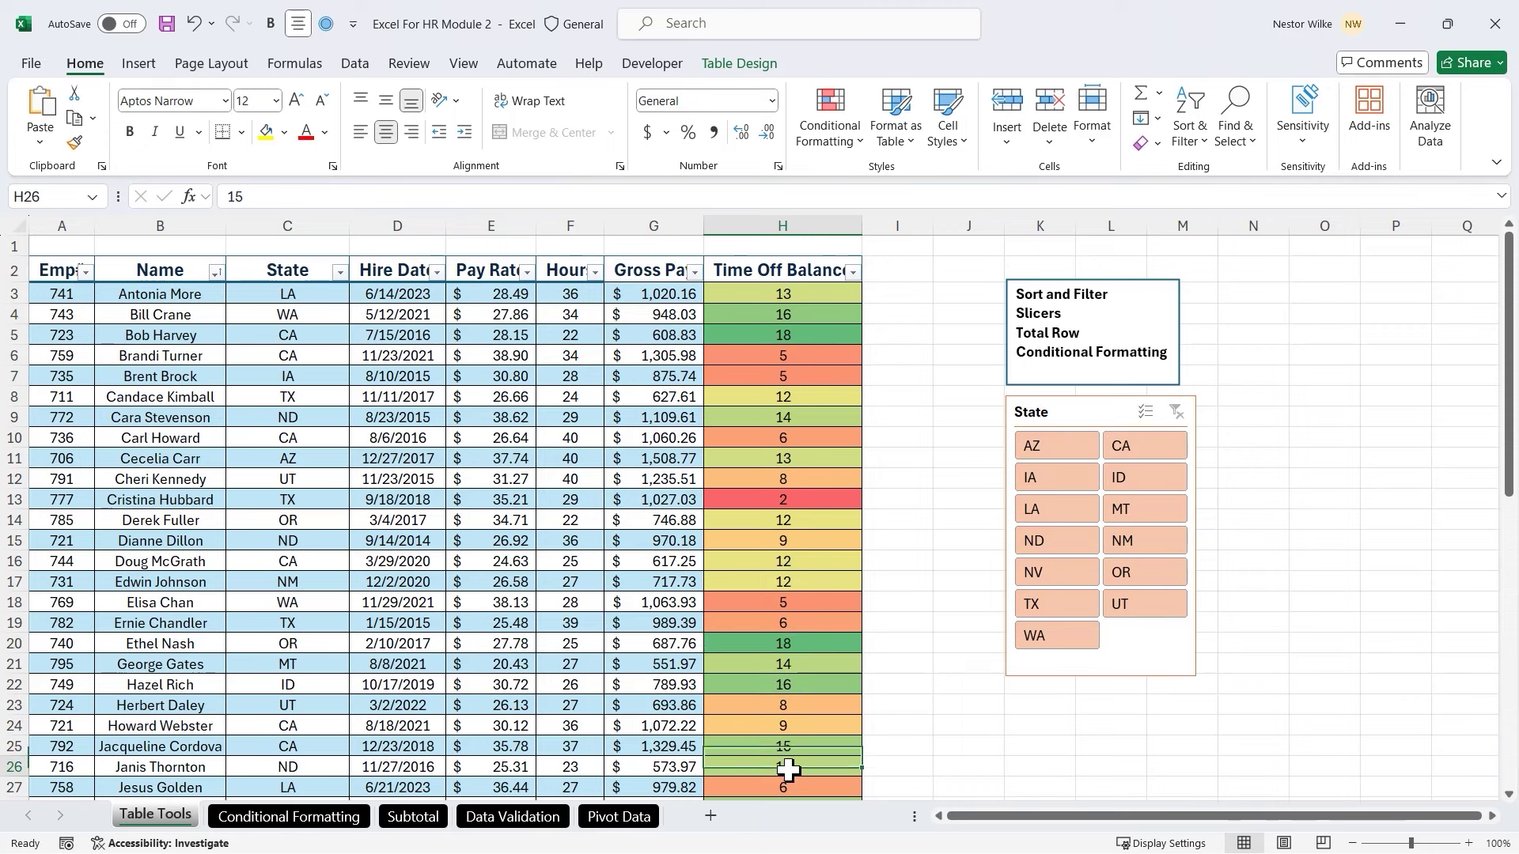
click(796, 497)
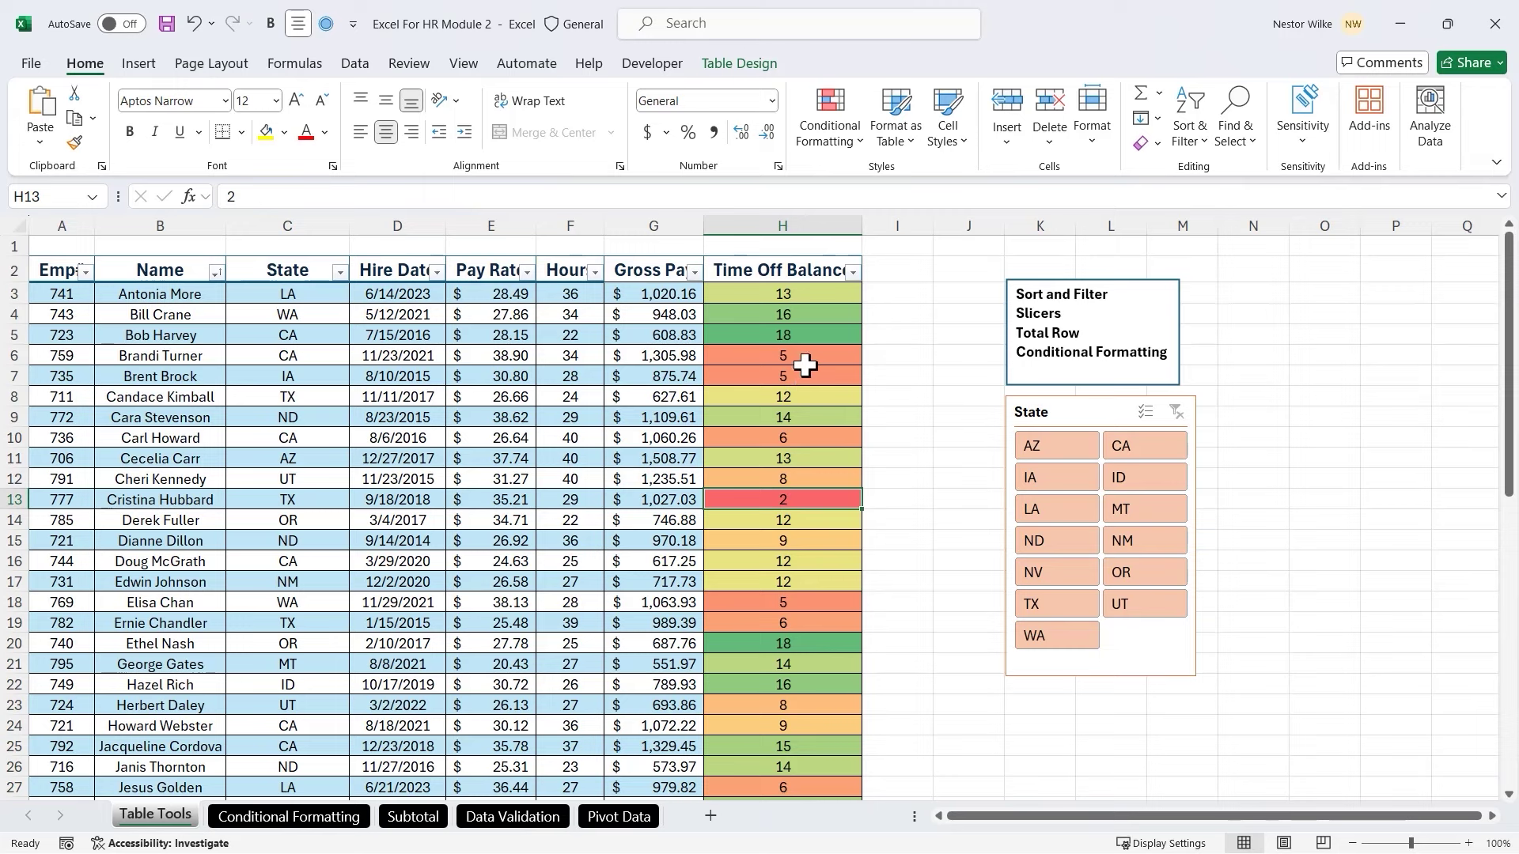
Sort the table by the orange-red cell color in the Time Off Balance column and review the new order
click(853, 273)
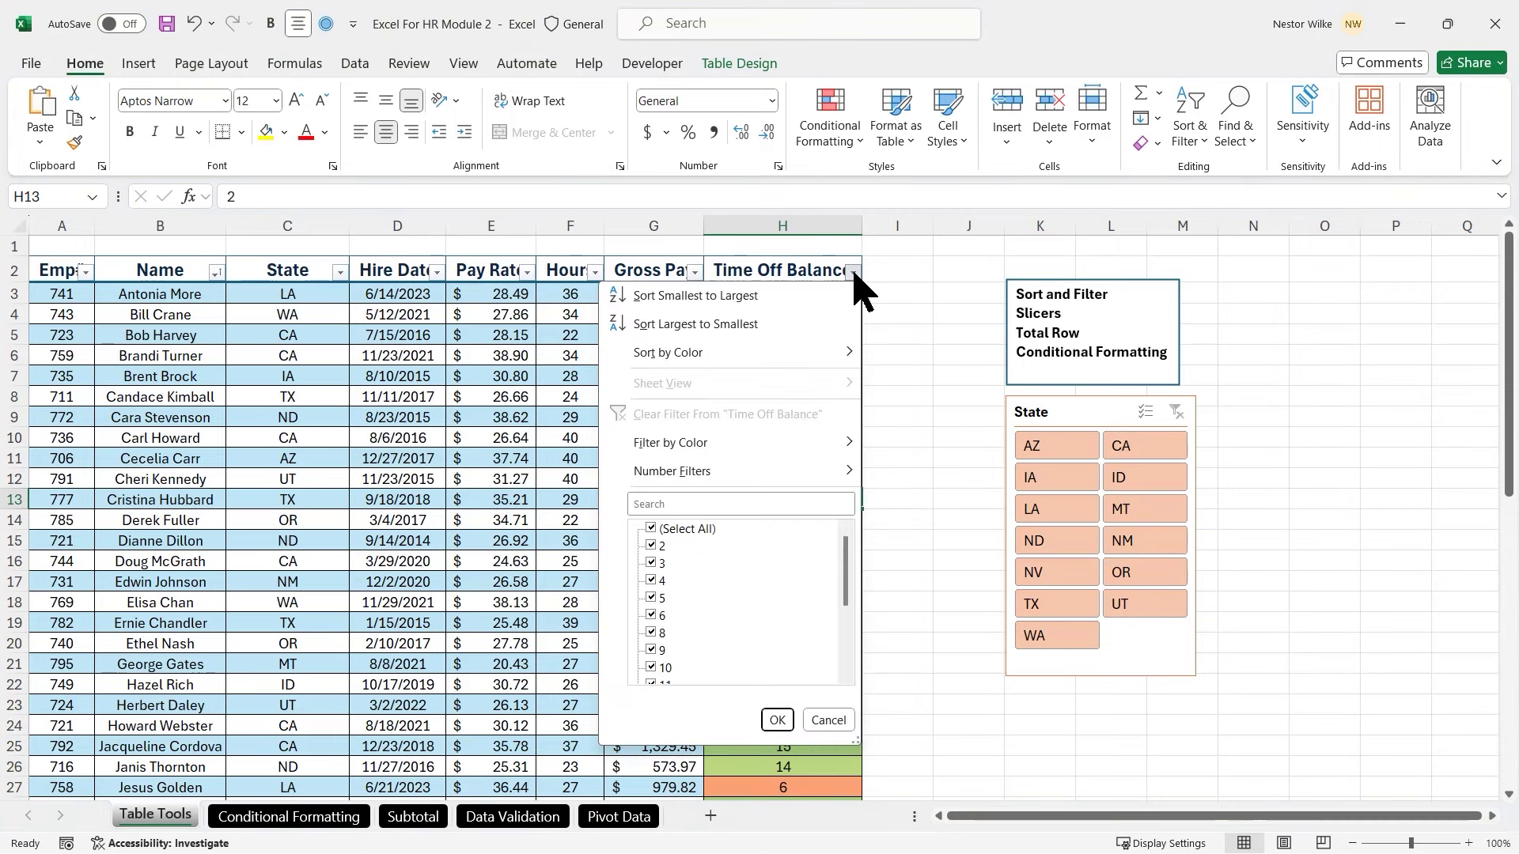
mouse_move(837, 352)
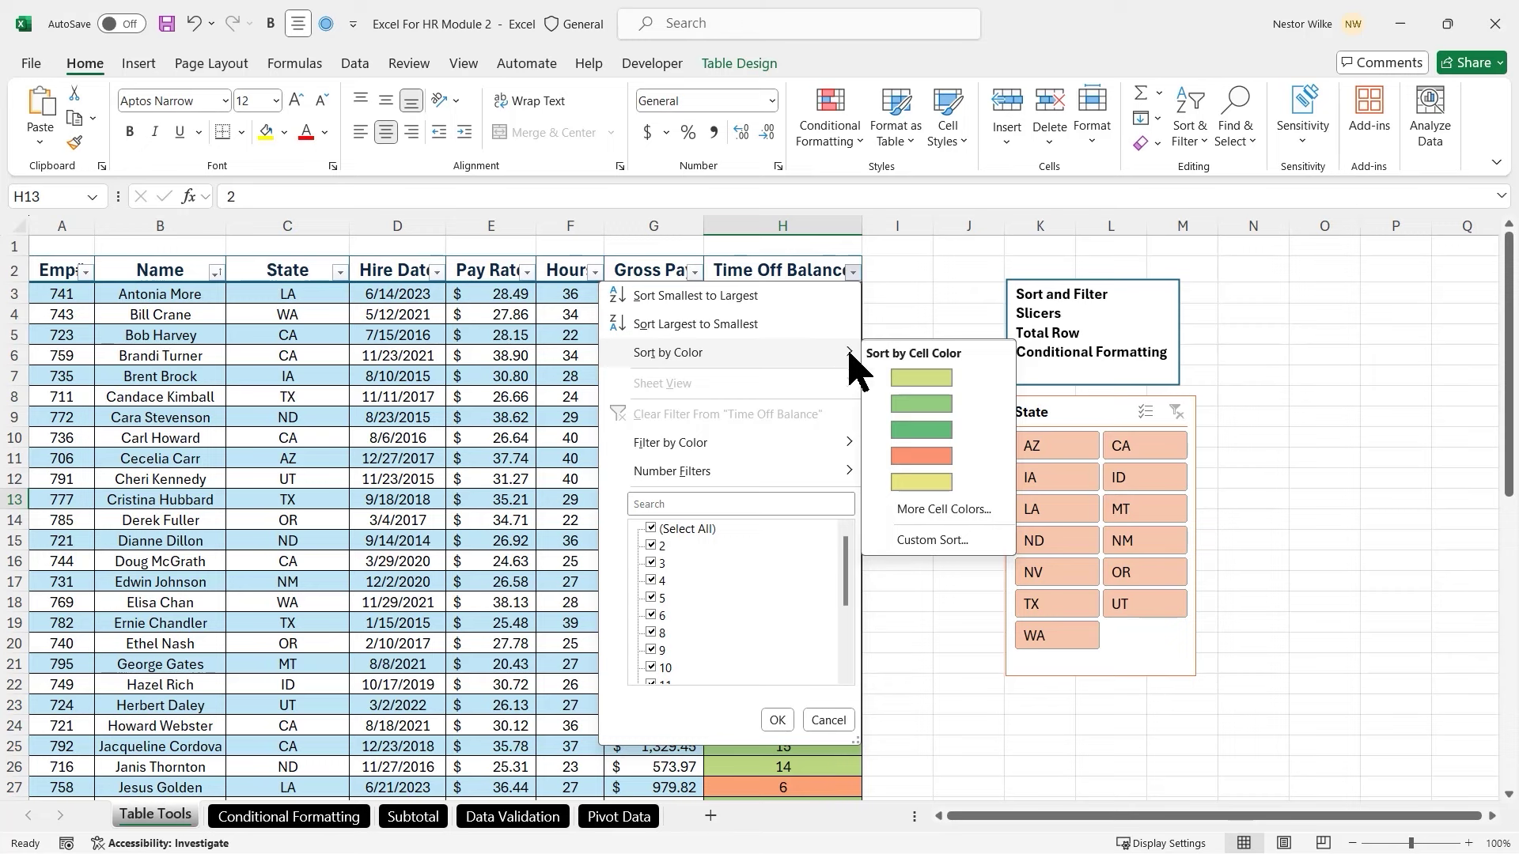
click(922, 457)
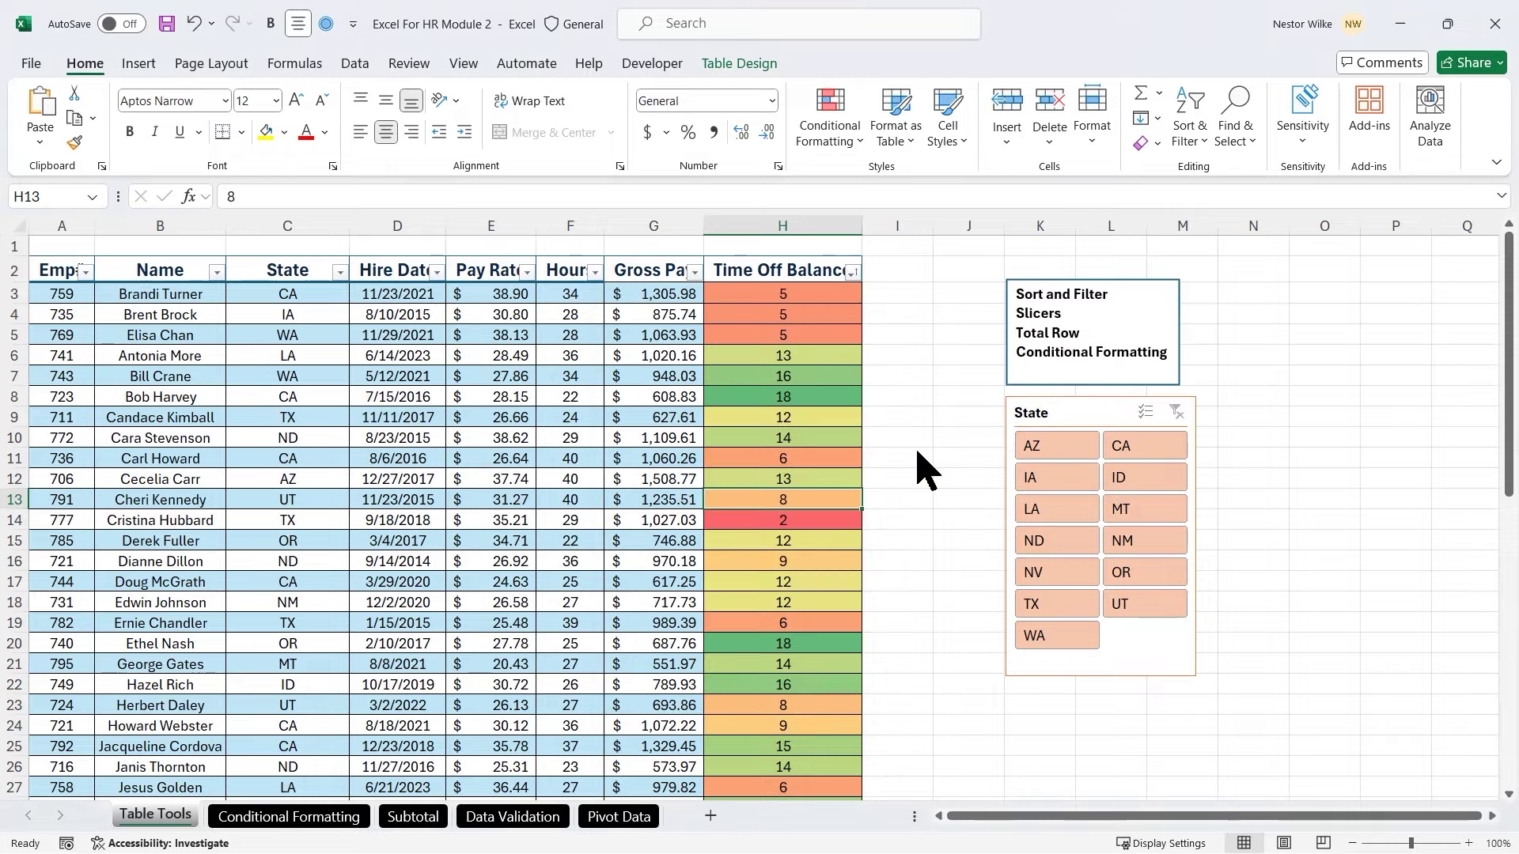
scroll(835, 362, down, 11)
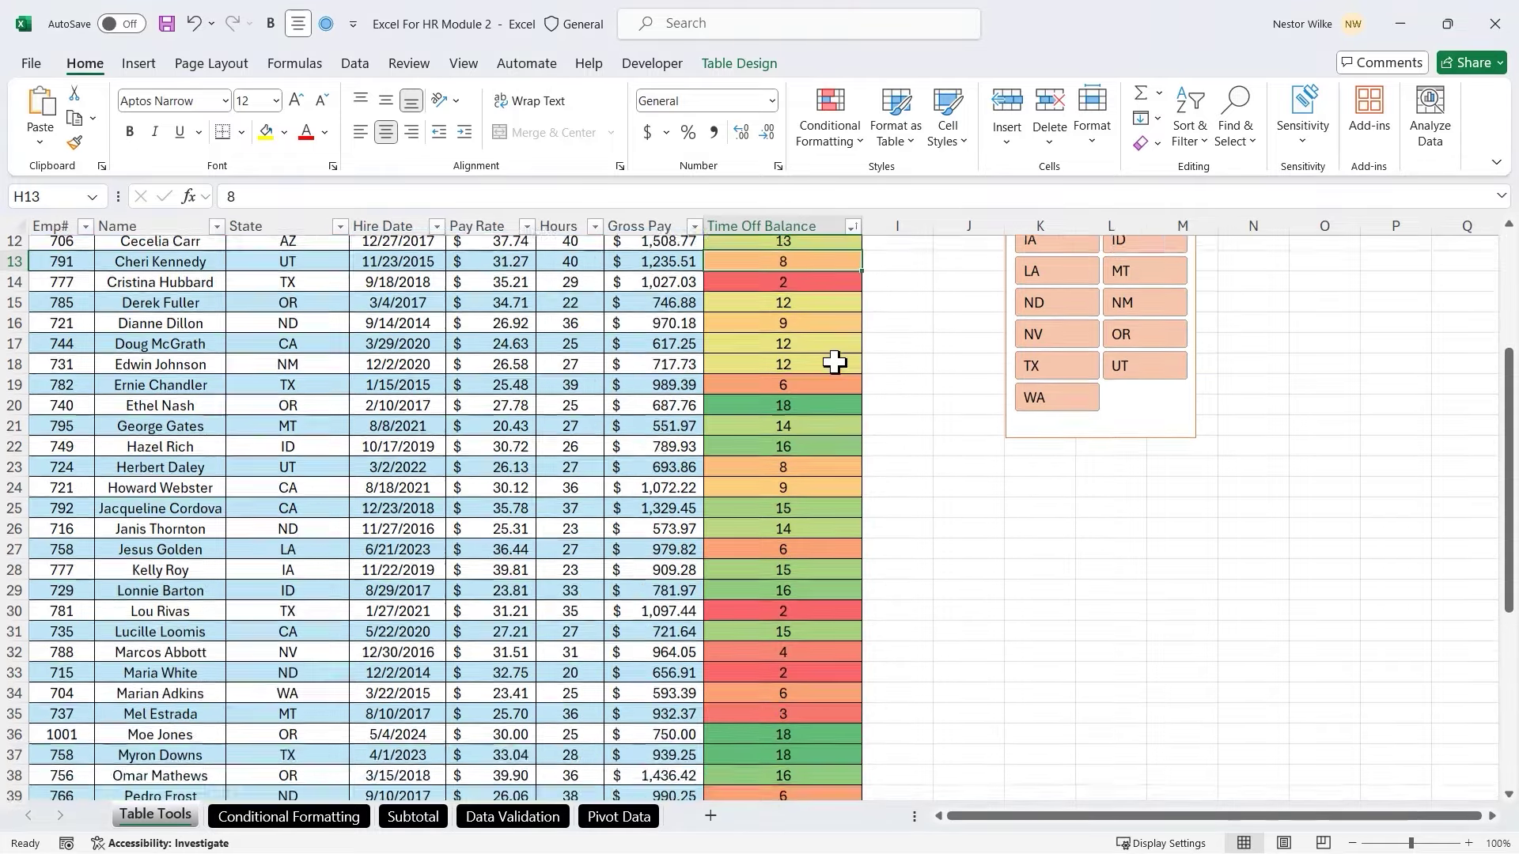
scroll(835, 362, up, 12)
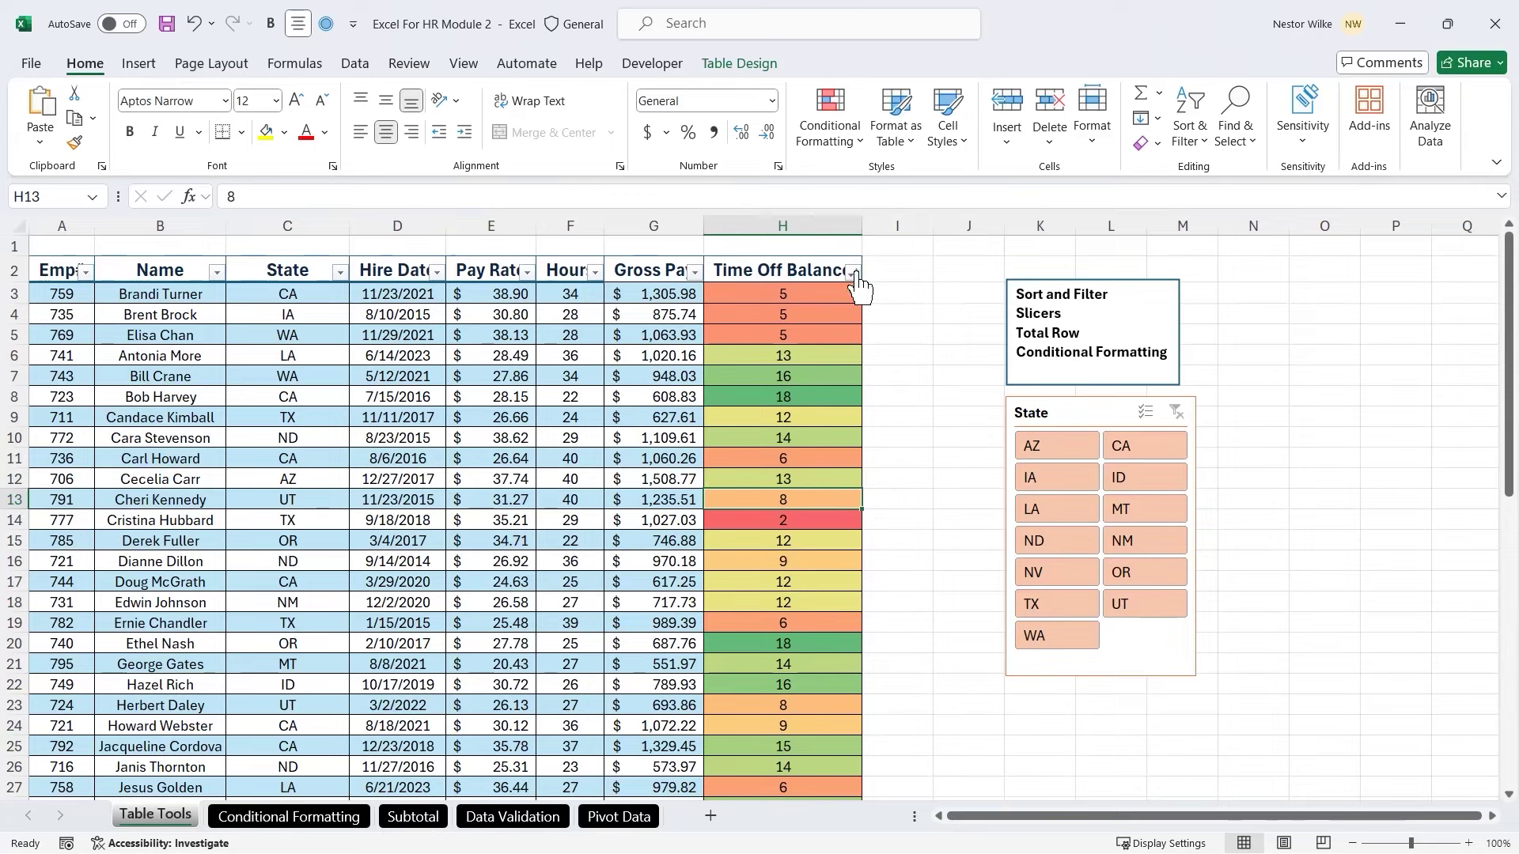
Filter the Time Off Balance column by the darkest green cell color
click(853, 272)
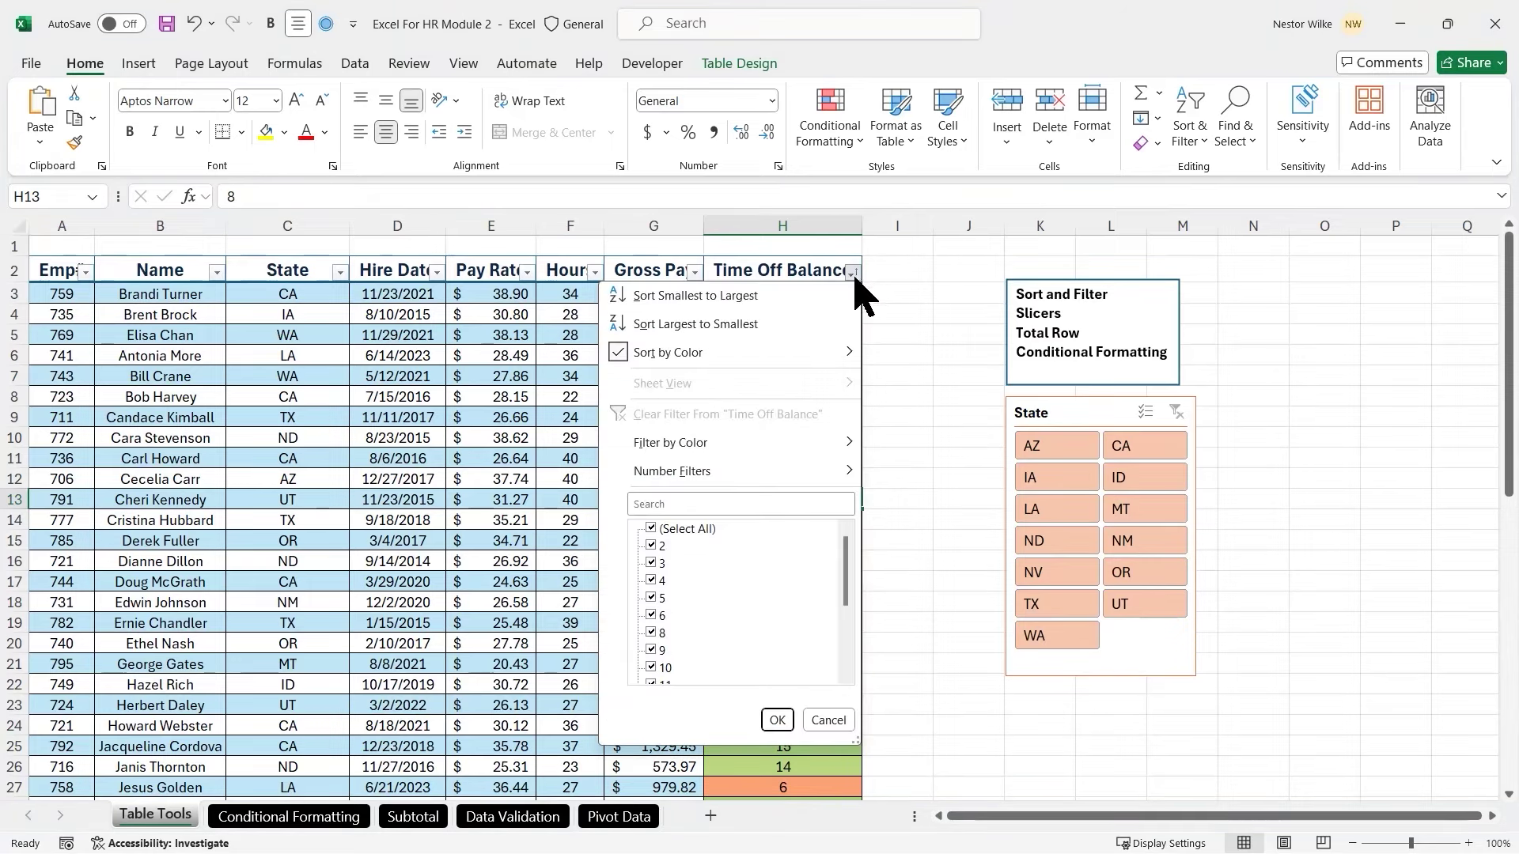
mouse_move(832, 449)
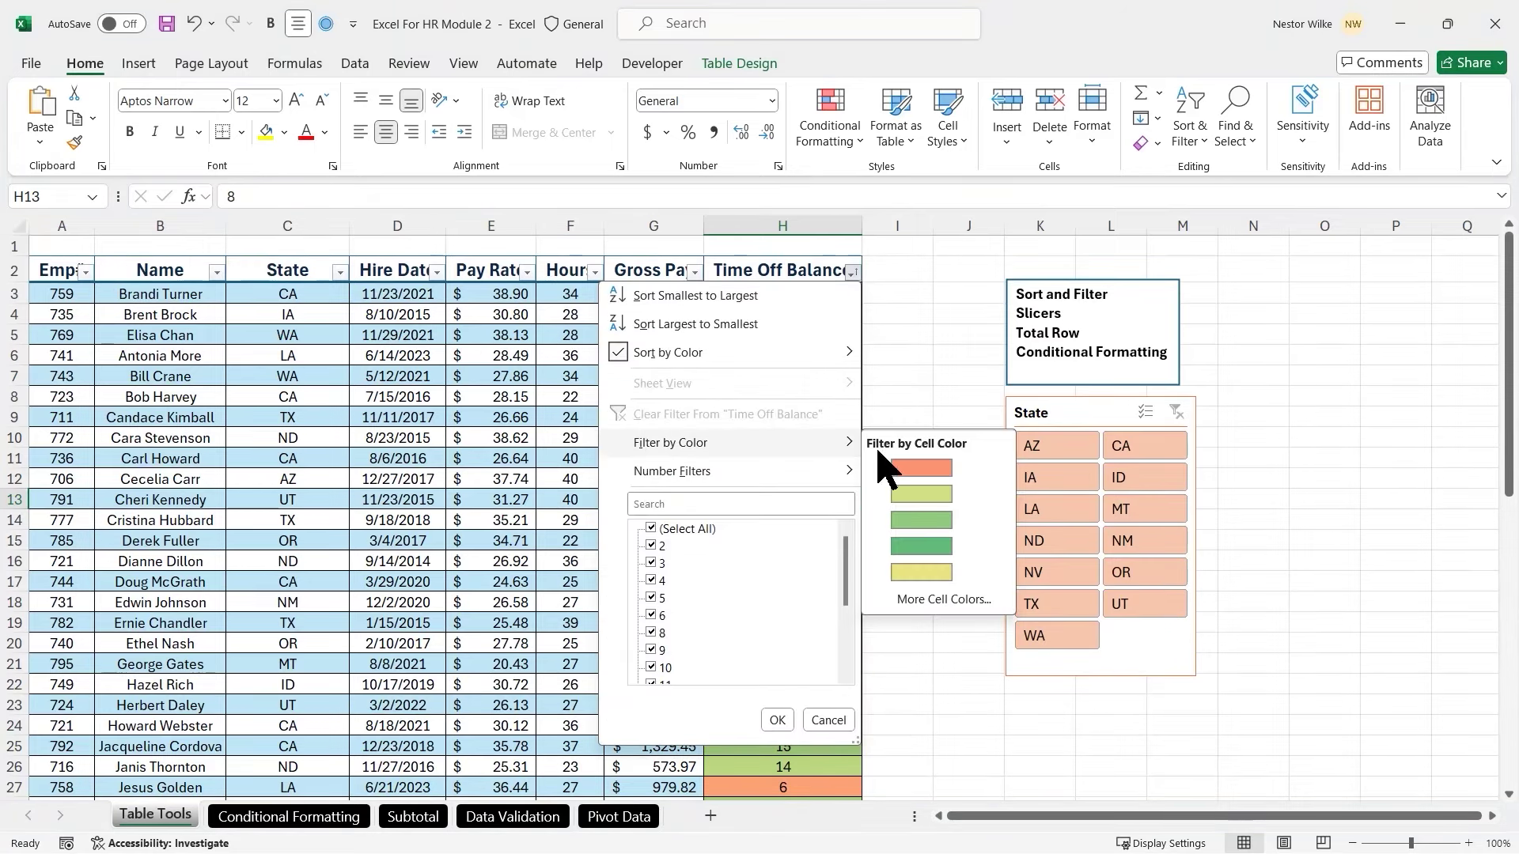
click(922, 546)
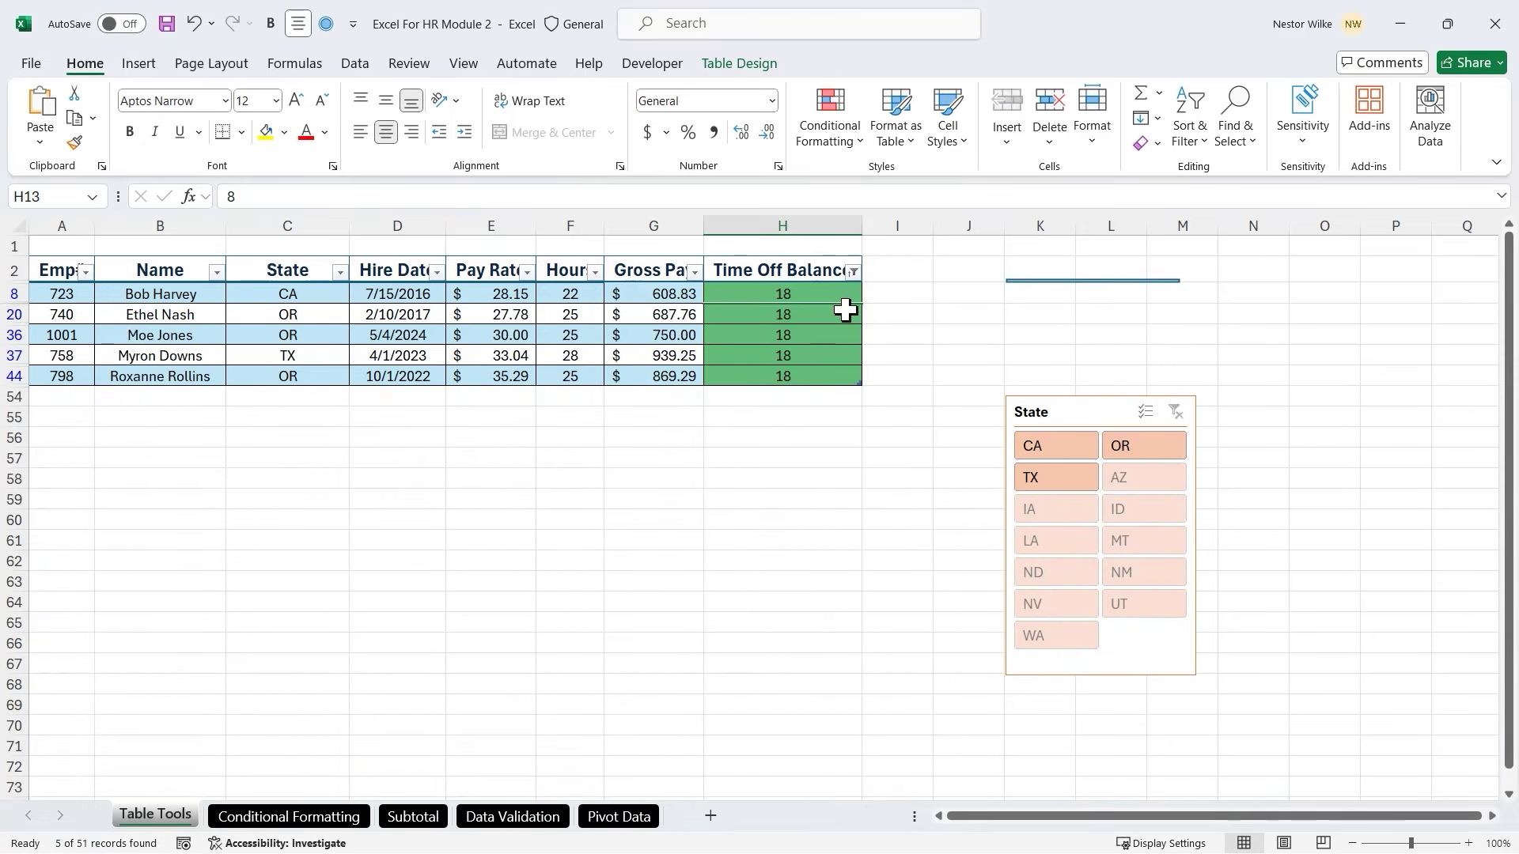
Switch the Time Off Balance color filter to the yellow cell color
click(854, 274)
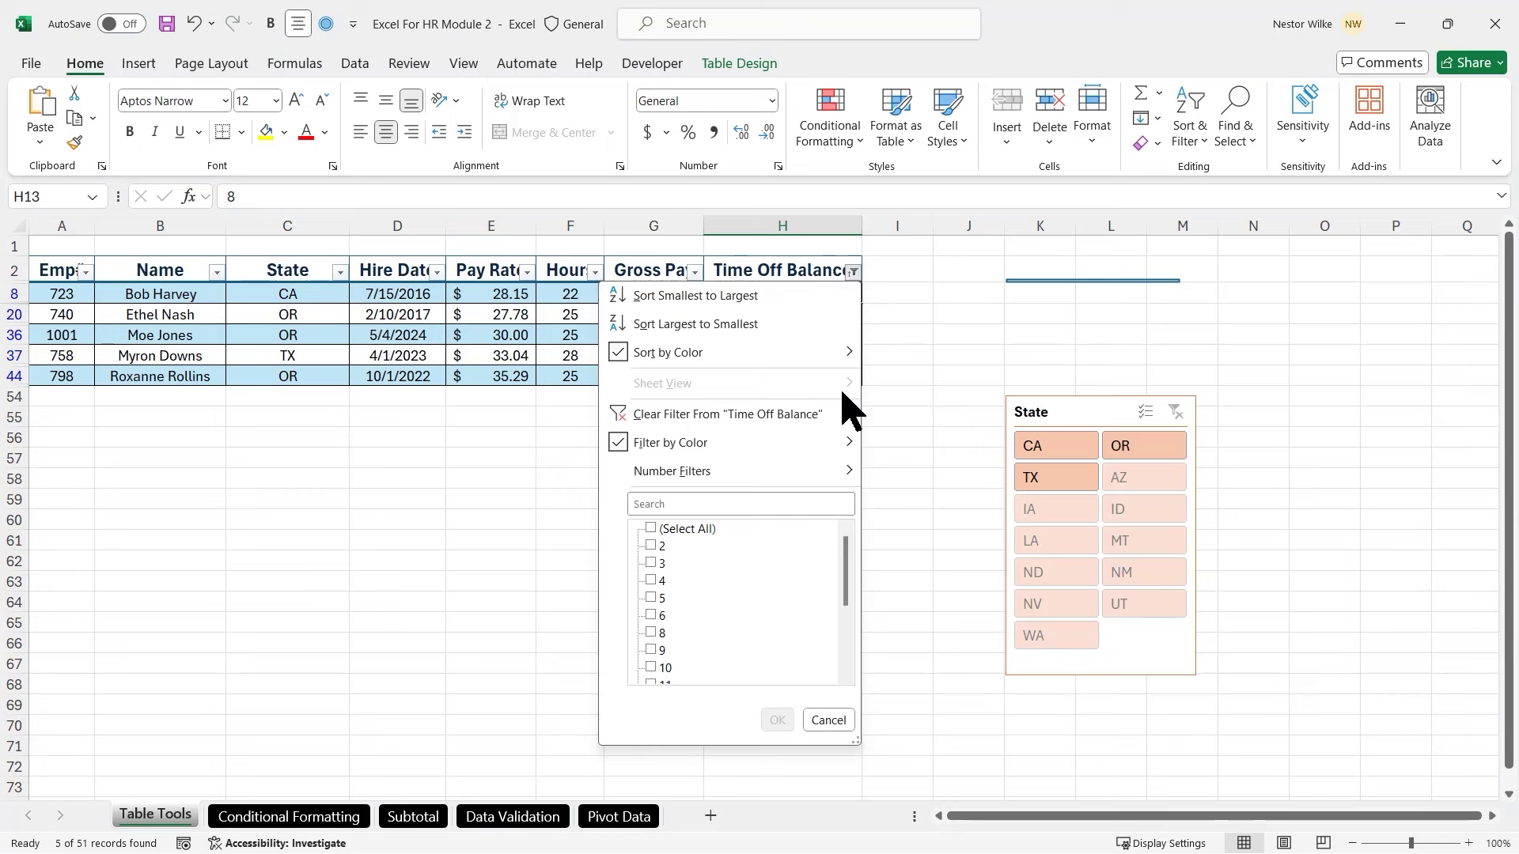
mouse_move(835, 443)
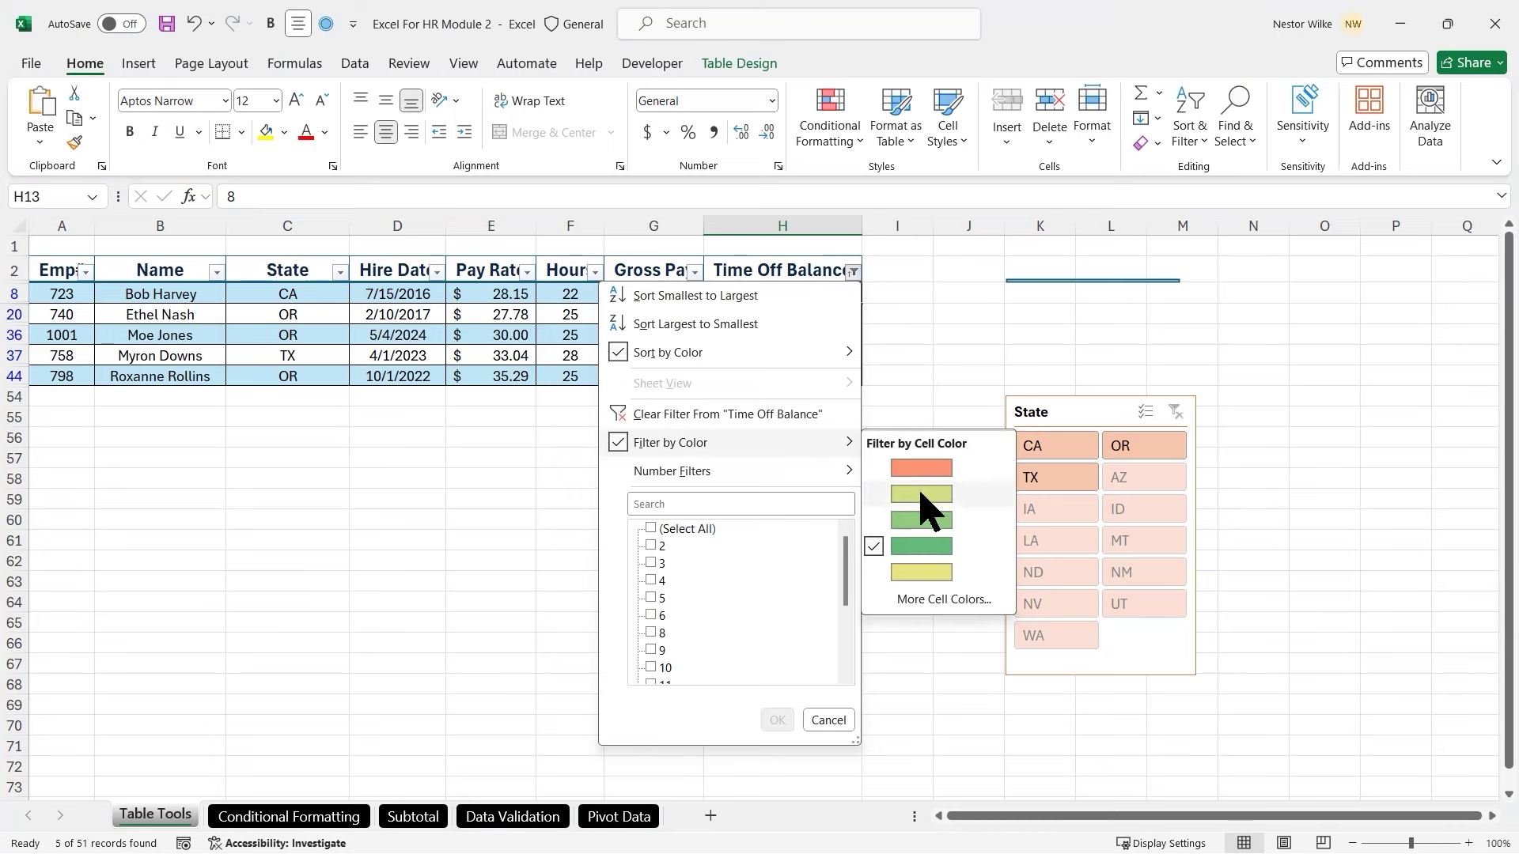
click(921, 573)
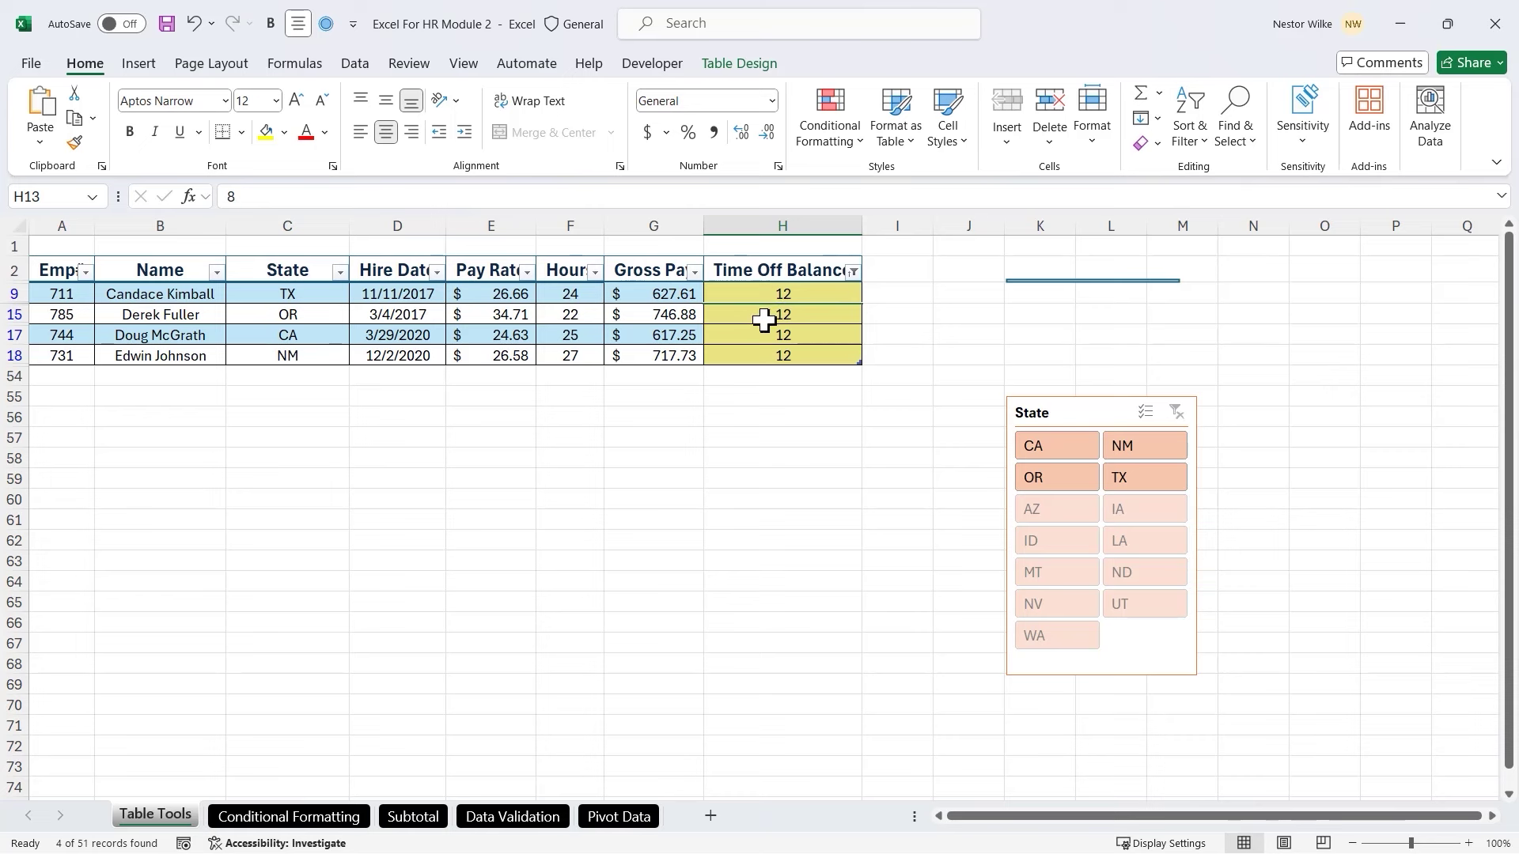
Clear the color filter from the Time Off Balance column
click(854, 272)
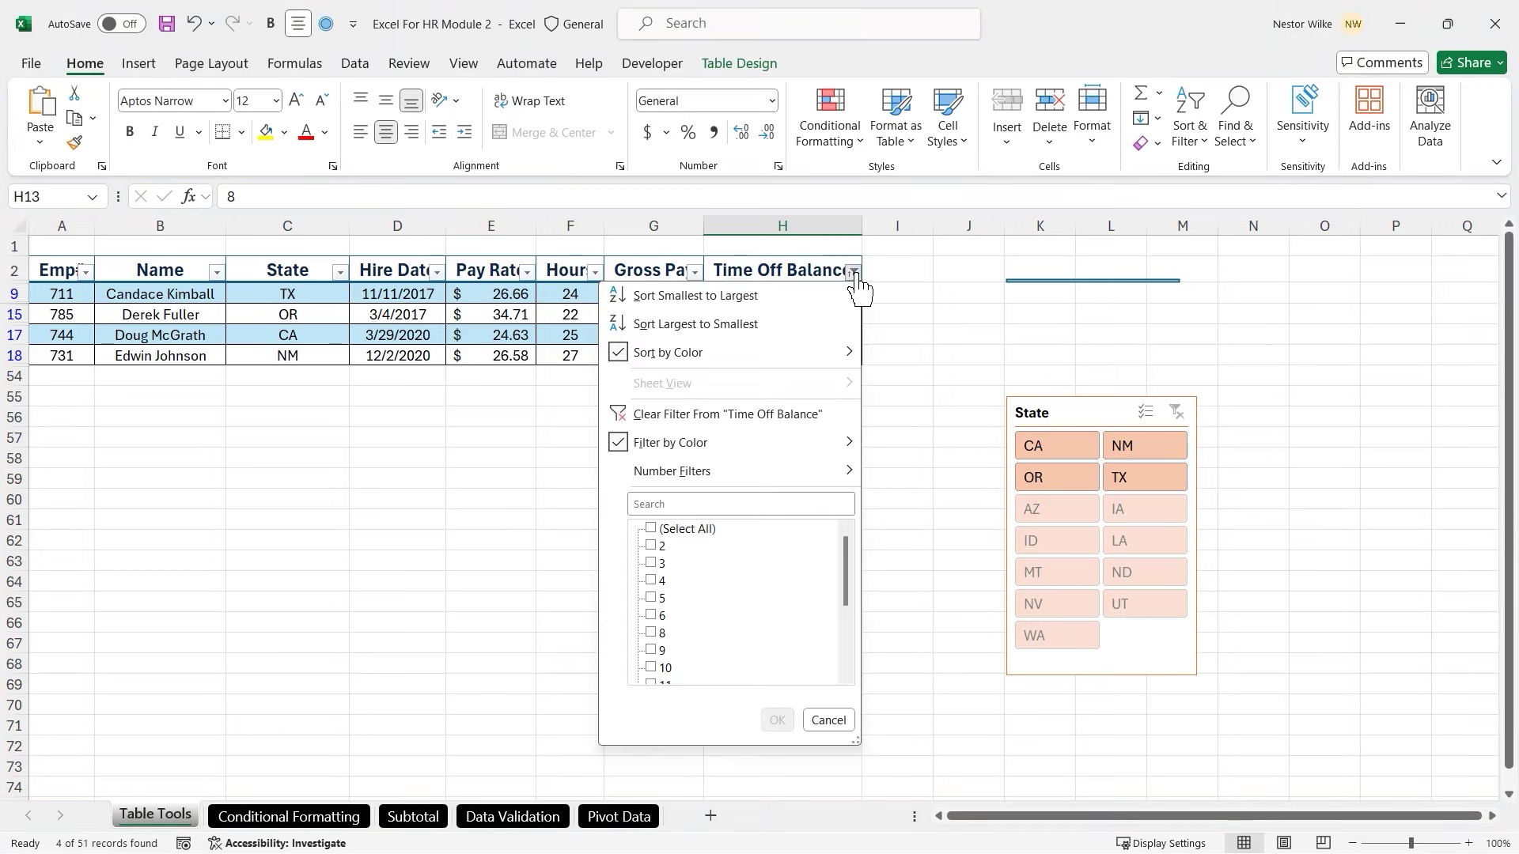
click(738, 411)
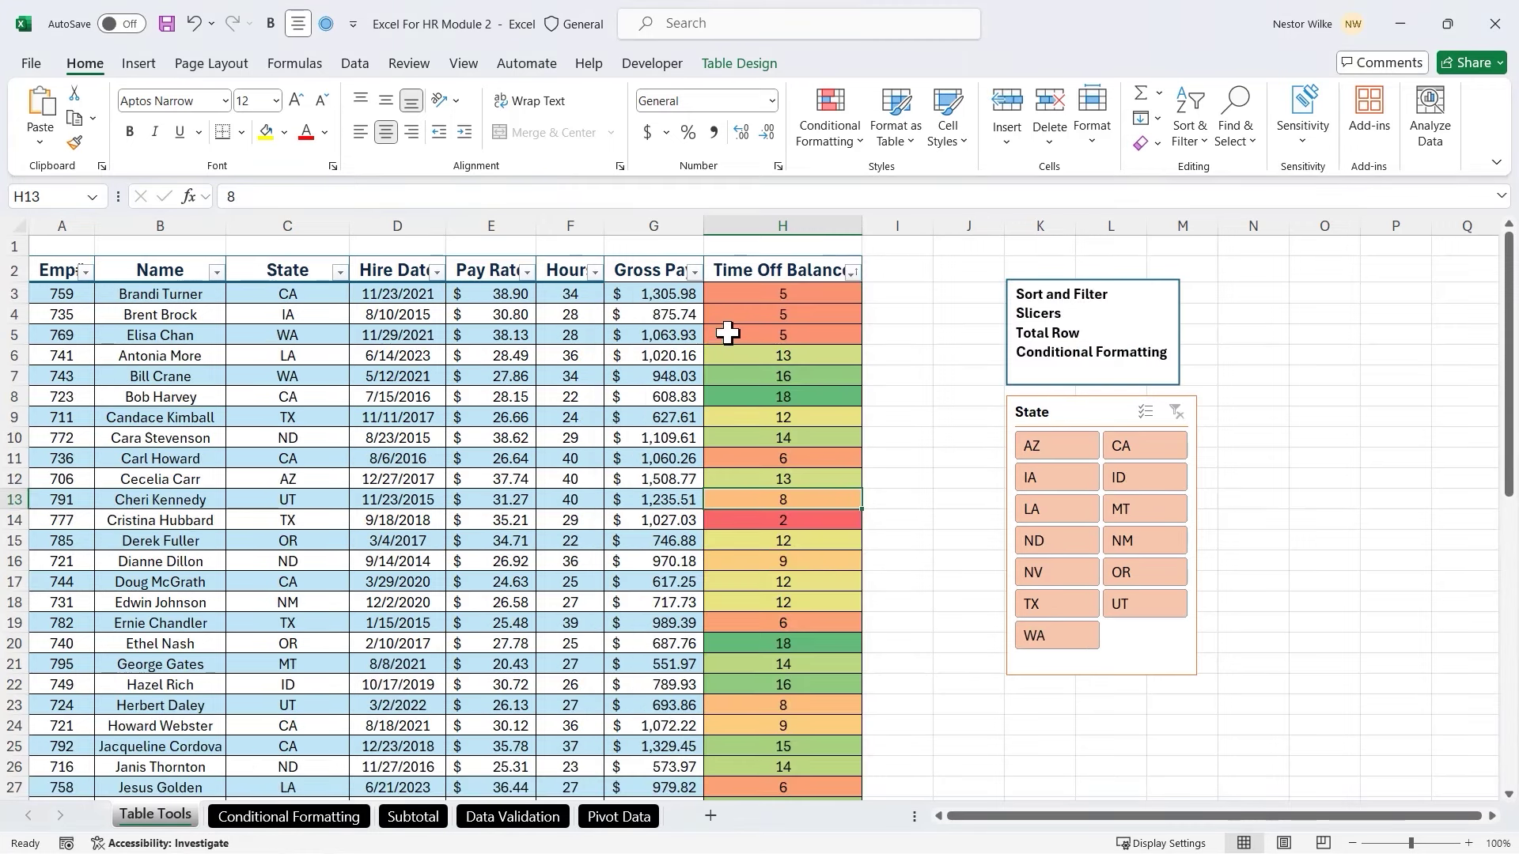
Highlight the top 10% of the Gross Pay values with Green Fill with Dark Green Text using conditional formatting
click(659, 294)
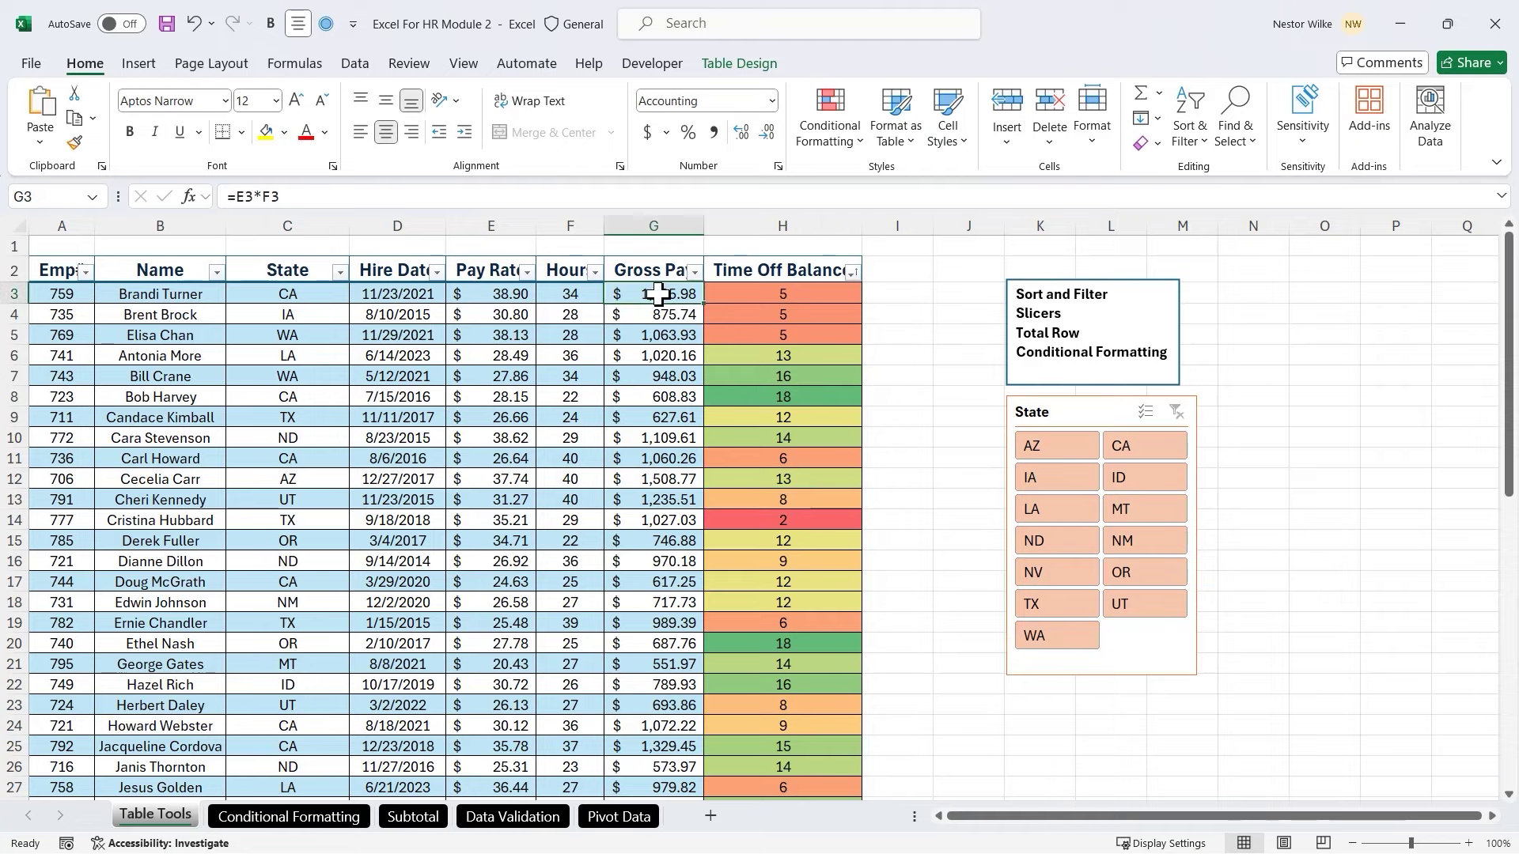
key(ctrl+shift+Down)
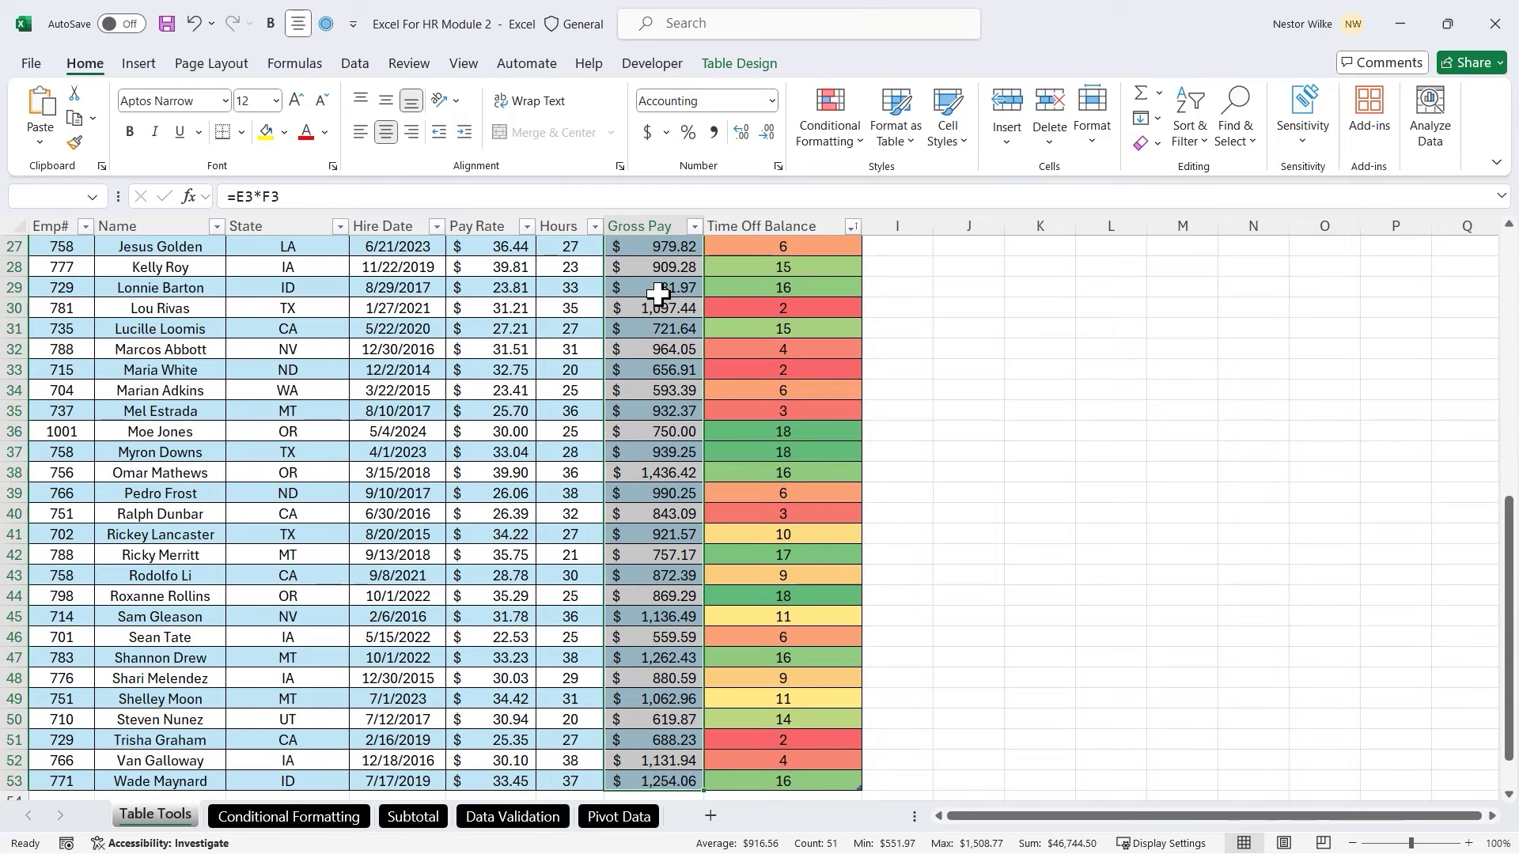
click(862, 142)
mouse_move(945, 184)
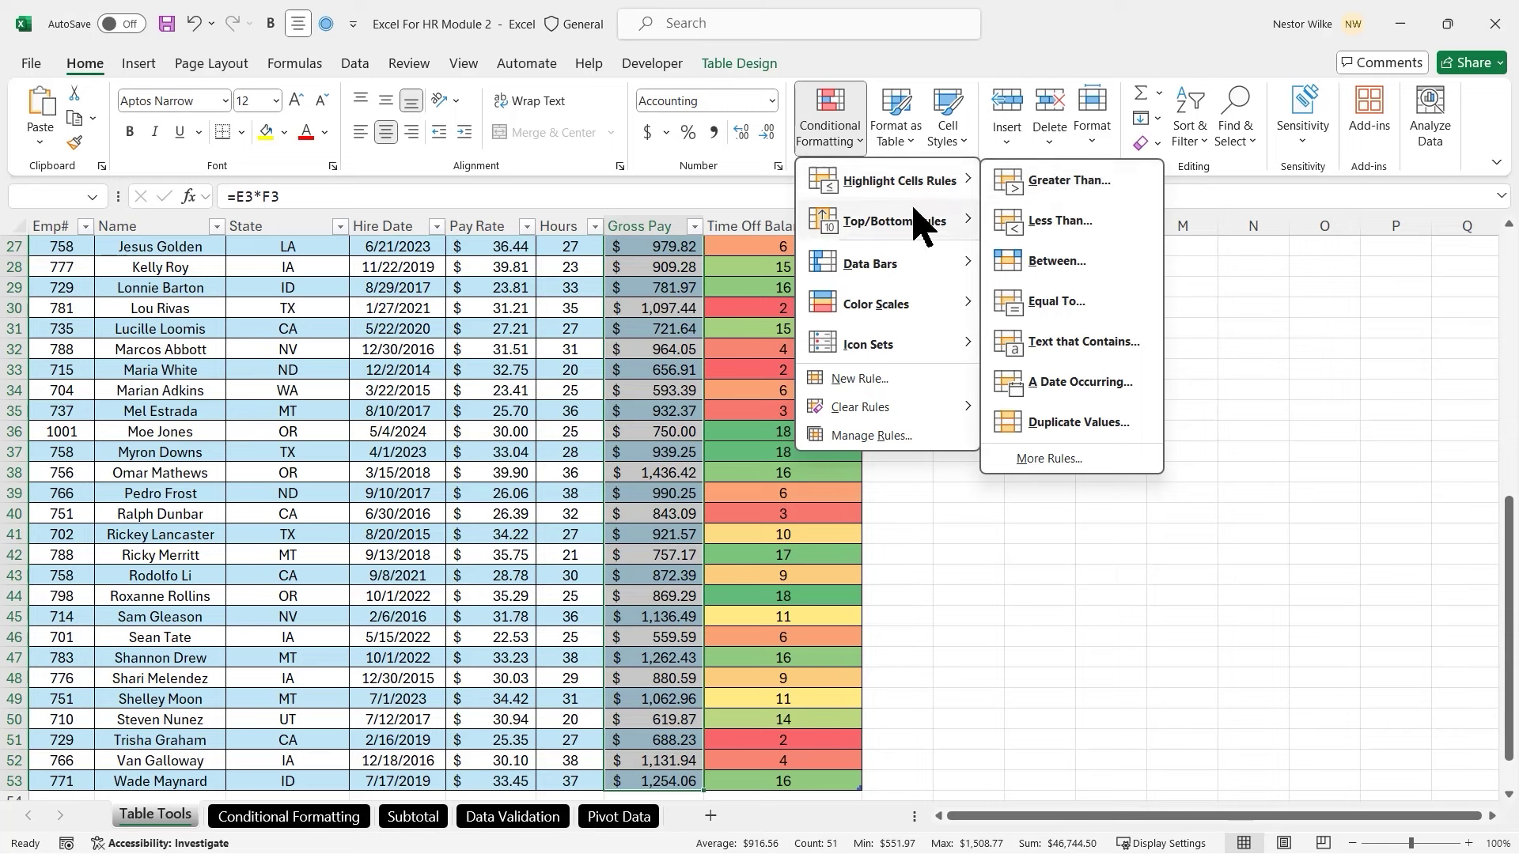
mouse_move(882, 228)
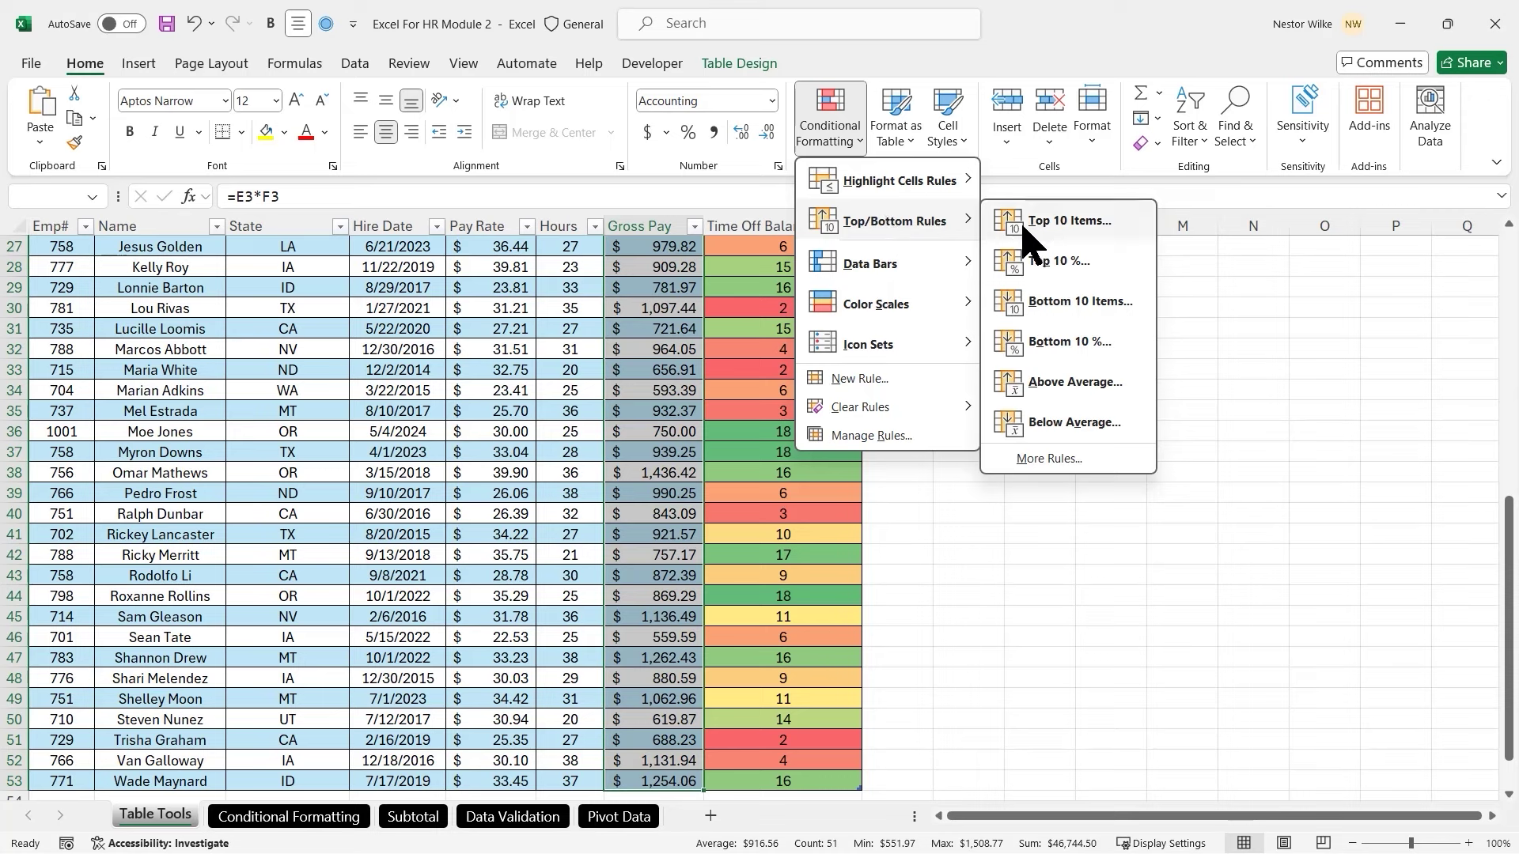
click(1066, 265)
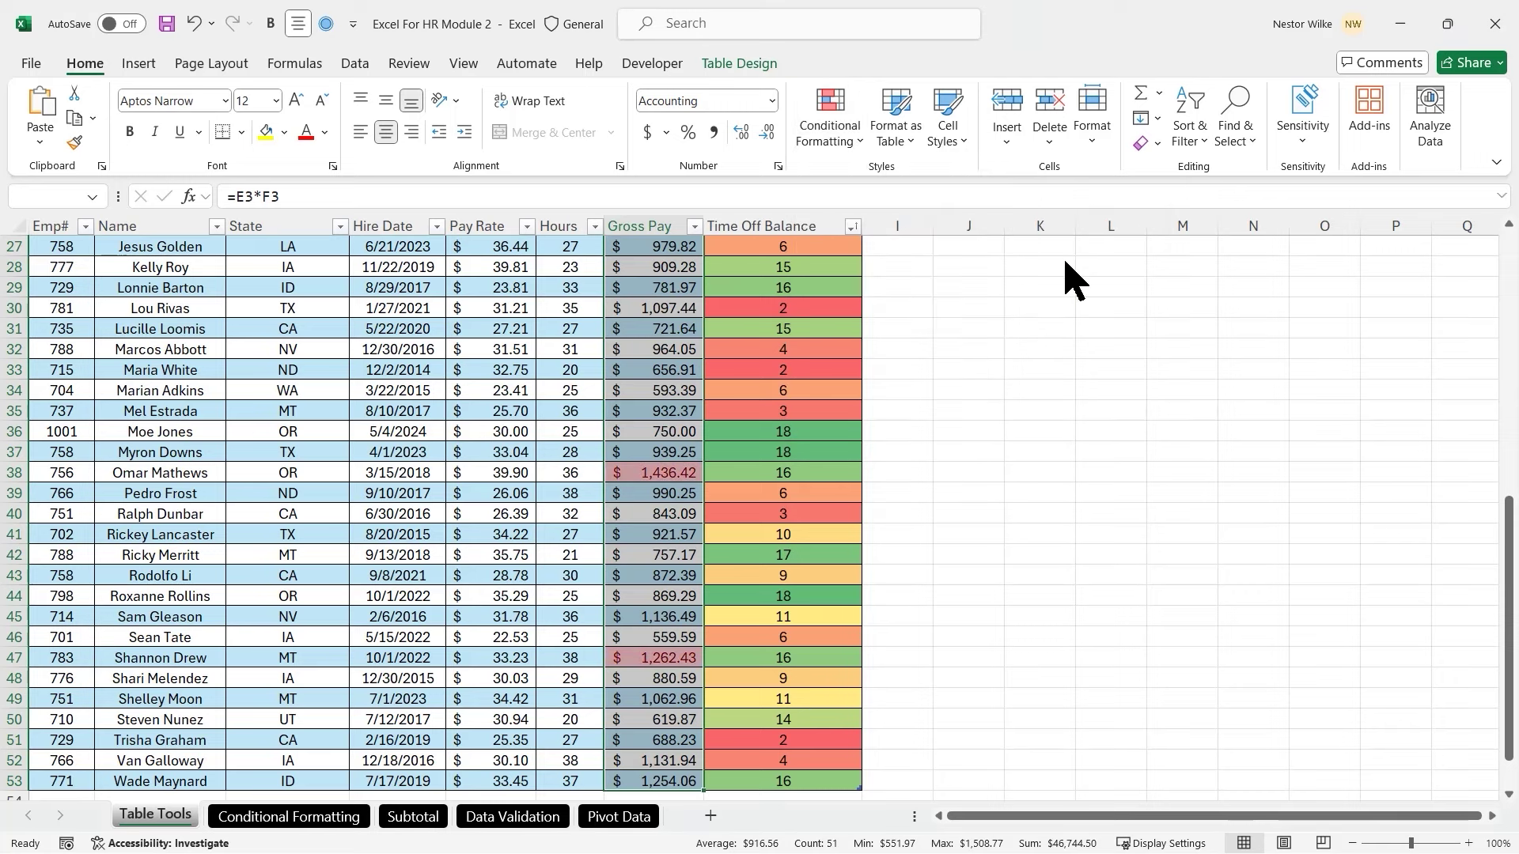
drag(671, 212, 1064, 286)
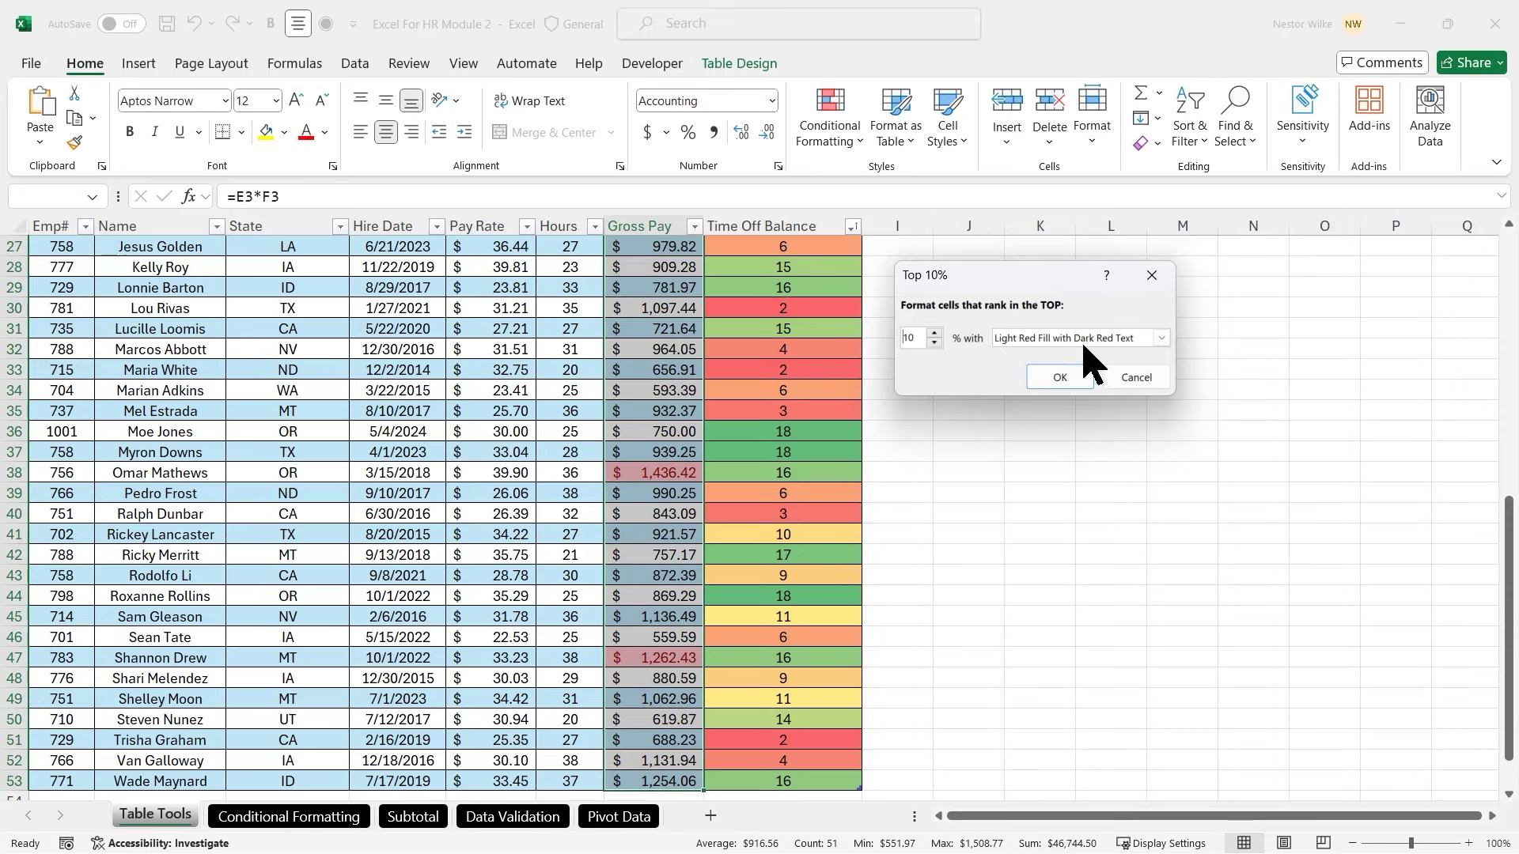
click(1161, 338)
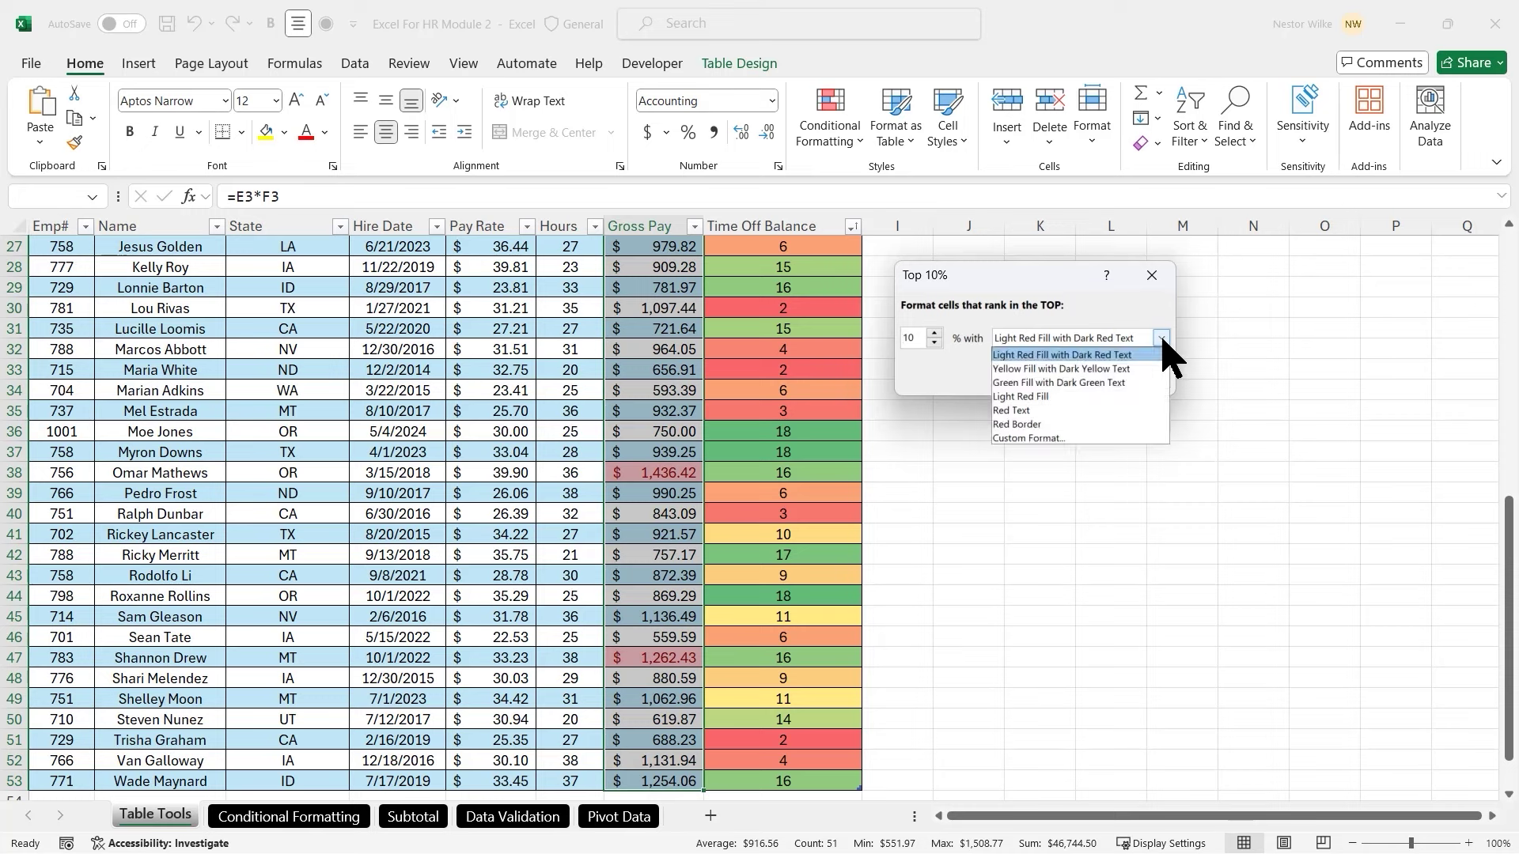
click(1083, 383)
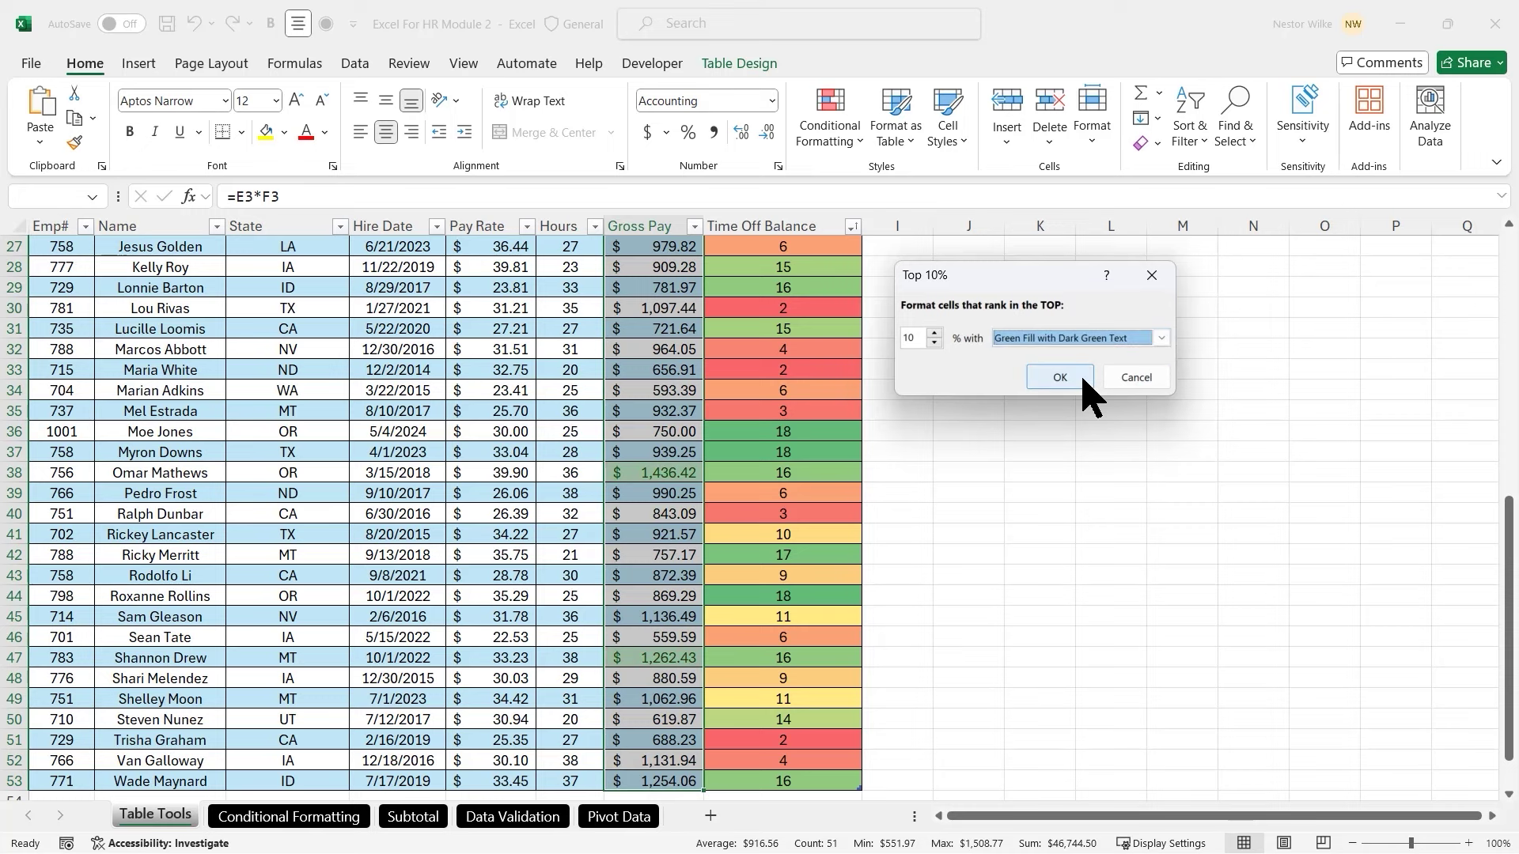
click(1060, 377)
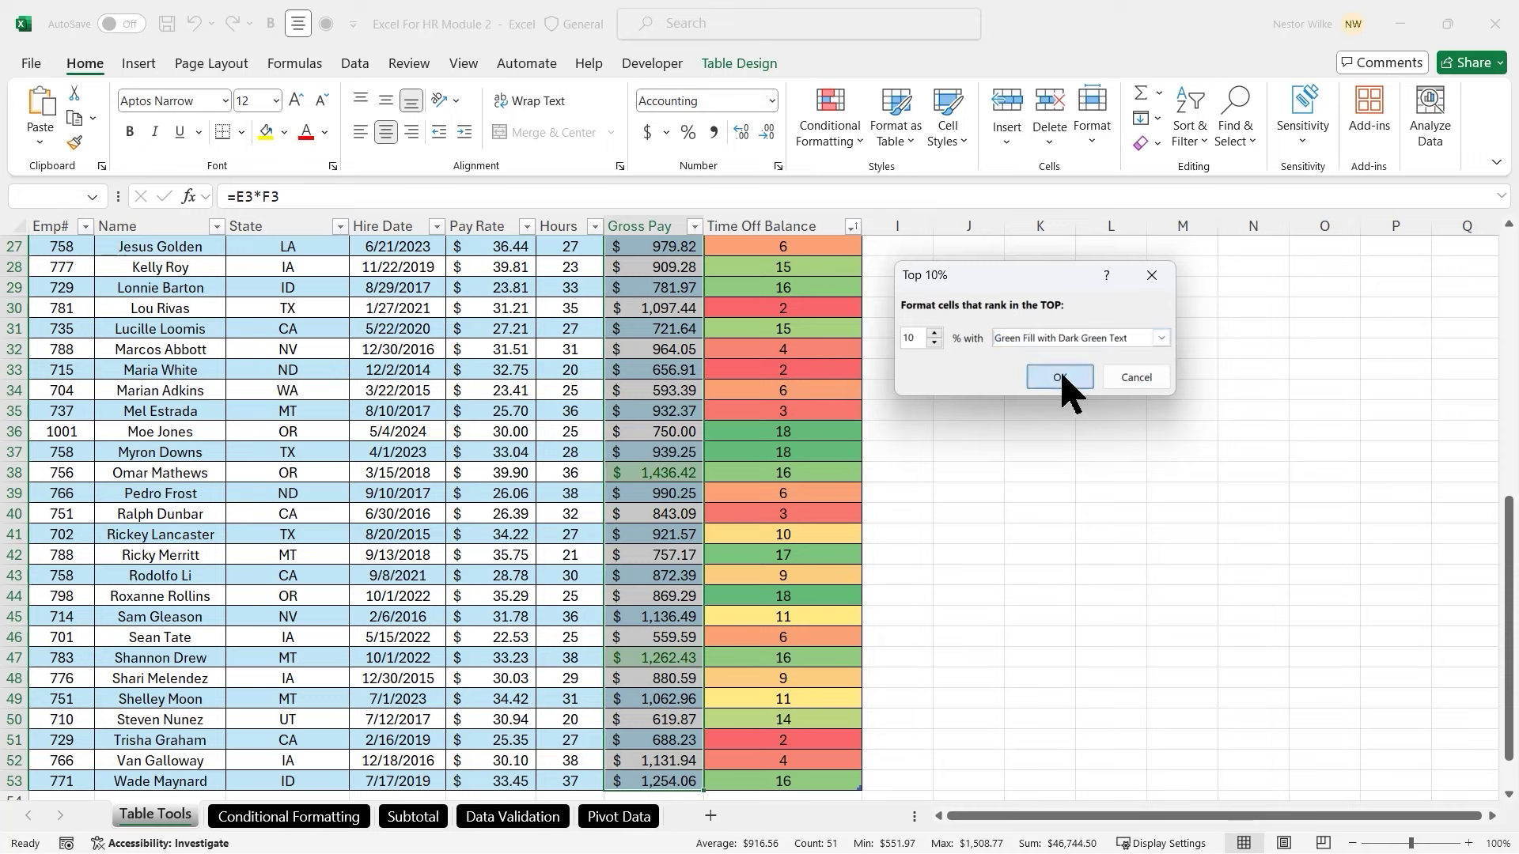
click(529, 388)
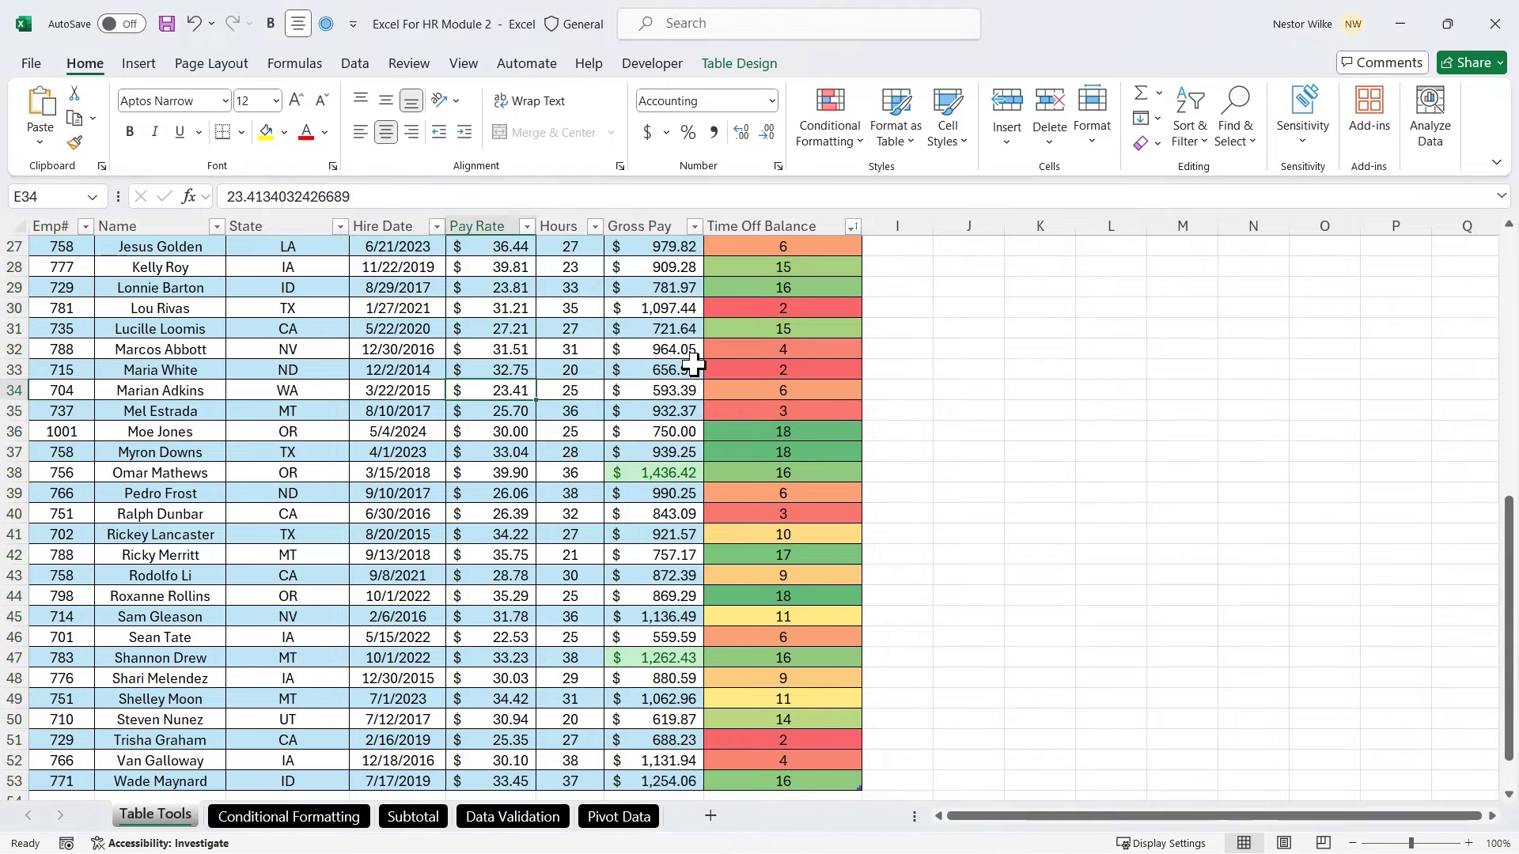
Set up a Less Than conditional formatting rule for all Hours values, using Green Fill with Dark Green Text
scroll(694, 364, up, 9)
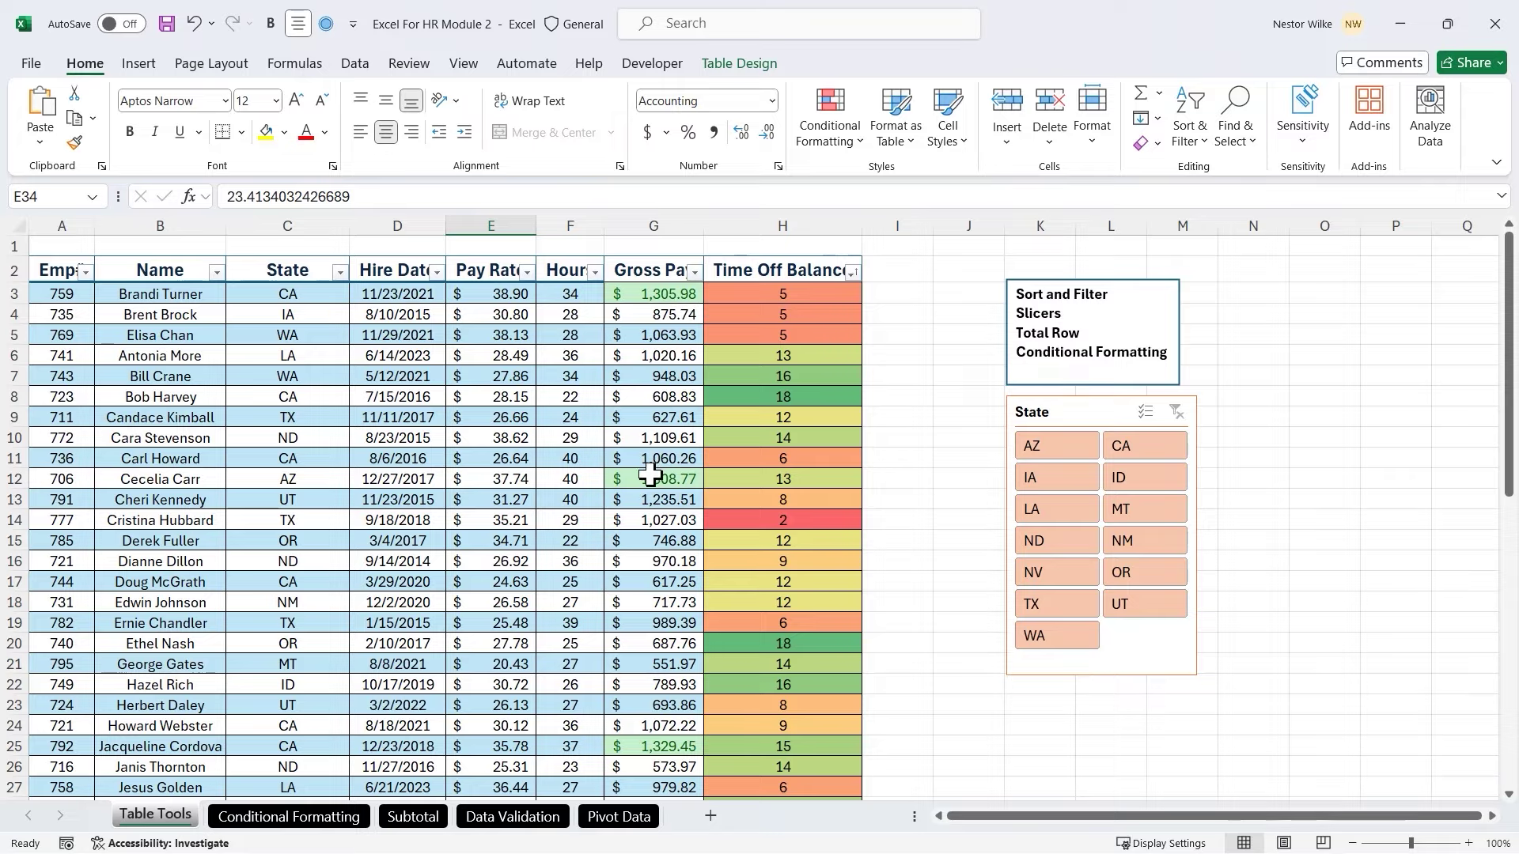
scroll(655, 456, down, 5)
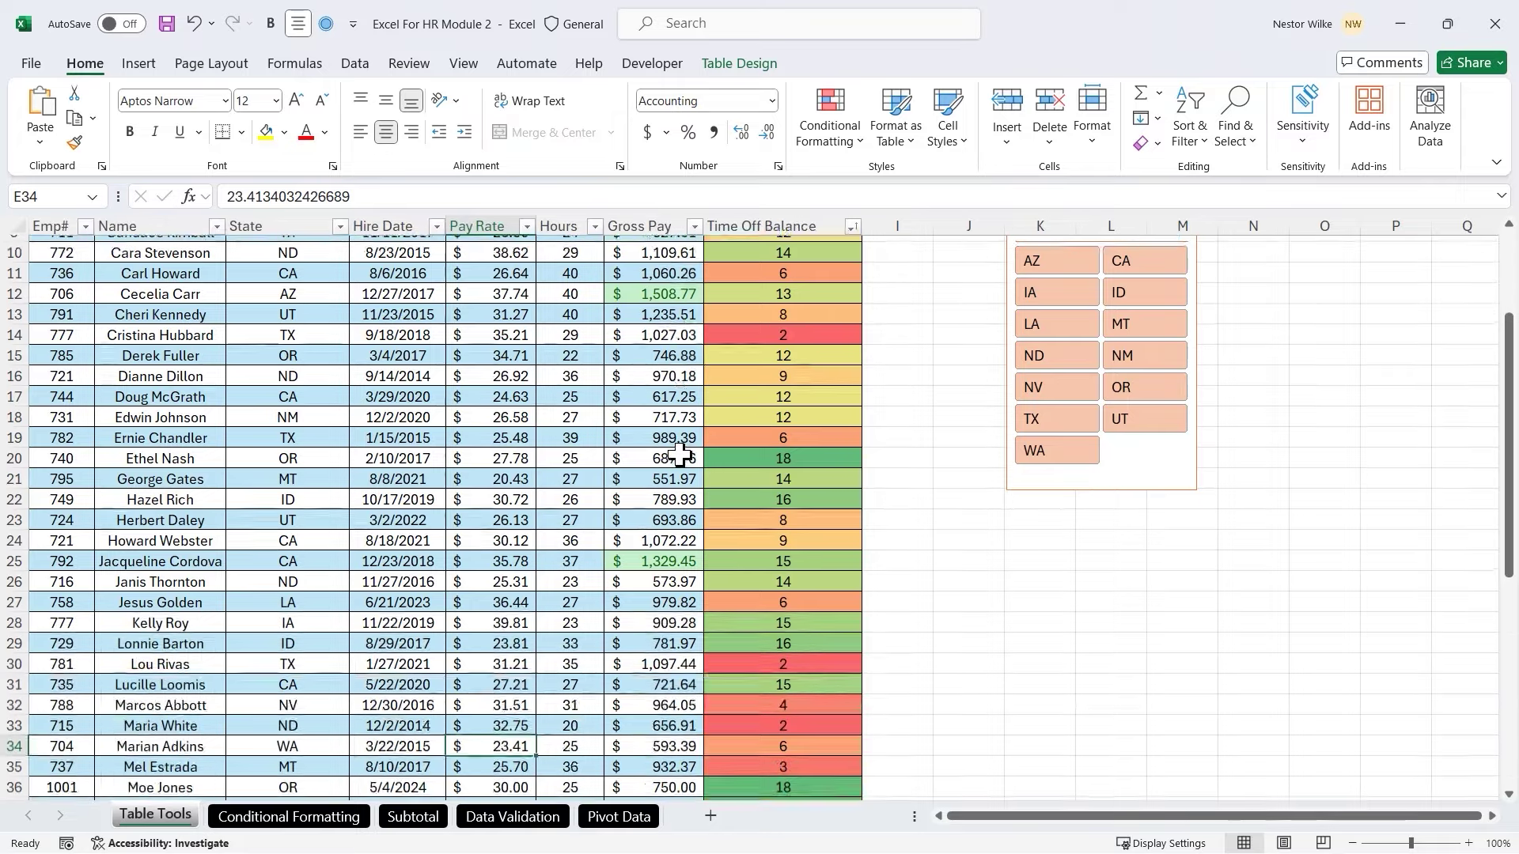
scroll(681, 455, down, 6)
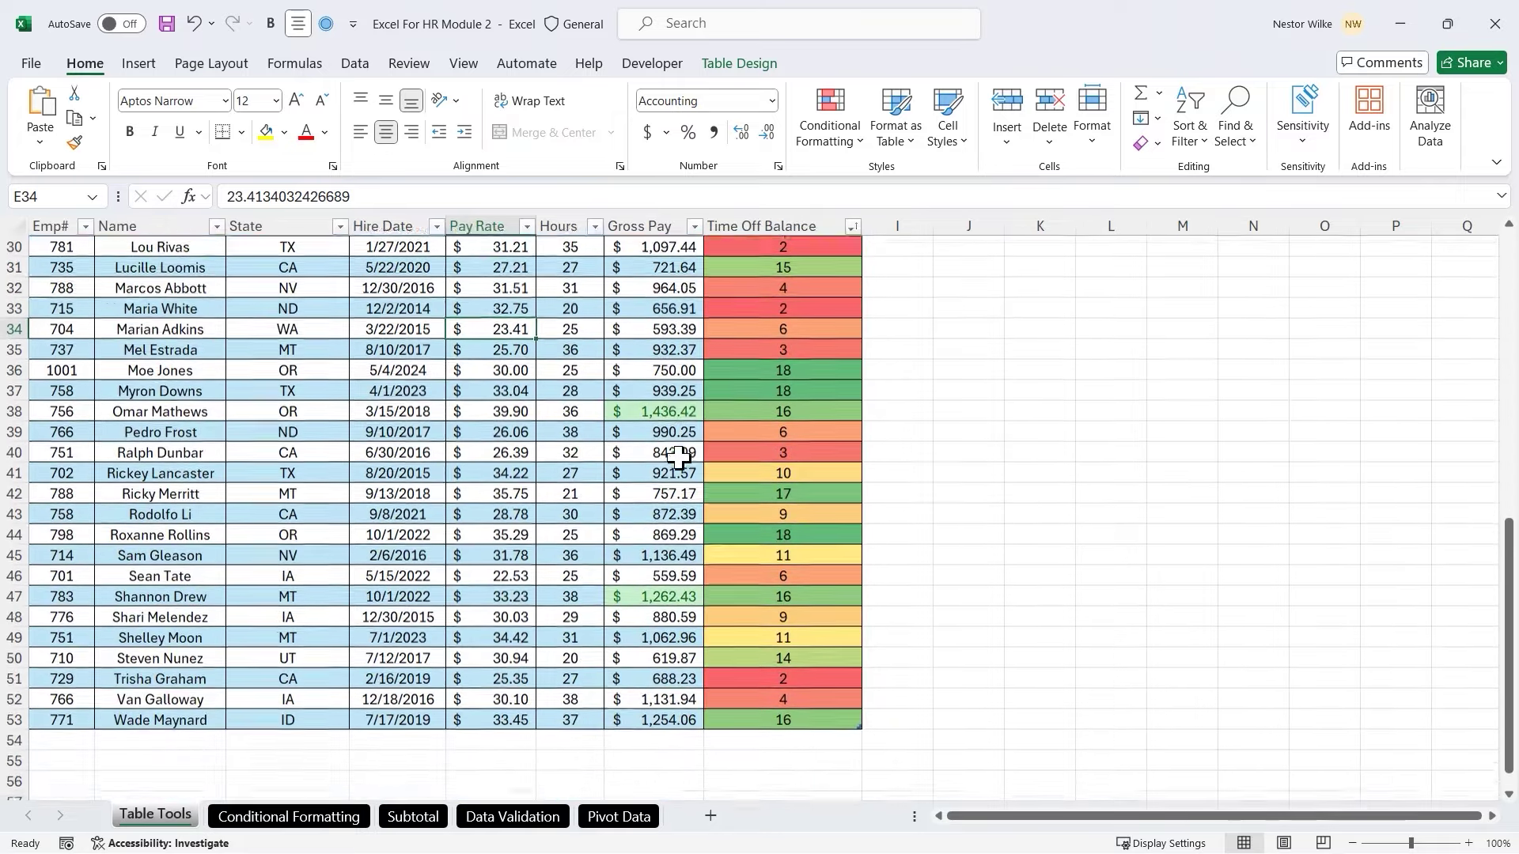
scroll(679, 456, up, 11)
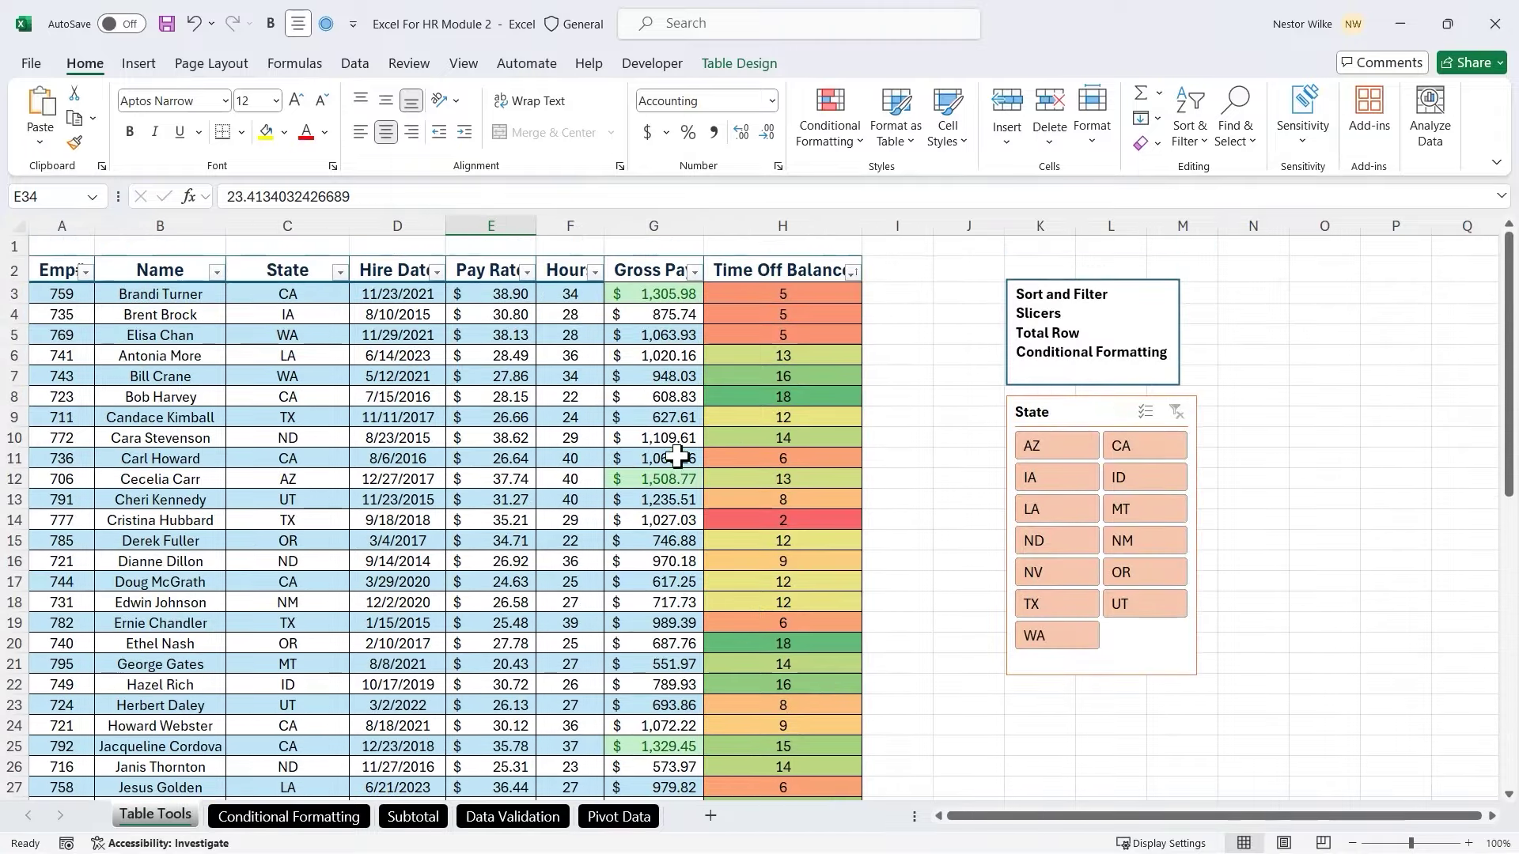
click(573, 294)
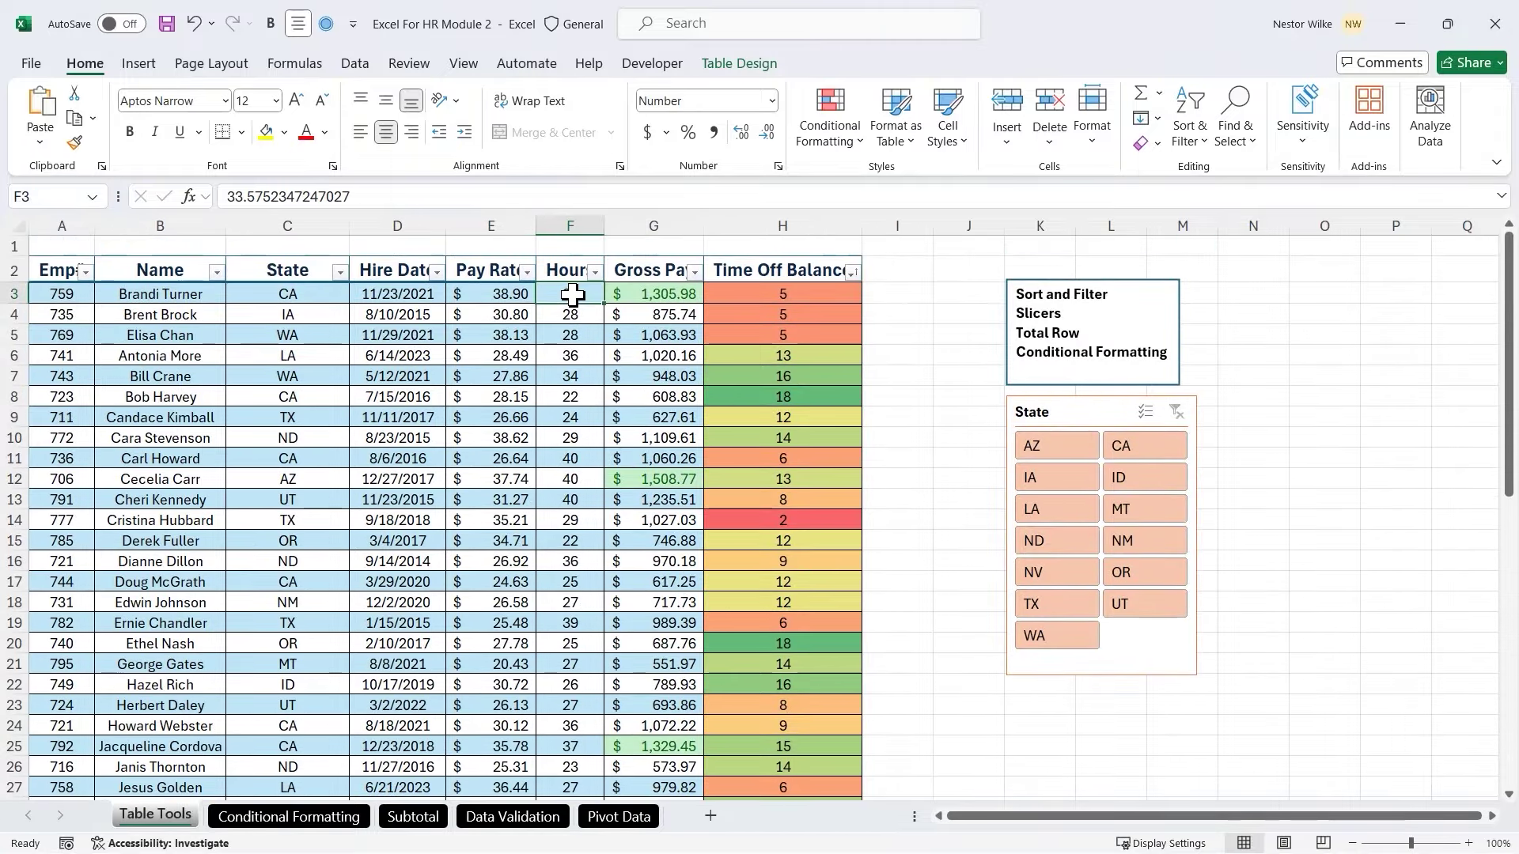
key(ctrl+shift+Down)
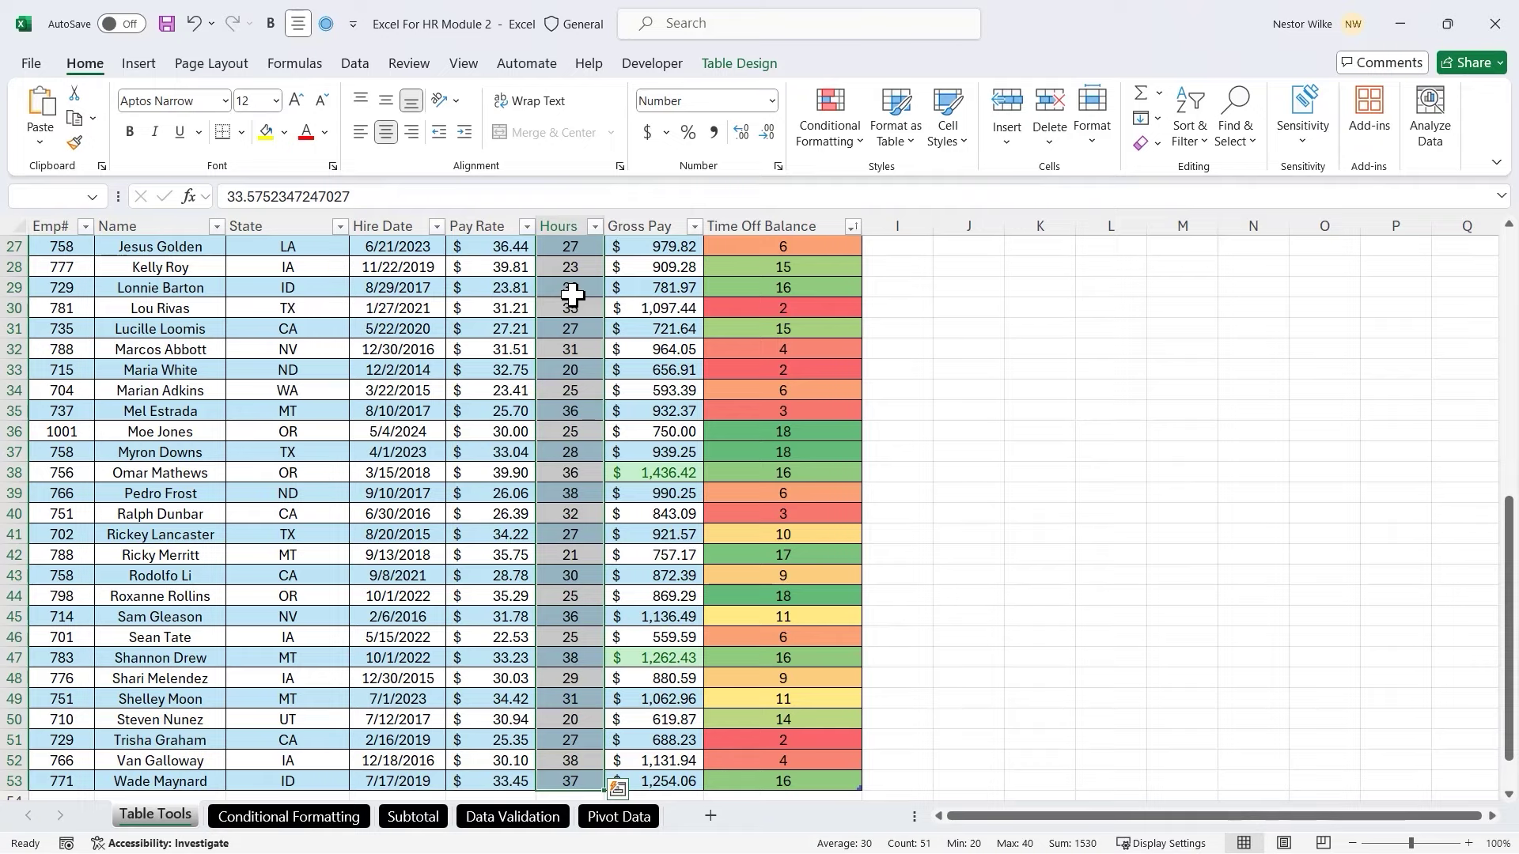
scroll(573, 294, up, 9)
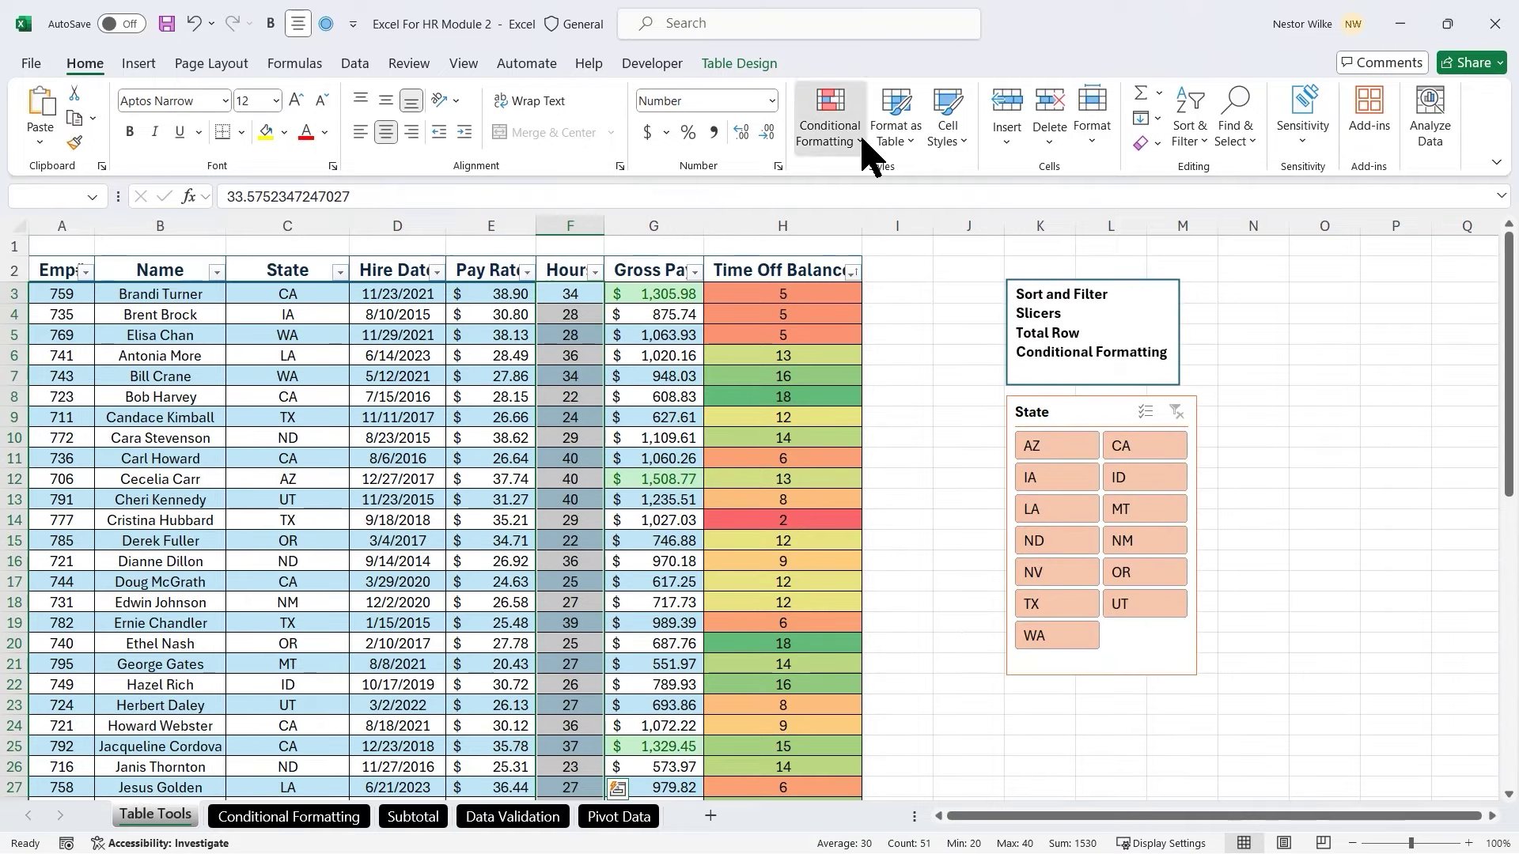
click(858, 143)
mouse_move(950, 182)
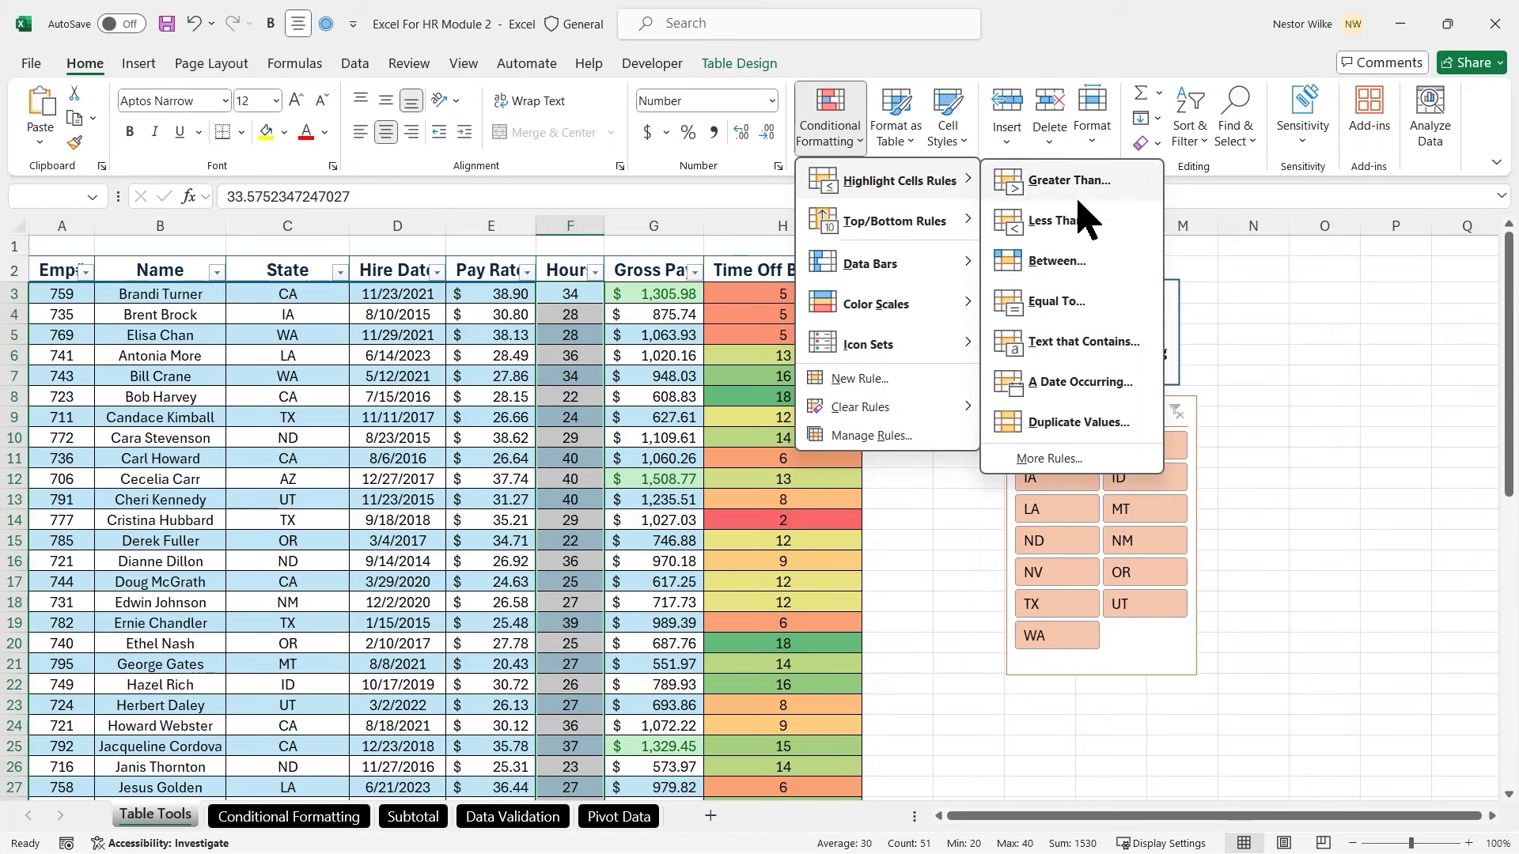
click(1056, 230)
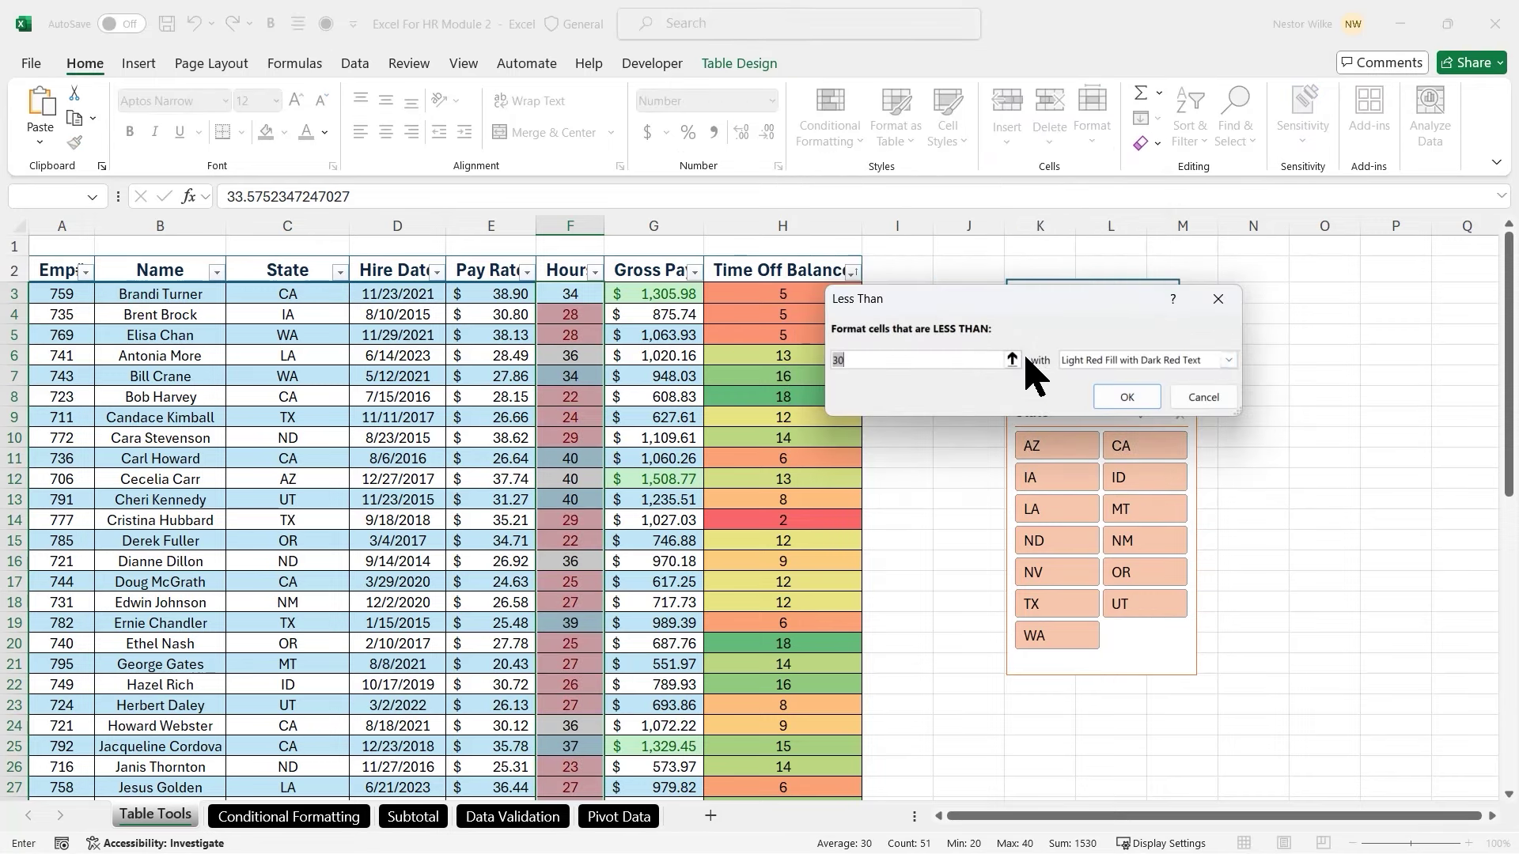
click(1239, 360)
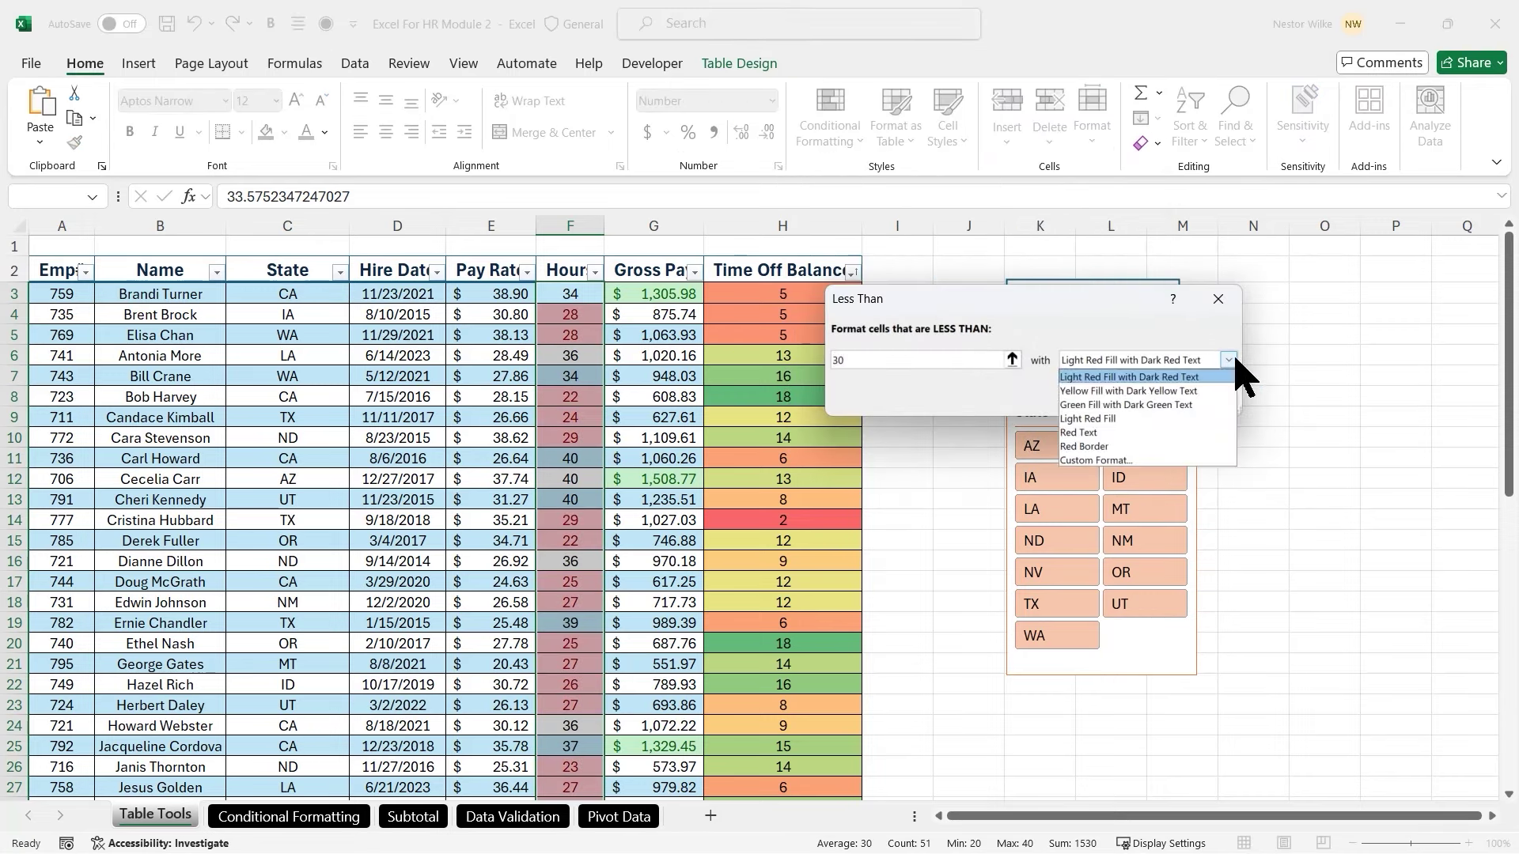
click(1143, 409)
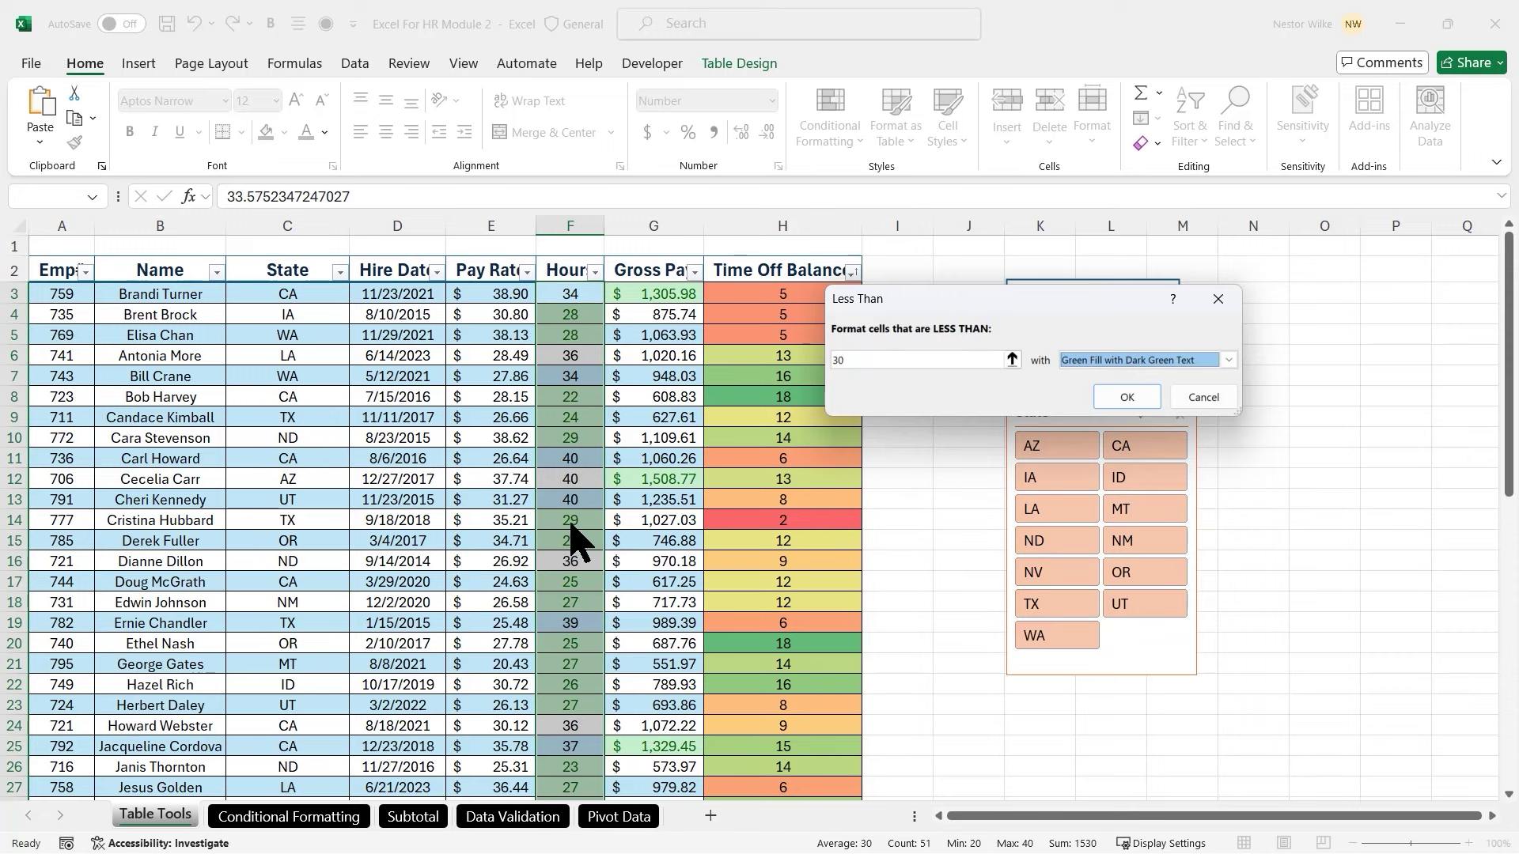
Set the Less Than threshold to 25, apply the rule, and check the highlighting down the Hours column
click(828, 360)
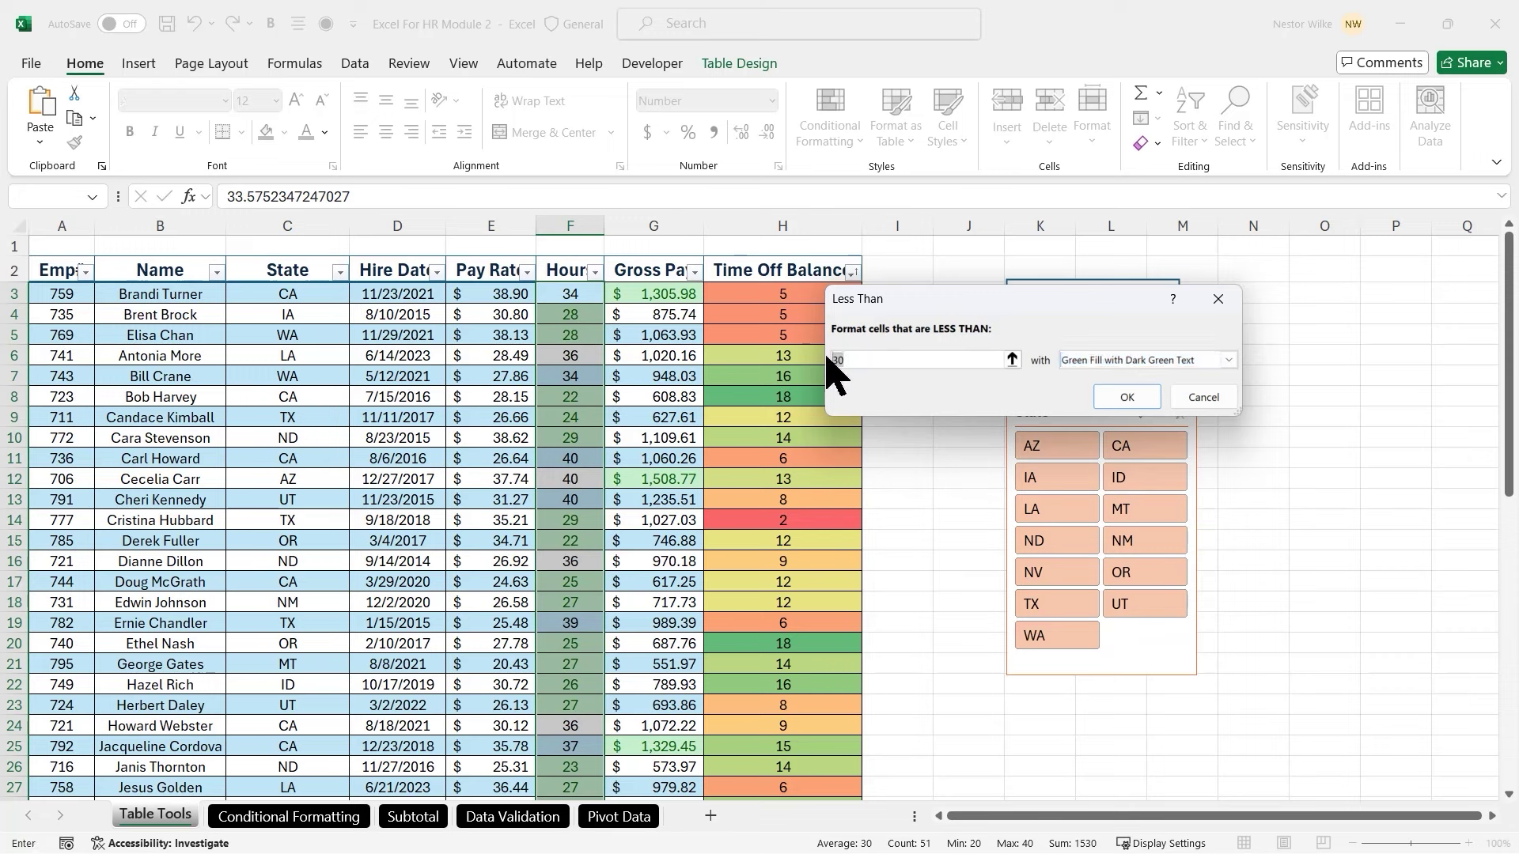
text(25)
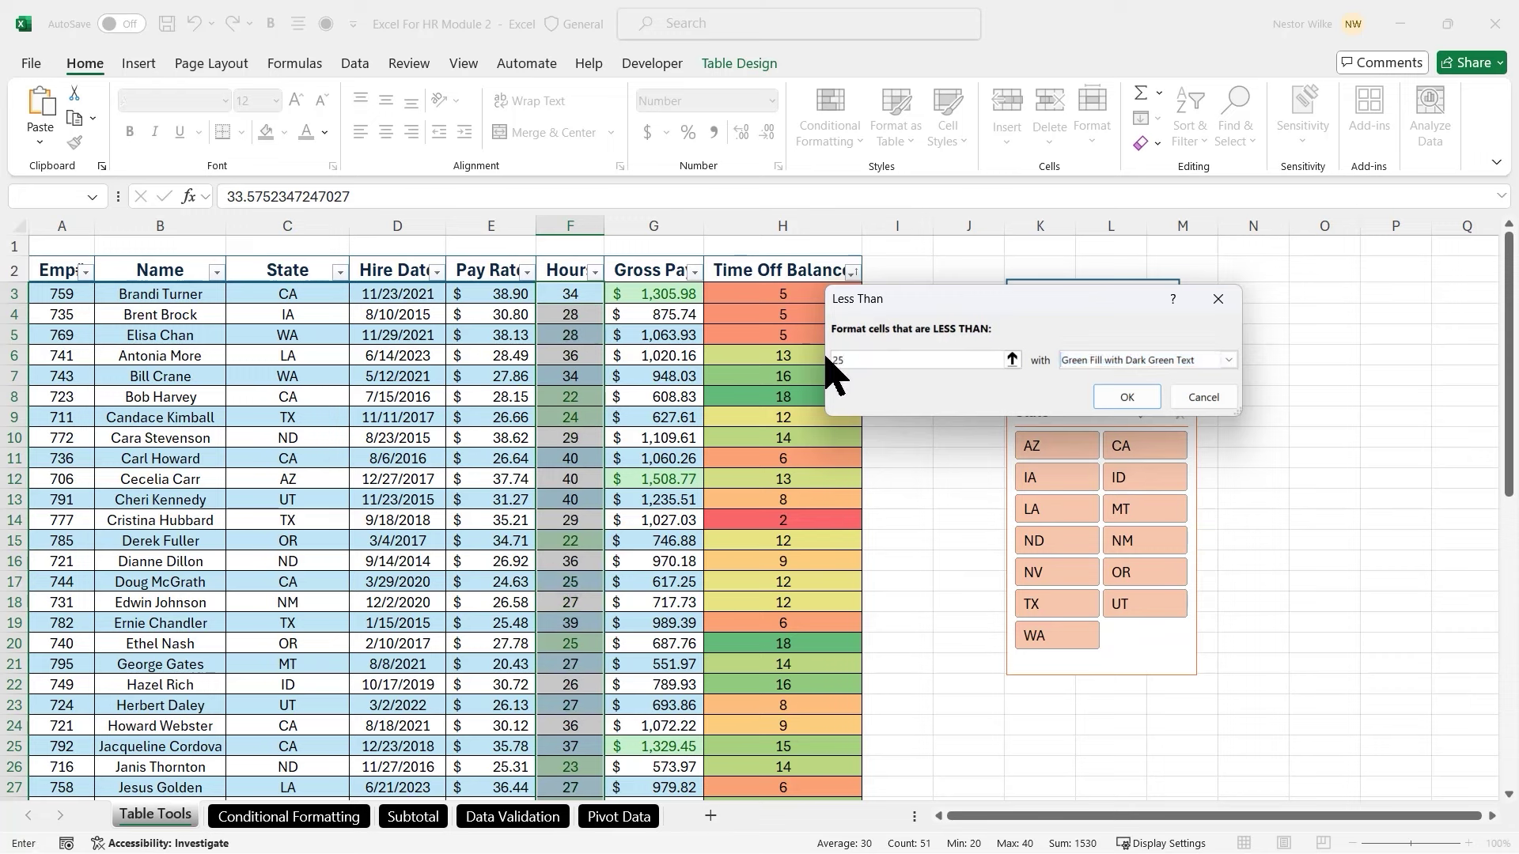
click(1129, 396)
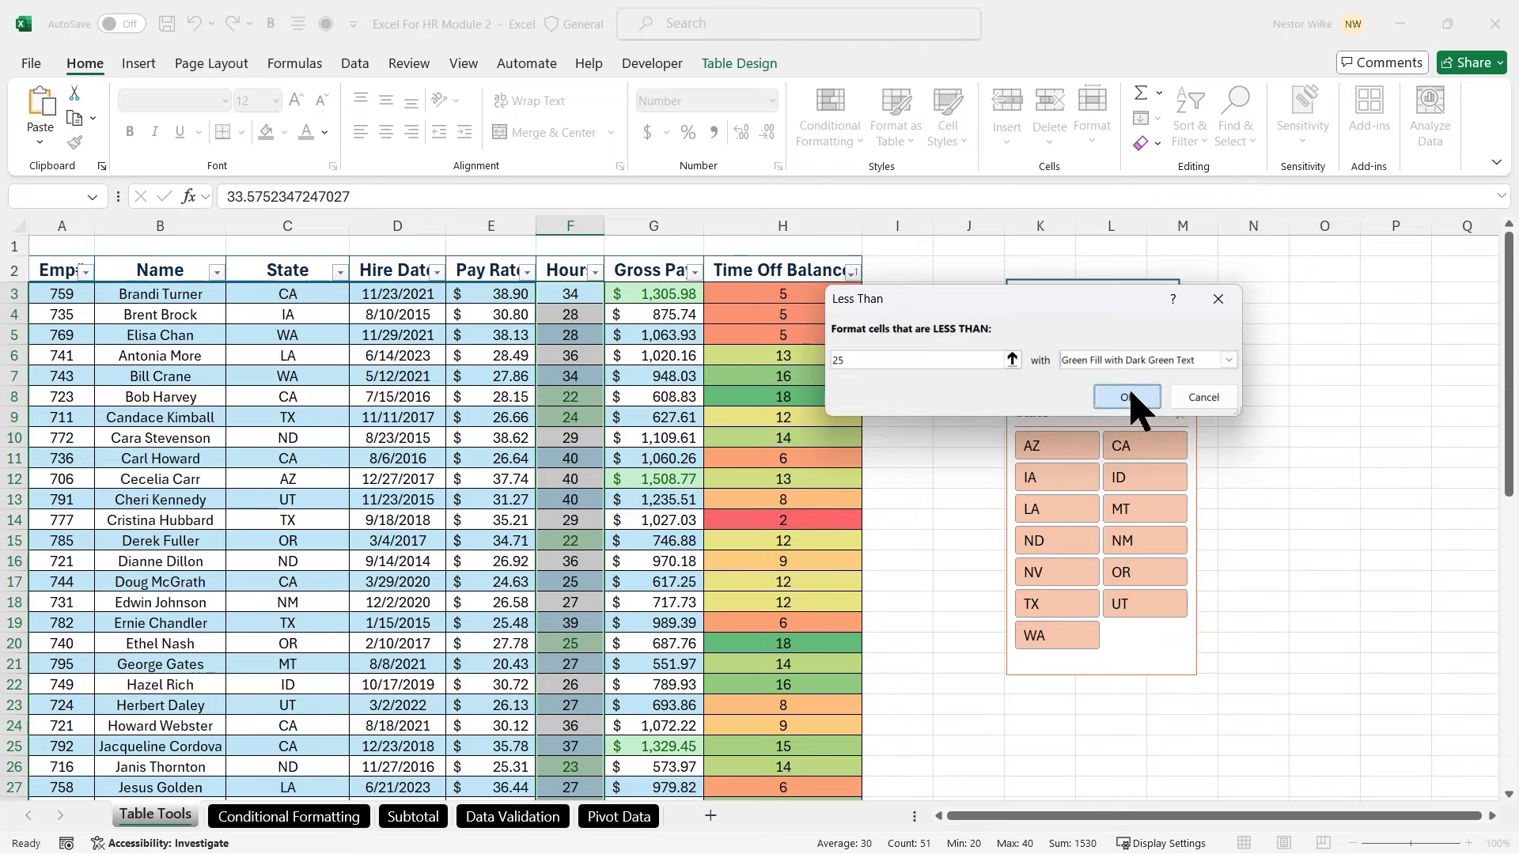
click(659, 398)
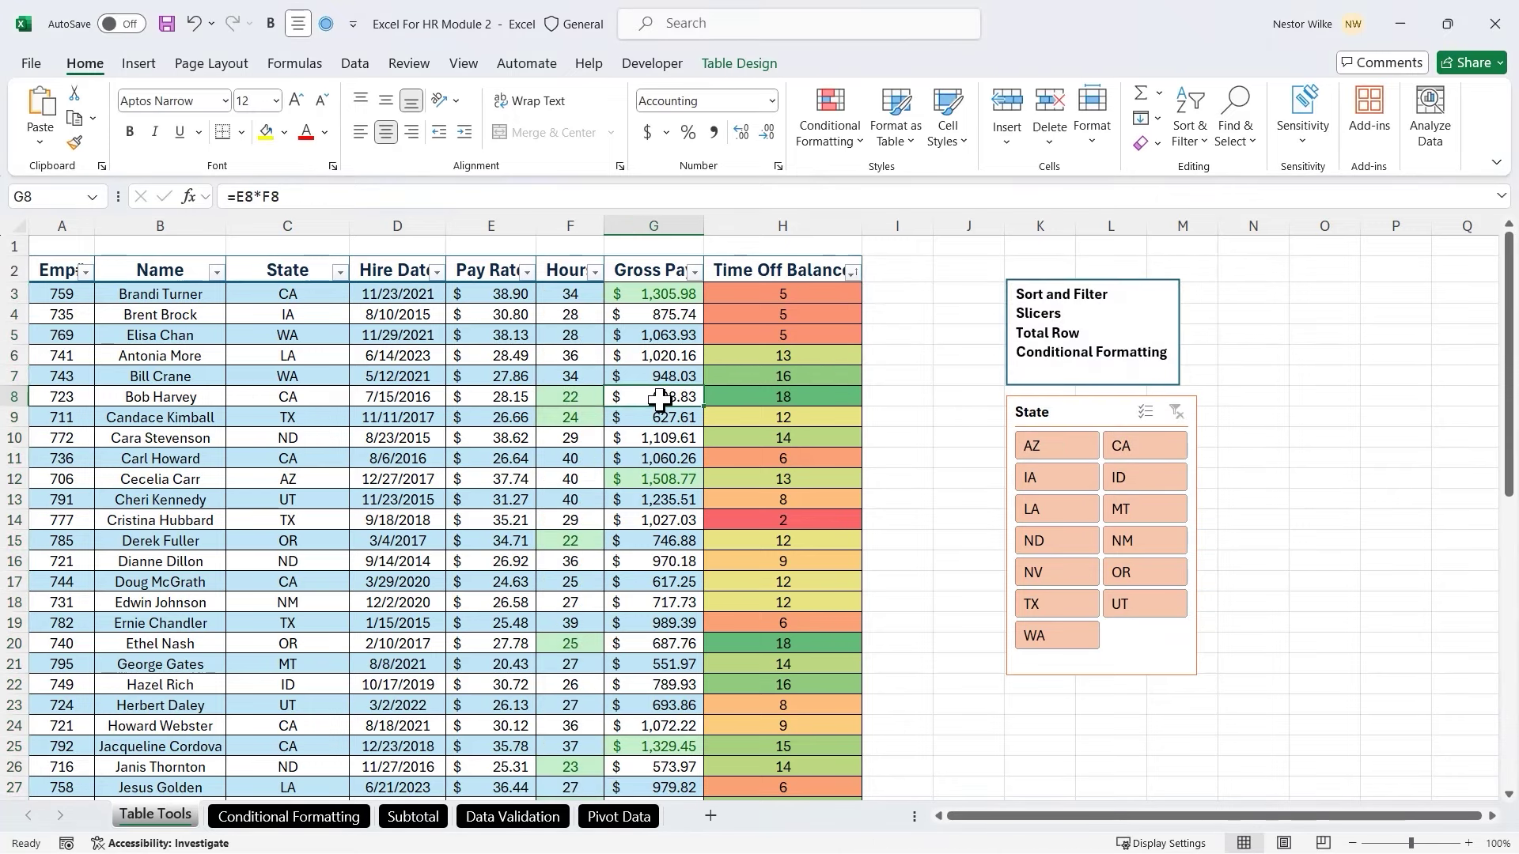
scroll(659, 399, down, 12)
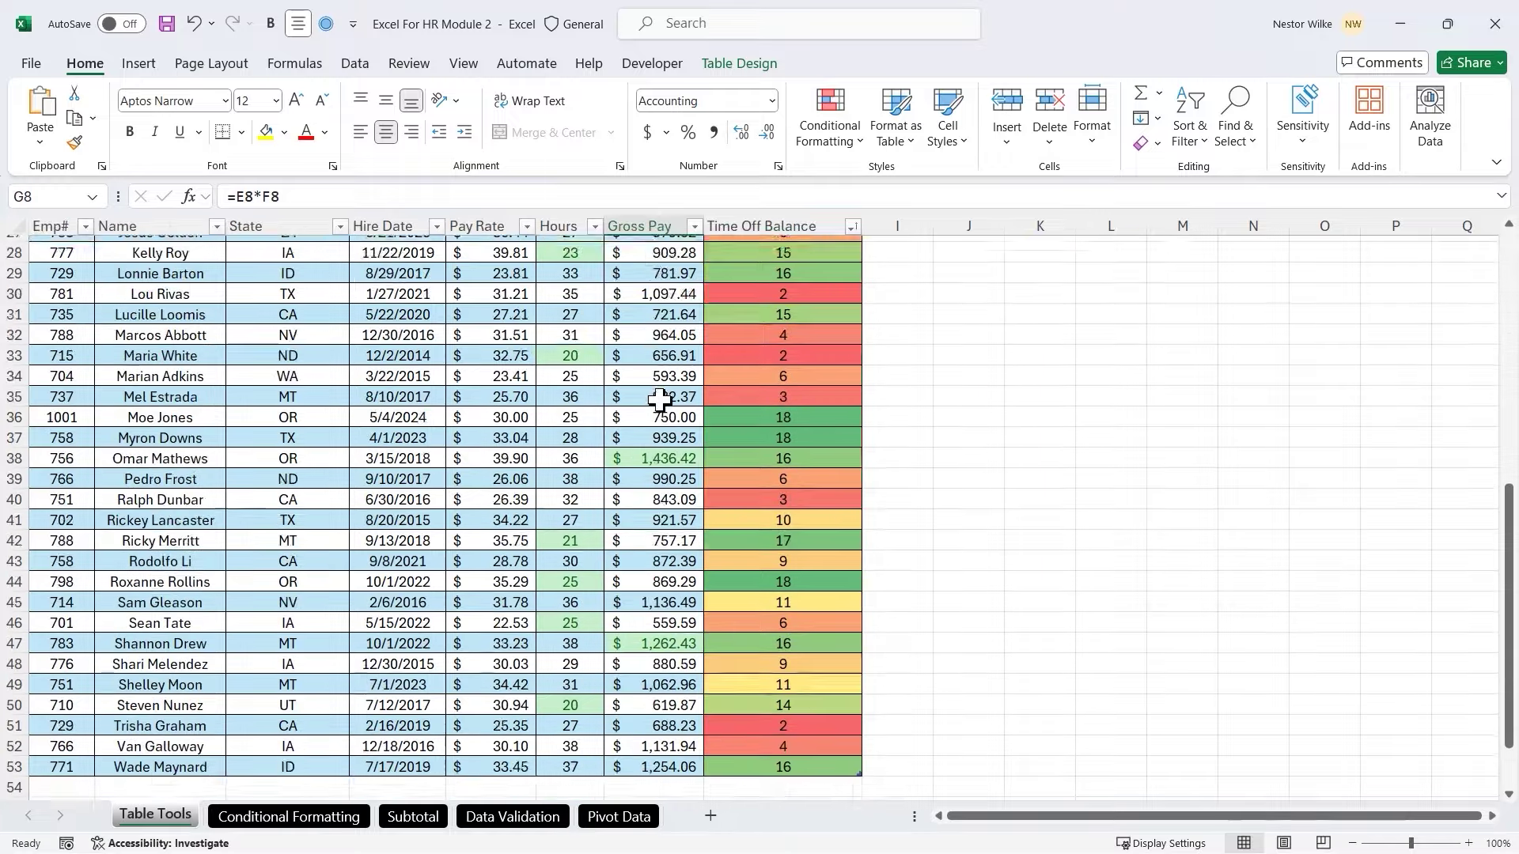
scroll(659, 400, up, 5)
scroll(659, 400, up, 7)
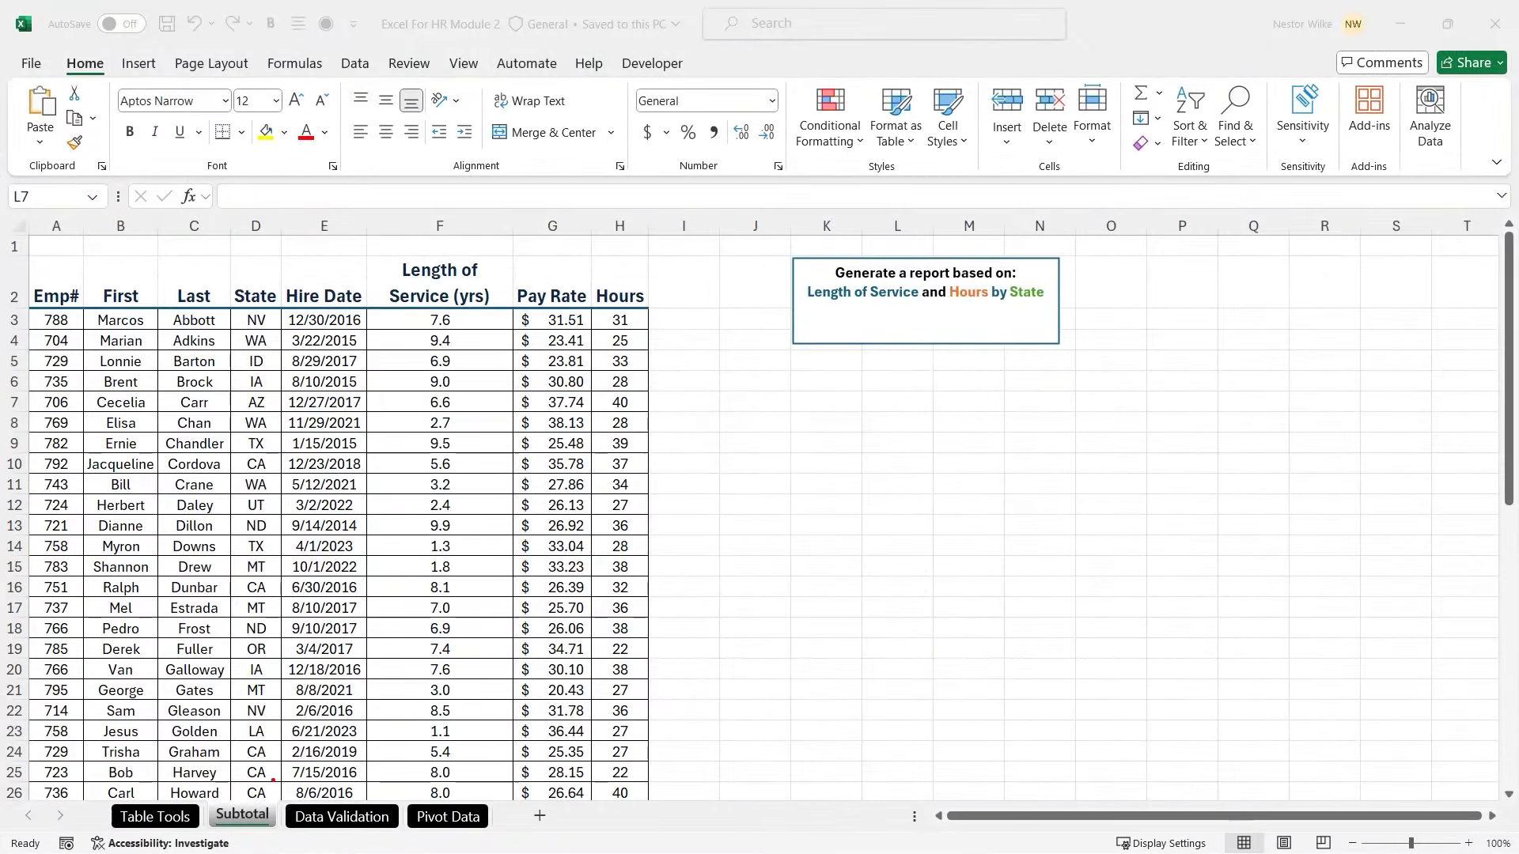
drag(254, 788, 307, 699)
key(Escape)
drag(887, 307, 834, 390)
drag(961, 309, 940, 404)
drag(1032, 313, 1008, 435)
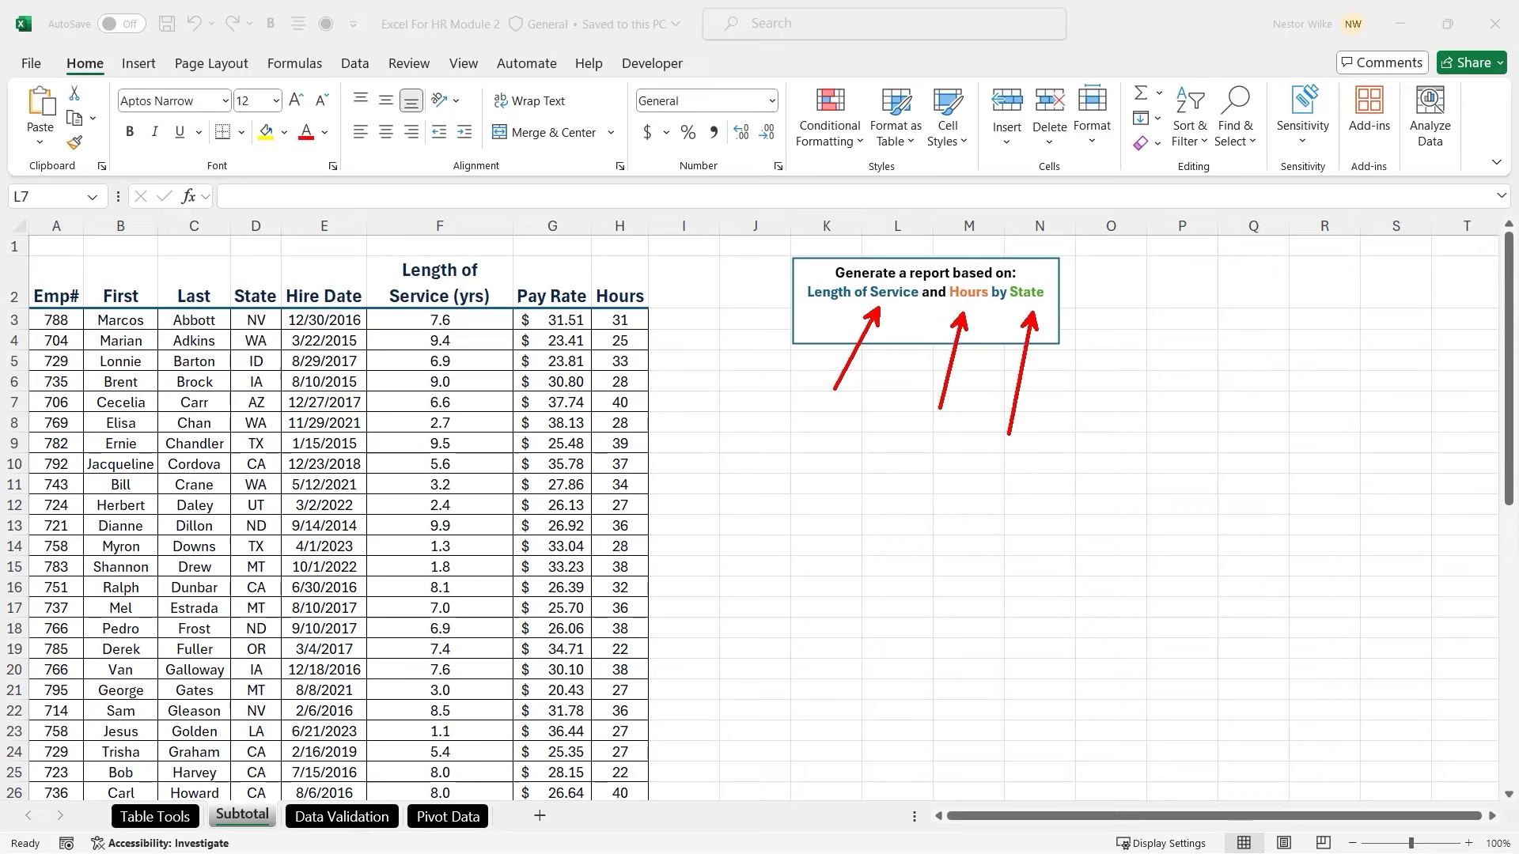
drag(230, 277, 275, 308)
drag(371, 259, 504, 309)
drag(587, 255, 650, 310)
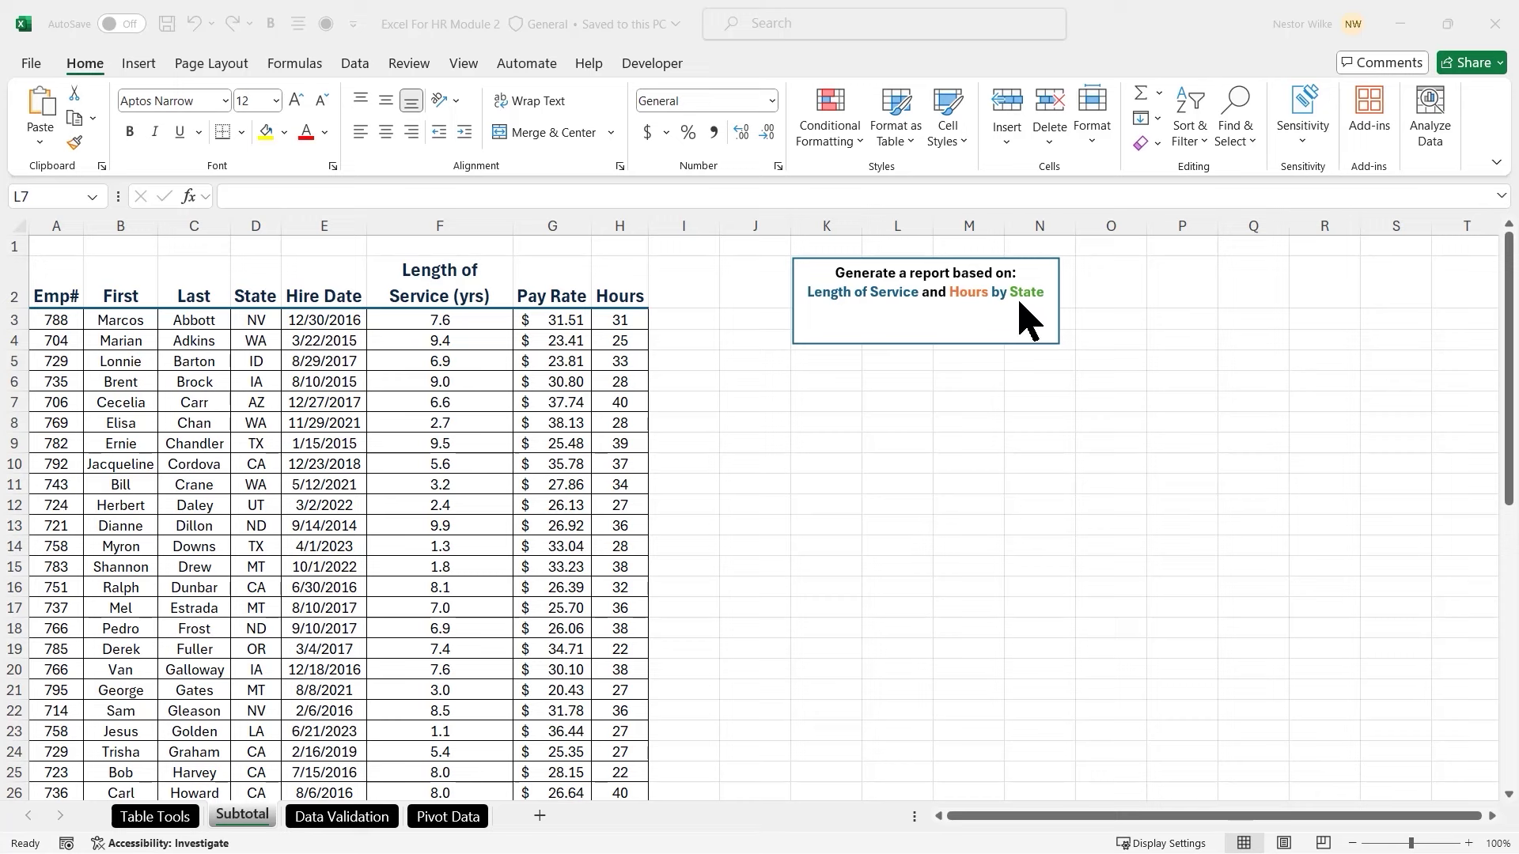
drag(1022, 310, 1021, 458)
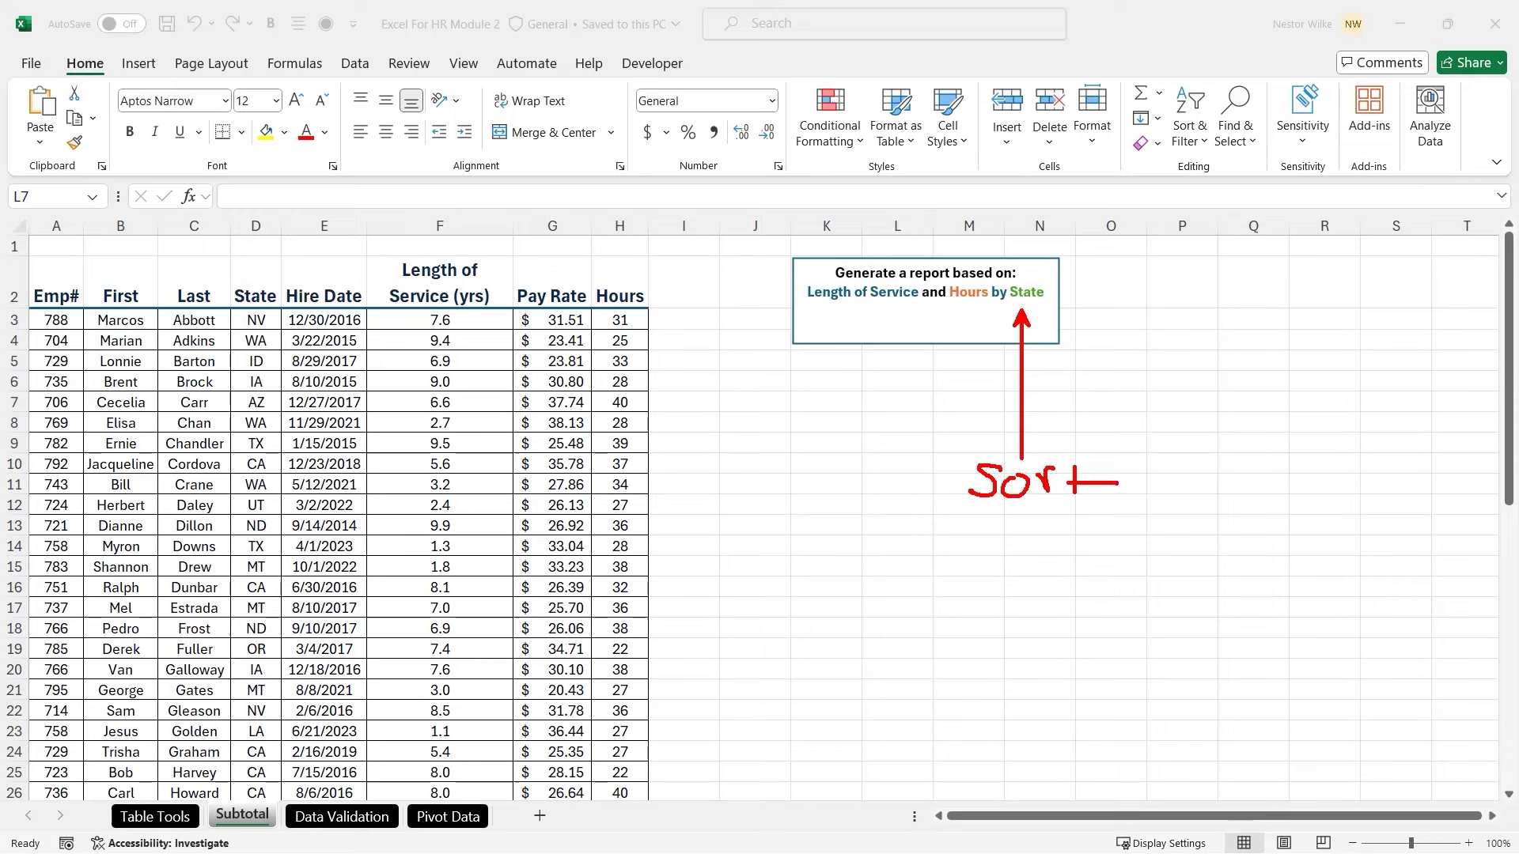
Sort the employee list on the Subtotal sheet by State from A to Z and check the grouping of the states
click(253, 318)
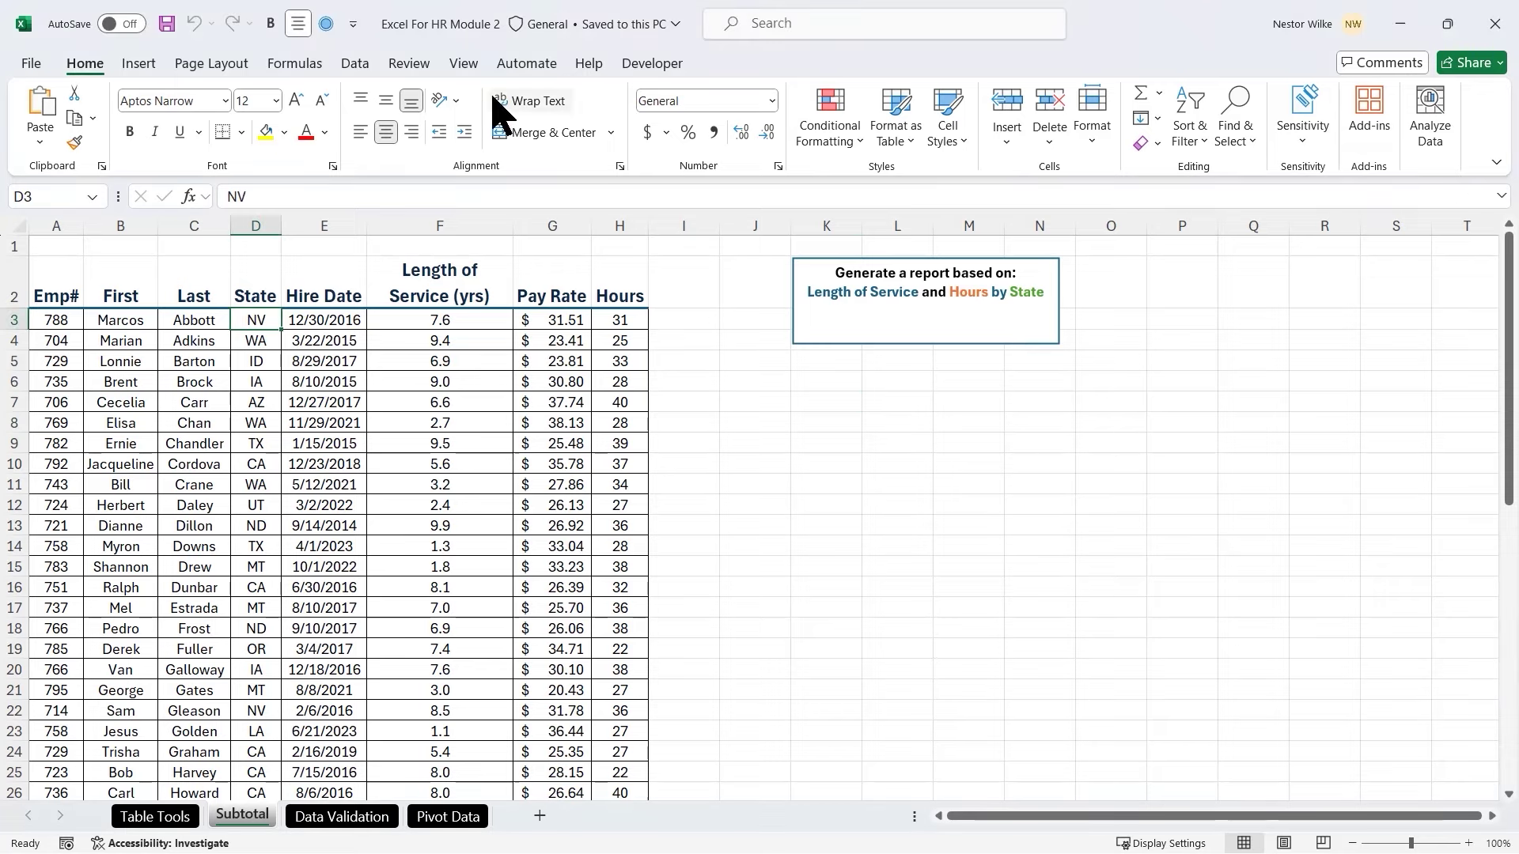
click(356, 63)
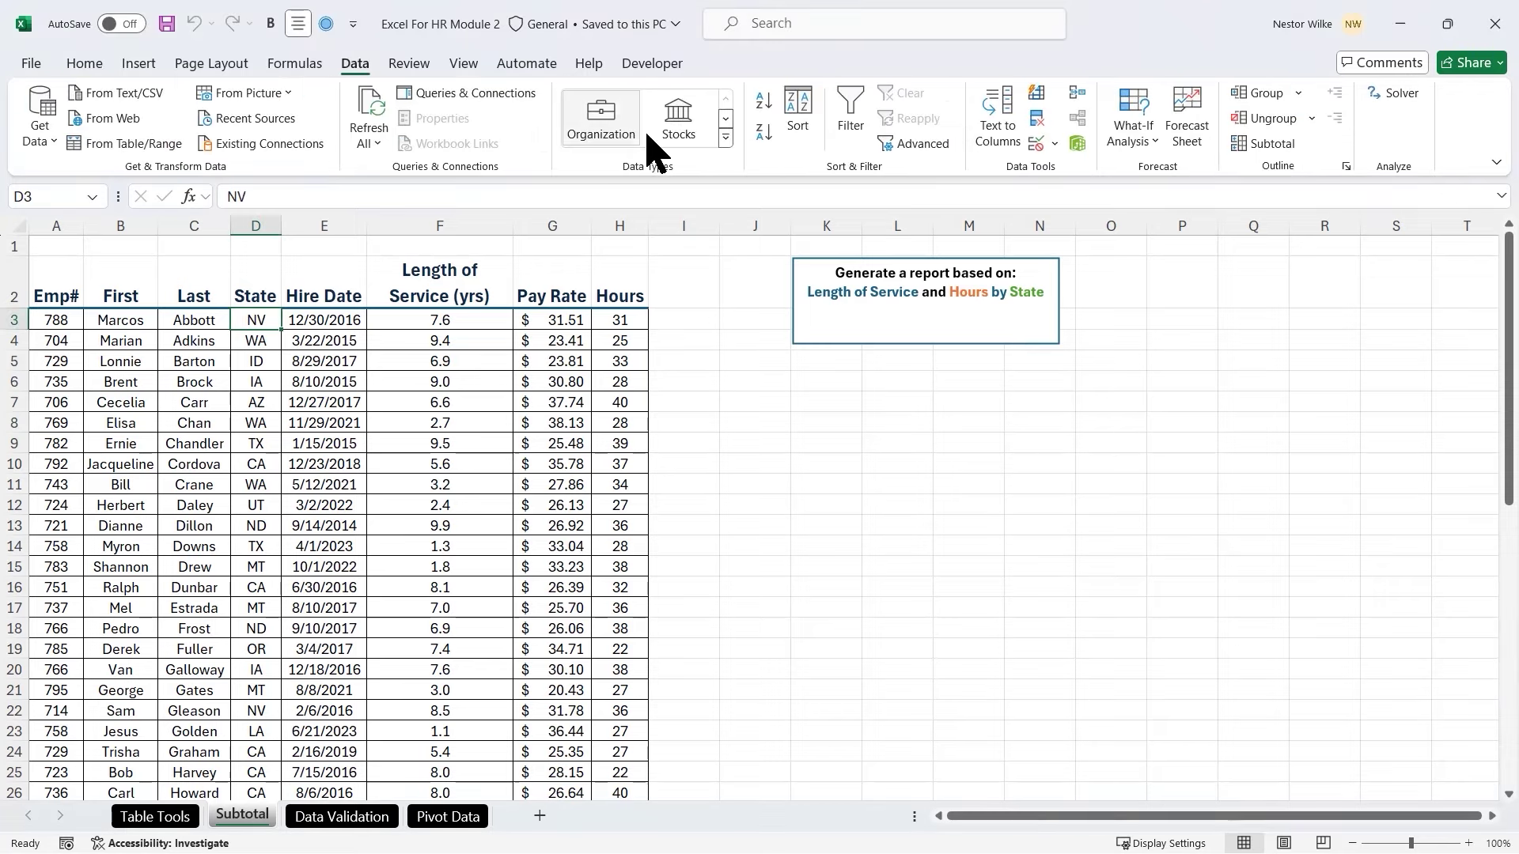
click(766, 111)
drag(258, 320, 258, 773)
scroll(343, 620, down, 6)
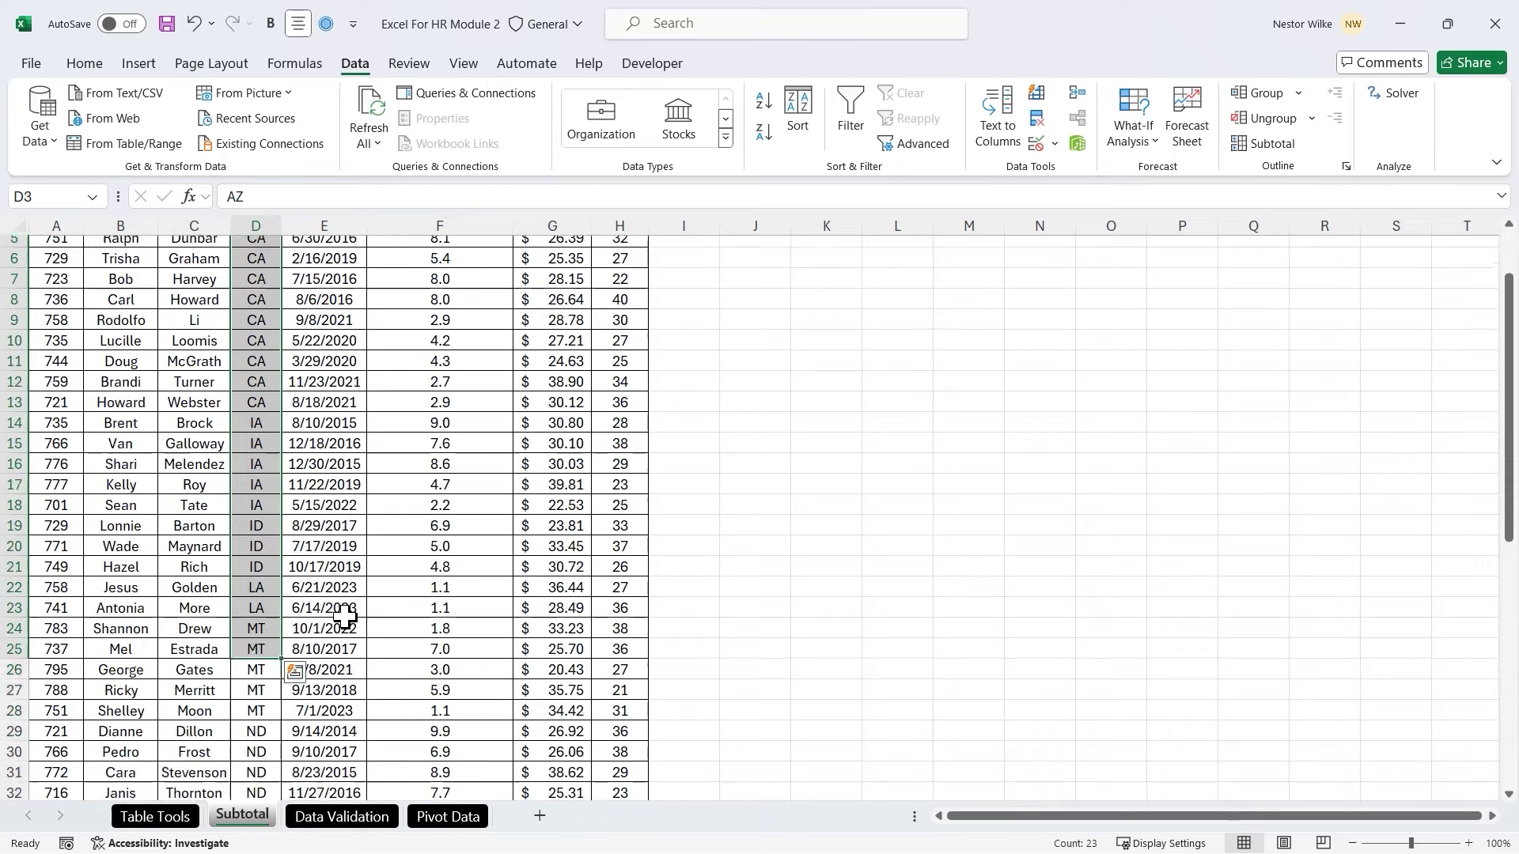
Examine the sorted employee list down to its end and the rows where one state changes to the next
scroll(344, 617, down, 7)
scroll(344, 617, up, 9)
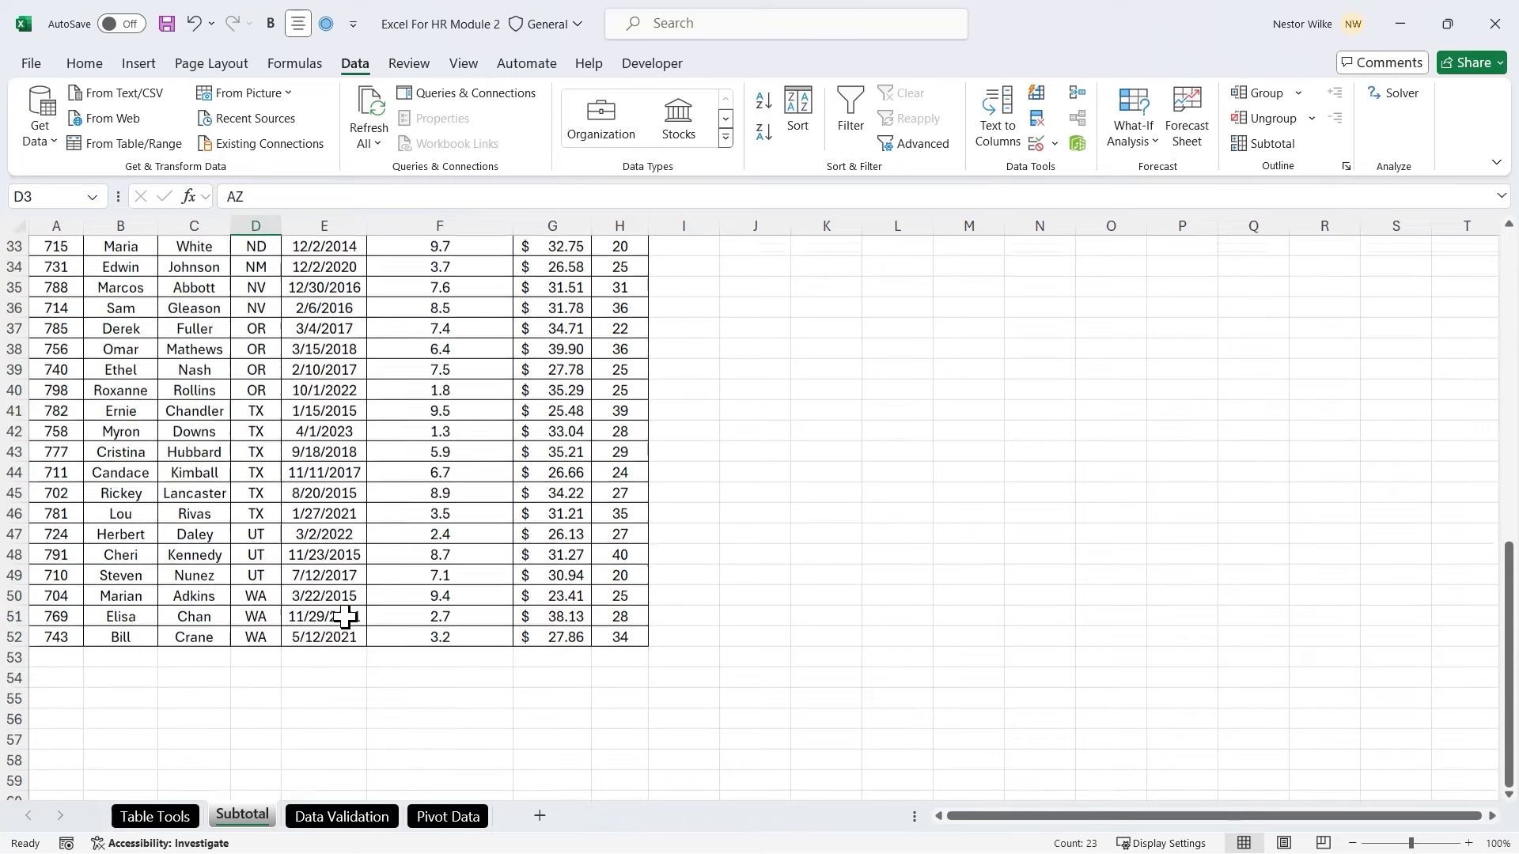
scroll(344, 617, up, 5)
click(317, 322)
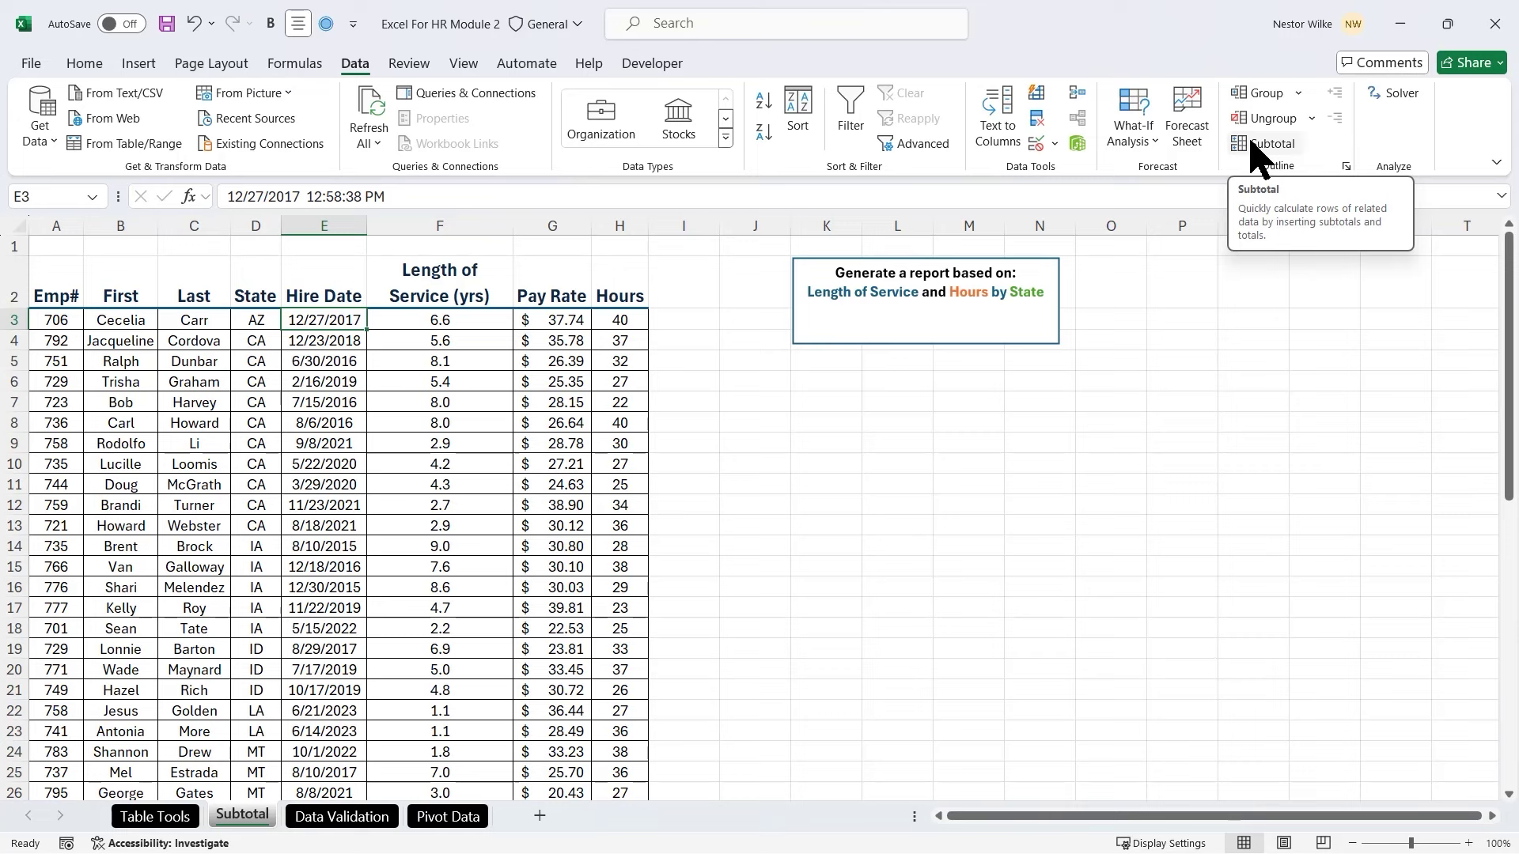
click(273, 340)
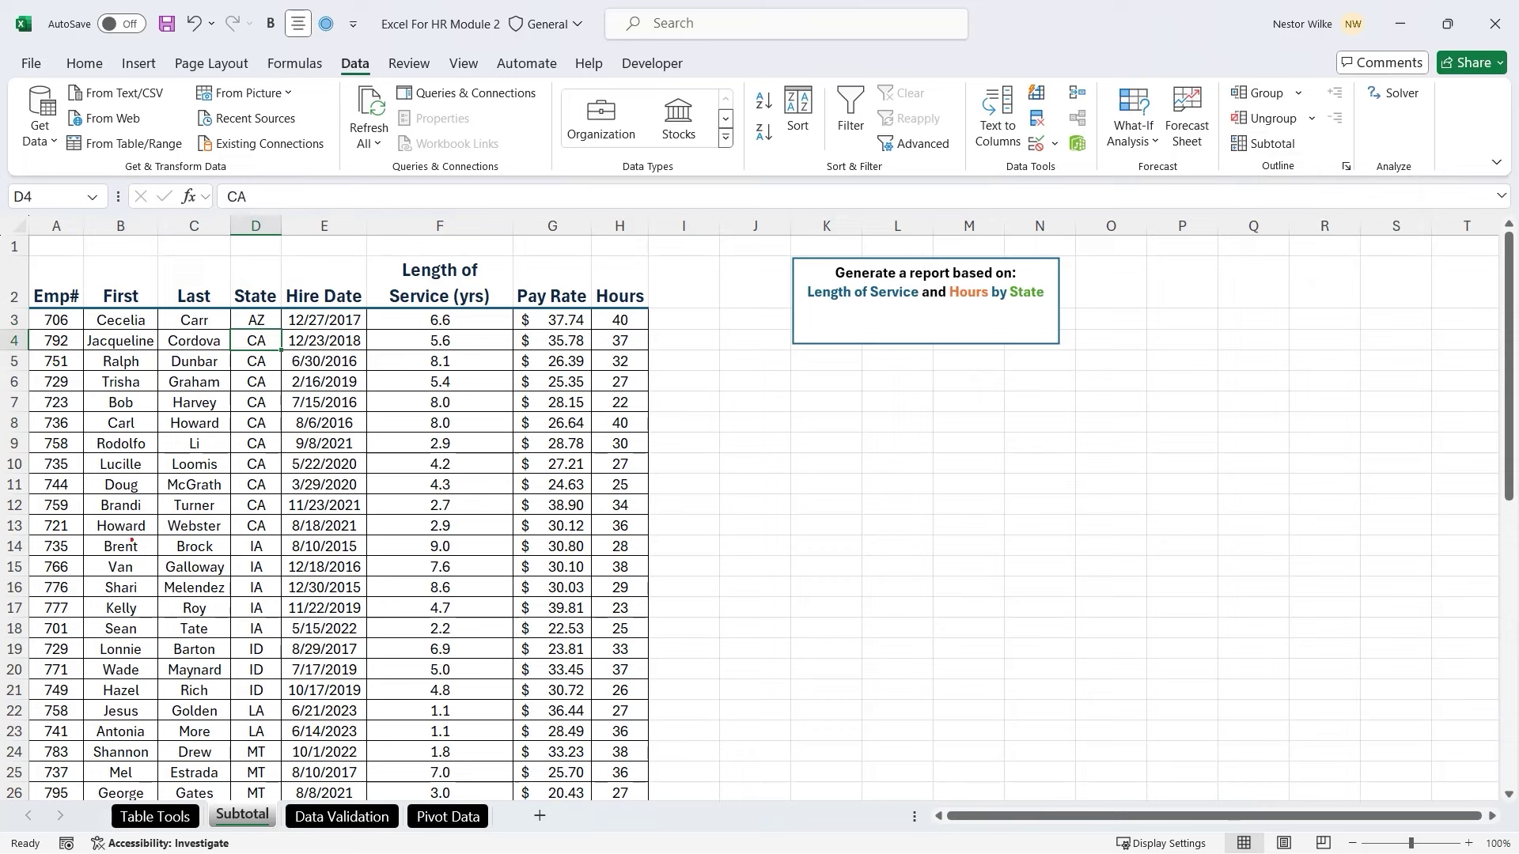
drag(32, 534, 646, 541)
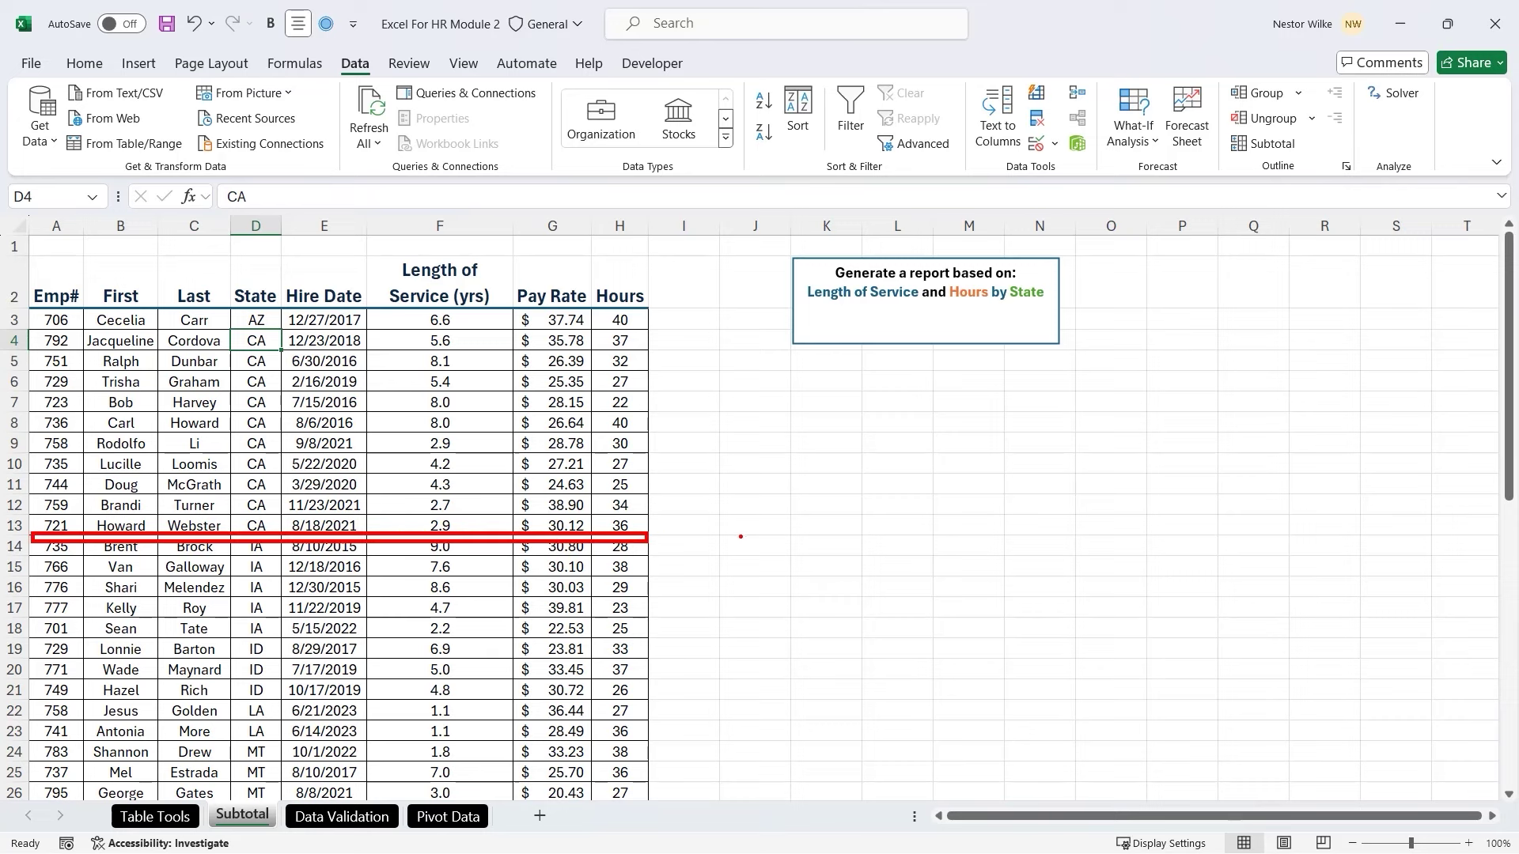
drag(766, 547, 777, 544)
drag(51, 636, 645, 639)
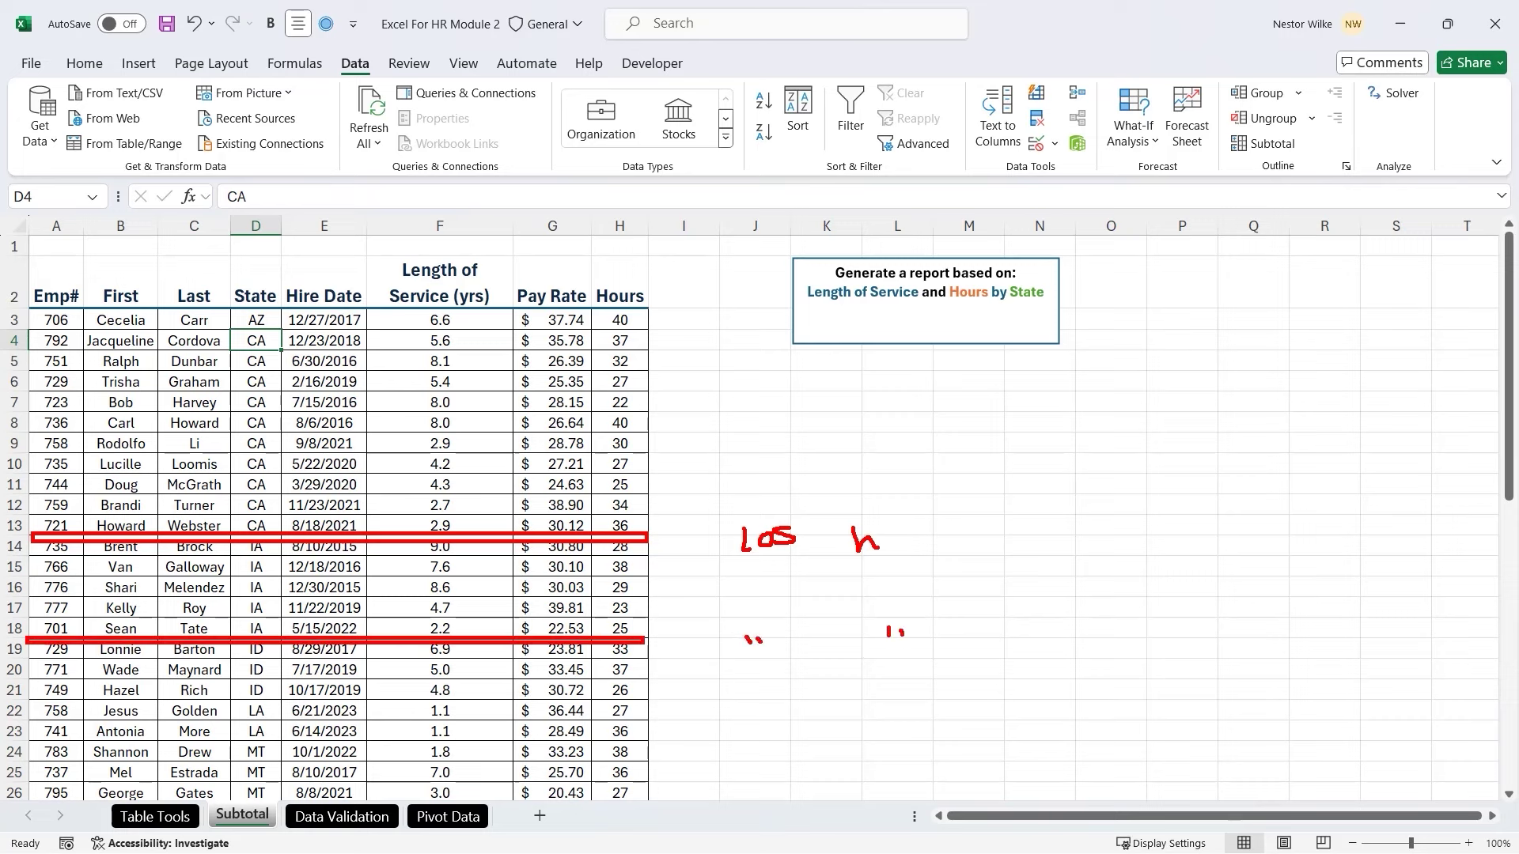
key(Escape)
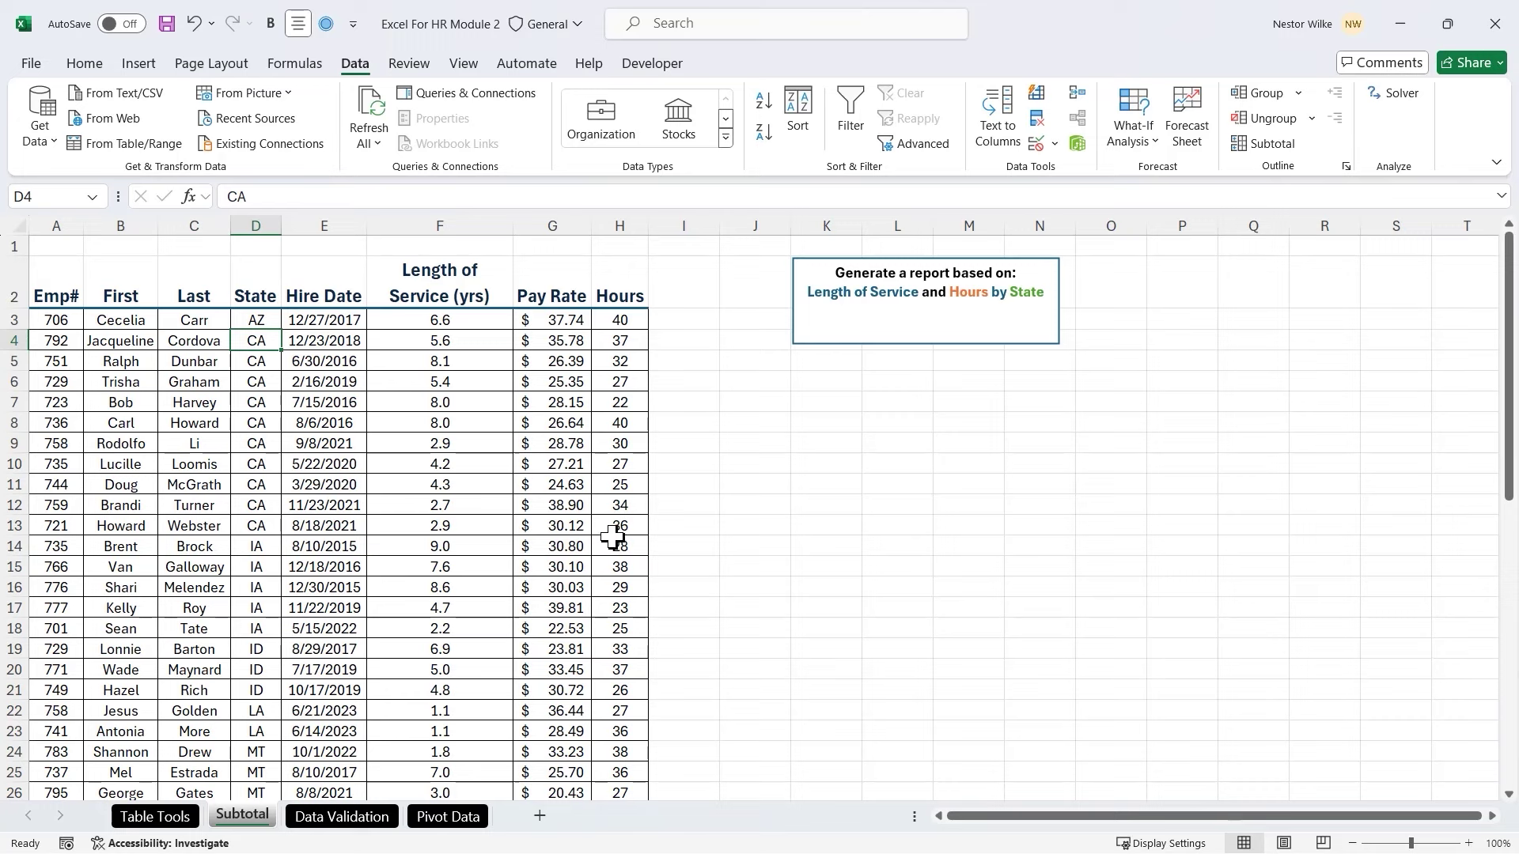
Start a Subtotal on the employee list and add Length of Service (yrs) to the subtotaled columns alongside Hours
click(422, 385)
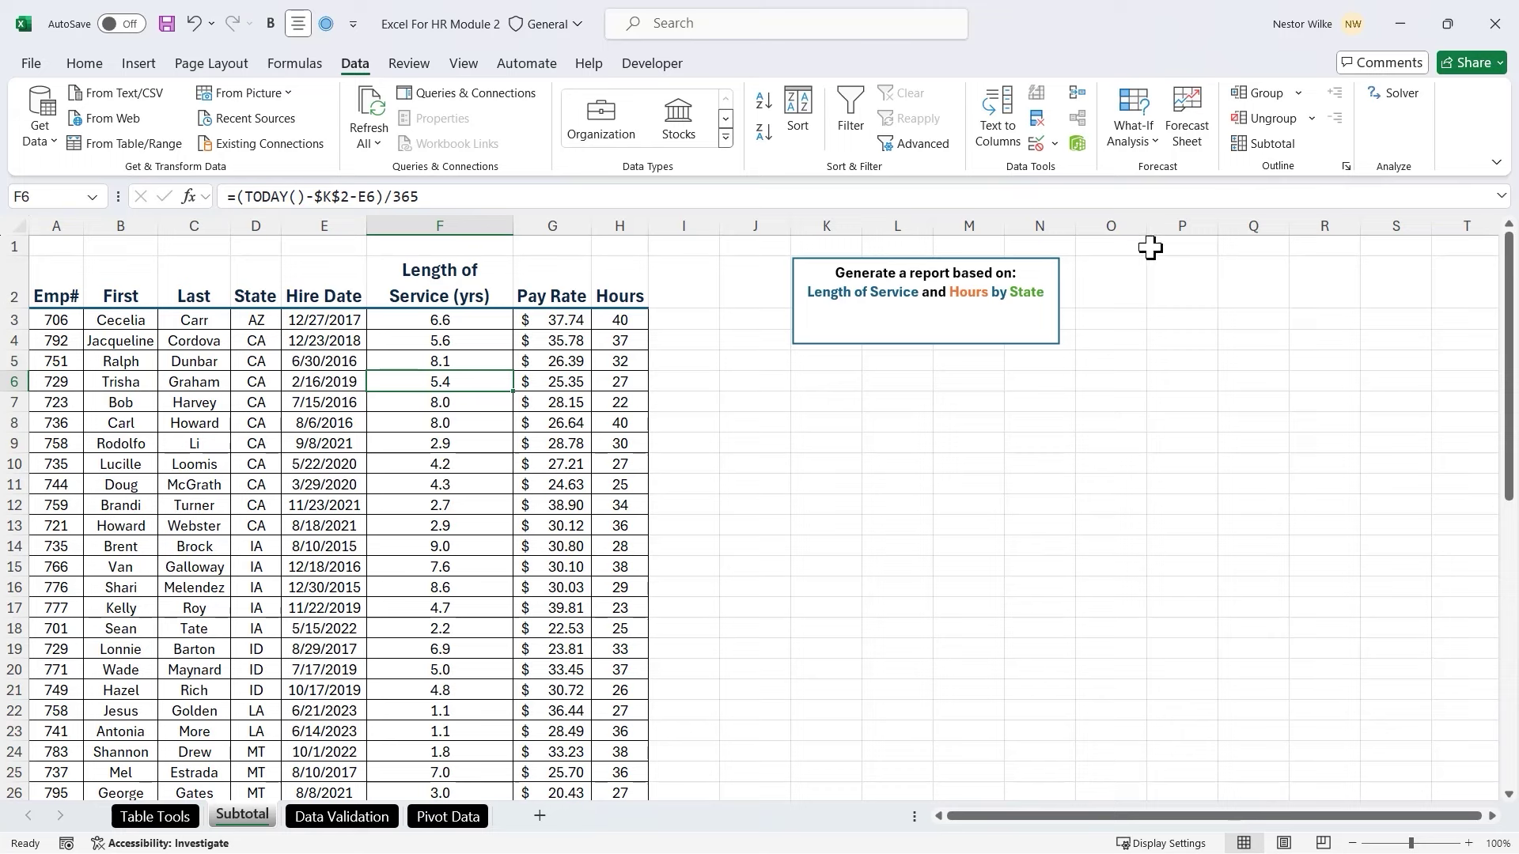
click(1275, 144)
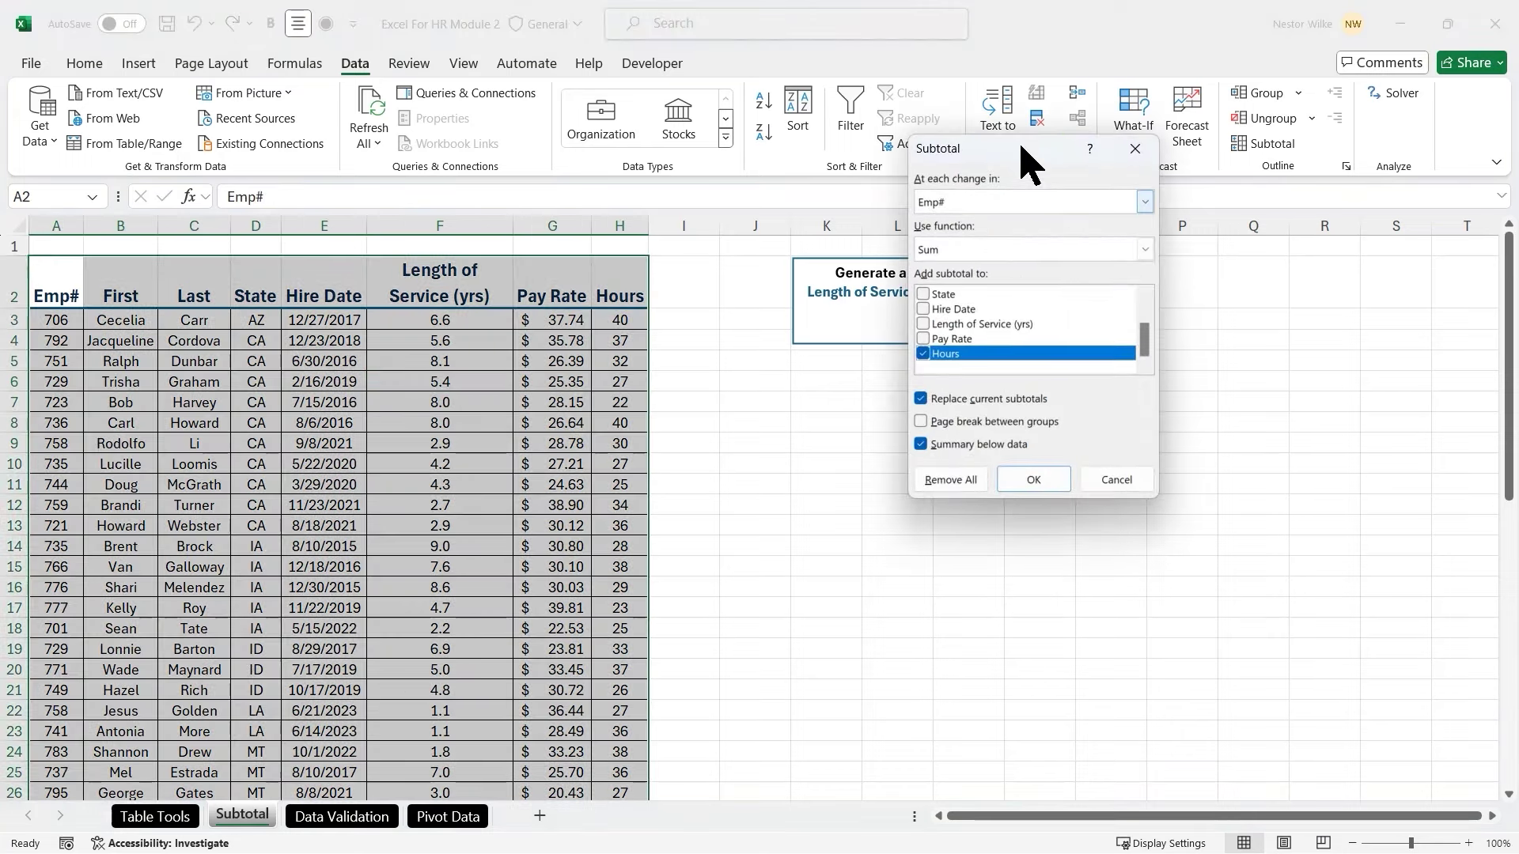
drag(1012, 162, 890, 366)
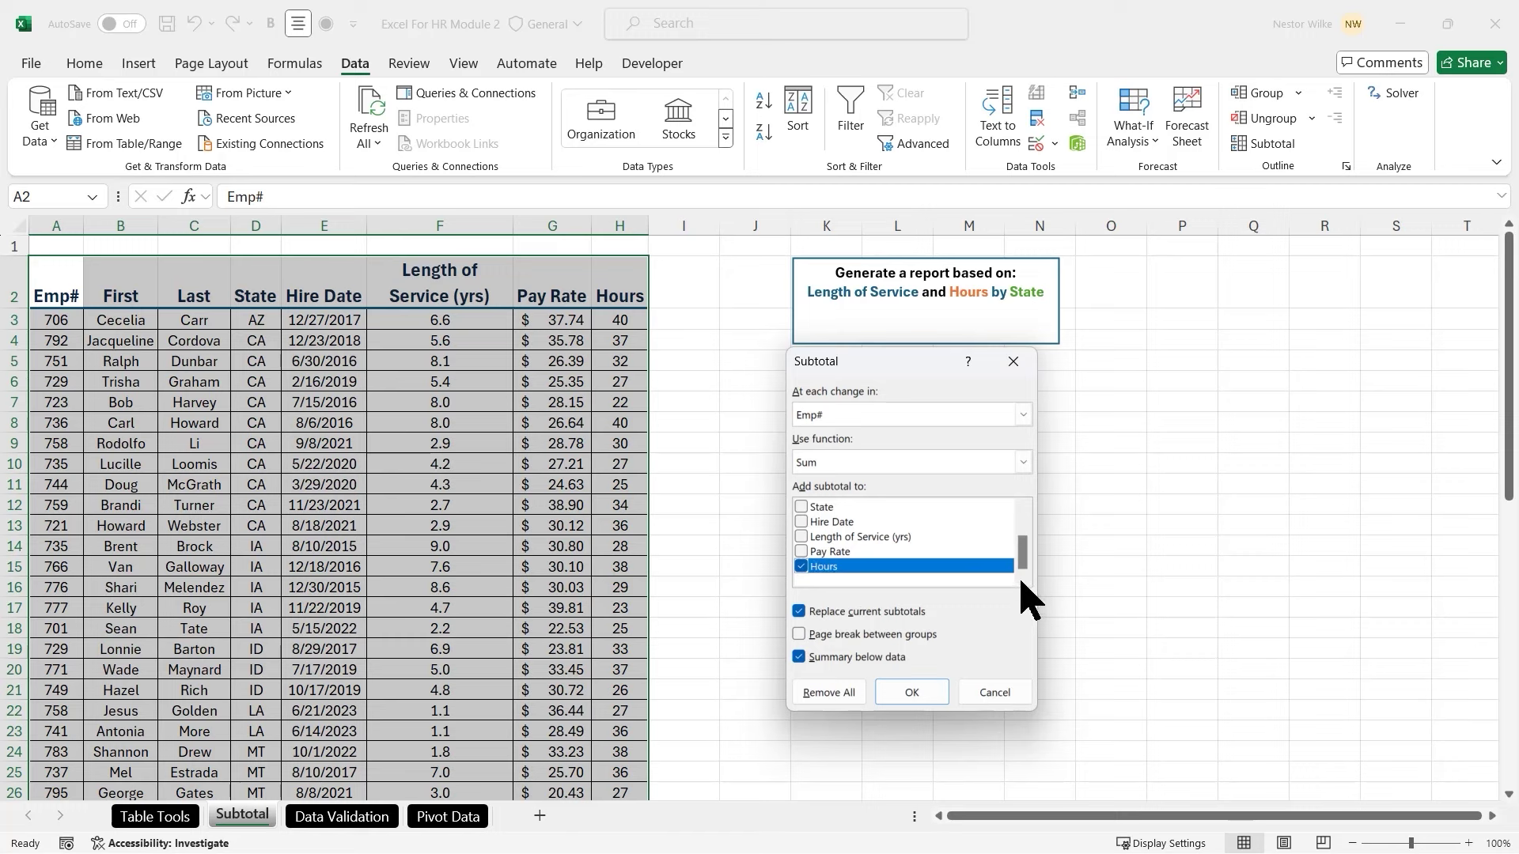
click(802, 538)
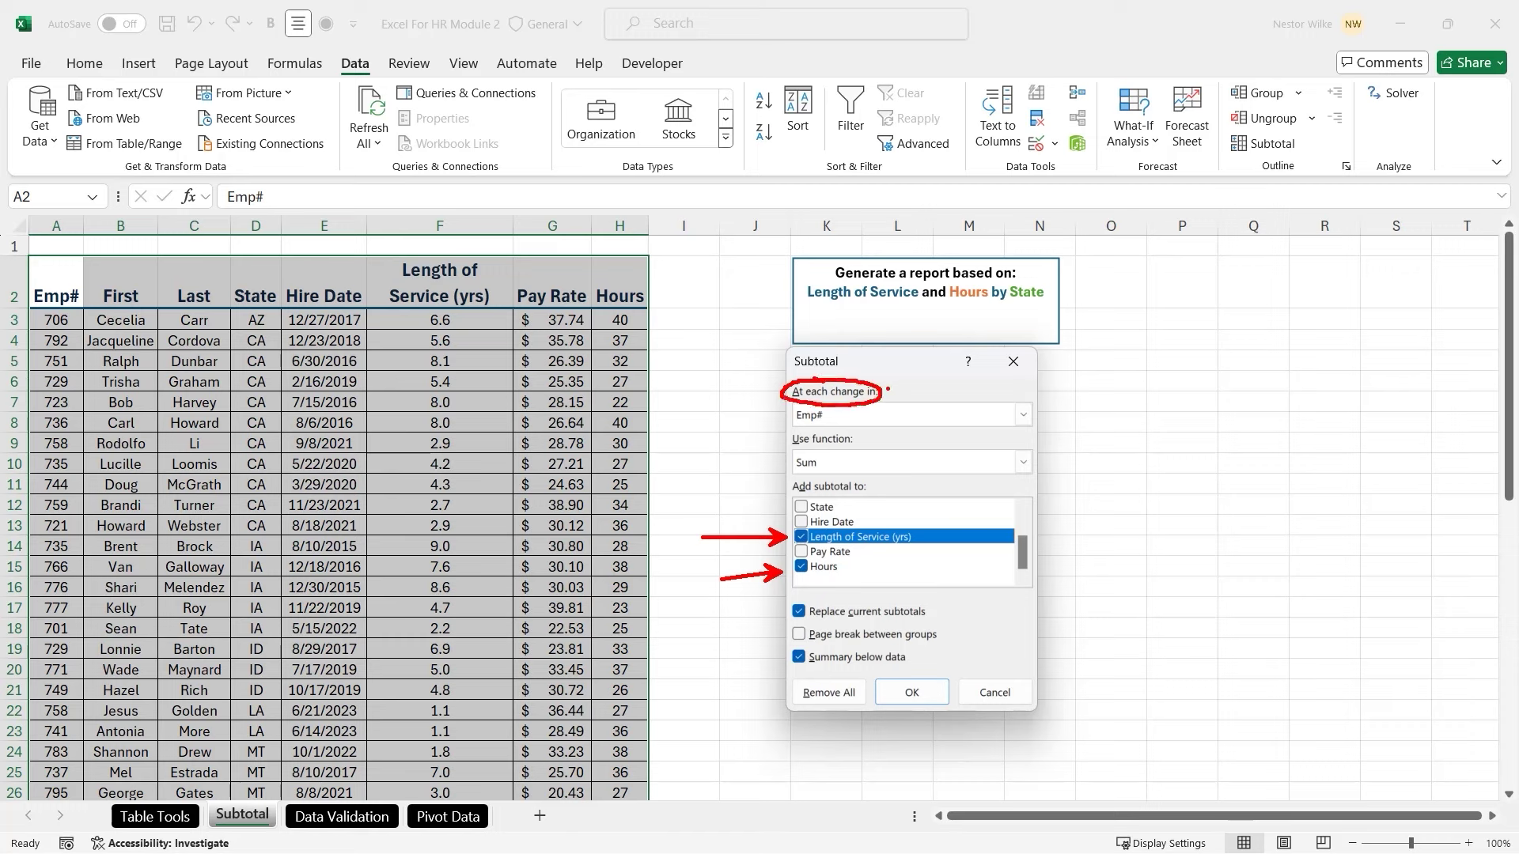
key(Escape)
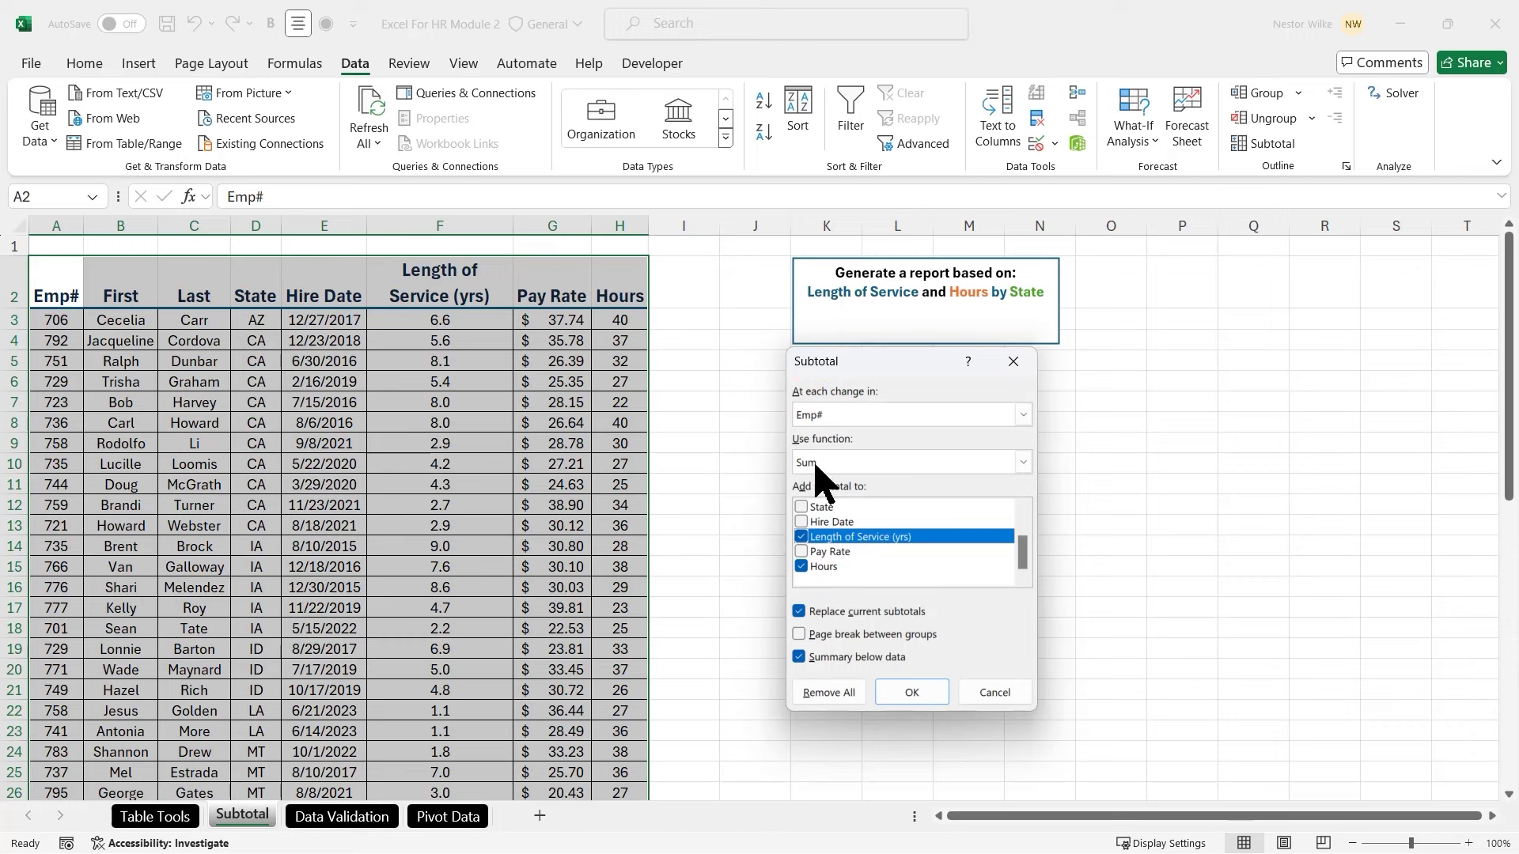
Calculate the subtotals at each change in State with the Sum function and apply them to the list
click(1023, 415)
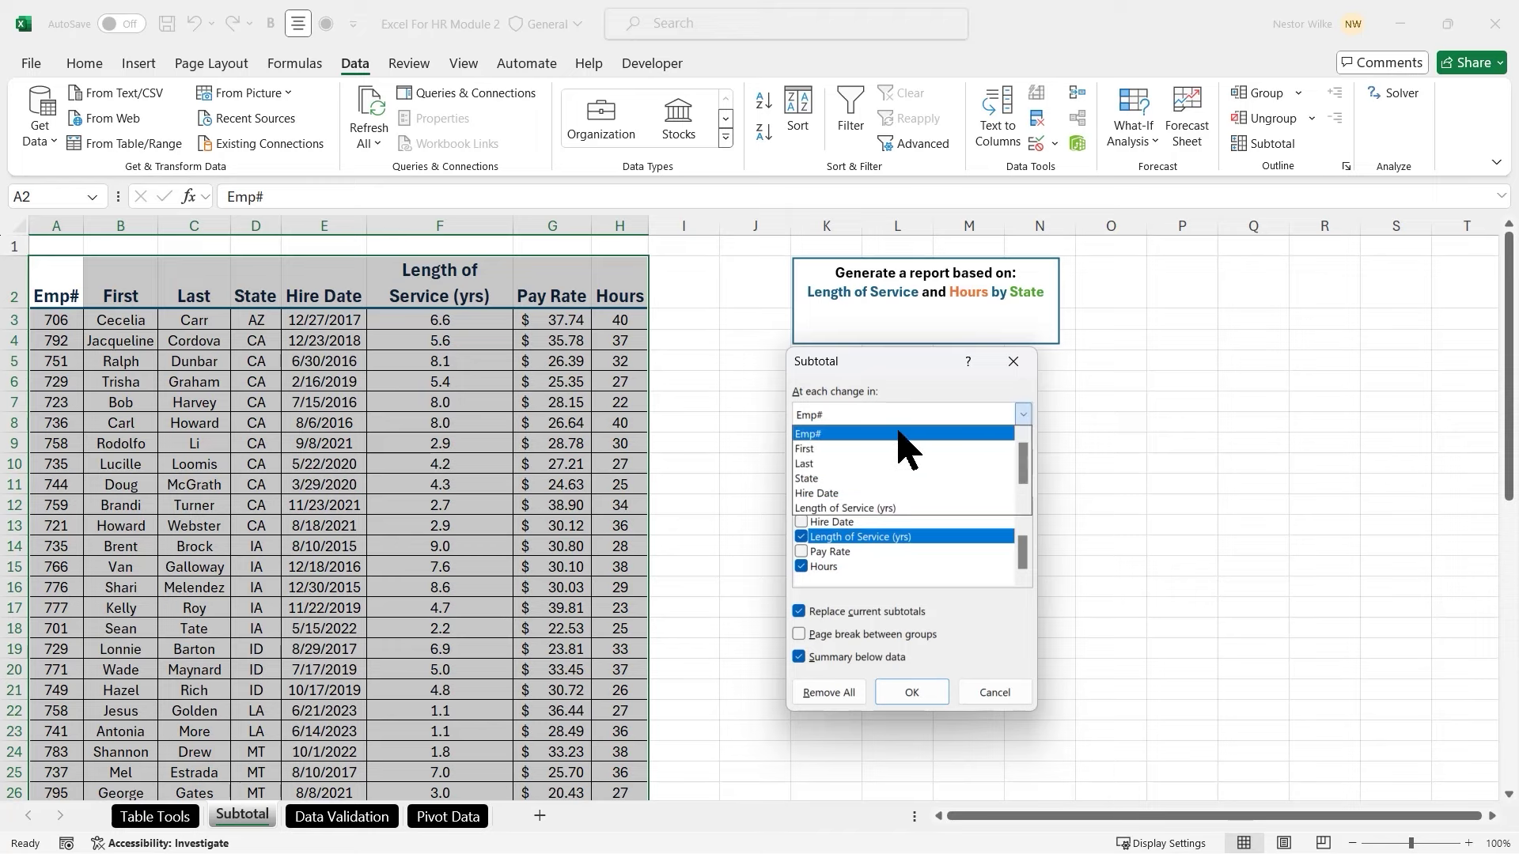
key(Escape)
click(823, 474)
key(ctrl+2)
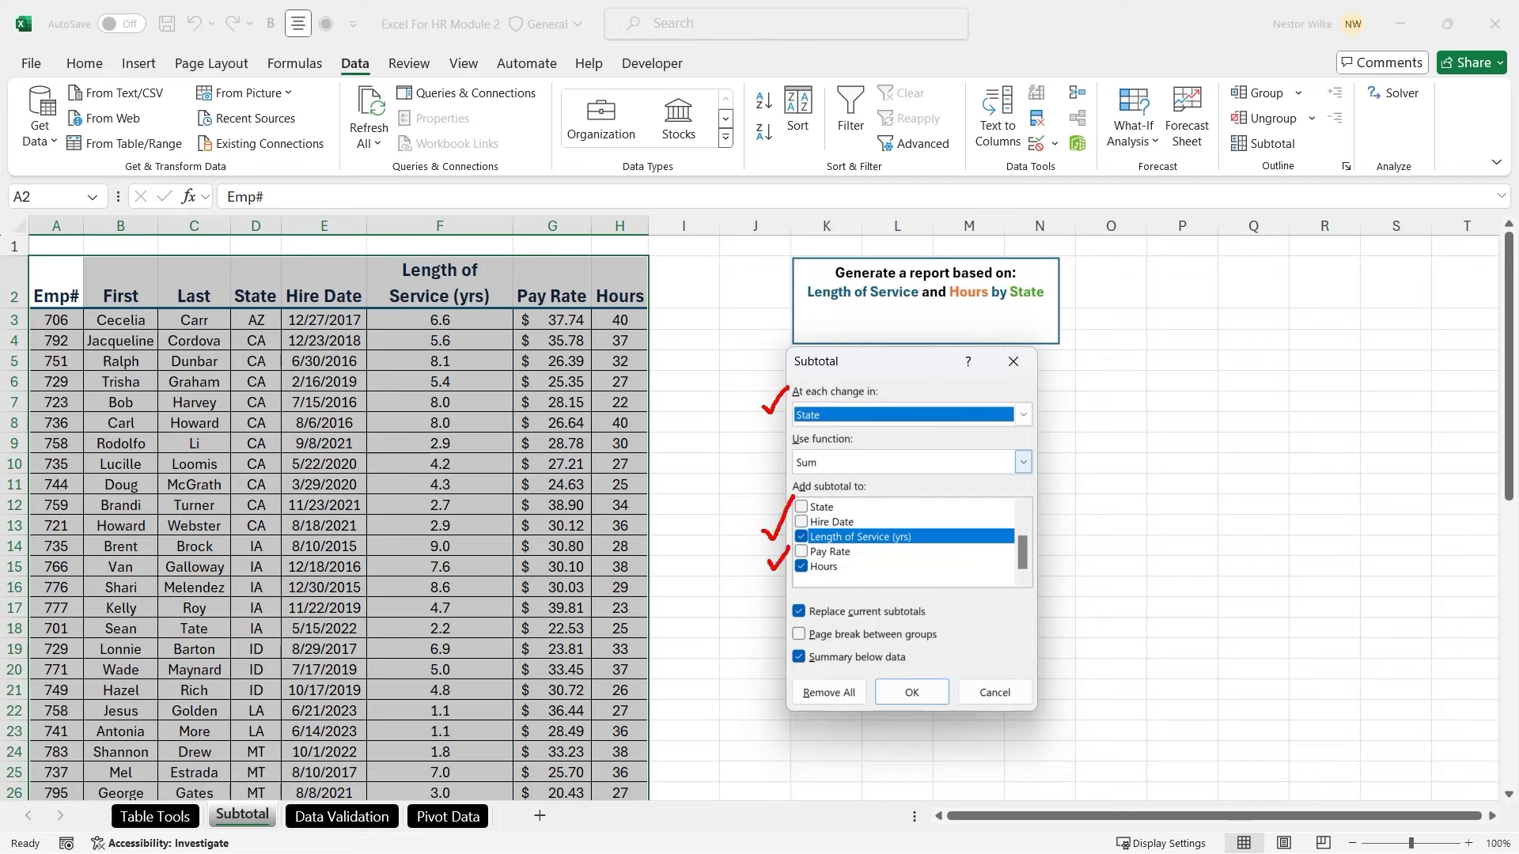
key(Escape)
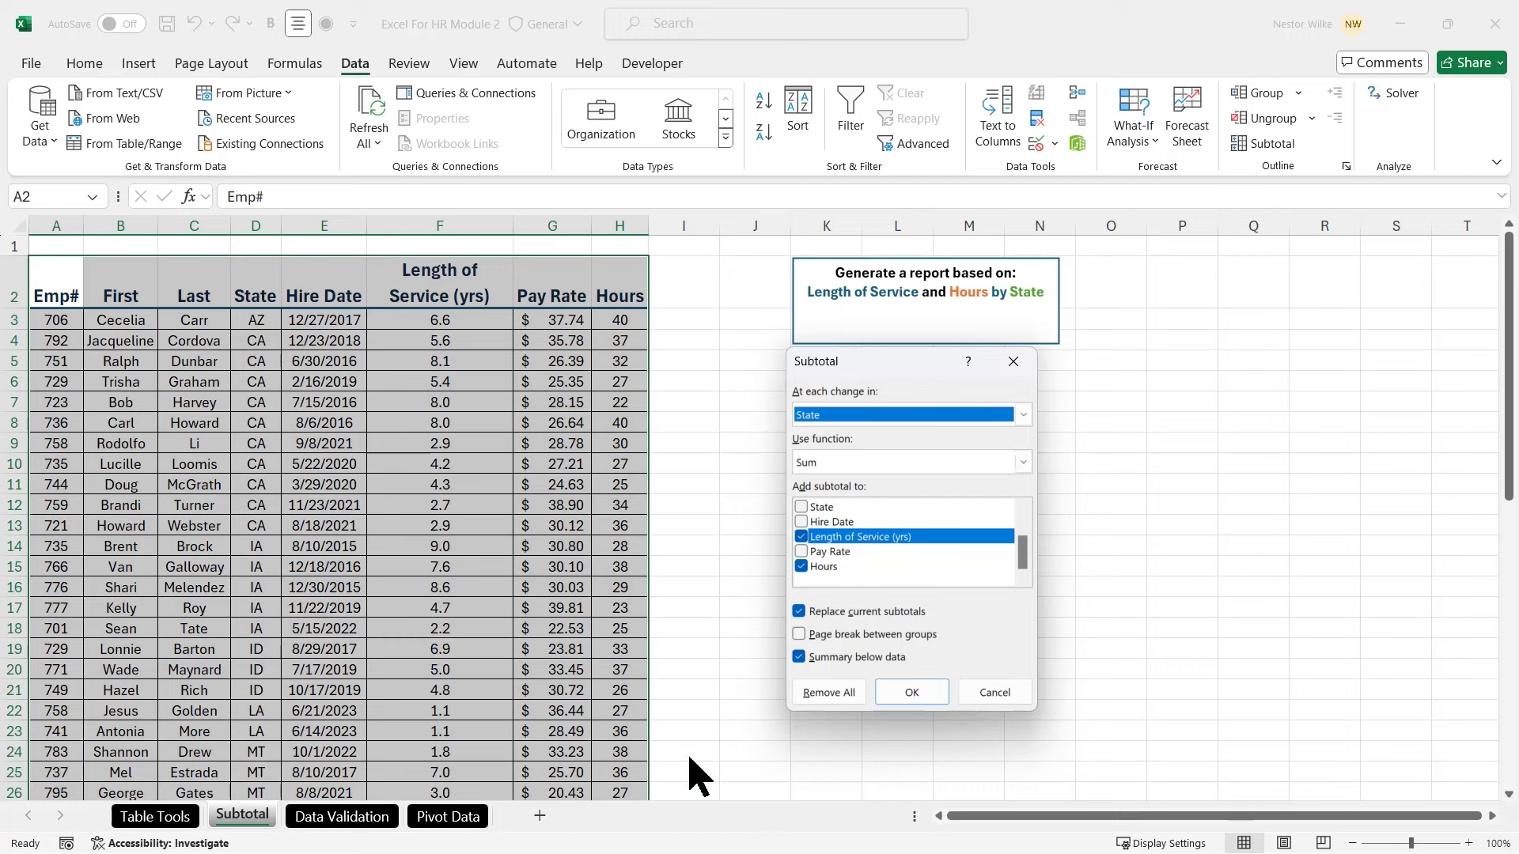
click(911, 693)
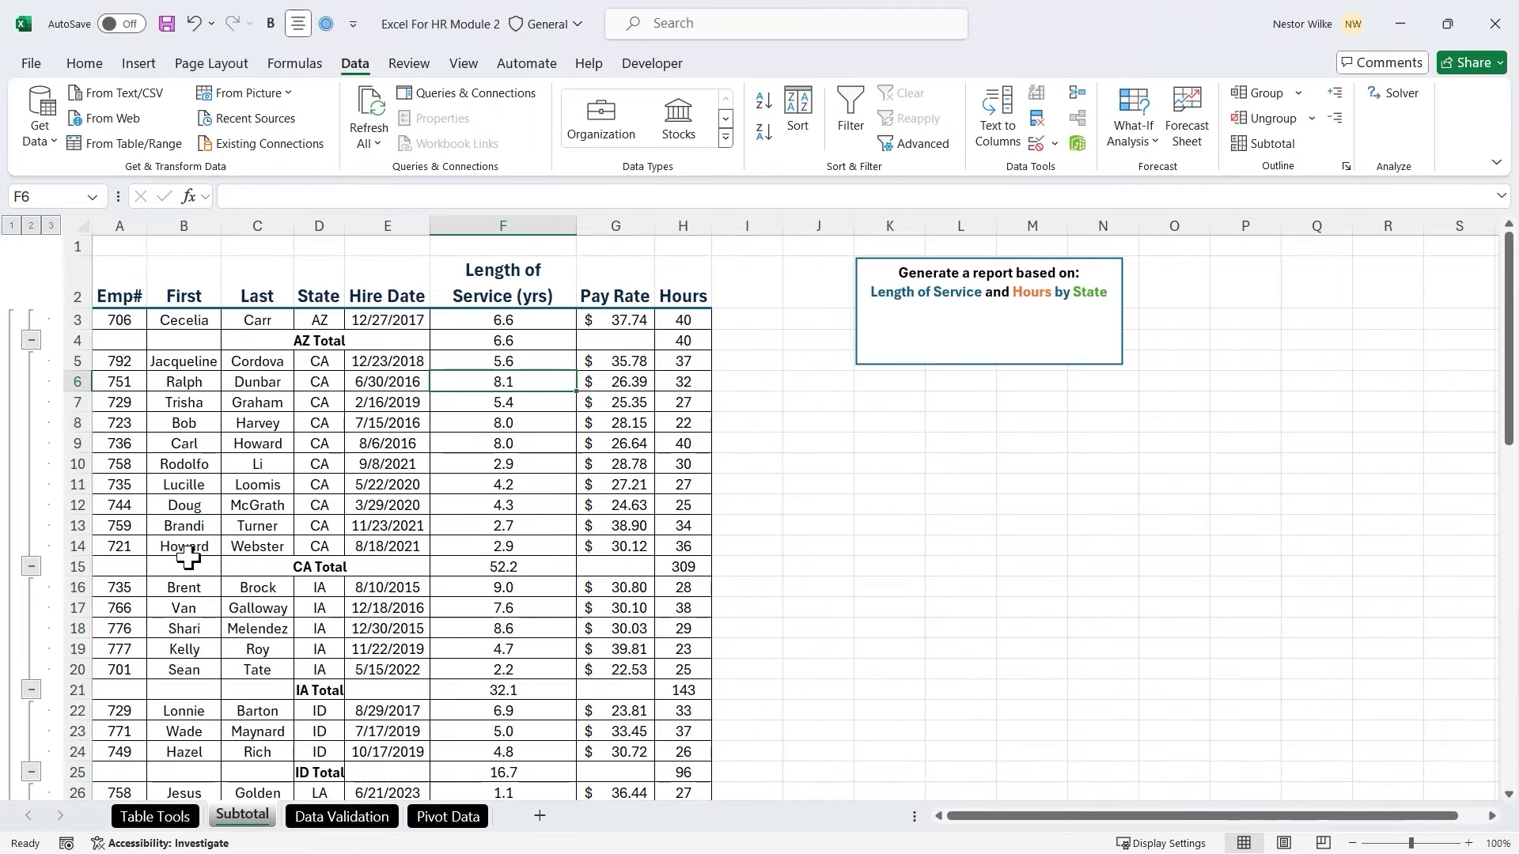
Inspect the AZ and CA total rows and the formula behind CA's Length of Service subtotal
drag(127, 342, 690, 342)
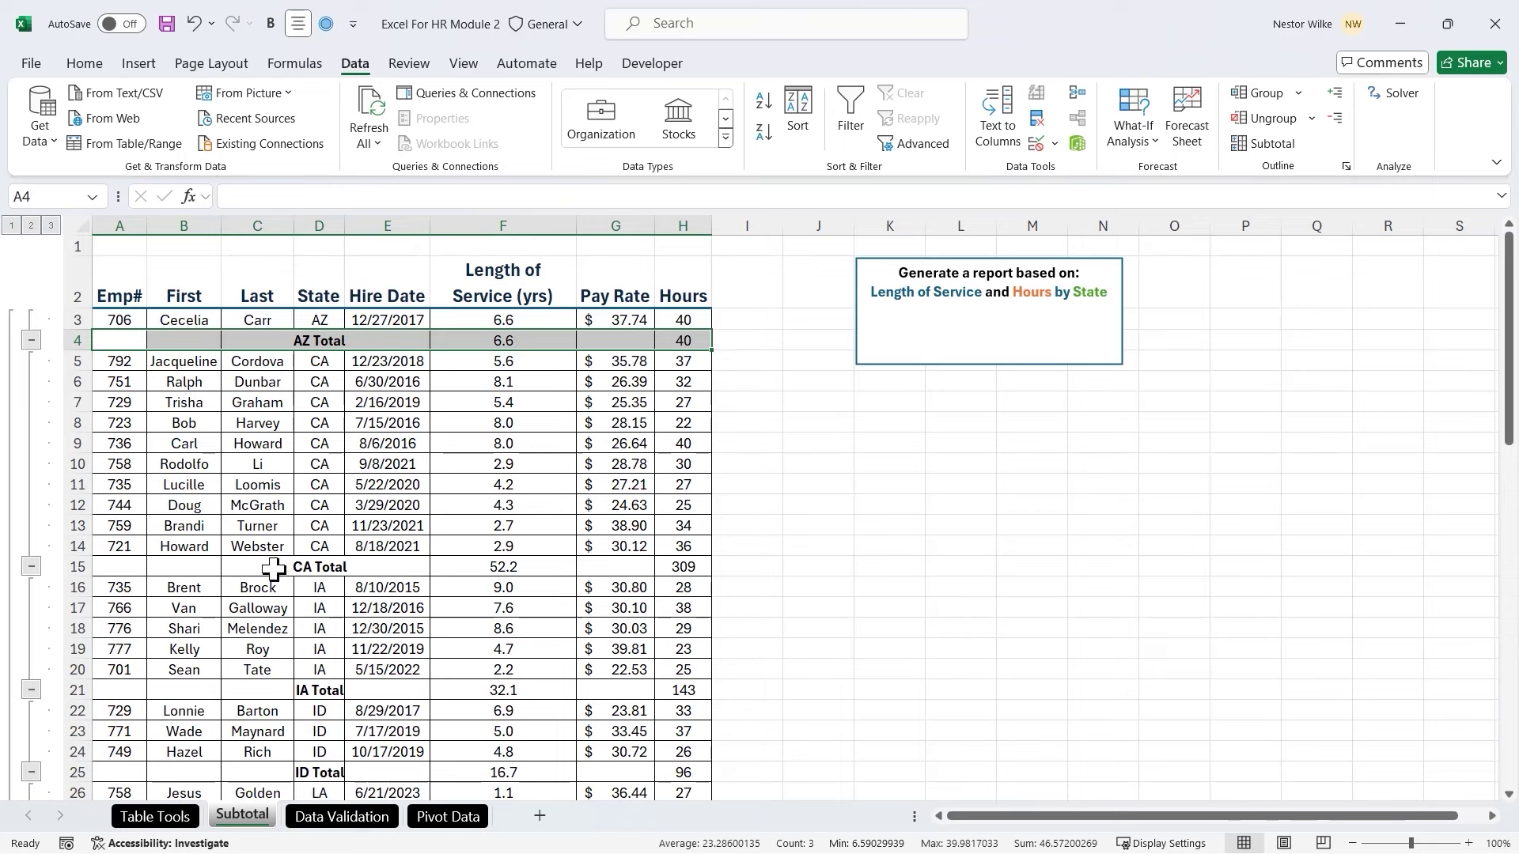
drag(125, 566, 659, 563)
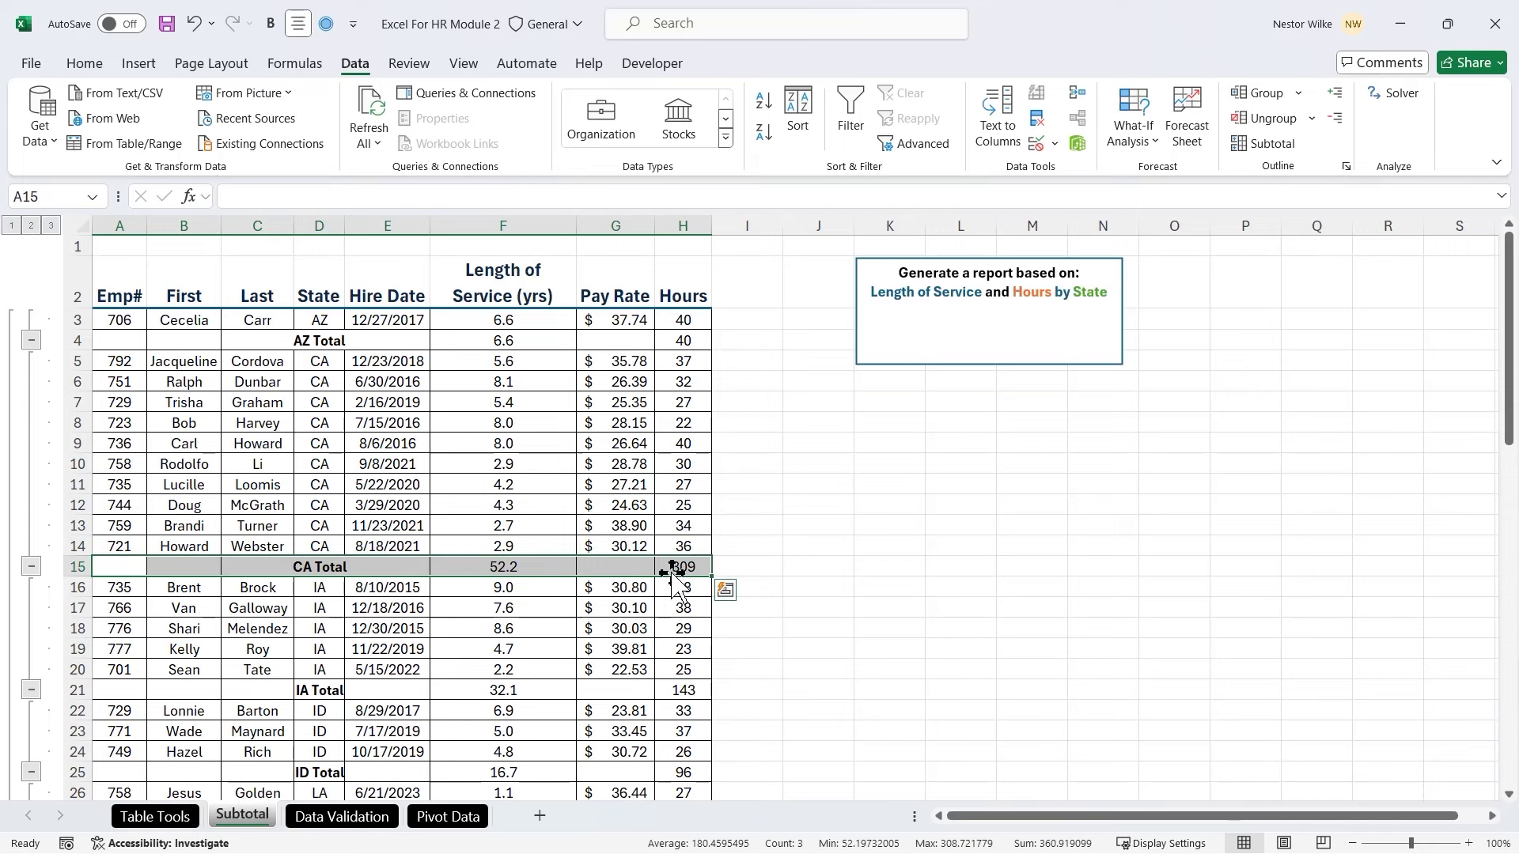
click(507, 566)
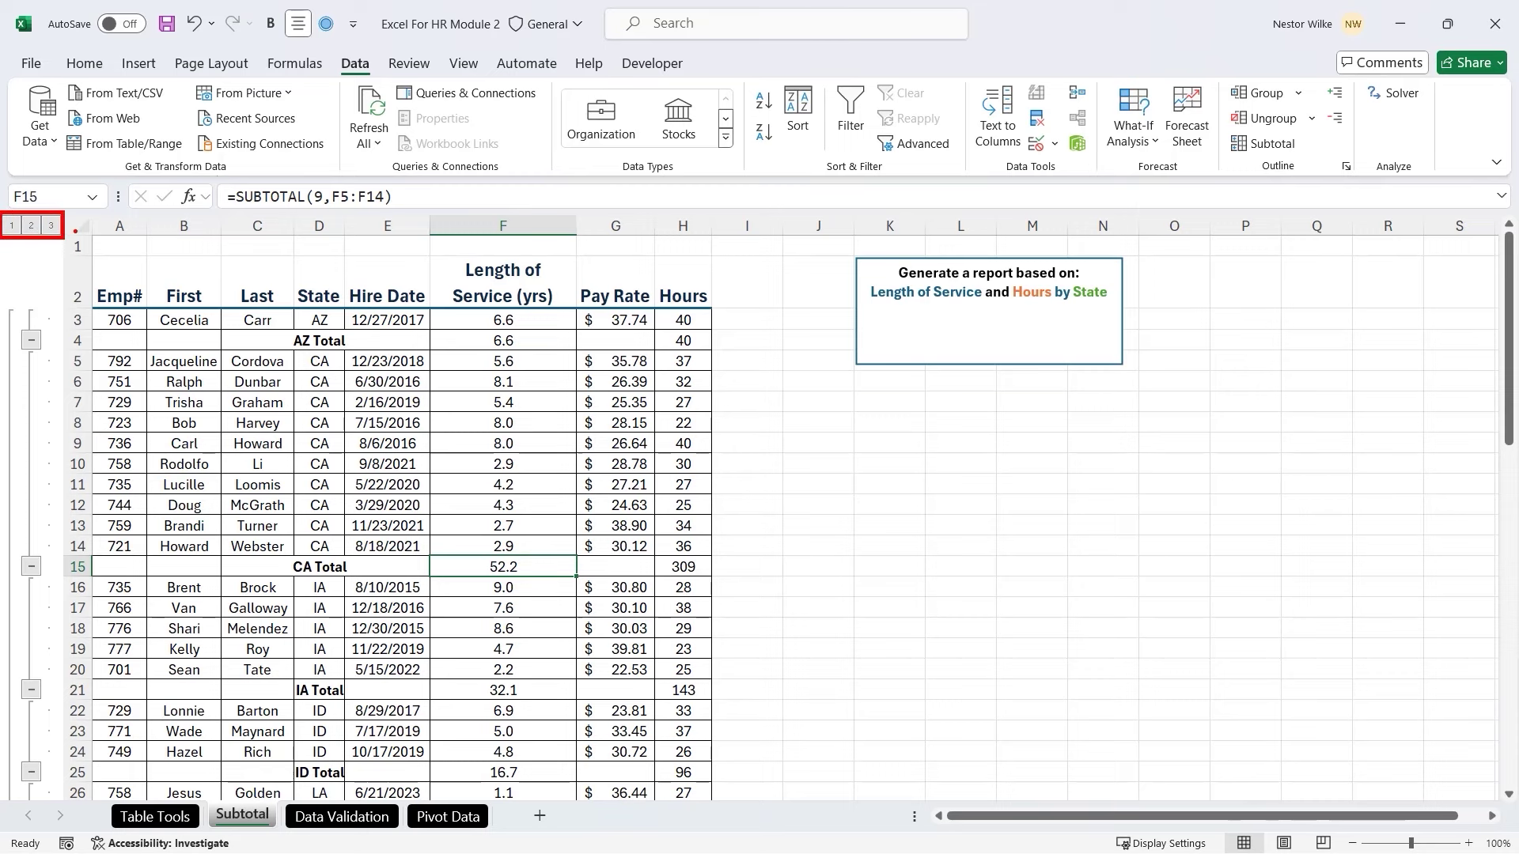
Collapse the subtotal outline to the grand total only, and expand it to the state totals level
click(12, 226)
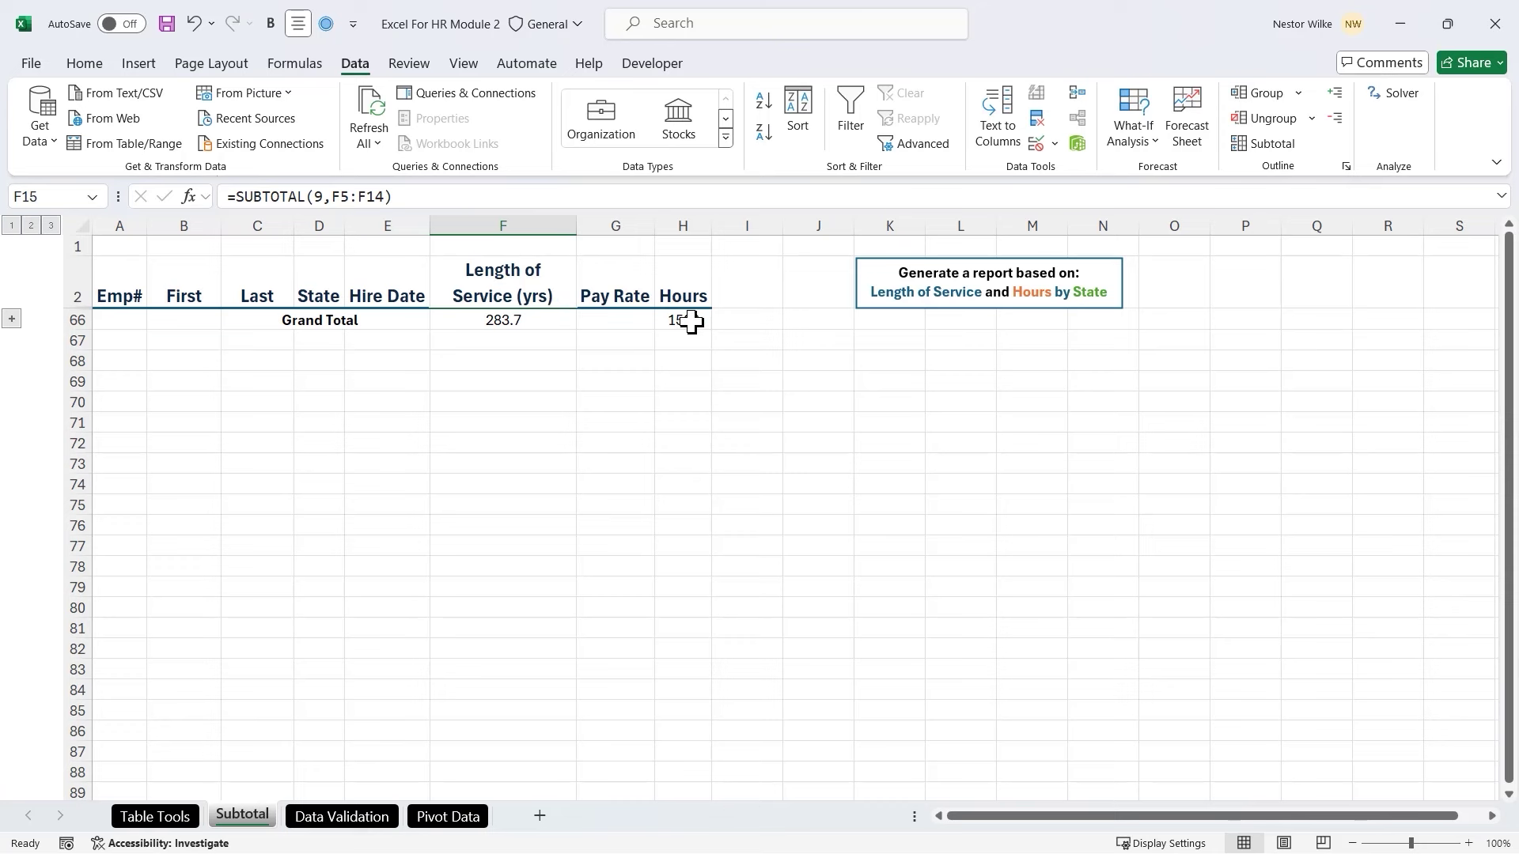
click(31, 225)
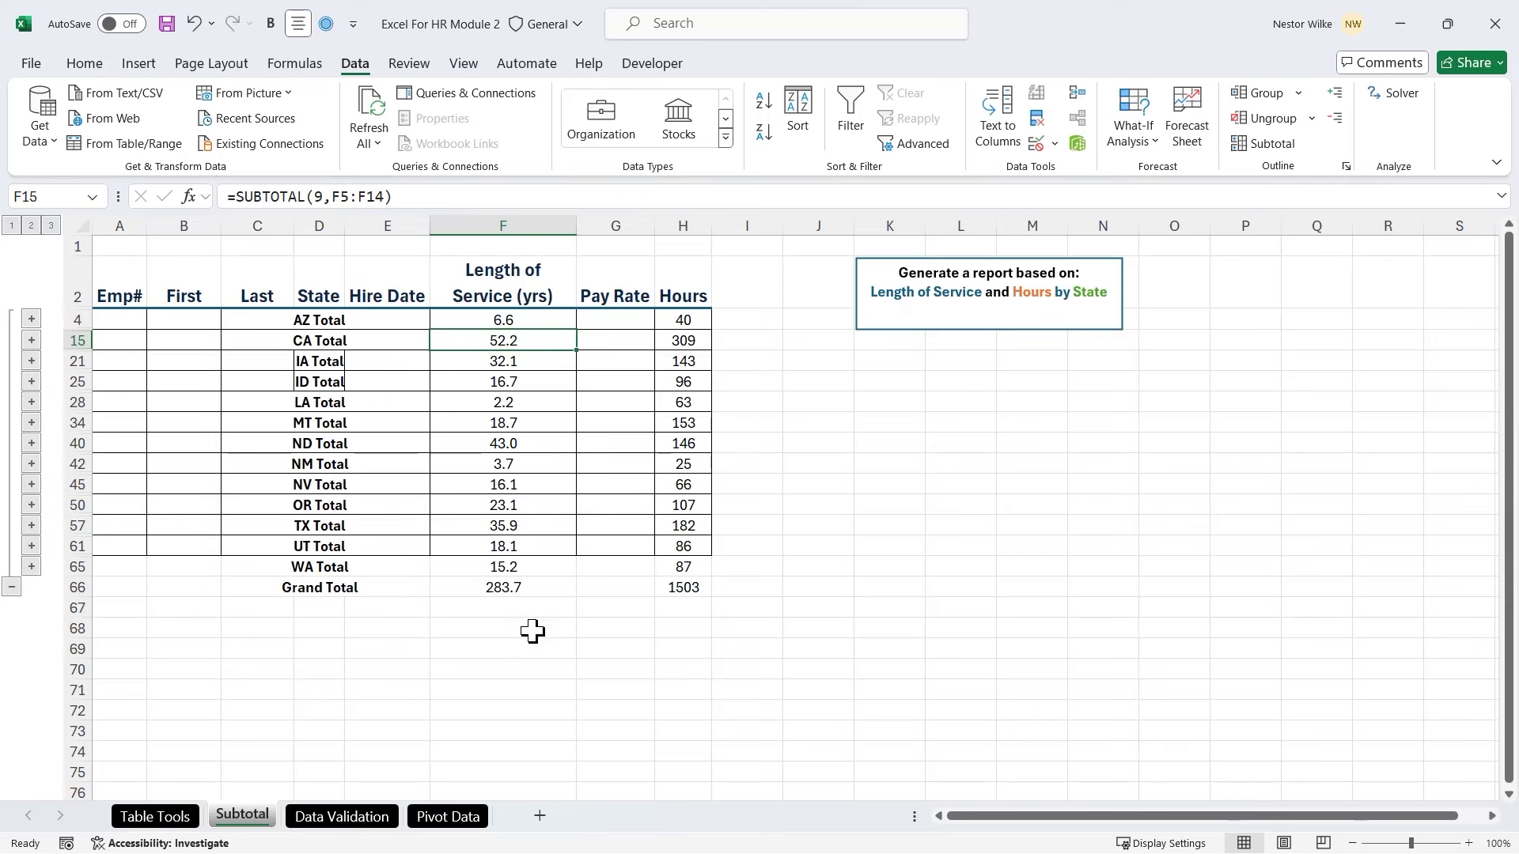
click(492, 645)
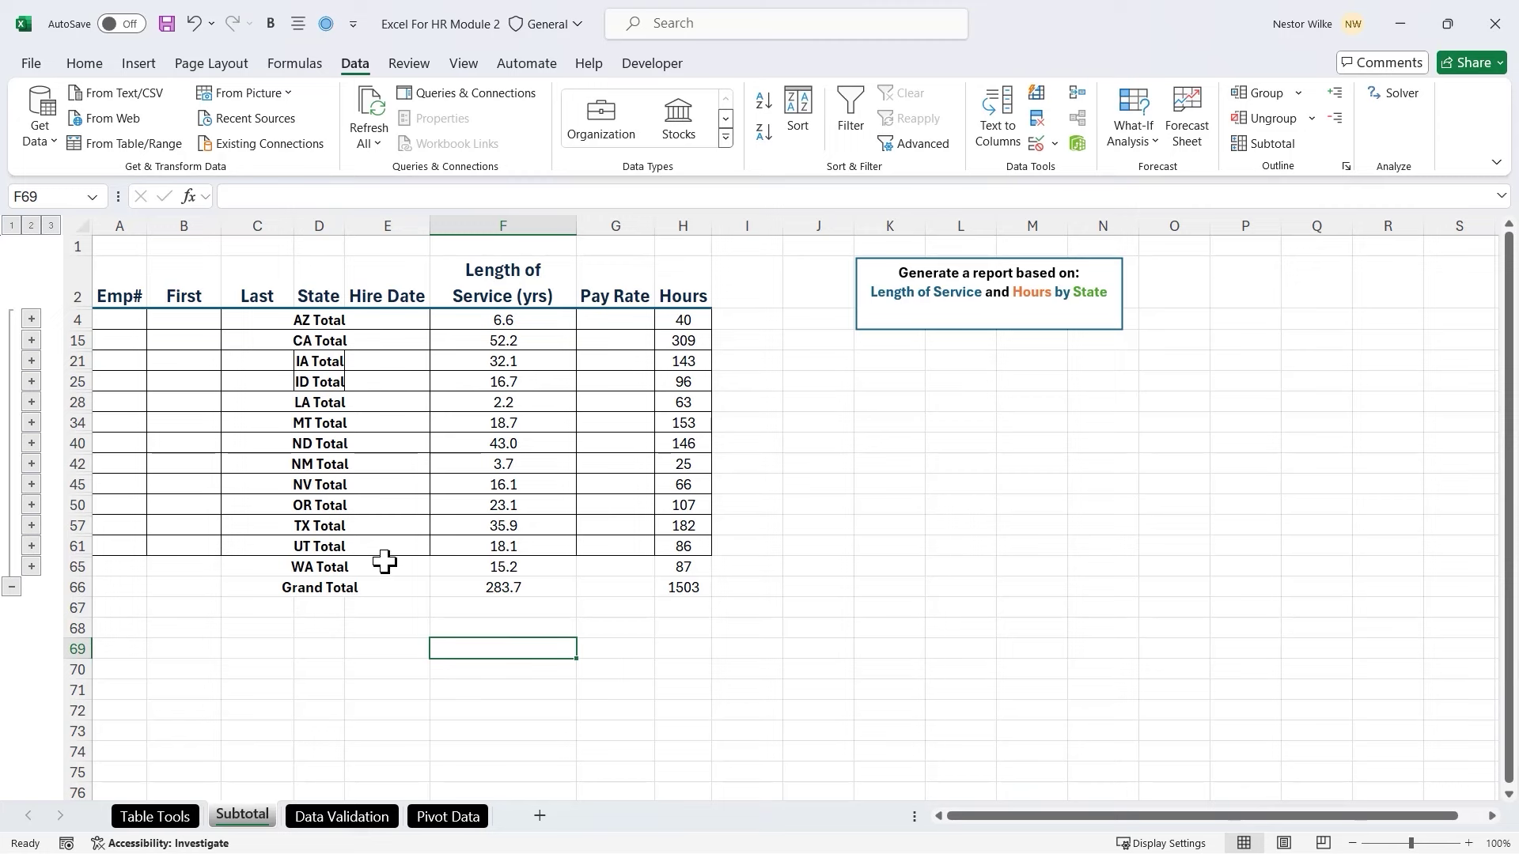
Expand the subtotal outline to all employee rows and compare the CA employees with the CA total row
click(51, 225)
drag(320, 361, 318, 554)
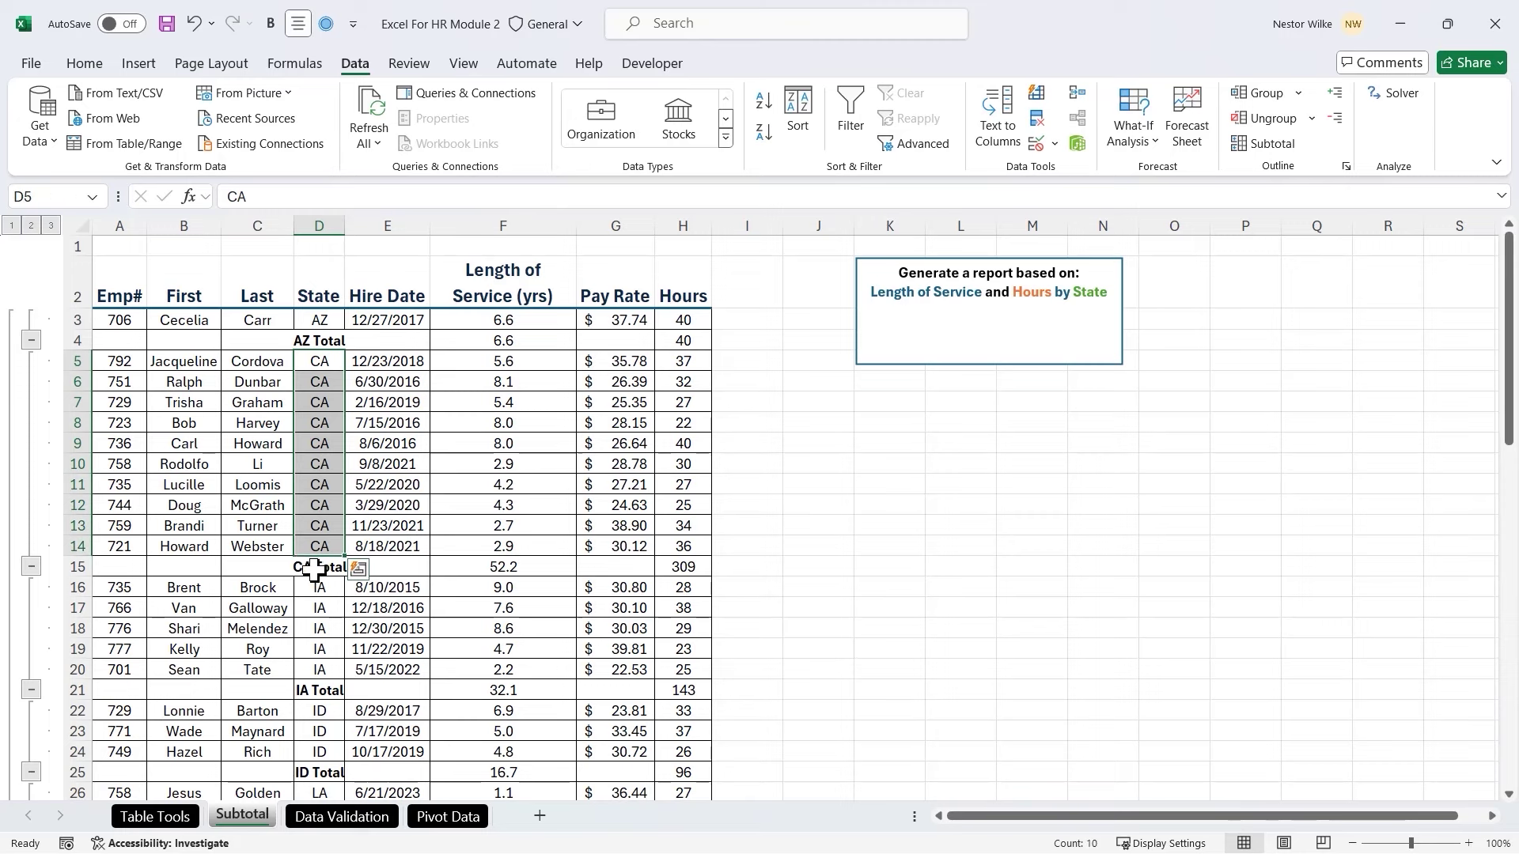
drag(119, 568, 685, 568)
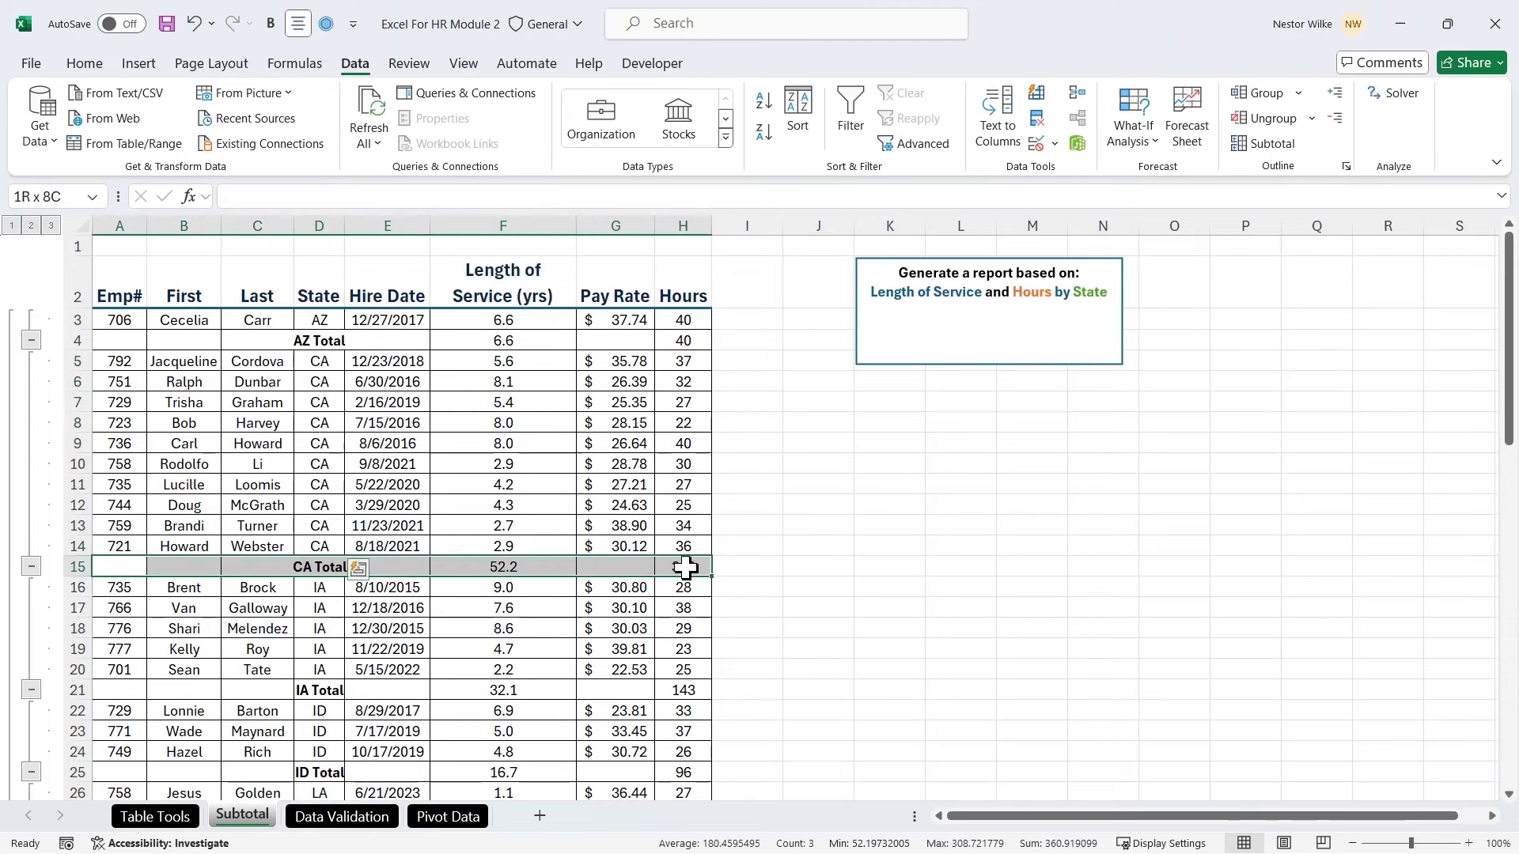
click(938, 444)
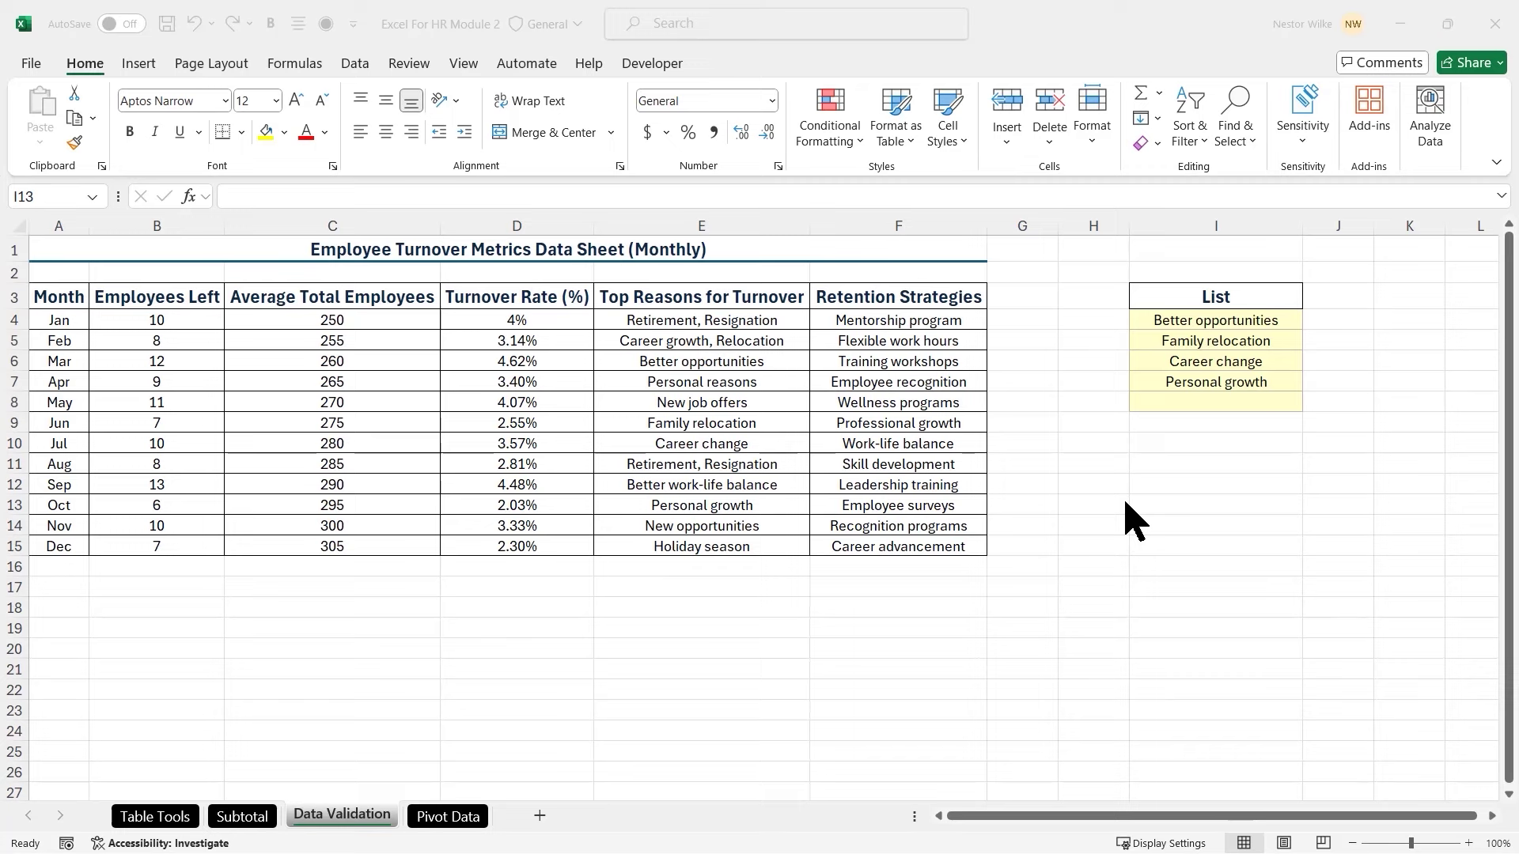
On the Data Validation sheet, compare the Top Reasons for Turnover entries with the reasons in the yellow List range
click(788, 321)
click(932, 389)
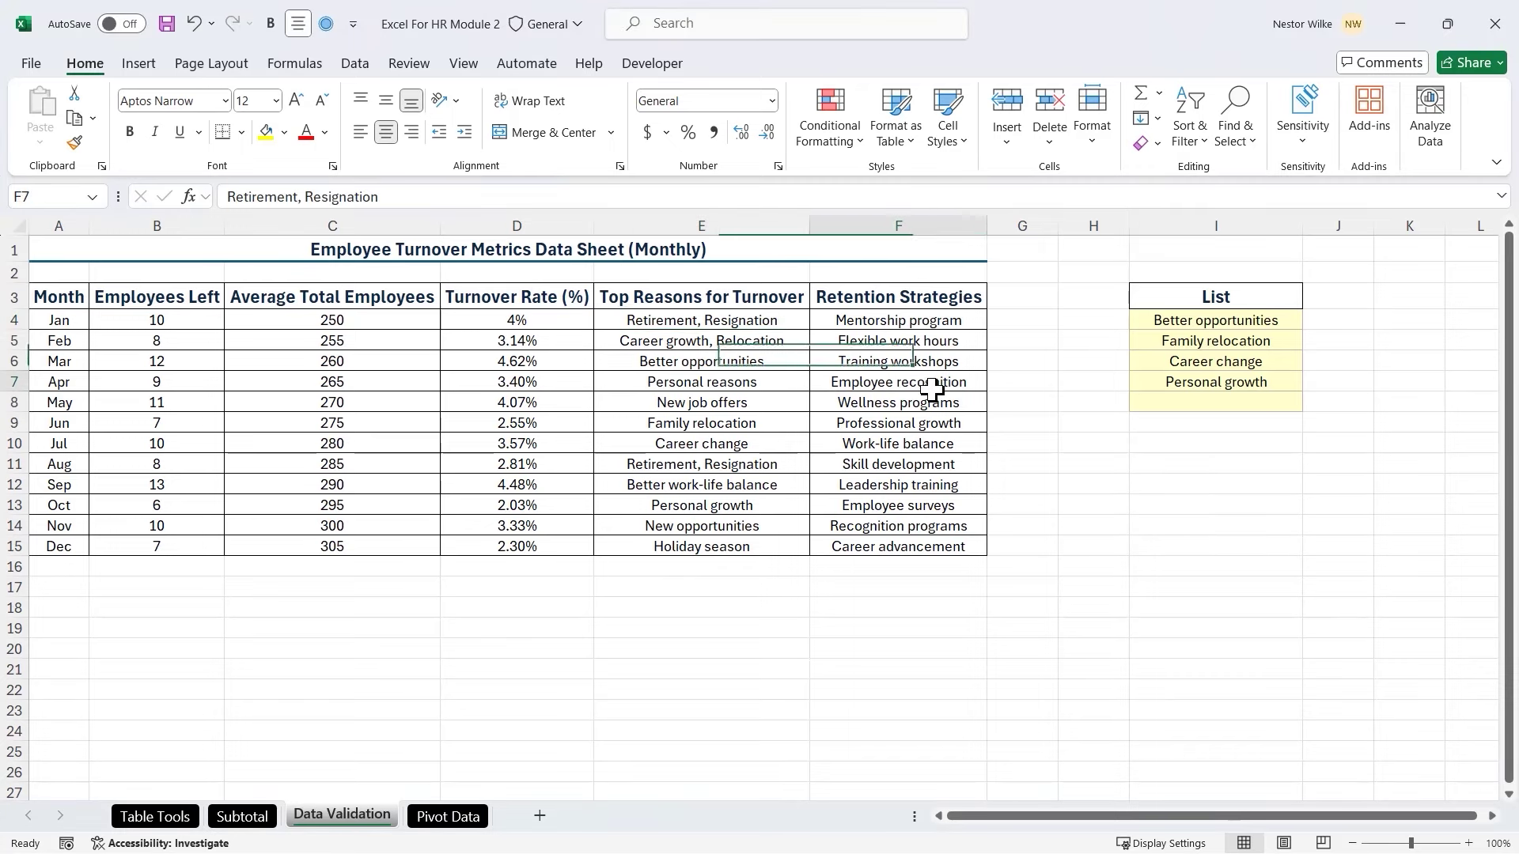
drag(787, 321, 744, 546)
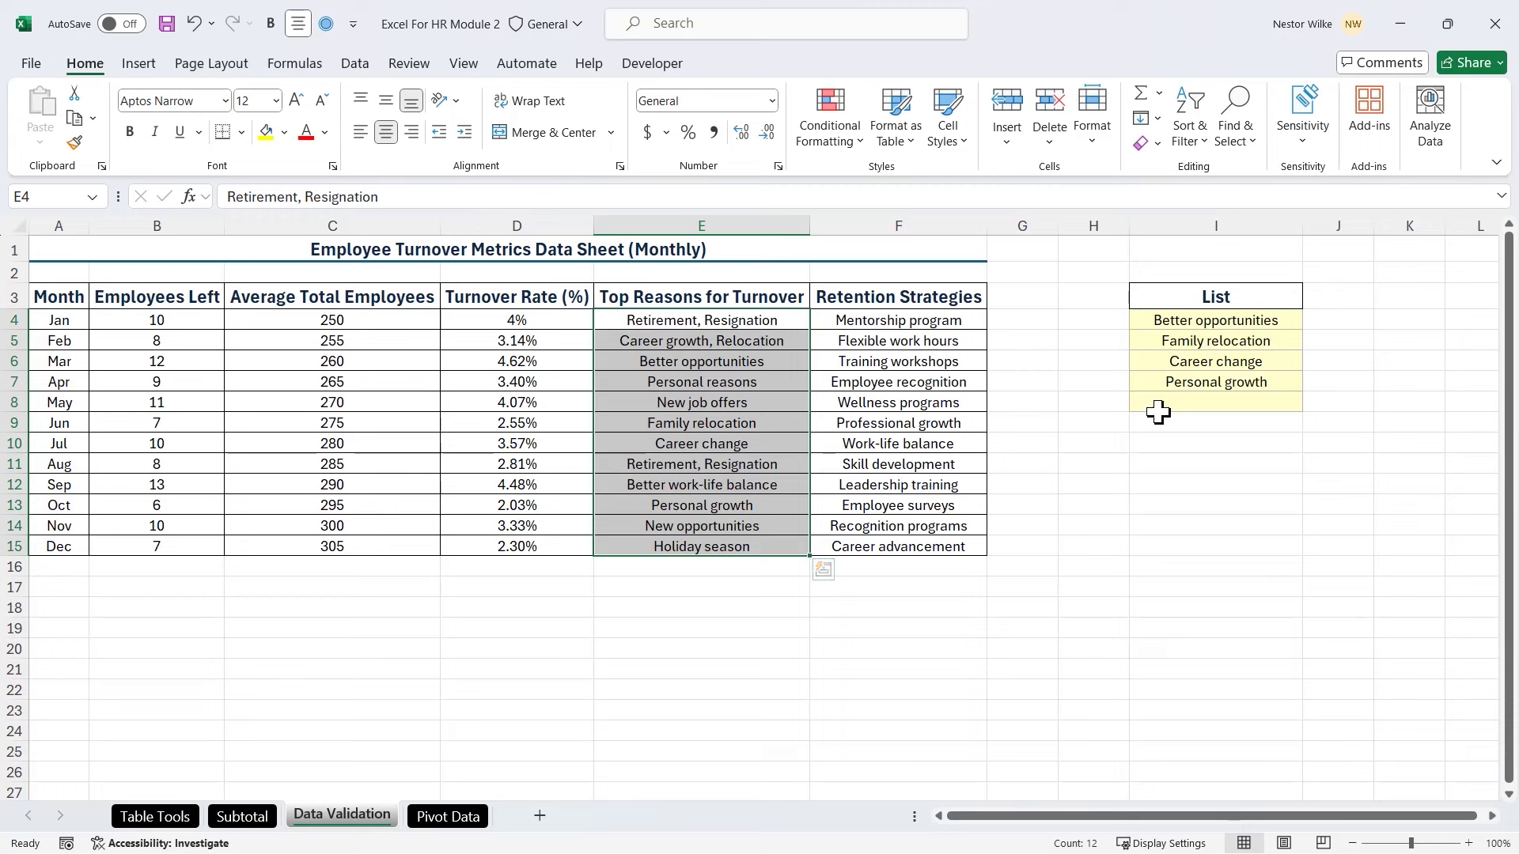
click(1249, 322)
click(1249, 343)
click(1248, 367)
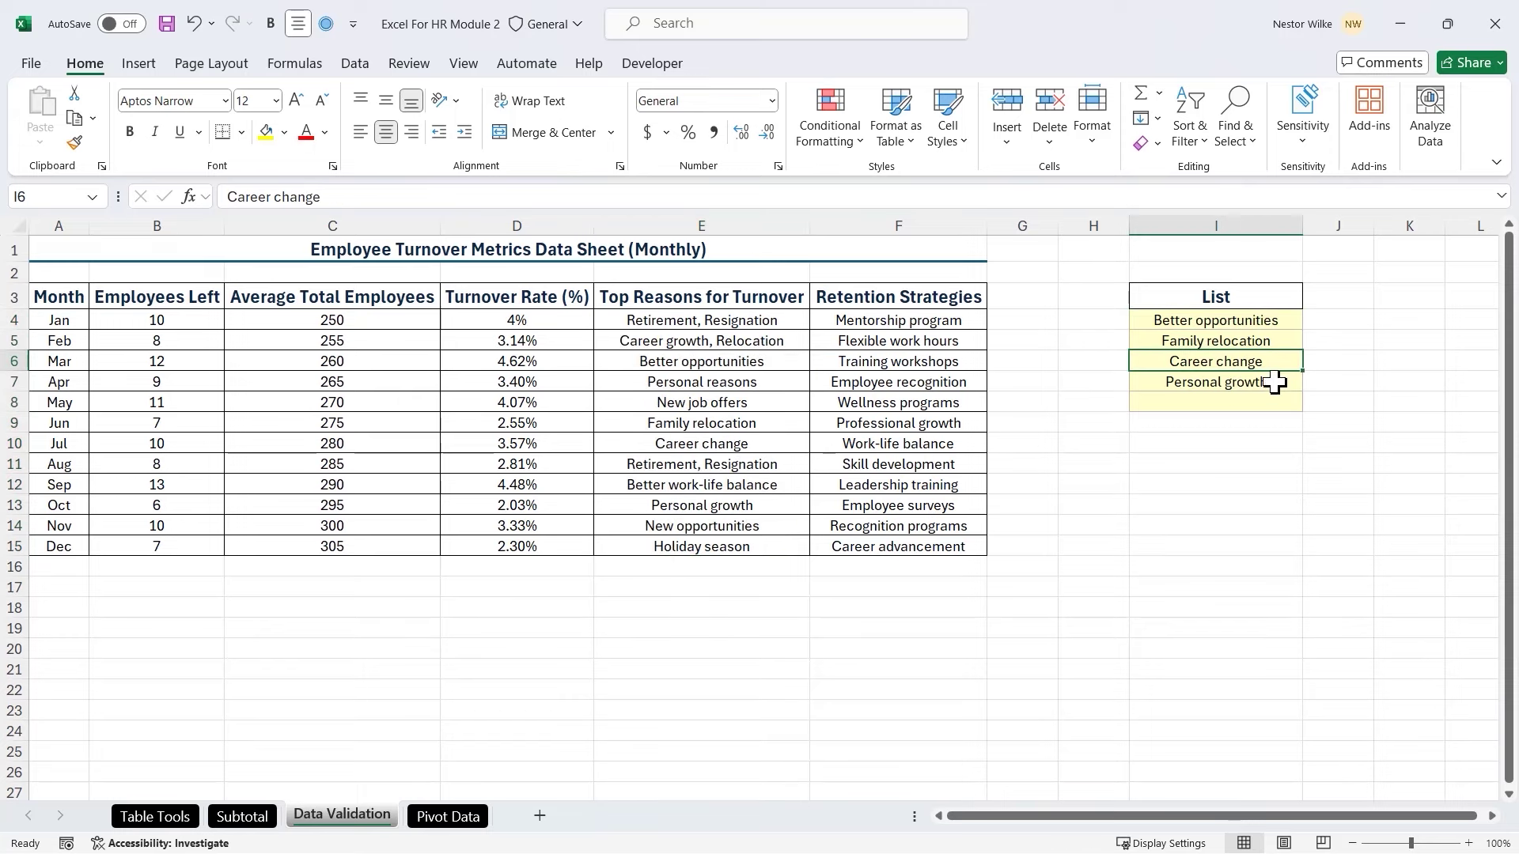
click(1274, 383)
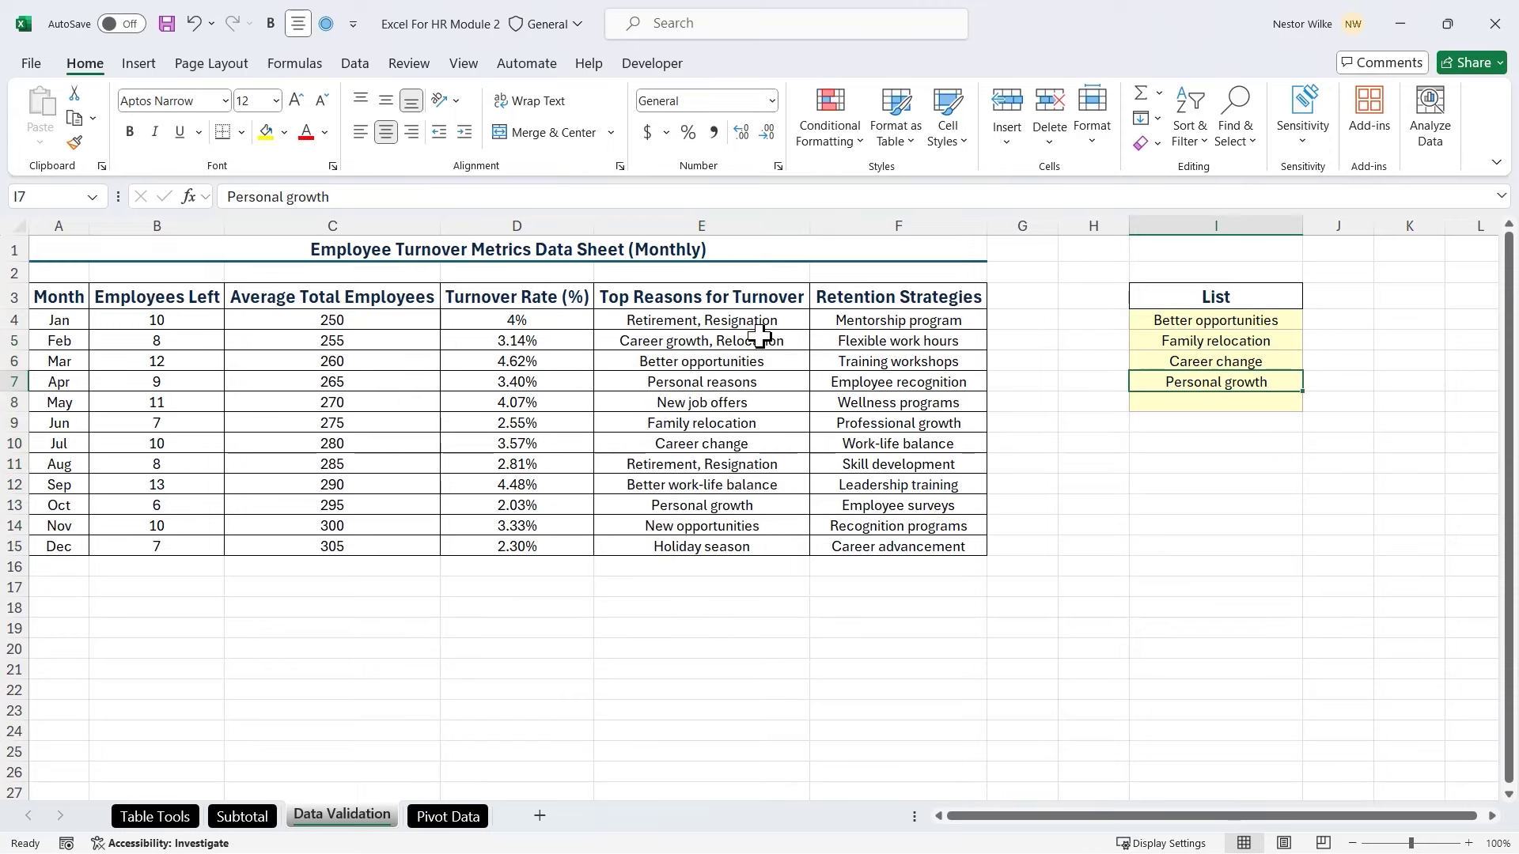
click(732, 404)
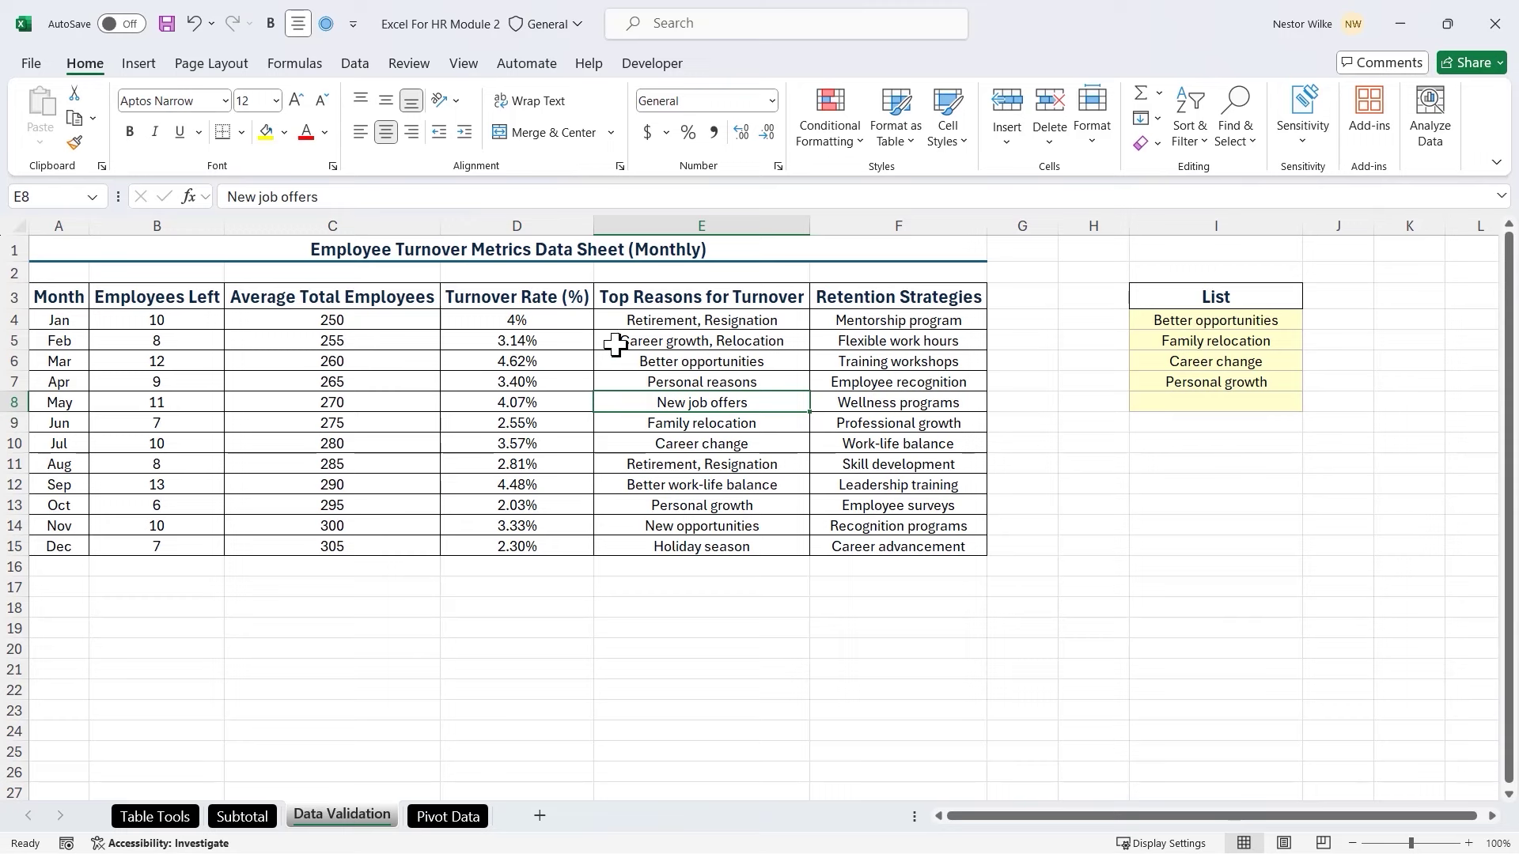
Clear all Top Reasons for Turnover entries from January to December, cells E4:E15
drag(774, 321, 738, 545)
key(Delete)
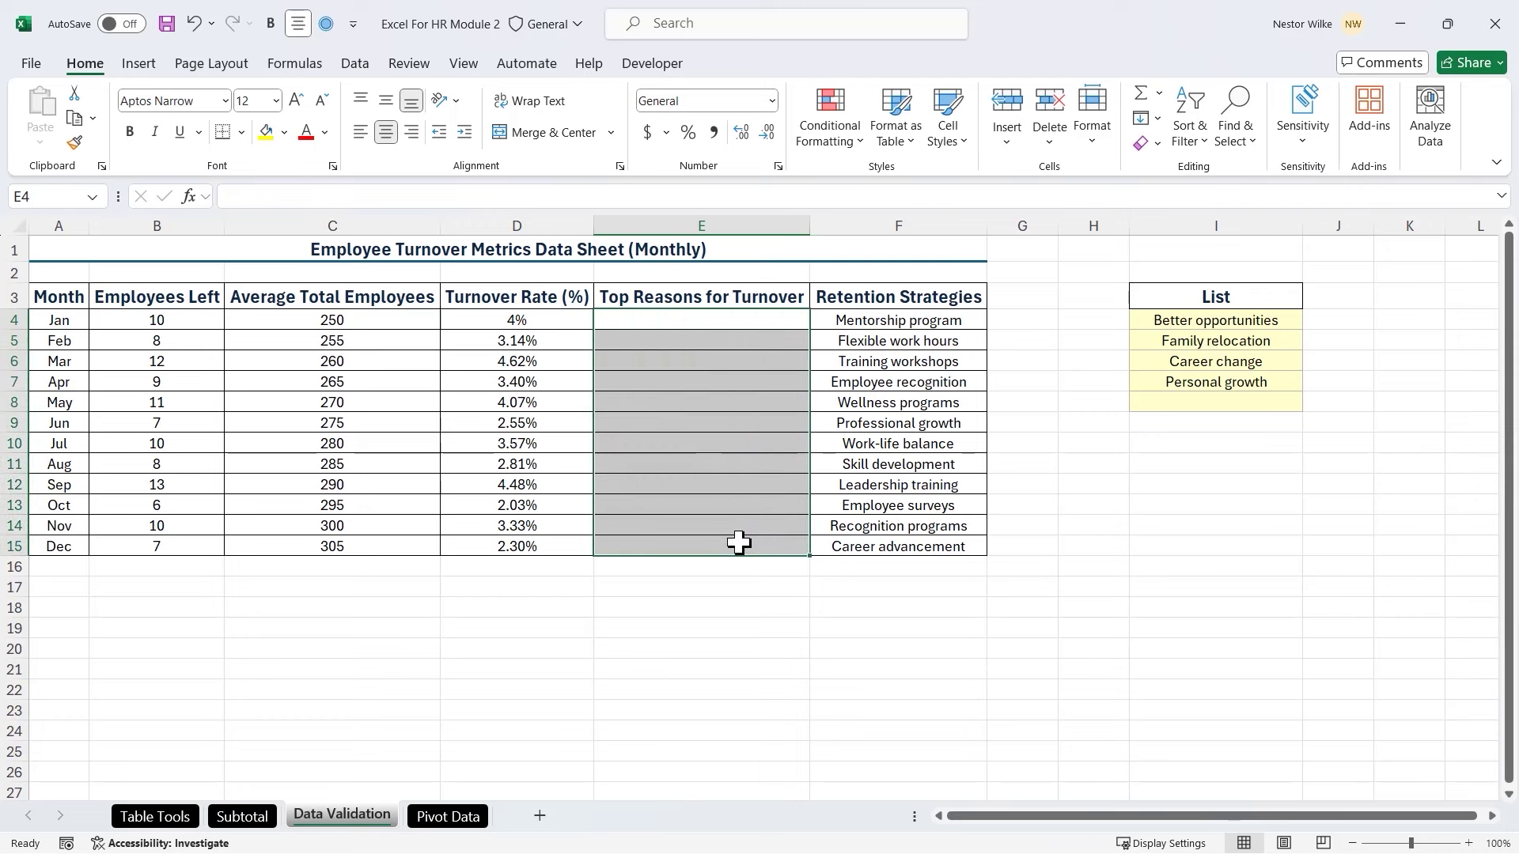
click(745, 322)
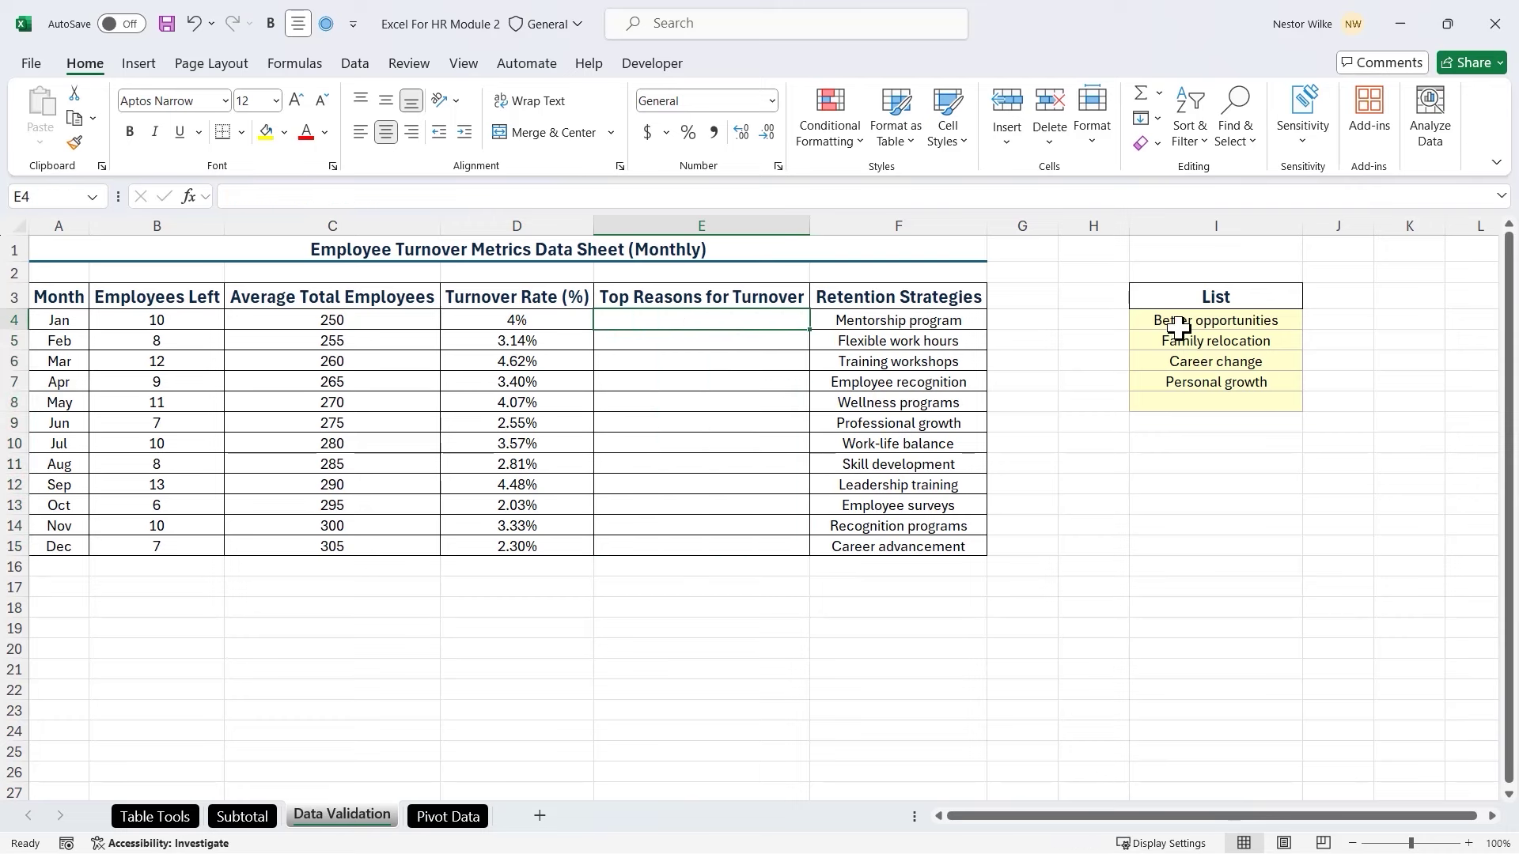
Review the four reasons in the List column, cells I4:I7, as choices for the turnover reasons
click(1210, 324)
click(1209, 339)
click(1204, 379)
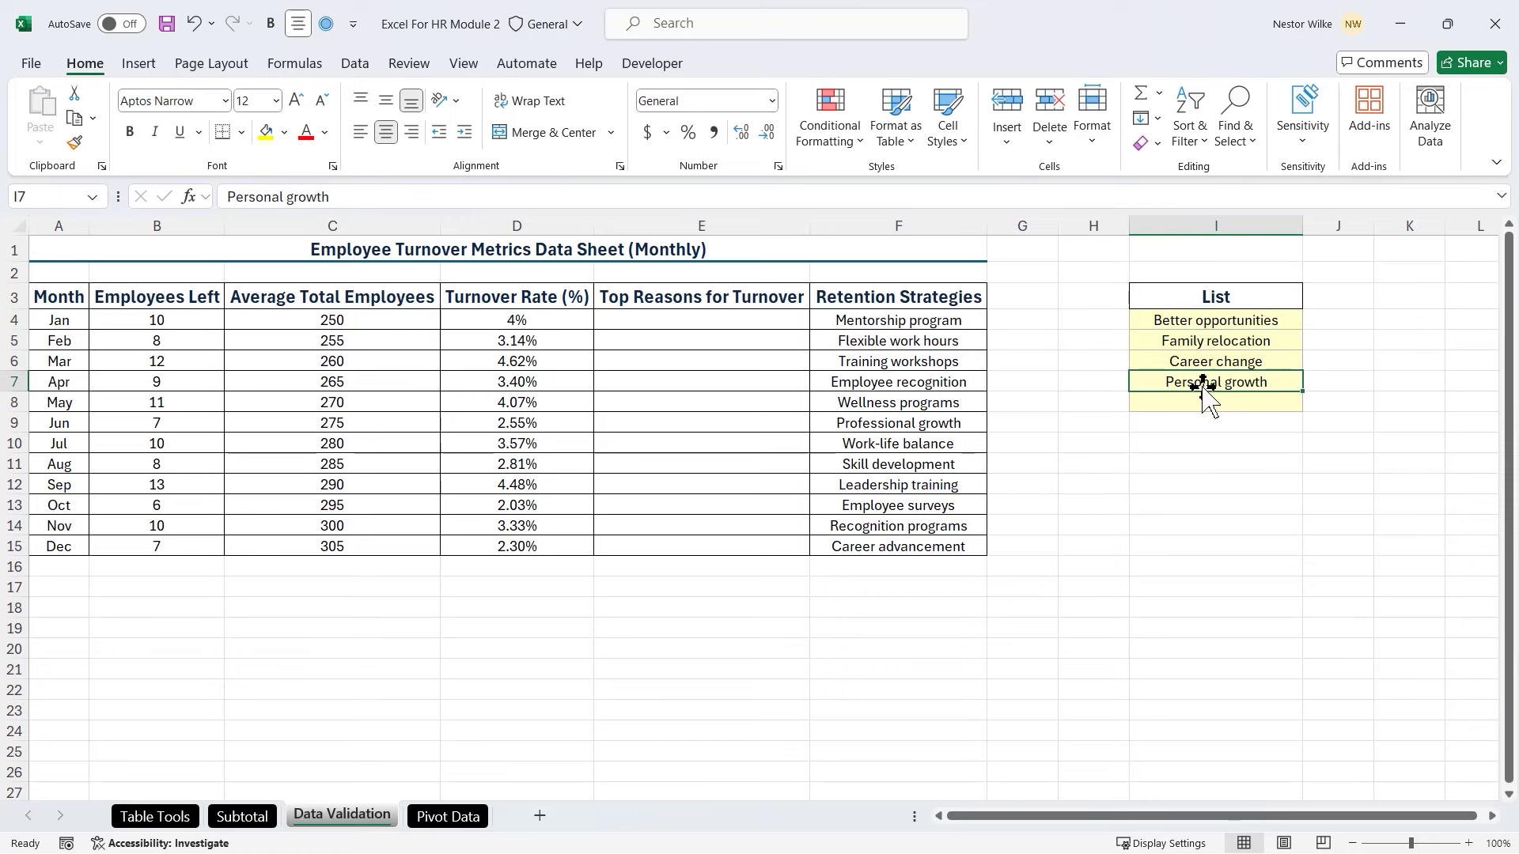
click(1206, 326)
drag(1205, 325, 1203, 380)
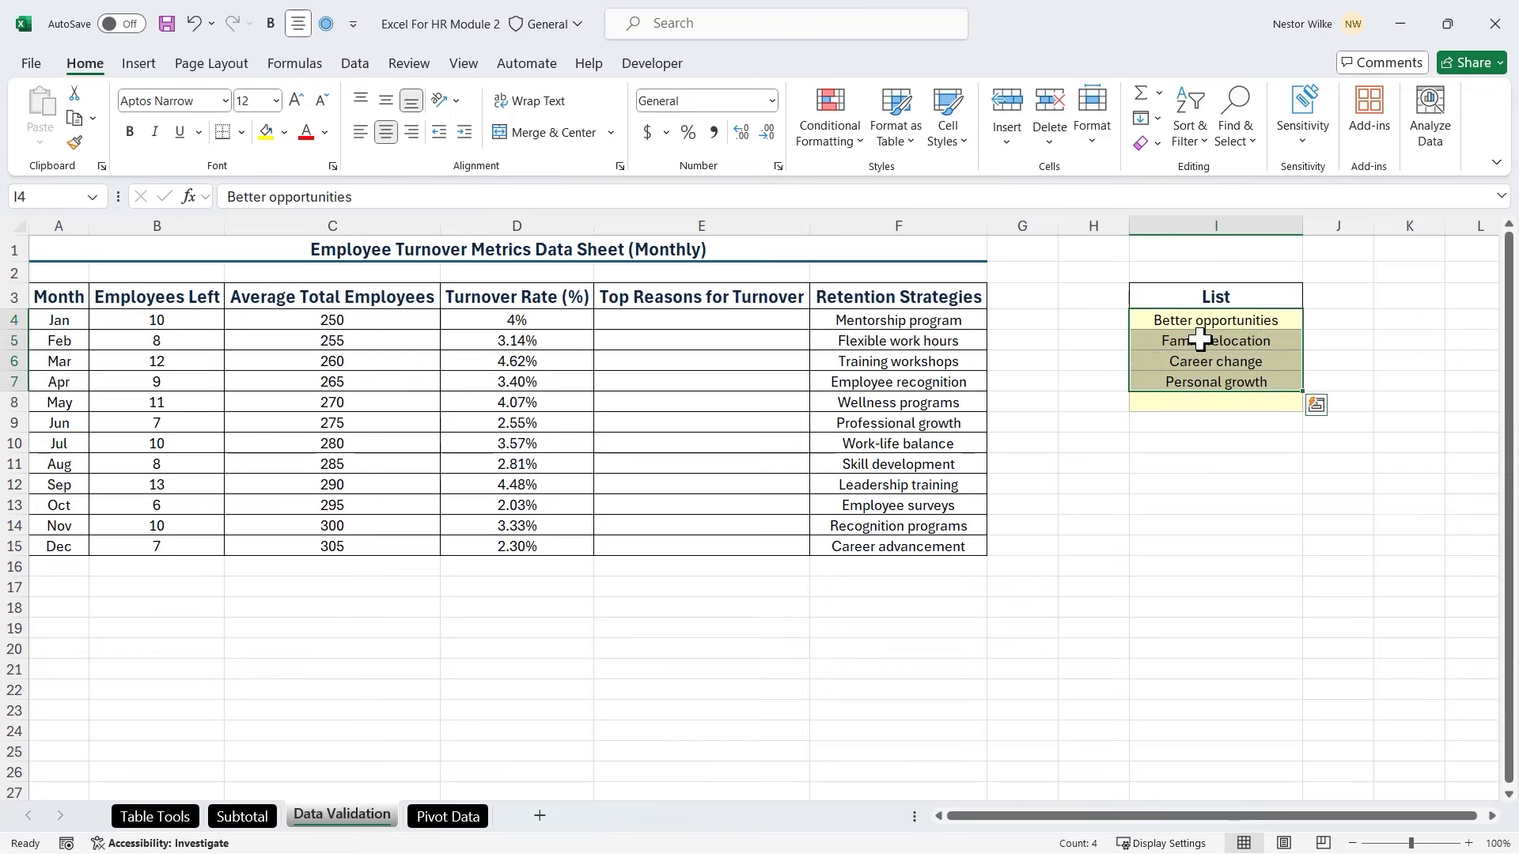
Select the empty Top Reasons for Turnover cells from January to December, E4:E15
drag(737, 322, 734, 540)
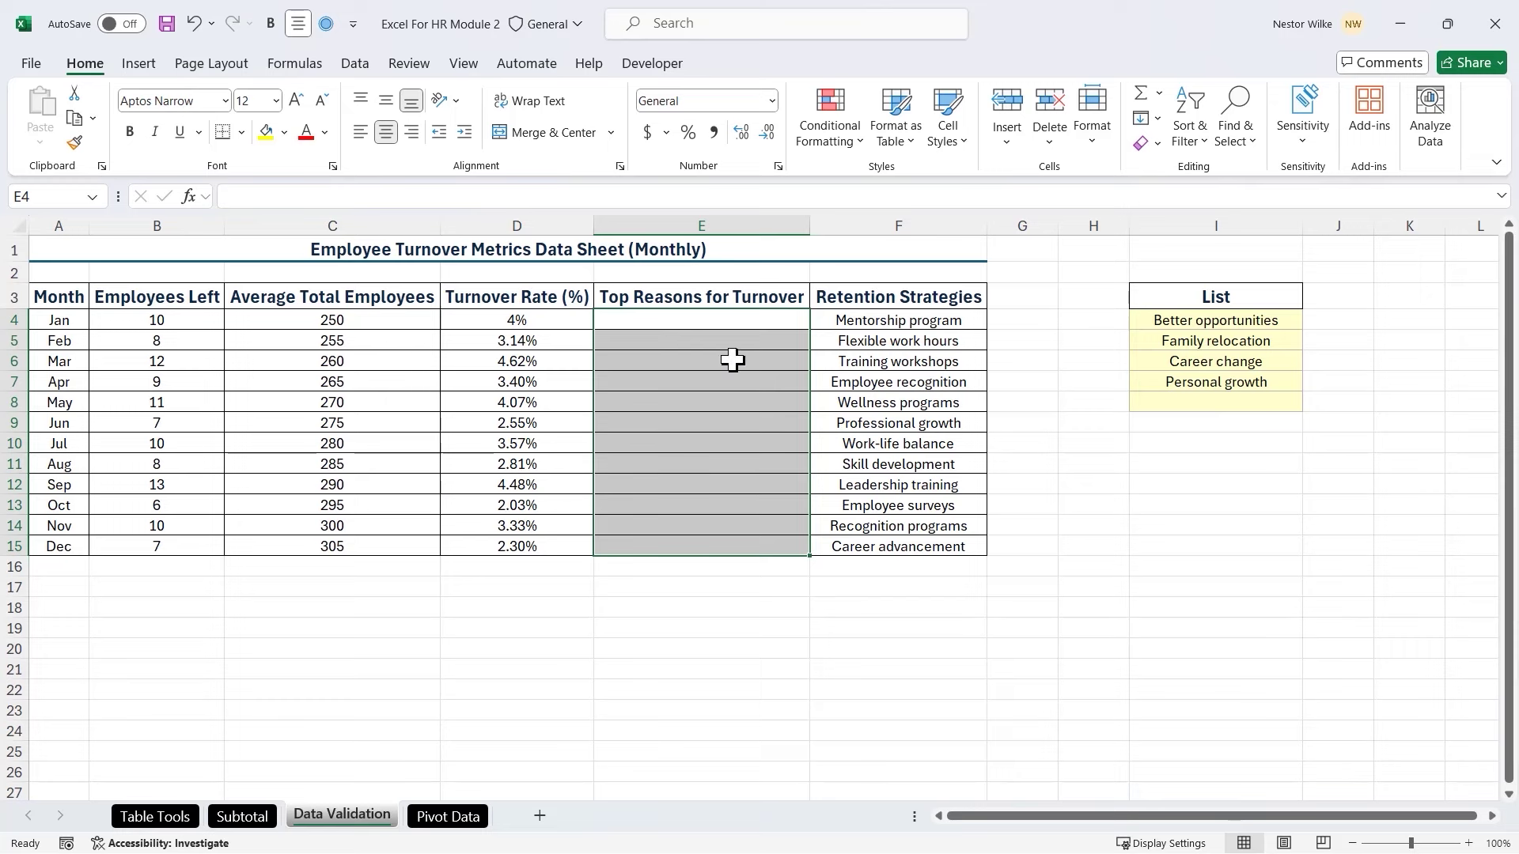
click(739, 585)
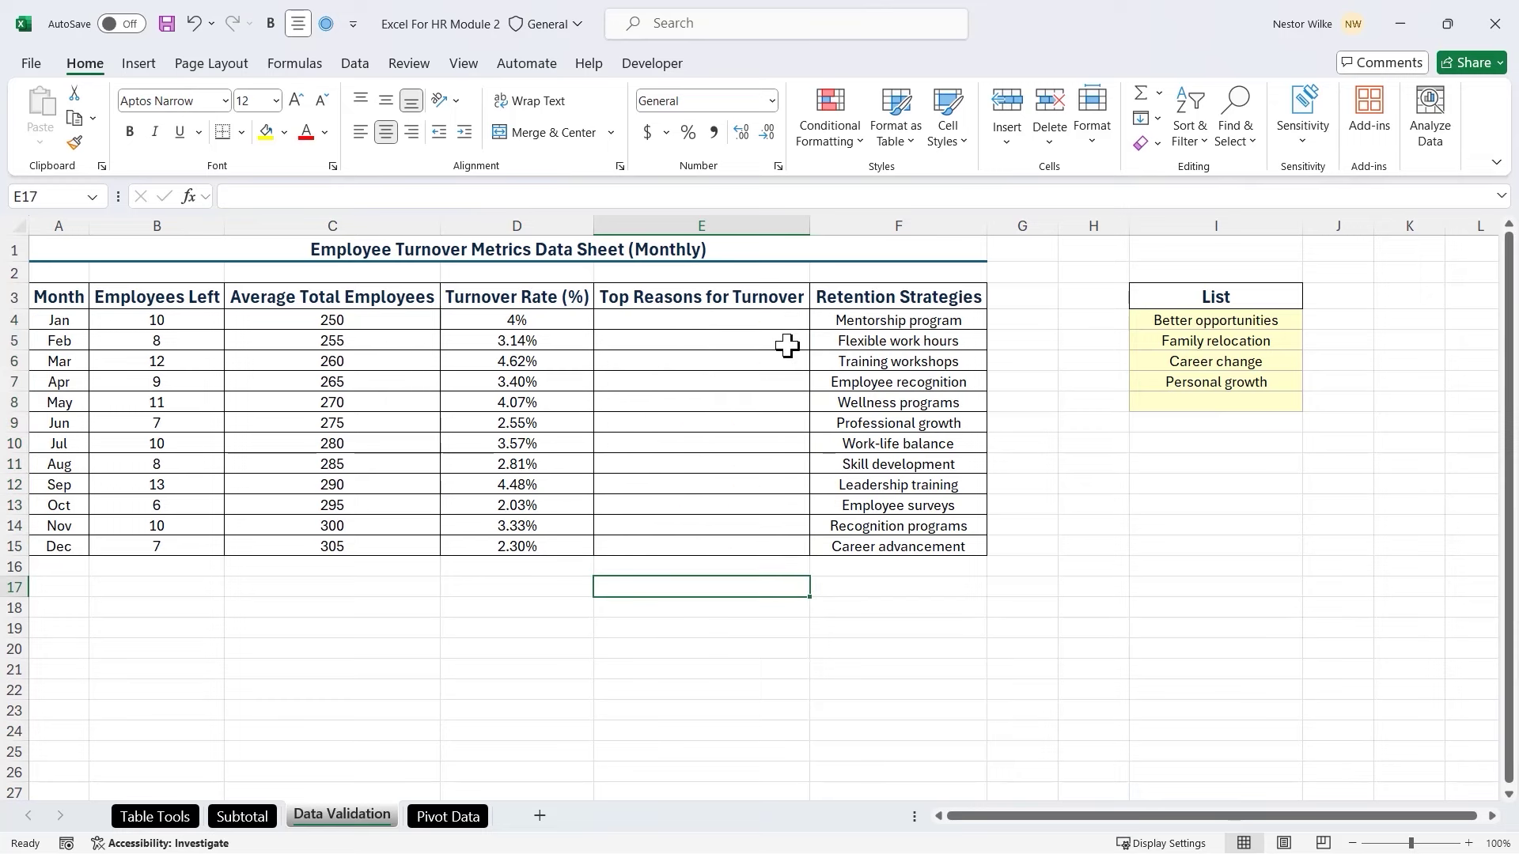
drag(786, 321, 779, 537)
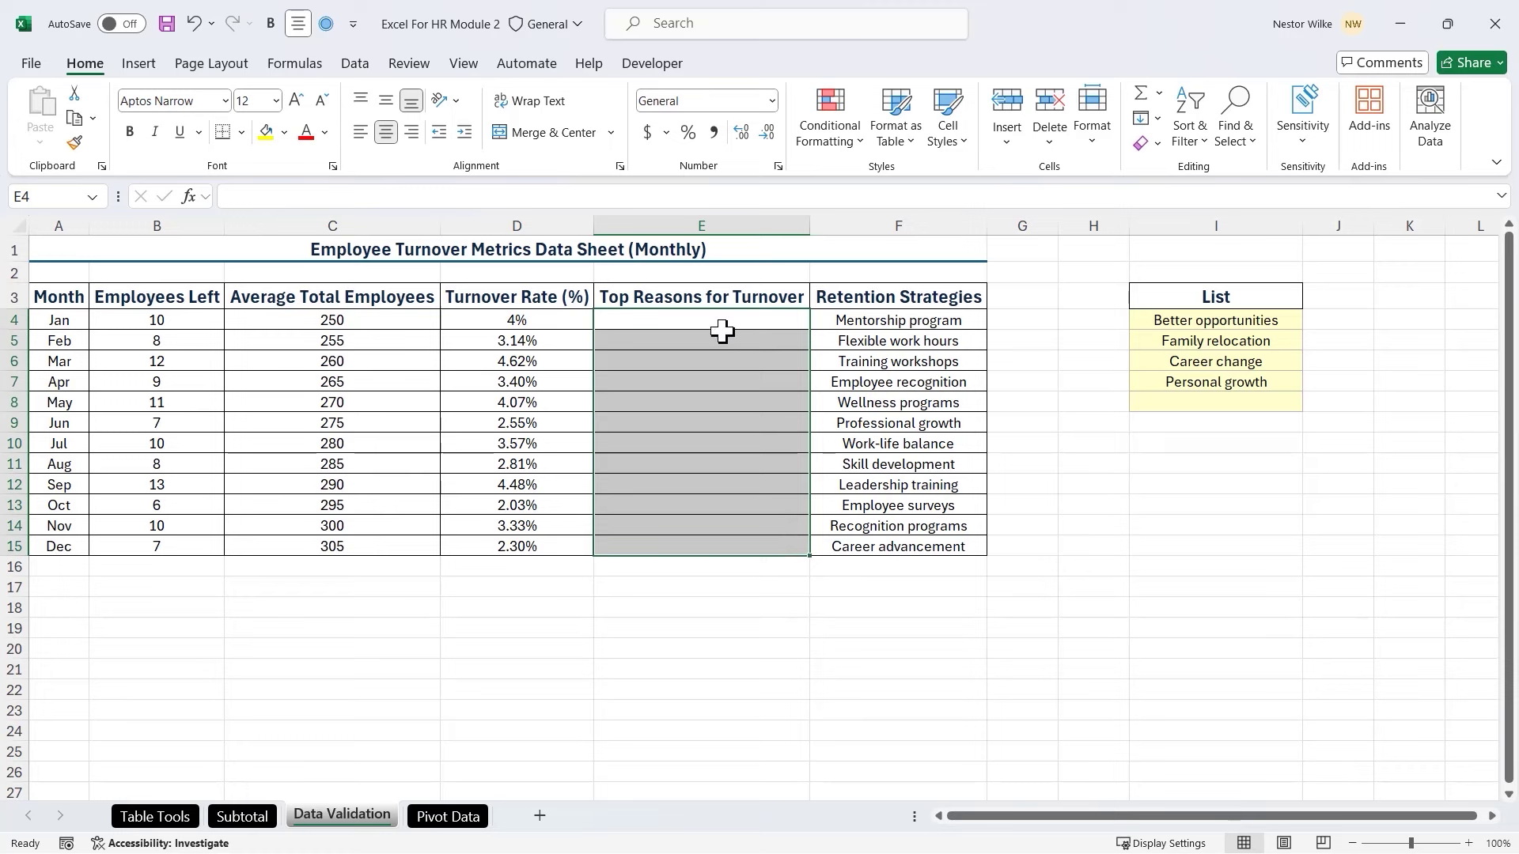
Open the Data Validation settings for the Top Reasons for Turnover cells E4:E15
click(355, 65)
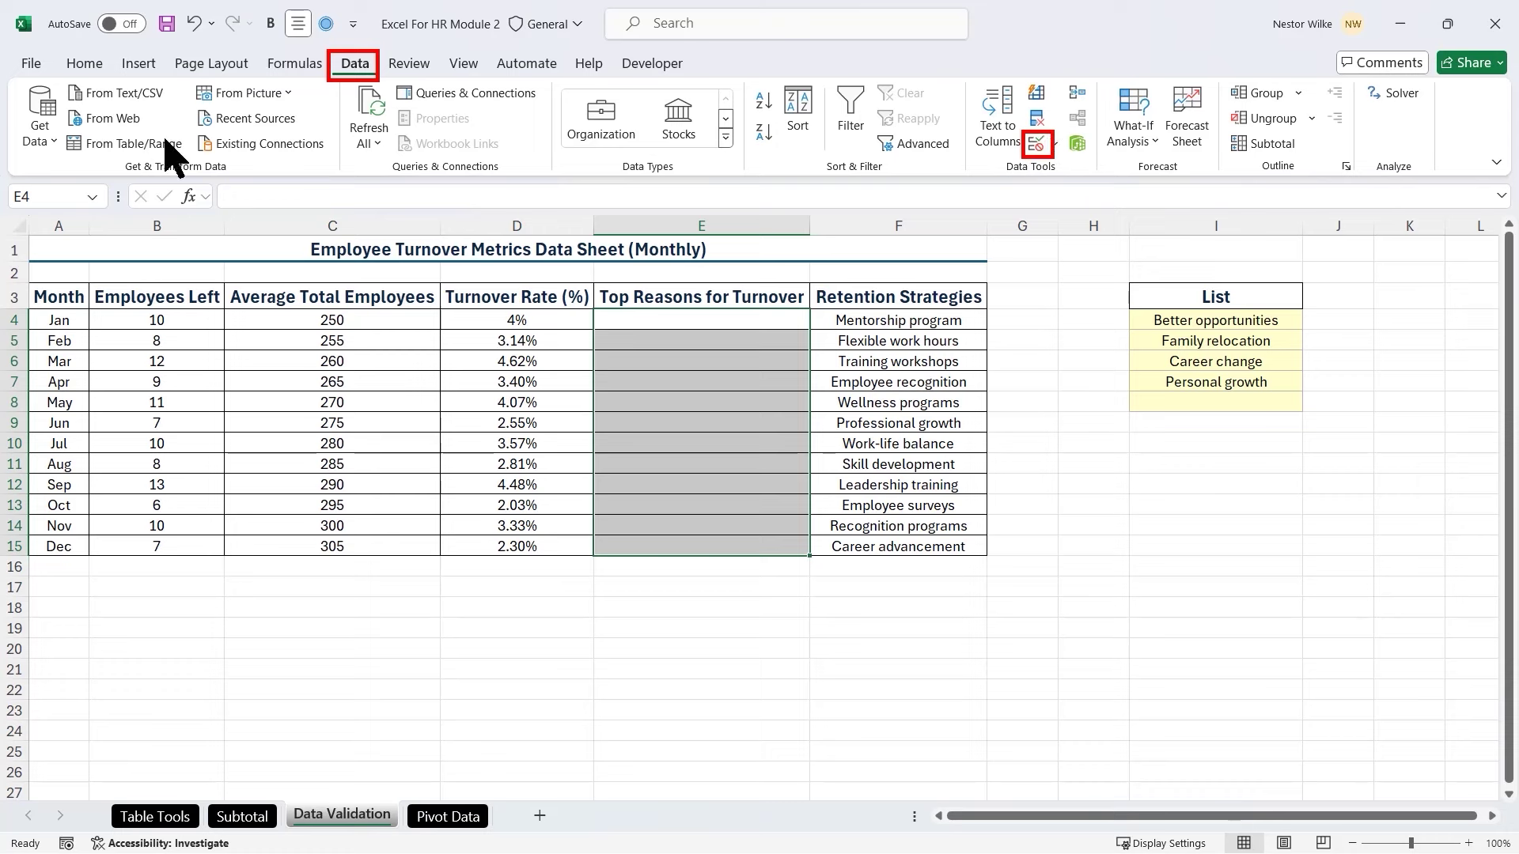
click(1036, 146)
drag(947, 366, 1030, 296)
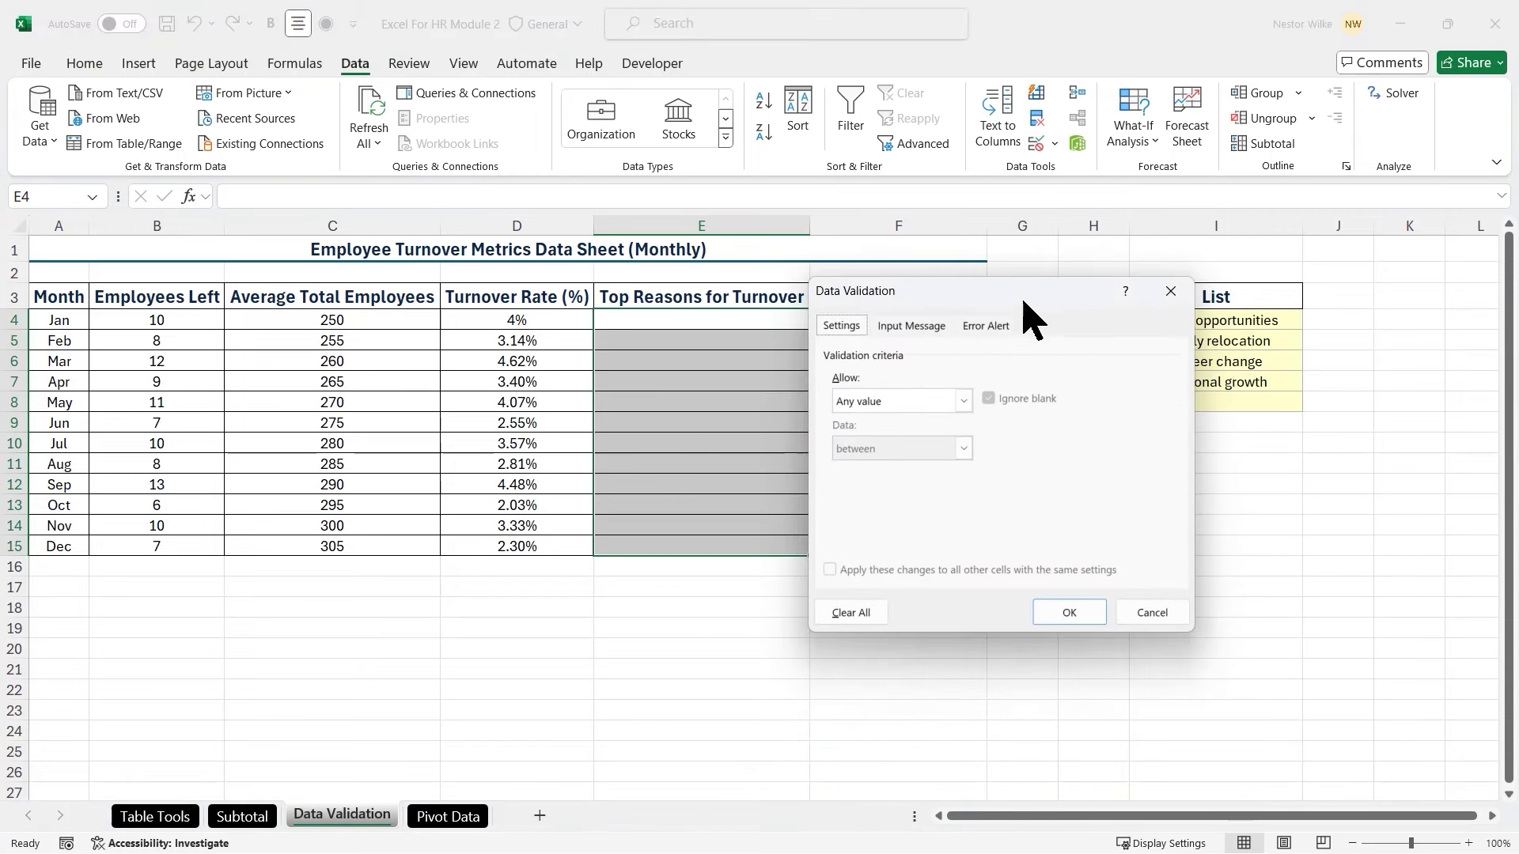
Try Date and Time as the allowed value types for the validation rule, viewing the comparison options for Date
click(962, 401)
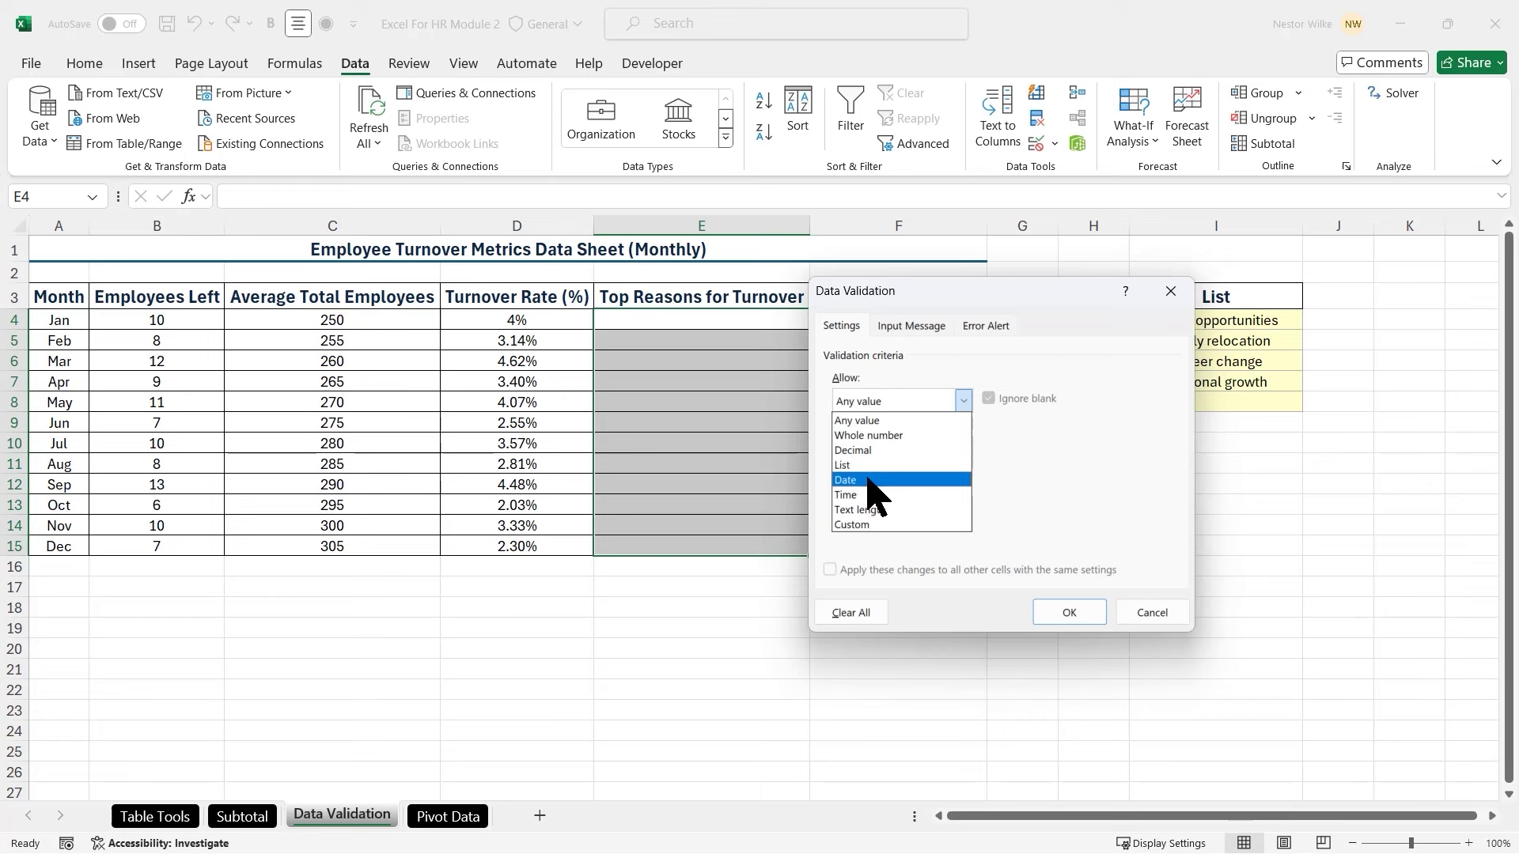
click(944, 481)
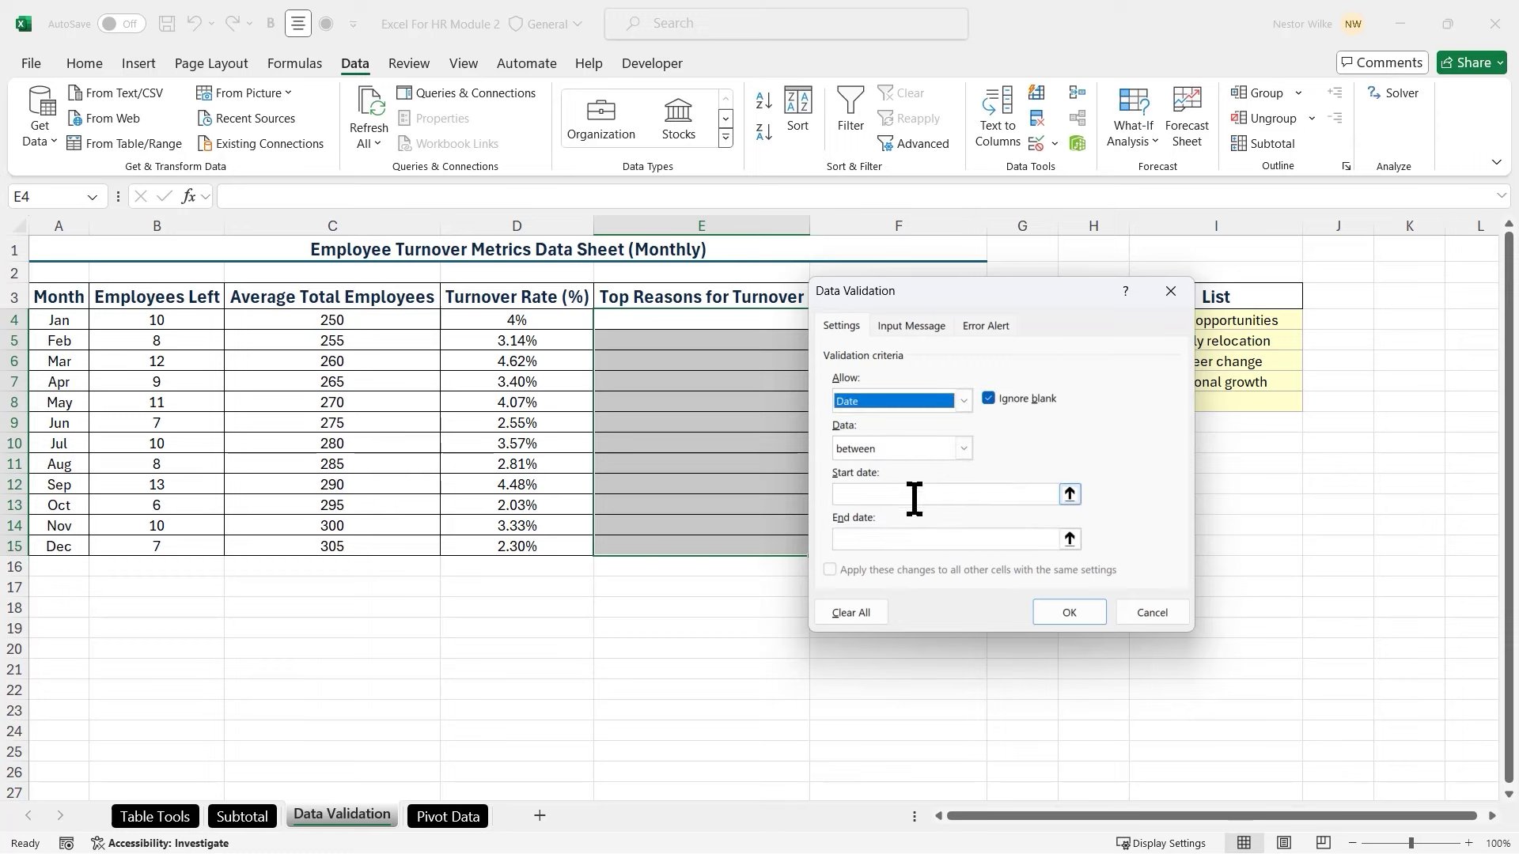
click(963, 449)
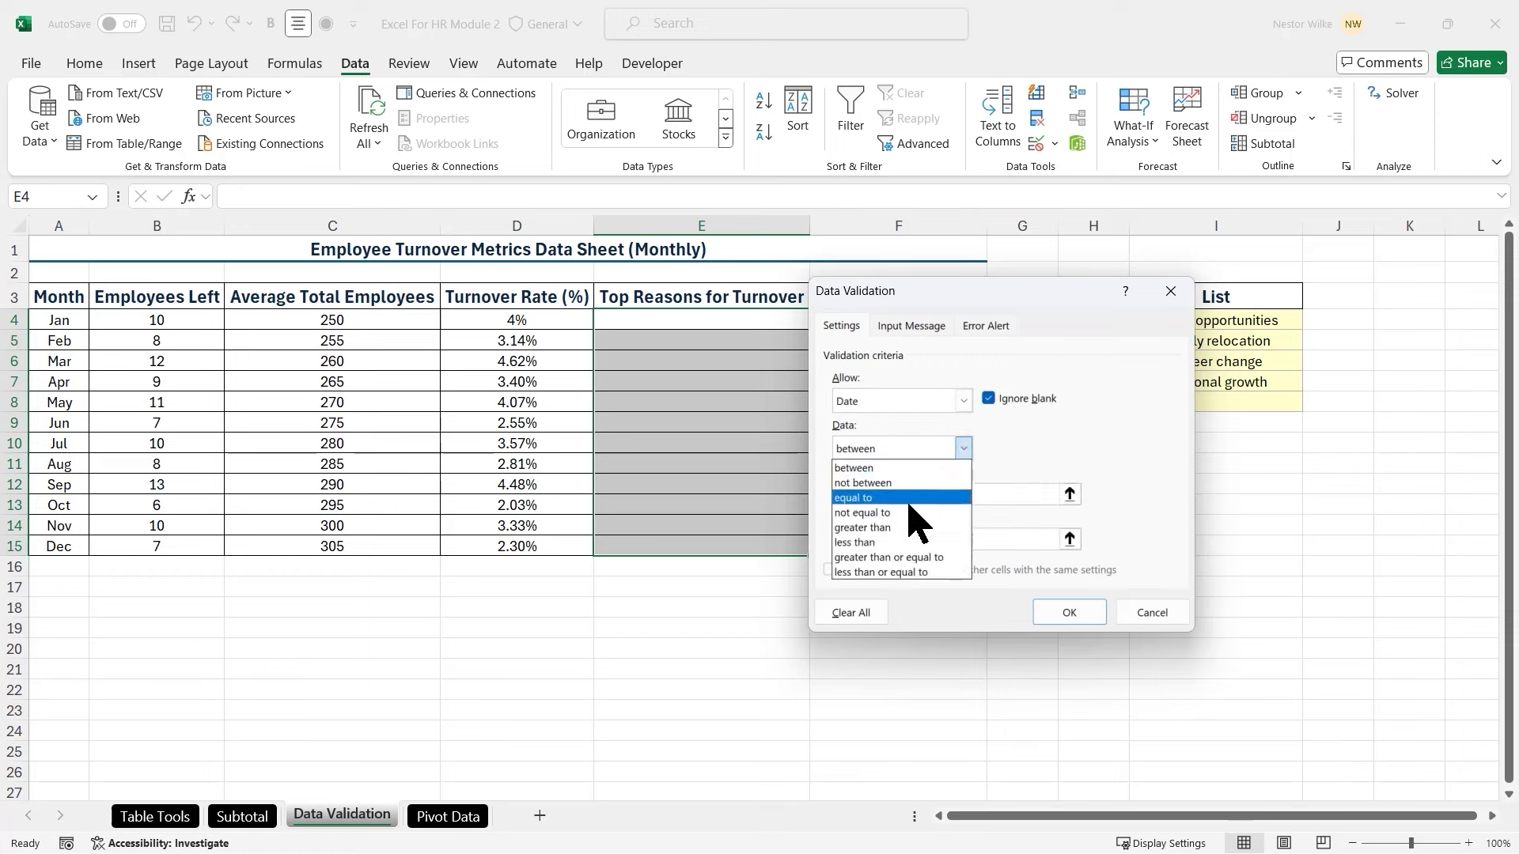
click(963, 401)
click(964, 402)
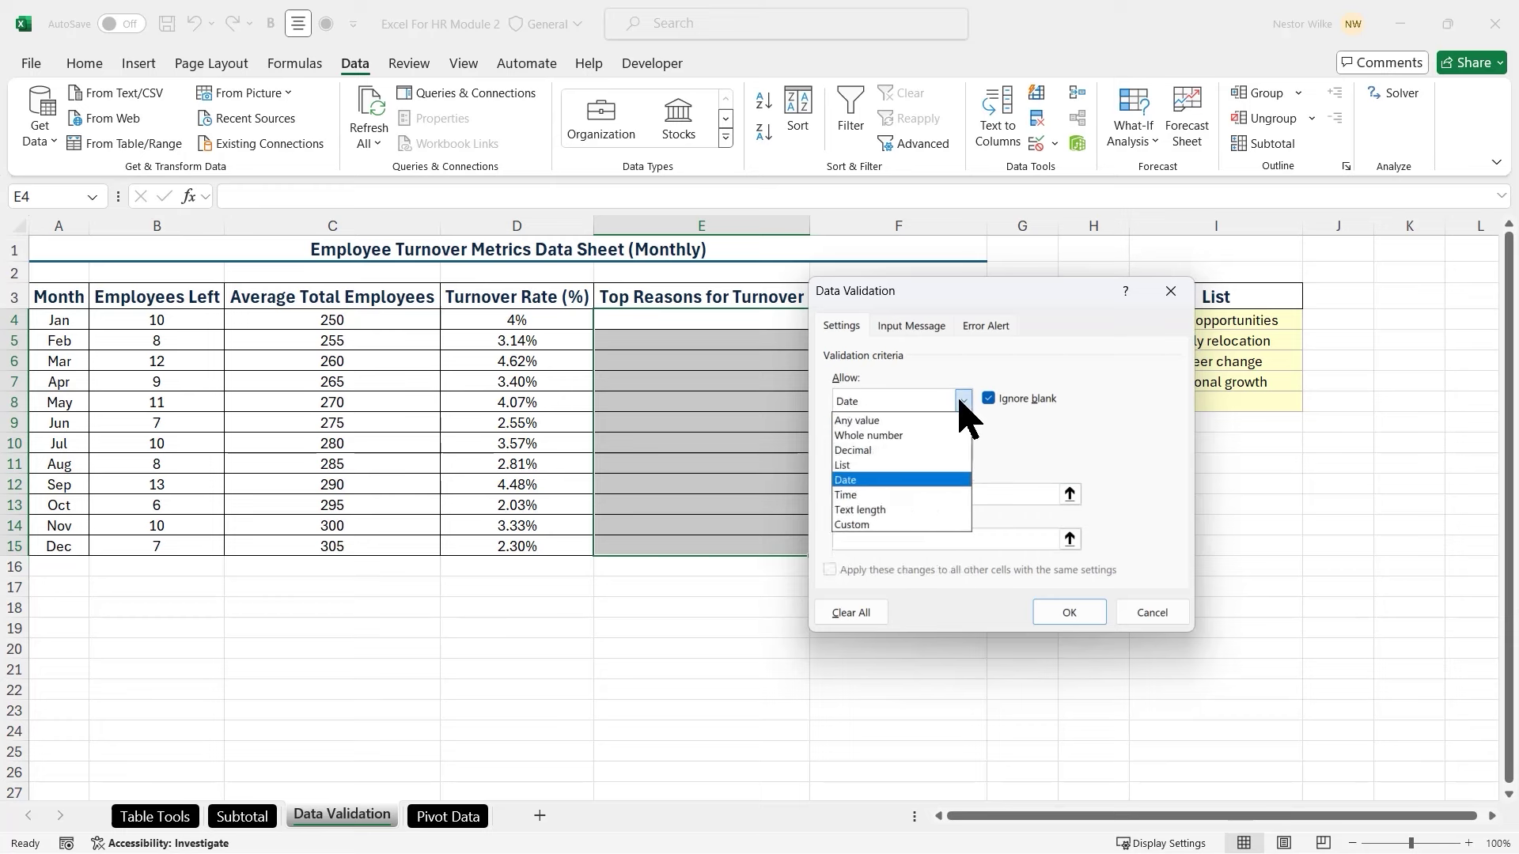
click(902, 494)
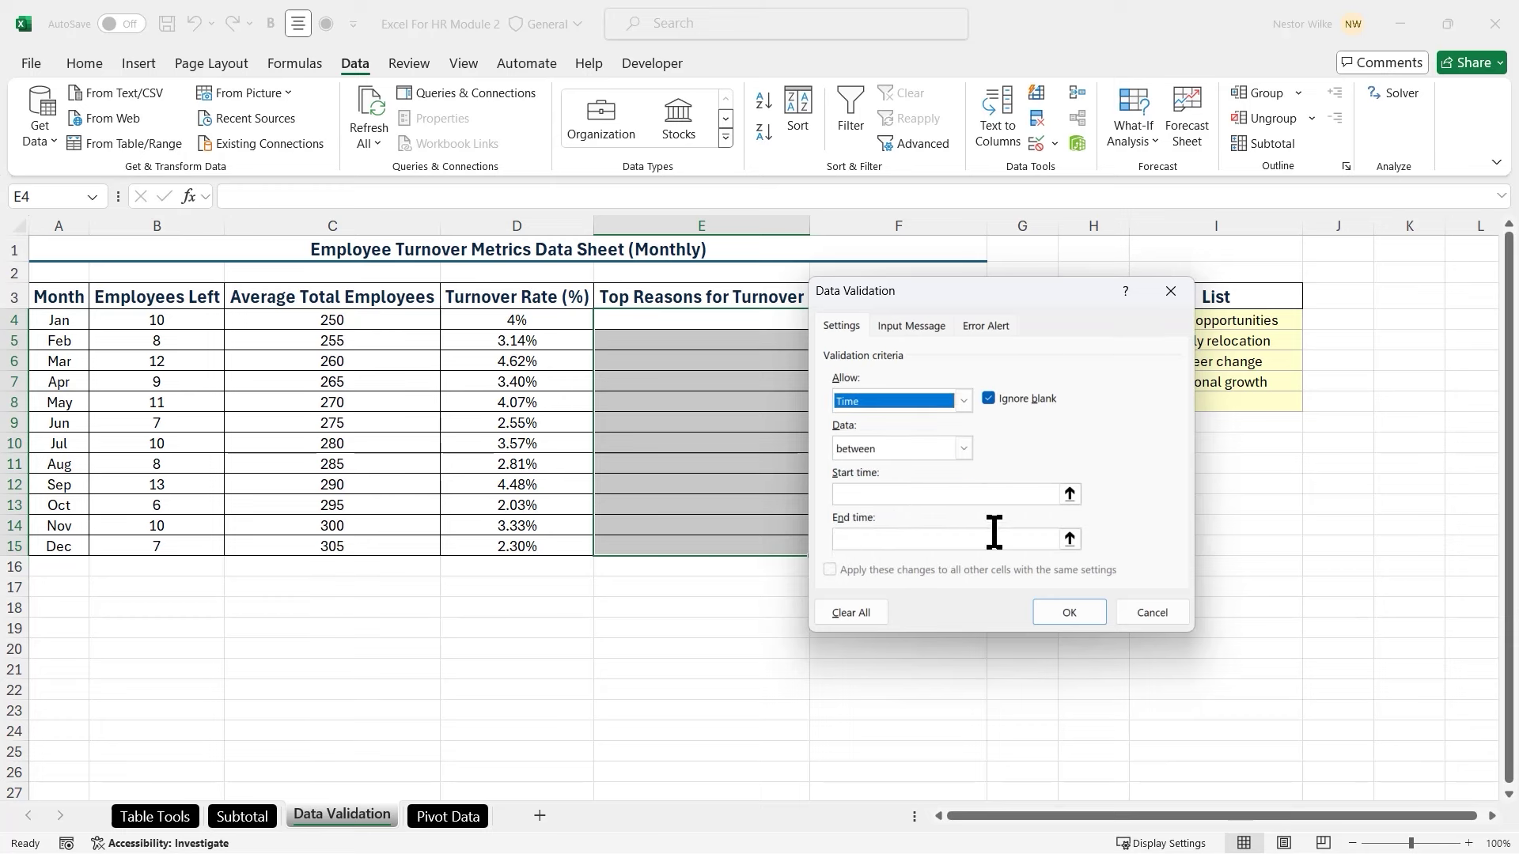
Set the validation rule to allow a List with the source range =$I$4:$I$7
click(964, 401)
click(890, 465)
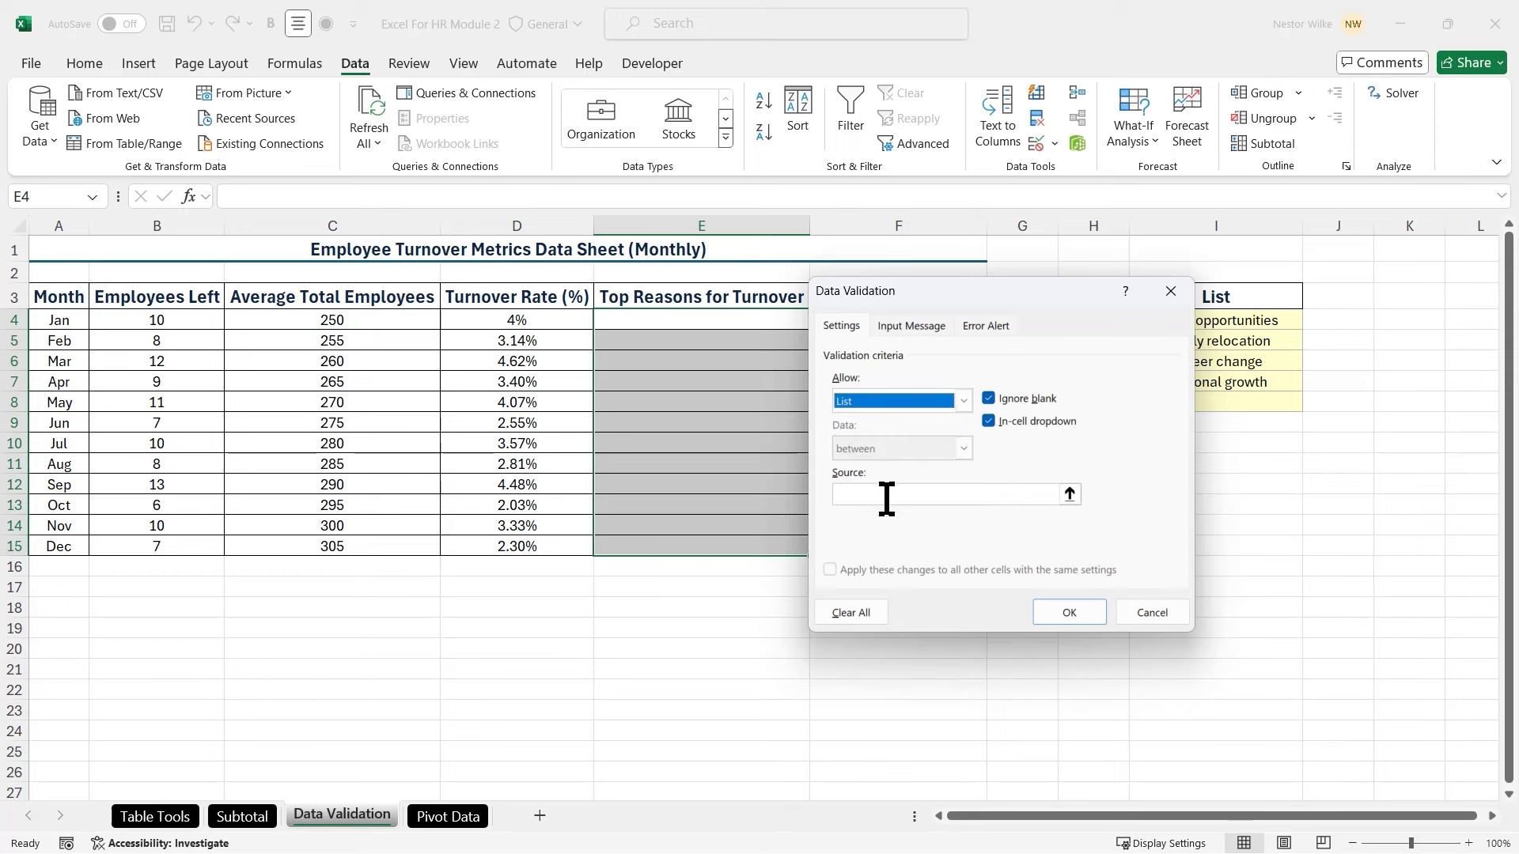
click(874, 497)
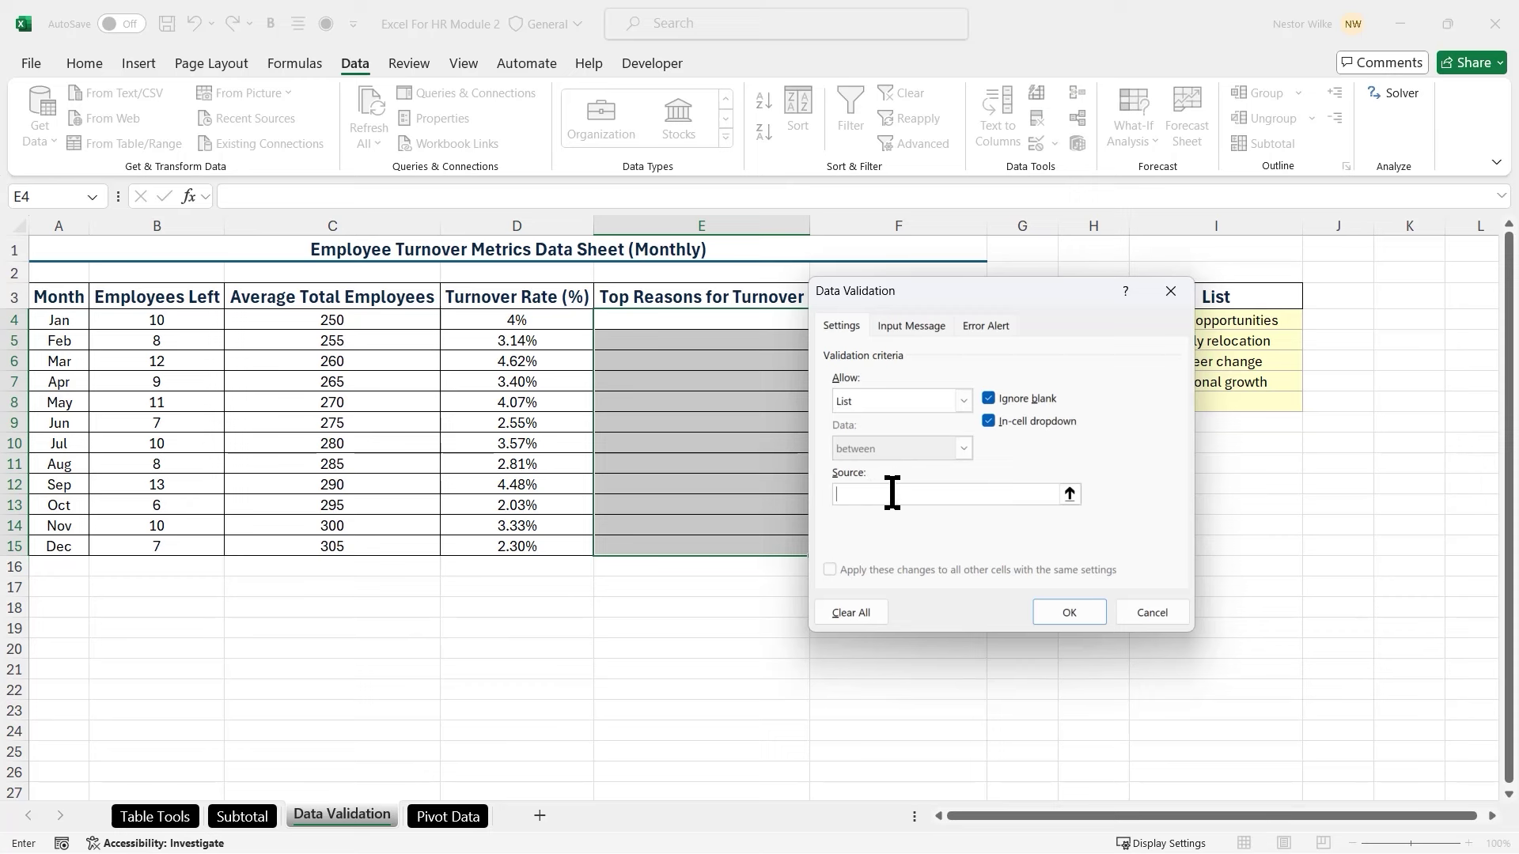
drag(1007, 305, 903, 301)
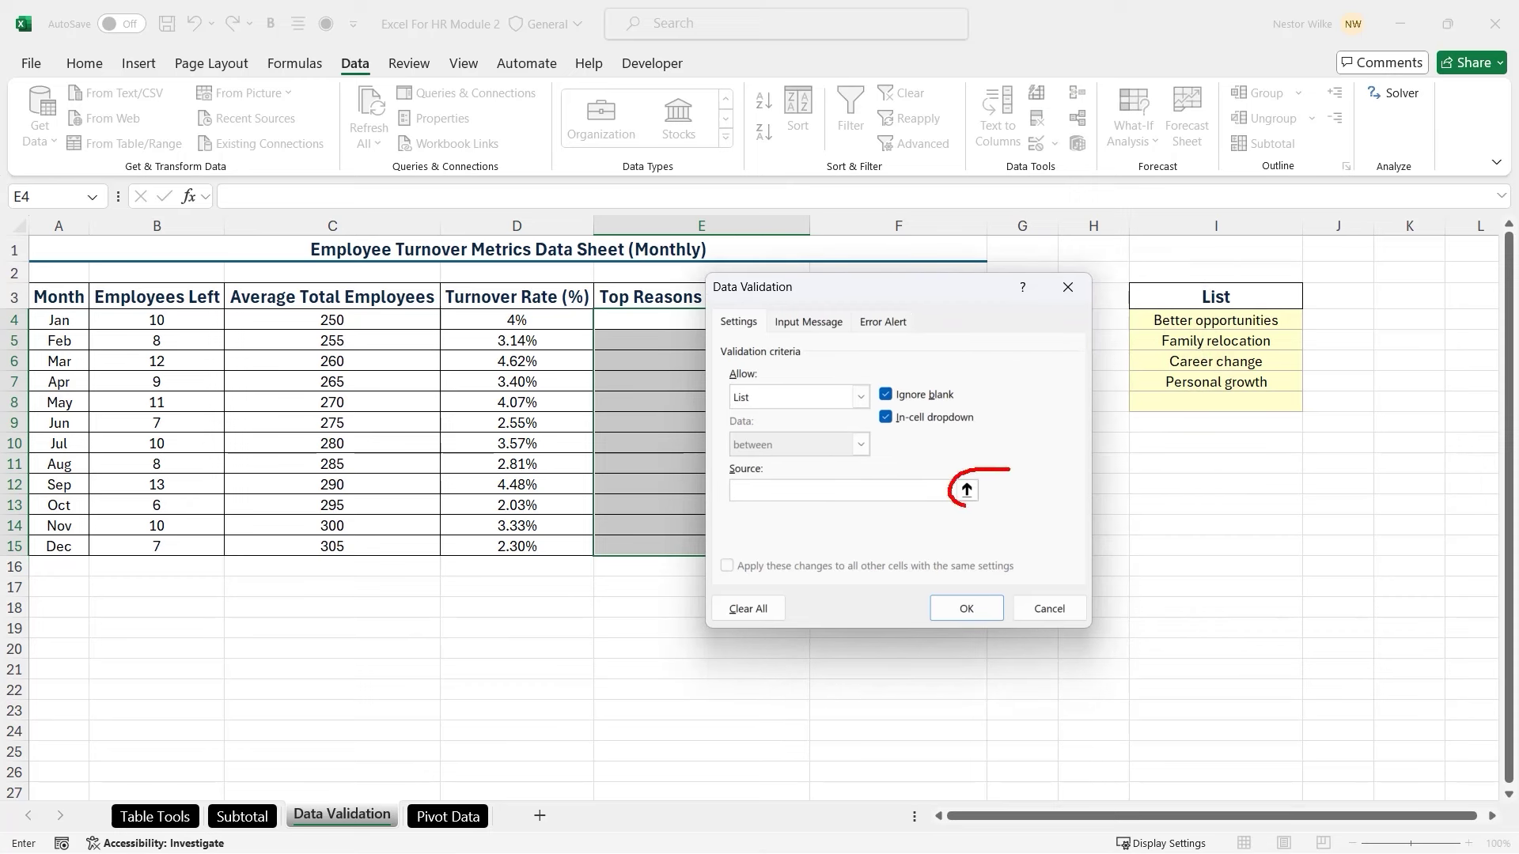
drag(1016, 468, 1126, 372)
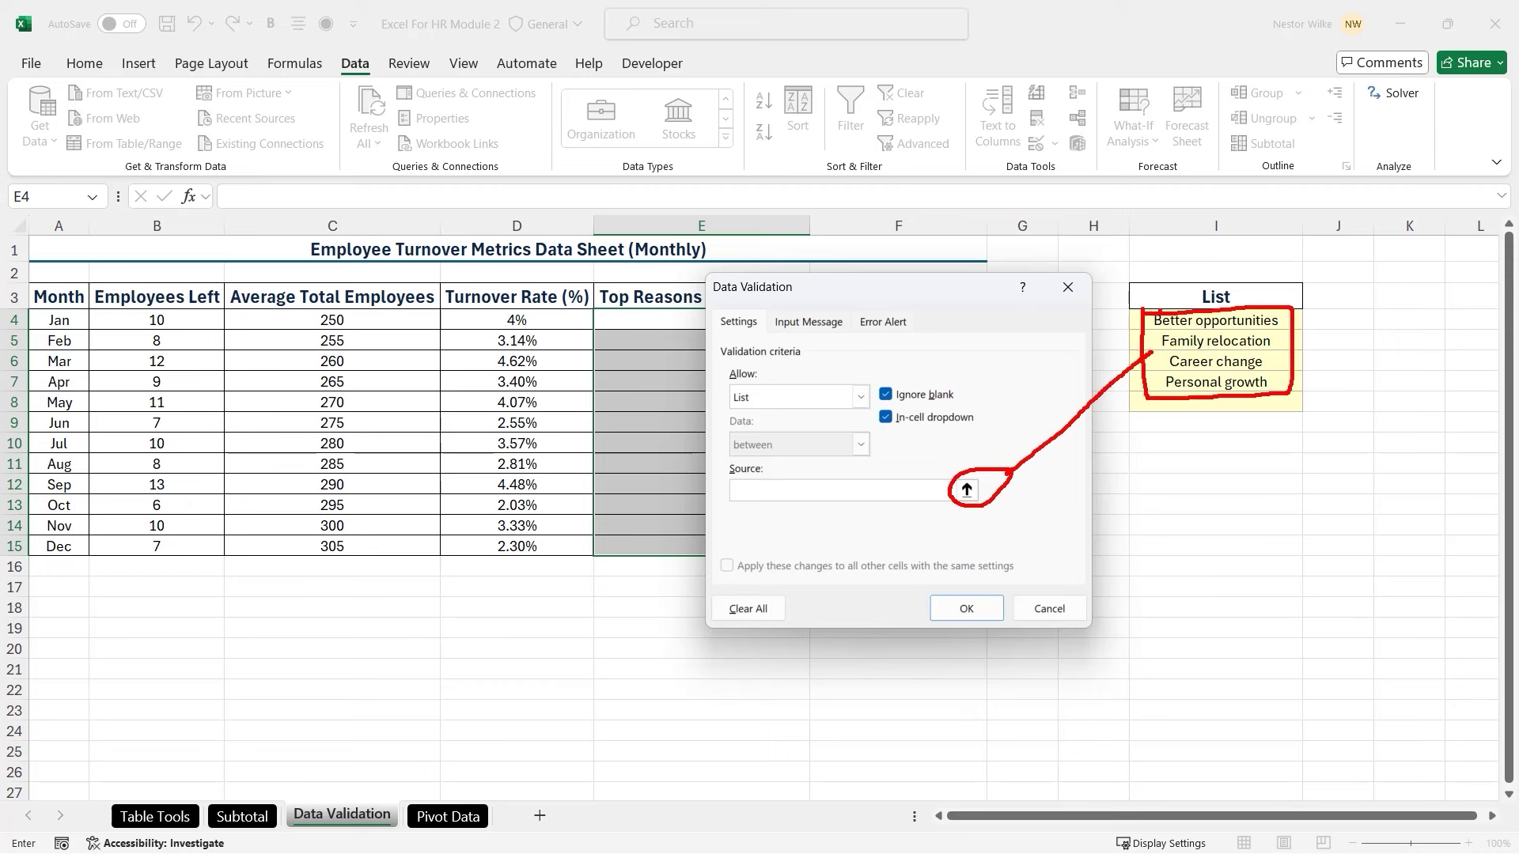
key(Escape)
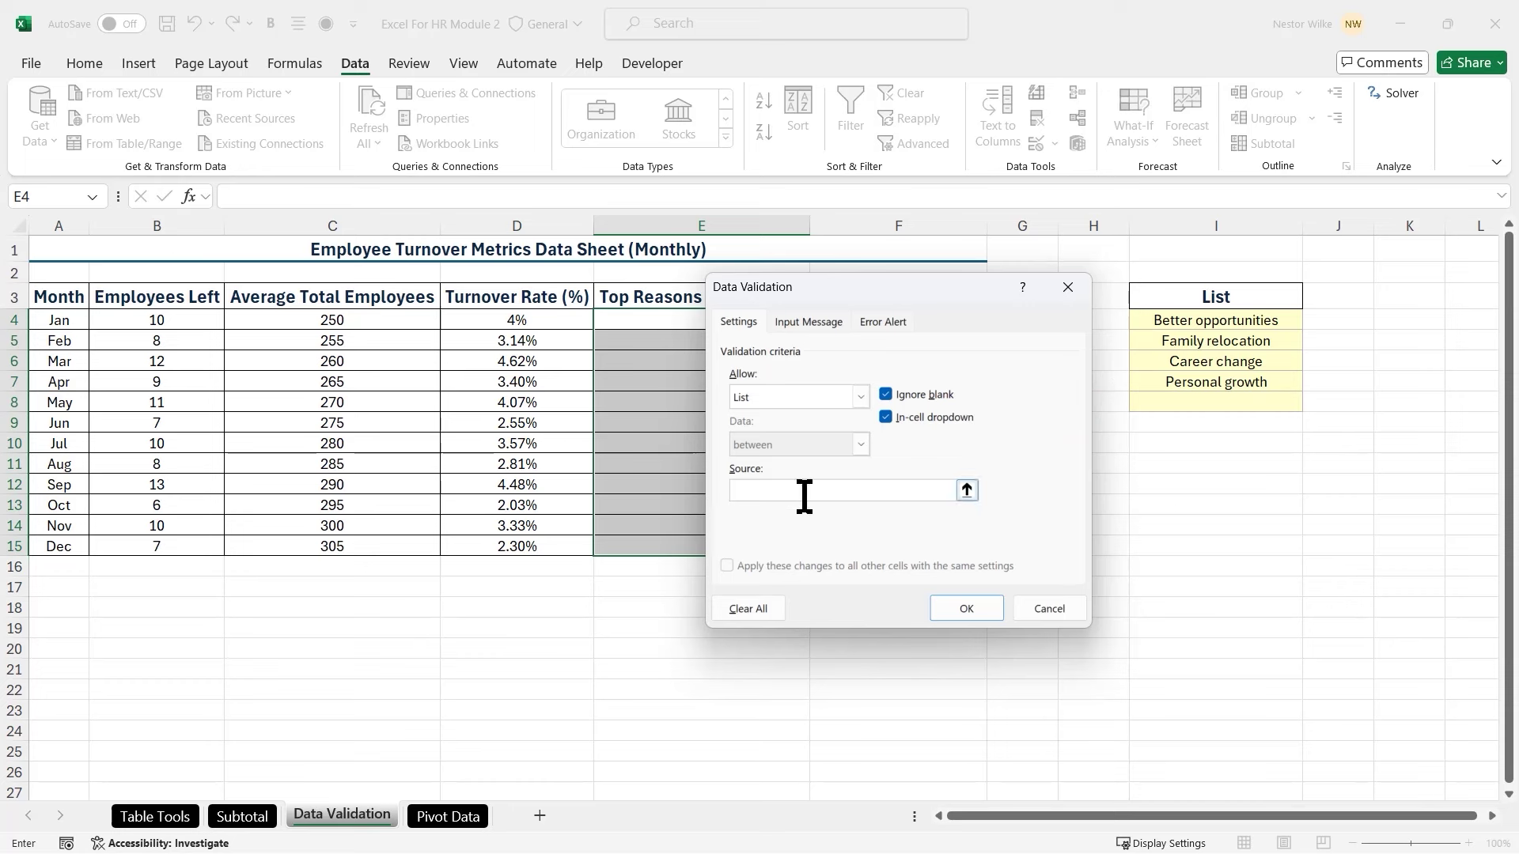
drag(1206, 324, 1223, 380)
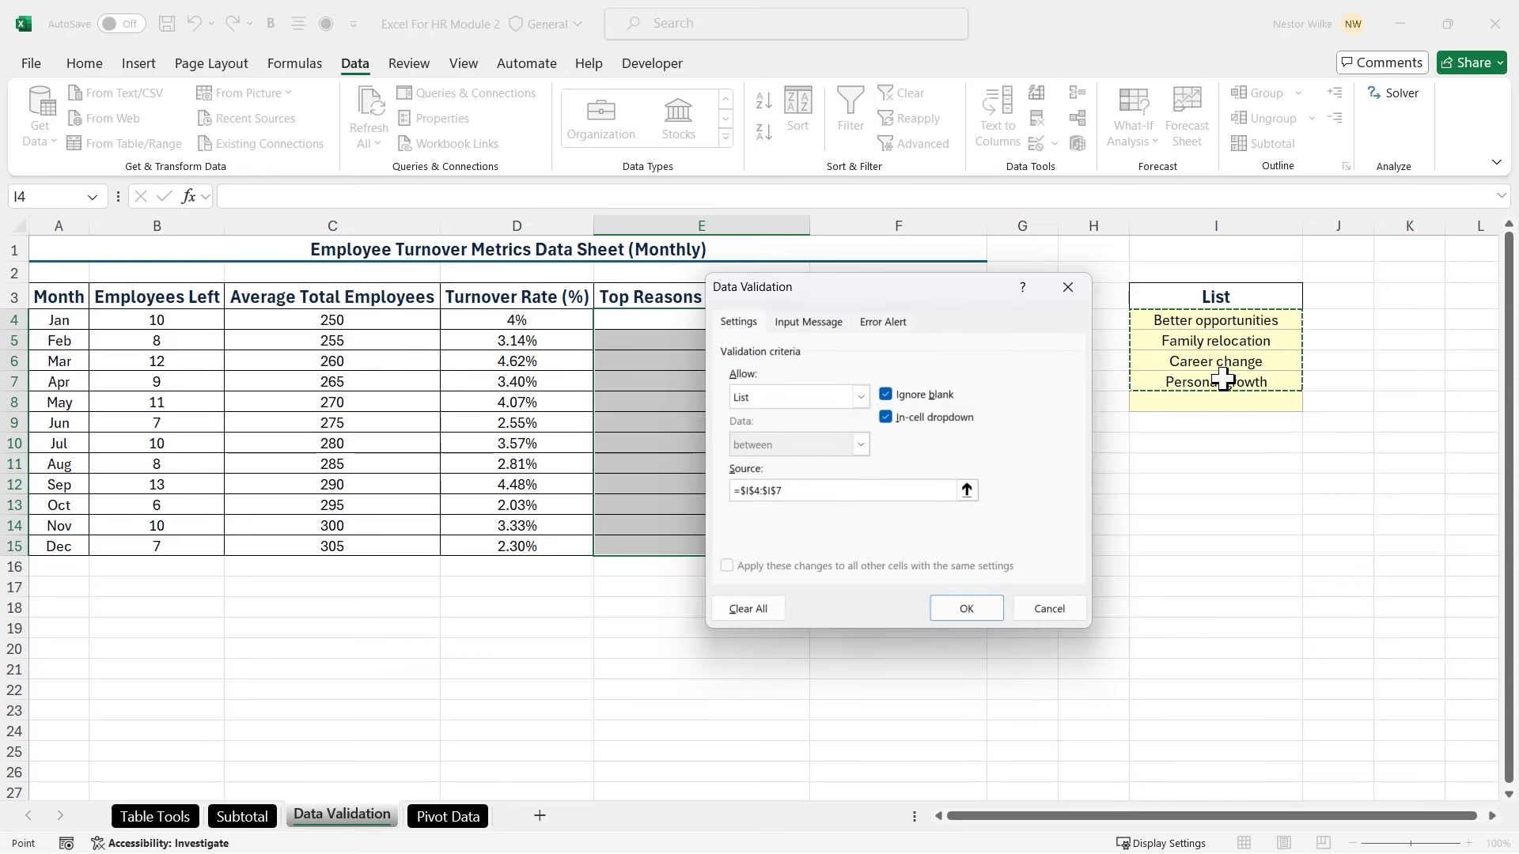
drag(936, 306, 1235, 421)
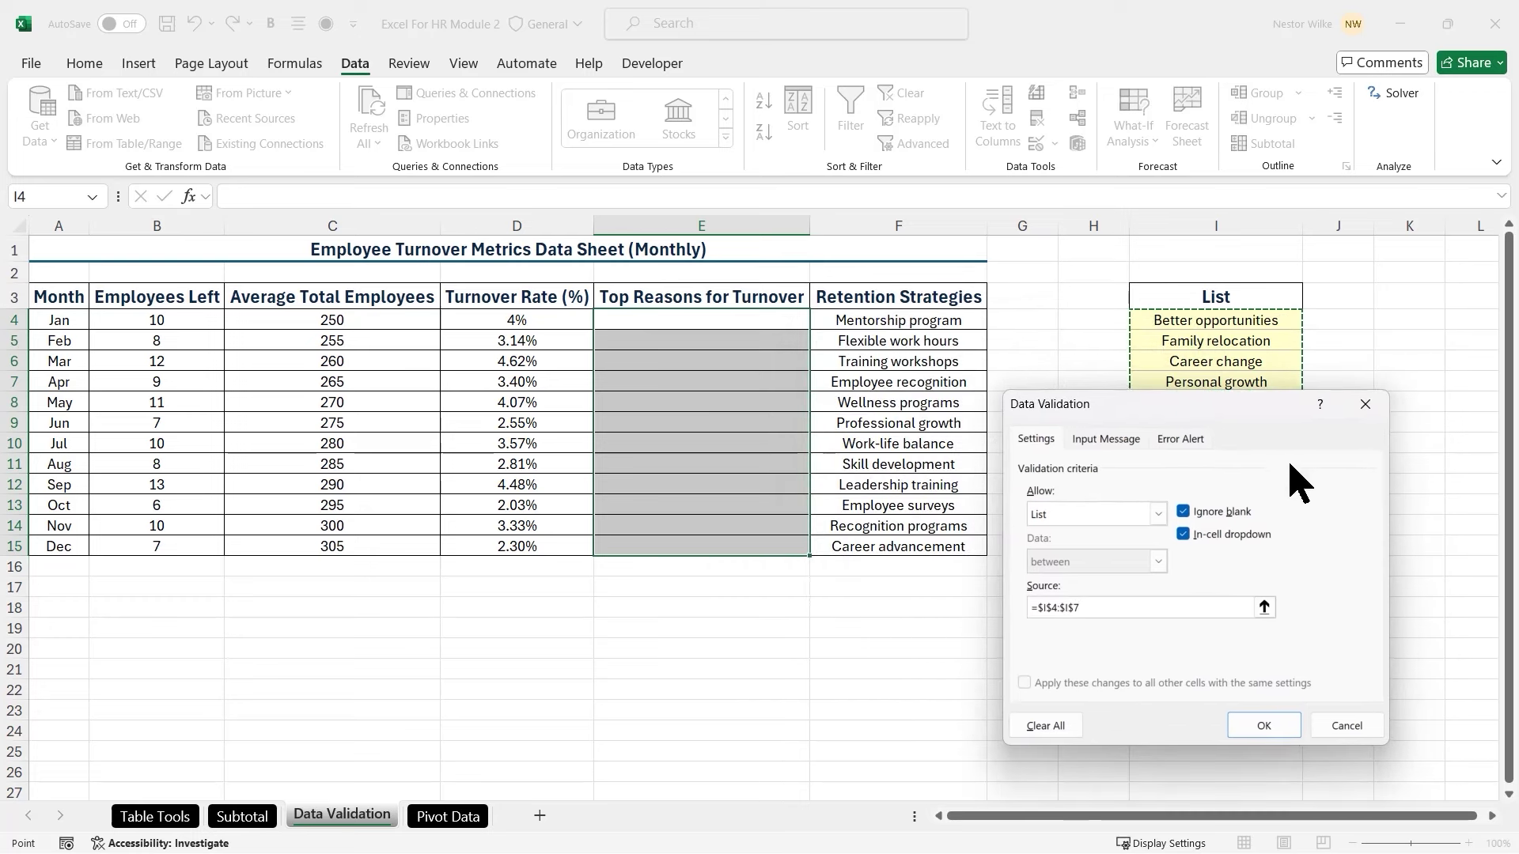
Review the Input Message and Error Alert options, and apply the list validation to the selected cells
click(1113, 441)
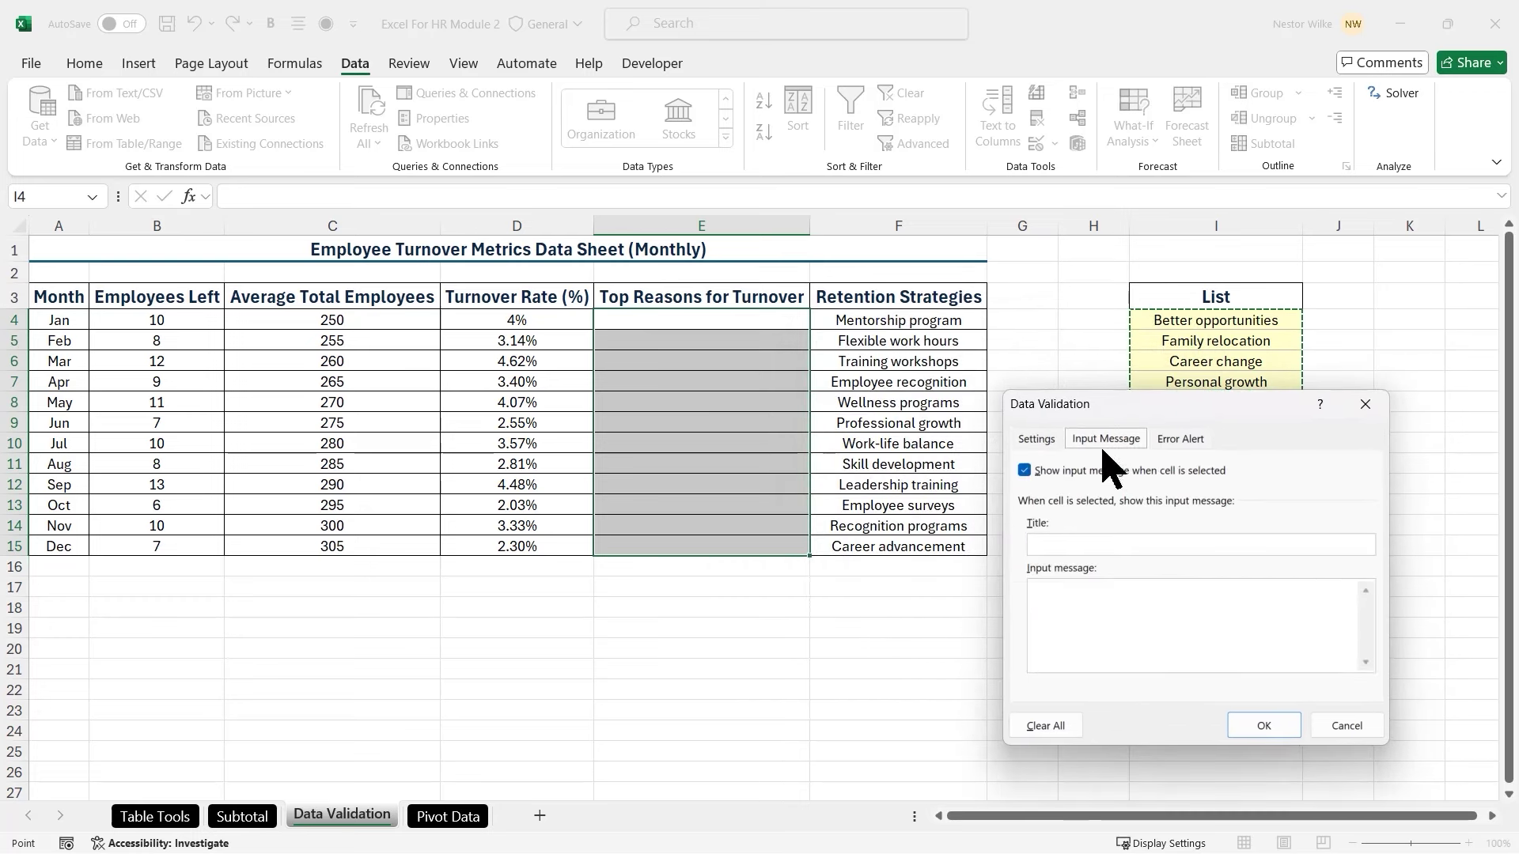
click(1188, 441)
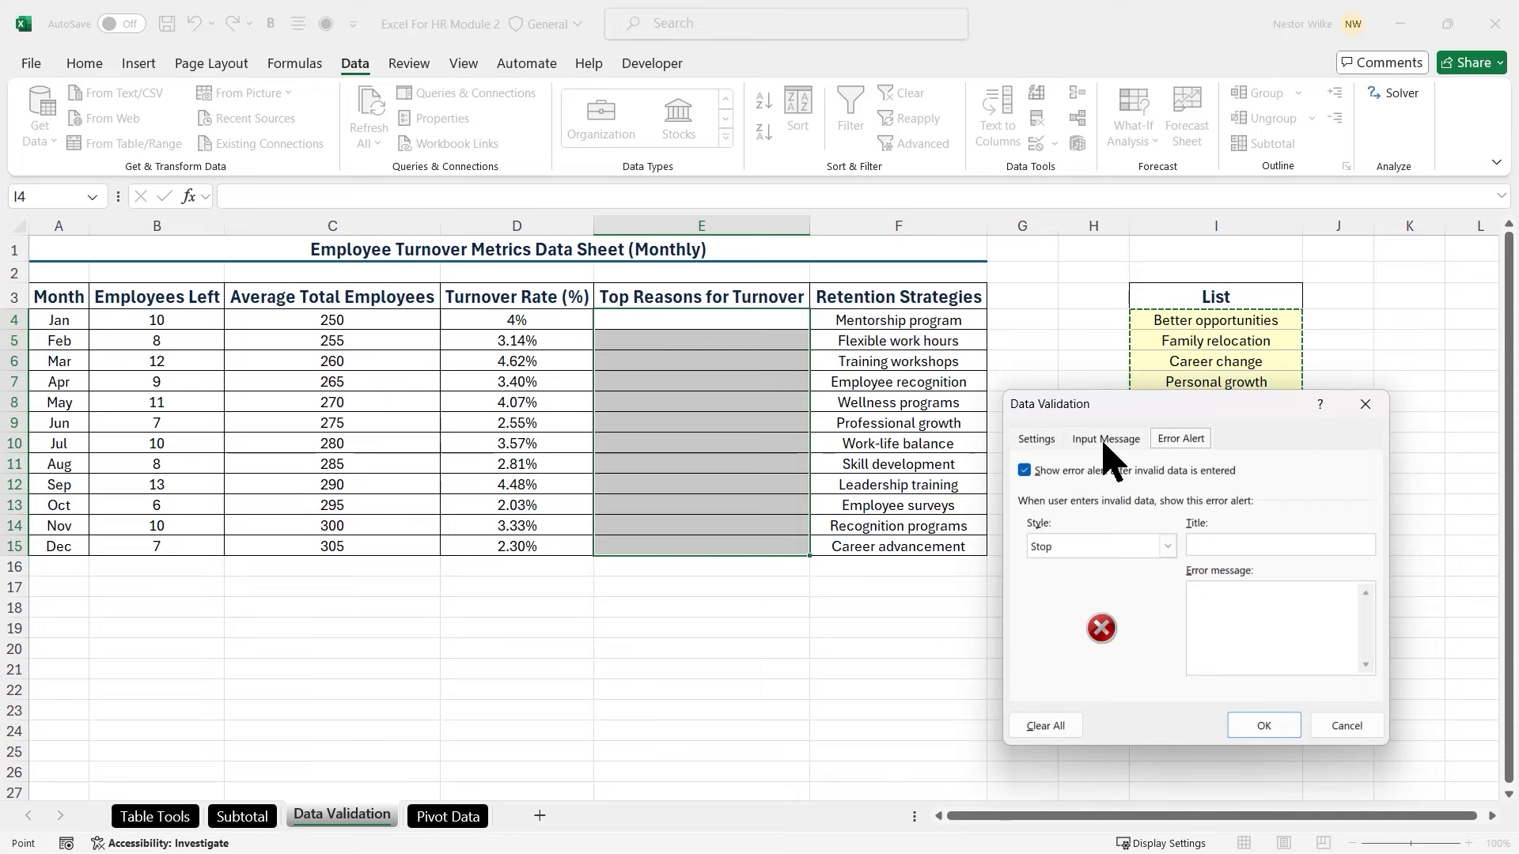
click(1036, 439)
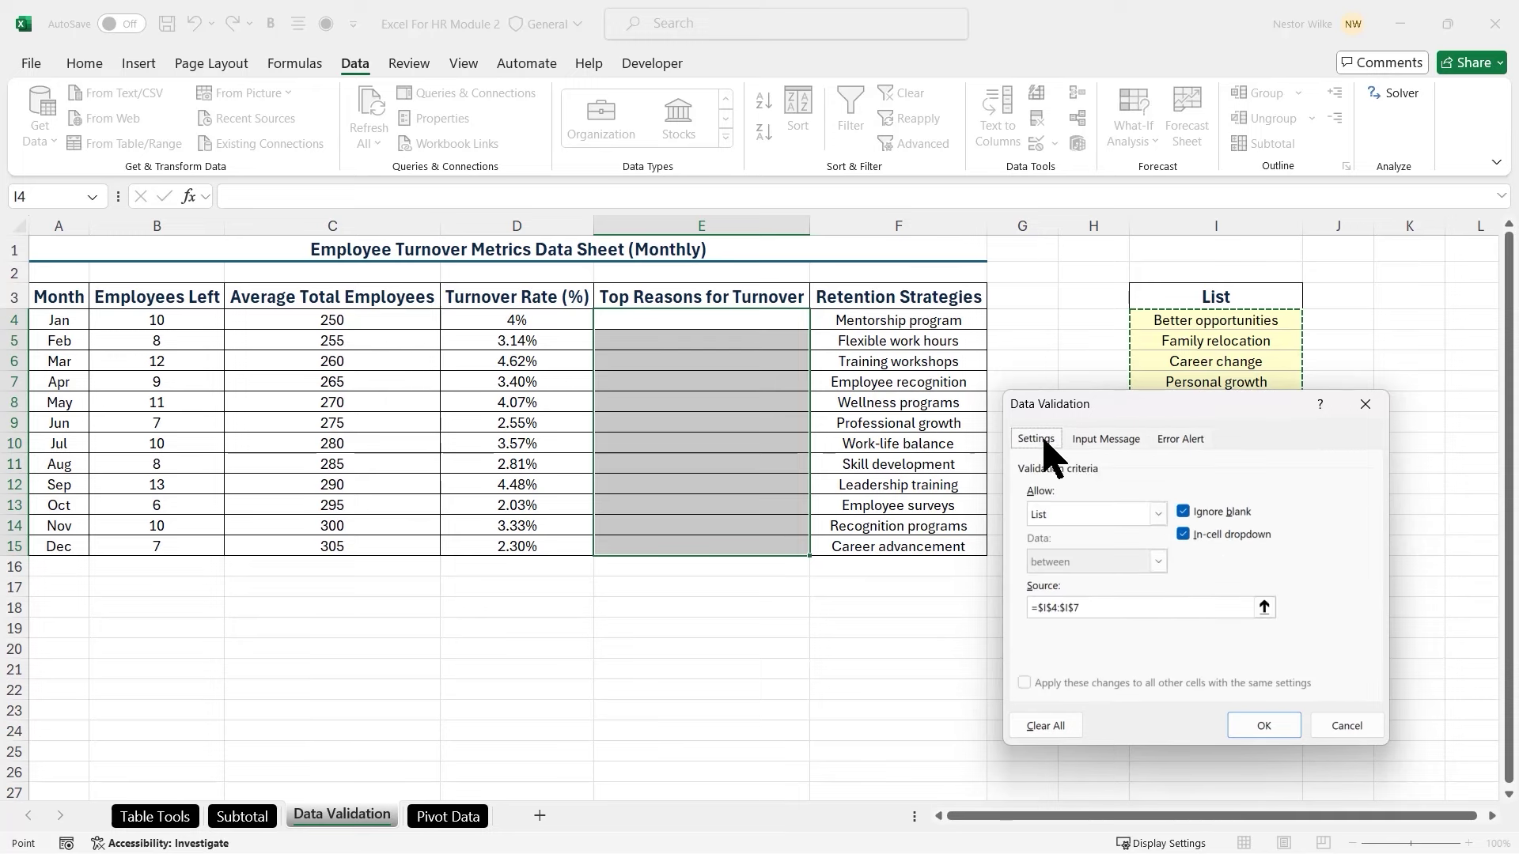
click(1266, 726)
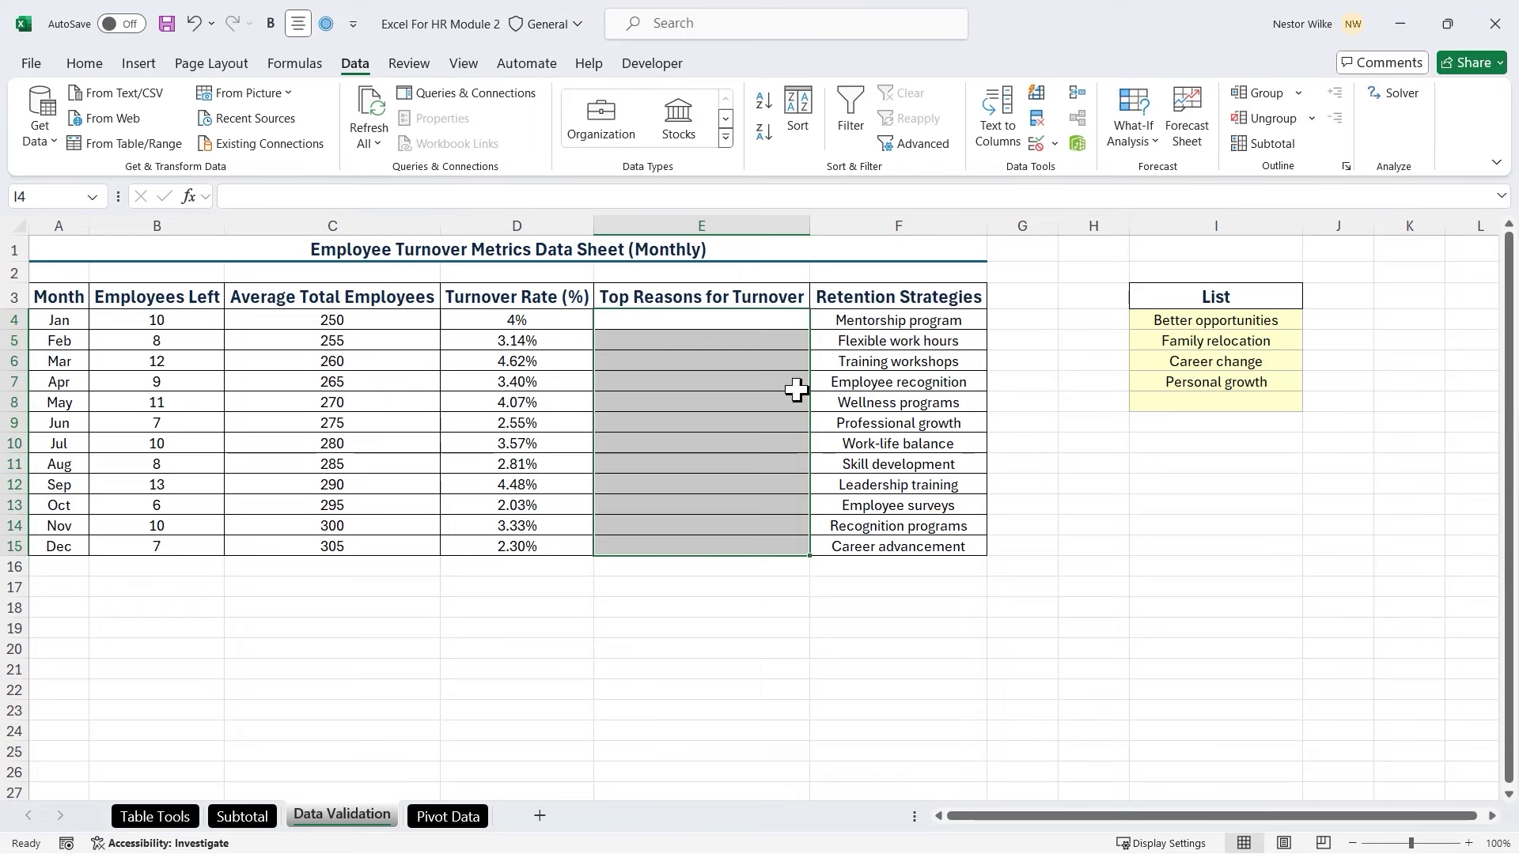
Choose Better opportunities, Family relocation and Career change from the in-cell lists as turnover reasons for Jan, Feb and Mar
click(736, 320)
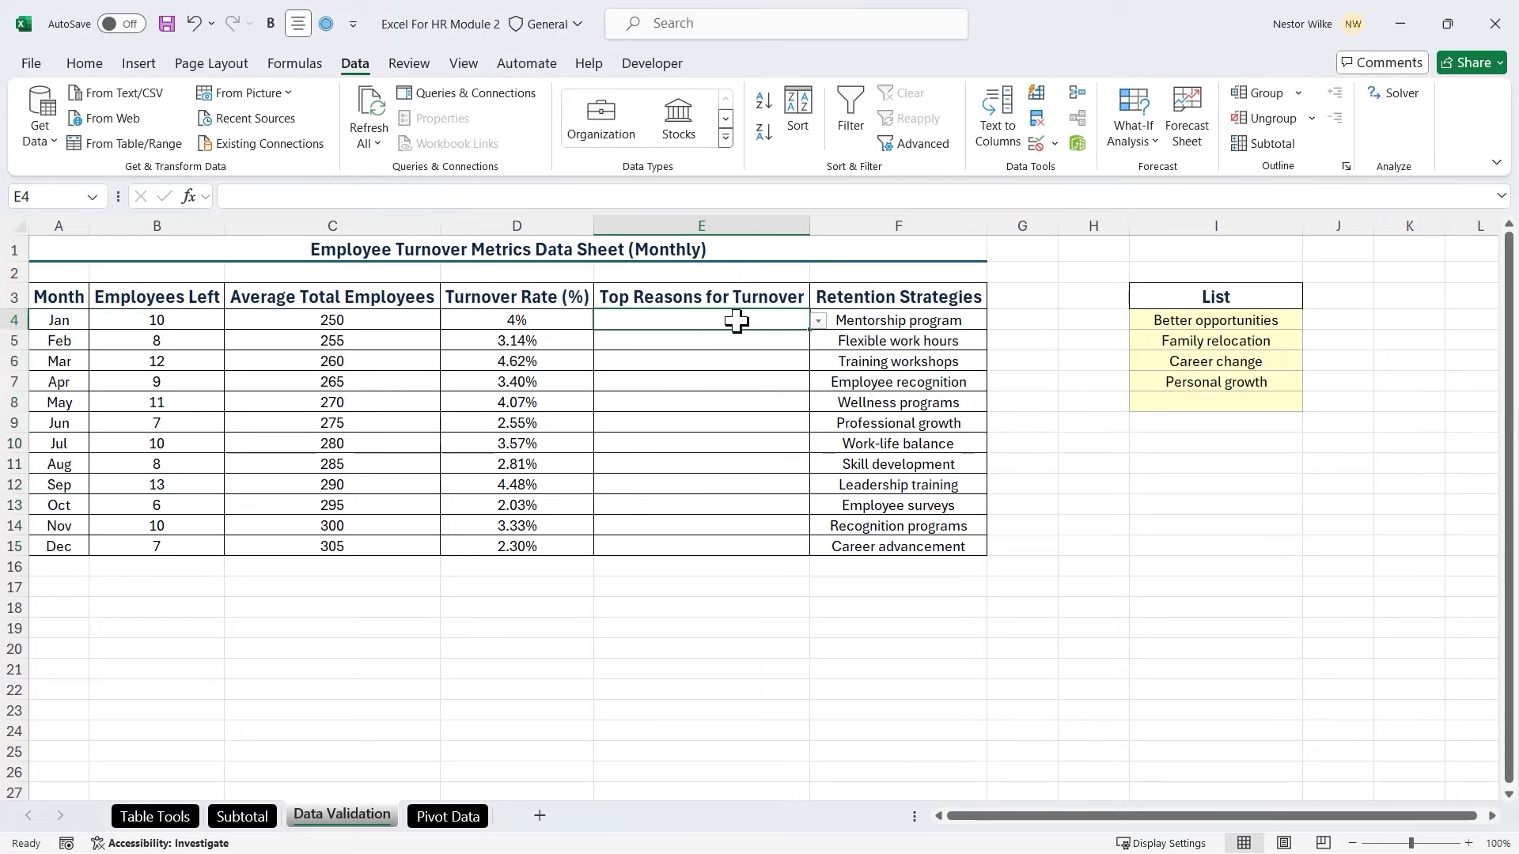
click(819, 320)
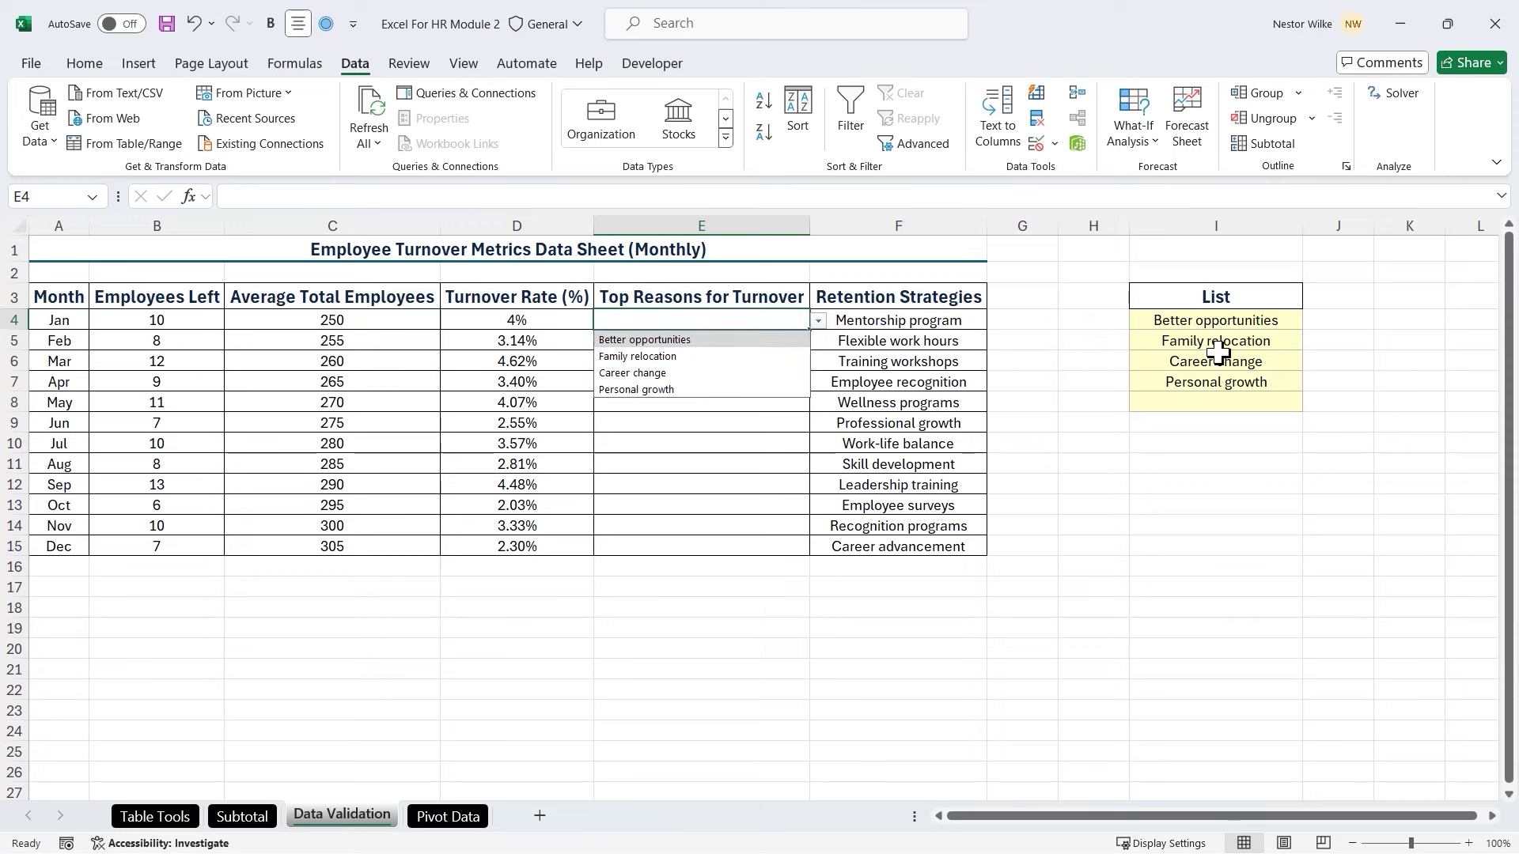
click(668, 341)
click(806, 346)
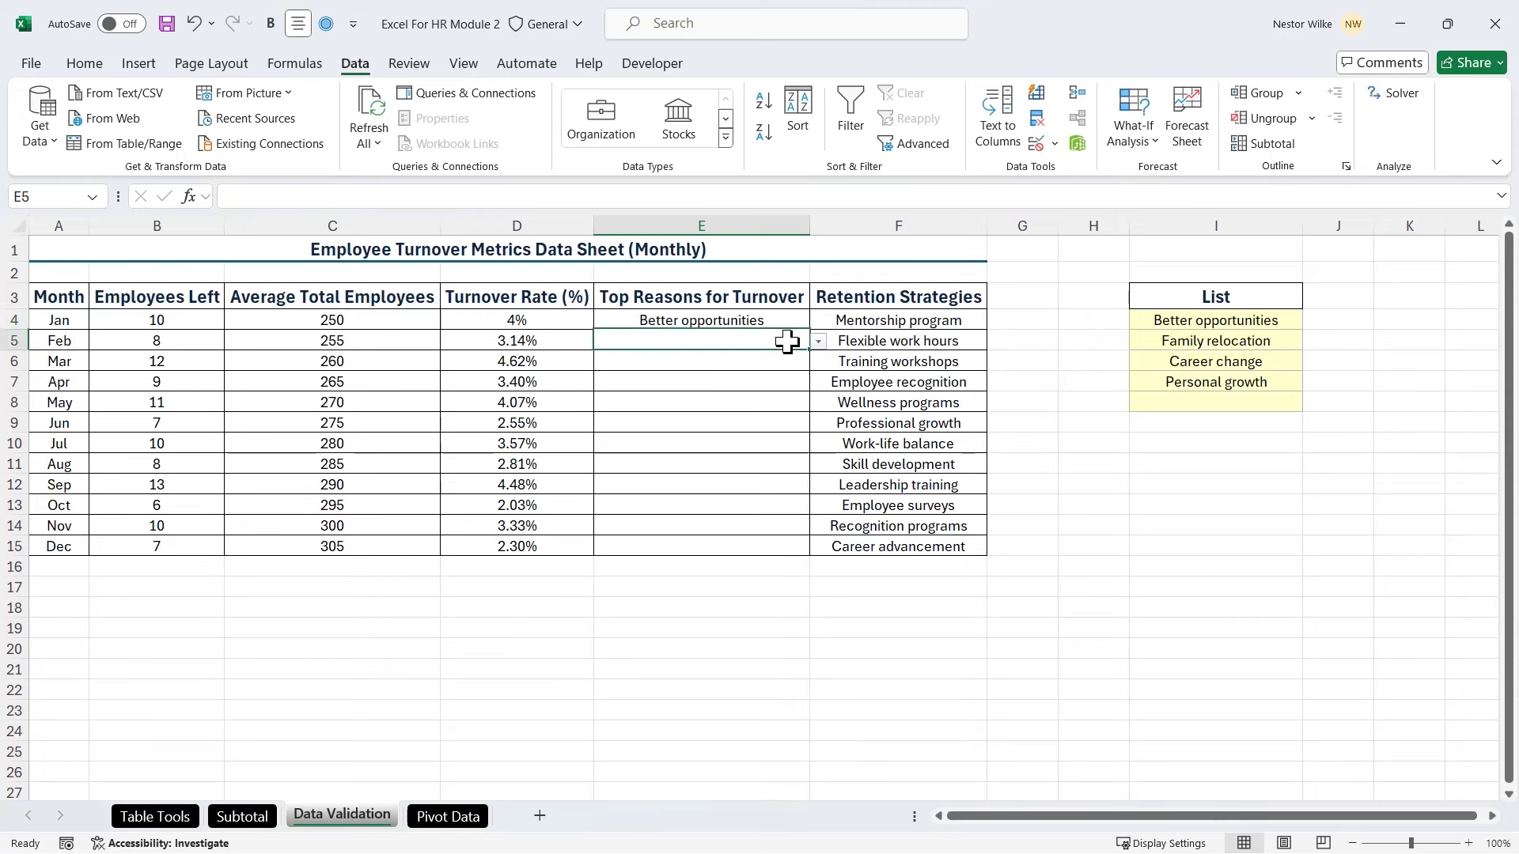
click(819, 345)
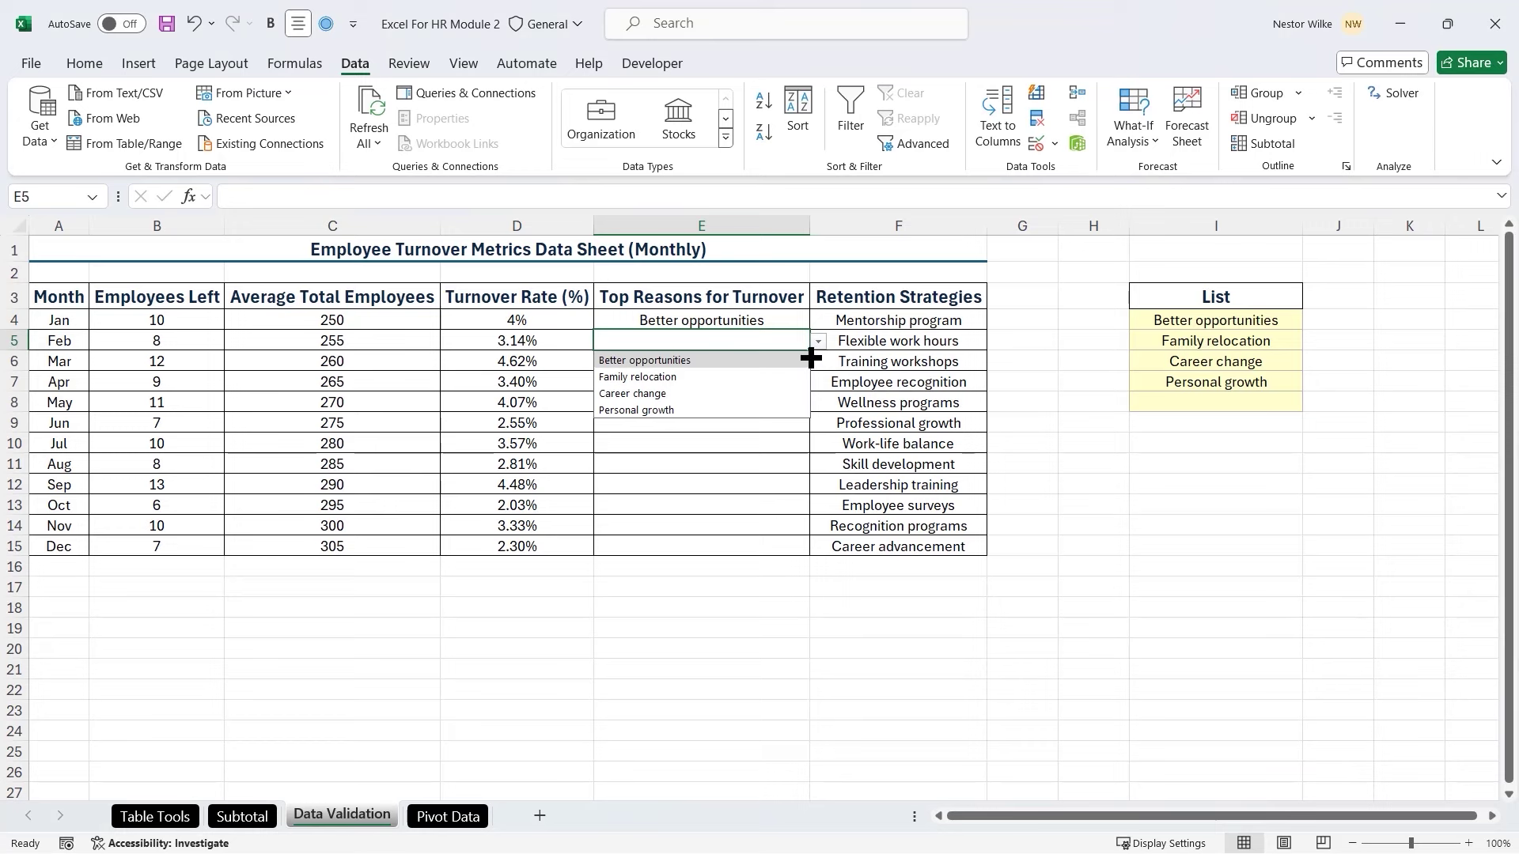
click(638, 377)
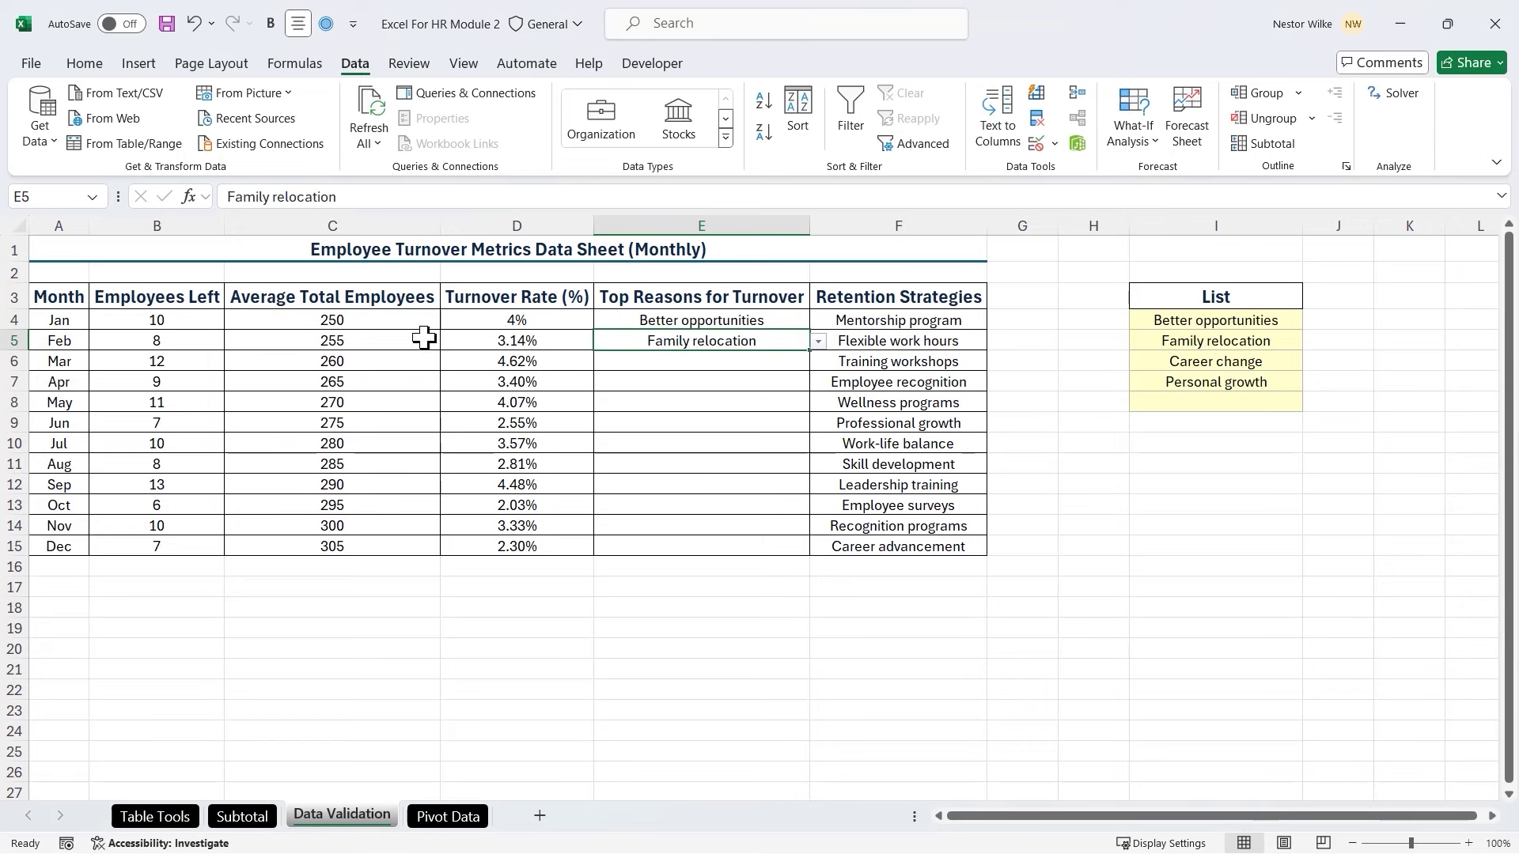
click(790, 365)
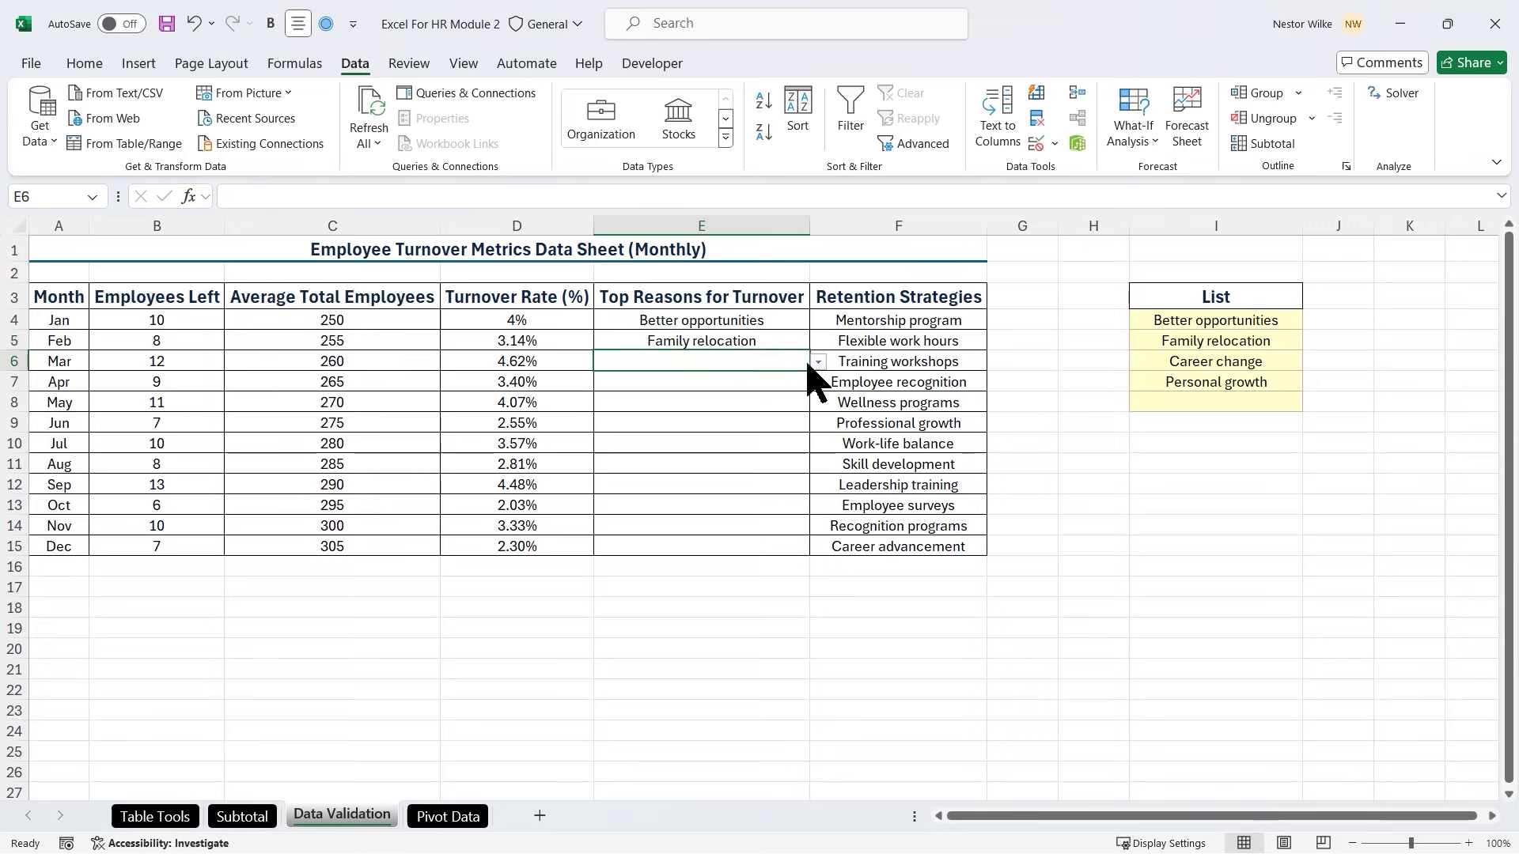
click(818, 361)
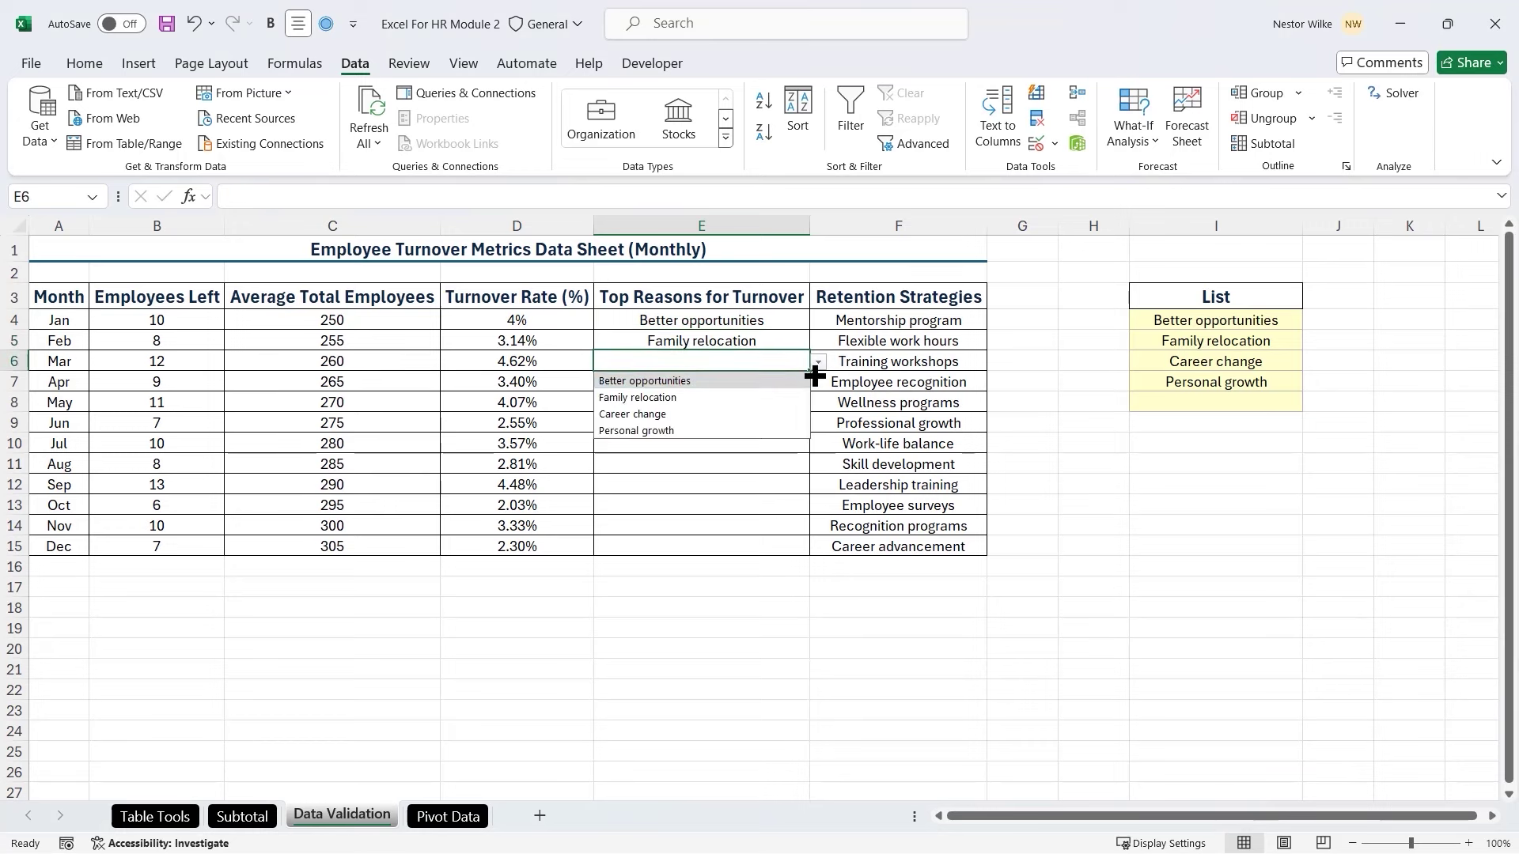
click(720, 414)
Try to enter the unlisted reason "Upset" for April in cell E7
click(729, 385)
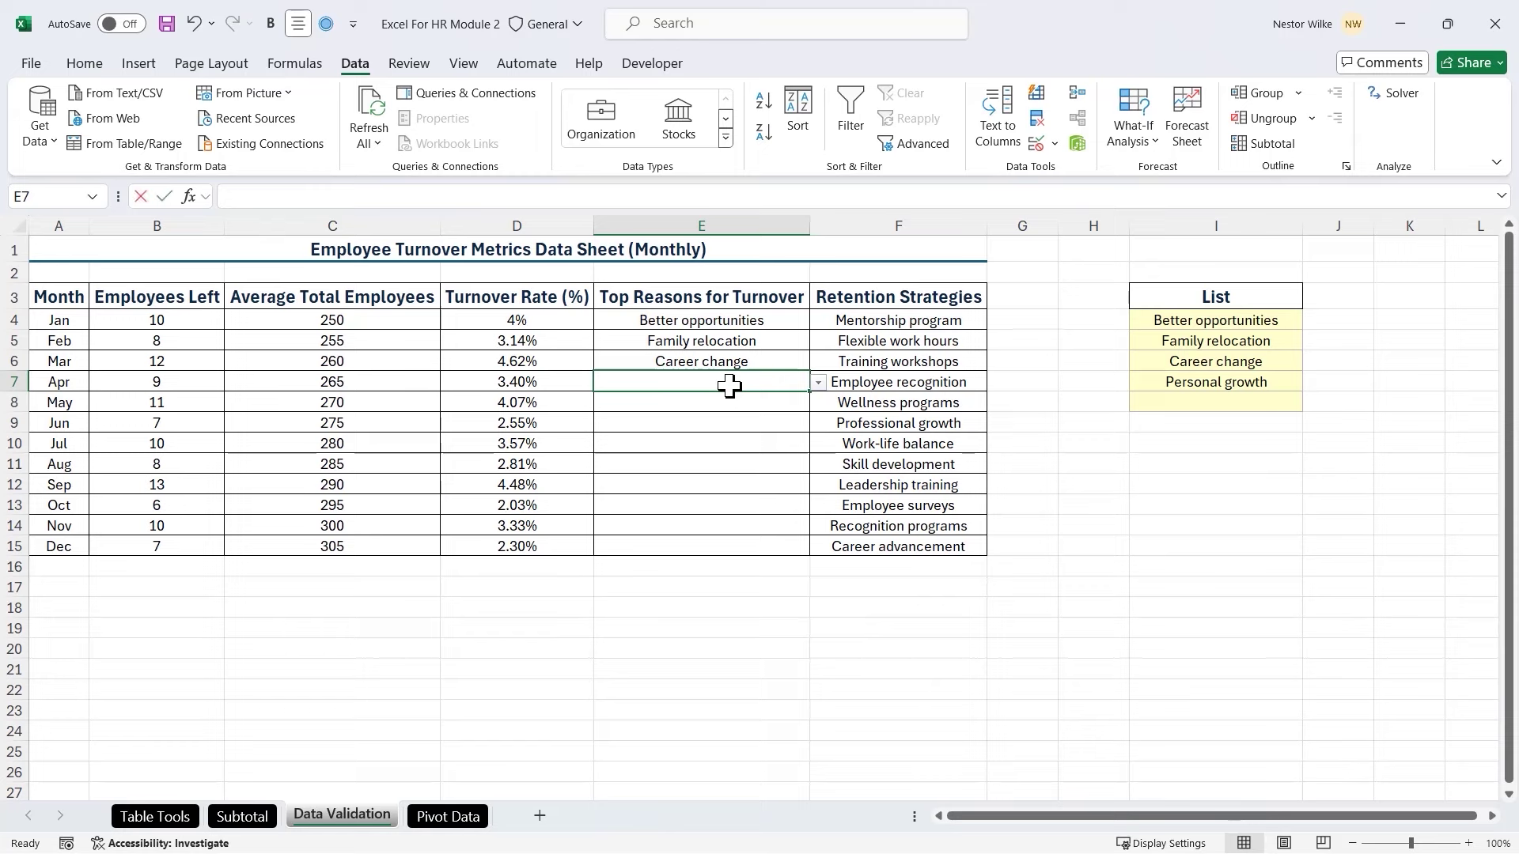
text(Upset)
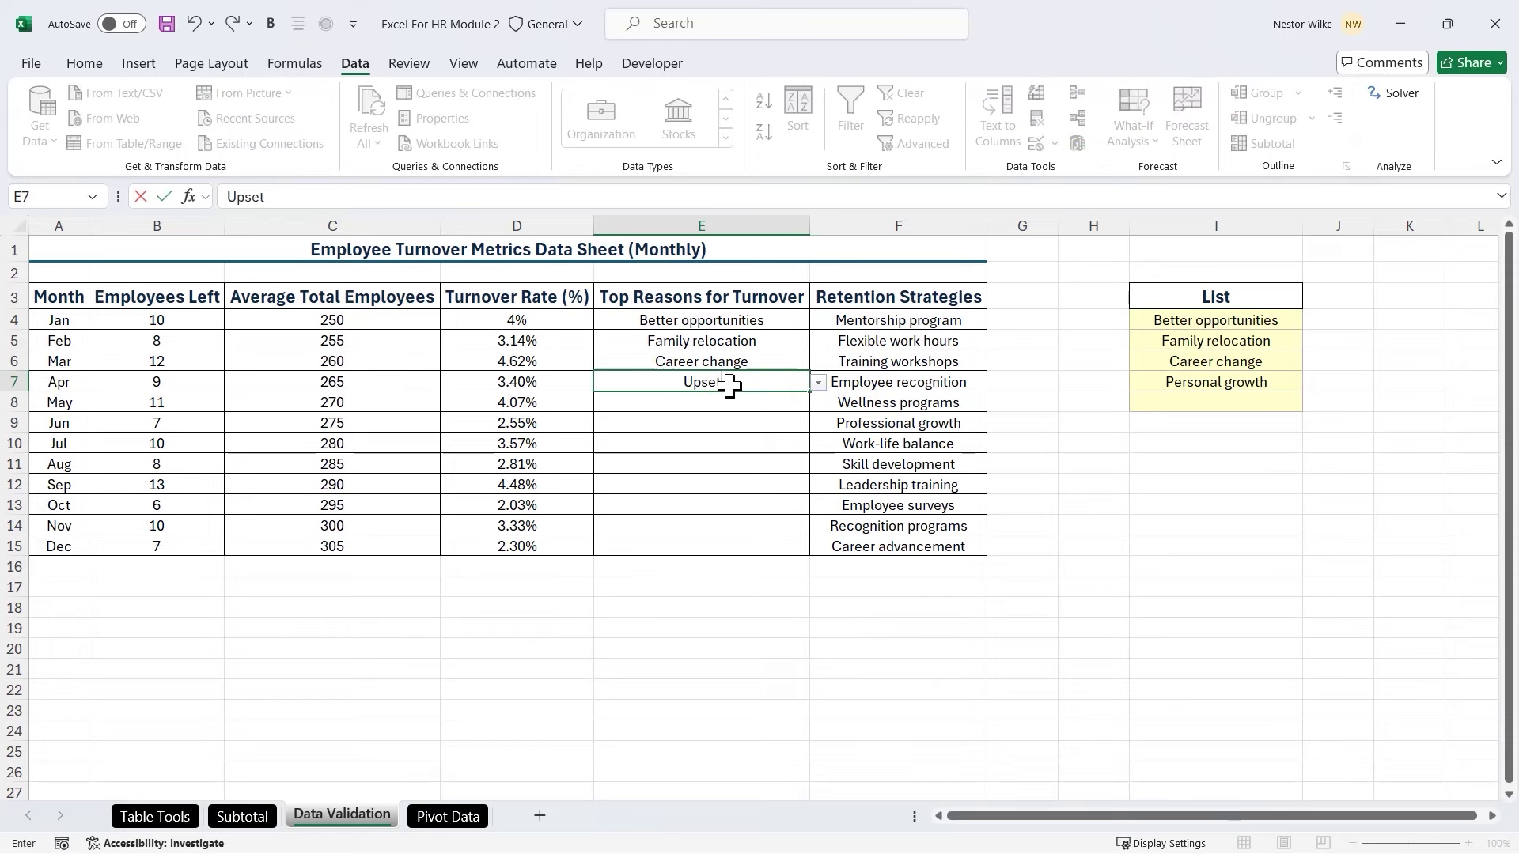
key(Return)
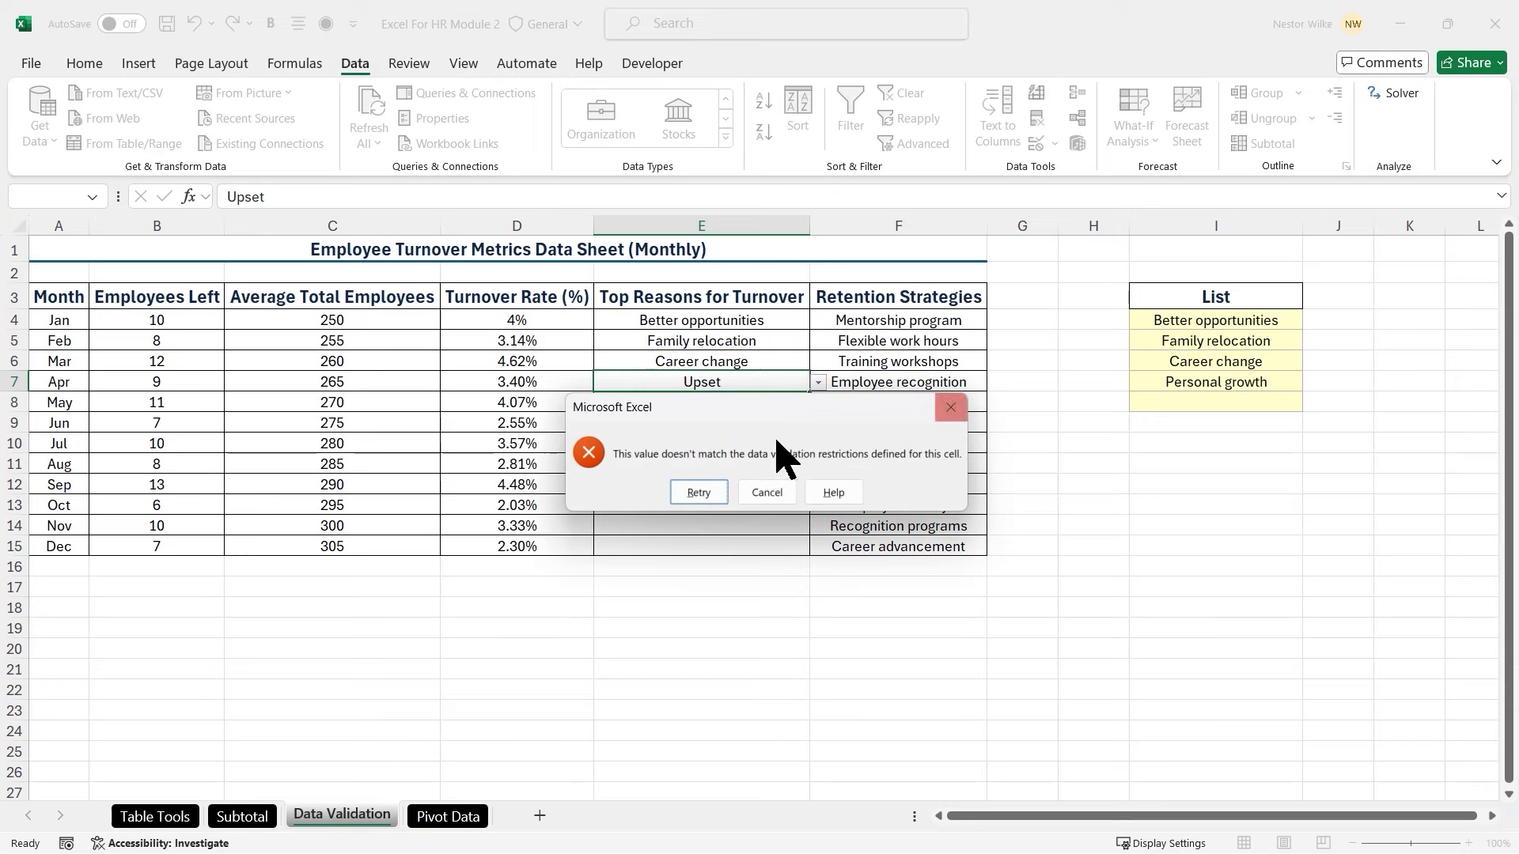
Replace April's rejected entry in cell E7 with the suggested list value Career change
click(698, 493)
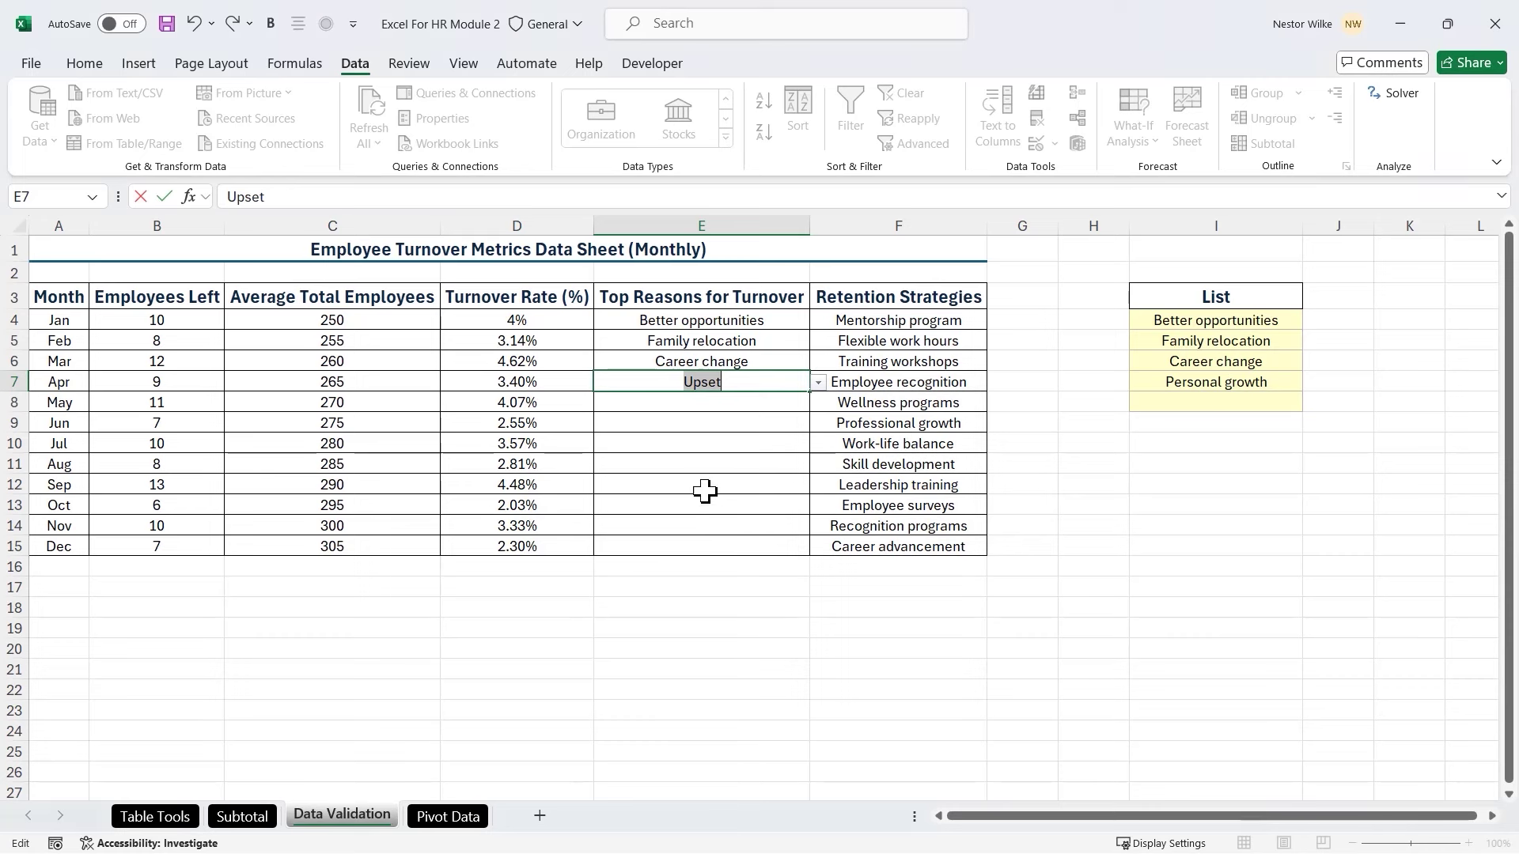
text(c)
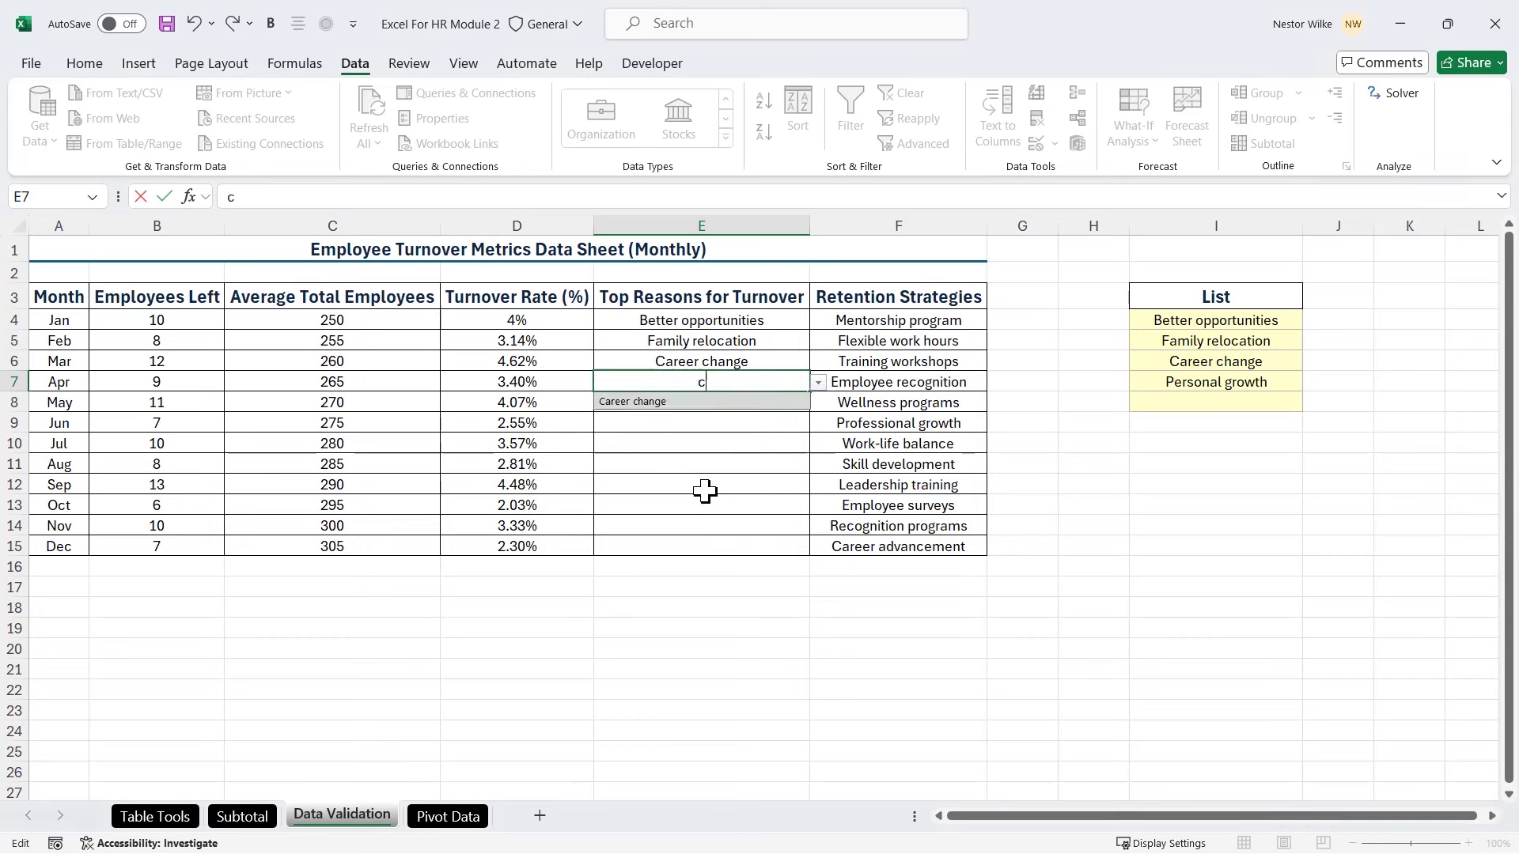
click(677, 403)
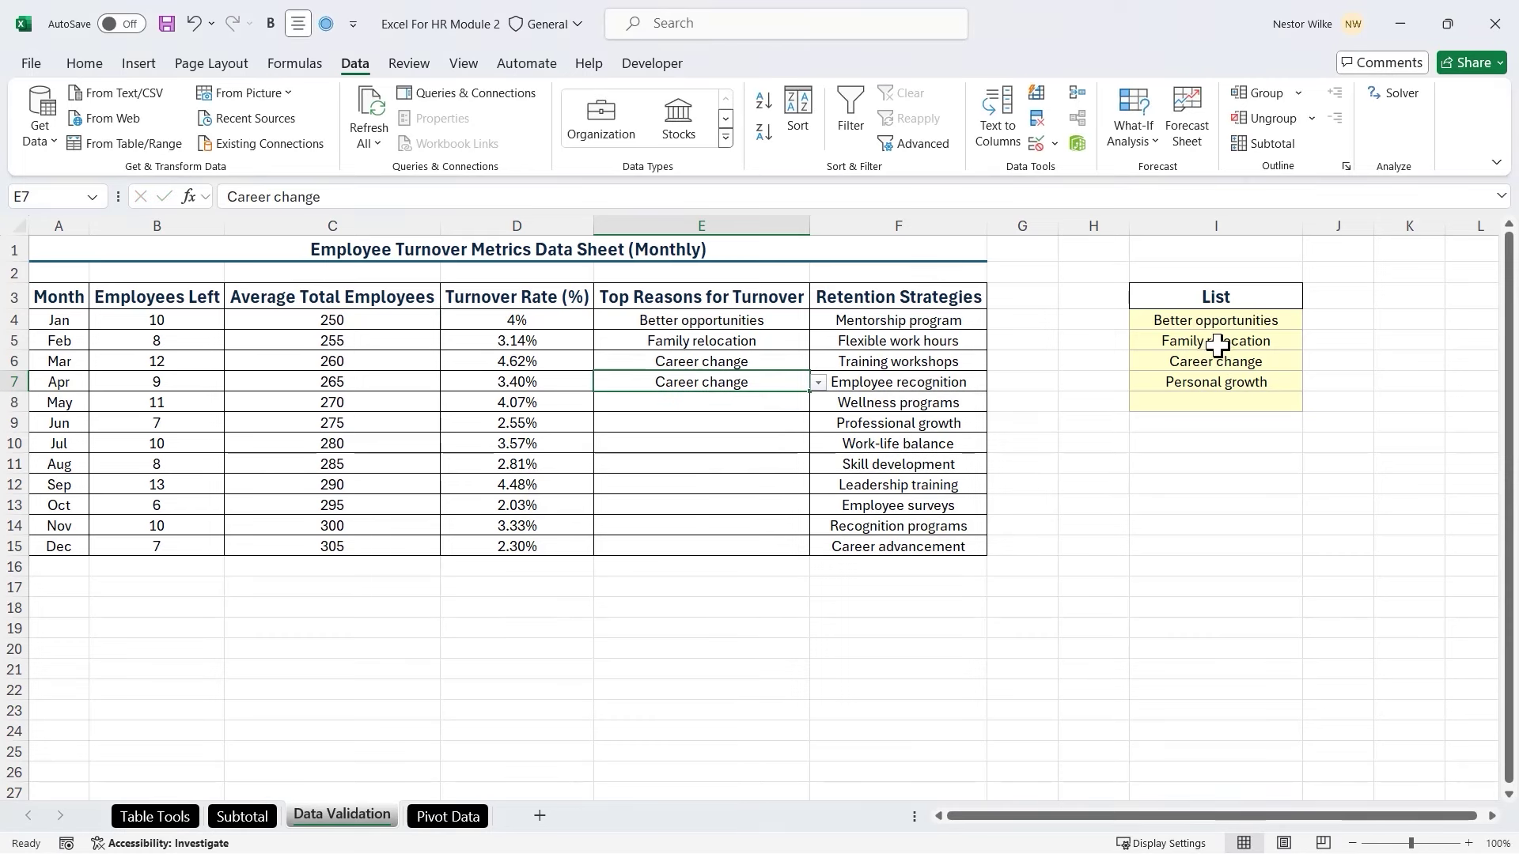
Choose Personal growth as May's turnover reason in cell E8 and fill it down through December in E15
click(710, 404)
click(818, 403)
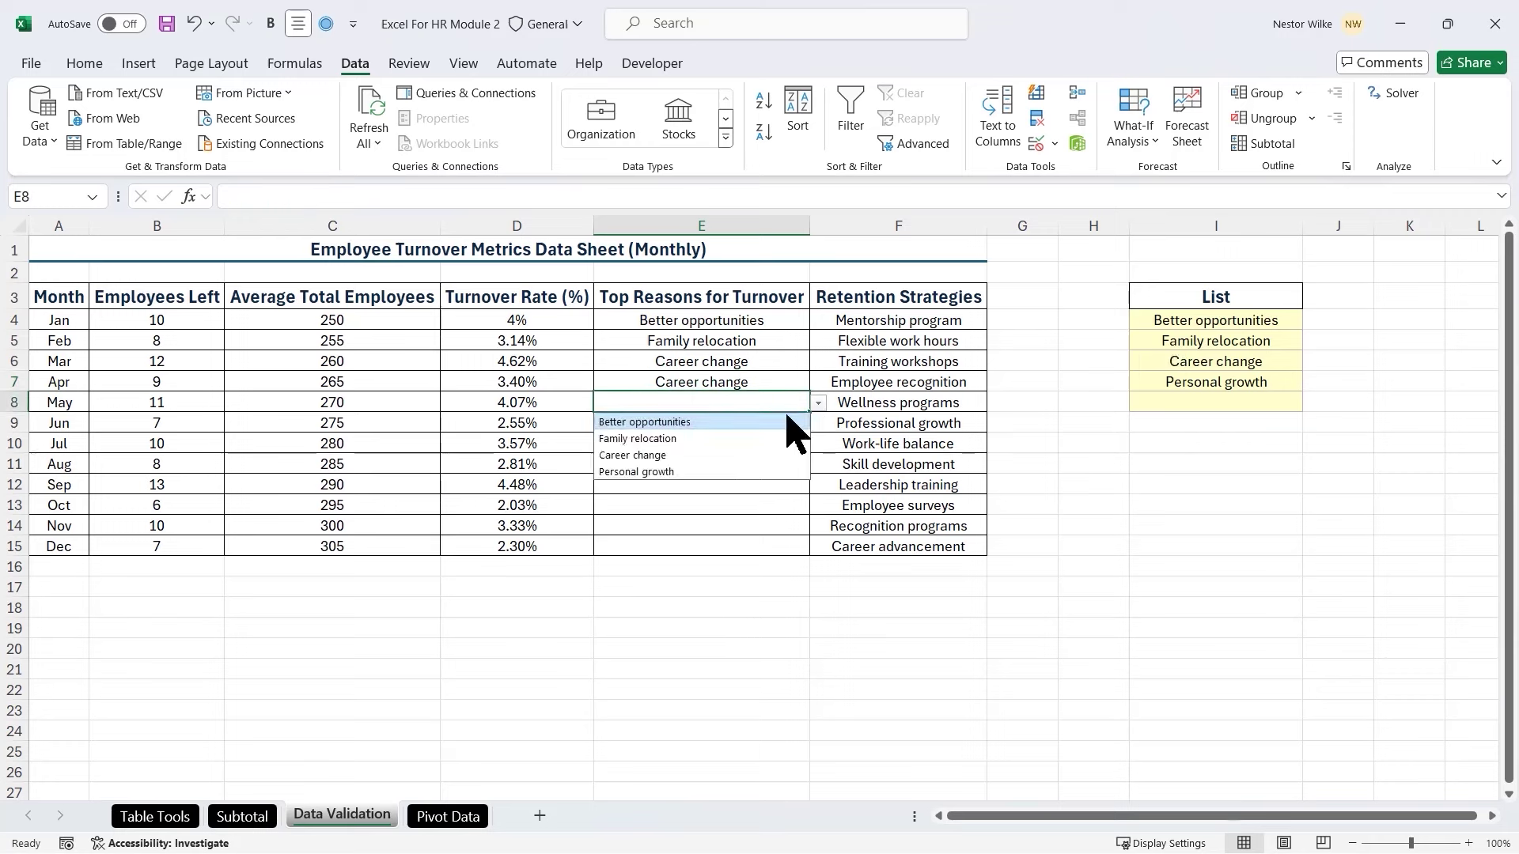
click(679, 472)
drag(813, 413, 812, 554)
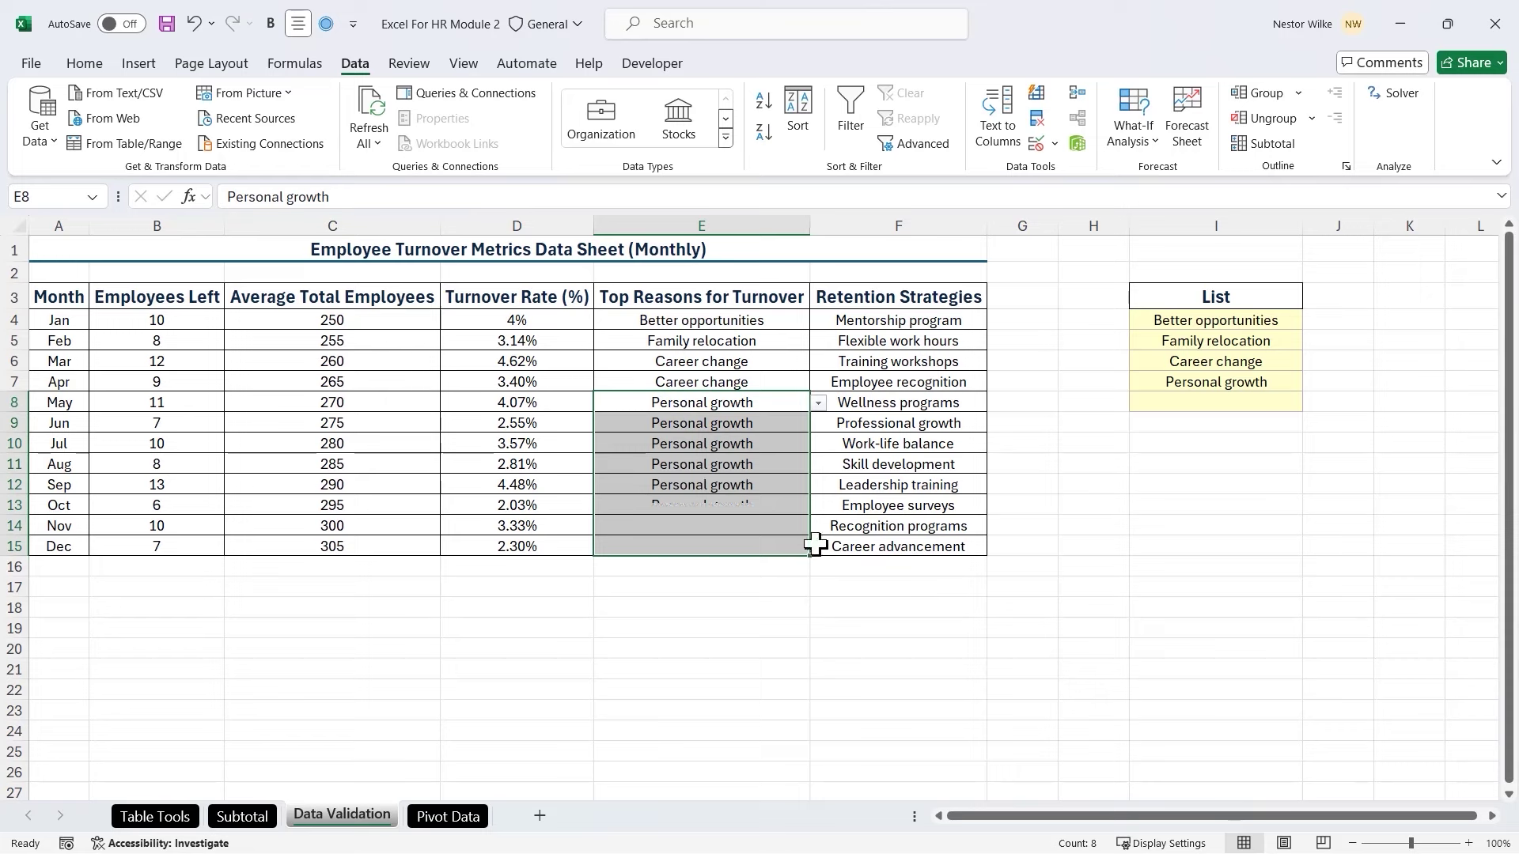
click(919, 363)
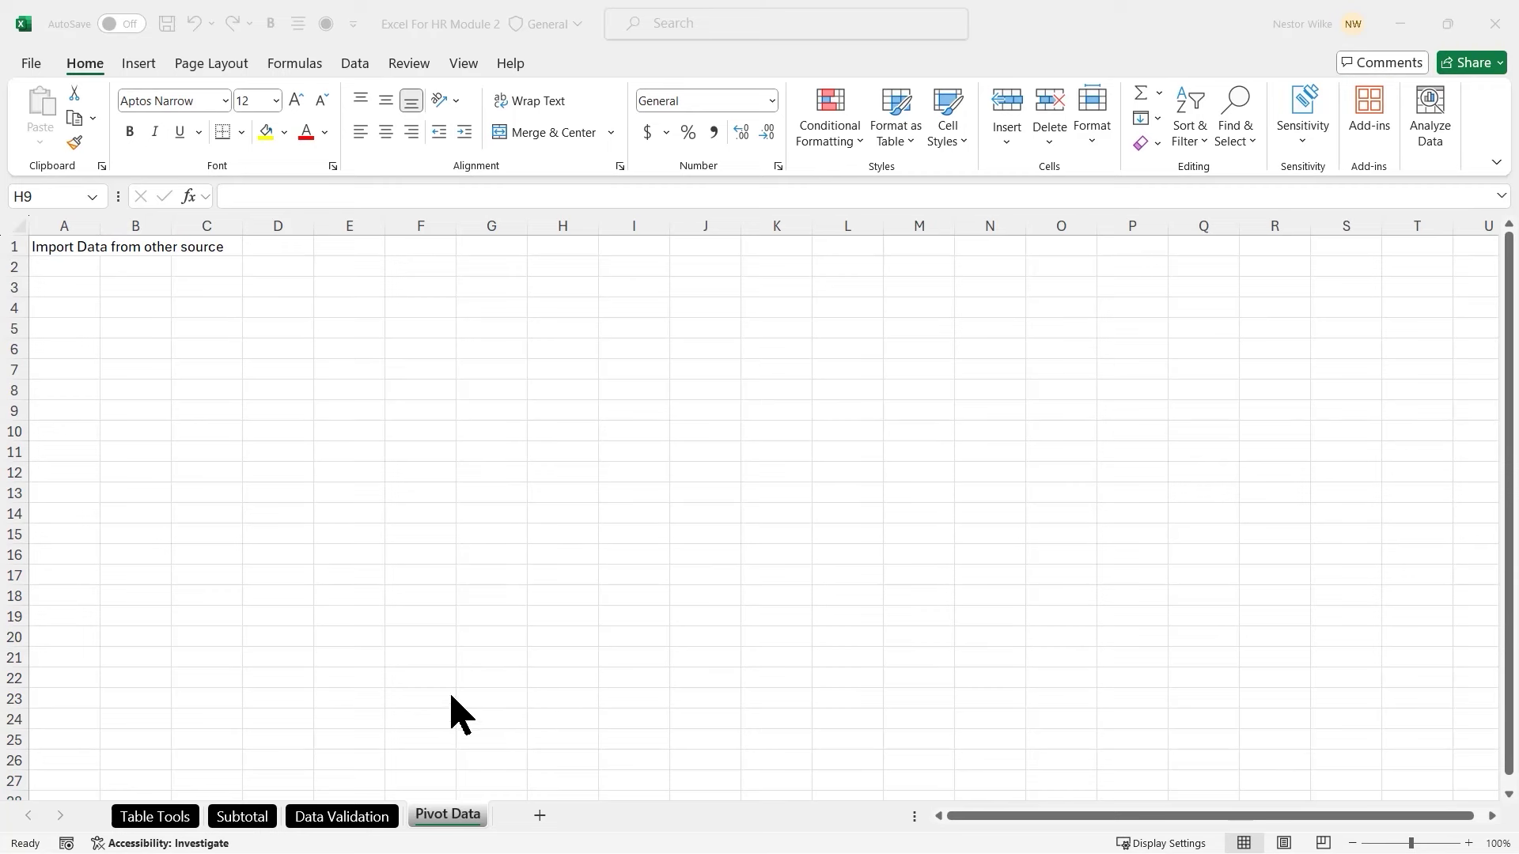
Review the available data import sources on the Pivot Data sheet, including picture, file and online service options
click(344, 309)
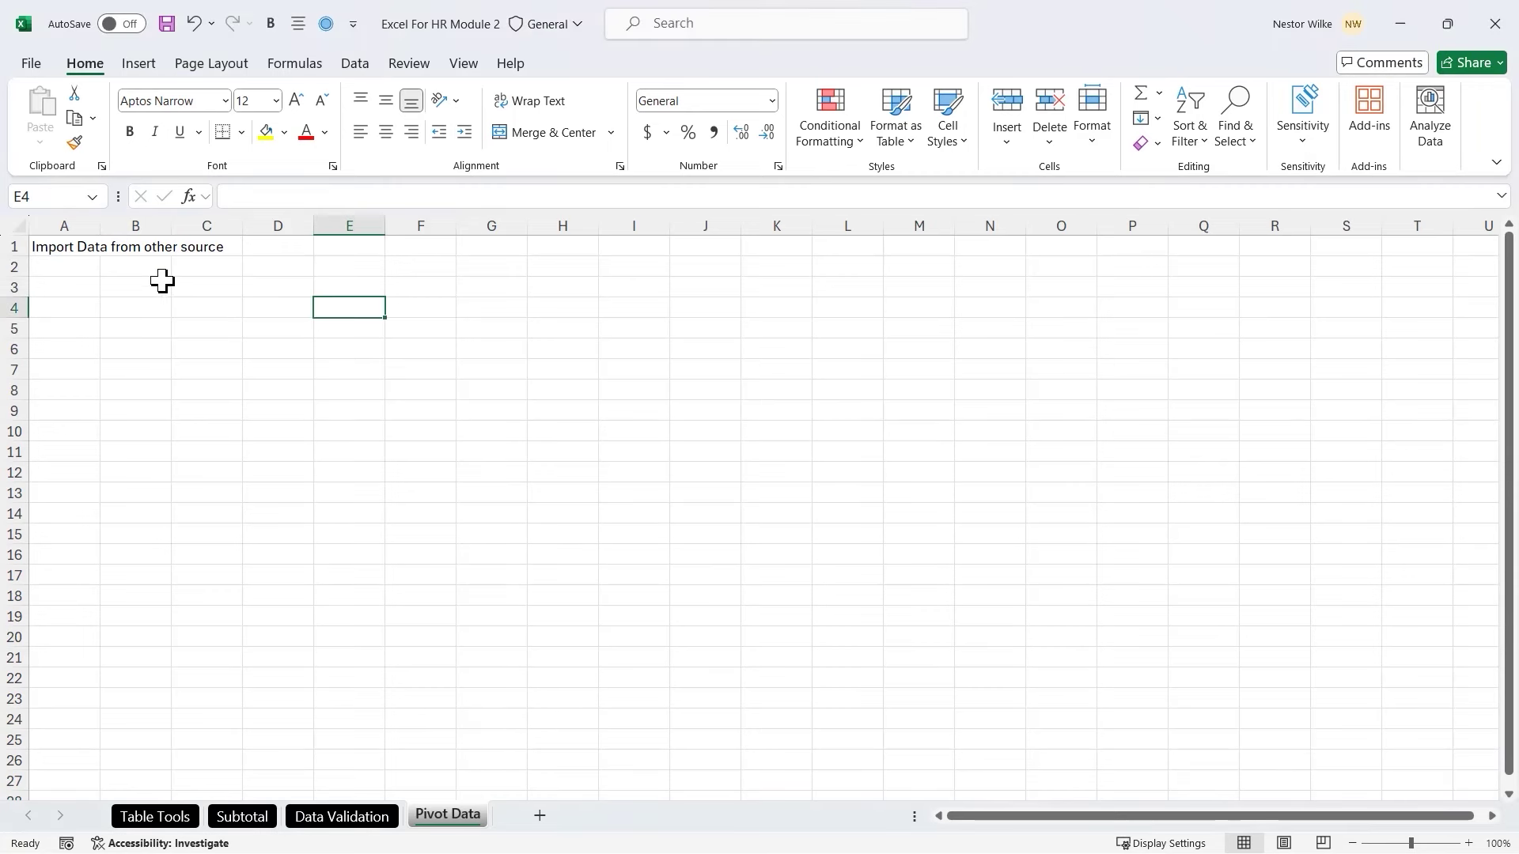
click(68, 252)
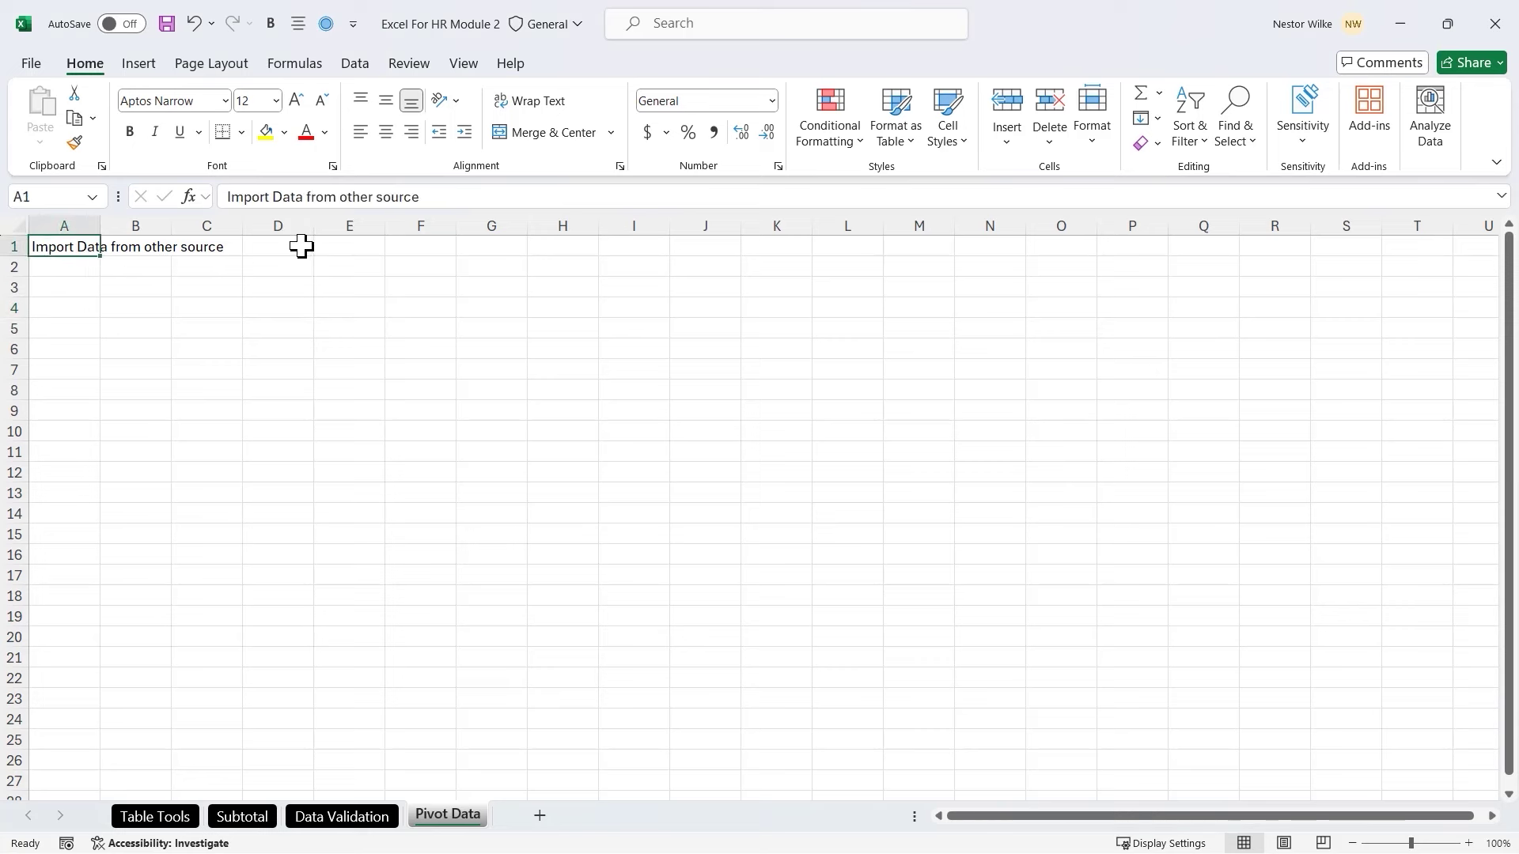
click(355, 65)
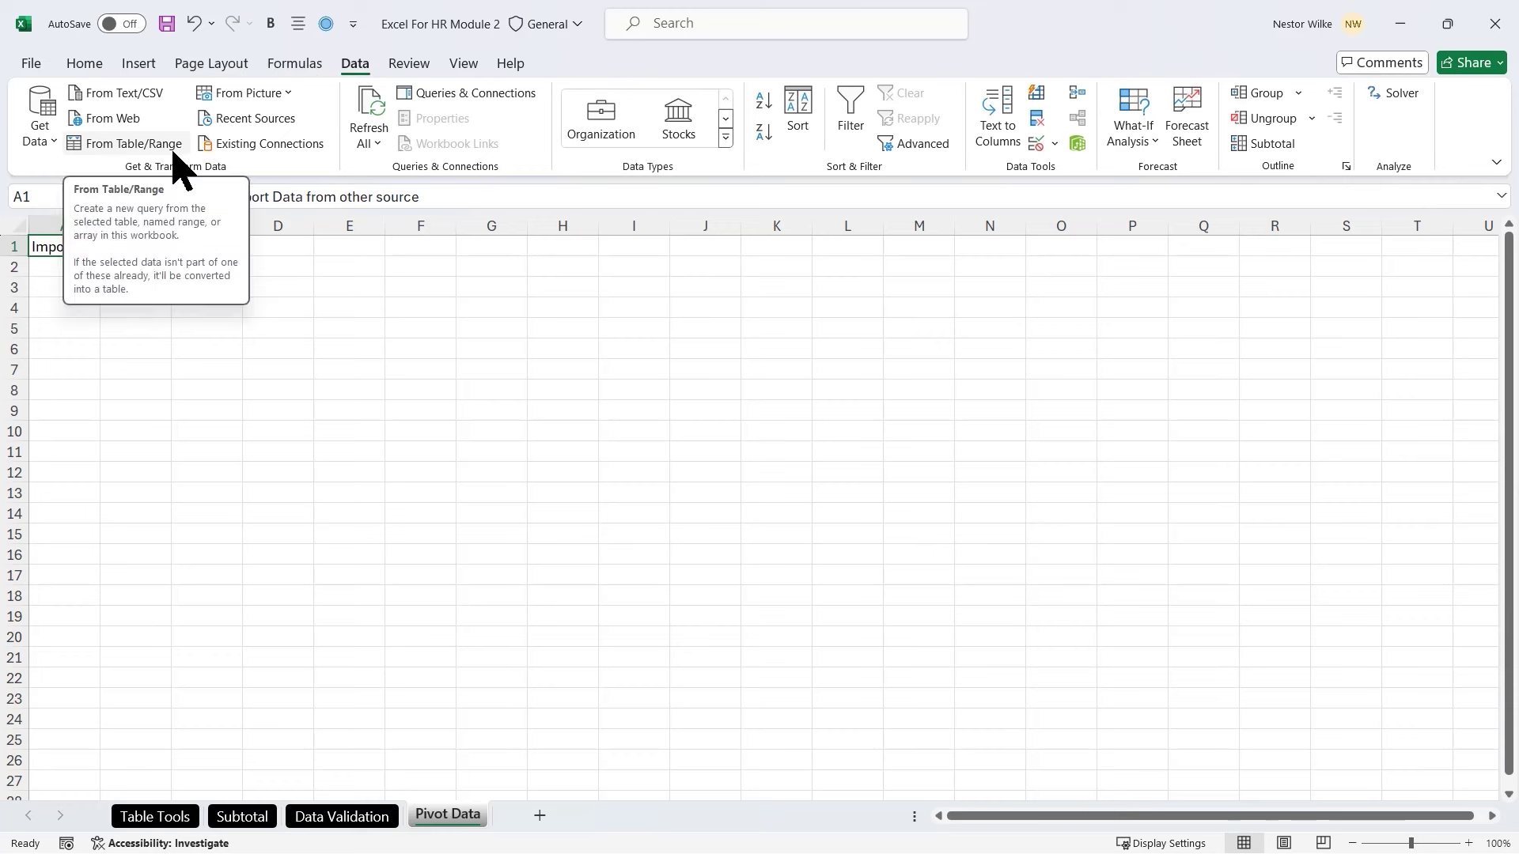
drag(118, 161, 247, 176)
key(Escape)
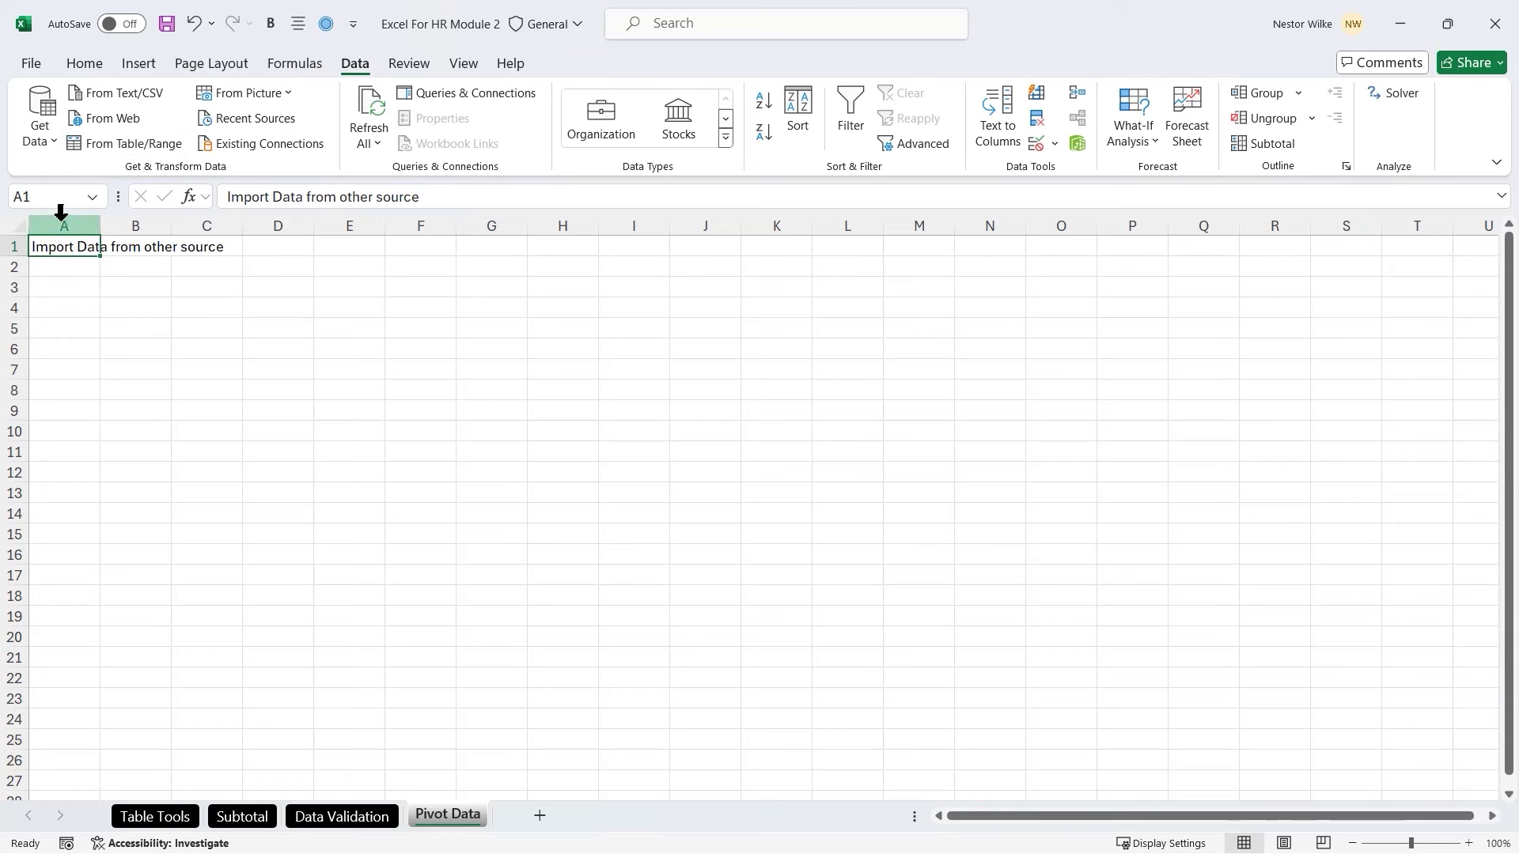
click(290, 94)
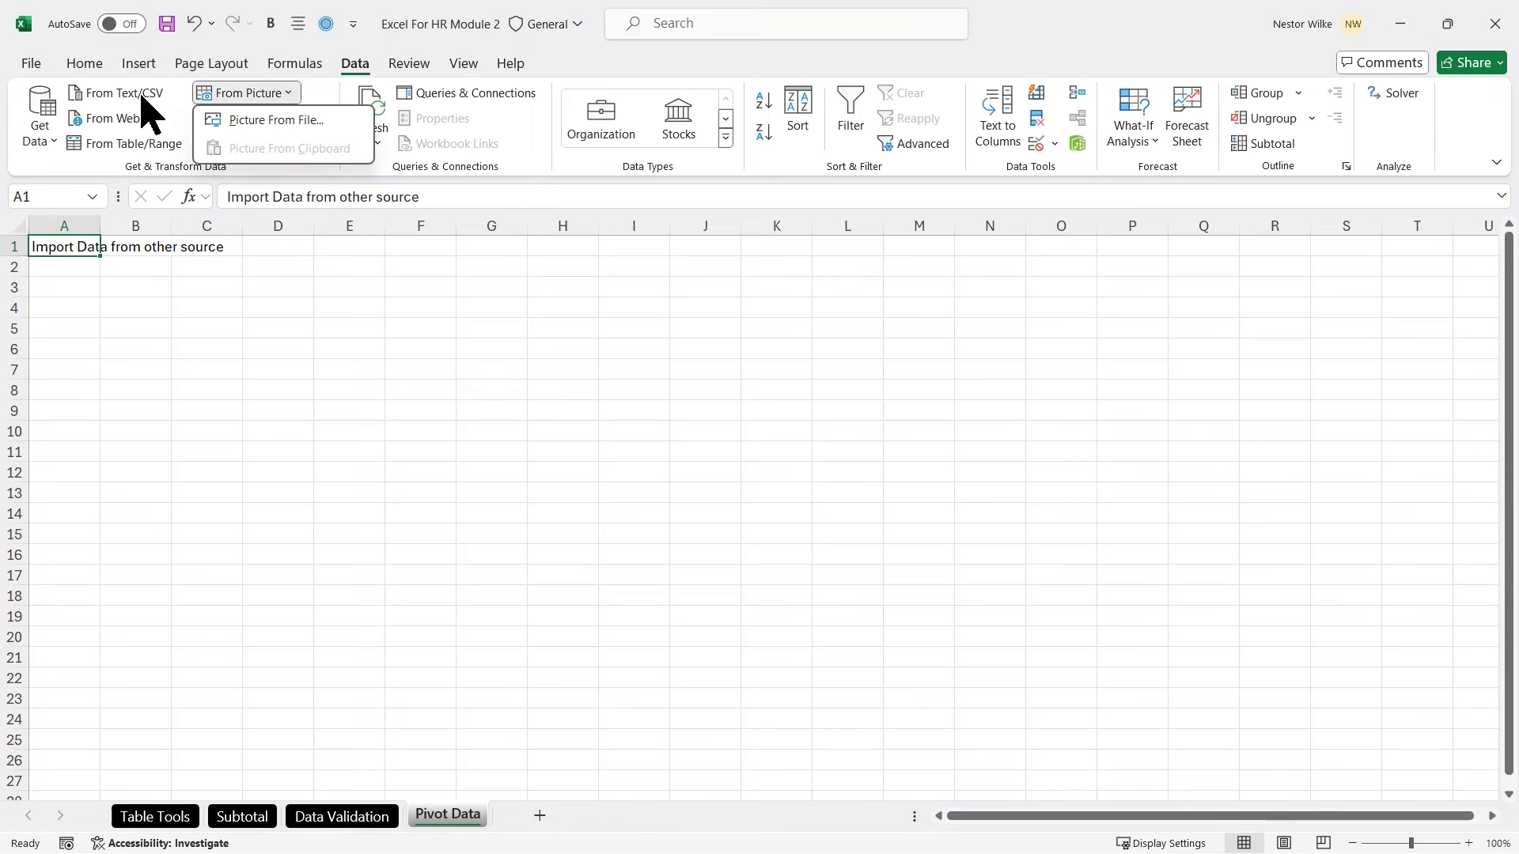
click(89, 163)
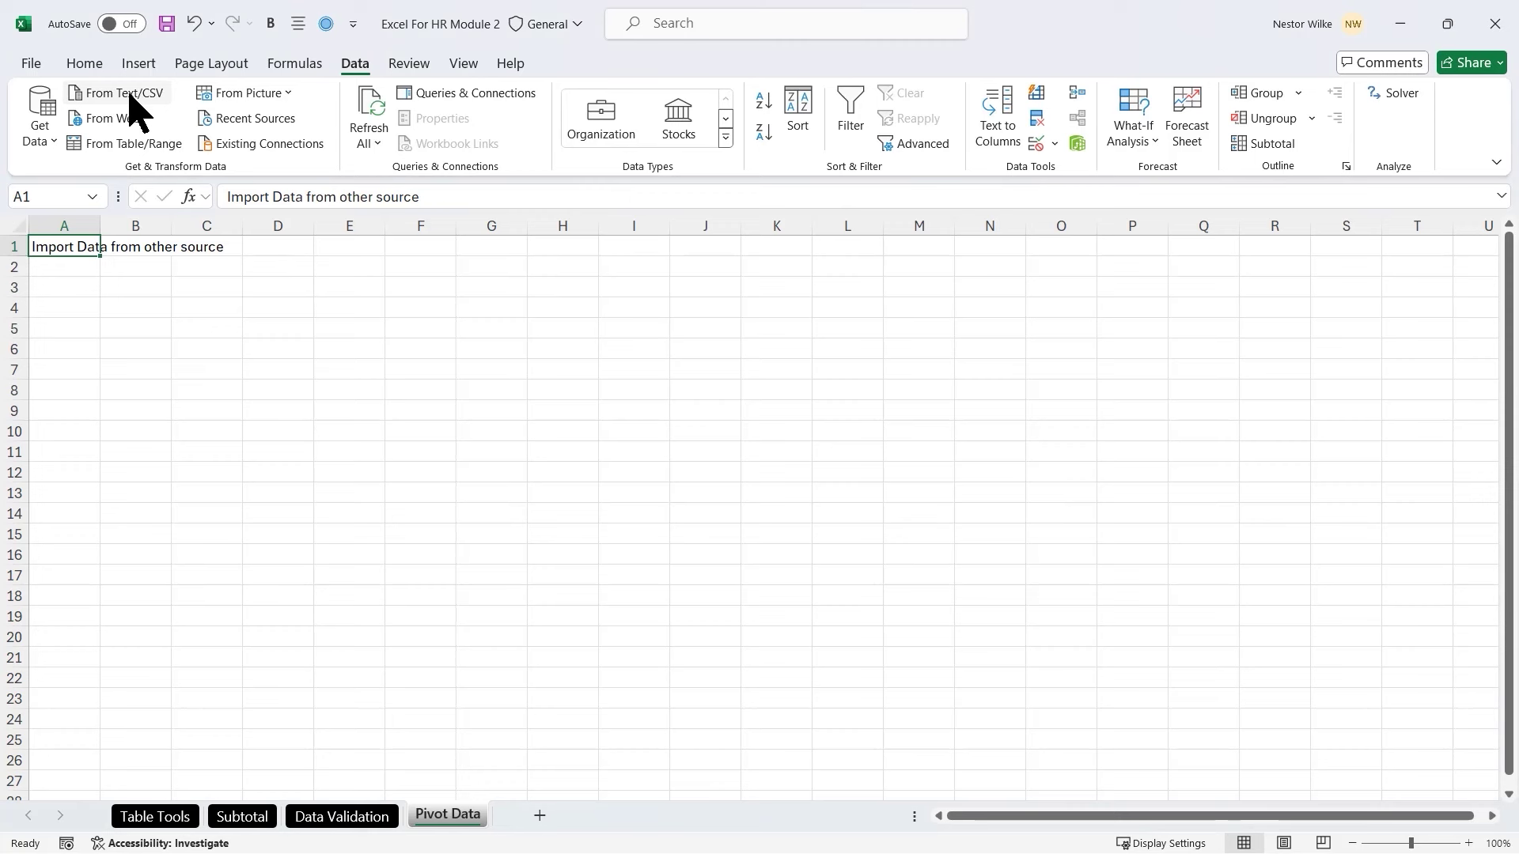
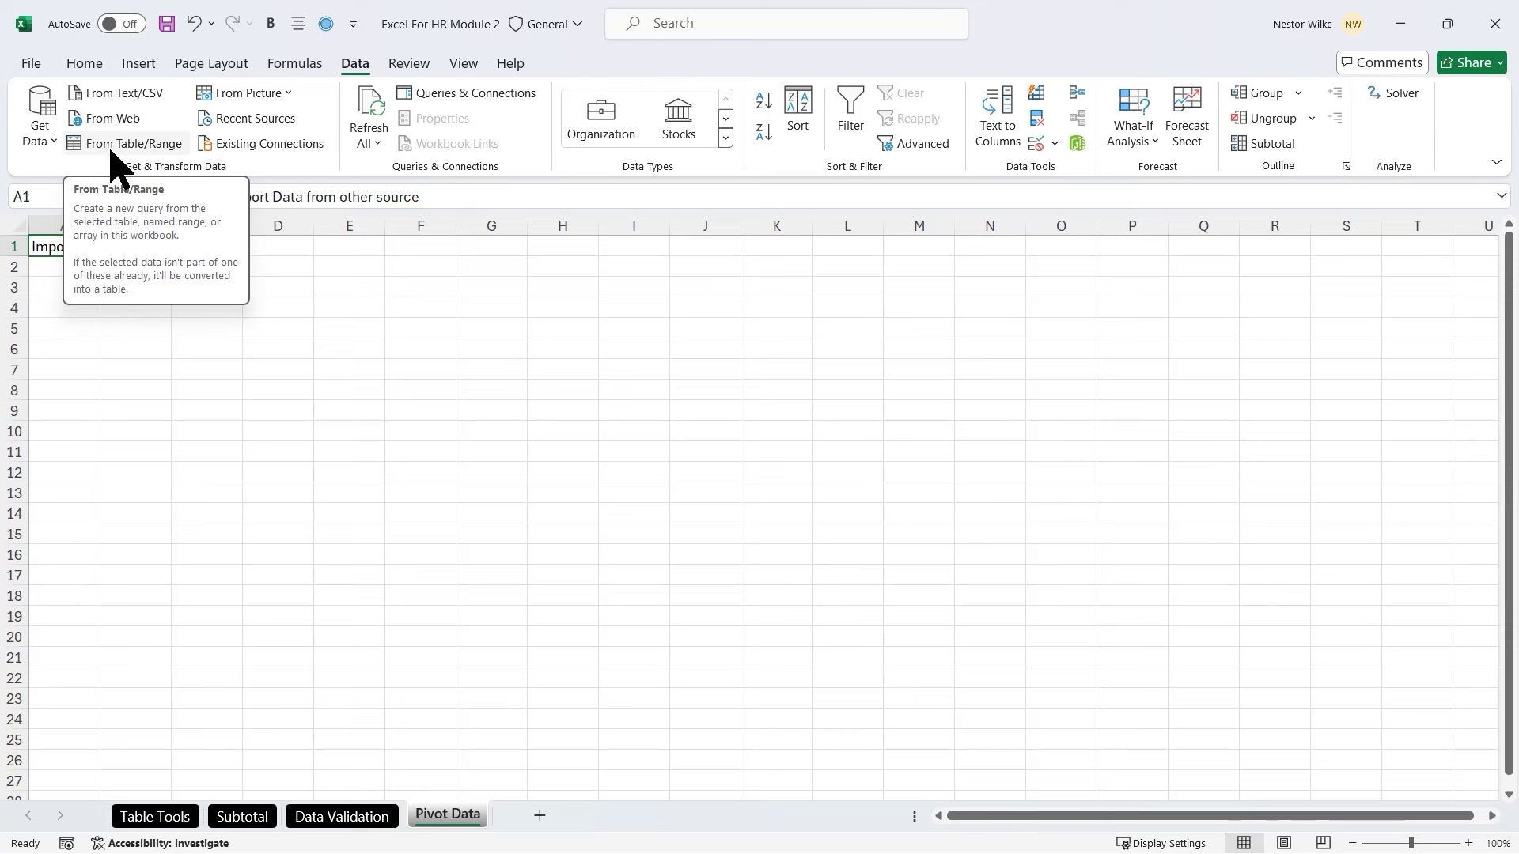
click(56, 140)
mouse_move(99, 172)
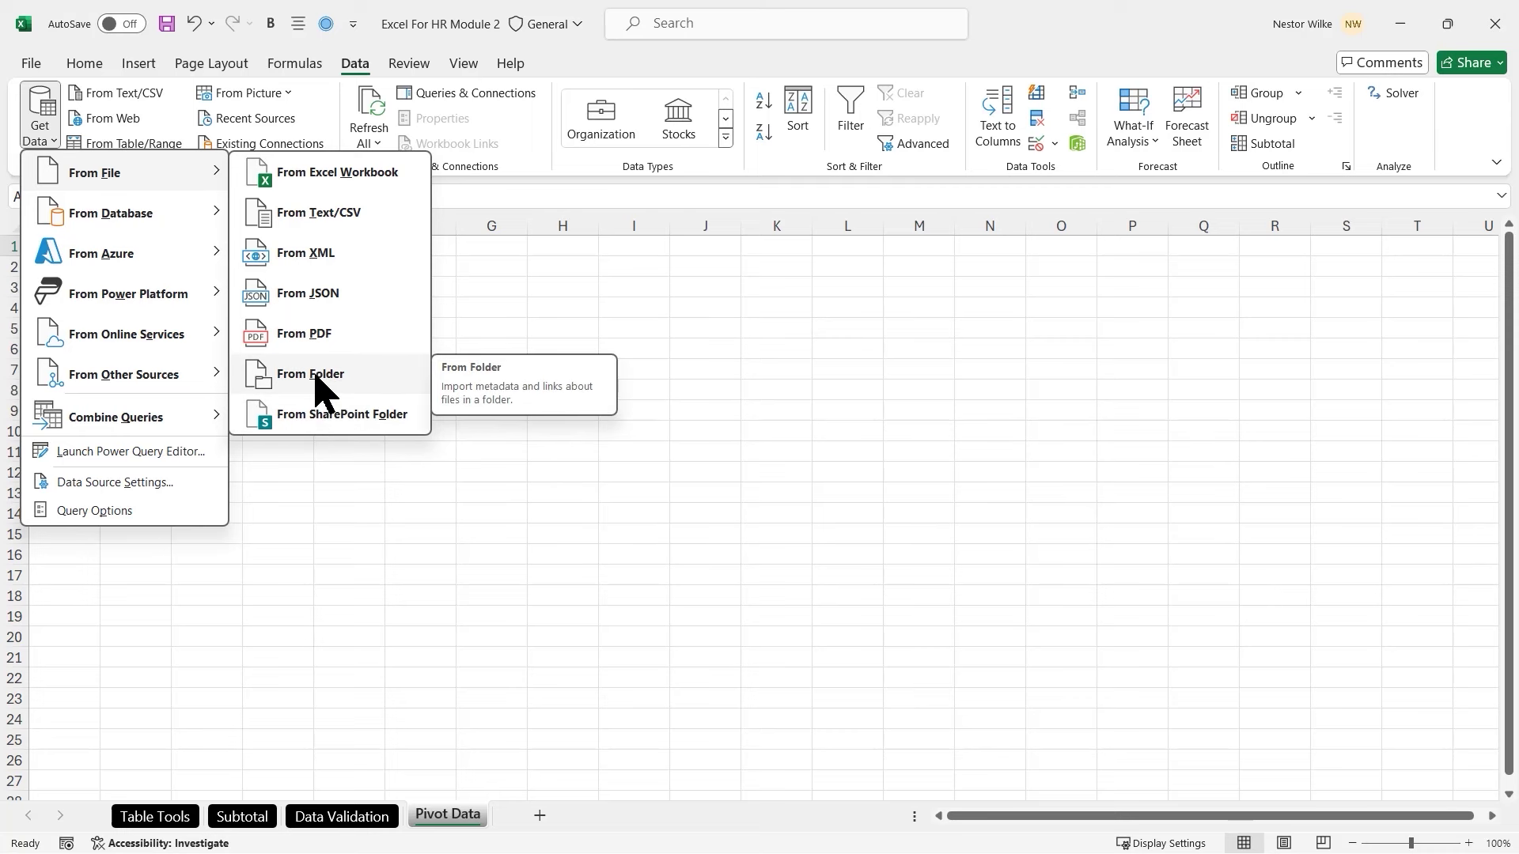
mouse_move(194, 348)
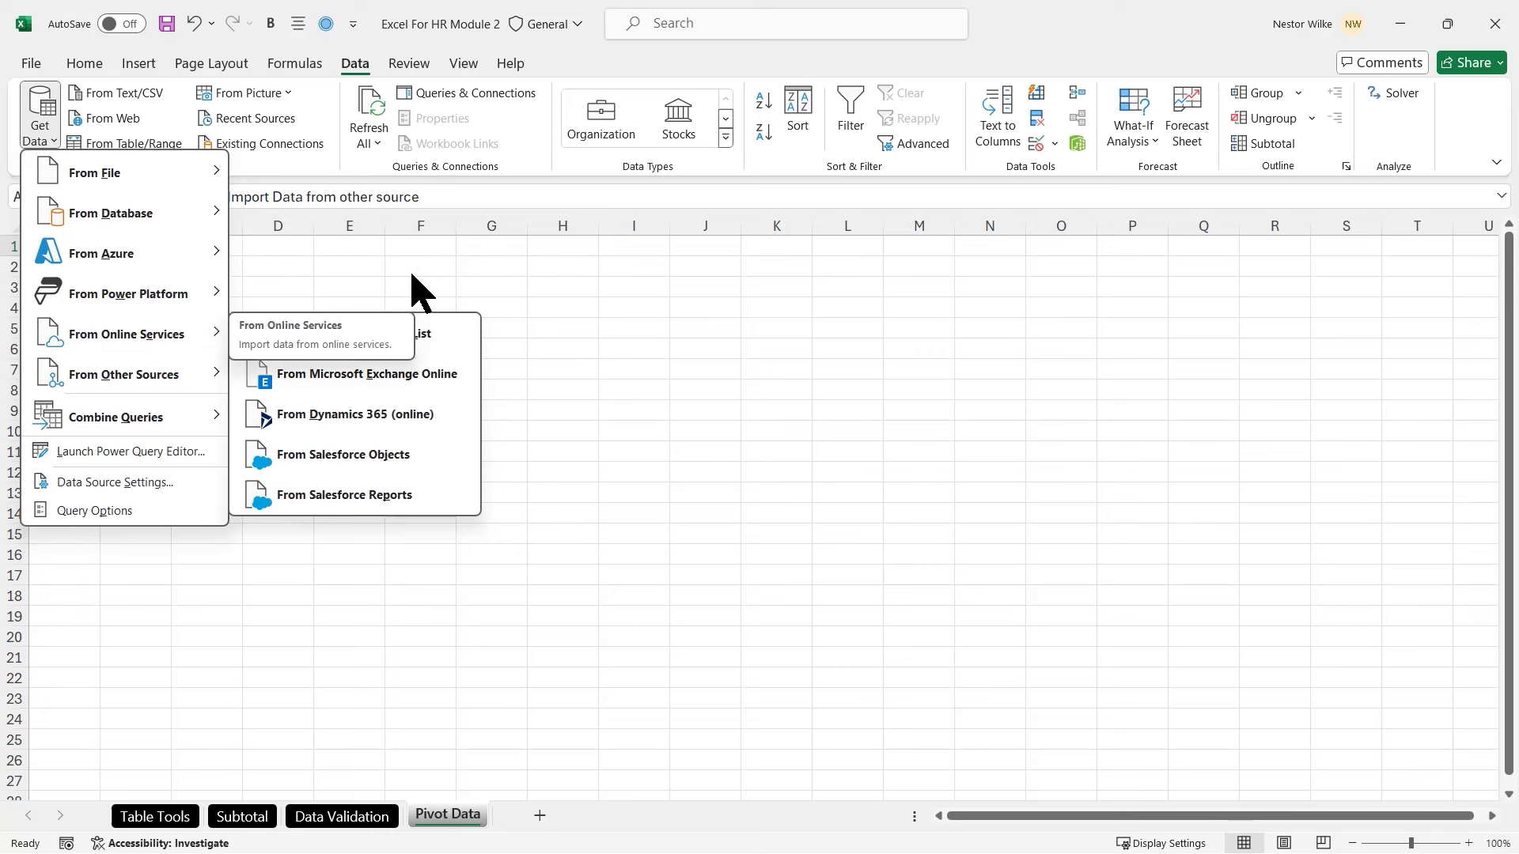
click(452, 274)
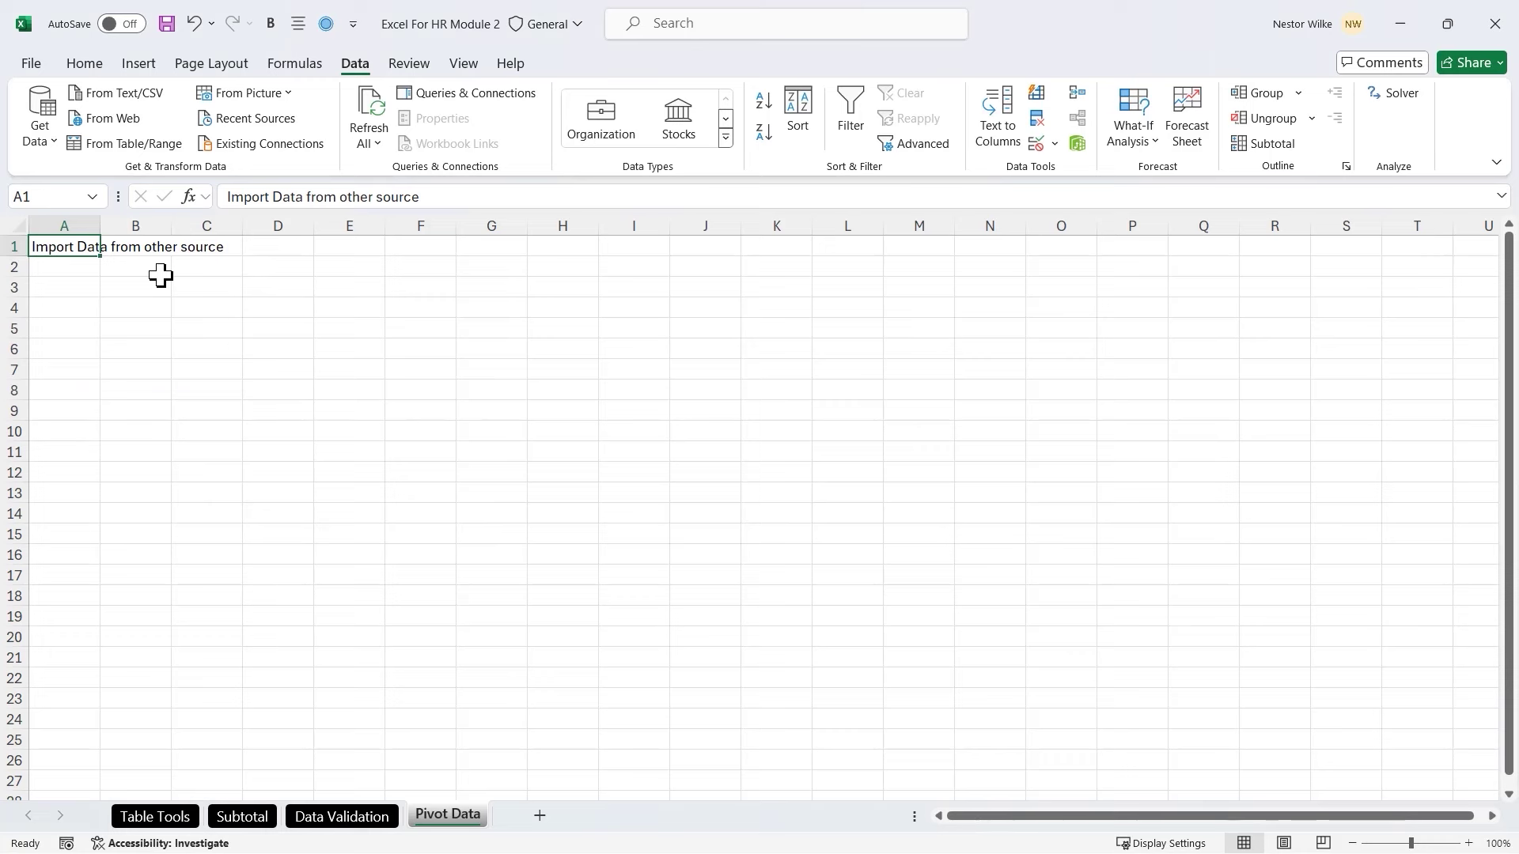
Clear the heading in cell A1 and choose the hr_data CSV file from the Excel For HR folder for import
key(Delete)
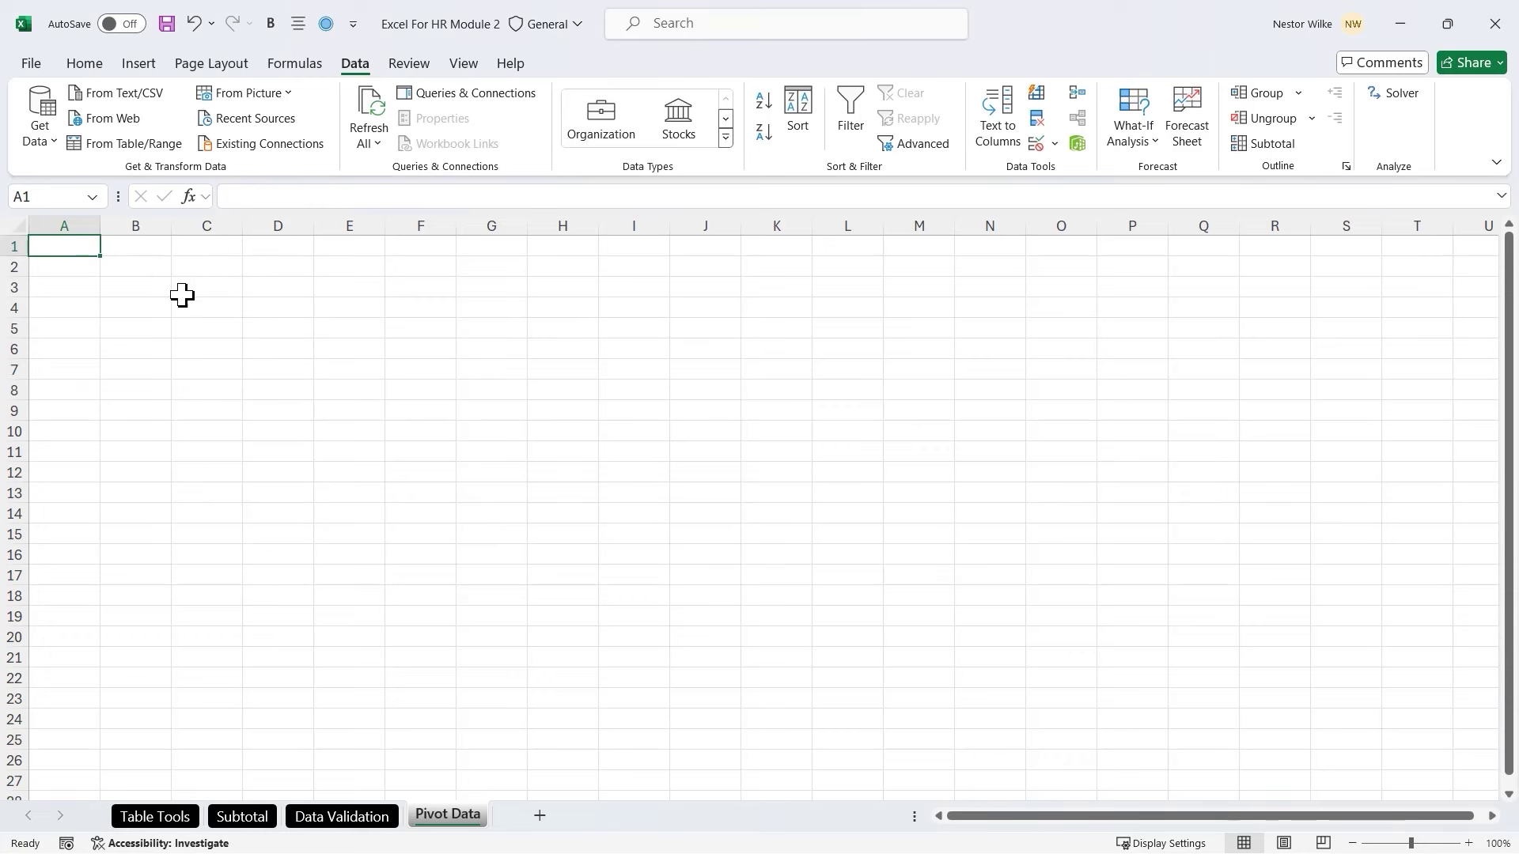
click(136, 100)
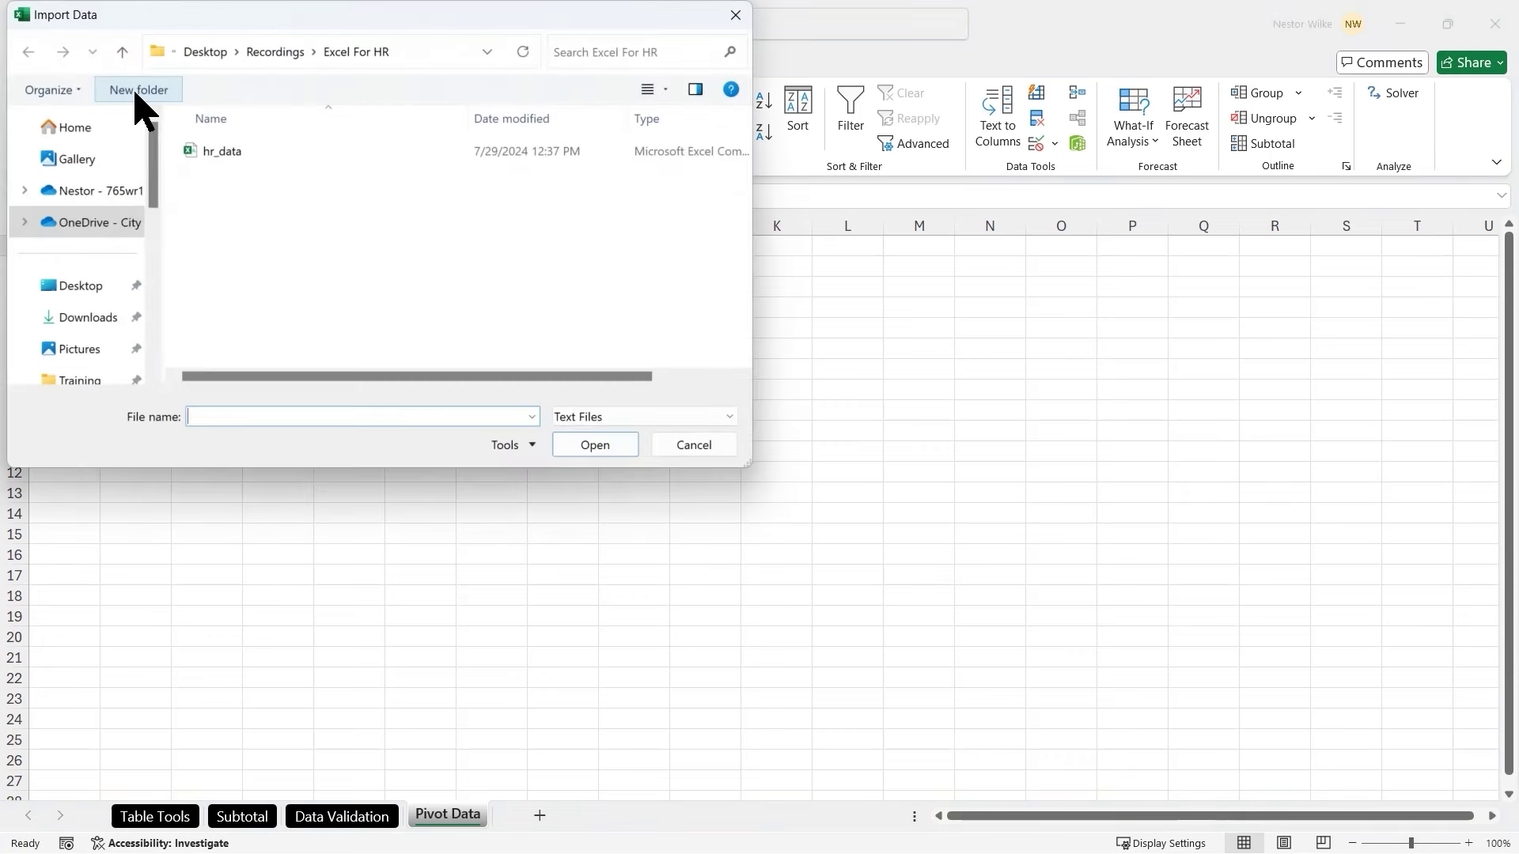
click(223, 163)
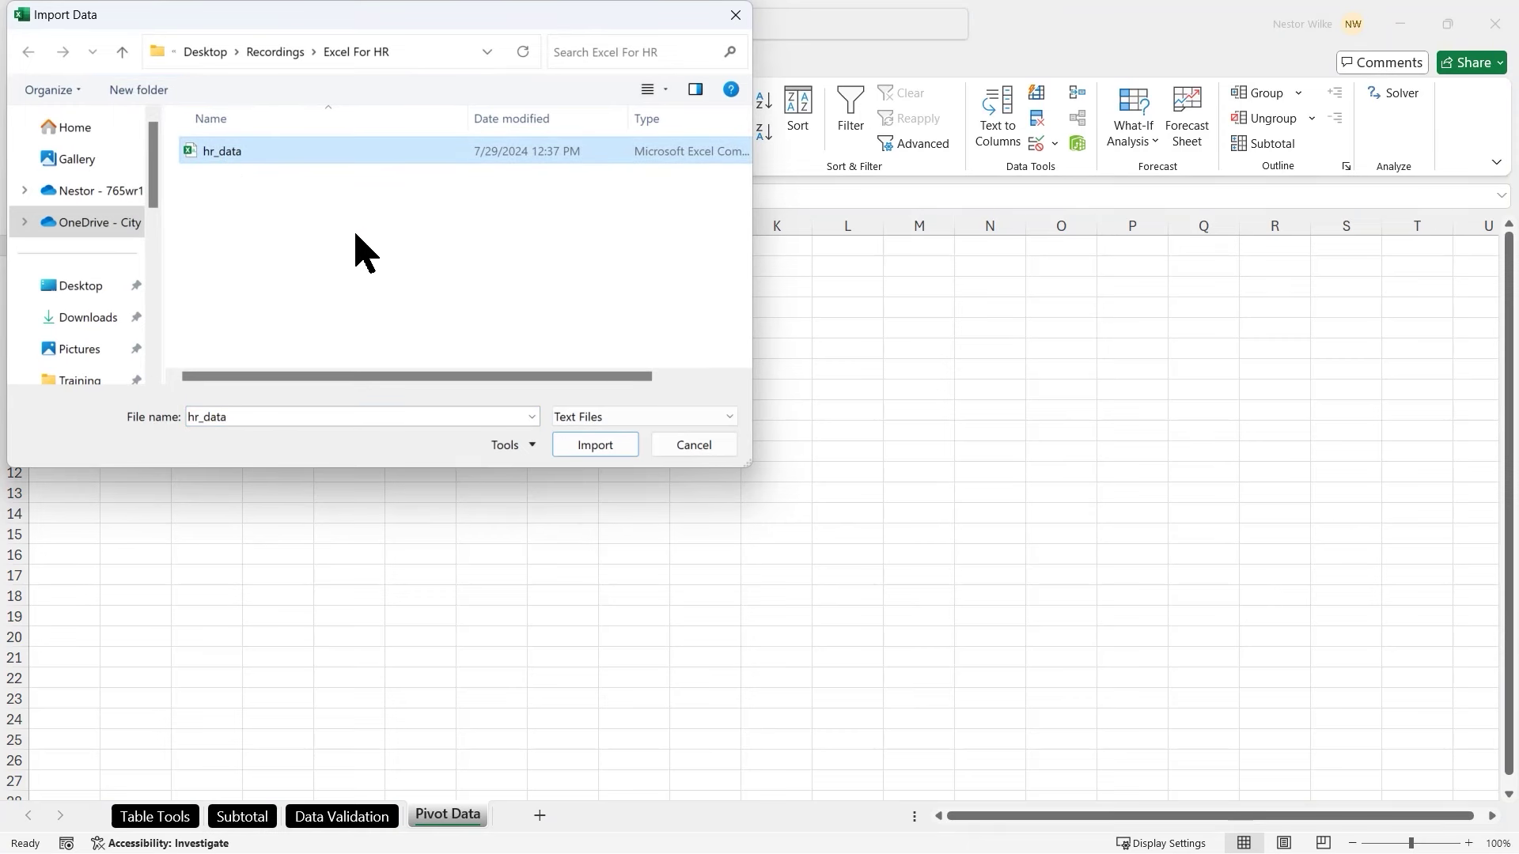
click(595, 445)
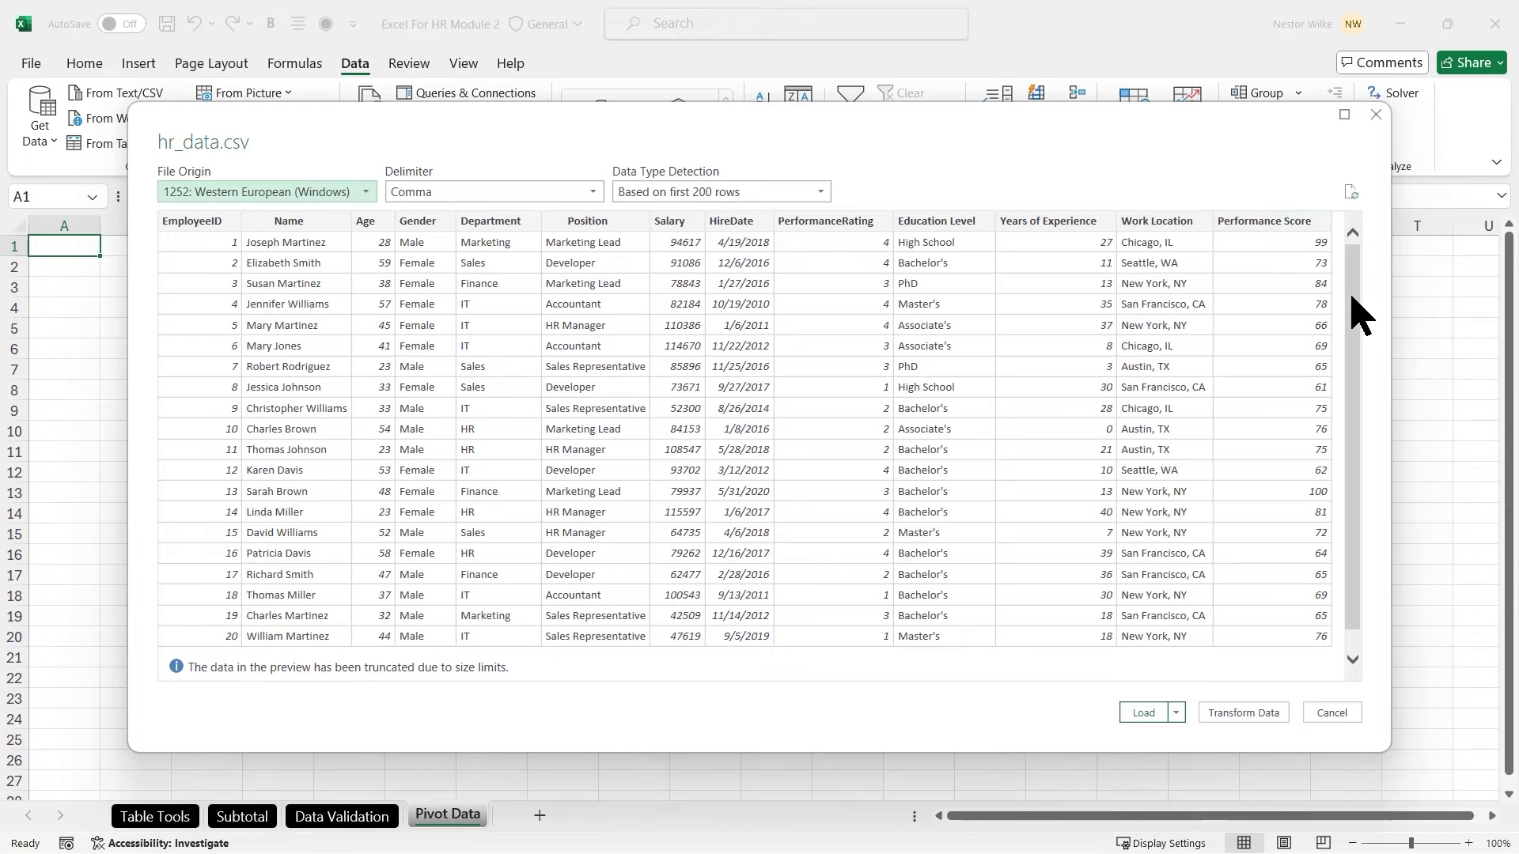
Check the hr_data.csv preview and delimiter choices, keep Comma as the delimiter, and load the data into the workbook
scroll(1349, 305, down, 1)
scroll(1349, 337, up, 1)
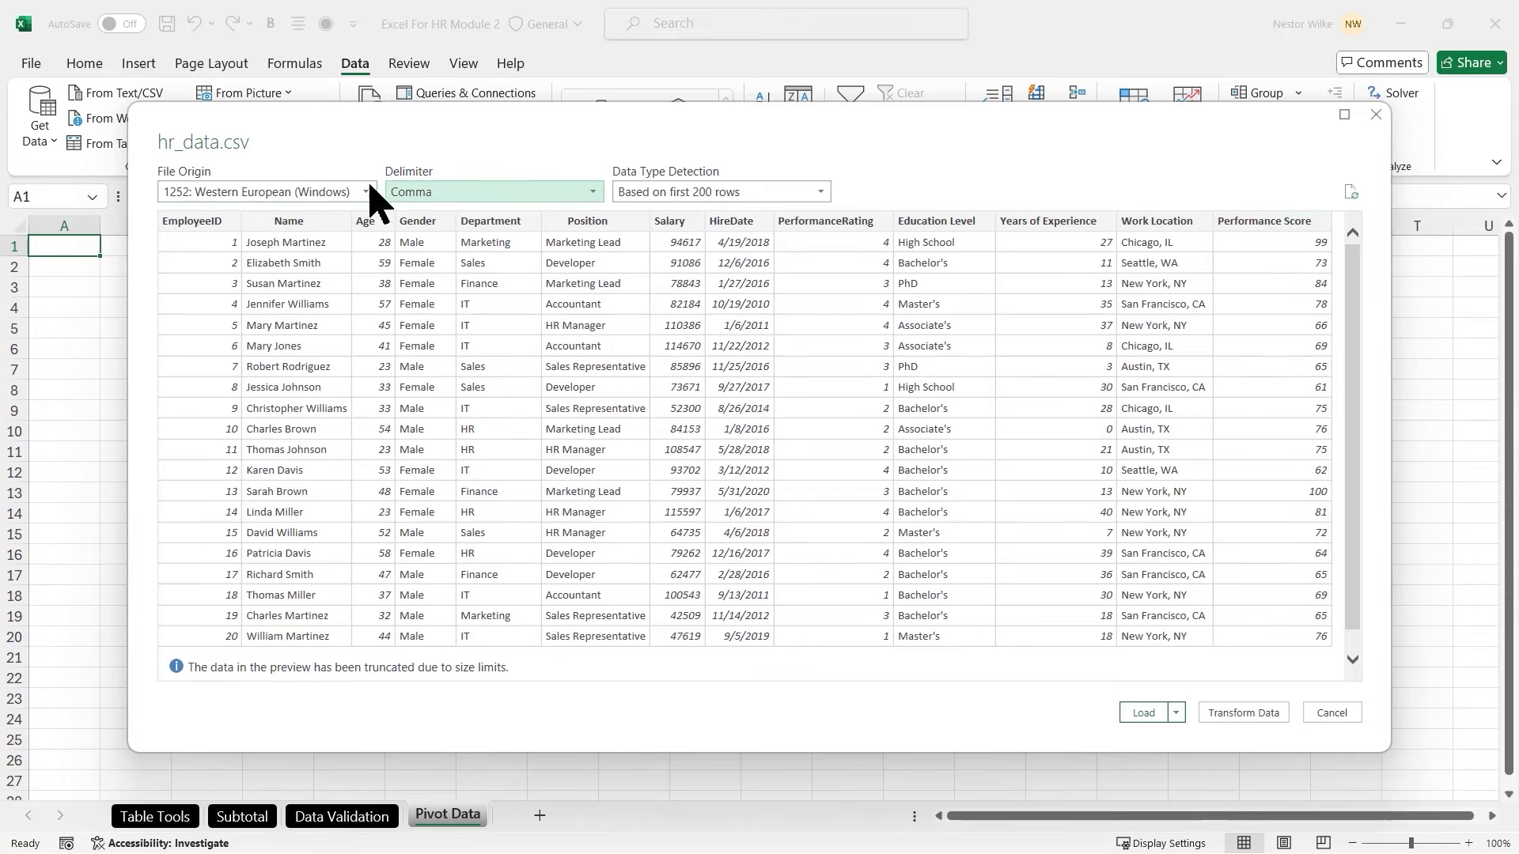
click(592, 193)
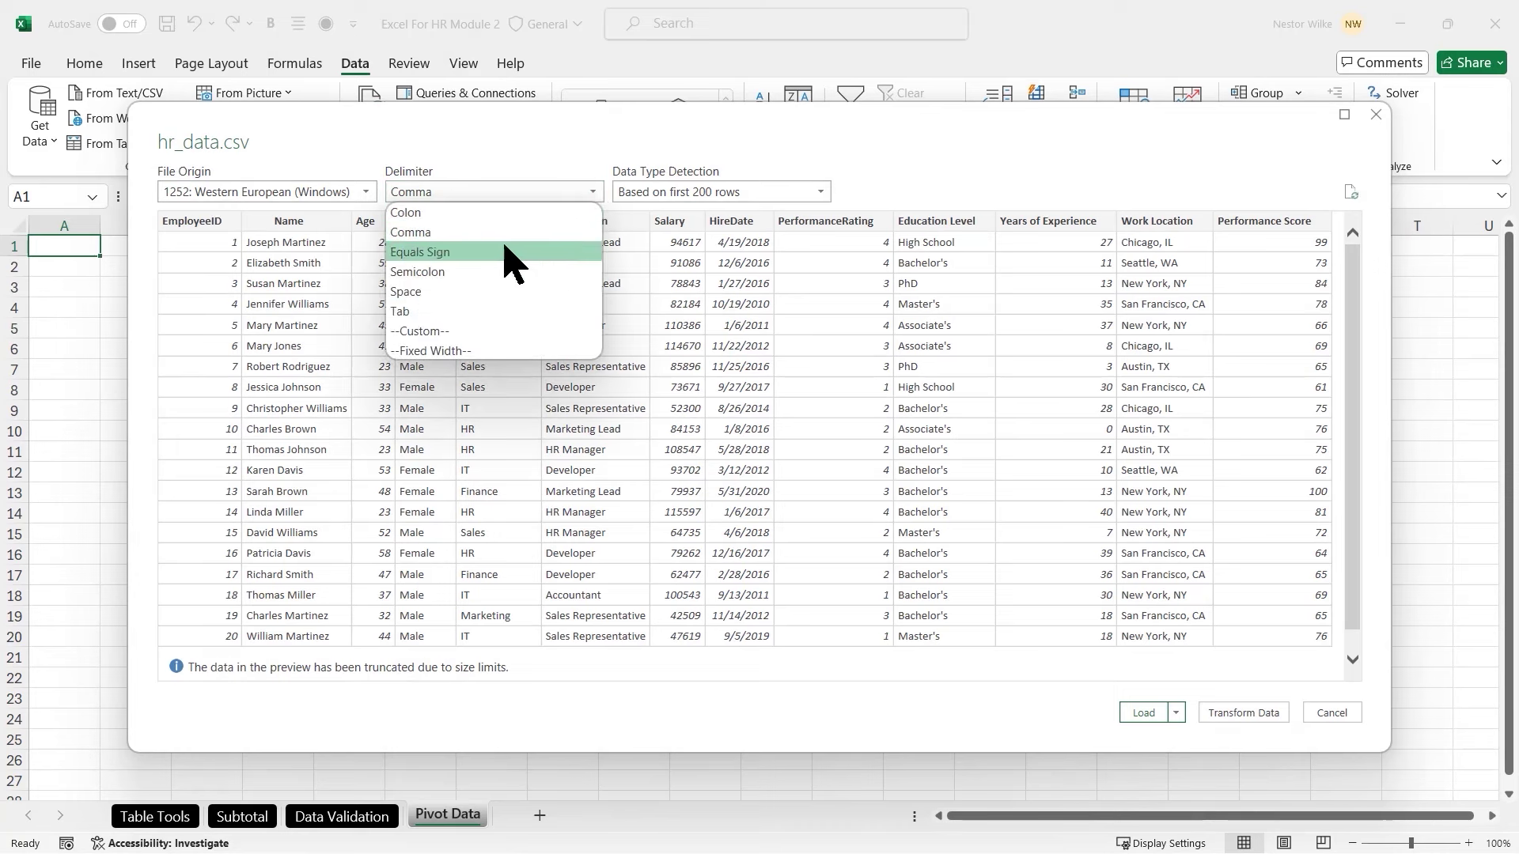
click(945, 190)
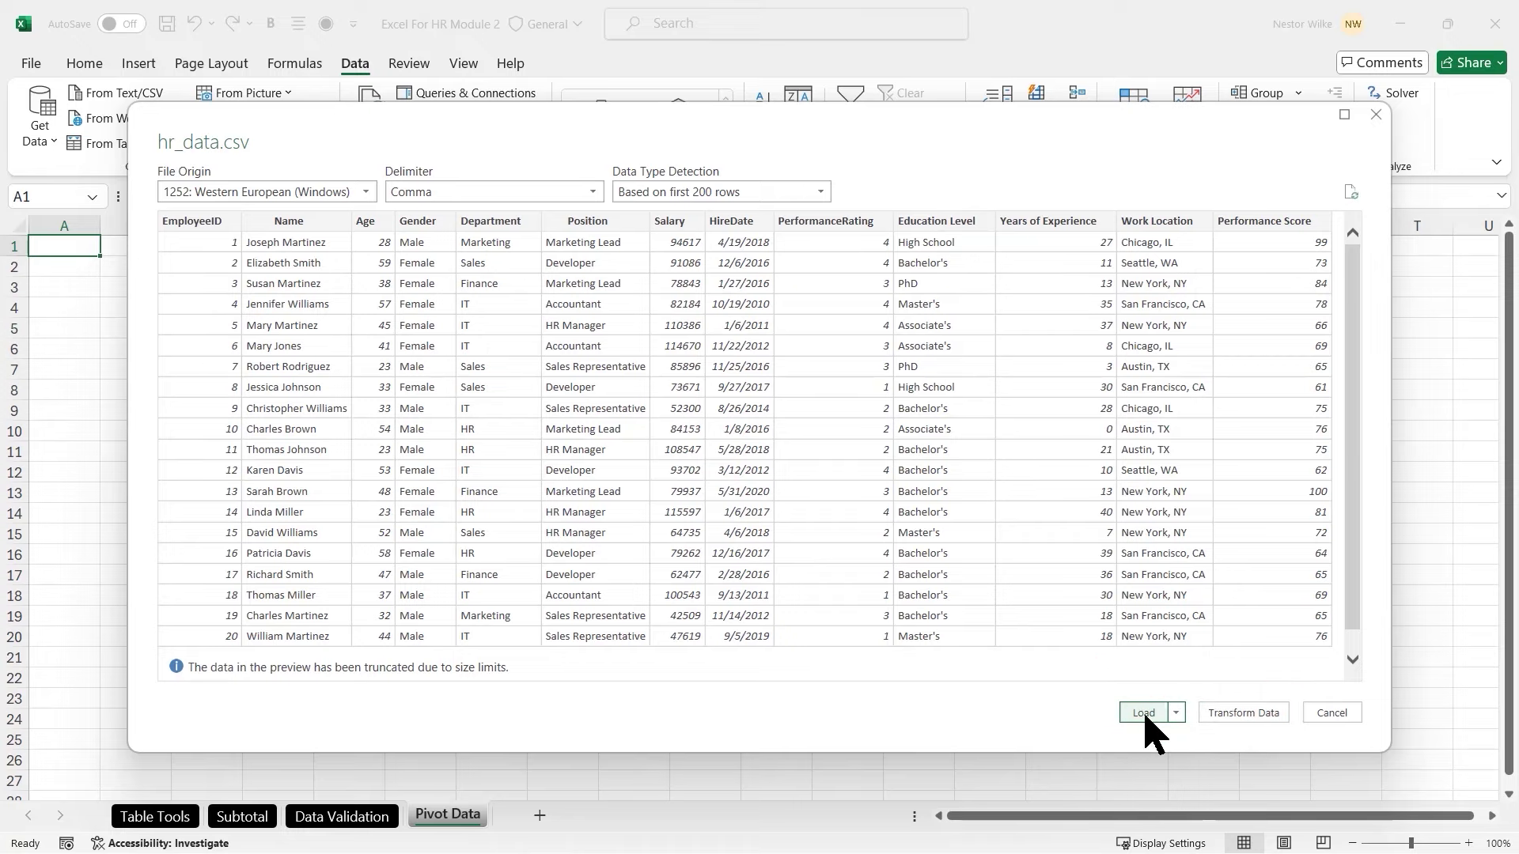
click(1143, 712)
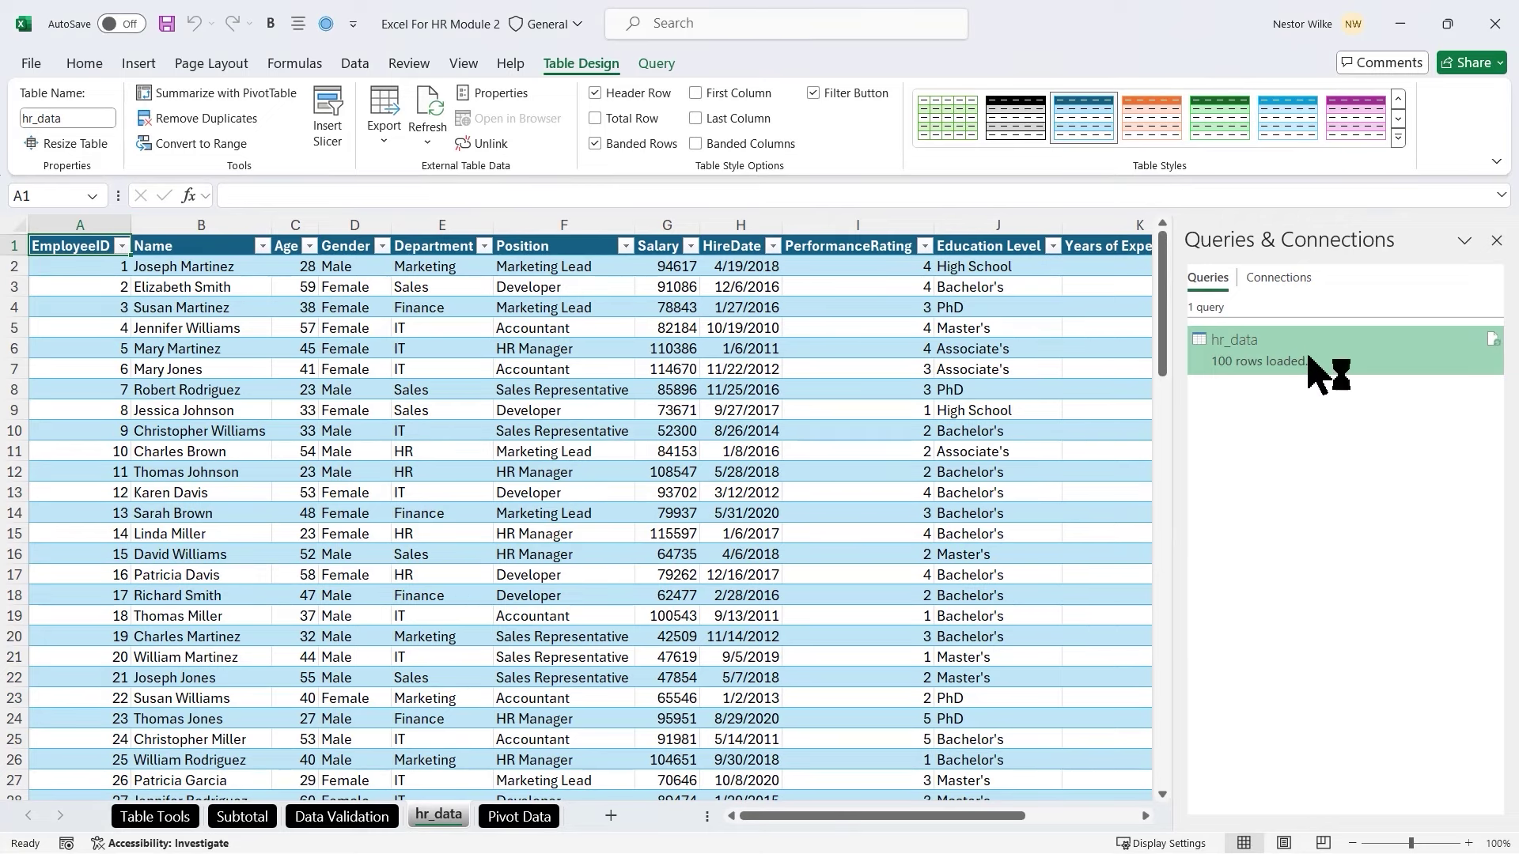
Preview the records of the hr_data query and close the Queries & Connections pane
mouse_move(1239, 381)
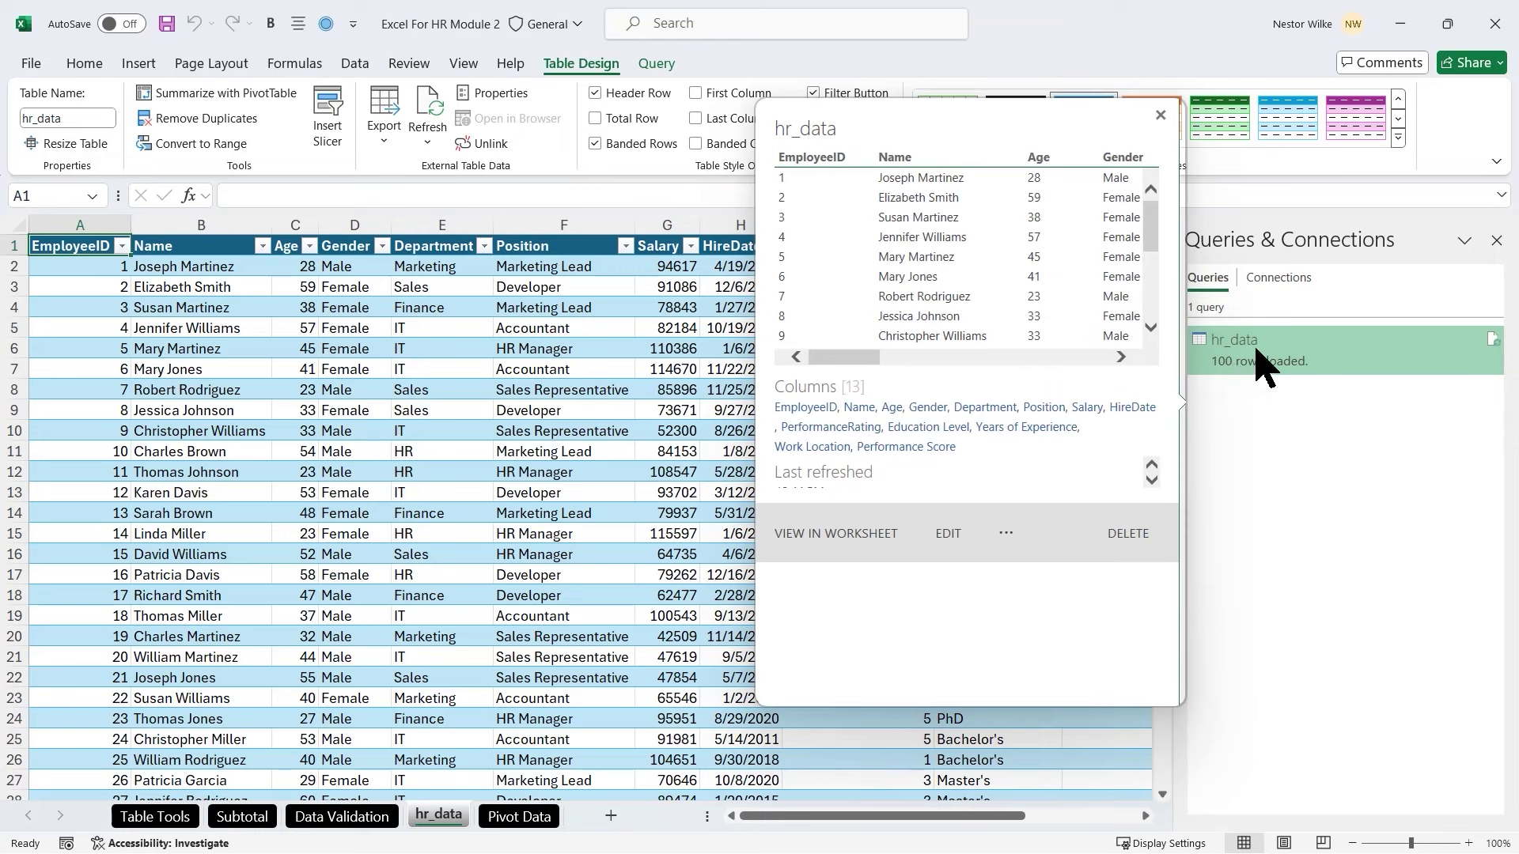
drag(1153, 230, 1156, 301)
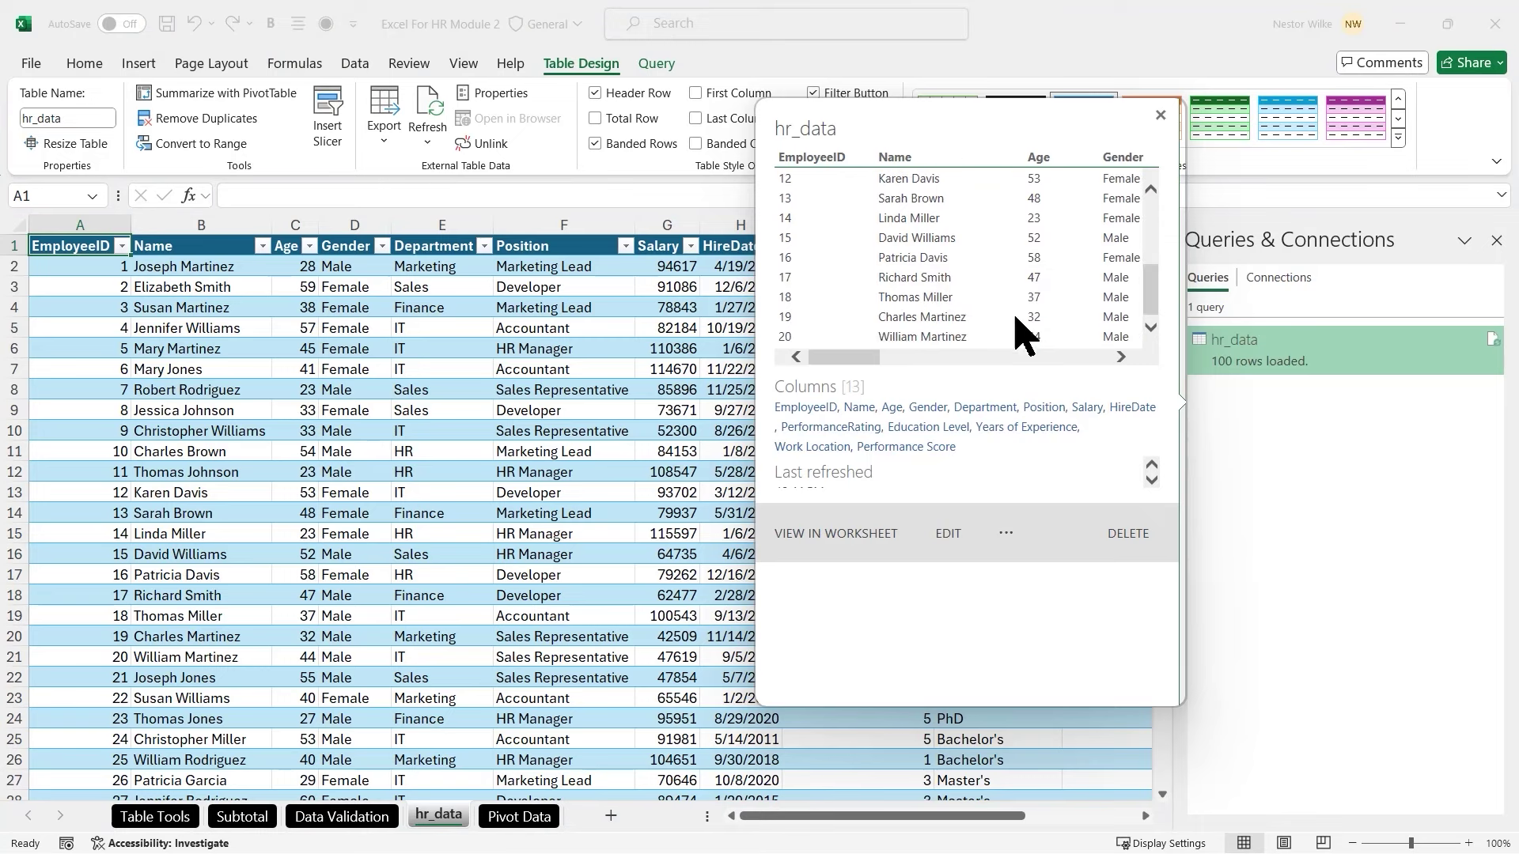
drag(844, 358, 799, 370)
click(1497, 242)
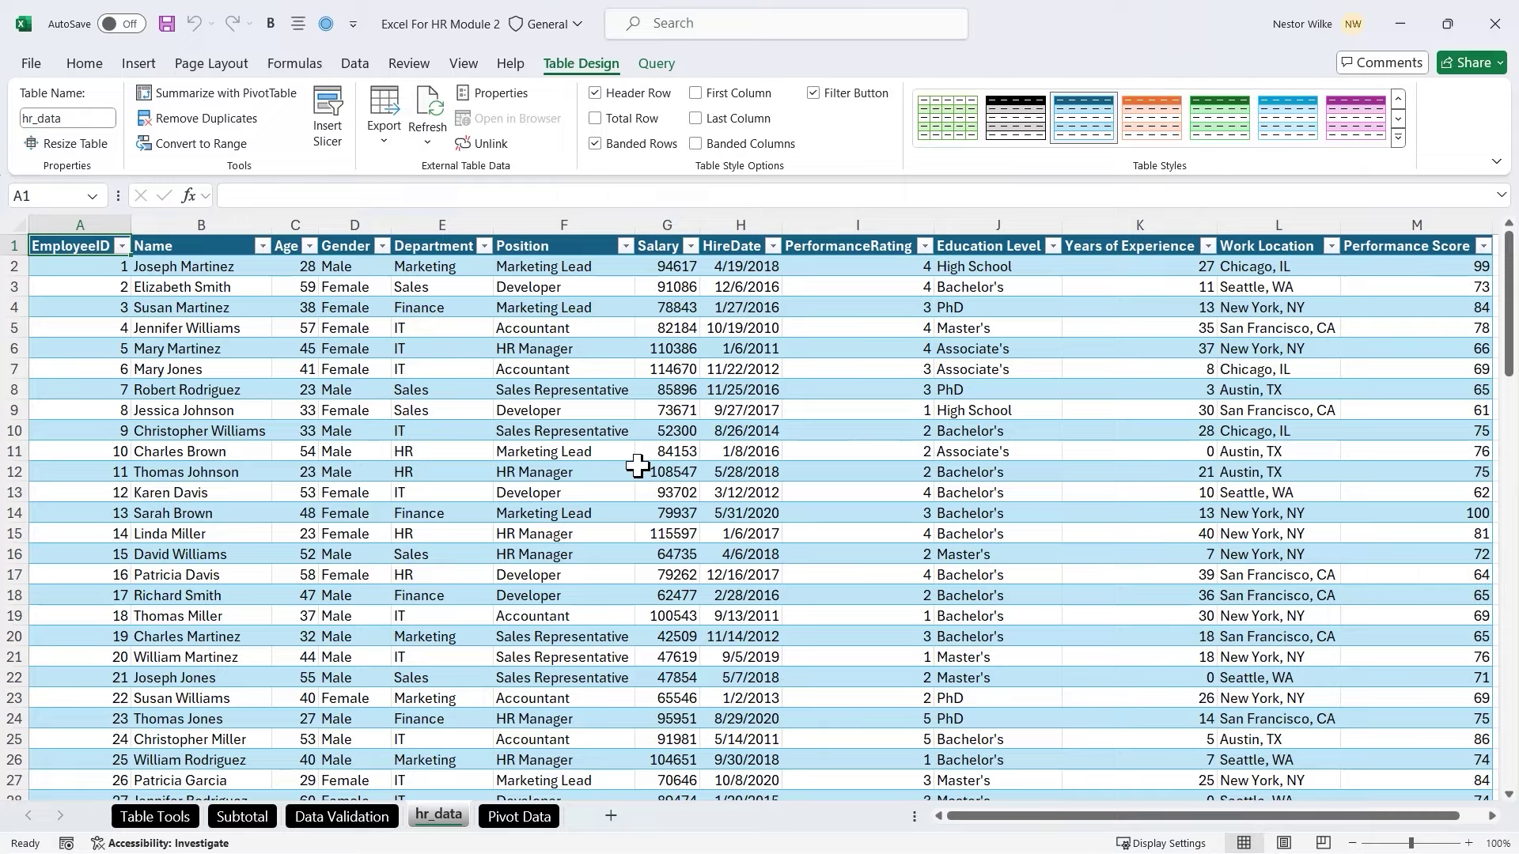
Look through the imported hr_data rows and examine the table design options, including Summarize with PivotTable
scroll(638, 467, down, 17)
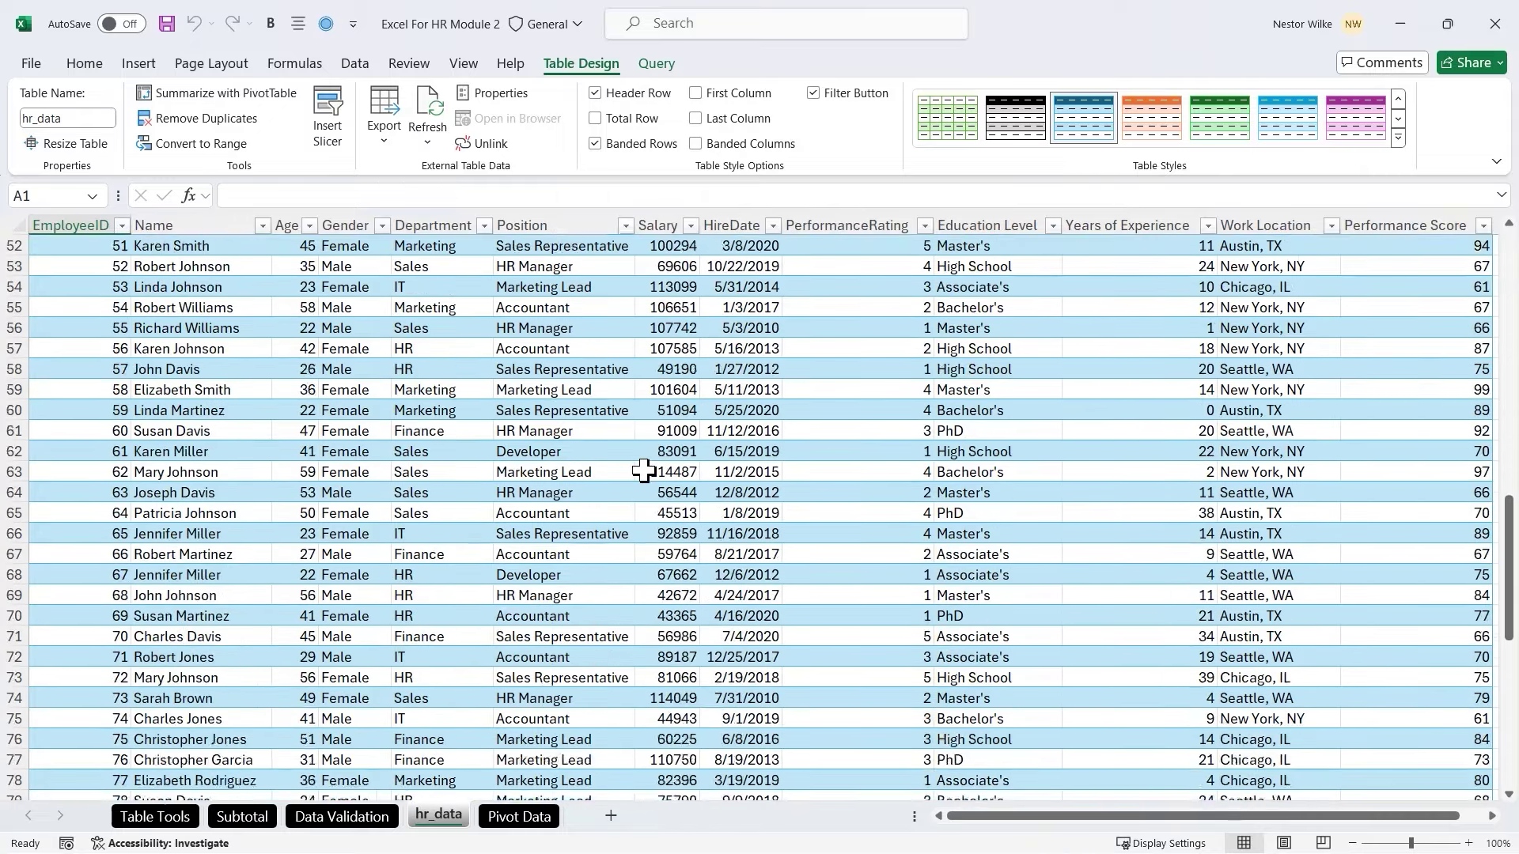
scroll(643, 470, down, 11)
scroll(642, 470, up, 15)
scroll(641, 469, up, 13)
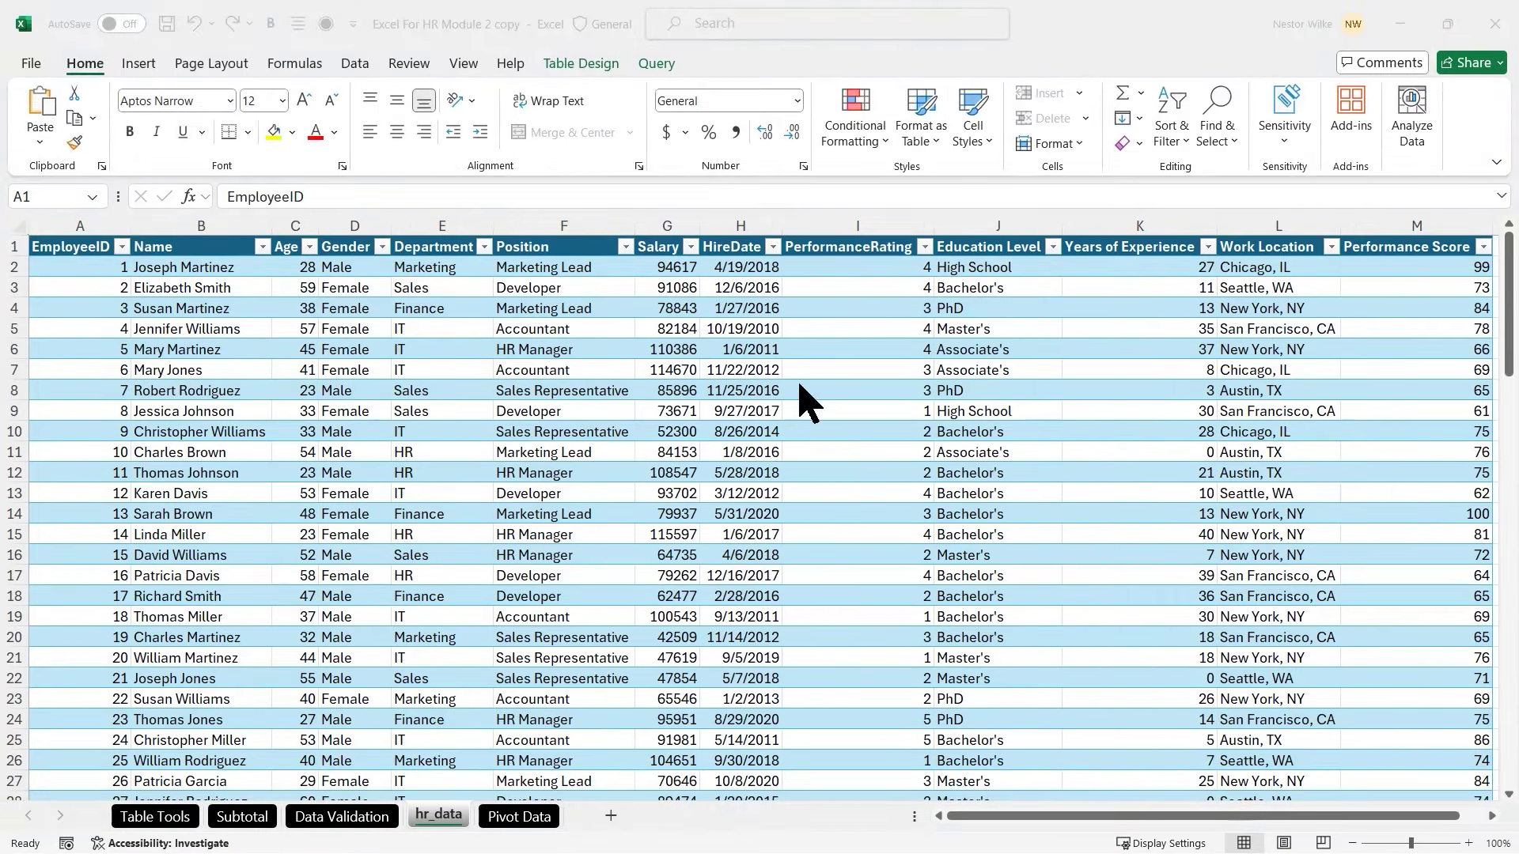
click(627, 309)
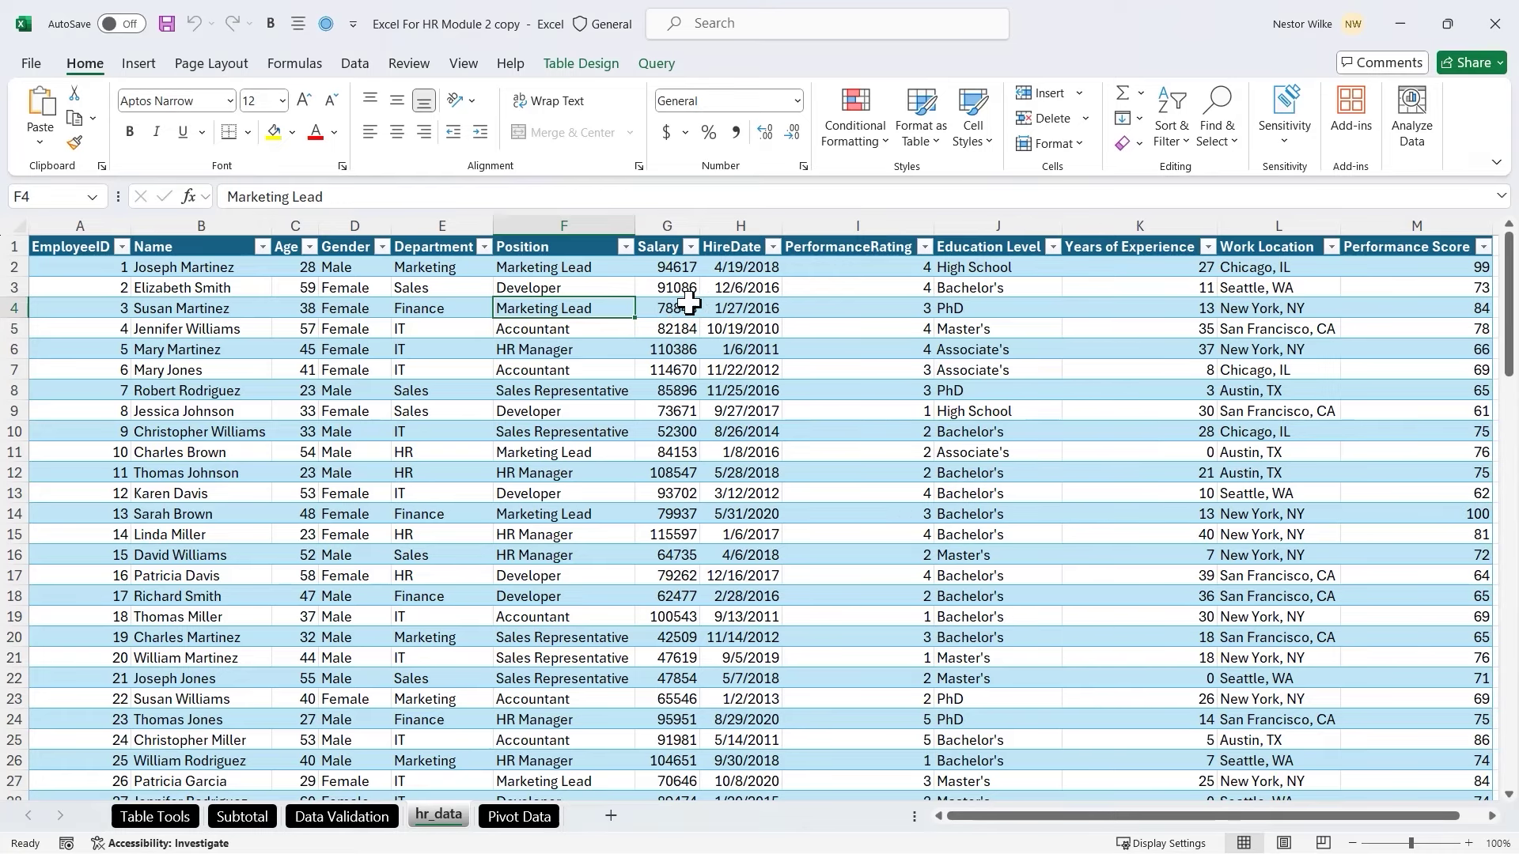
click(599, 70)
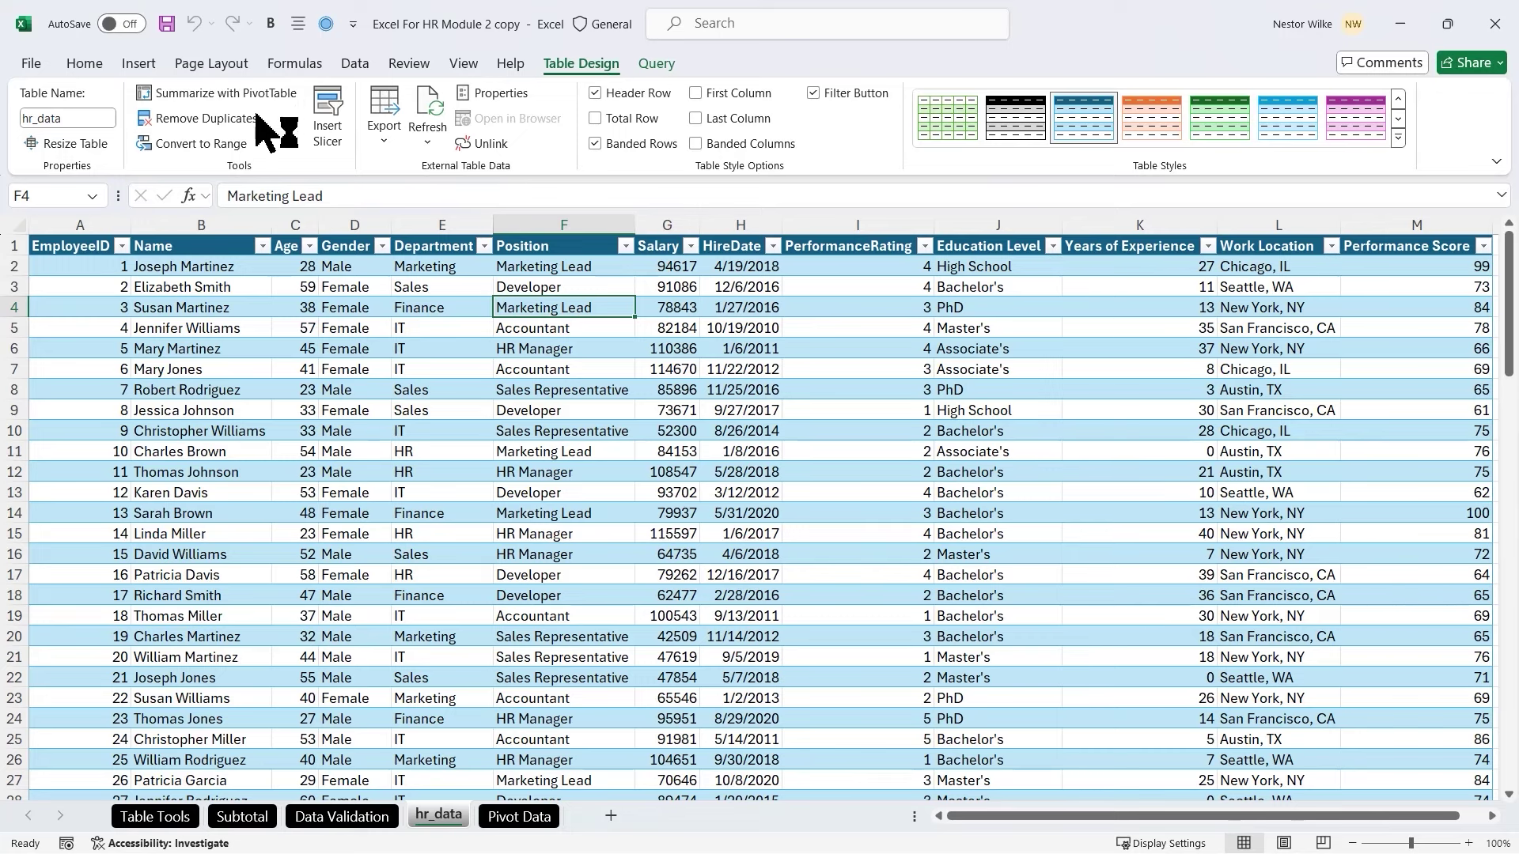
click(213, 96)
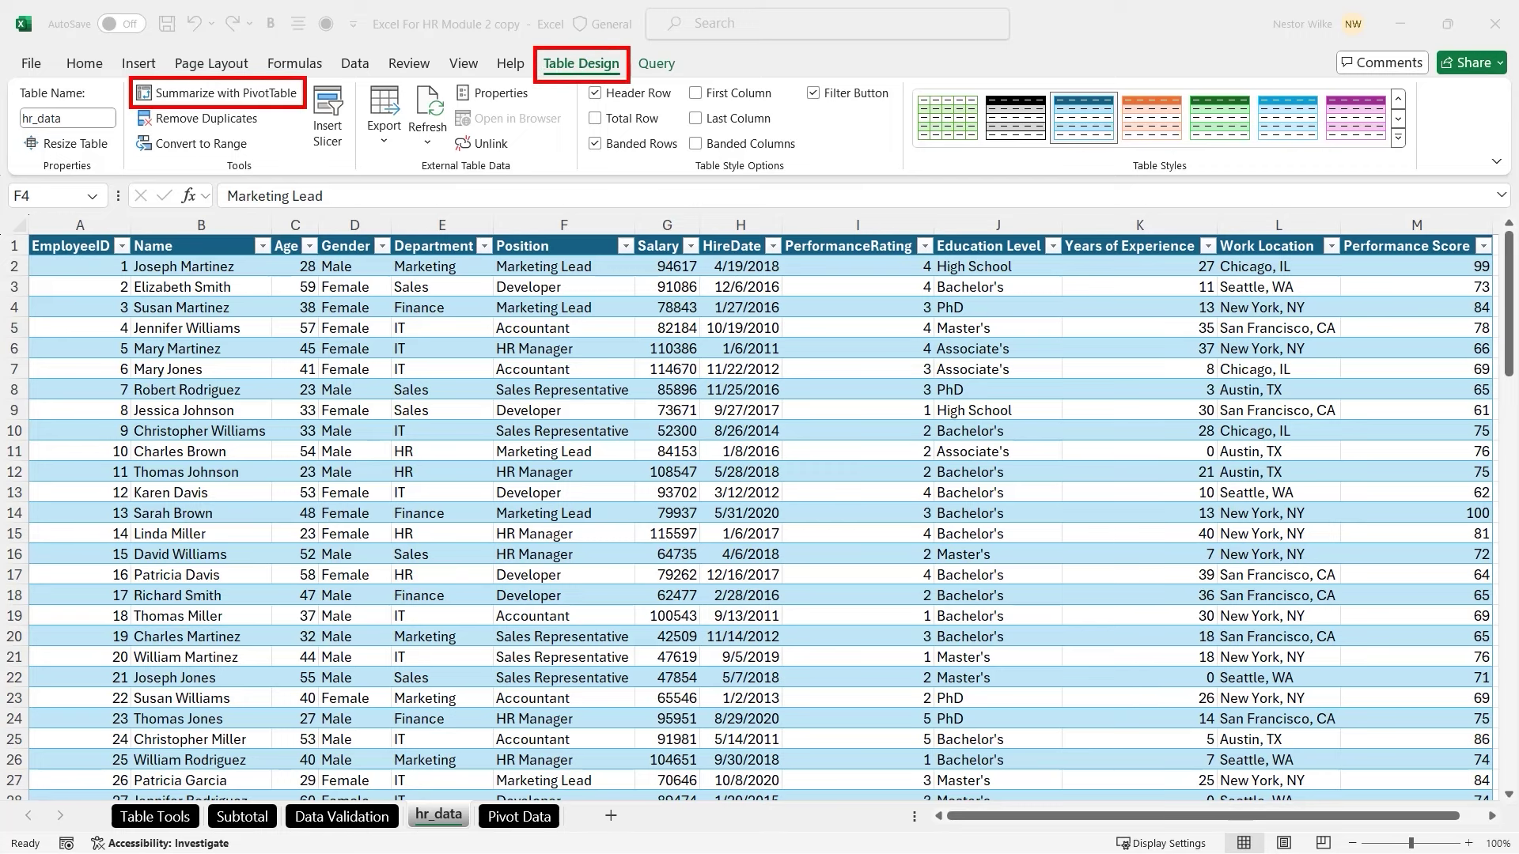
click(396, 316)
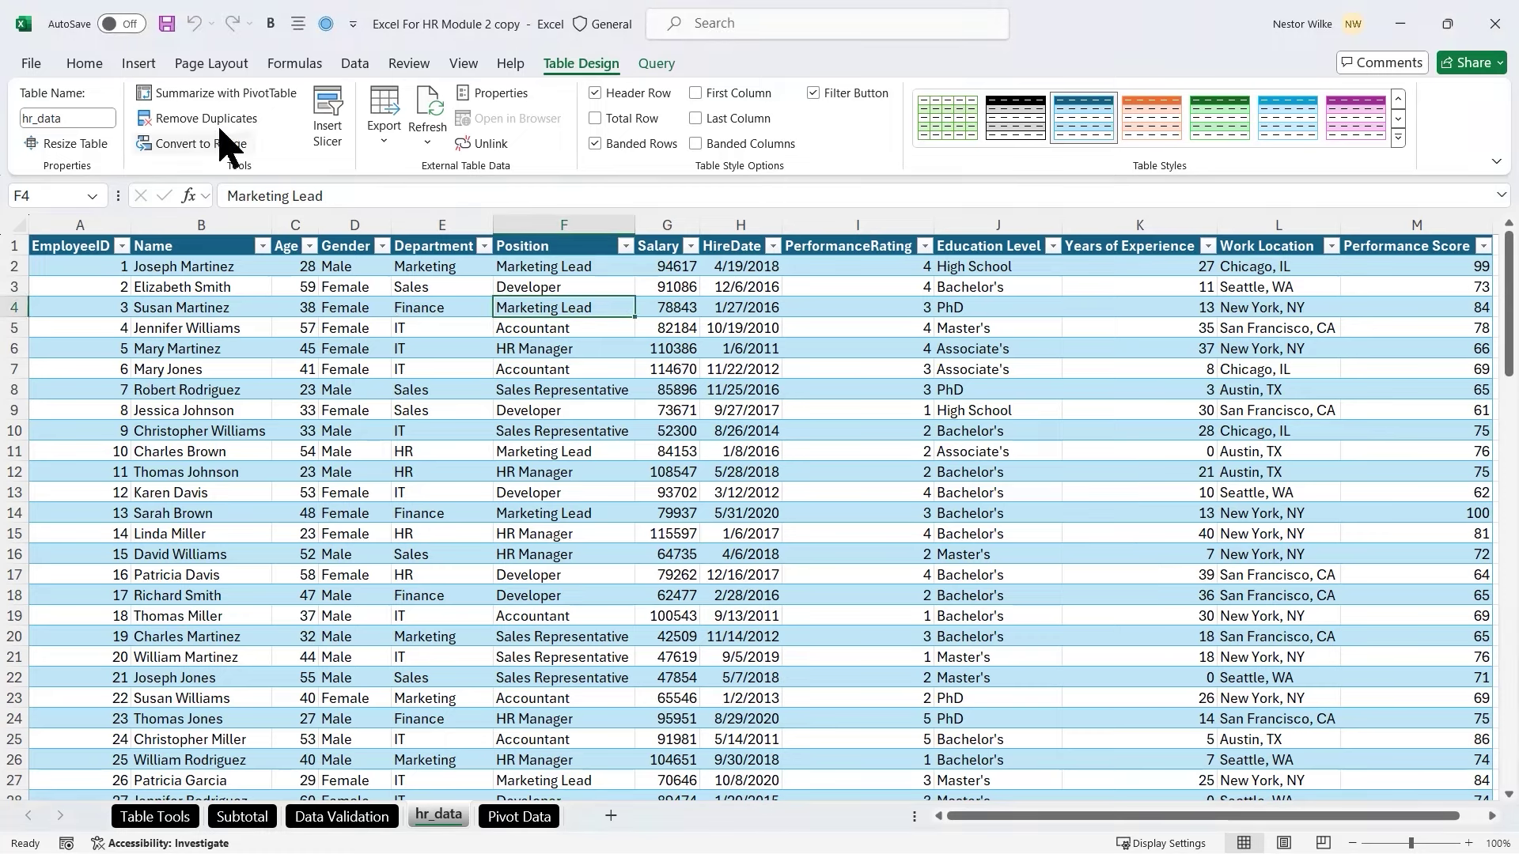
Open the recommended PivotTables for the hr_data table and preview Sum of Years of Experience by Position in a wider dialog
click(133, 65)
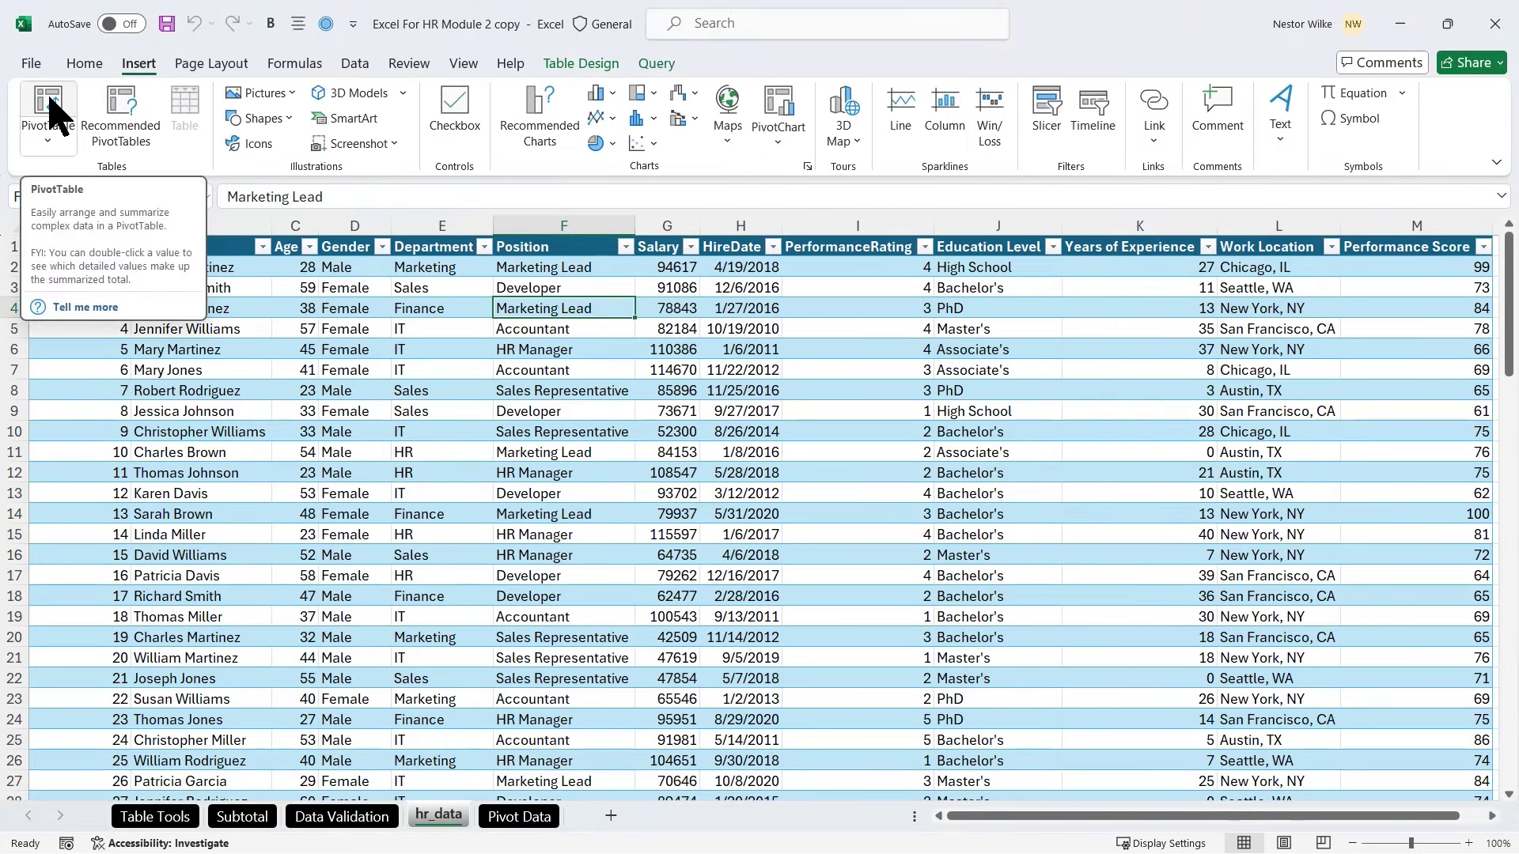
click(125, 115)
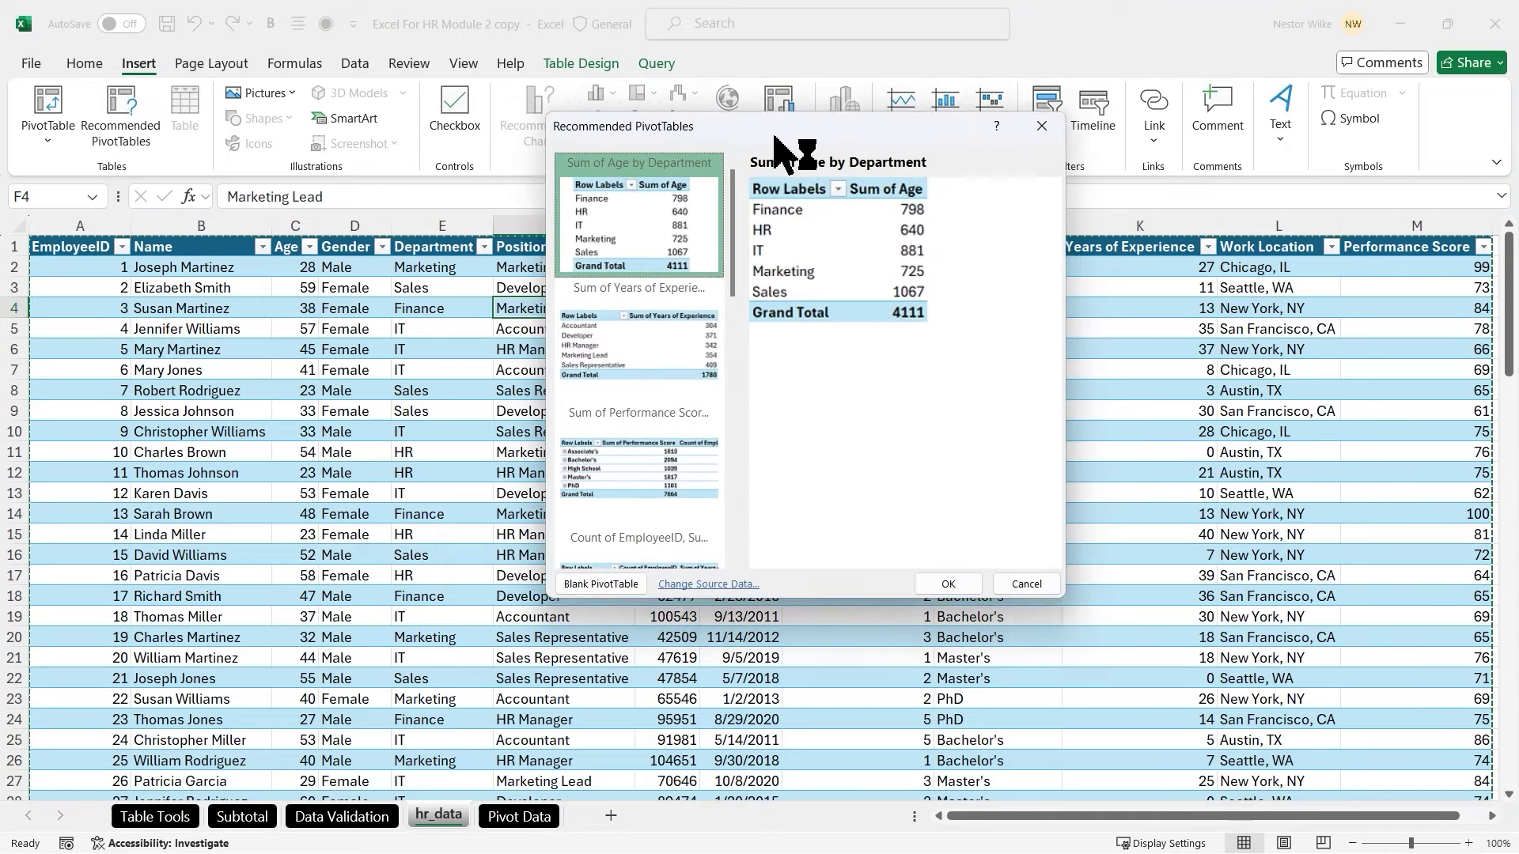
drag(729, 142, 970, 177)
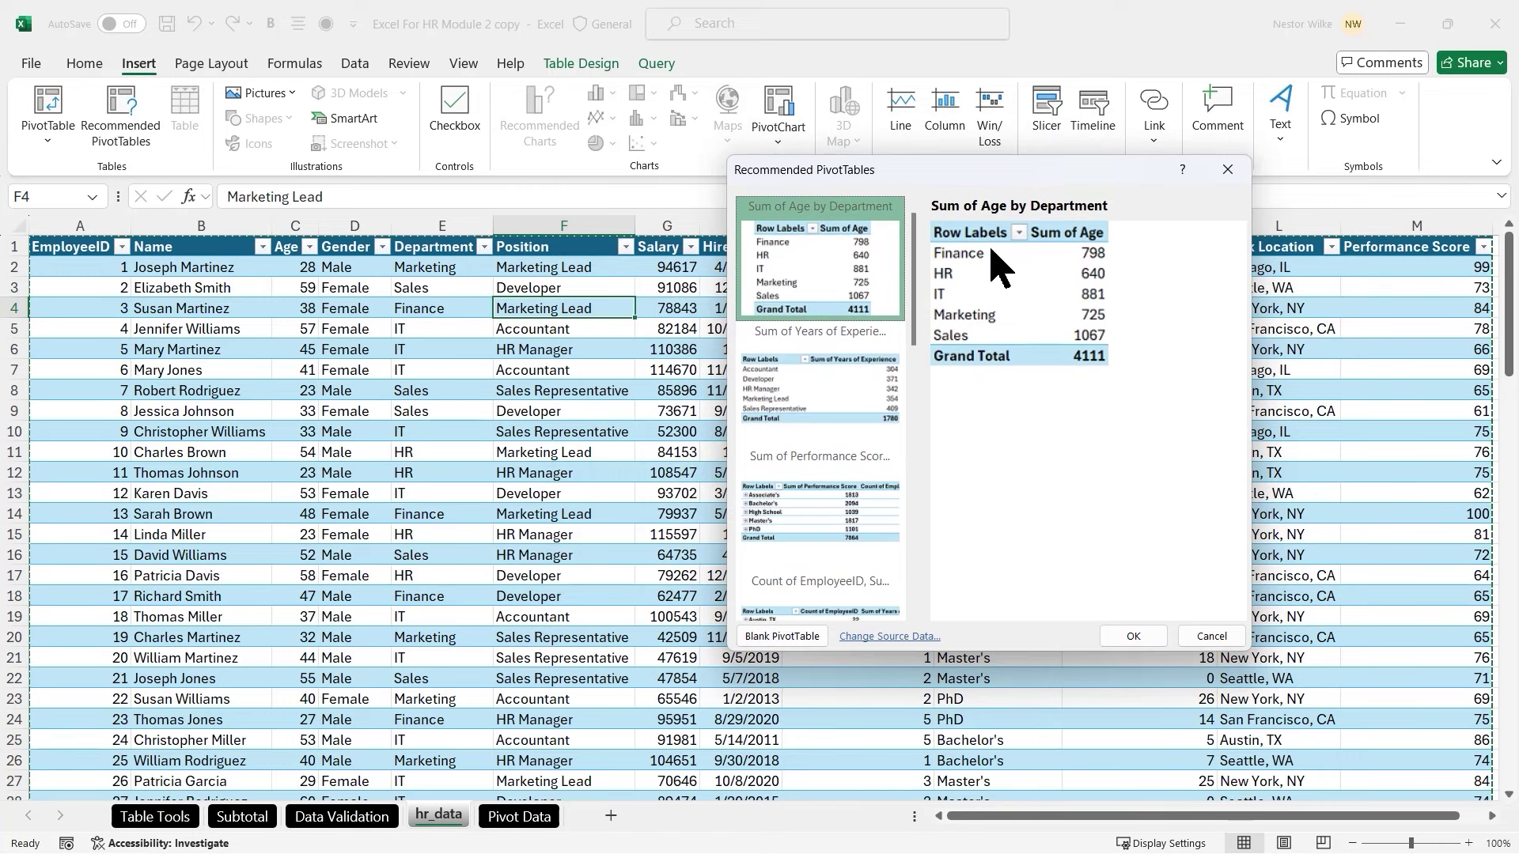
click(840, 400)
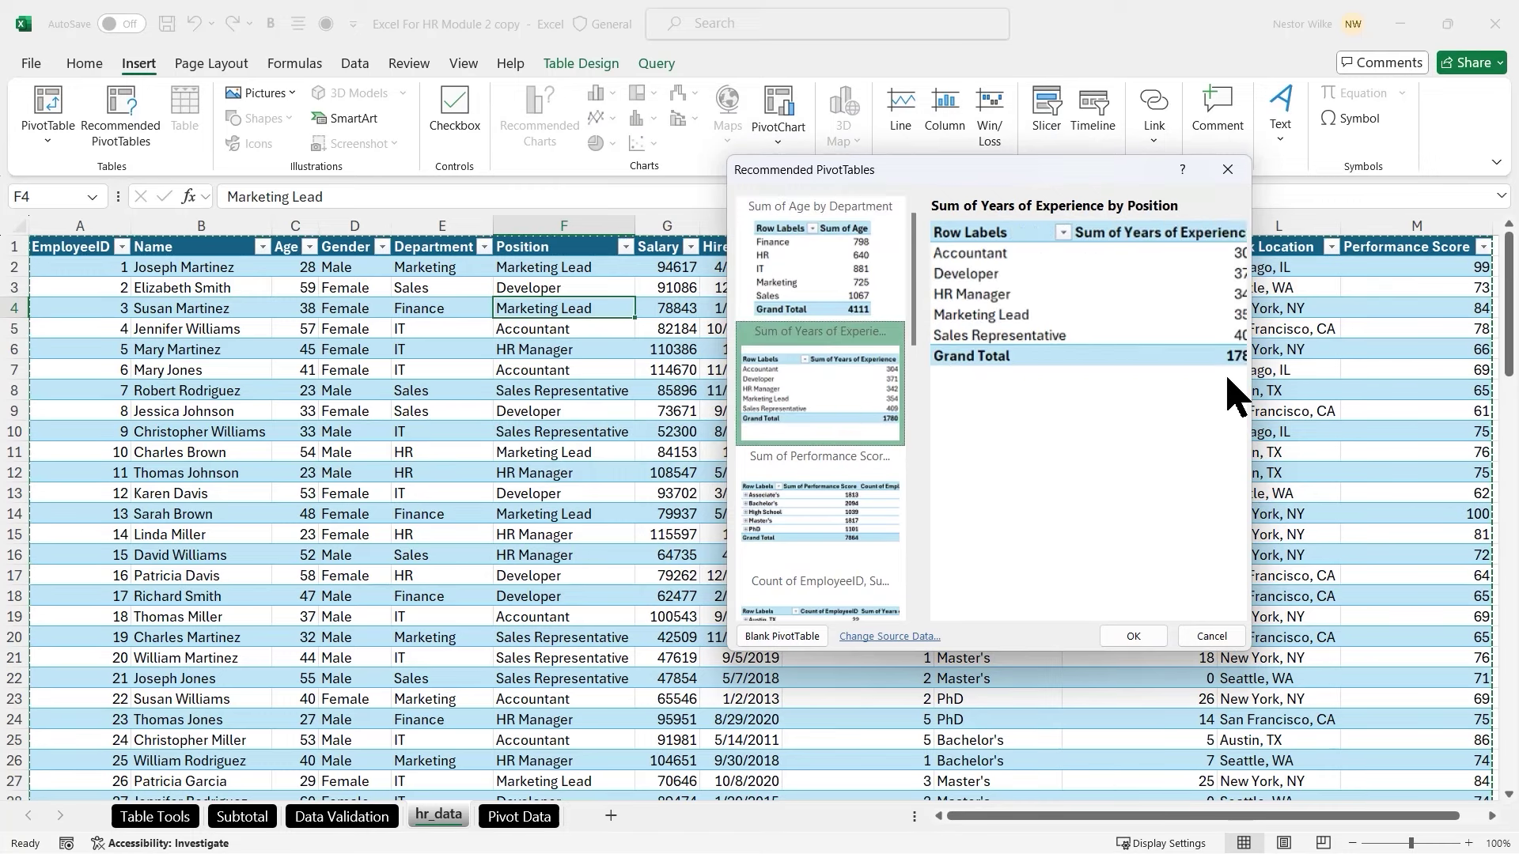
drag(1256, 379, 1311, 379)
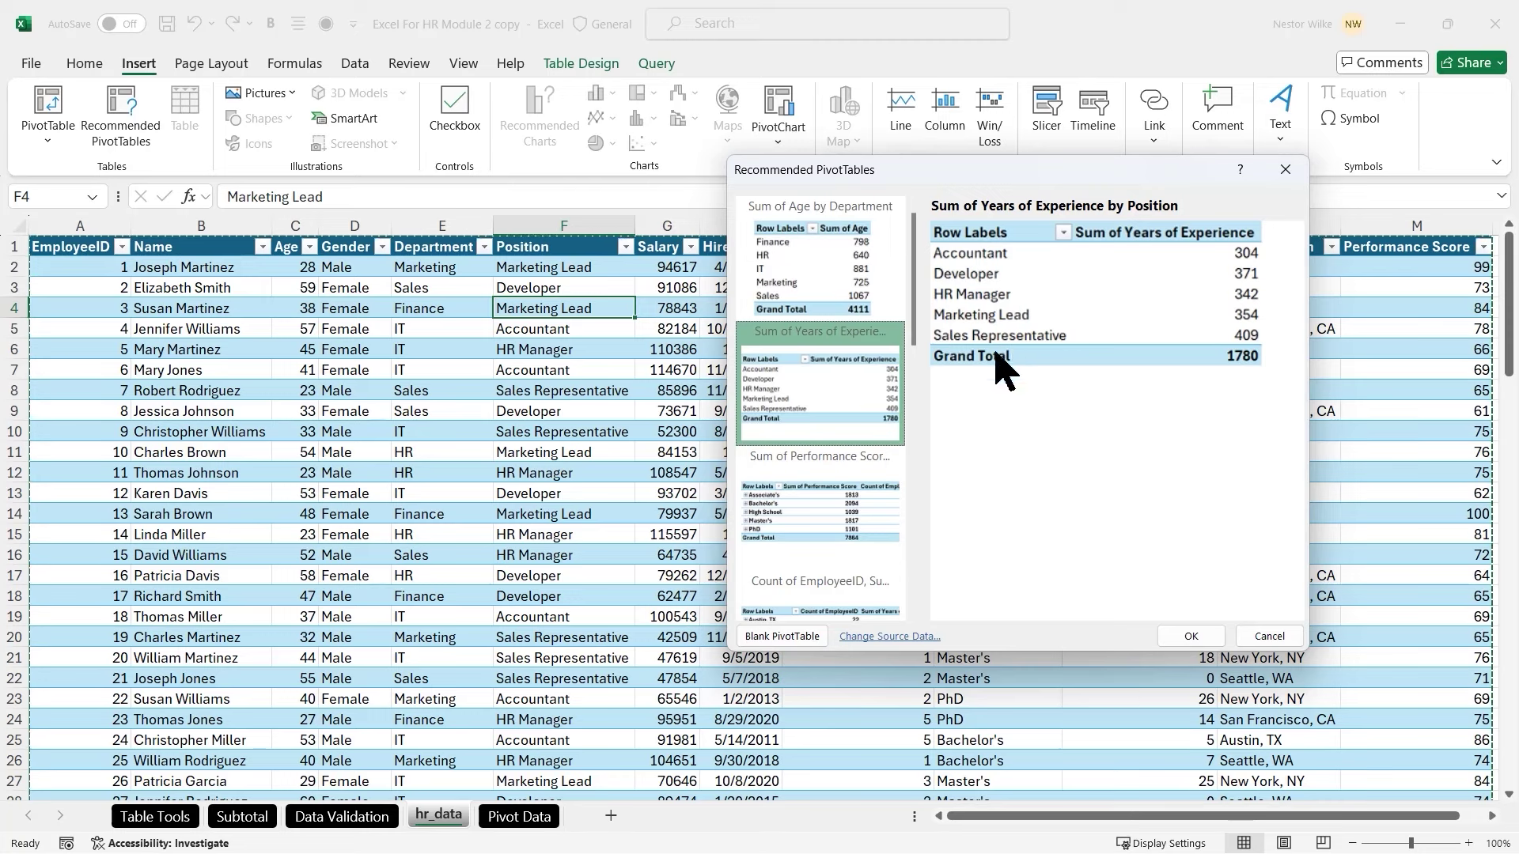
Preview the recommended PivotTable with Sum of Performance Score, Count of EmployeeID and Sum of Years of Experience in a wider dialog
scroll(918, 308, down, 3)
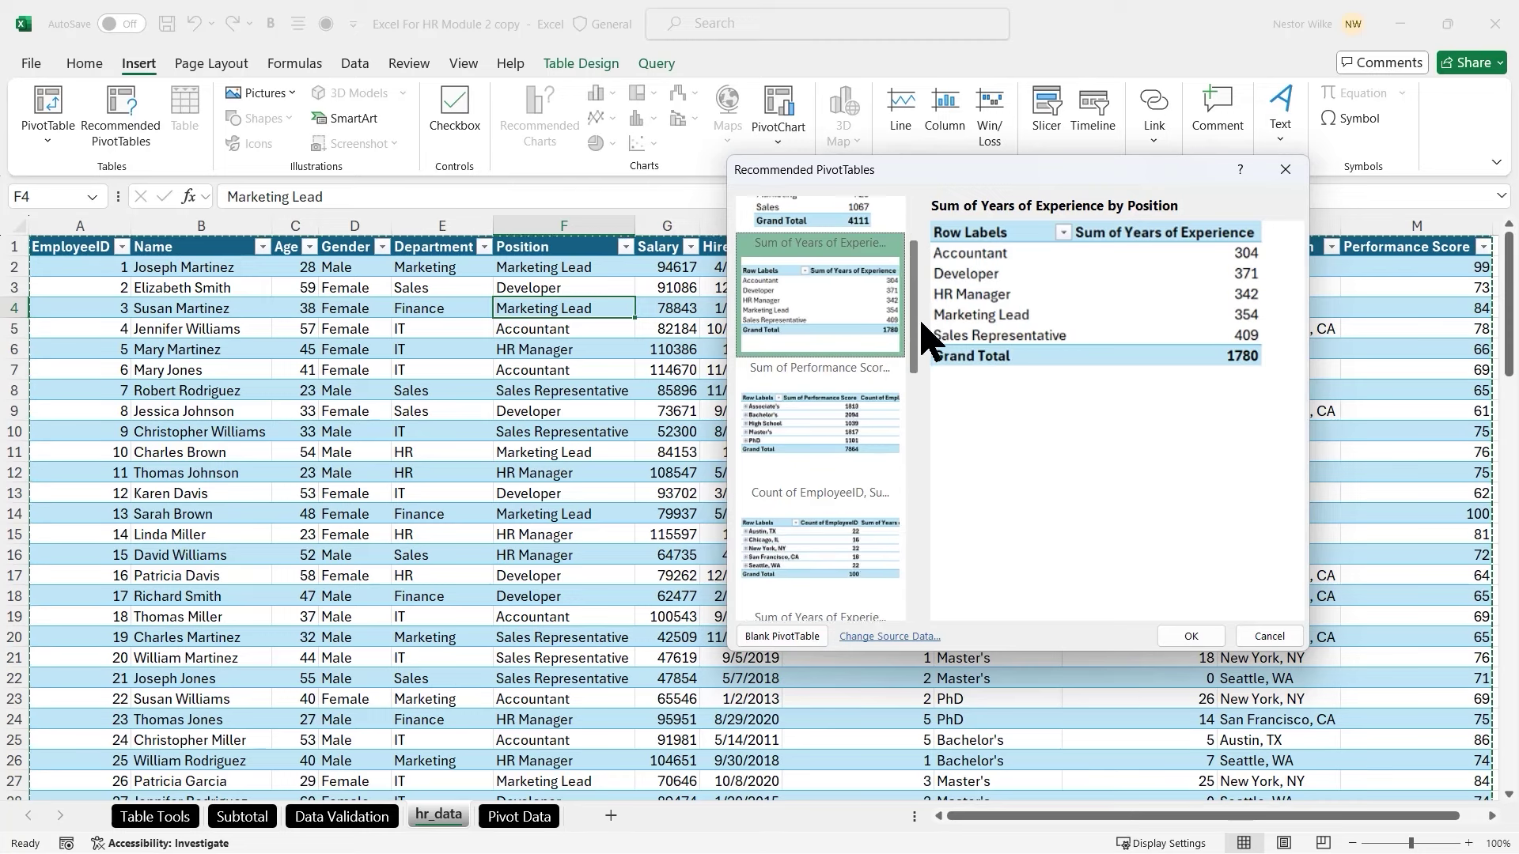
click(854, 348)
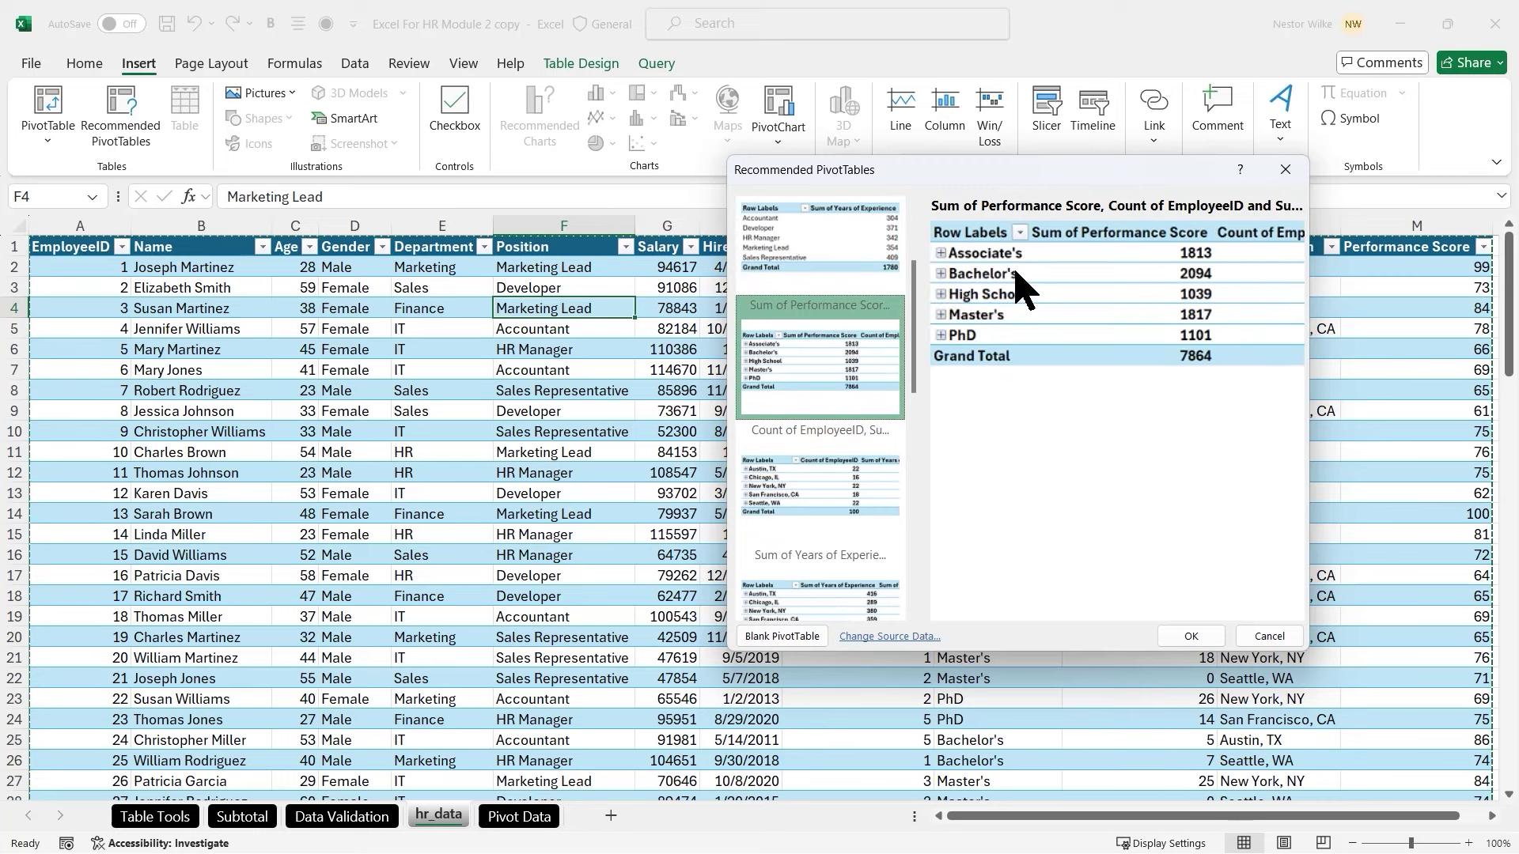
drag(1311, 297, 1456, 298)
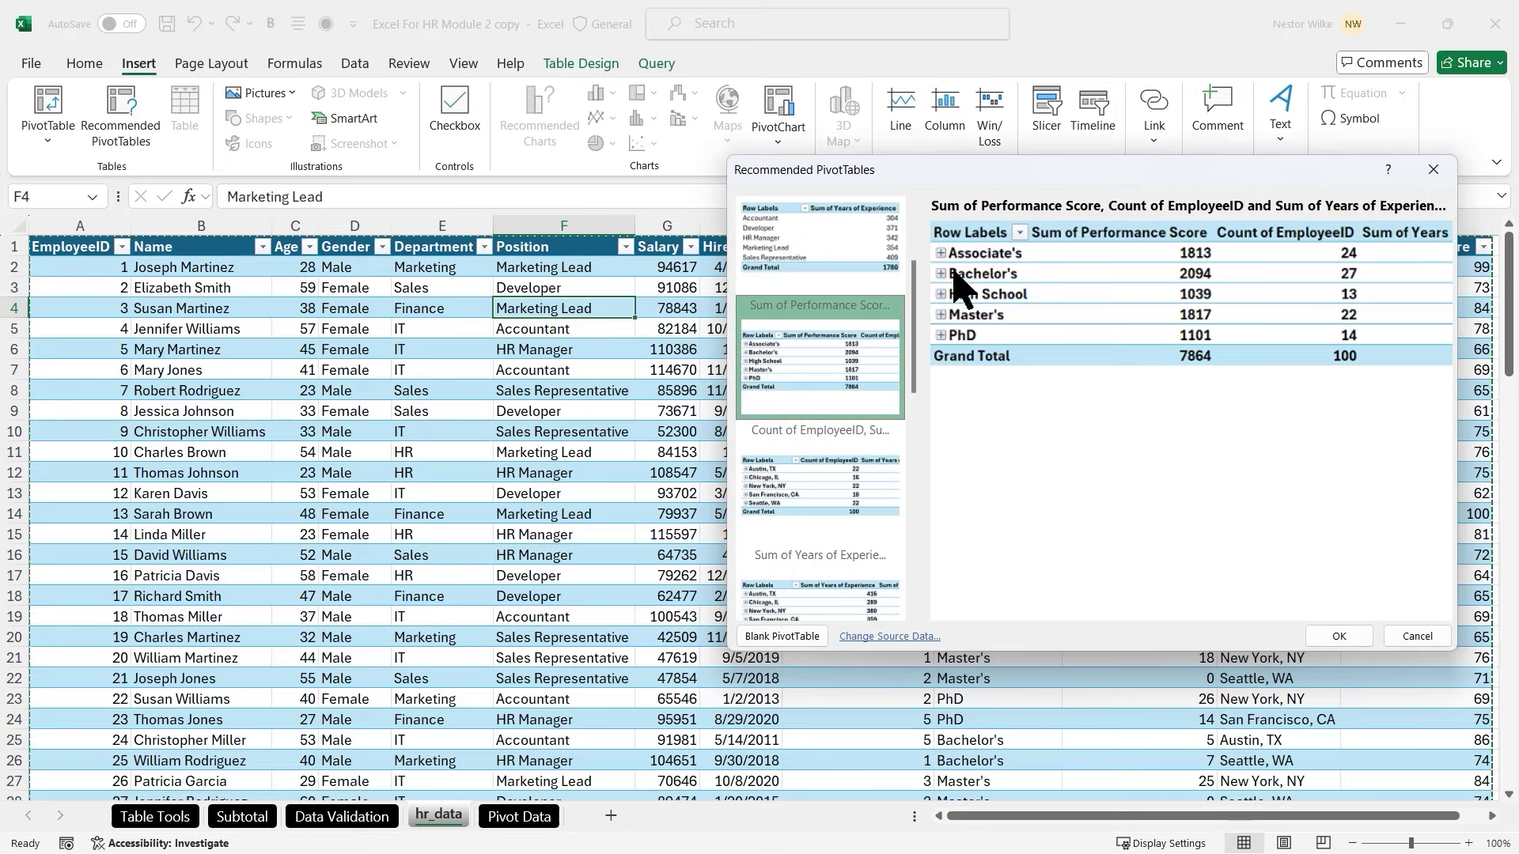
scroll(924, 371, down, 2)
Insert the recommended PivotTable Sum of Age by Department
drag(917, 378, 934, 261)
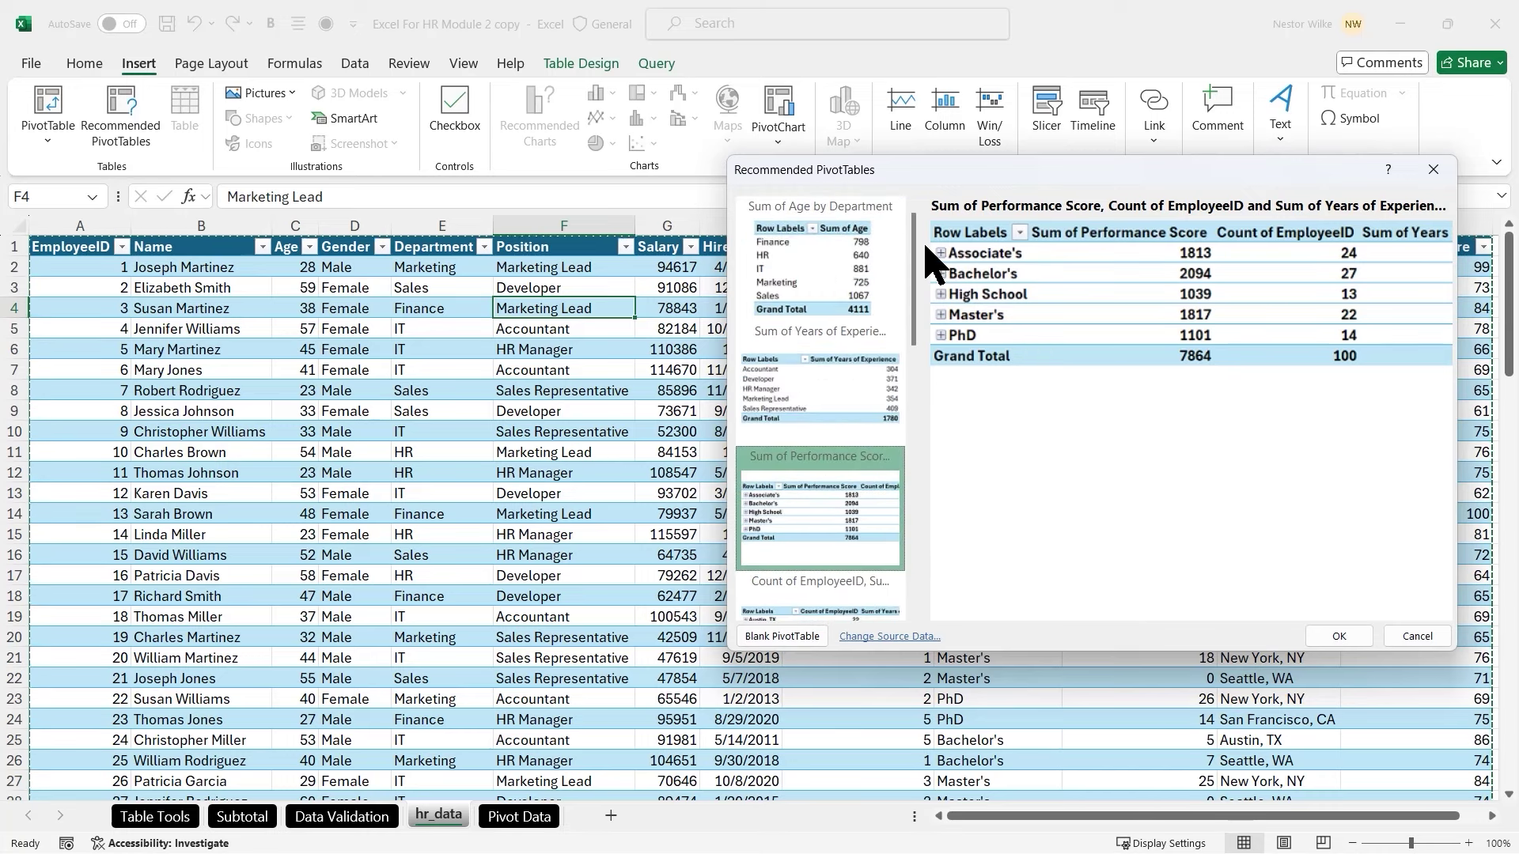
click(841, 272)
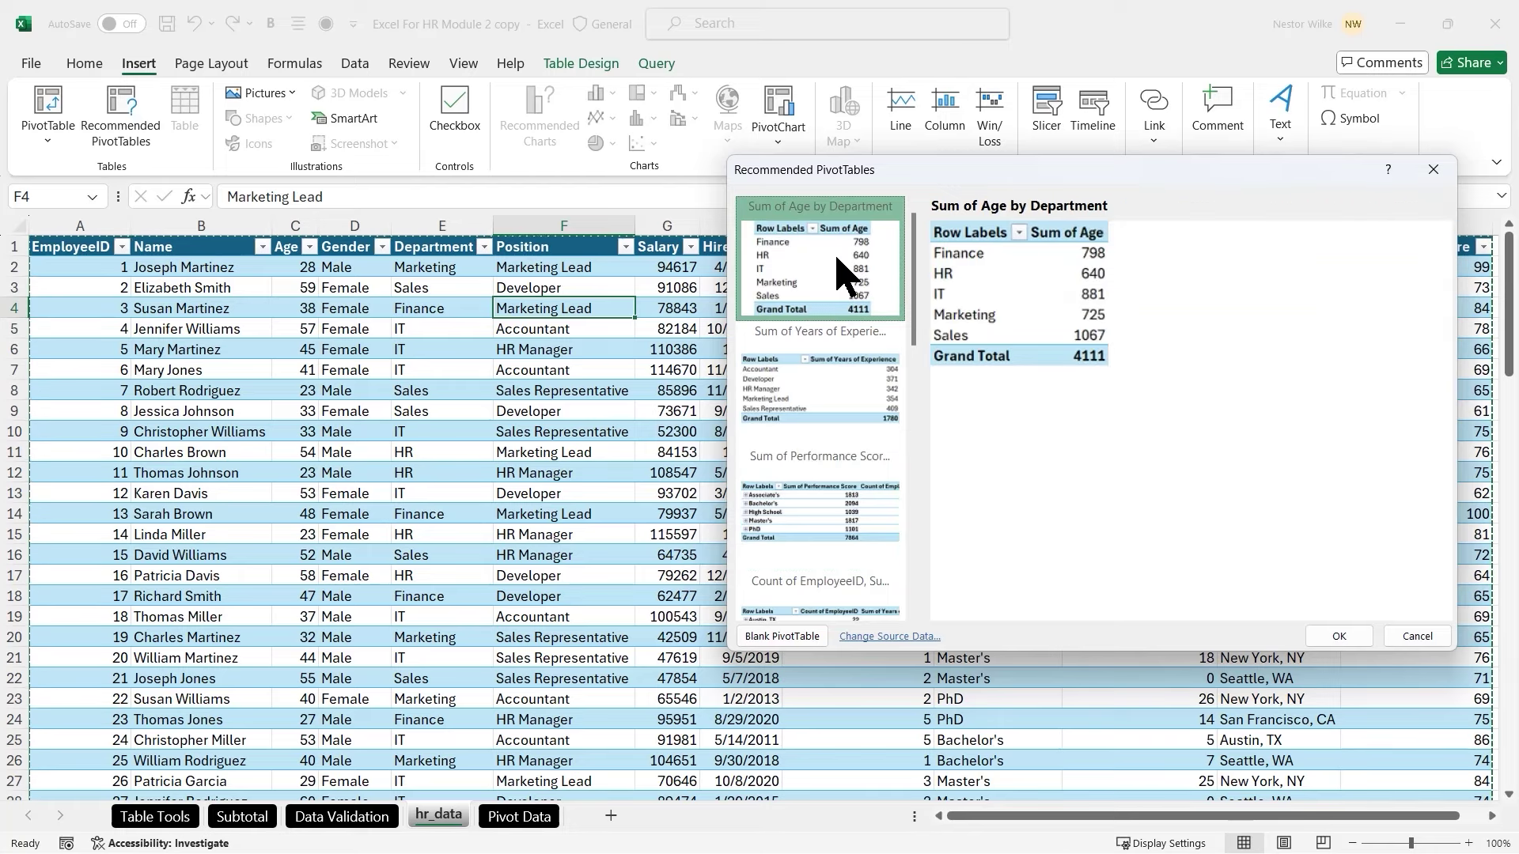
click(1339, 638)
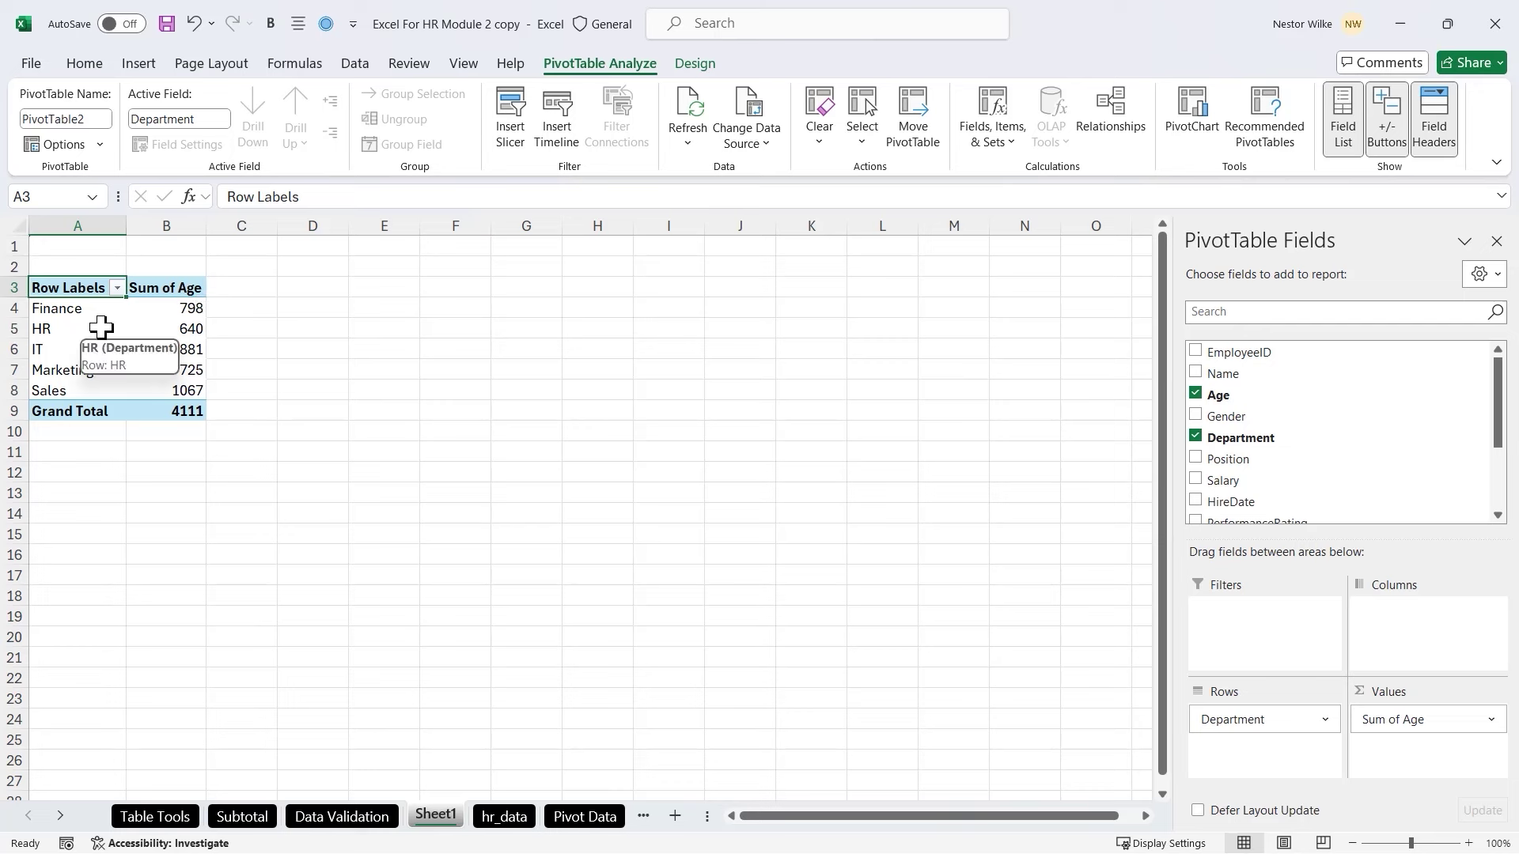
Change the PivotTable's Age value field to summarize by Average instead of Sum
click(188, 311)
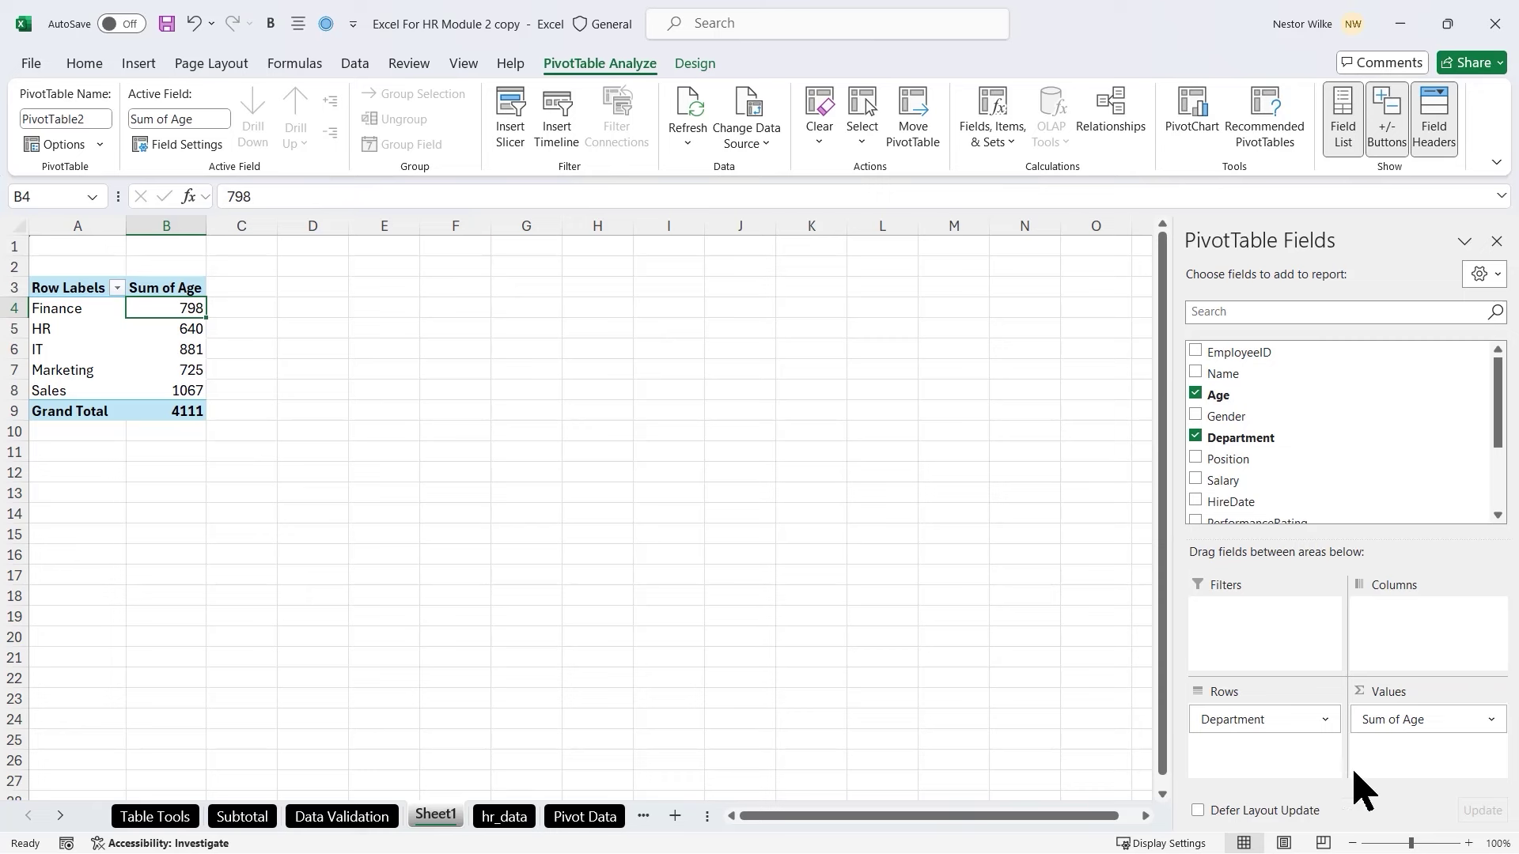
click(1492, 720)
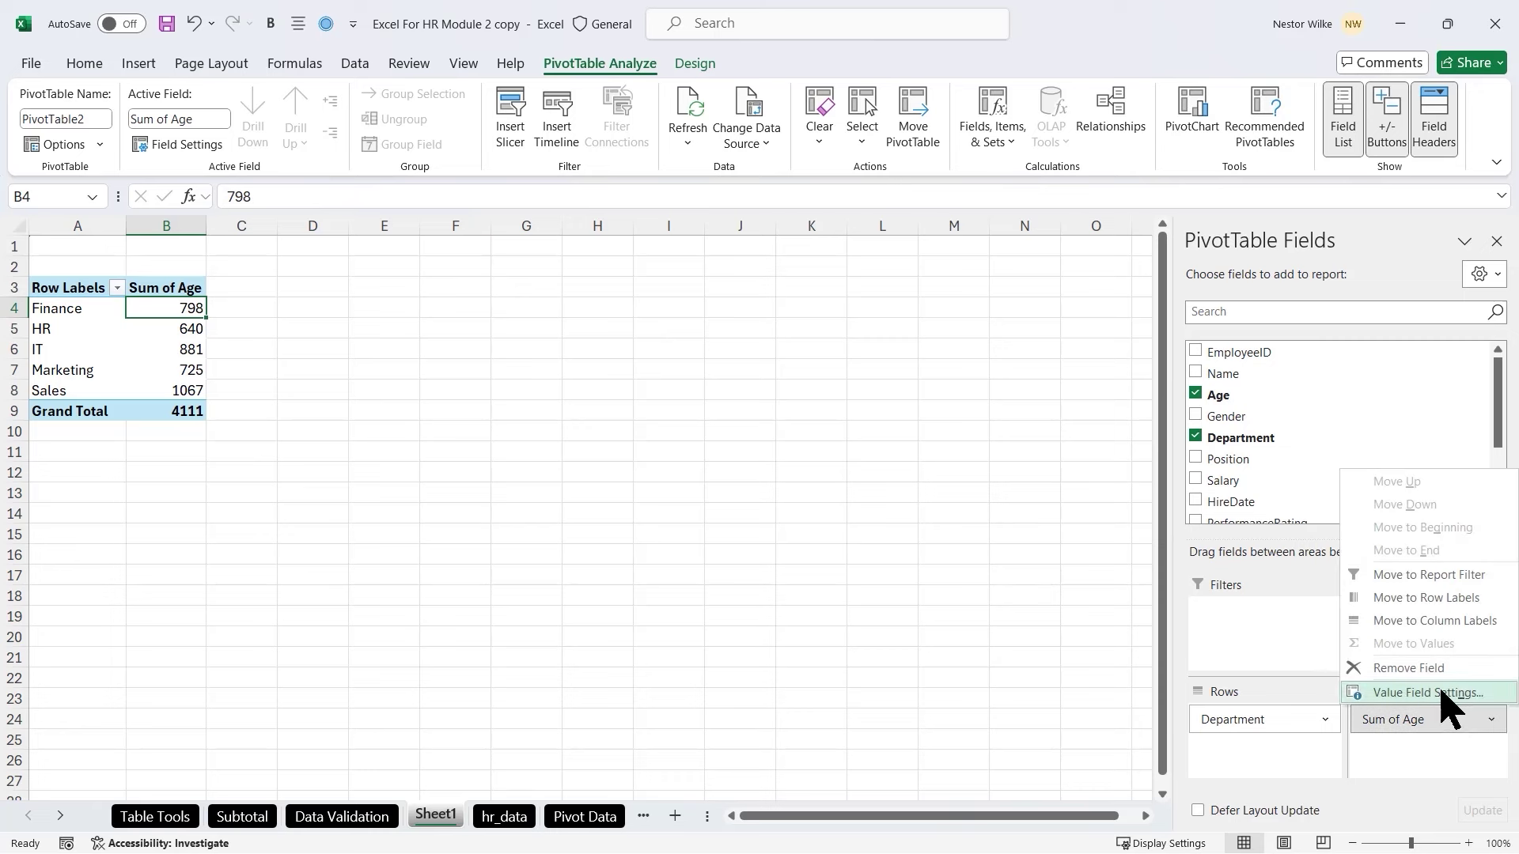
click(1438, 694)
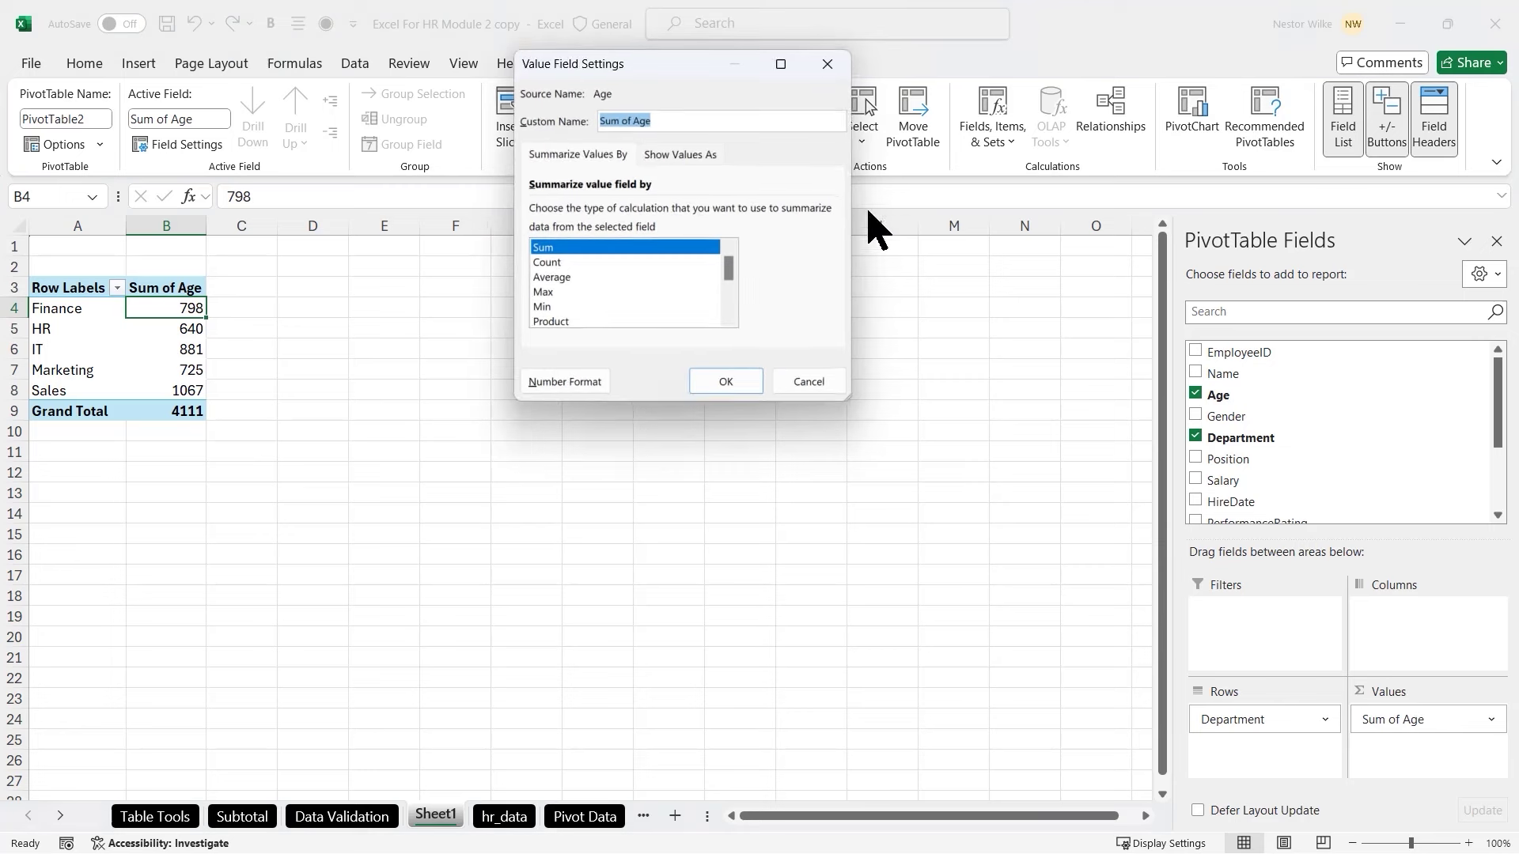
drag(700, 79, 856, 318)
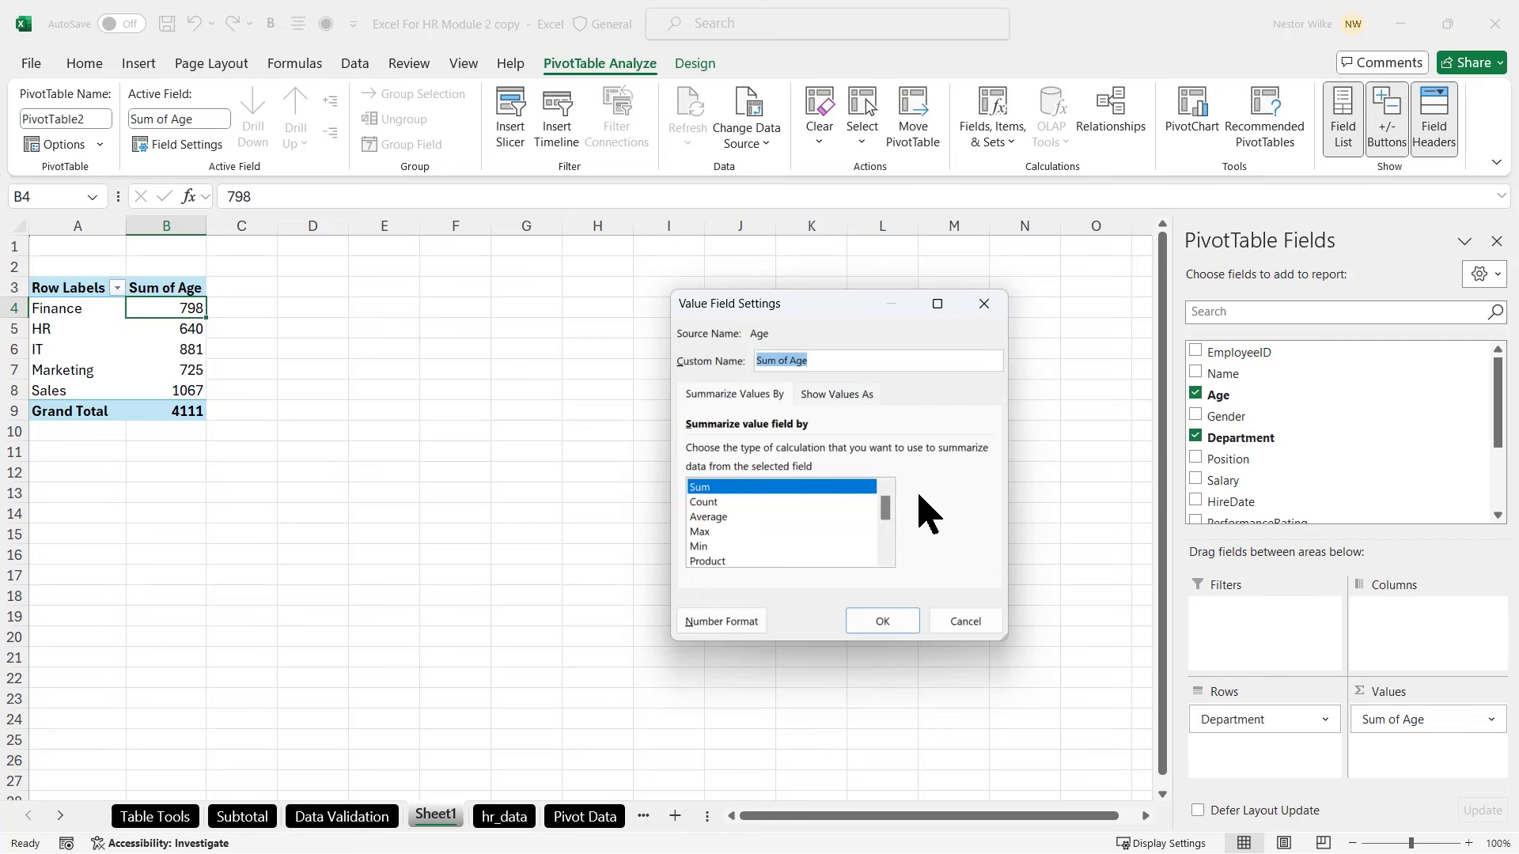
mouse_move(887, 508)
mouse_down()
mouse_move(886, 541)
mouse_move(884, 486)
mouse_up()
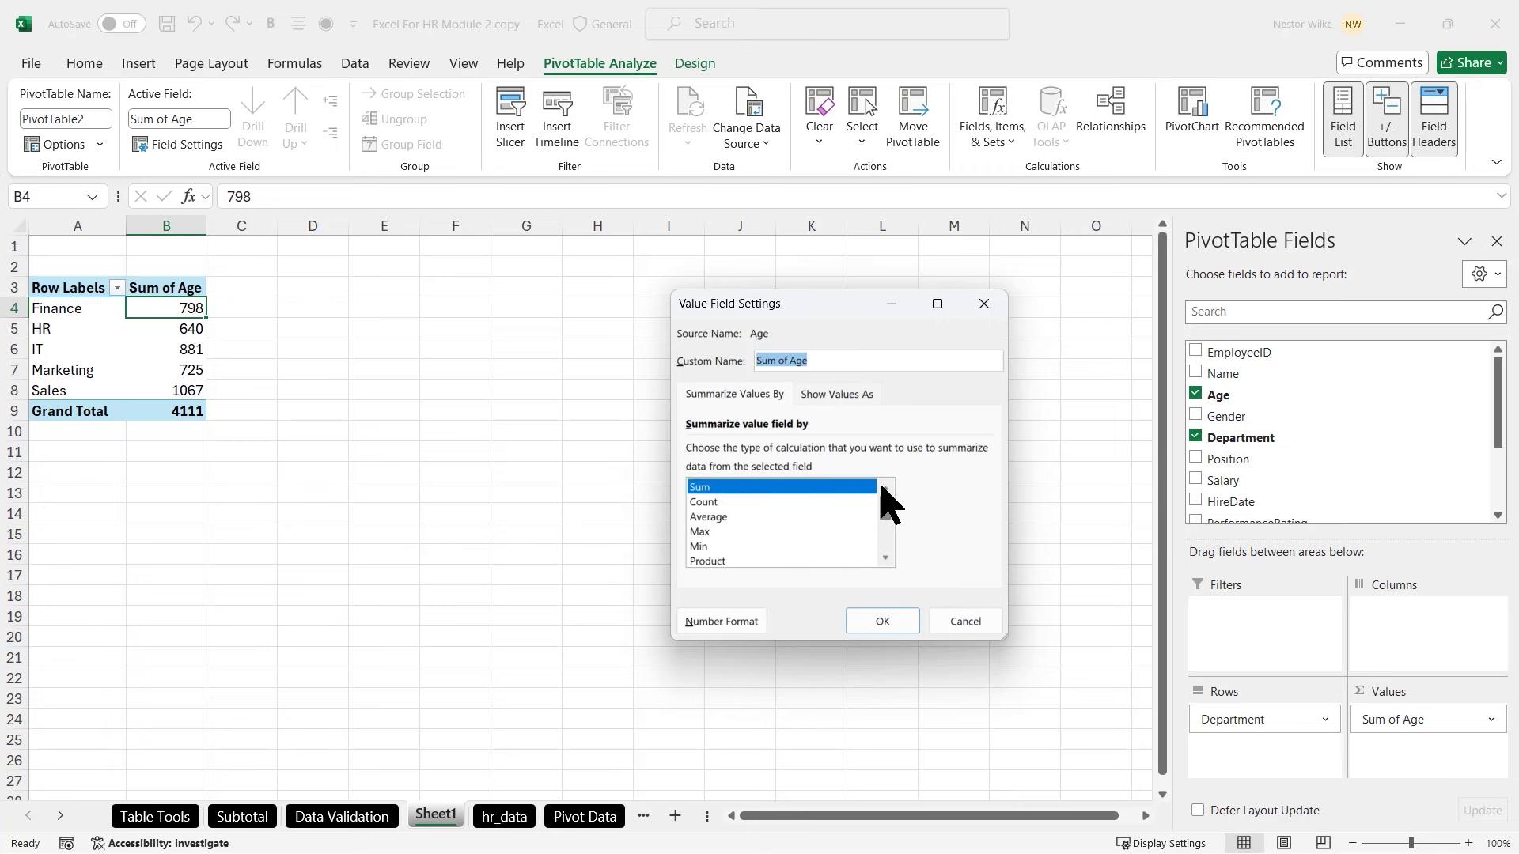
click(709, 518)
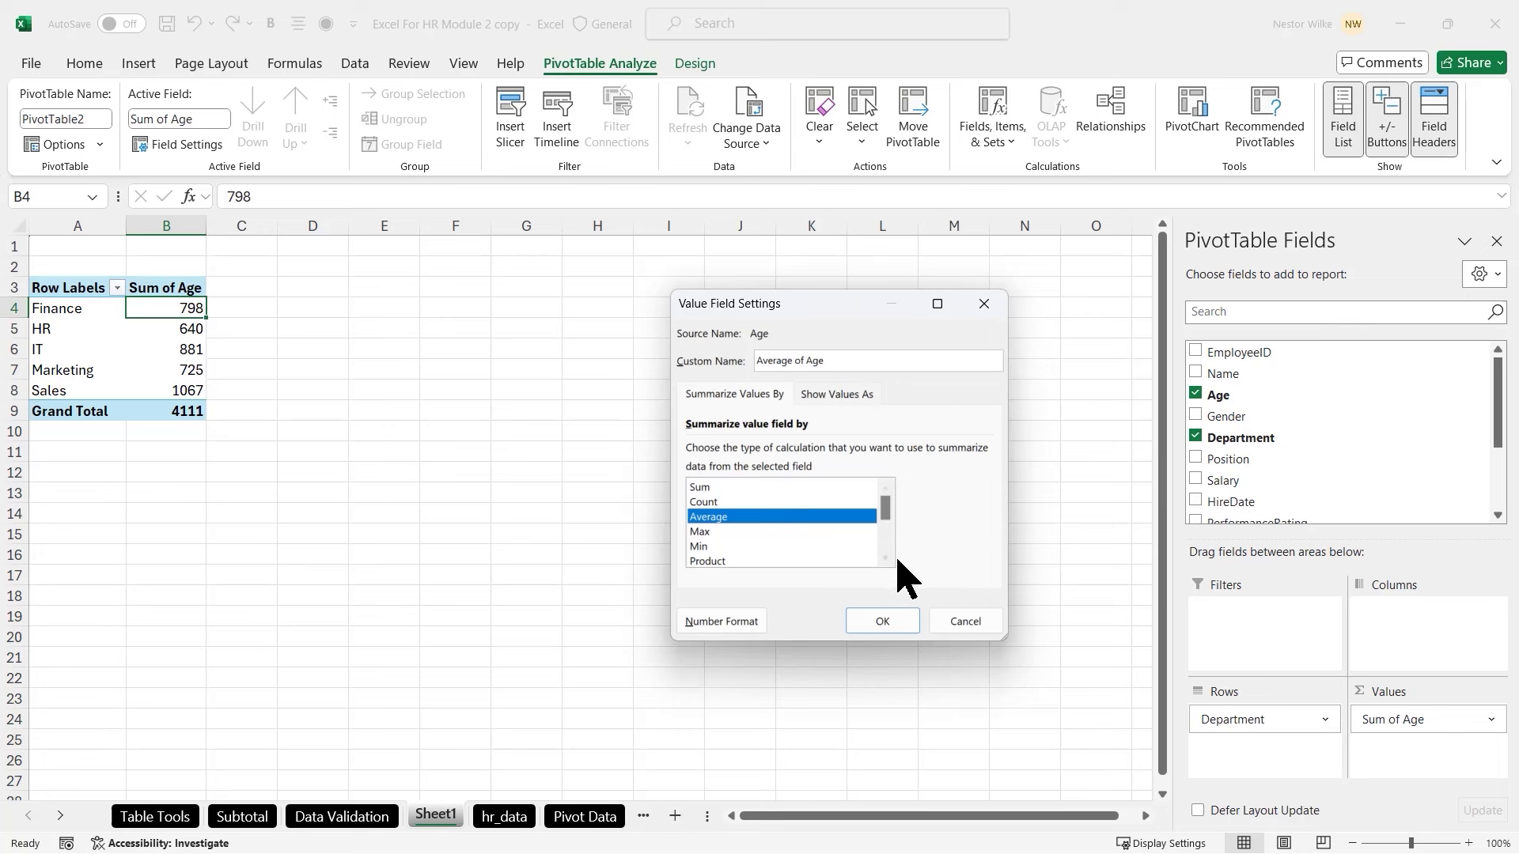
click(883, 622)
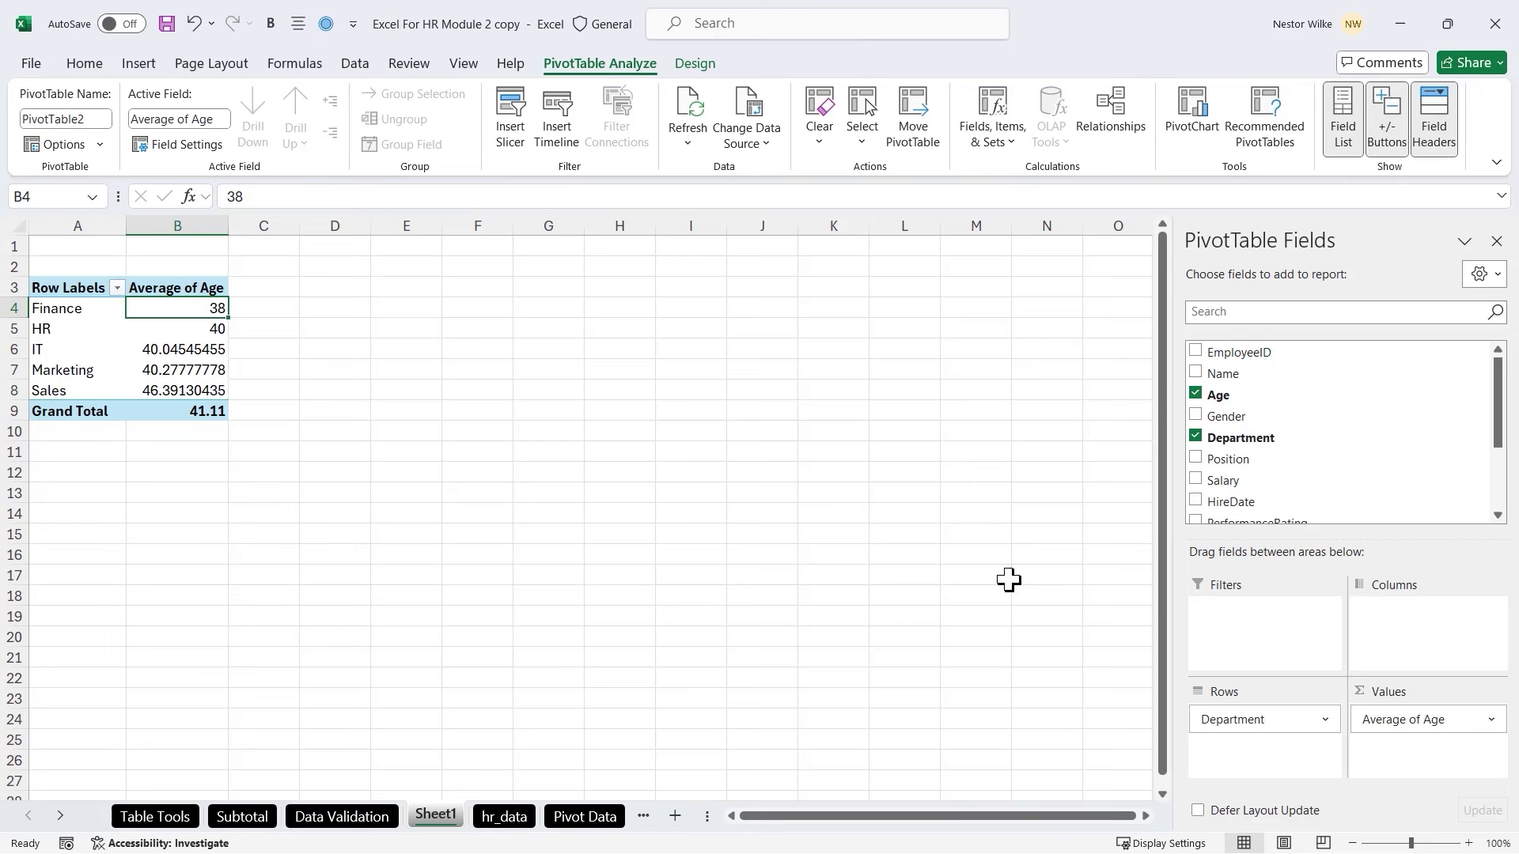
click(1491, 720)
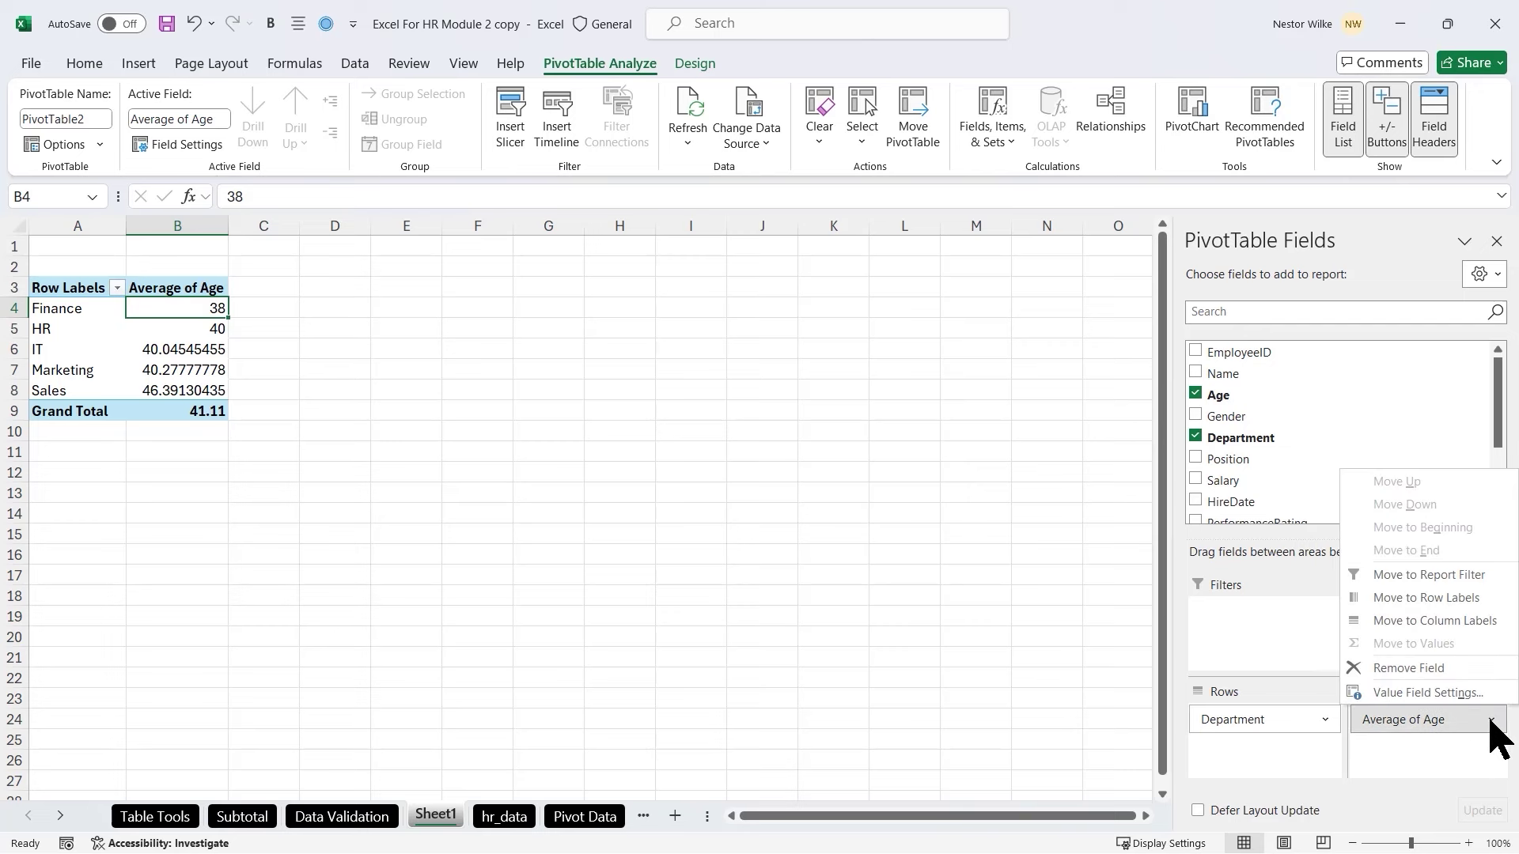
click(1401, 693)
click(976, 630)
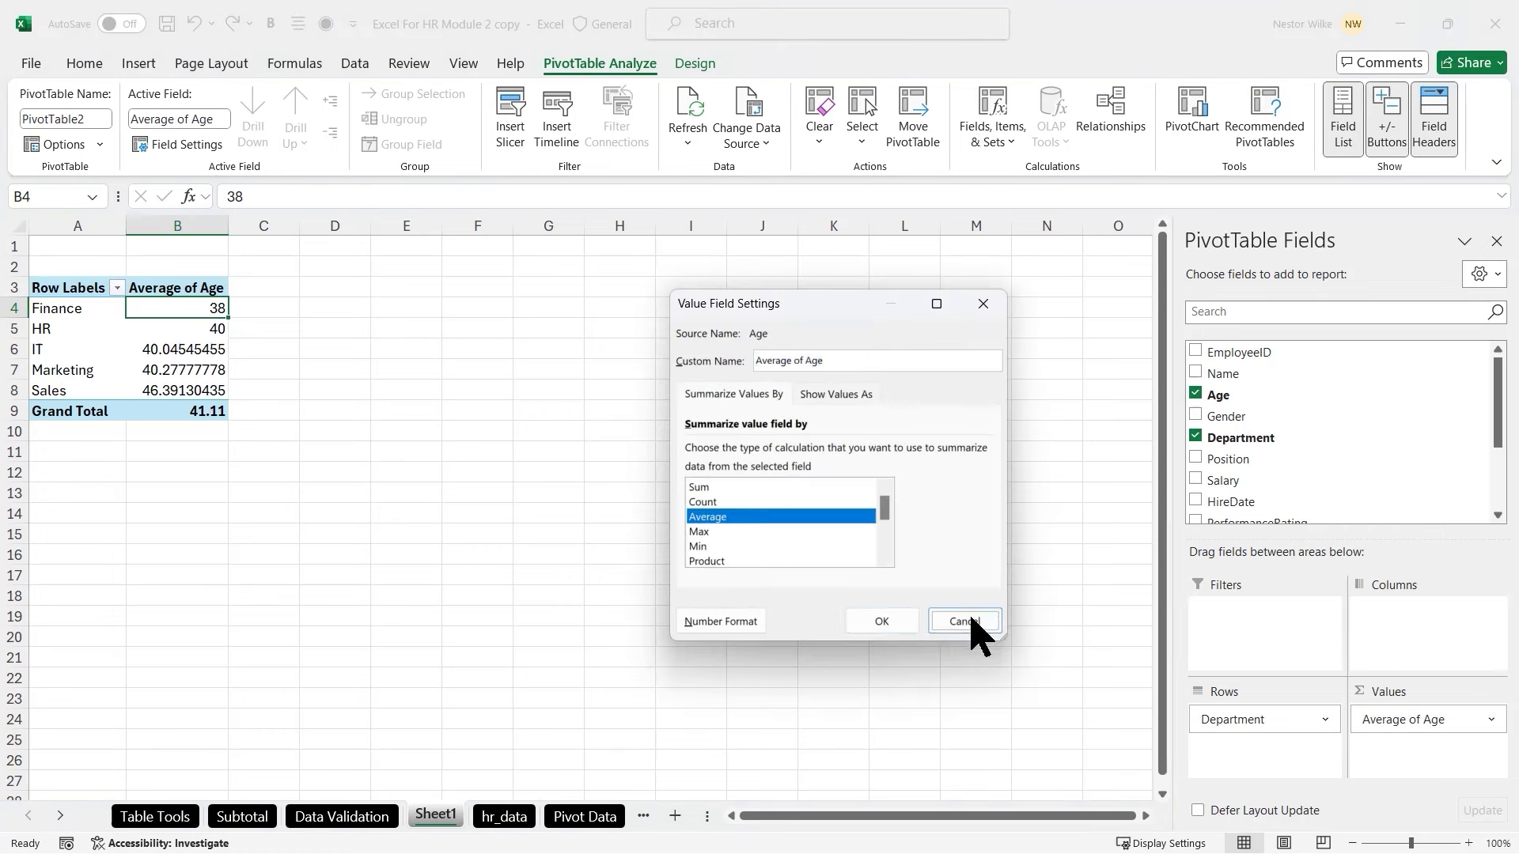
right_click(203, 410)
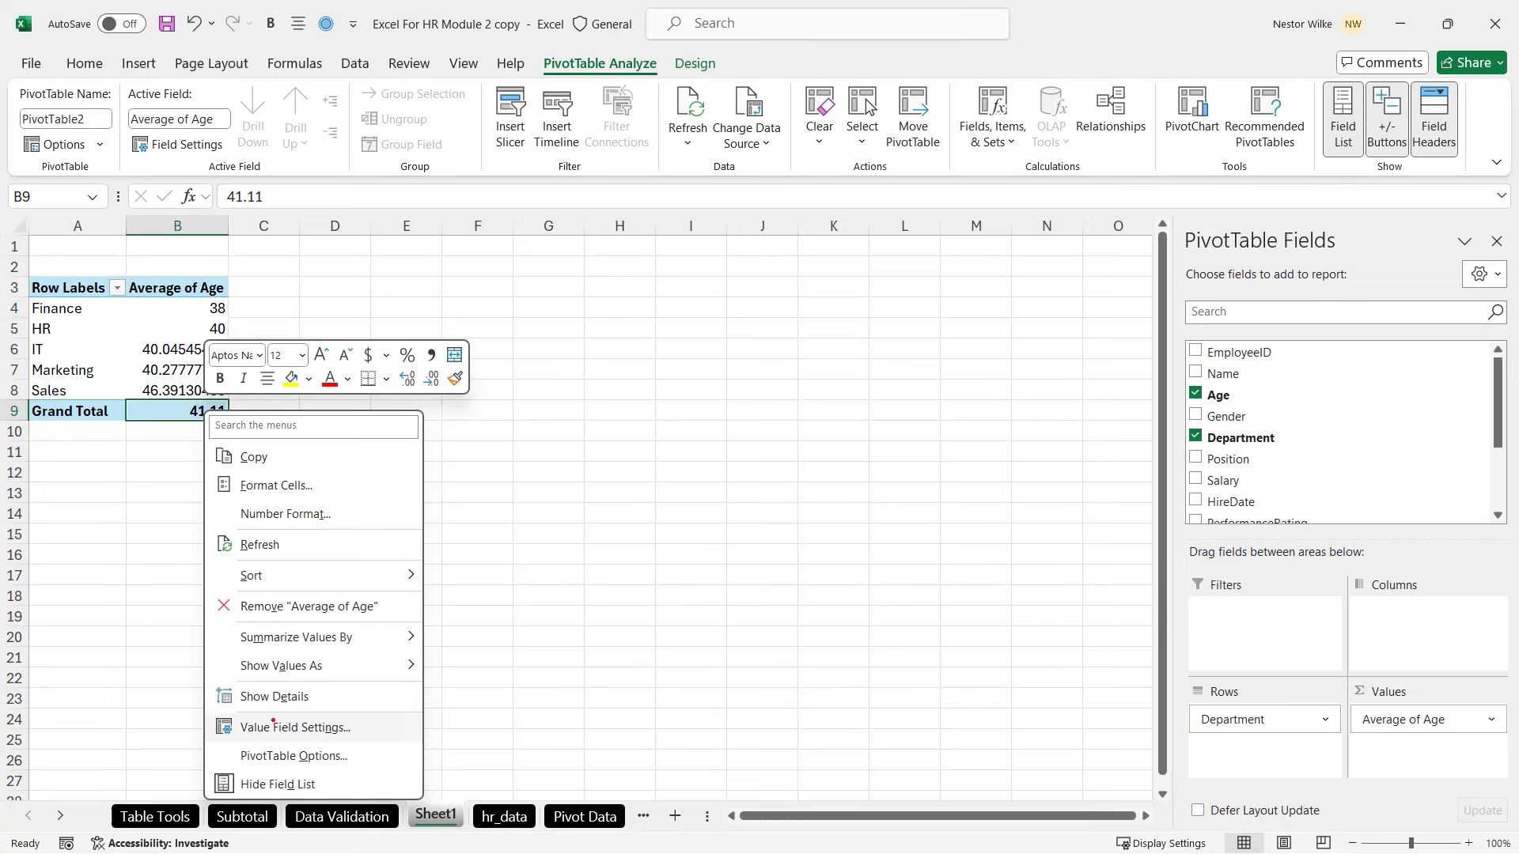
drag(186, 707, 440, 742)
key(Escape)
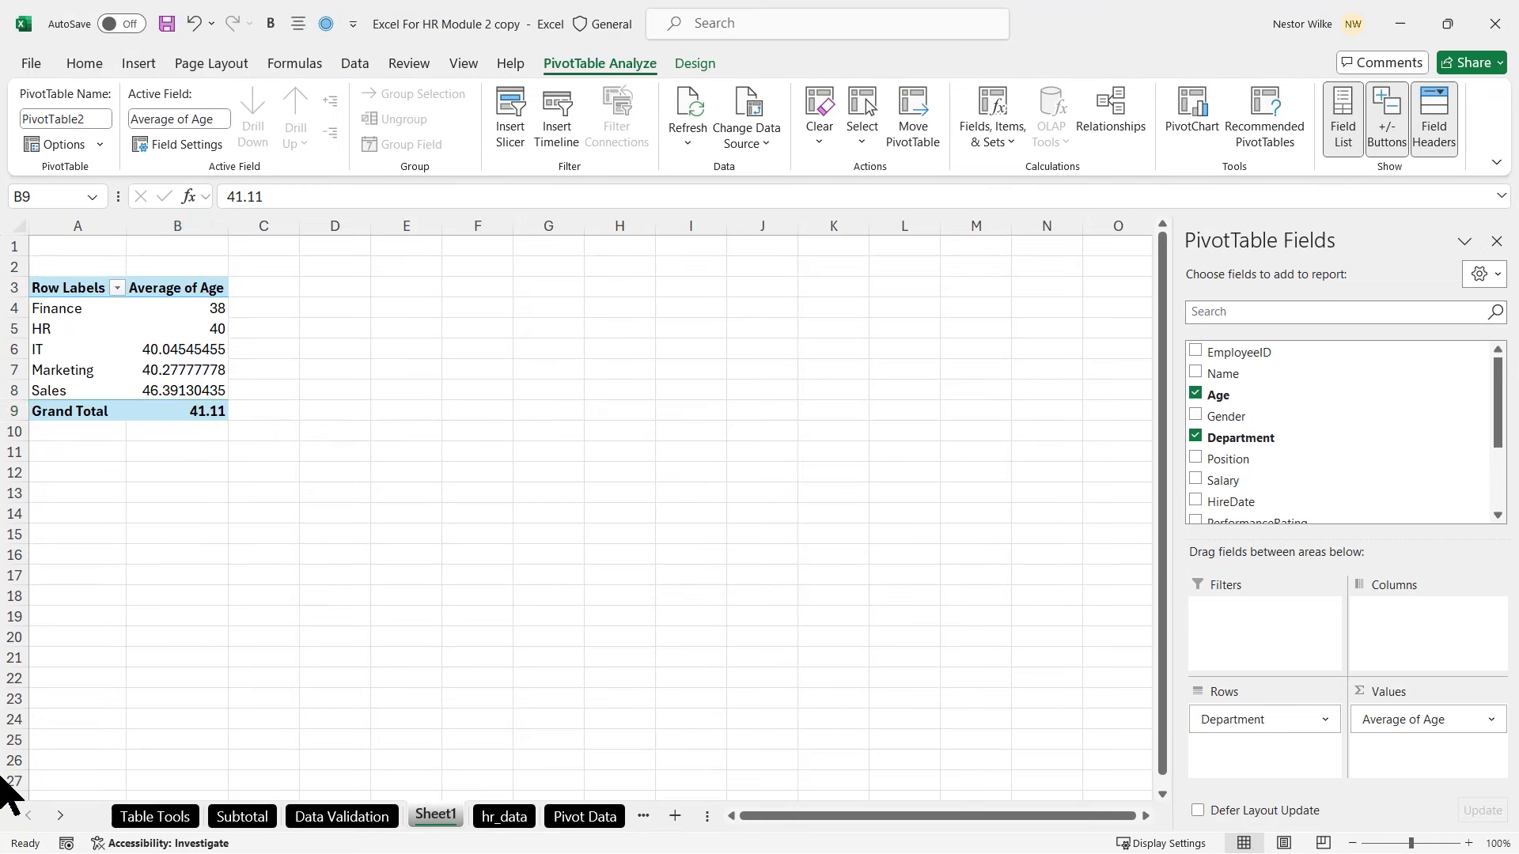
Format the Average of Age value field as Number with 1 decimal place
right_click(193, 409)
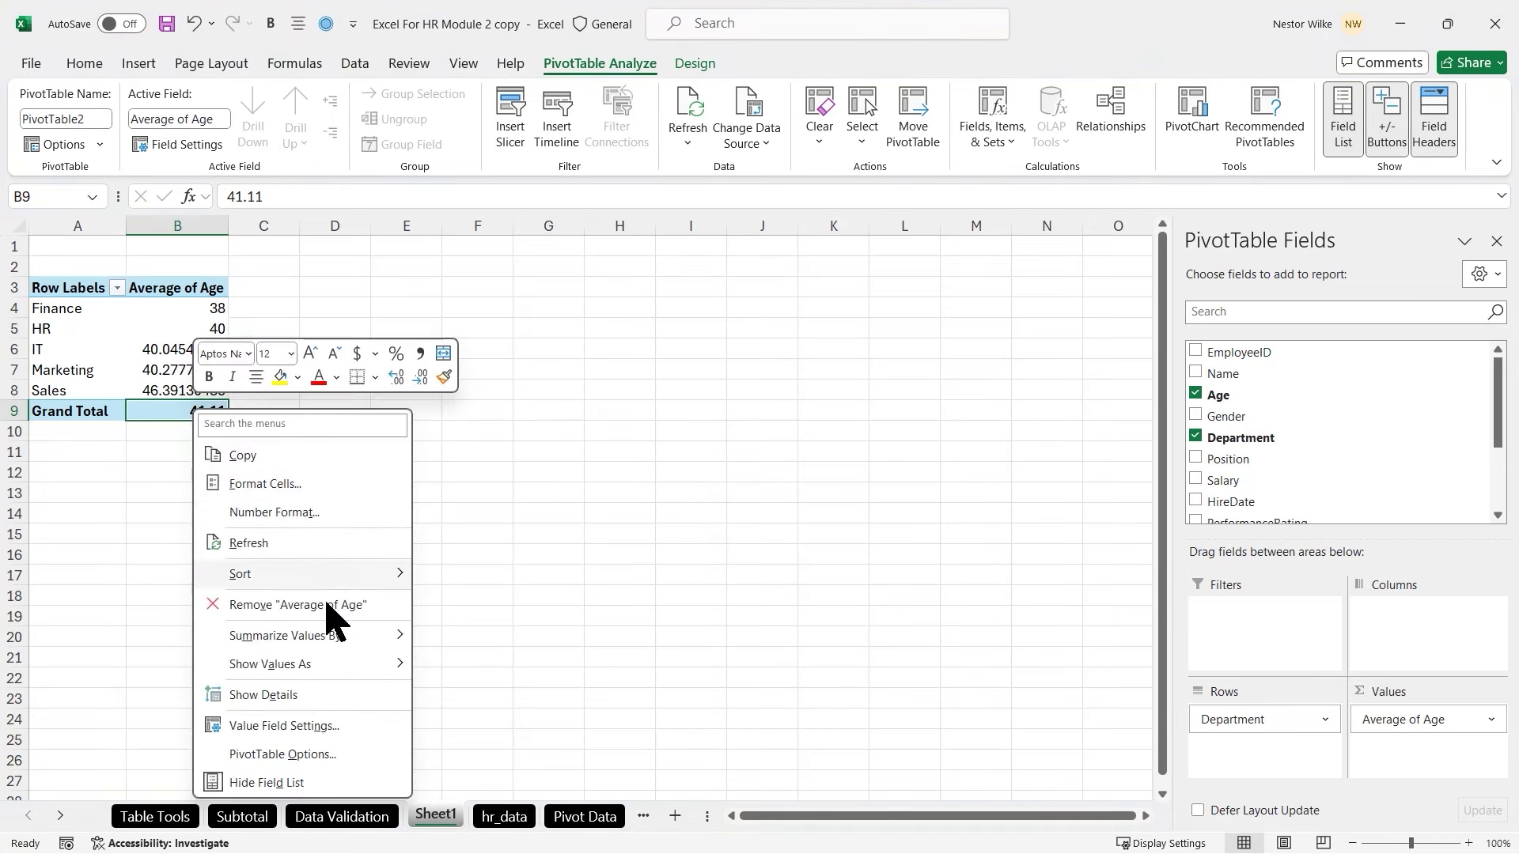
click(309, 725)
drag(217, 277, 707, 261)
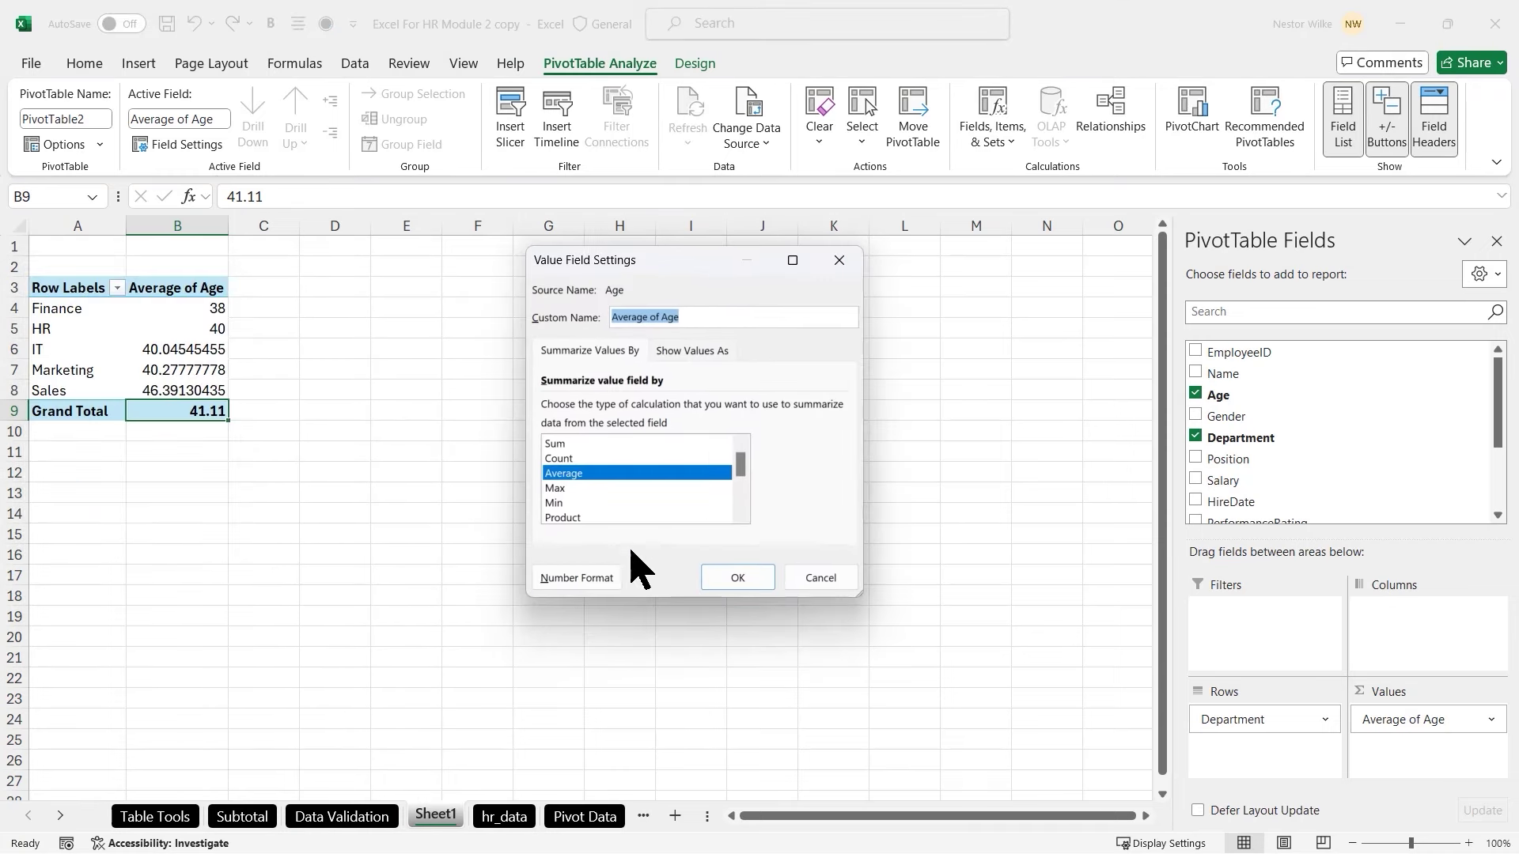
click(577, 578)
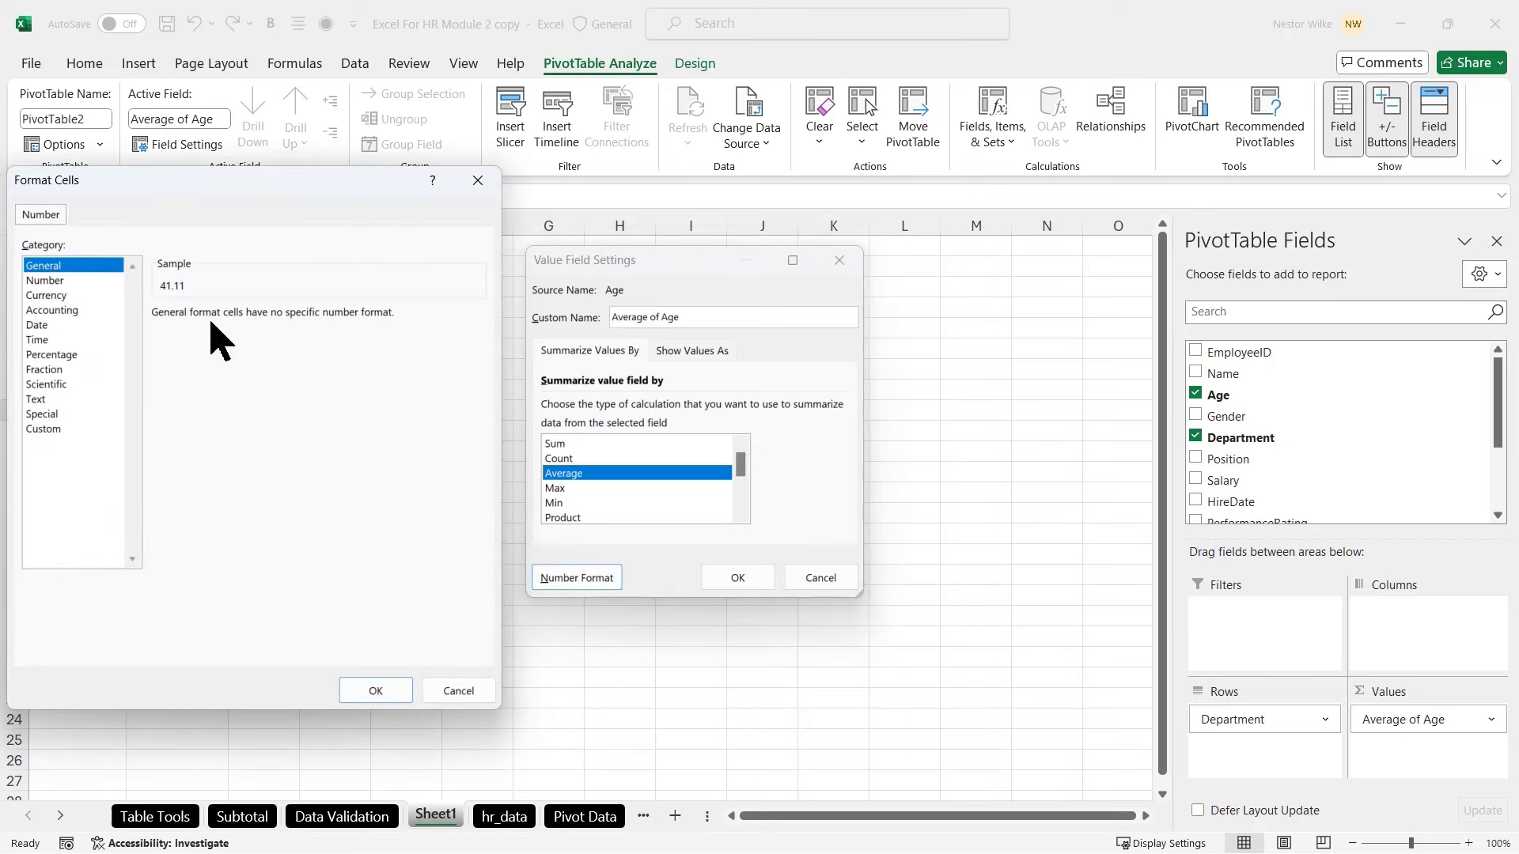
drag(168, 180, 524, 171)
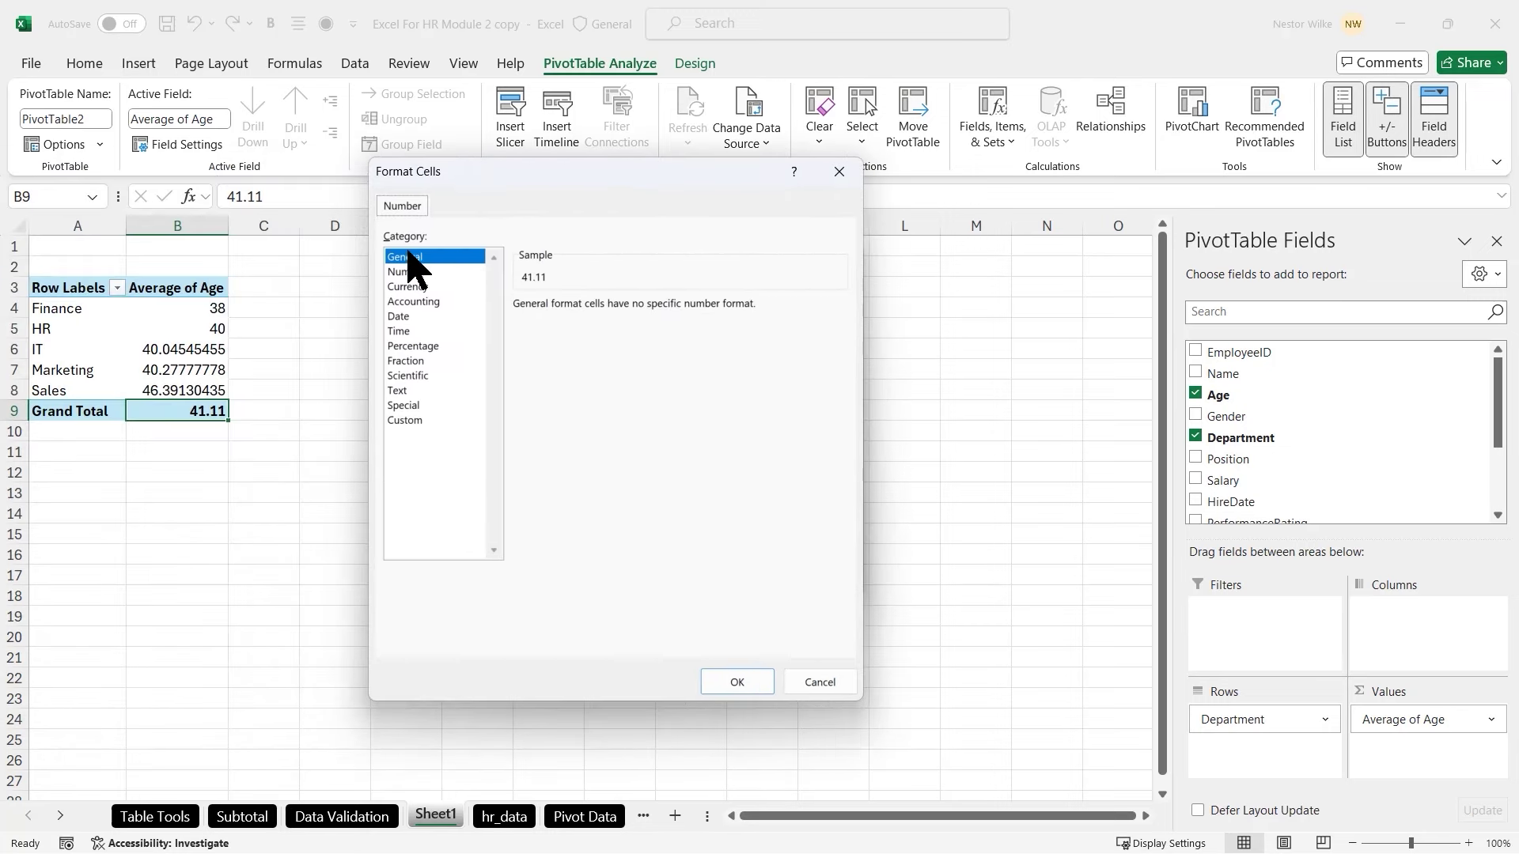
click(417, 272)
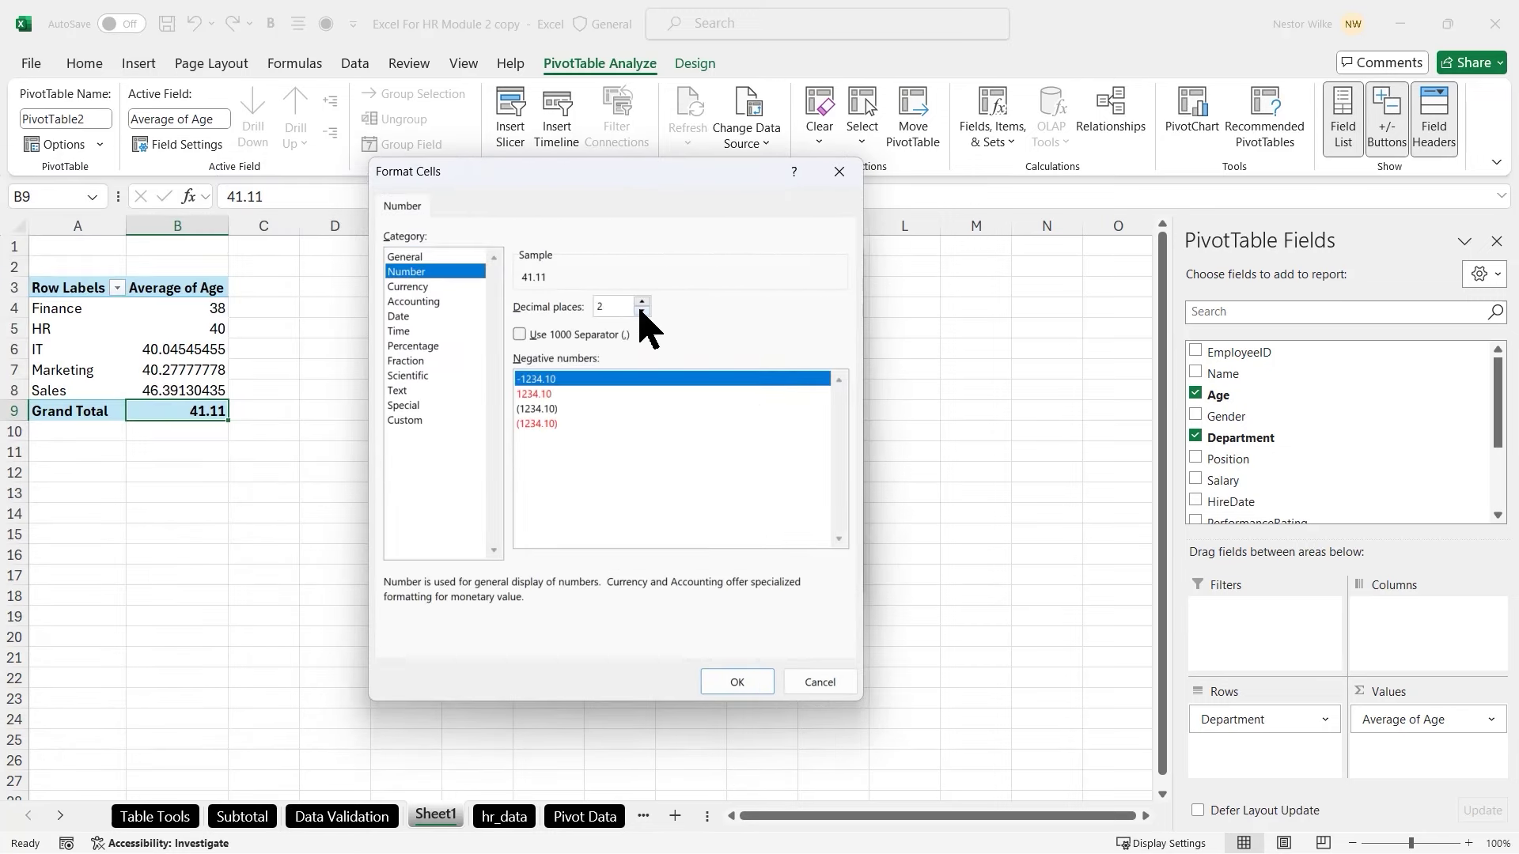
click(737, 682)
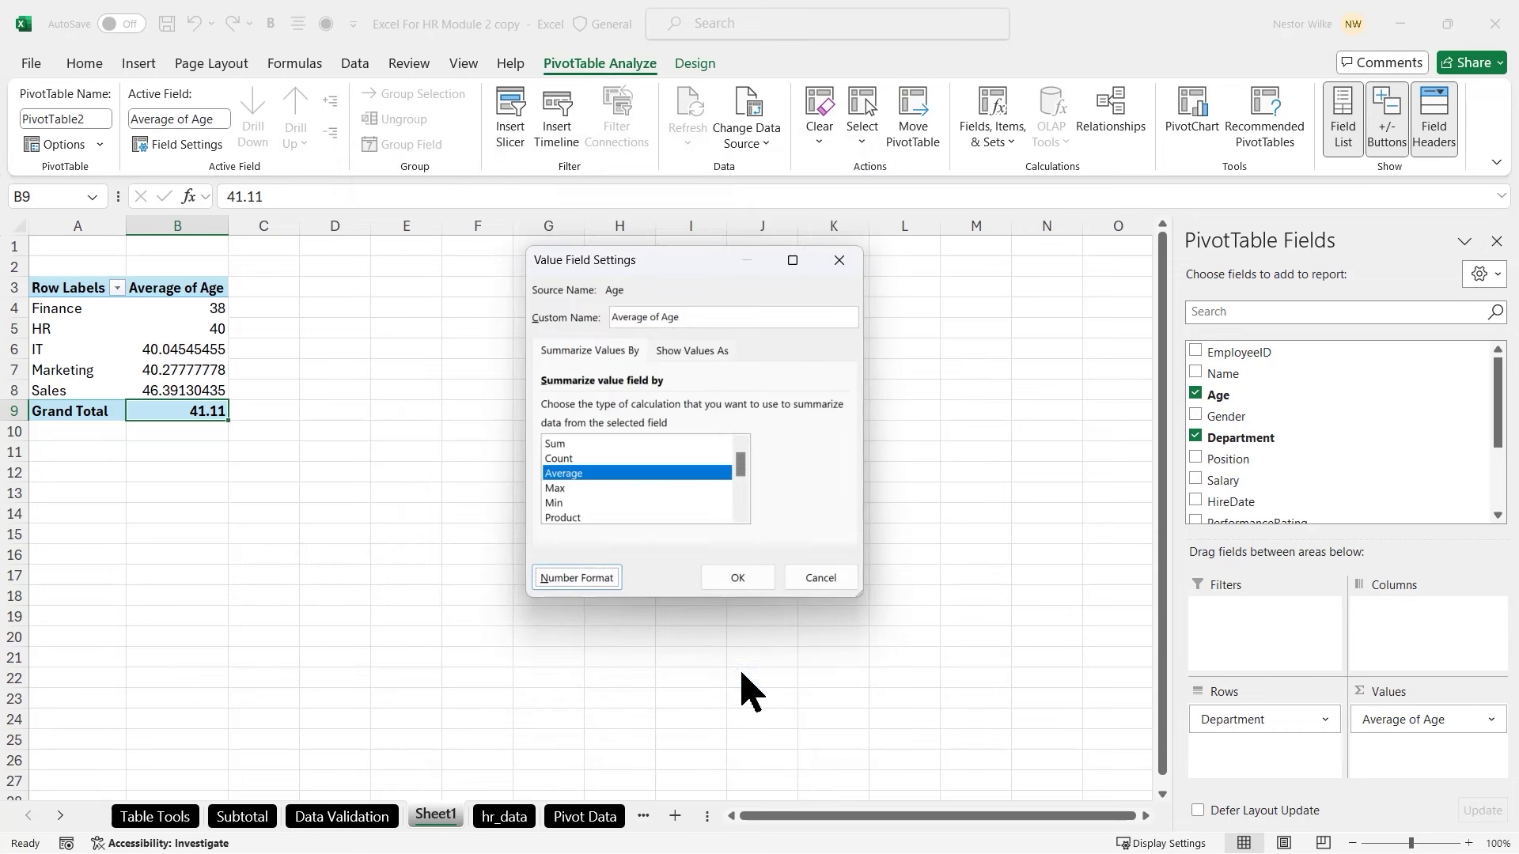
click(736, 572)
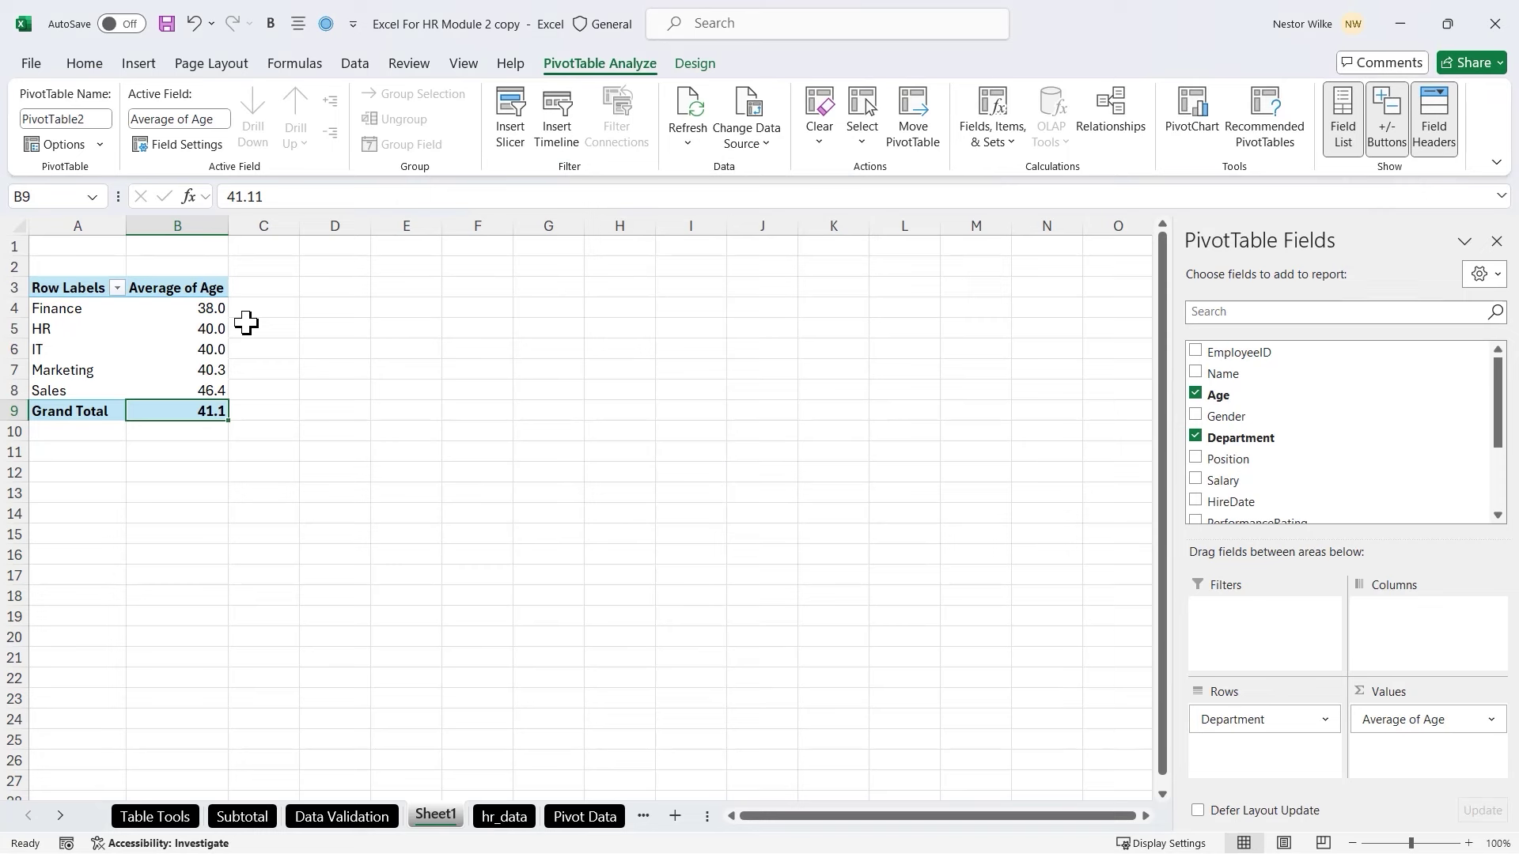
Enlarge the PivotTable sheet to 120% and examine the average age of each department
mouse_move(206, 331)
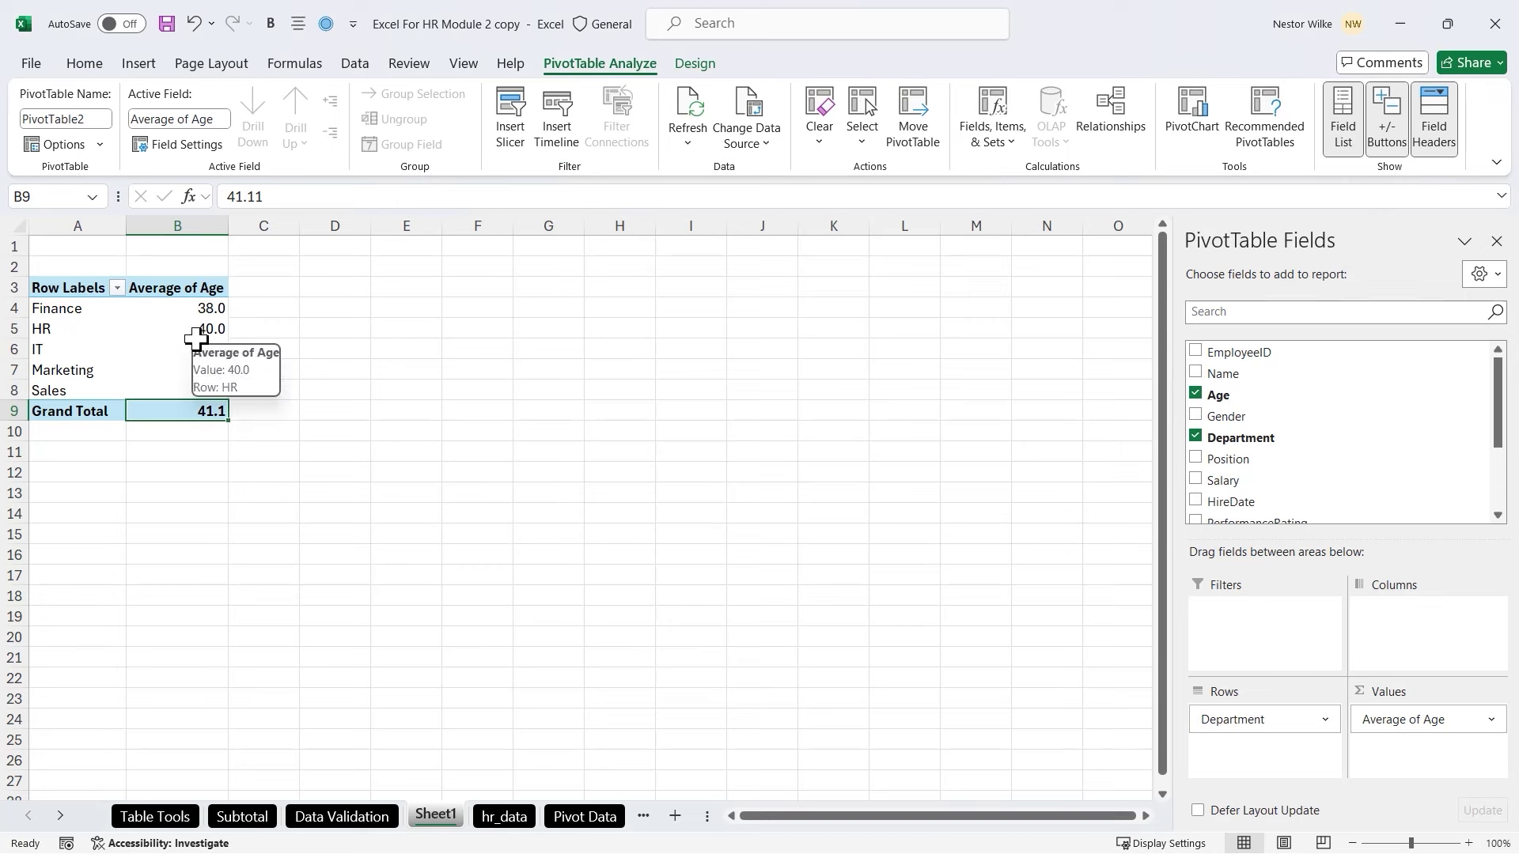
click(1468, 843)
click(1469, 843)
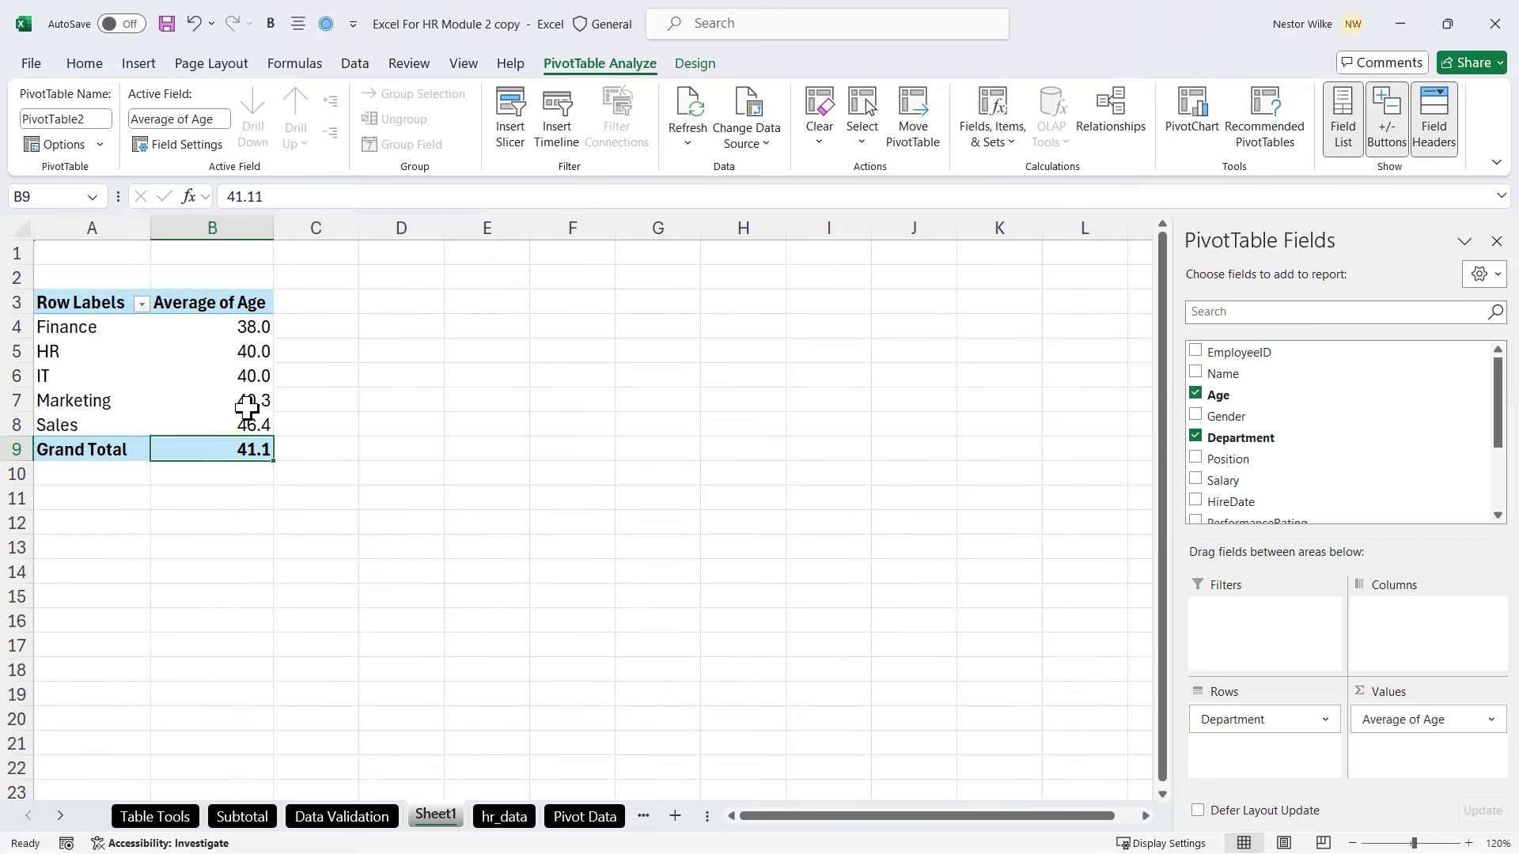
mouse_move(234, 332)
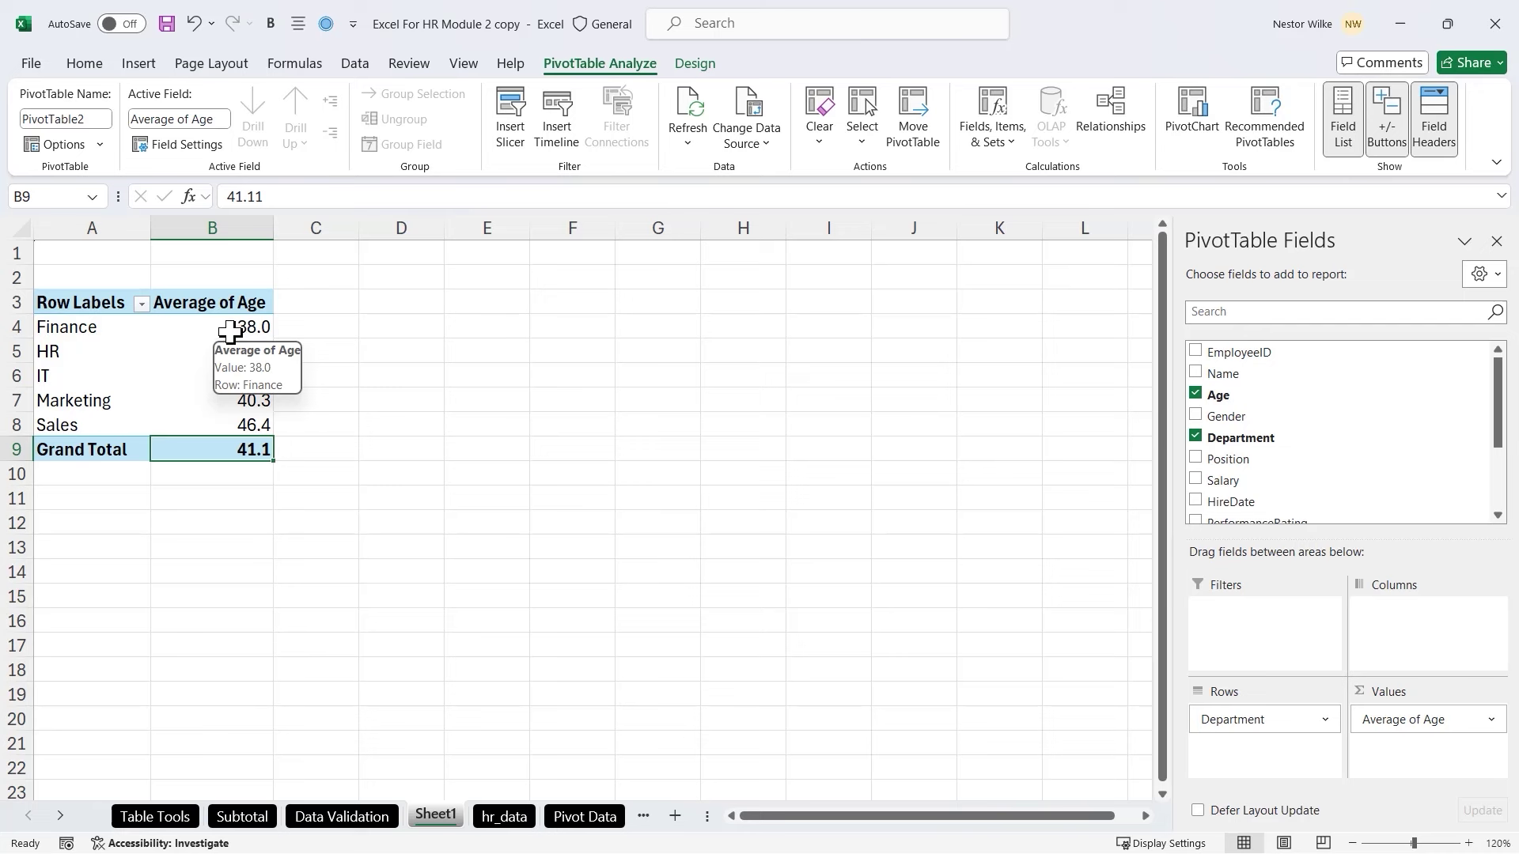
mouse_move(233, 420)
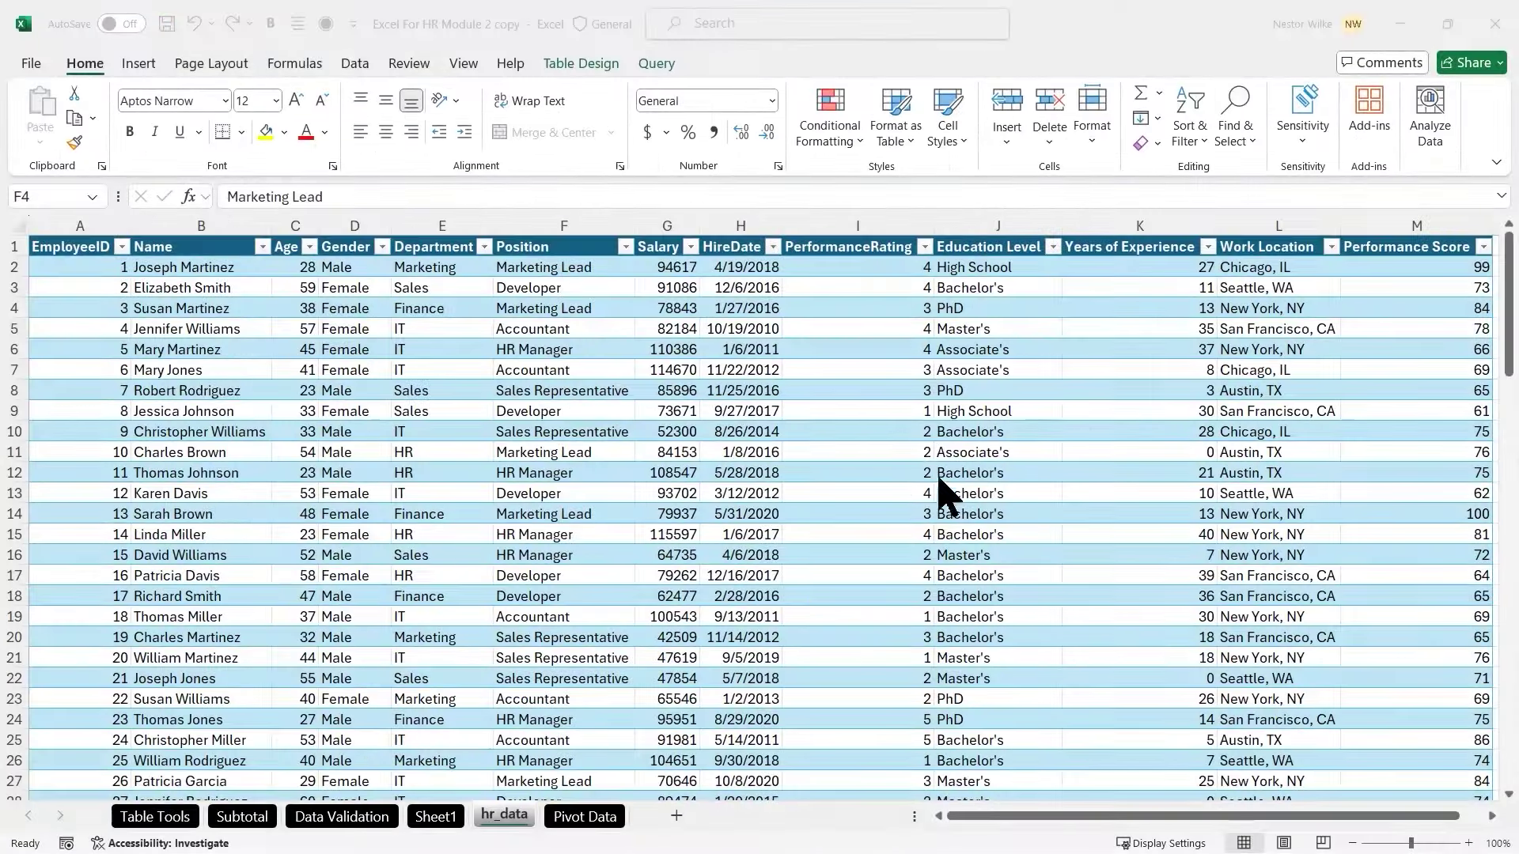
Create a blank PivotTable from the hr_data table on a new worksheet
click(589, 311)
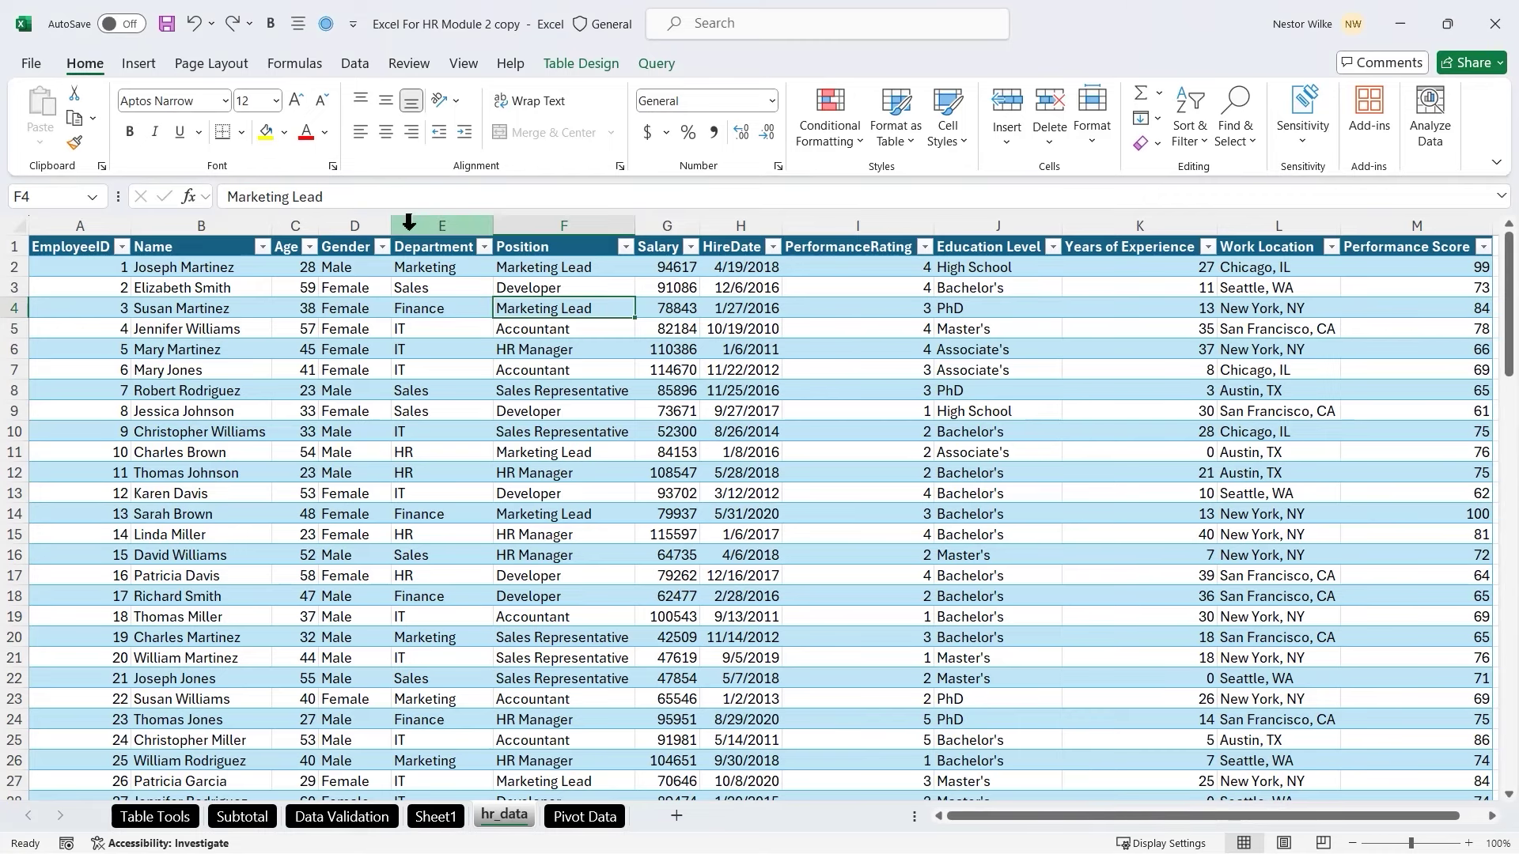
click(139, 64)
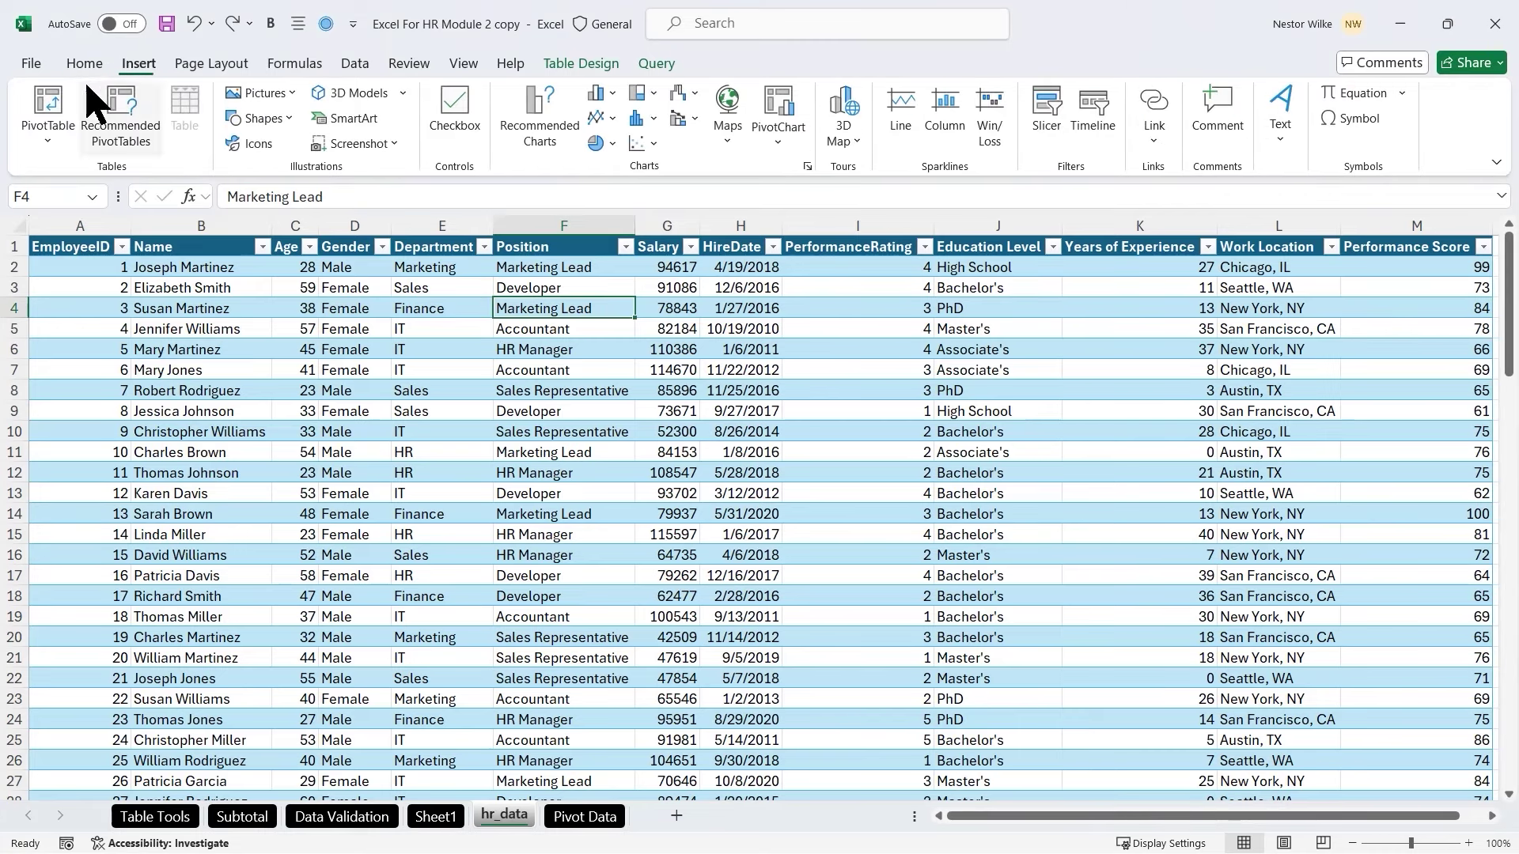
click(49, 106)
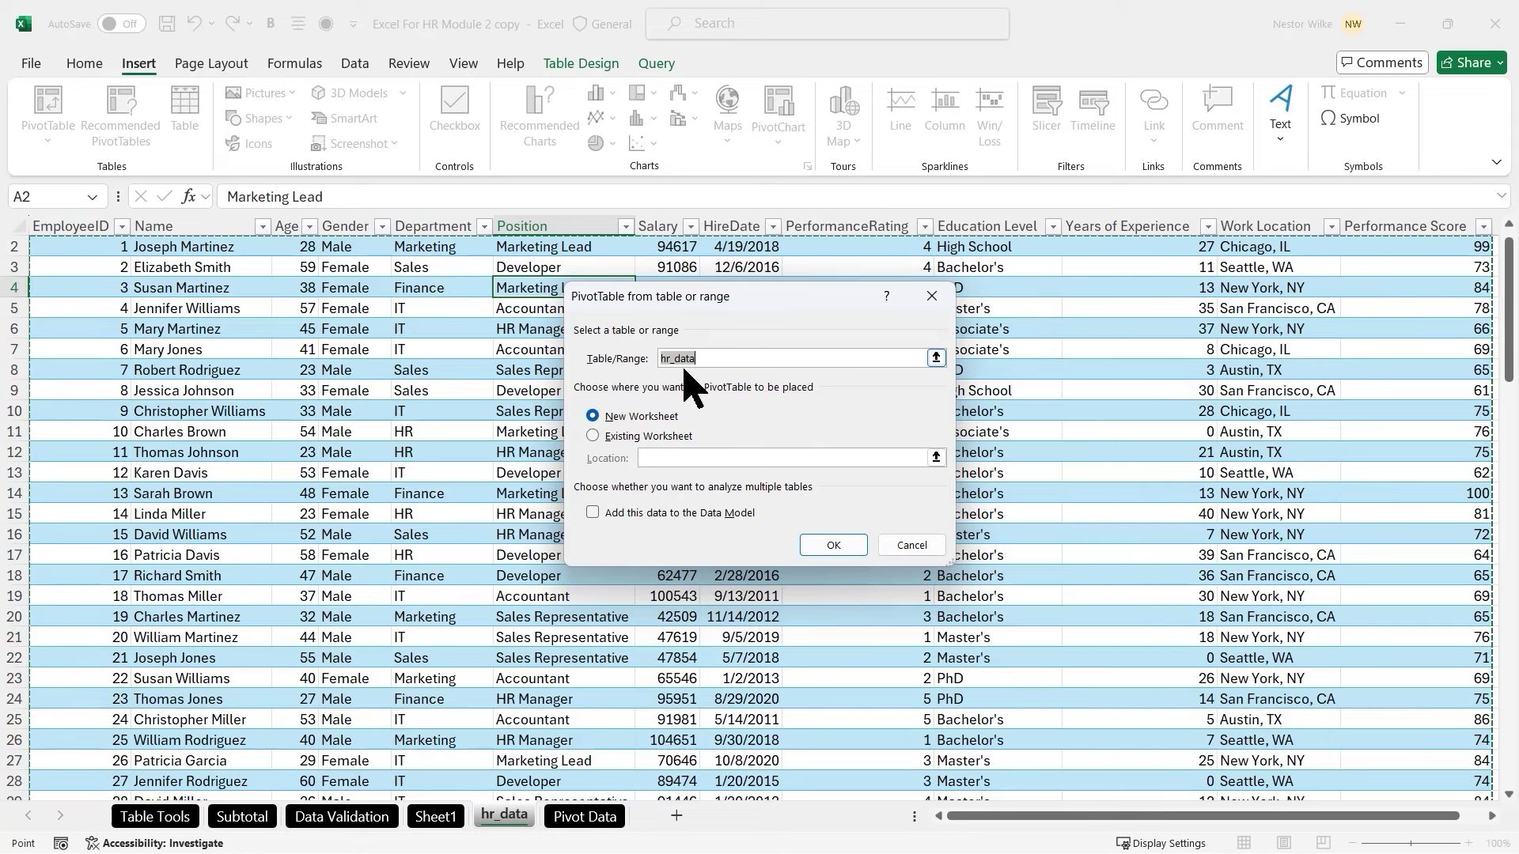
click(835, 545)
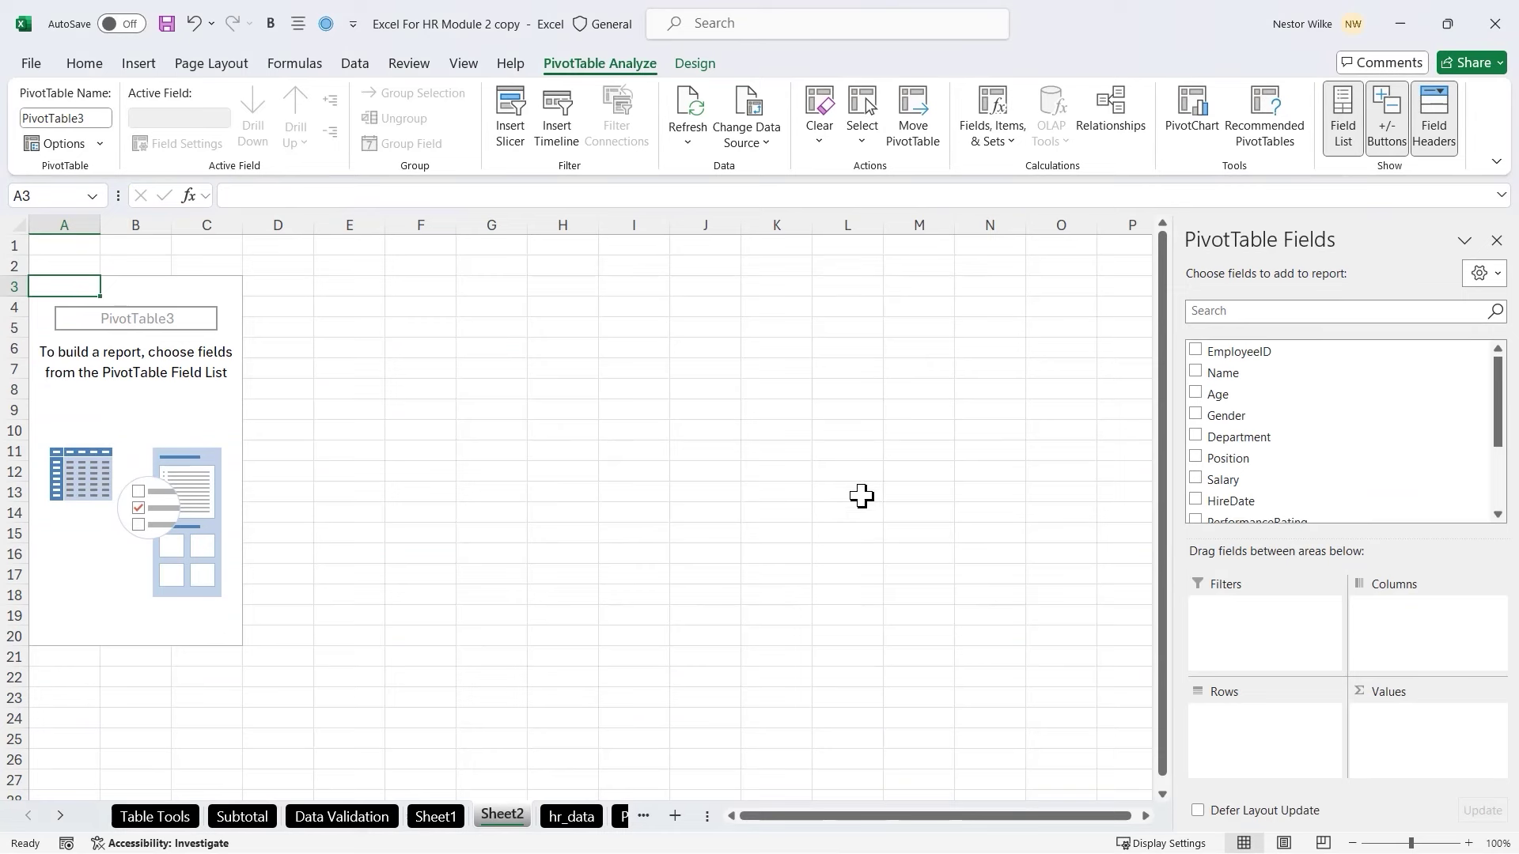
mouse_move(16, 269)
mouse_down()
mouse_move(168, 451)
mouse_move(257, 654)
mouse_up()
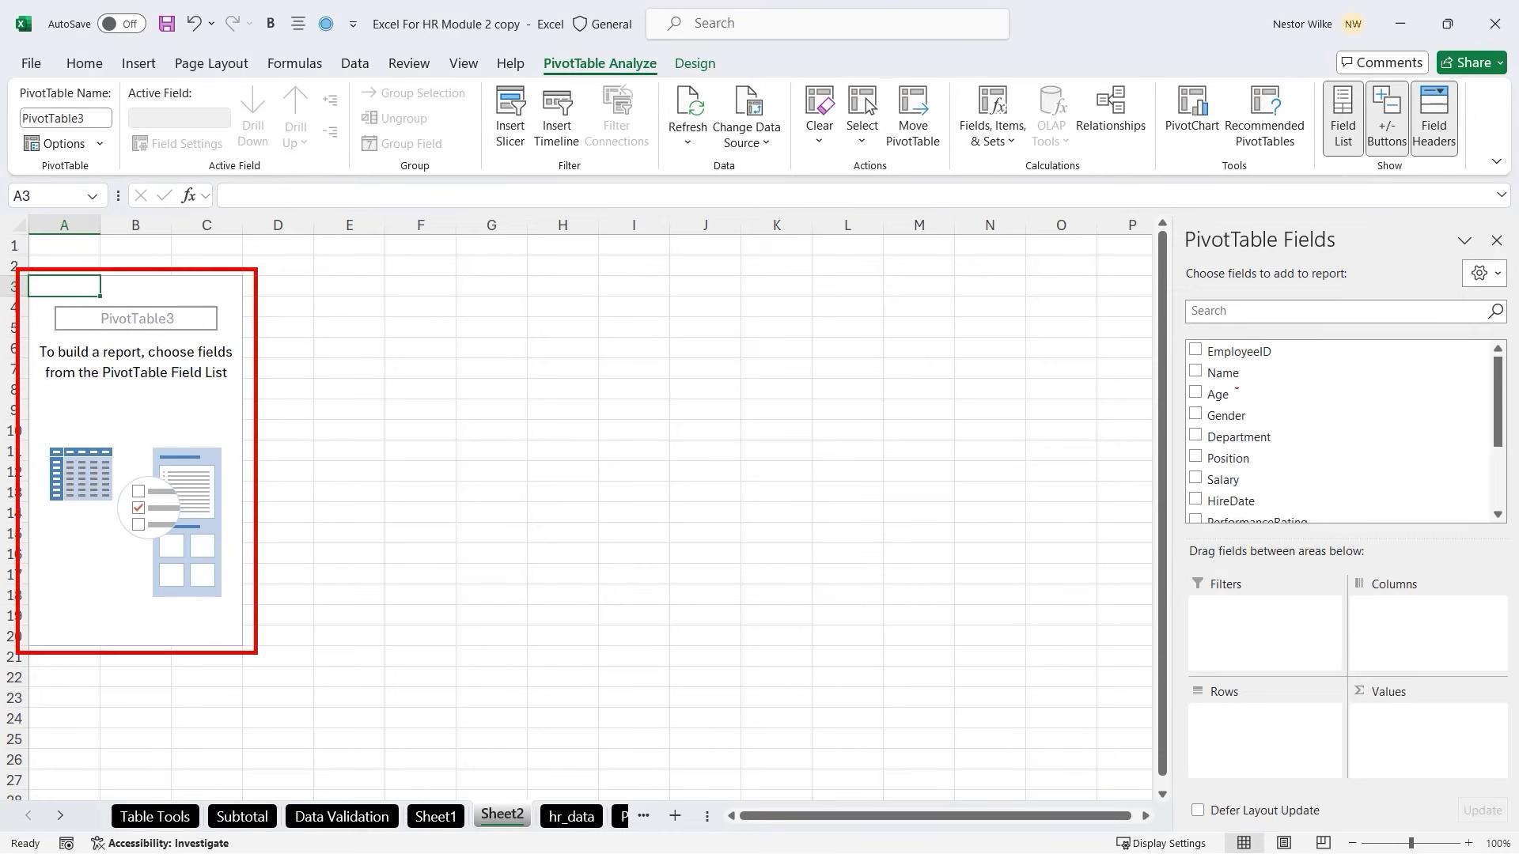
mouse_move(1176, 236)
mouse_down()
mouse_move(1398, 655)
mouse_move(1509, 780)
mouse_up()
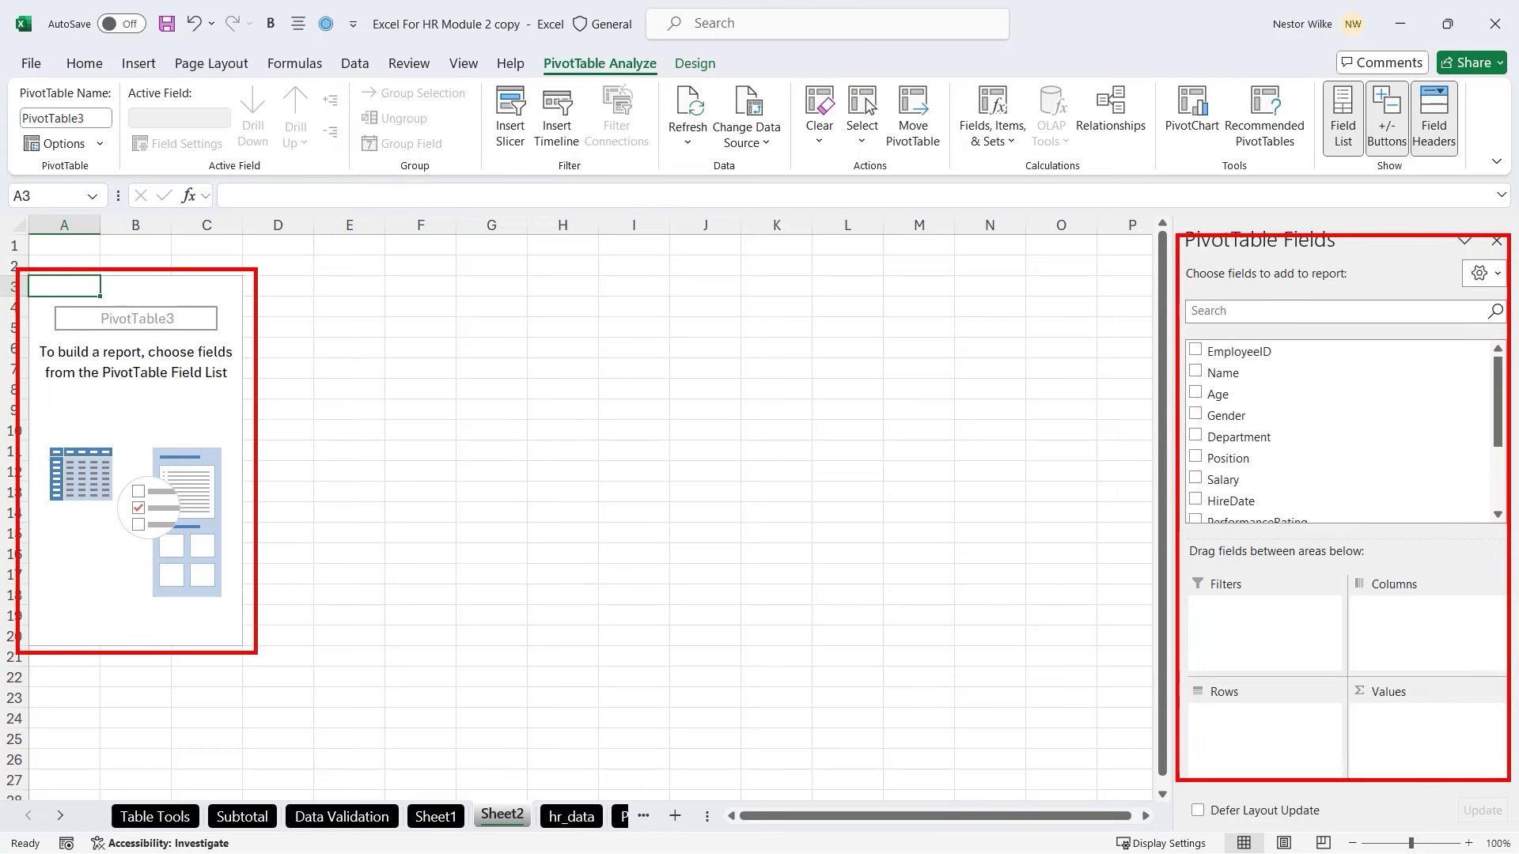
key(Escape)
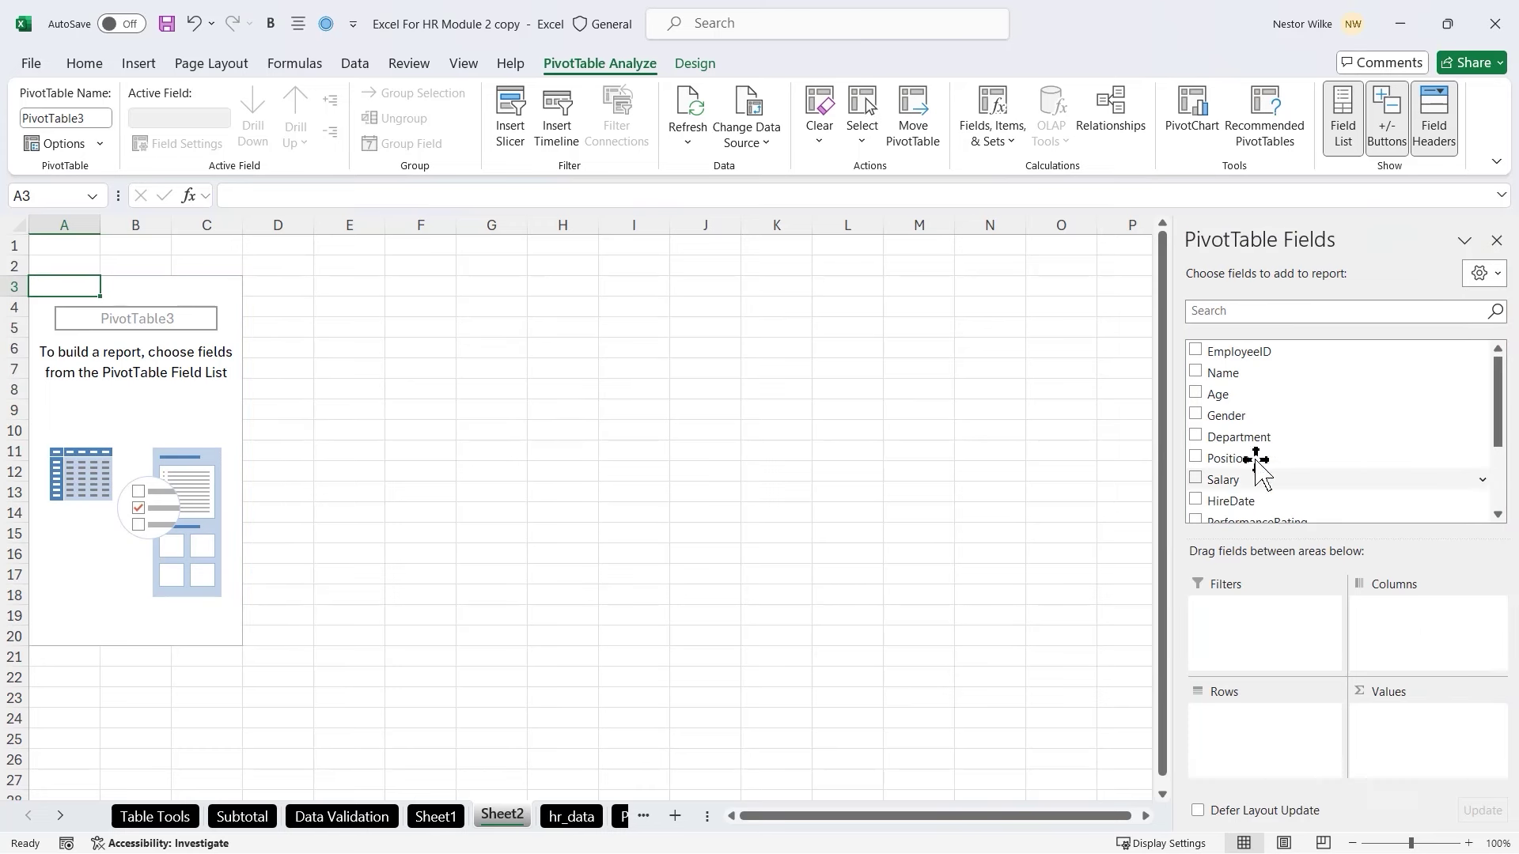
Add Salary to the PivotTable as a summed value and format it as Accounting with 2 decimal places and the $ symbol
drag(1503, 386, 1510, 455)
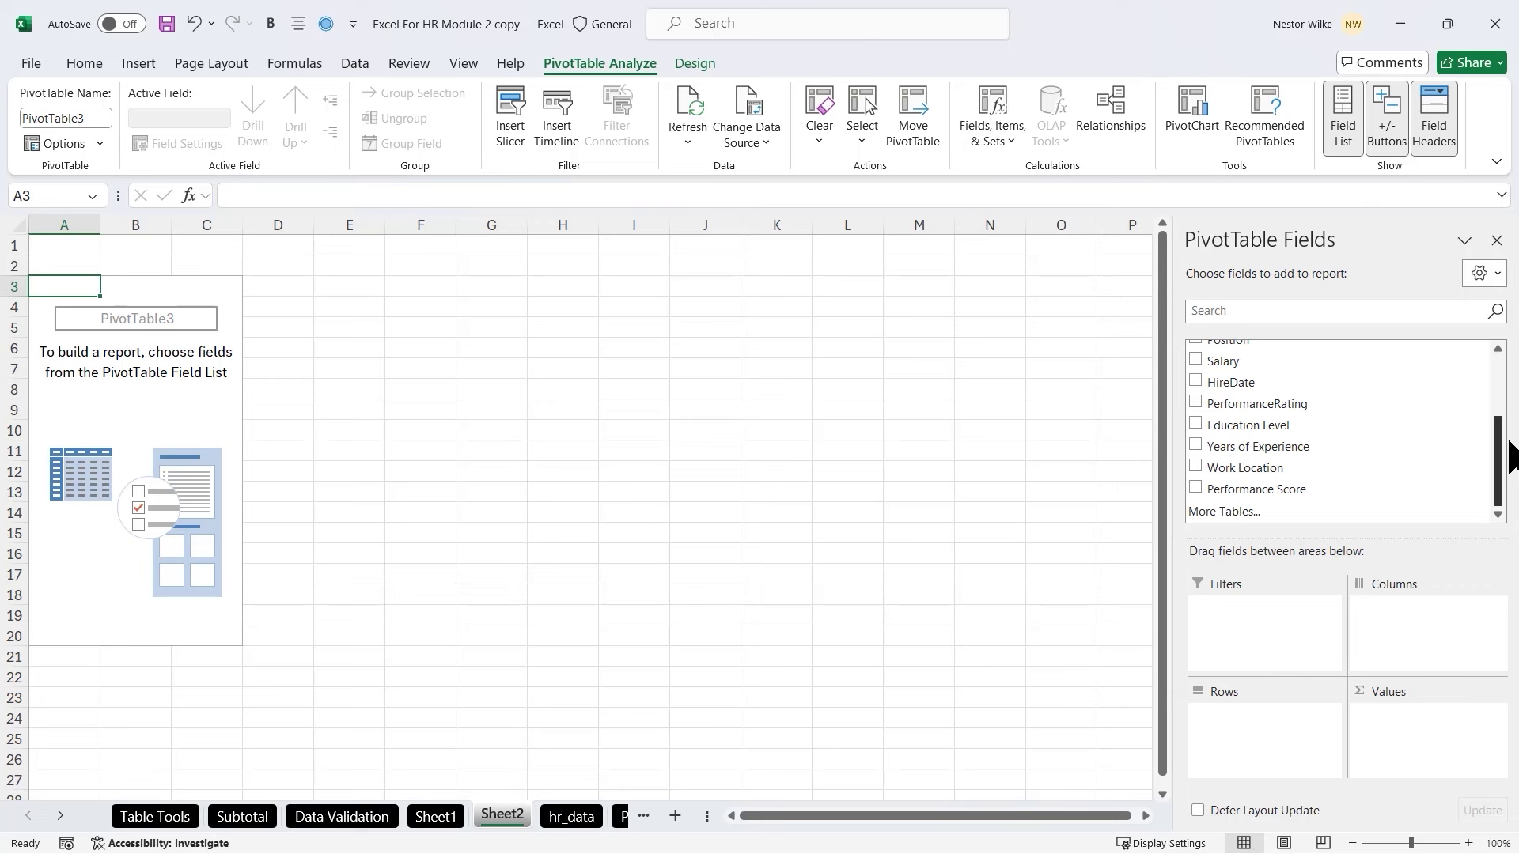
click(1197, 361)
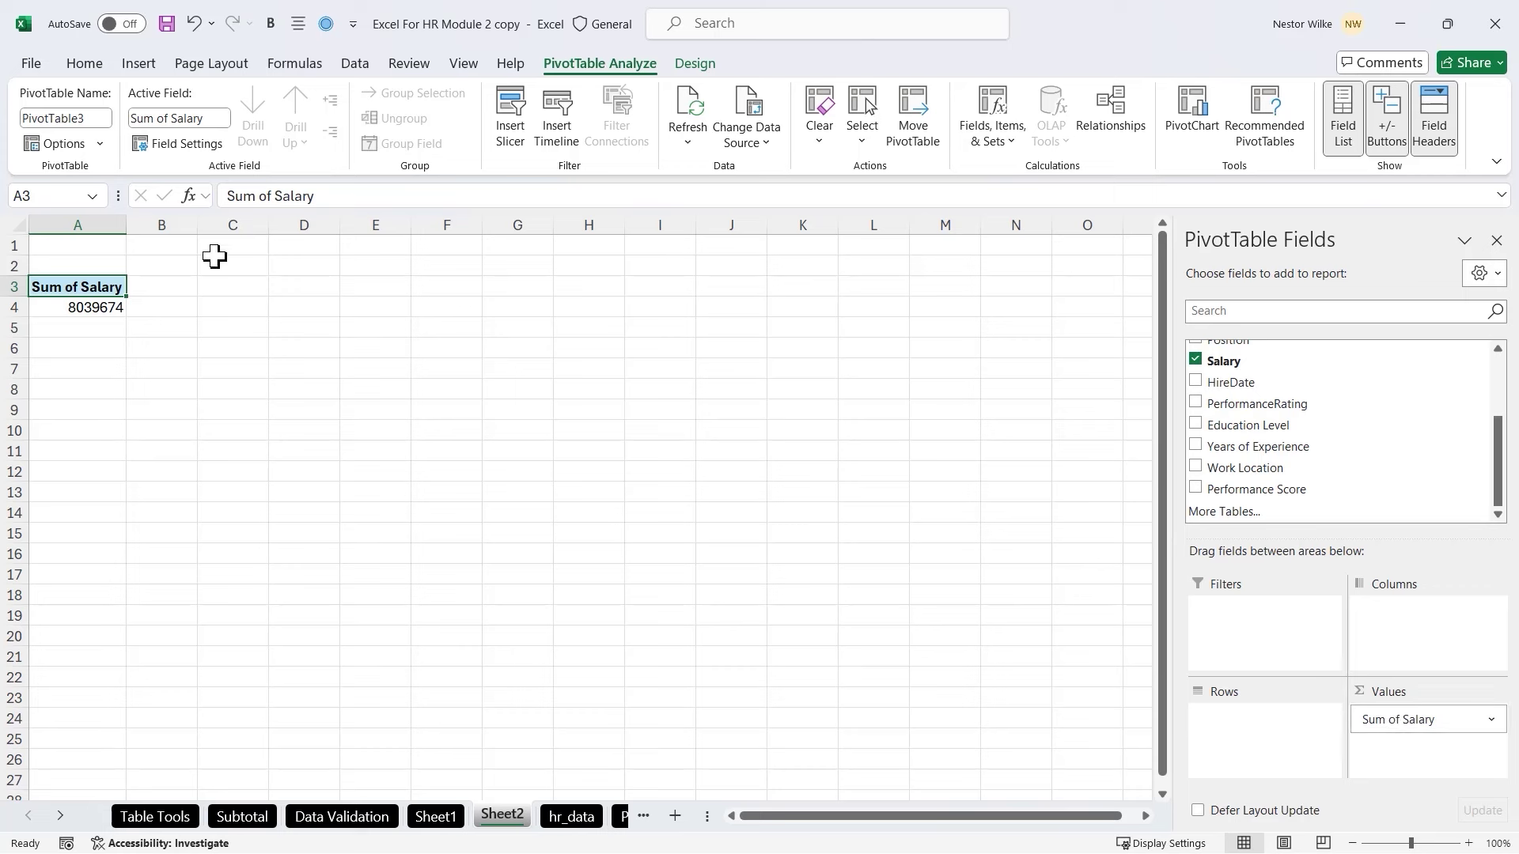
mouse_move(110, 314)
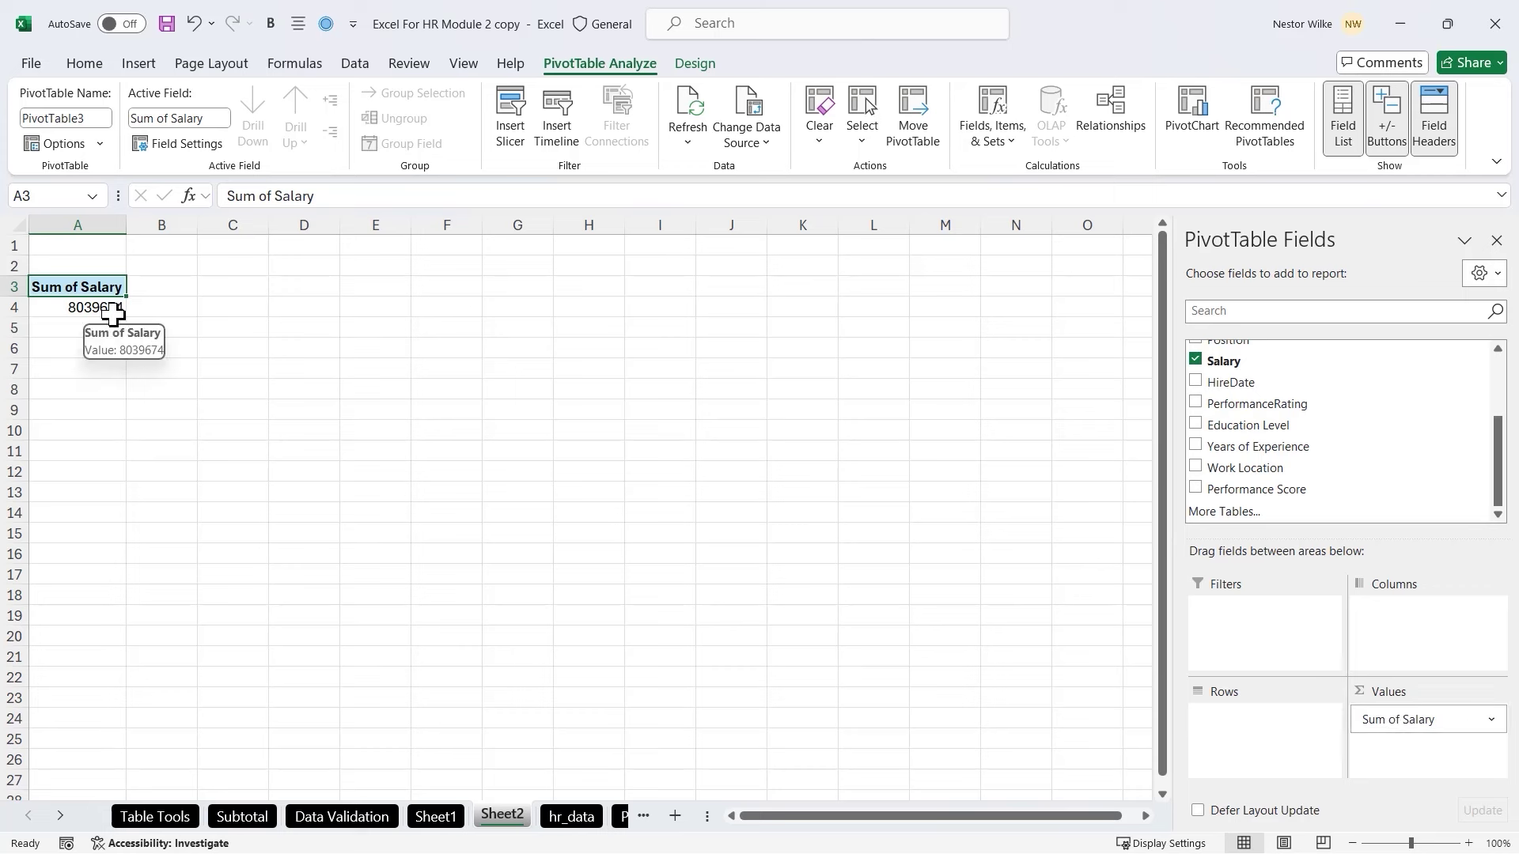
right_click(106, 310)
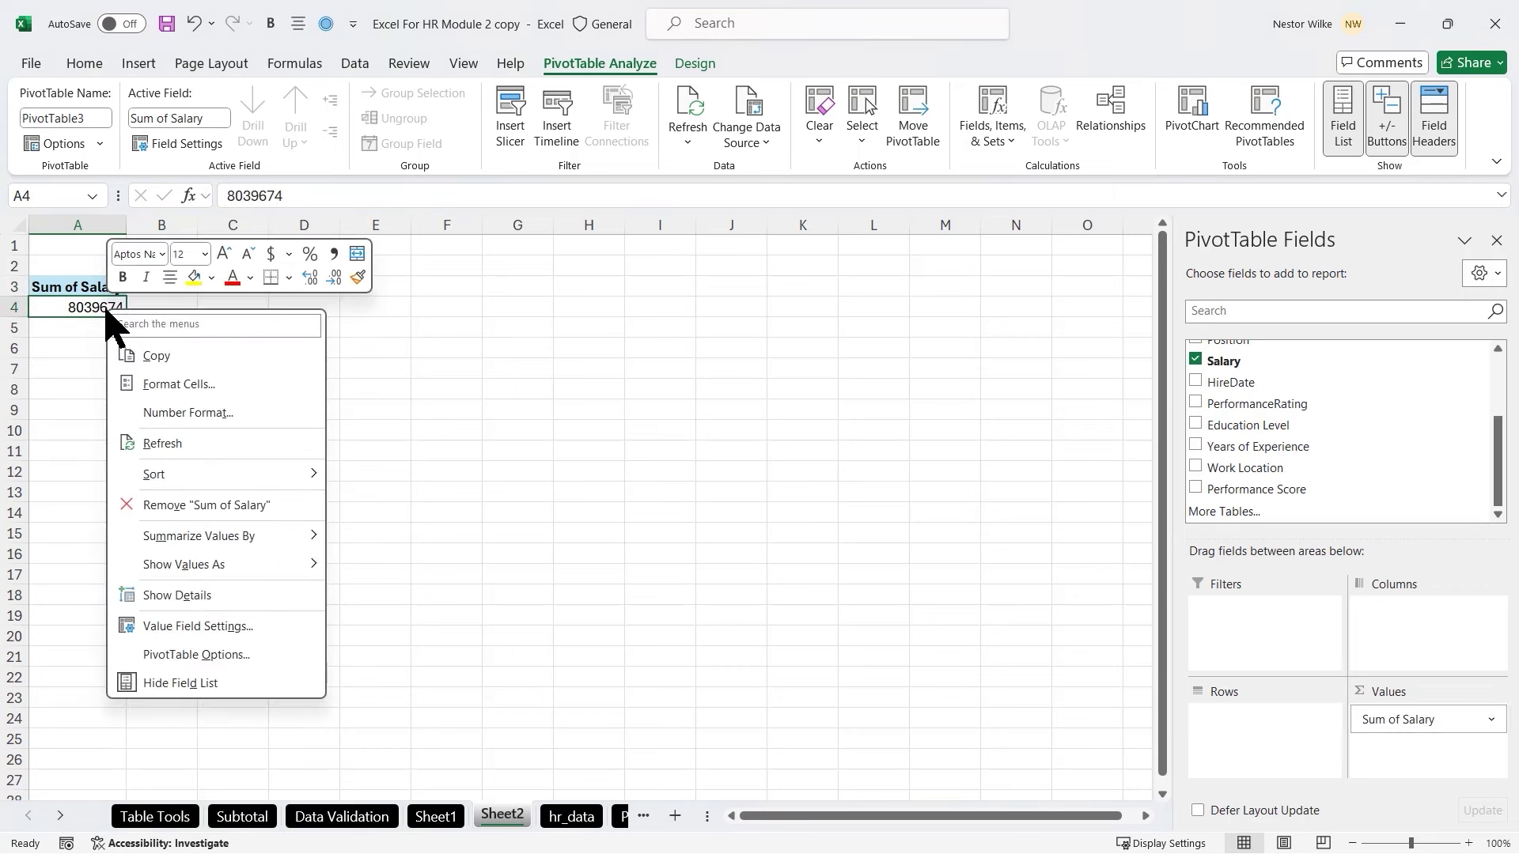
click(221, 631)
drag(216, 226, 702, 241)
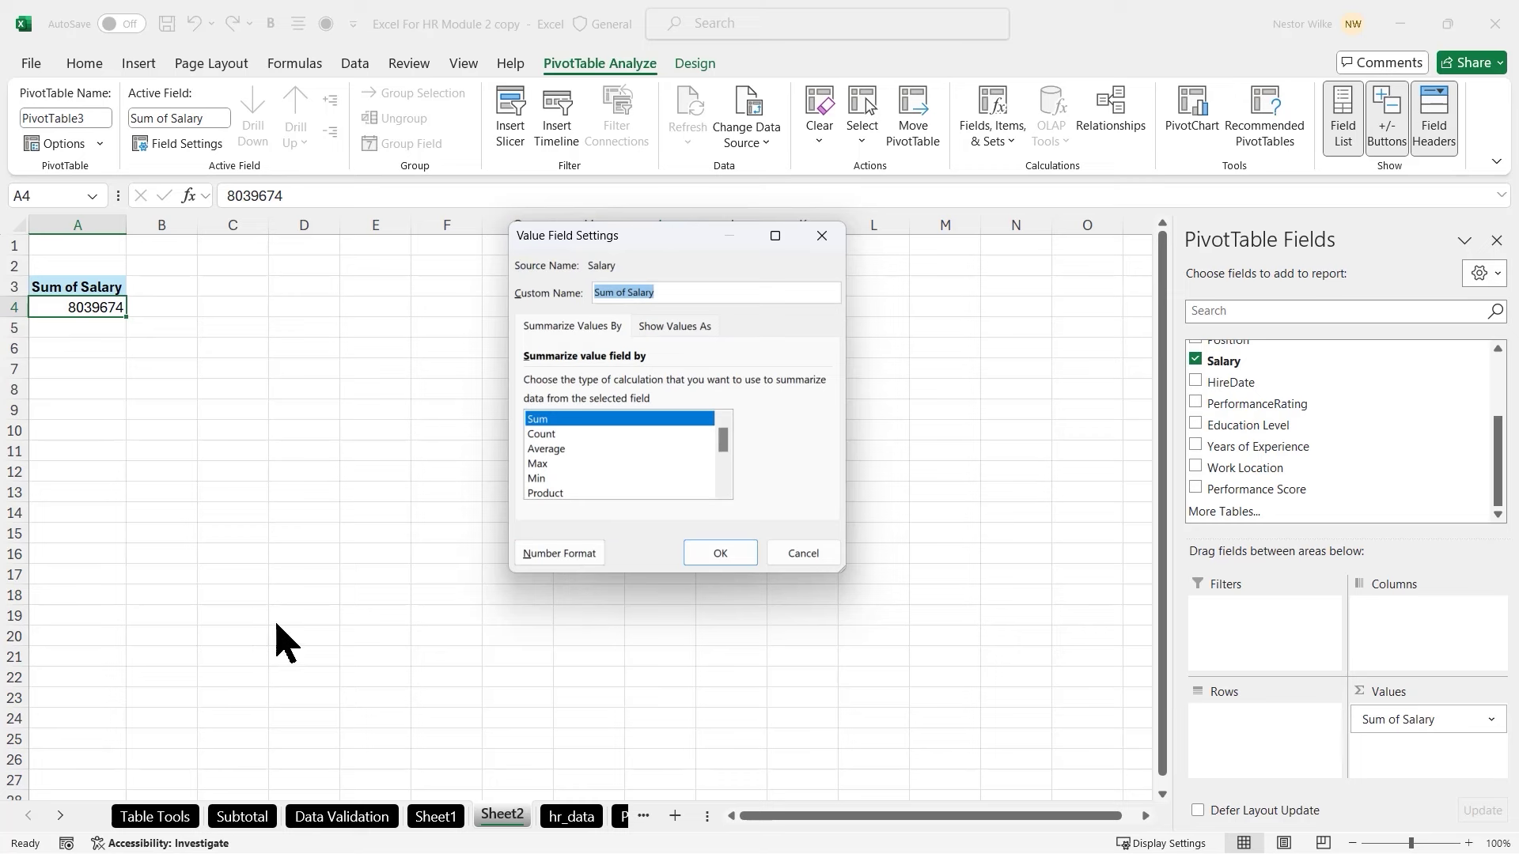
click(538, 559)
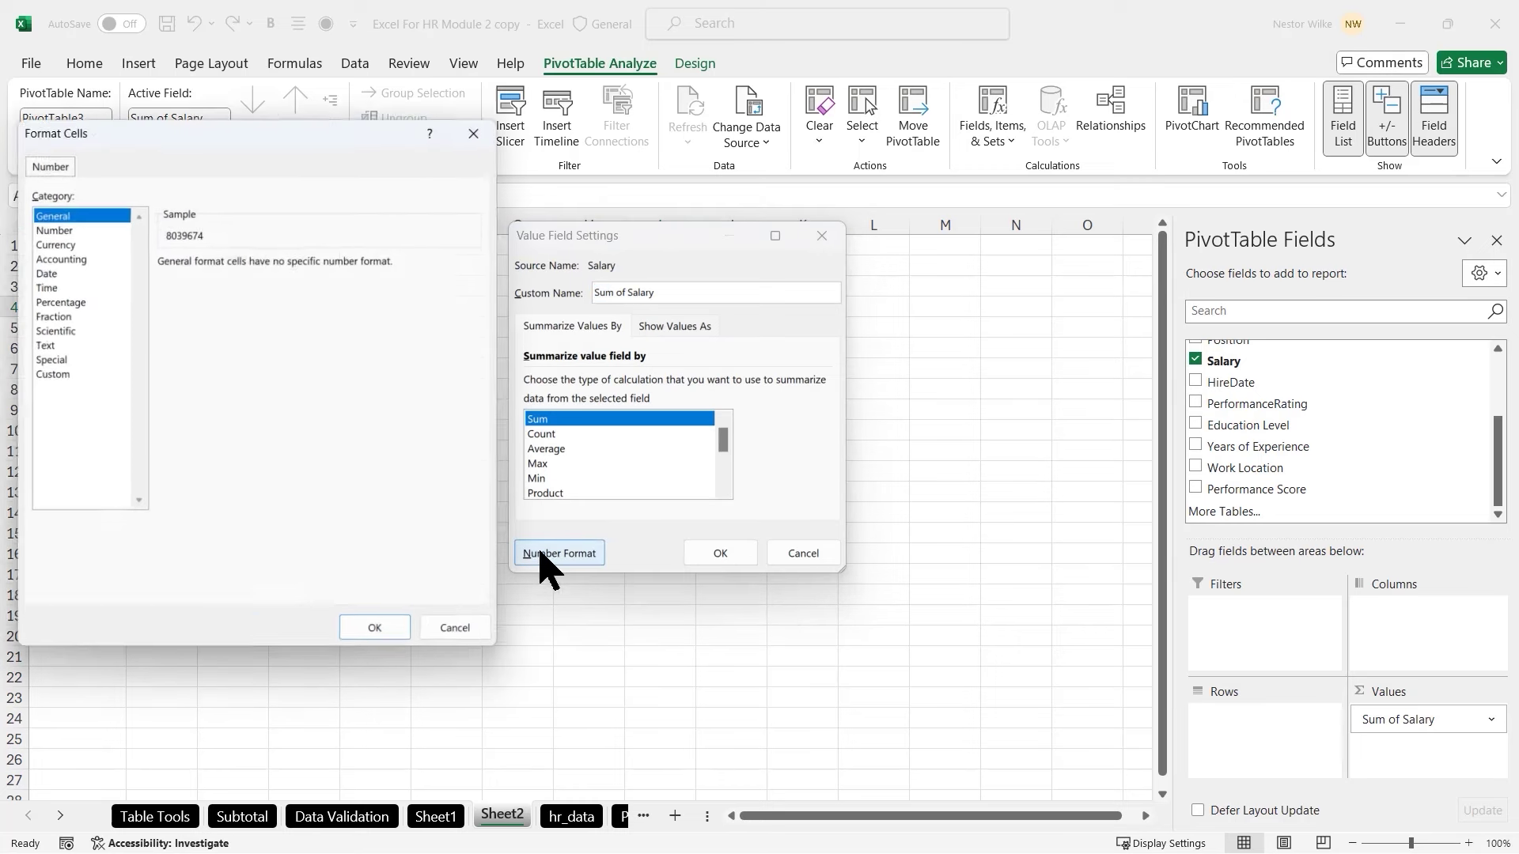
click(62, 252)
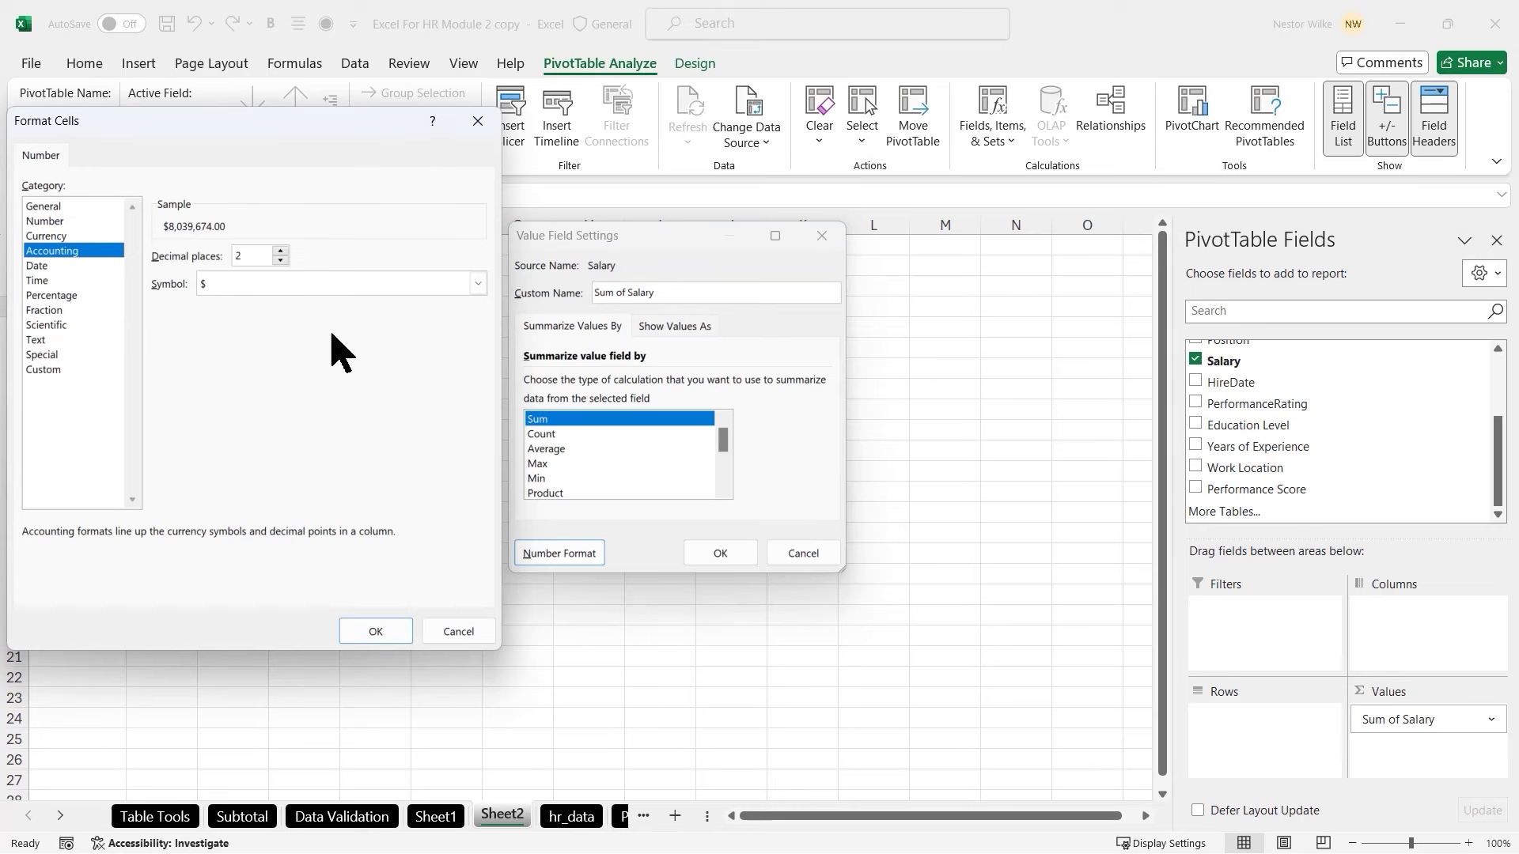
click(378, 633)
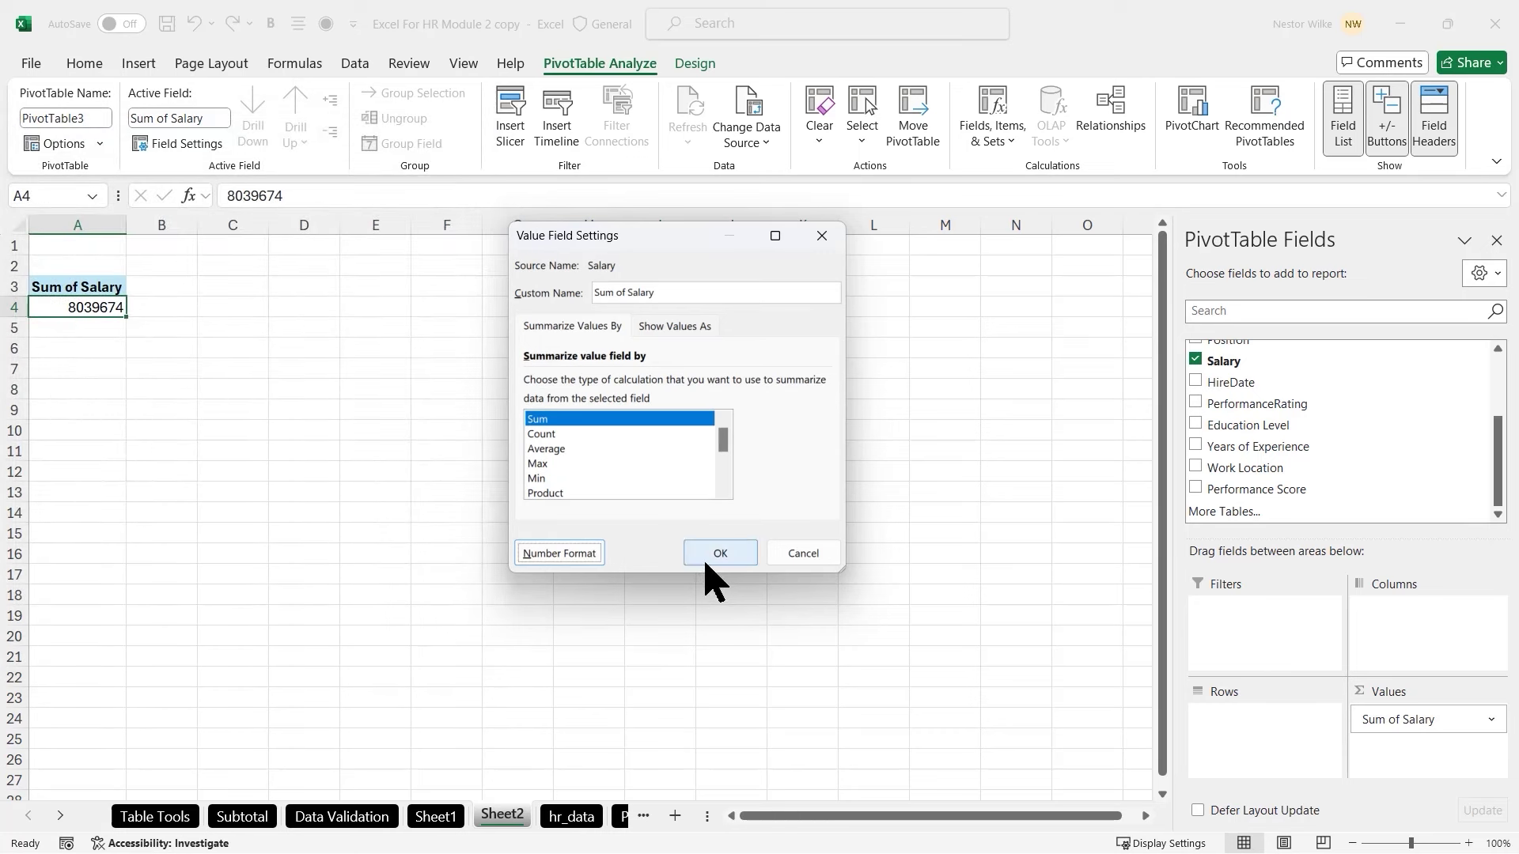
click(706, 564)
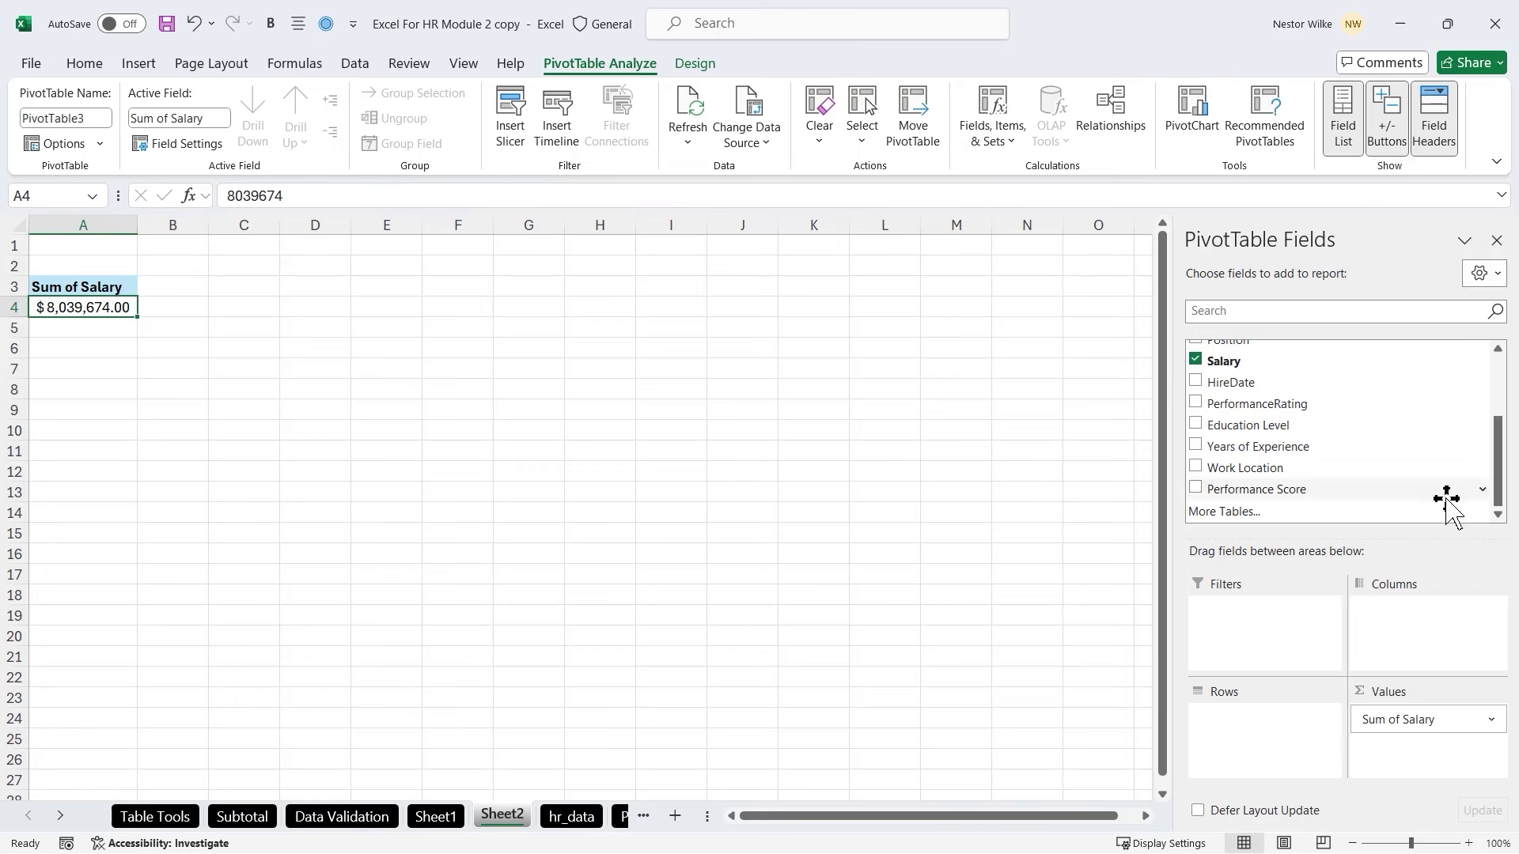
Break the salary total down by Department in the PivotTable rows and enlarge the sheet to 120%
drag(1507, 455, 1505, 388)
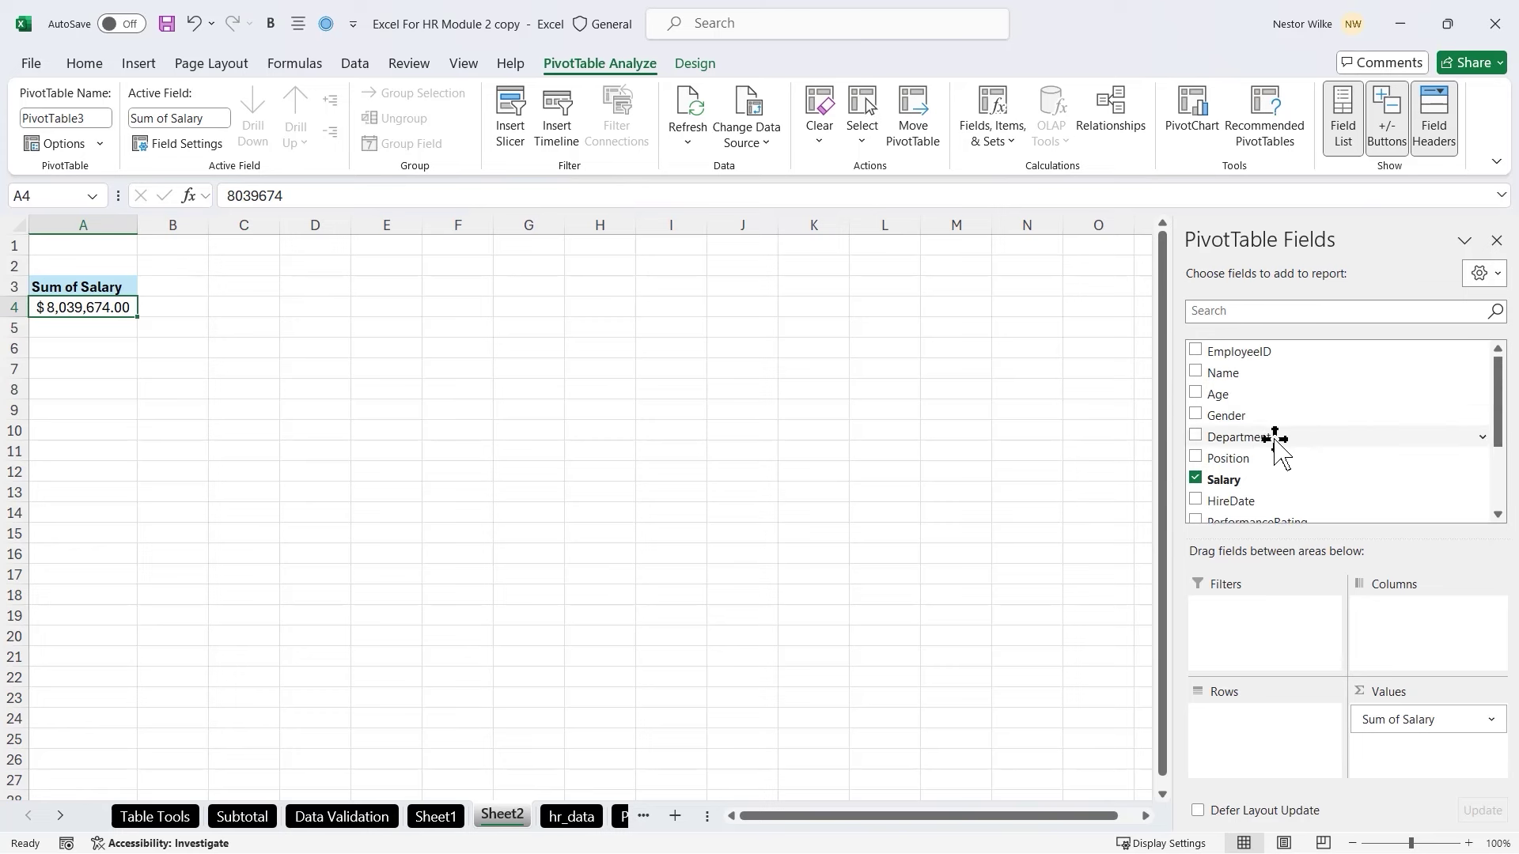
click(1195, 437)
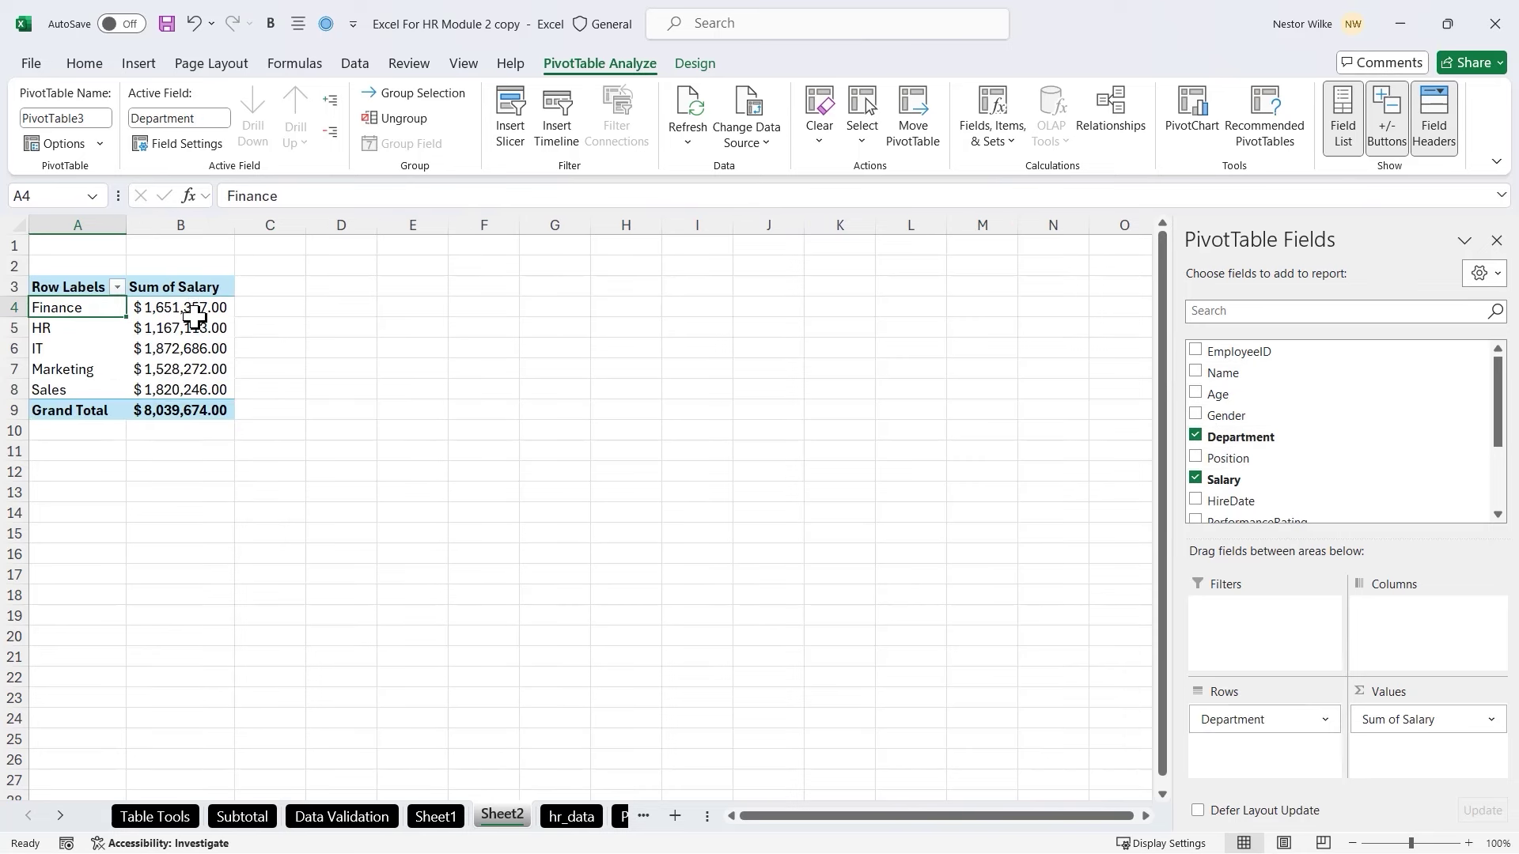
click(1468, 843)
click(1468, 844)
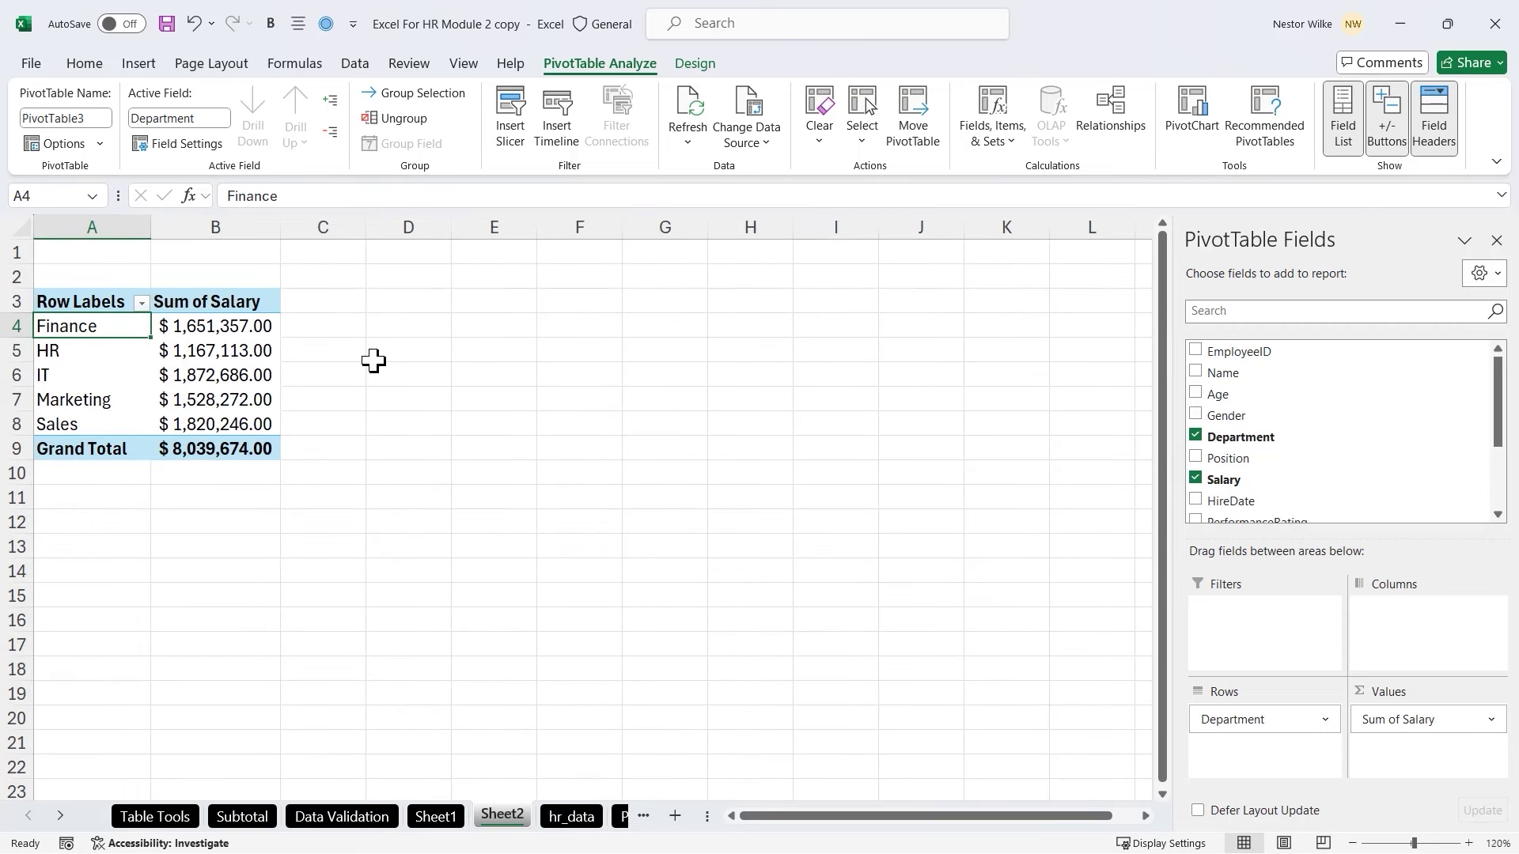
Sort the departments by Sum of Salary from largest to smallest and examine the salary totals
click(225, 354)
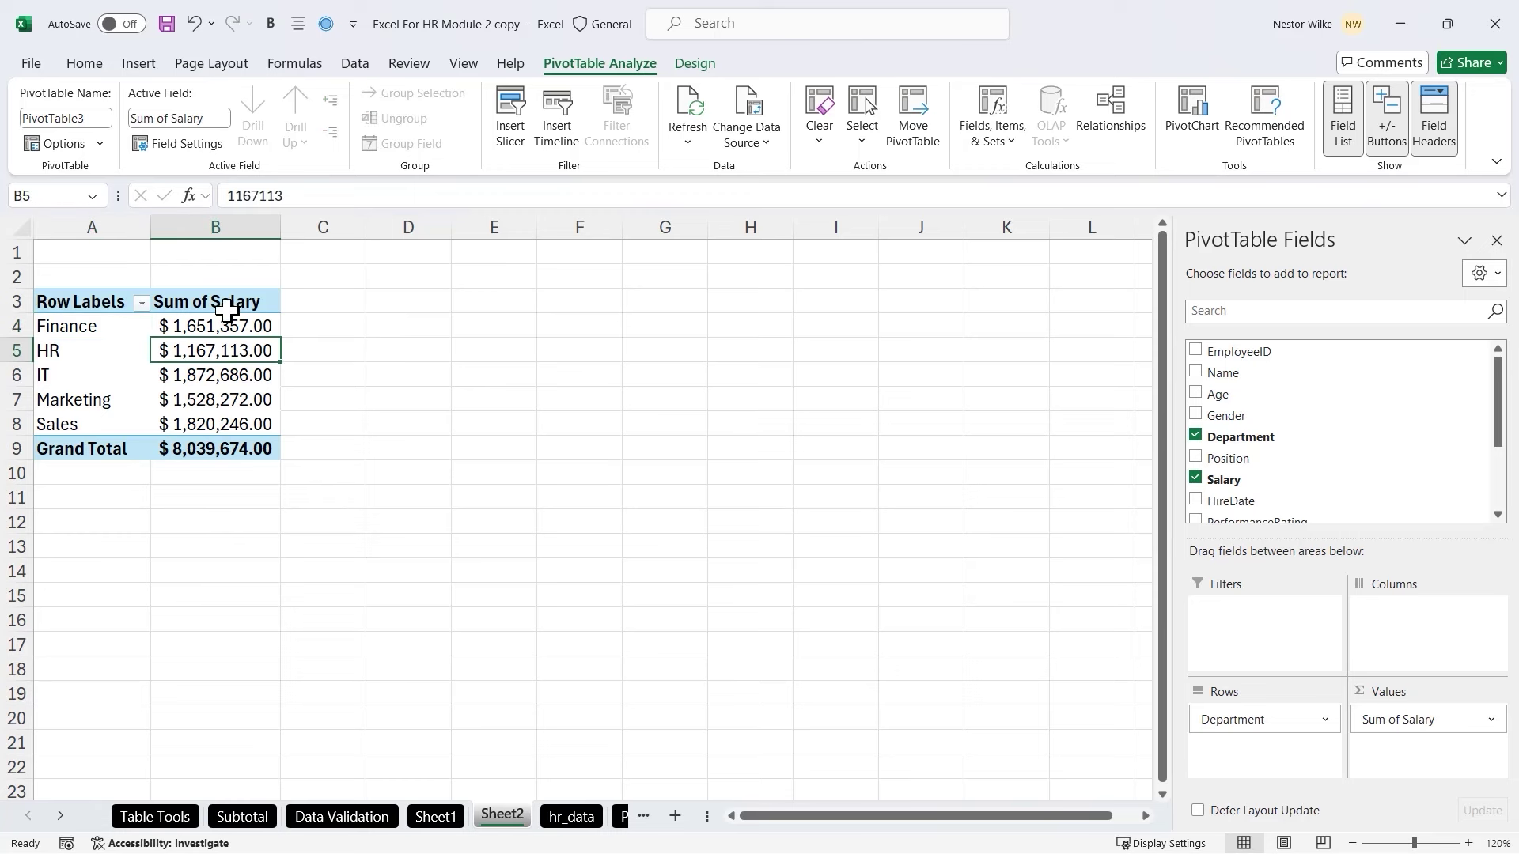
click(357, 65)
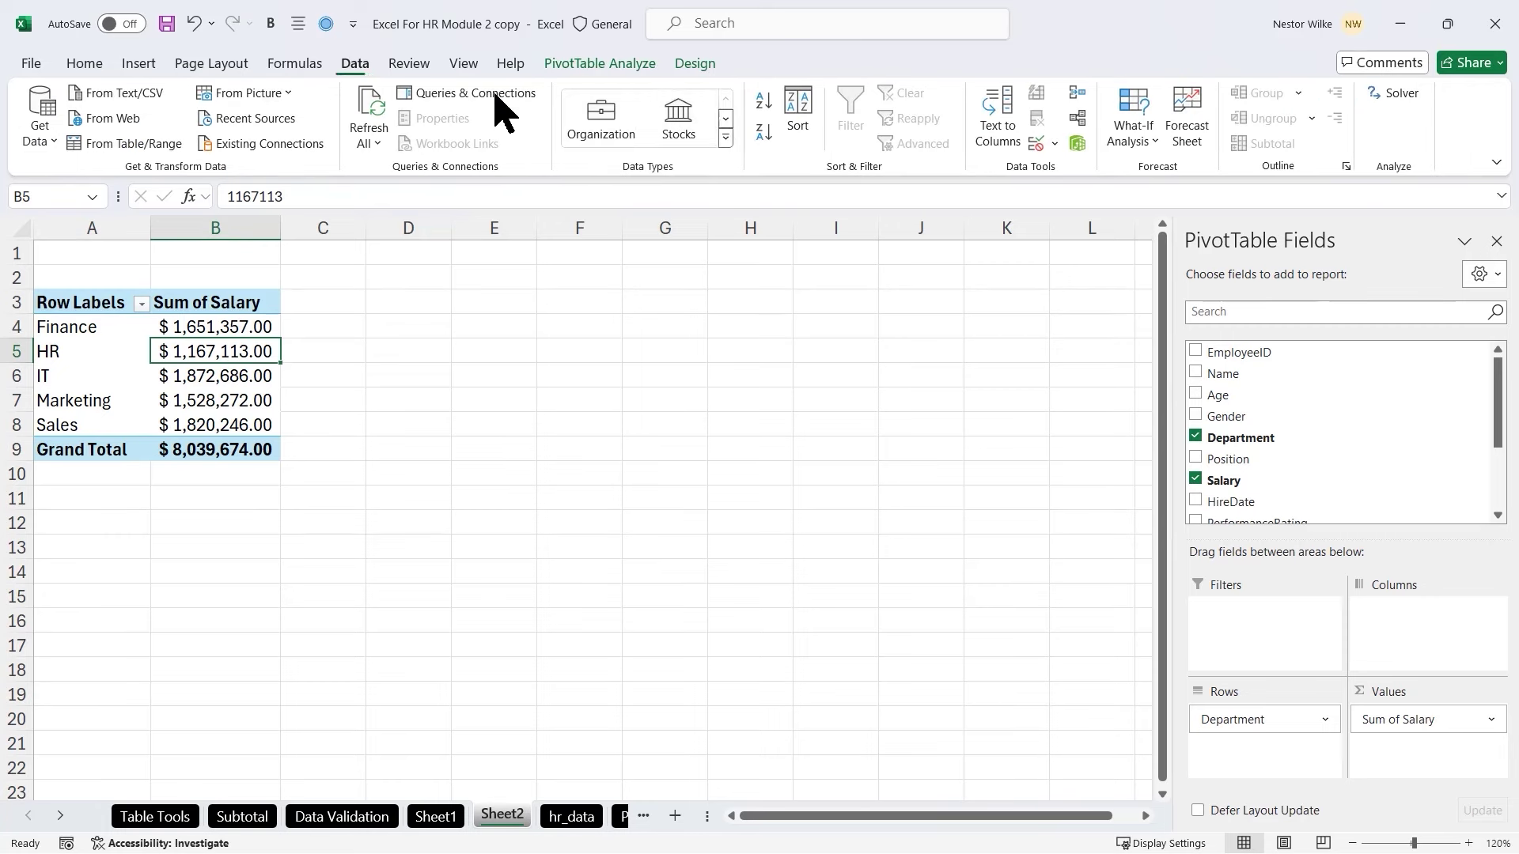
click(764, 132)
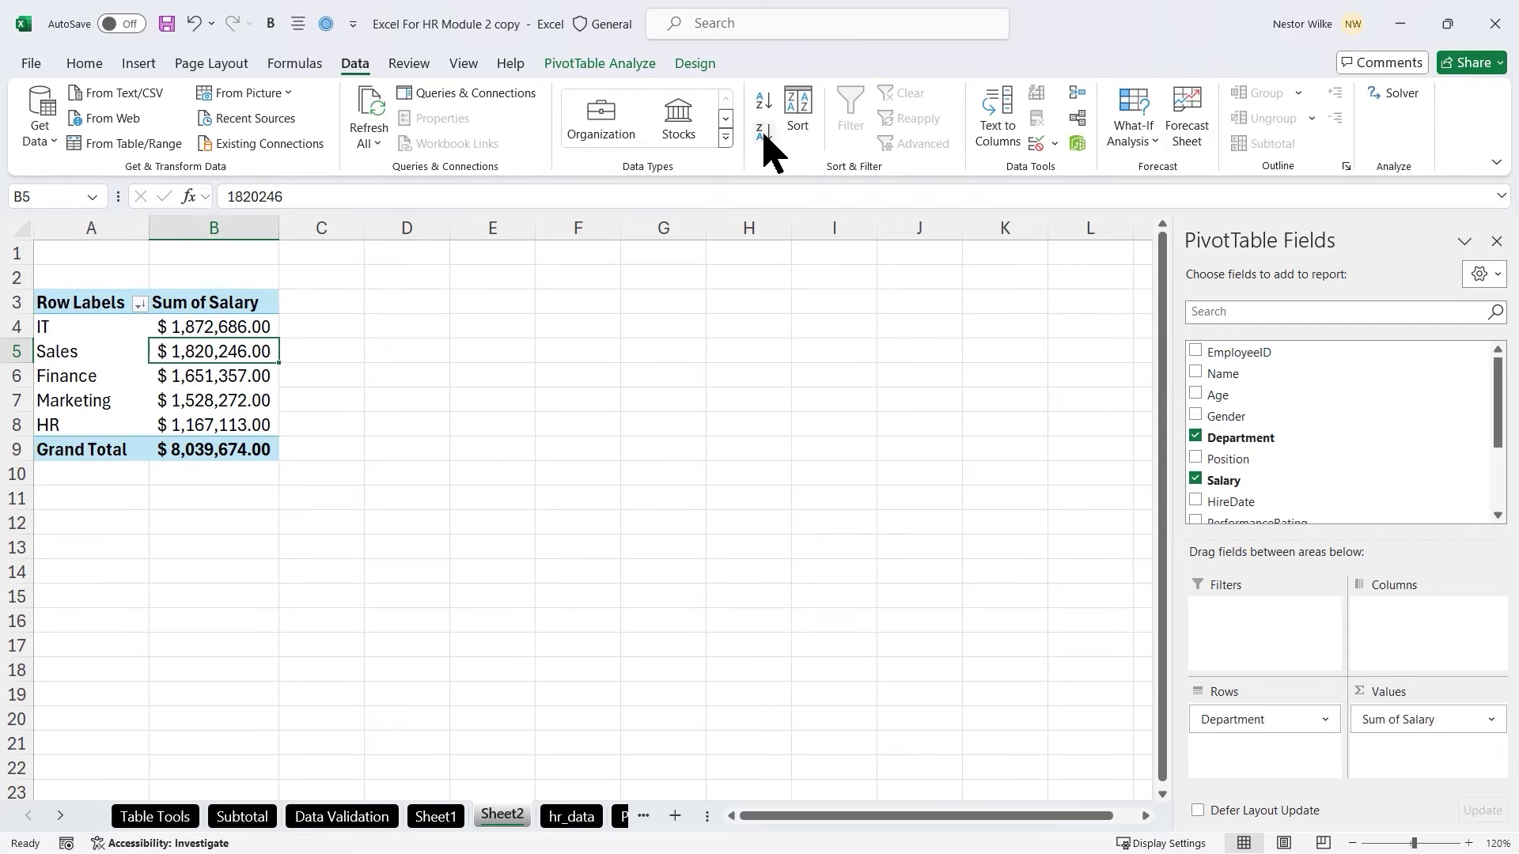
click(204, 329)
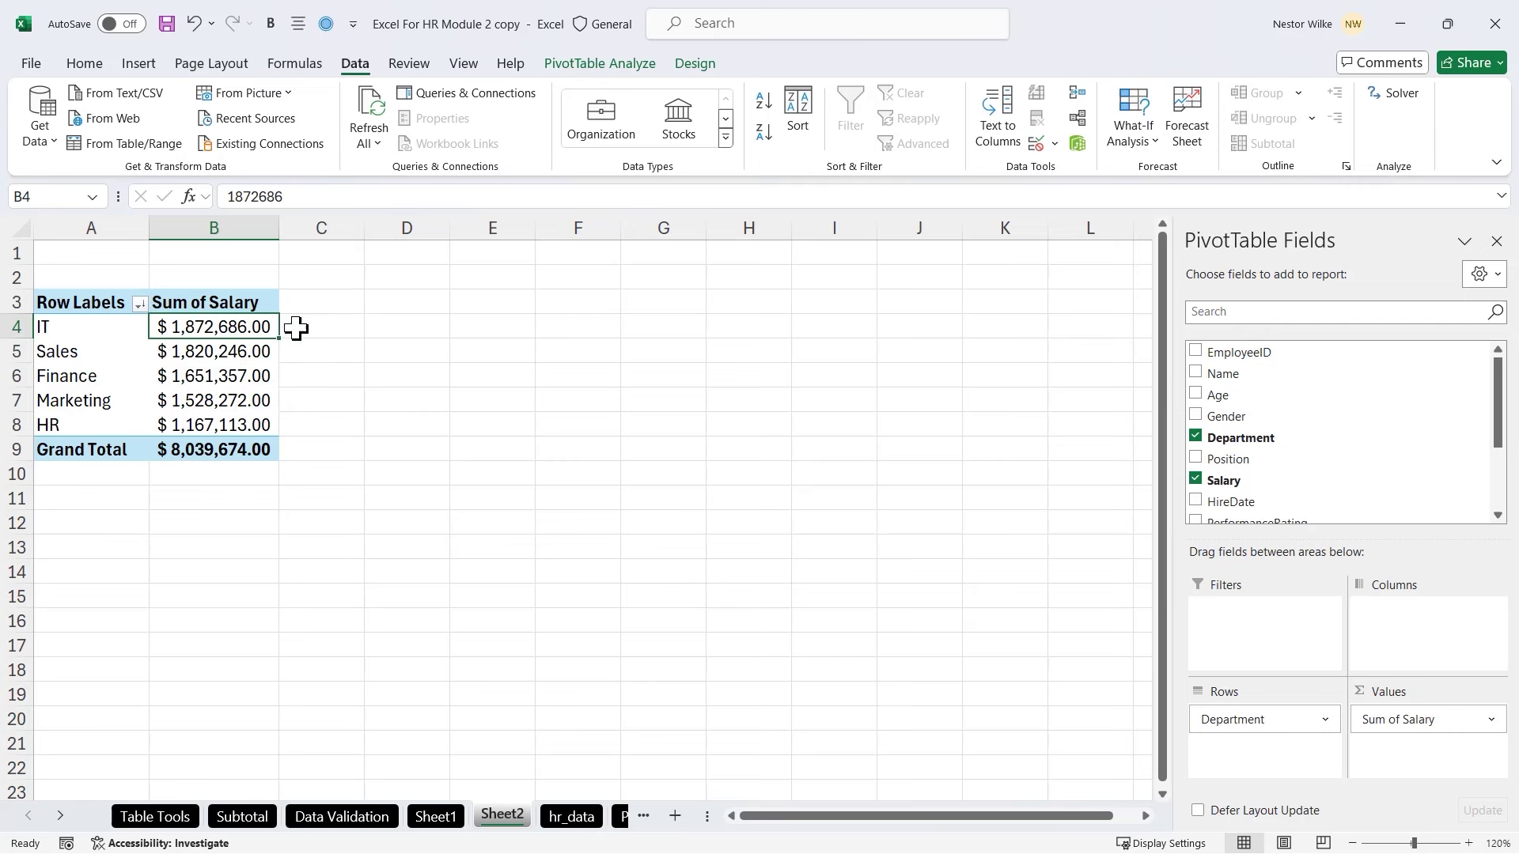
mouse_move(244, 317)
mouse_move(228, 358)
mouse_move(227, 450)
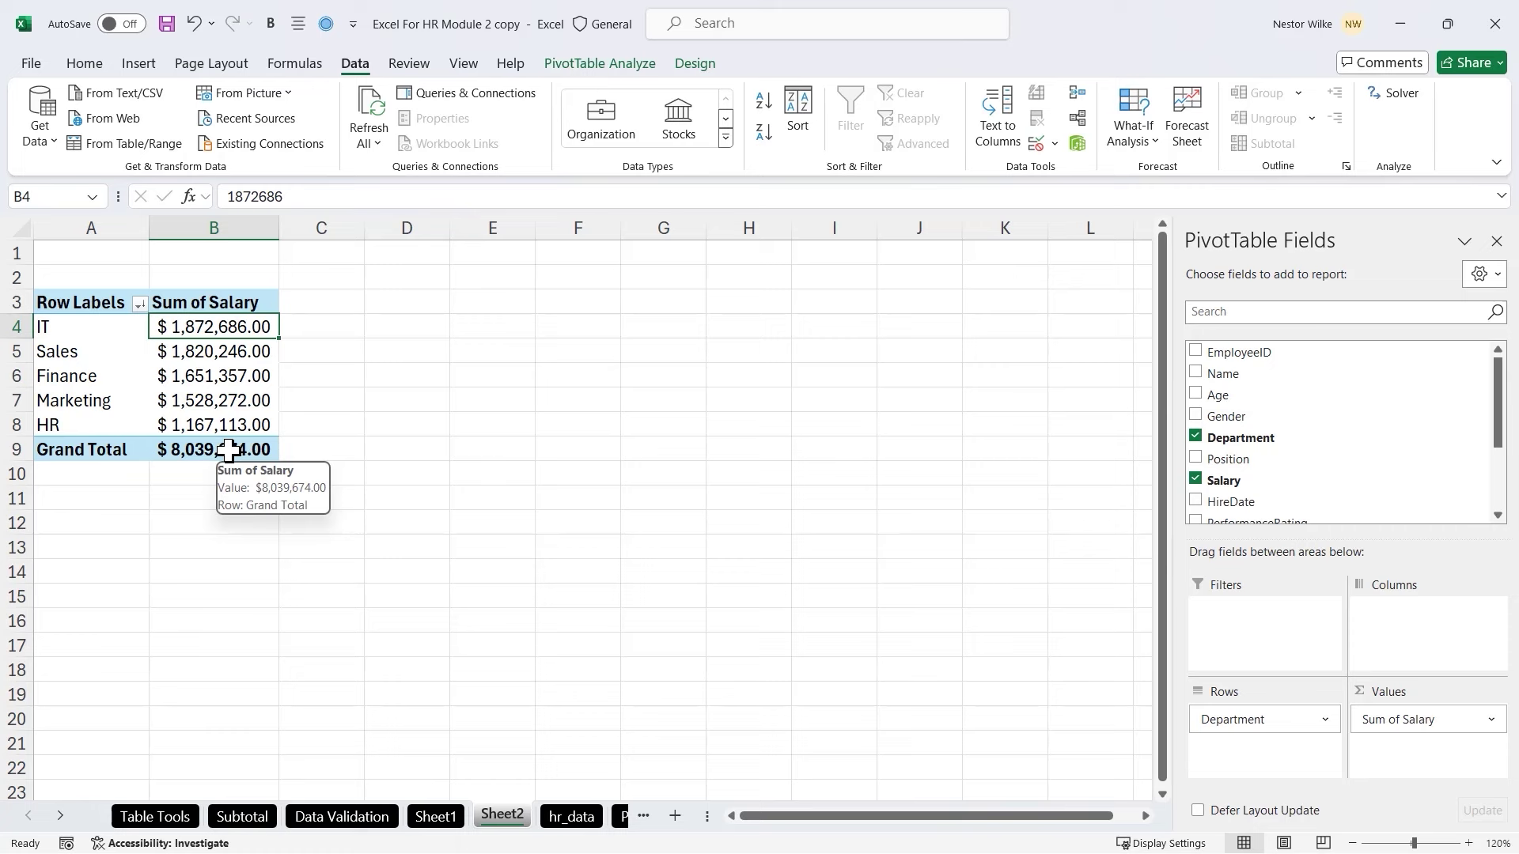
Show the Sum of Salary values as % of Grand Total
right_click(229, 453)
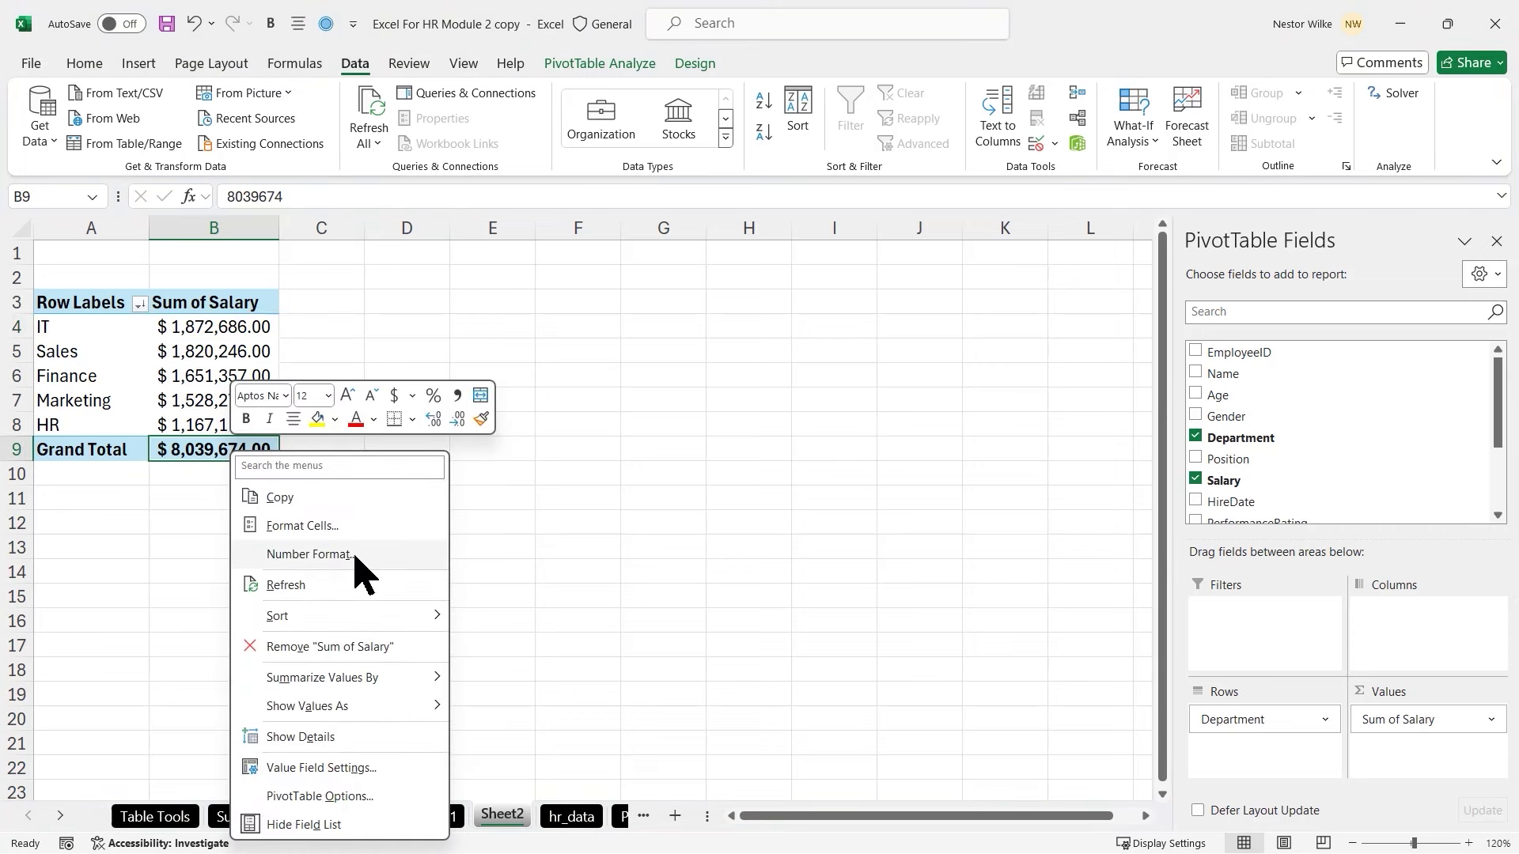
click(346, 771)
drag(251, 322, 588, 309)
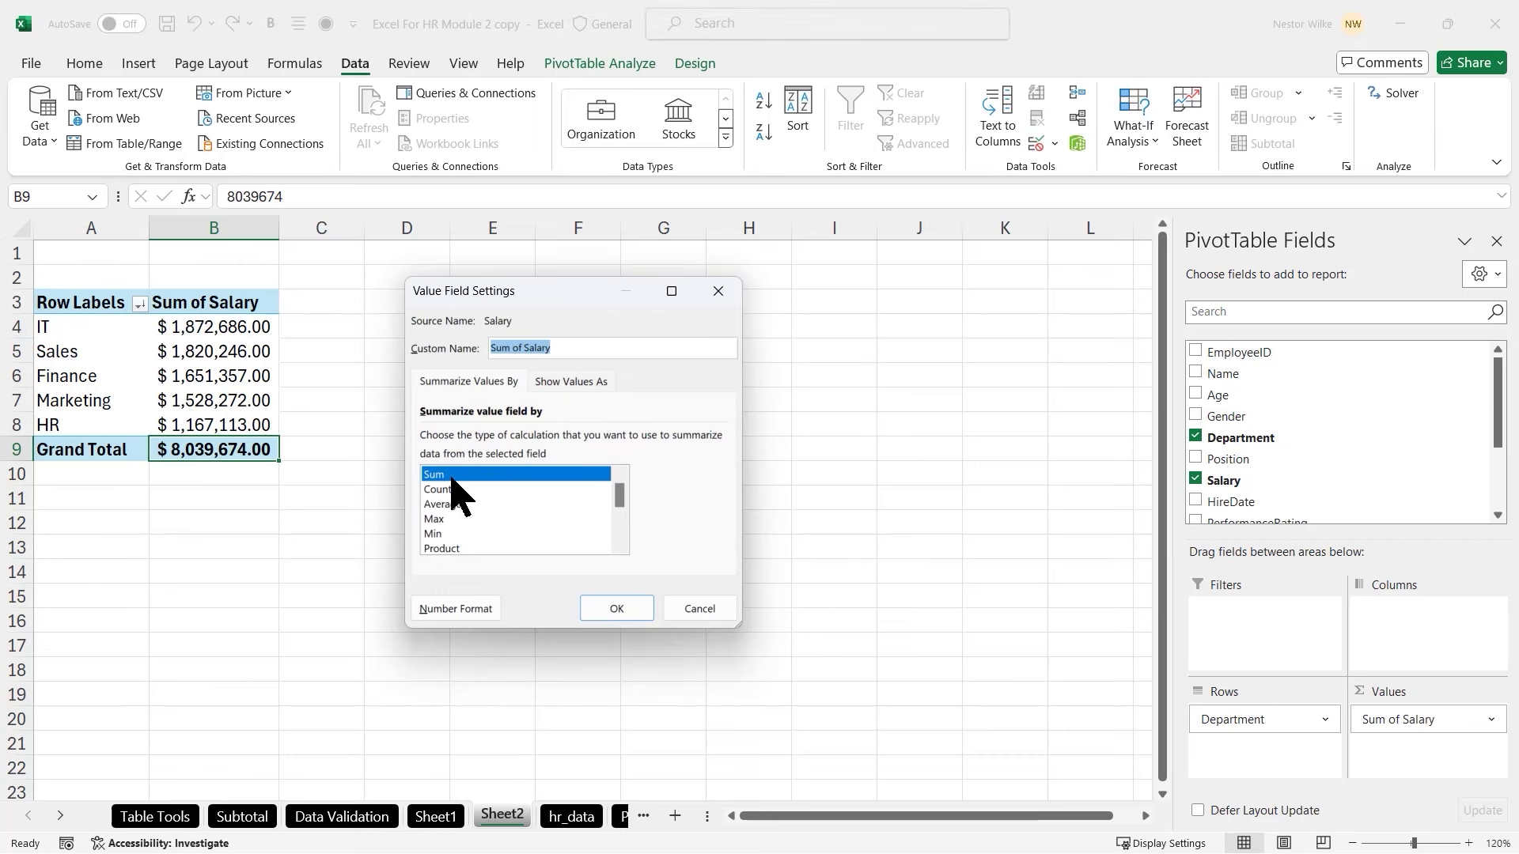
click(577, 383)
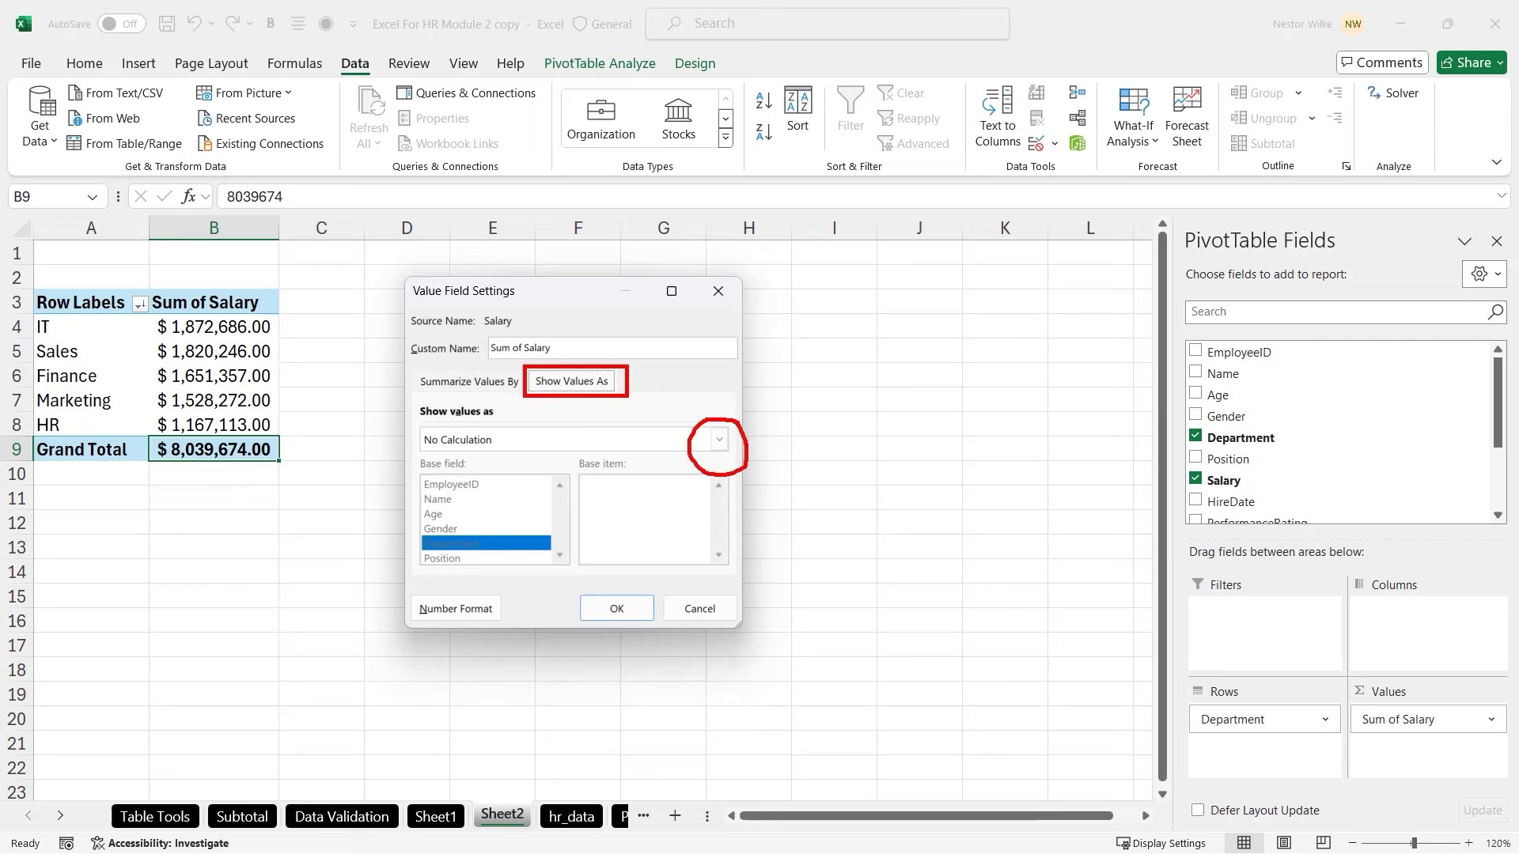
click(719, 440)
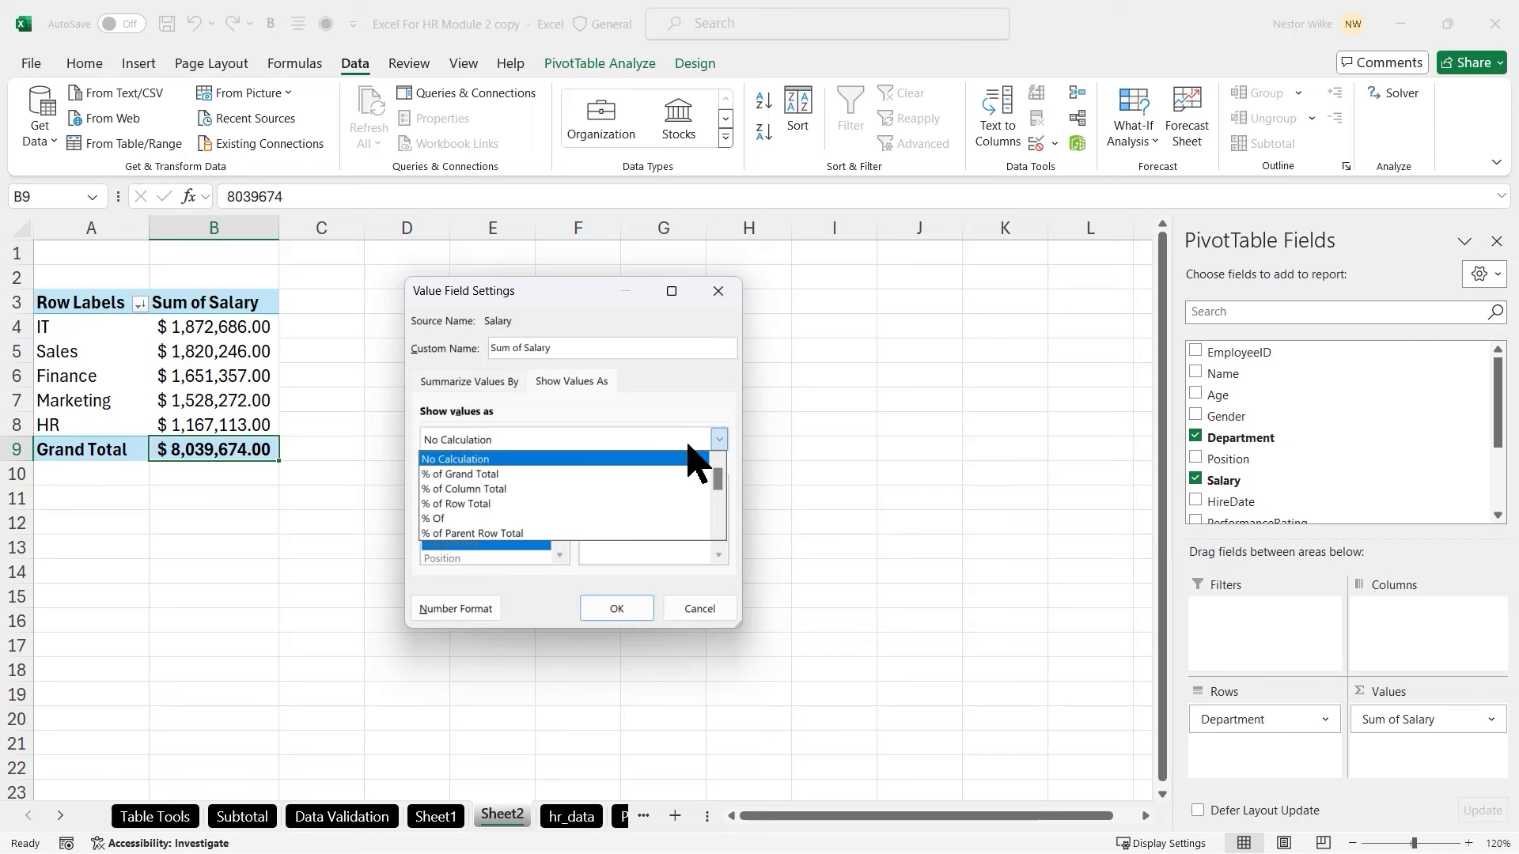
click(475, 474)
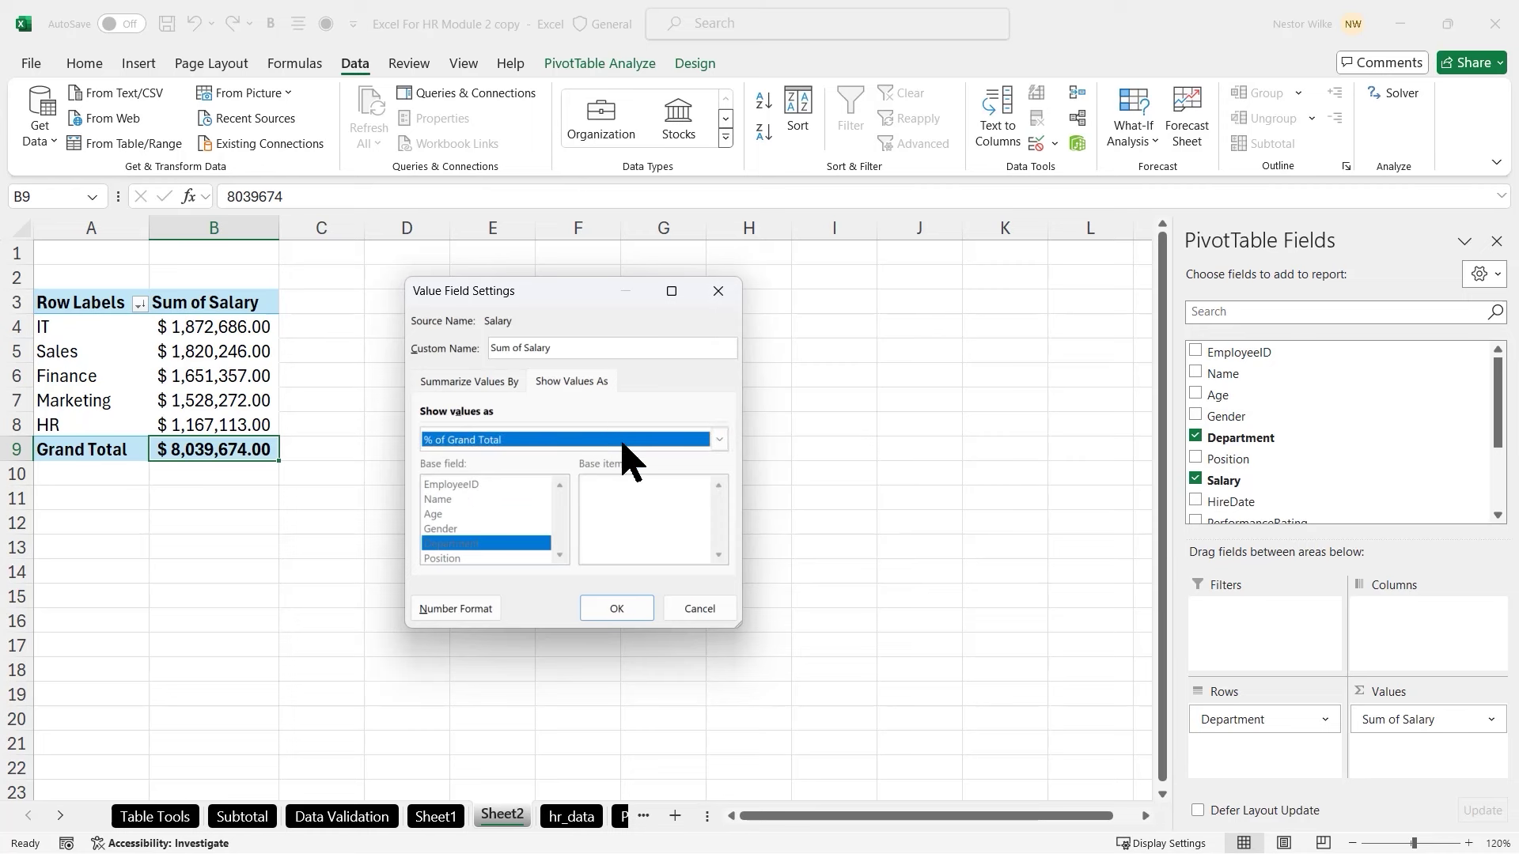
click(623, 612)
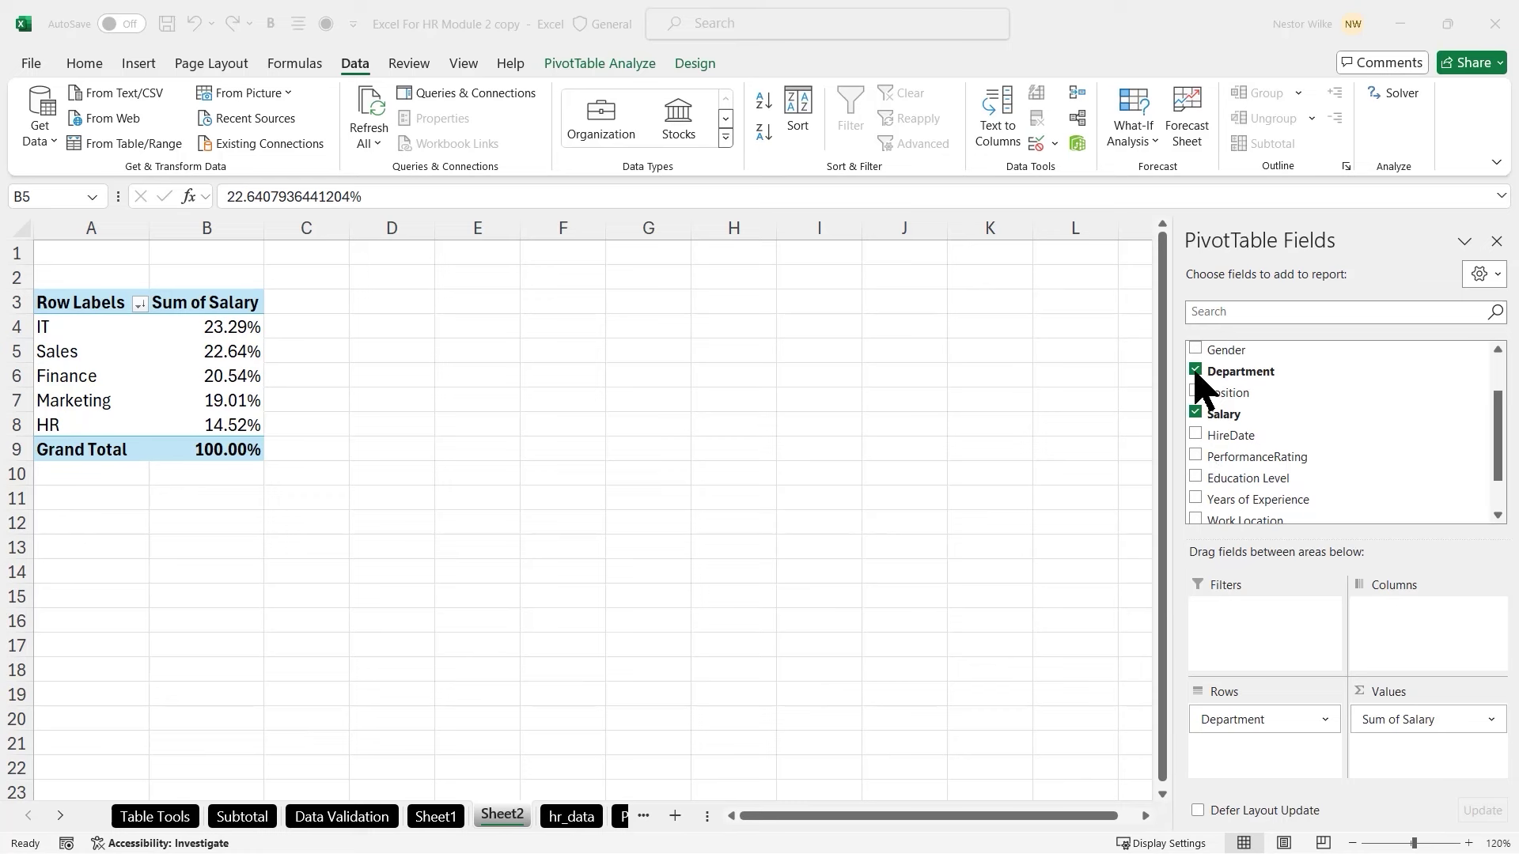
Clear the Salary and Department fields from the PivotTable and rebuild it with Performance Score as the value and Department as rows
click(1195, 412)
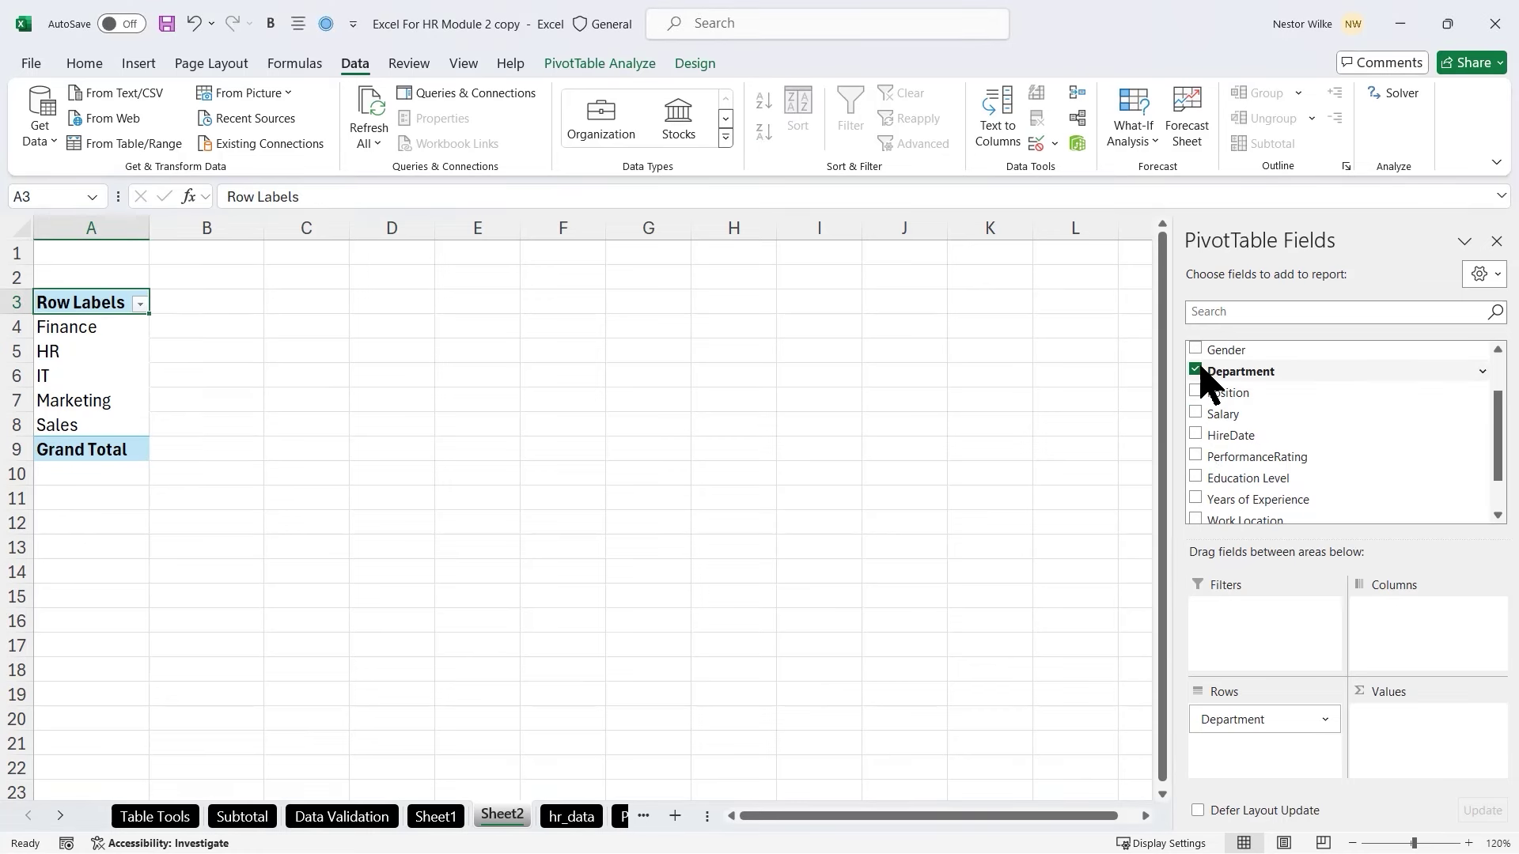
click(1196, 371)
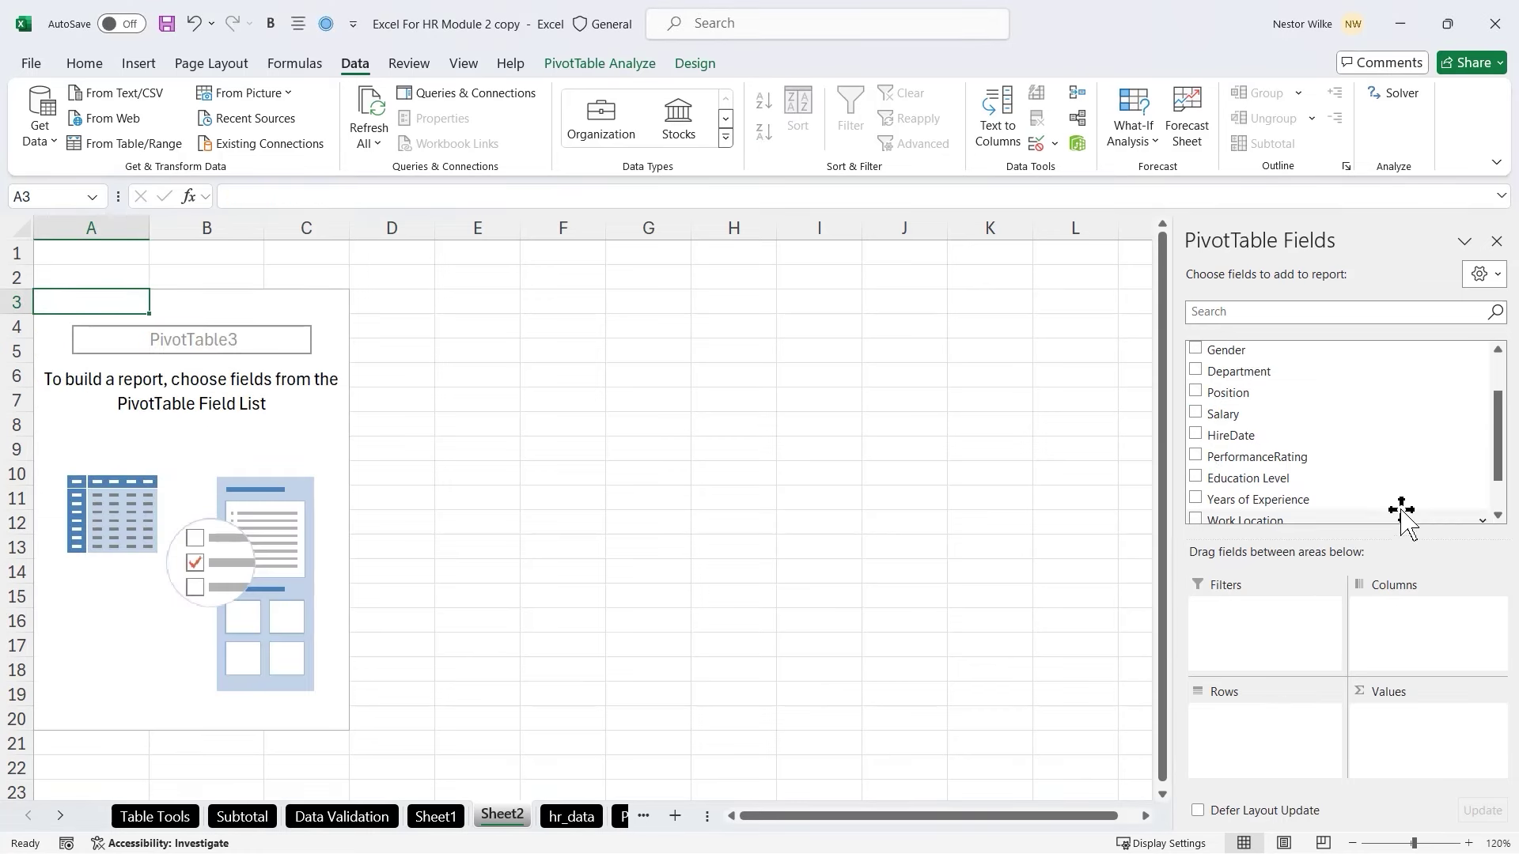
scroll(1501, 424, down, 3)
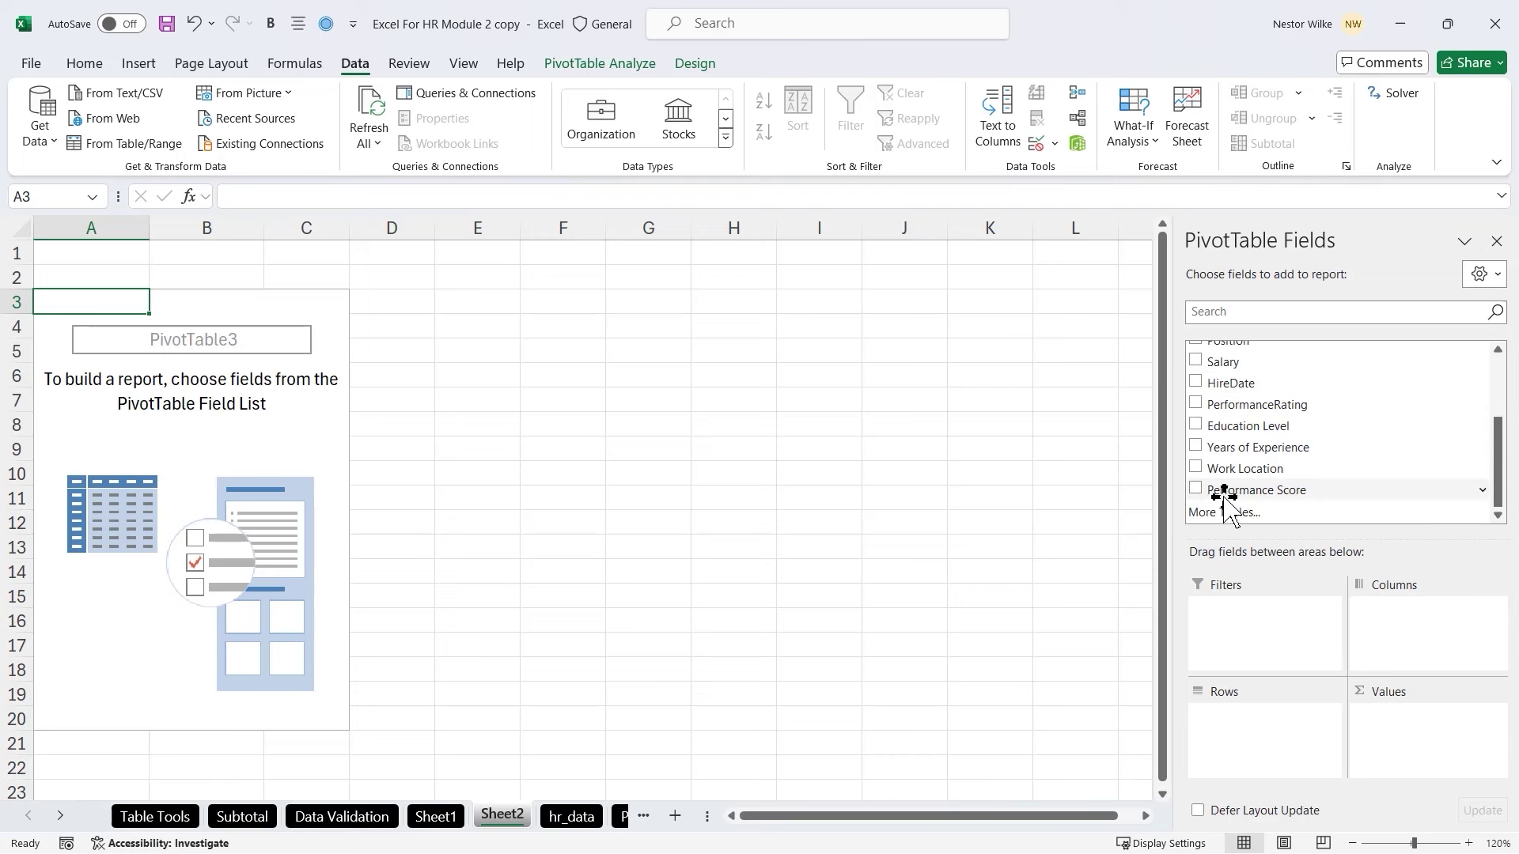
click(1195, 490)
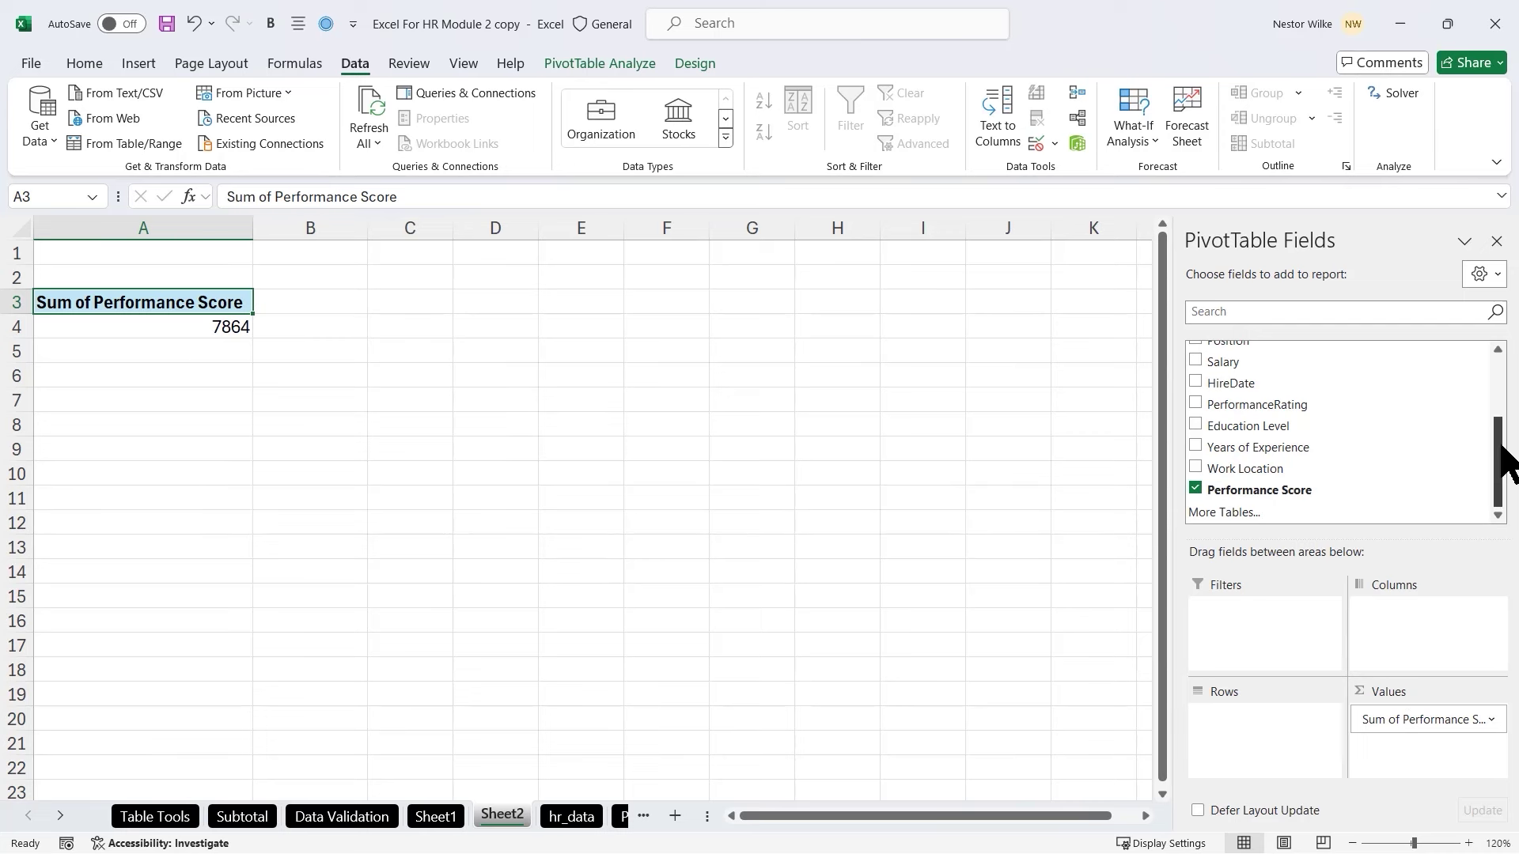
drag(1498, 451, 1498, 420)
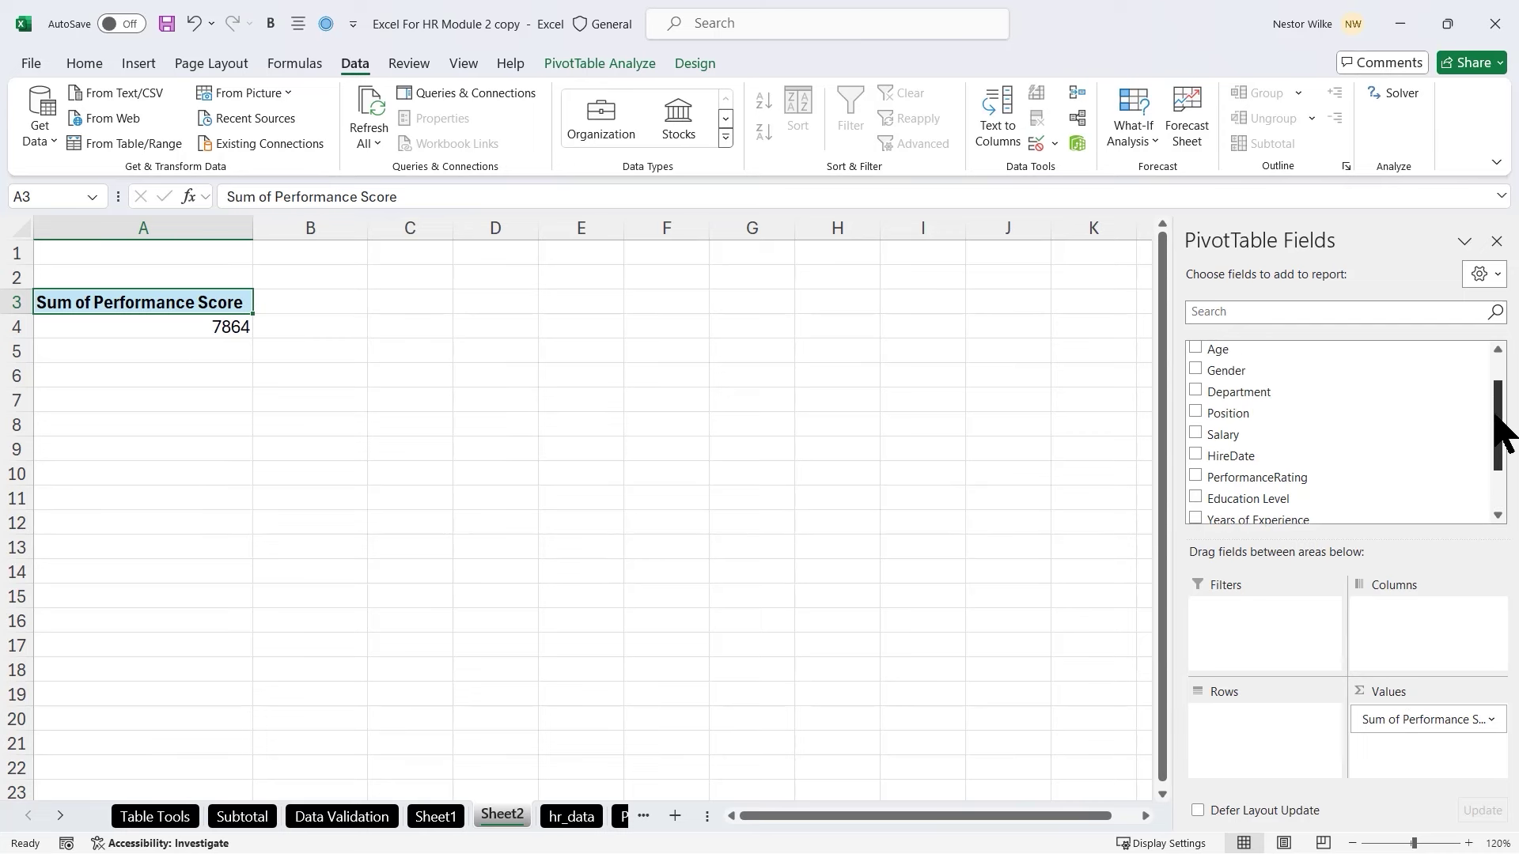
click(1196, 397)
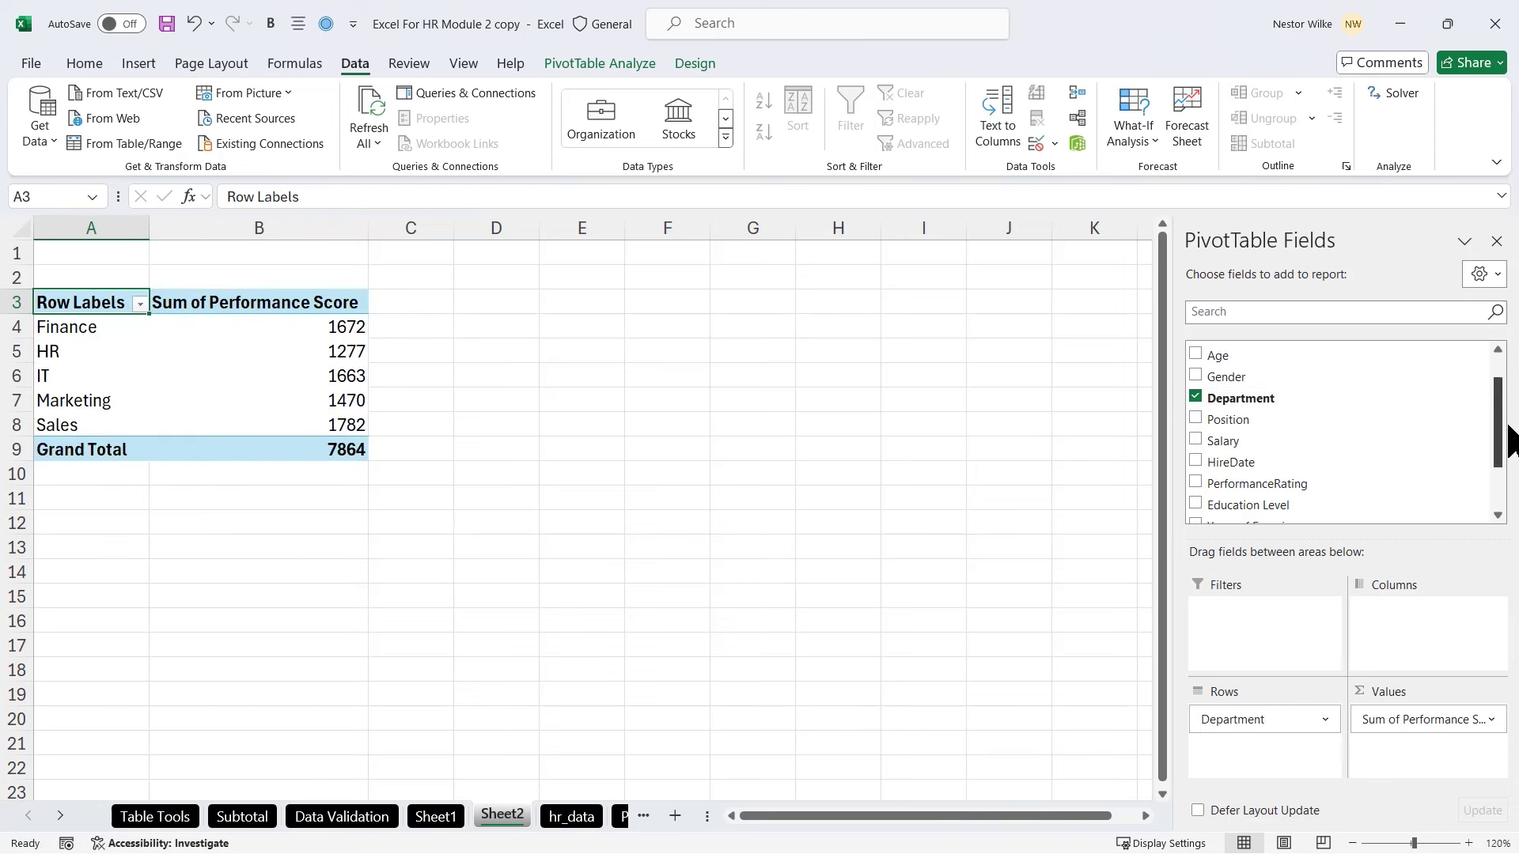
Add Education Level to the PivotTable rows and move Department to the columns
drag(1499, 400, 1183, 451)
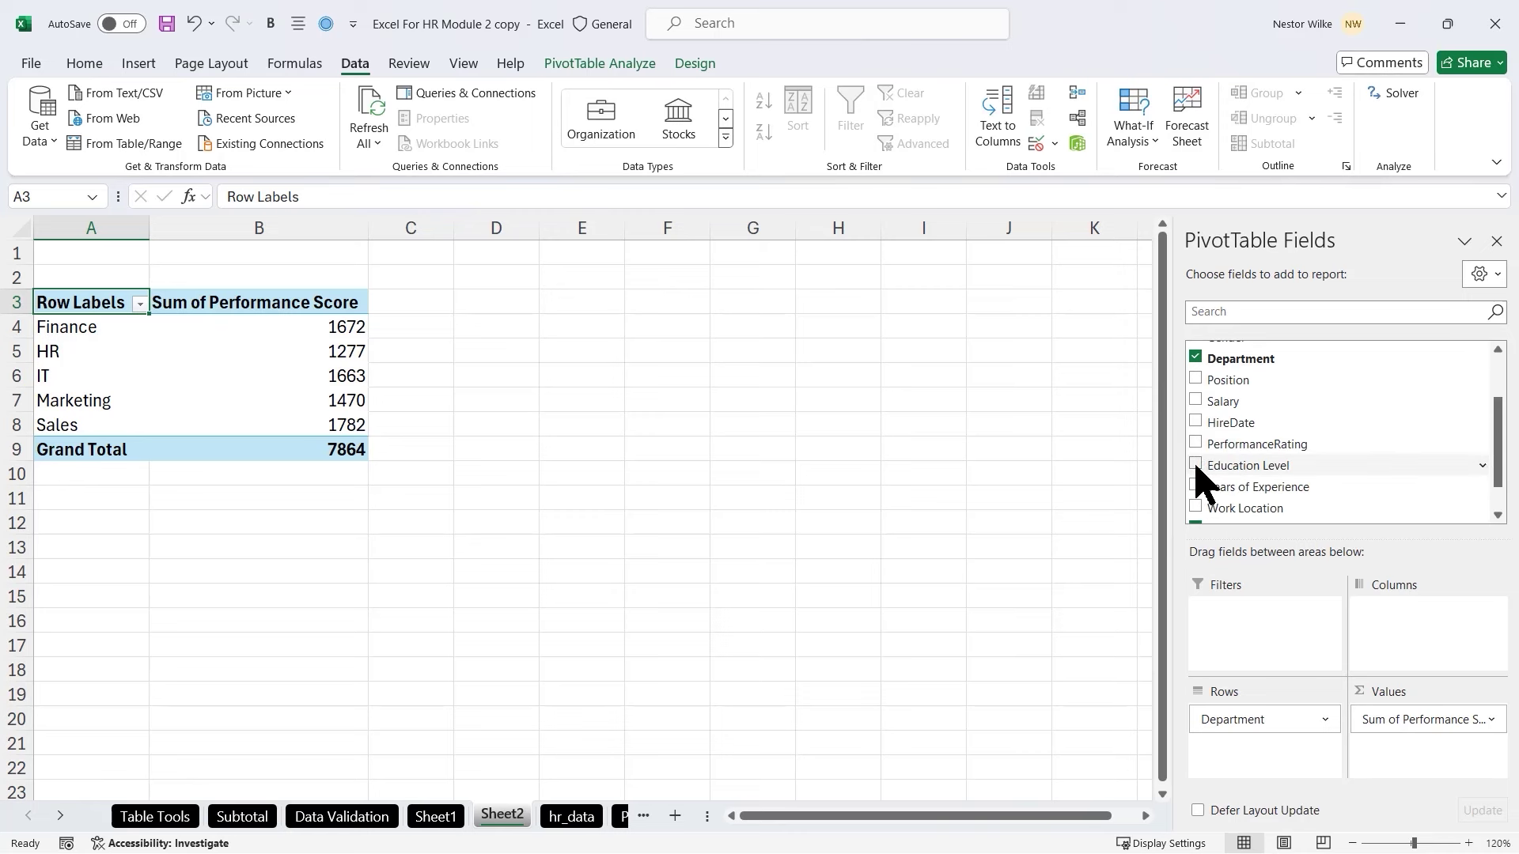
click(1195, 465)
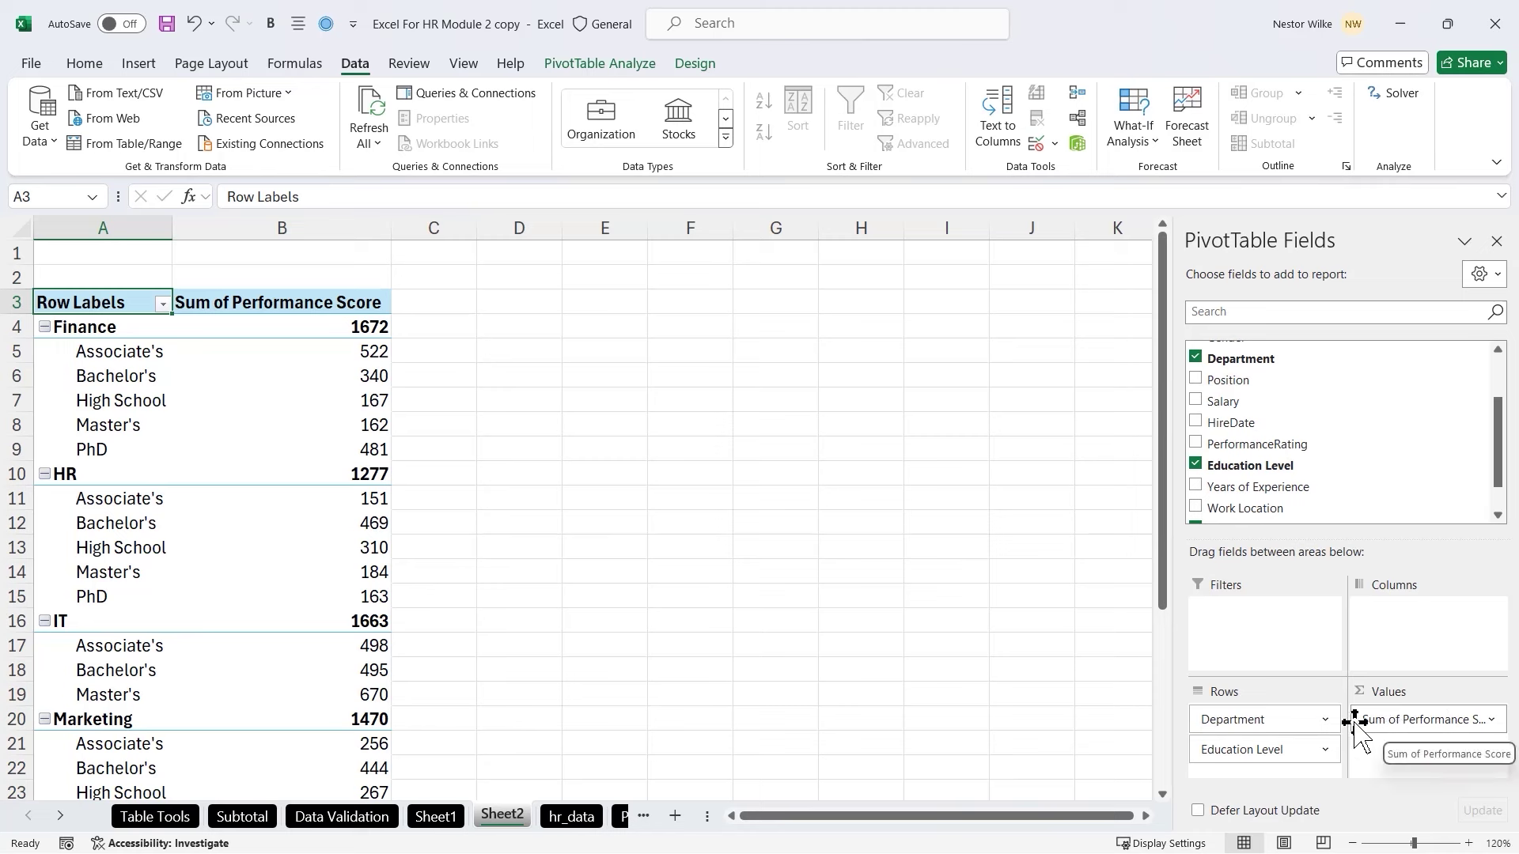
drag(1260, 728, 1409, 645)
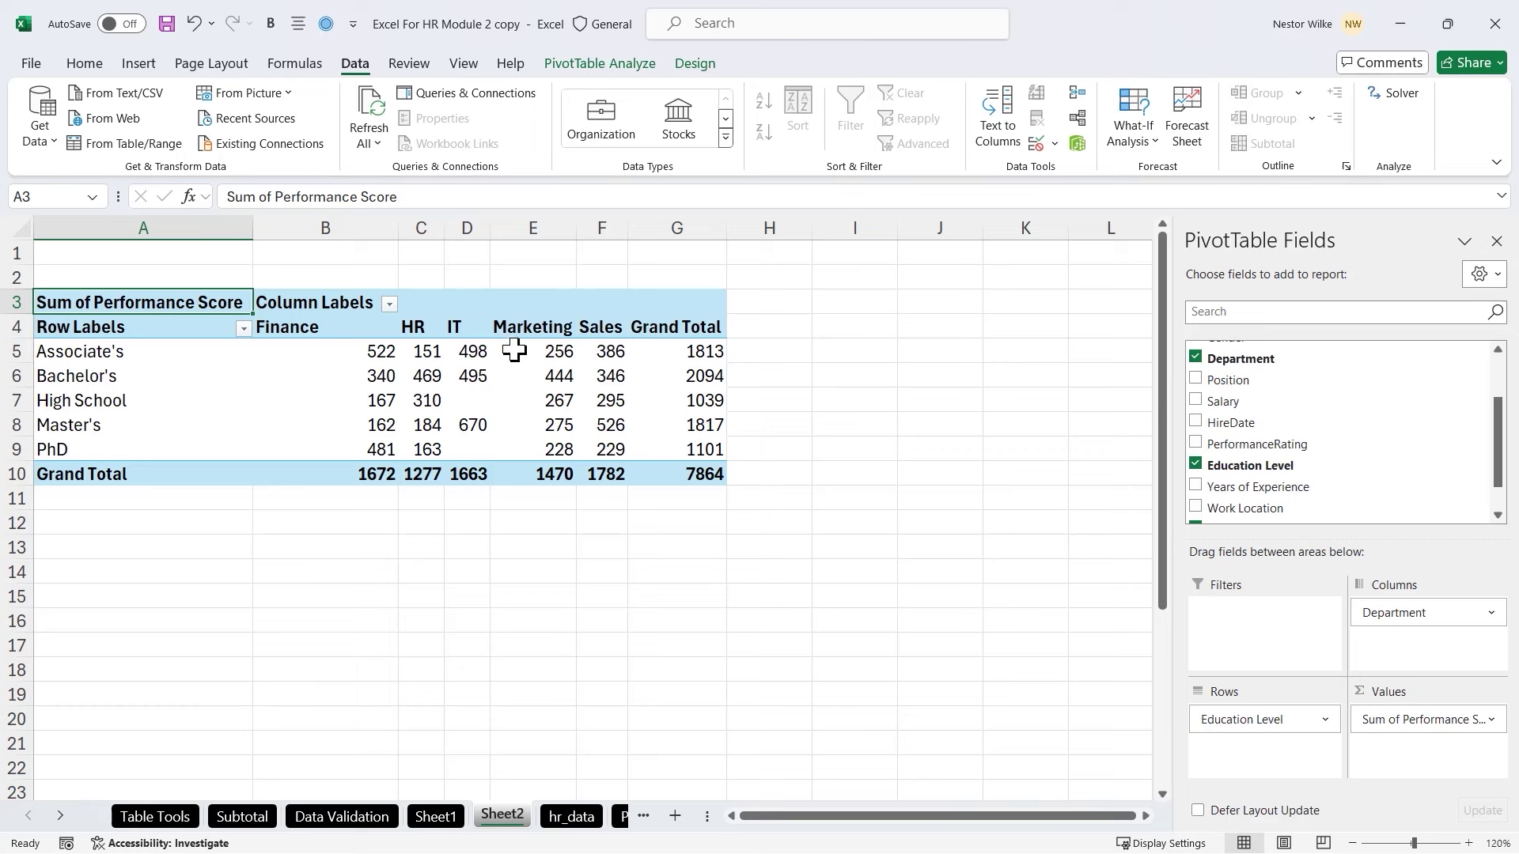
Summarize the Performance Score values in the PivotTable by Average instead of Sum
mouse_move(528, 350)
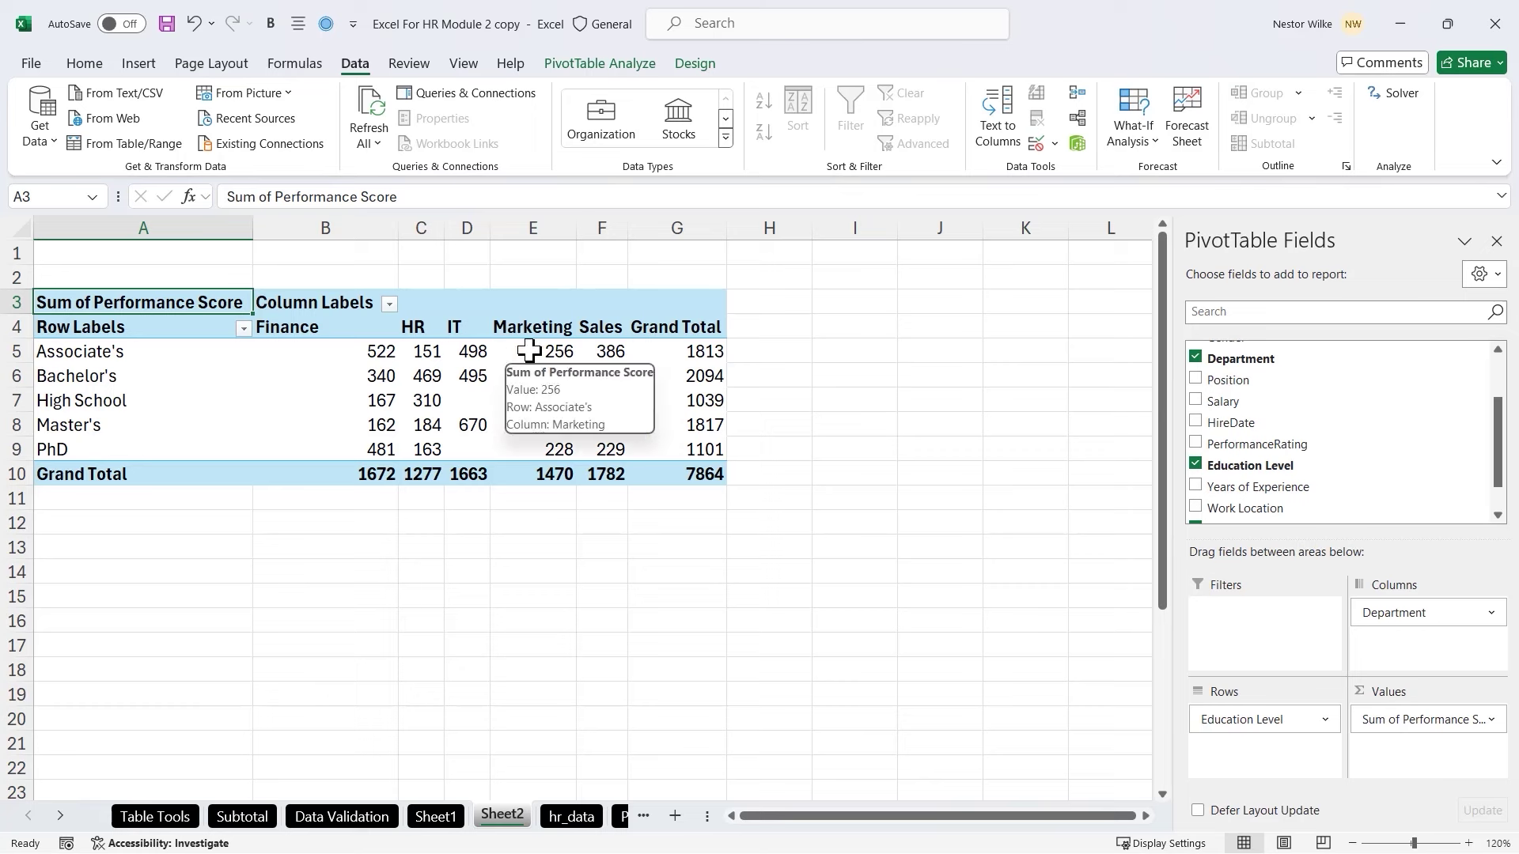
click(707, 477)
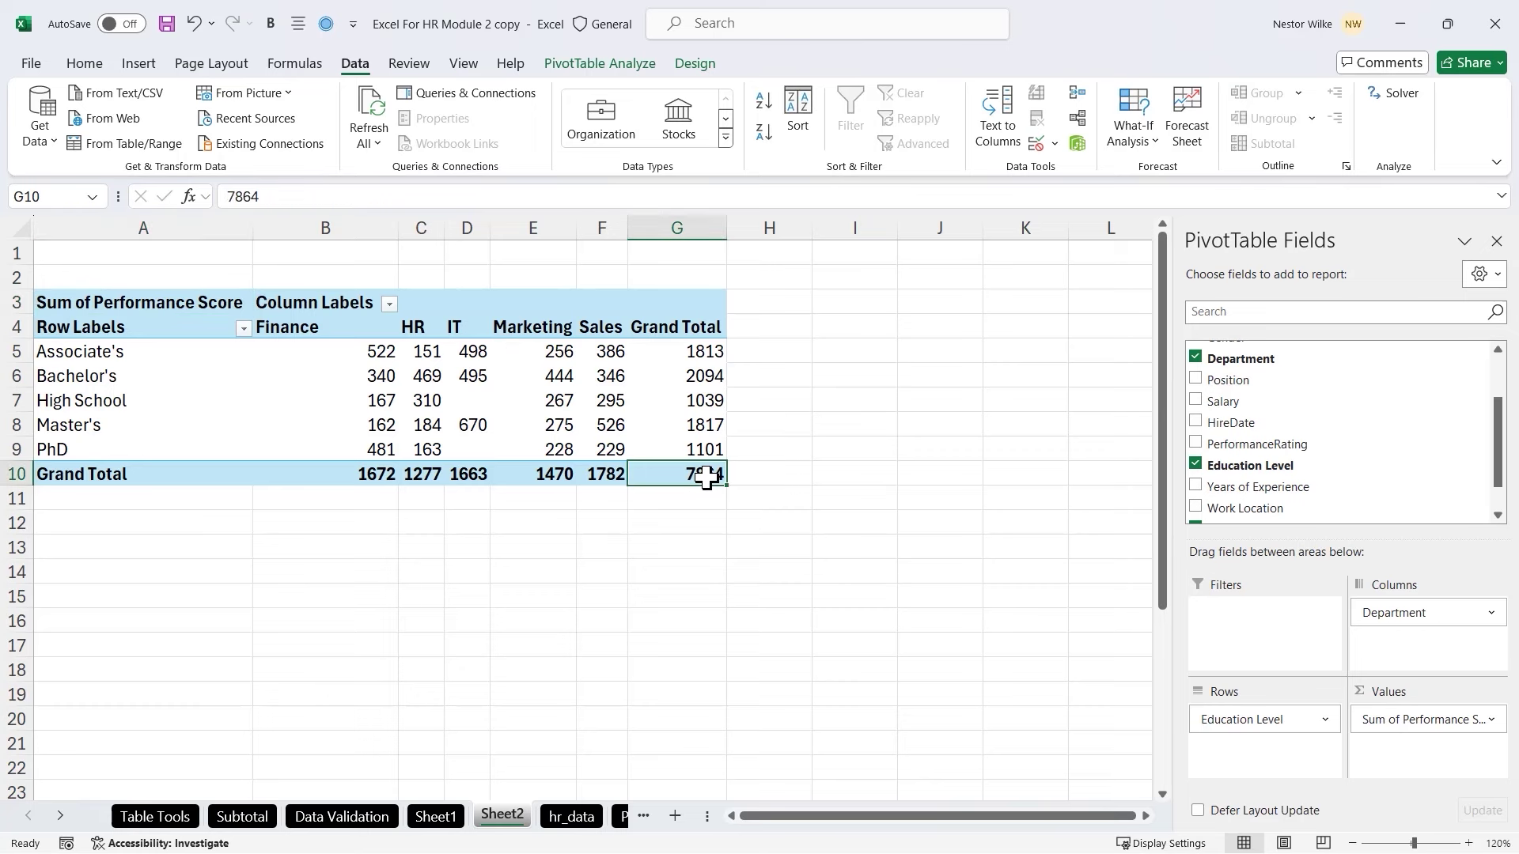
right_click(704, 477)
click(799, 404)
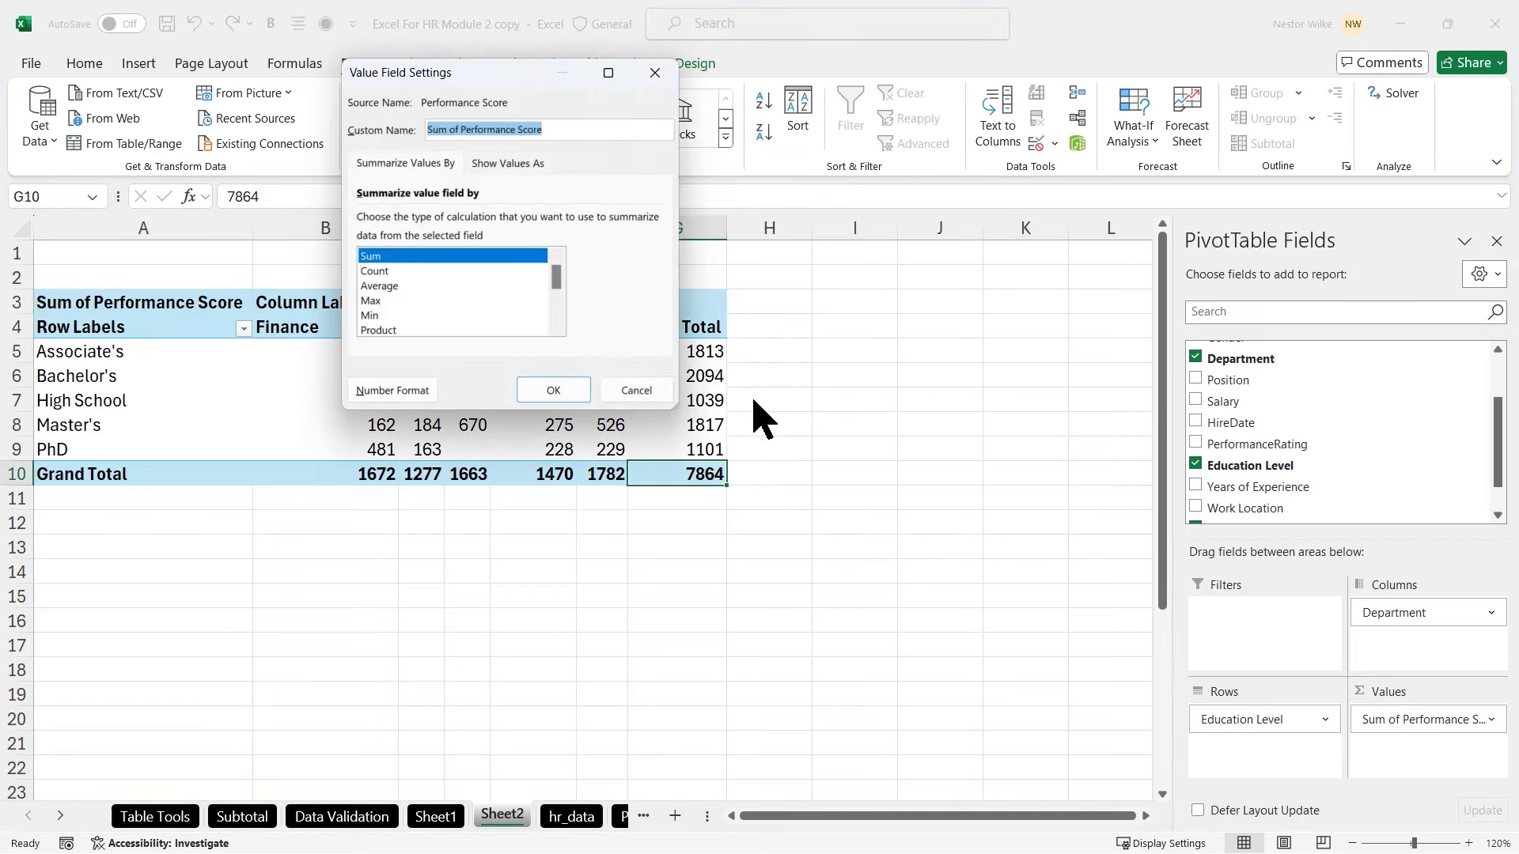
click(392, 286)
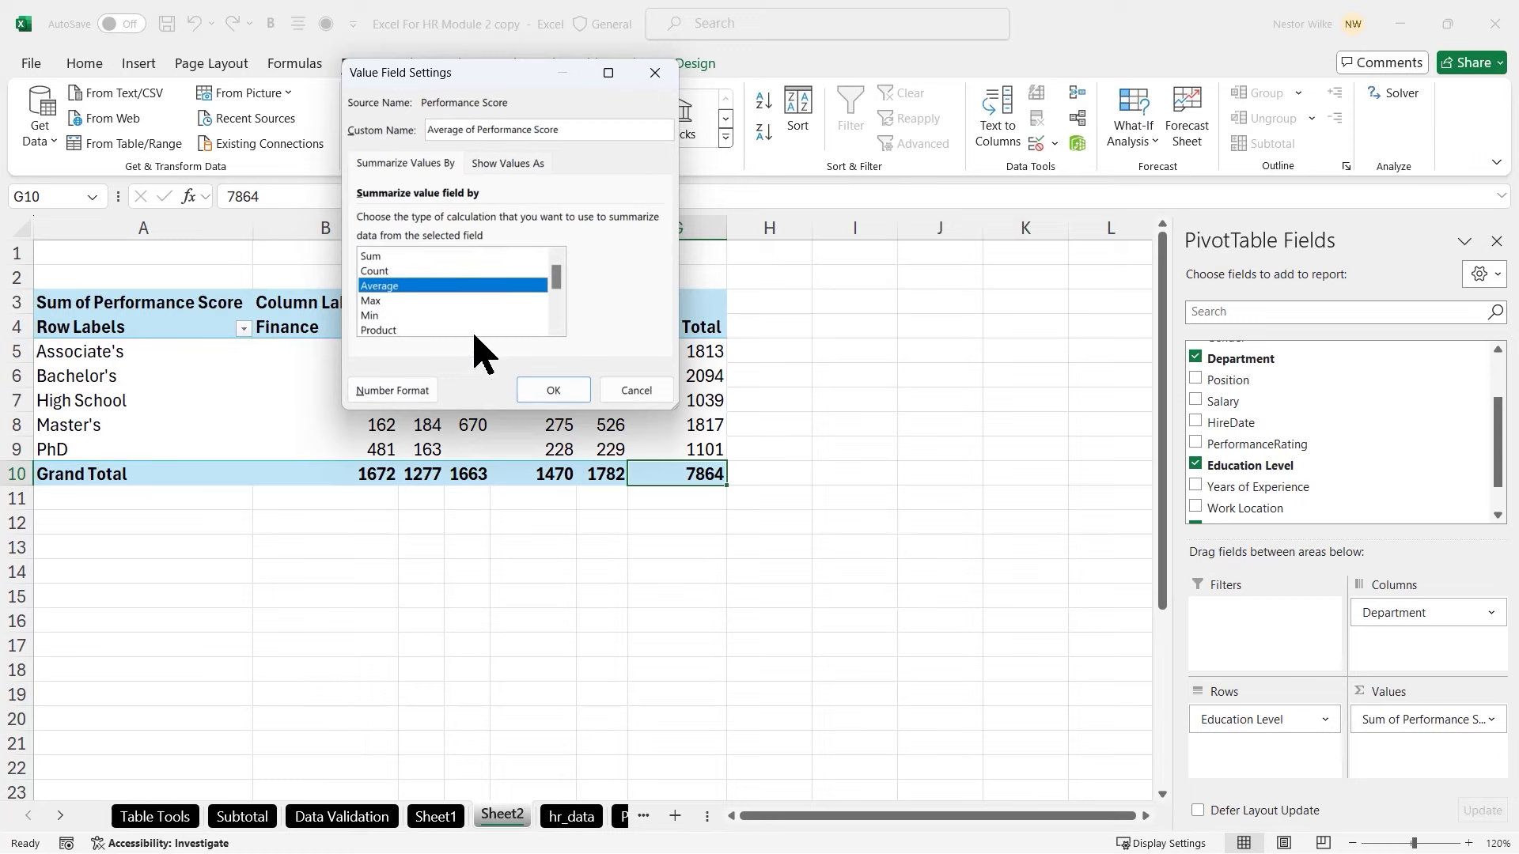
click(556, 396)
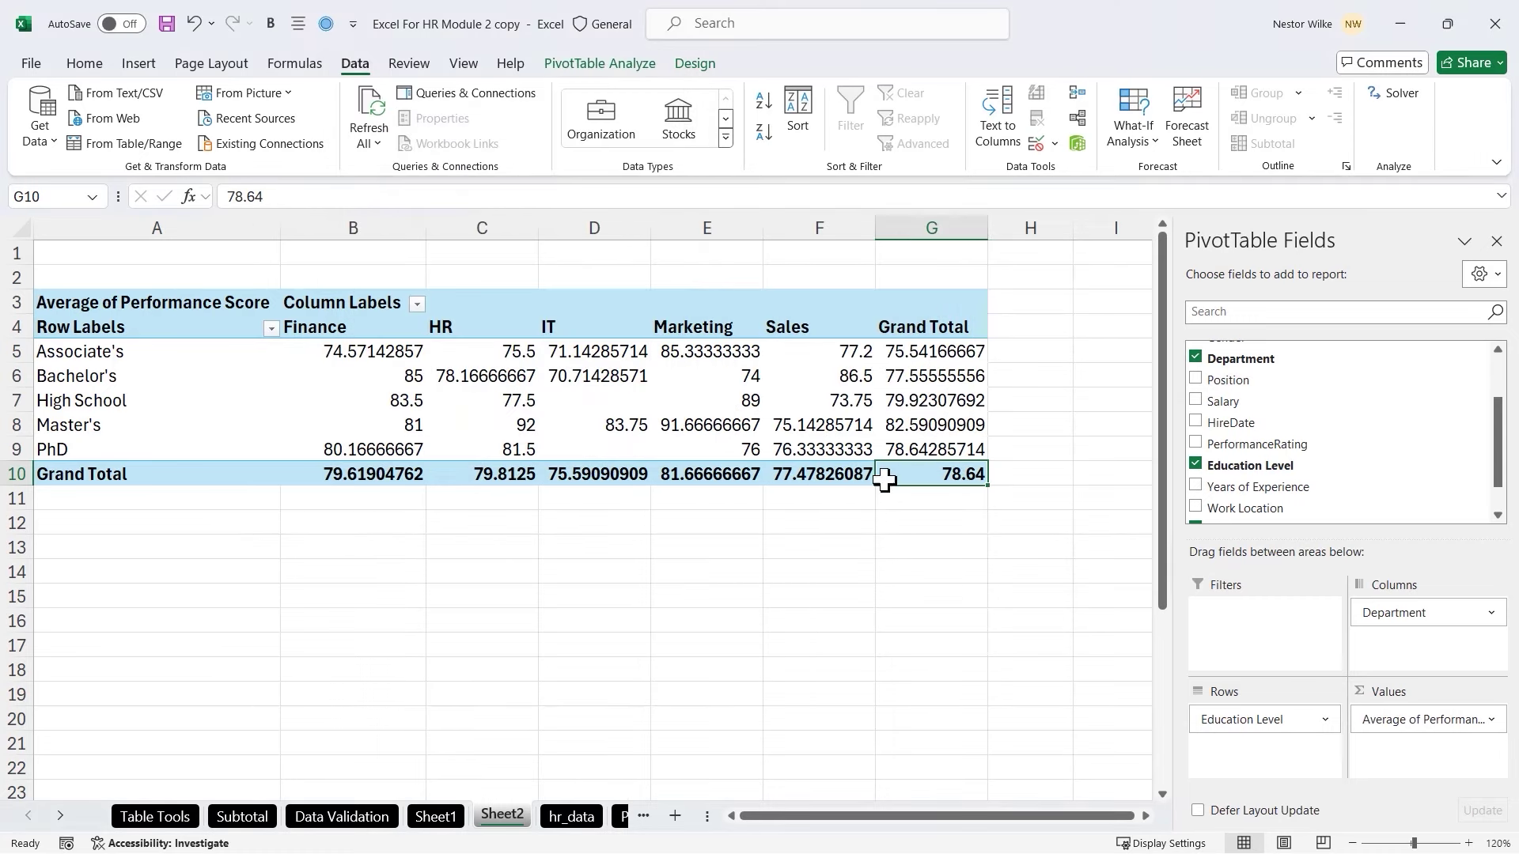
Format the Average of Performance Score values as Number with 1 decimal place
right_click(951, 474)
click(1026, 405)
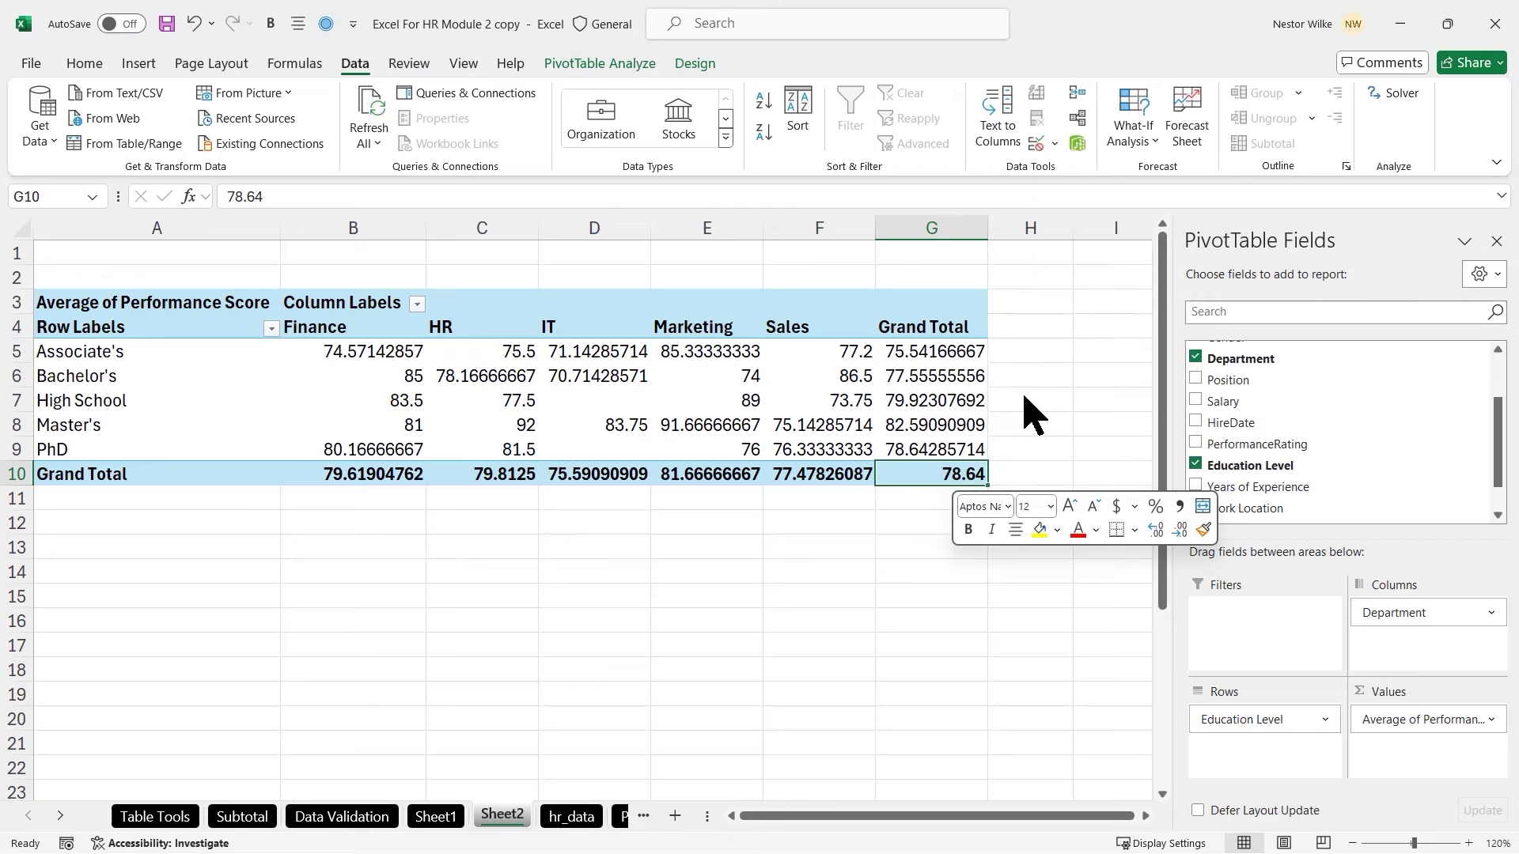
click(527, 392)
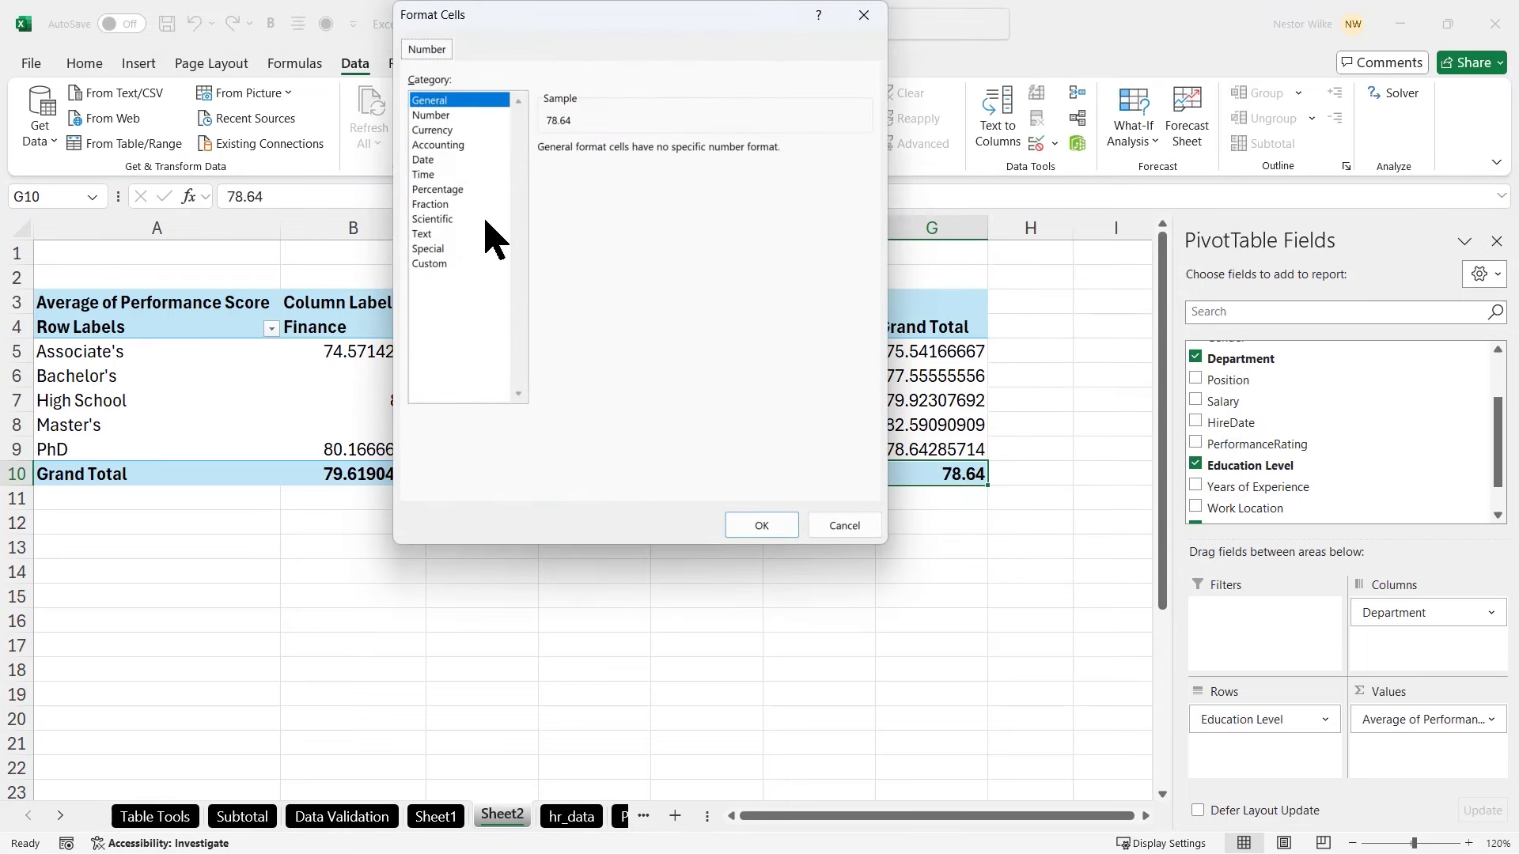
click(445, 116)
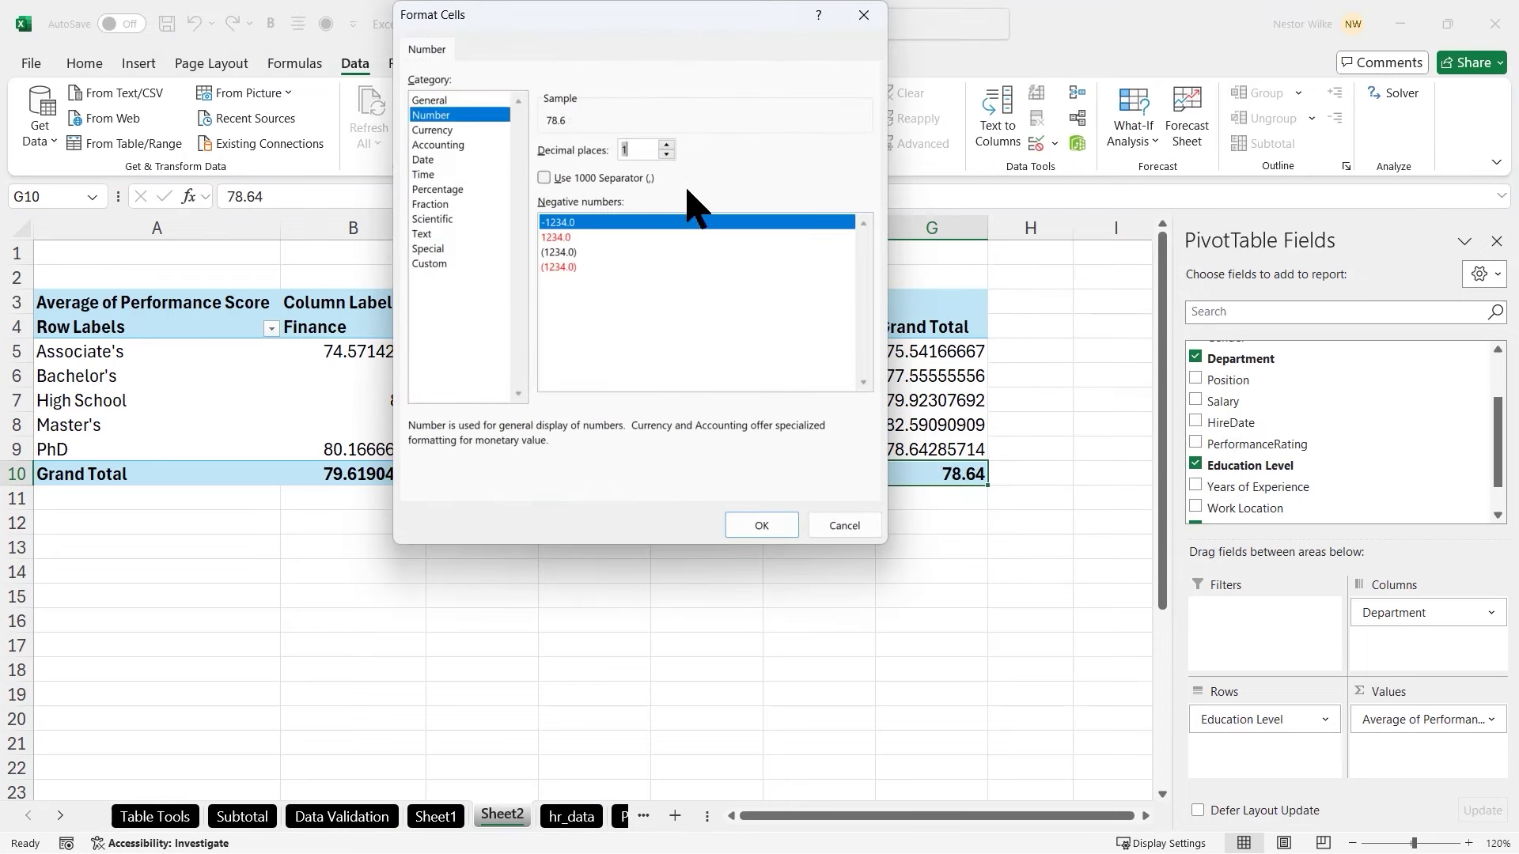
click(762, 525)
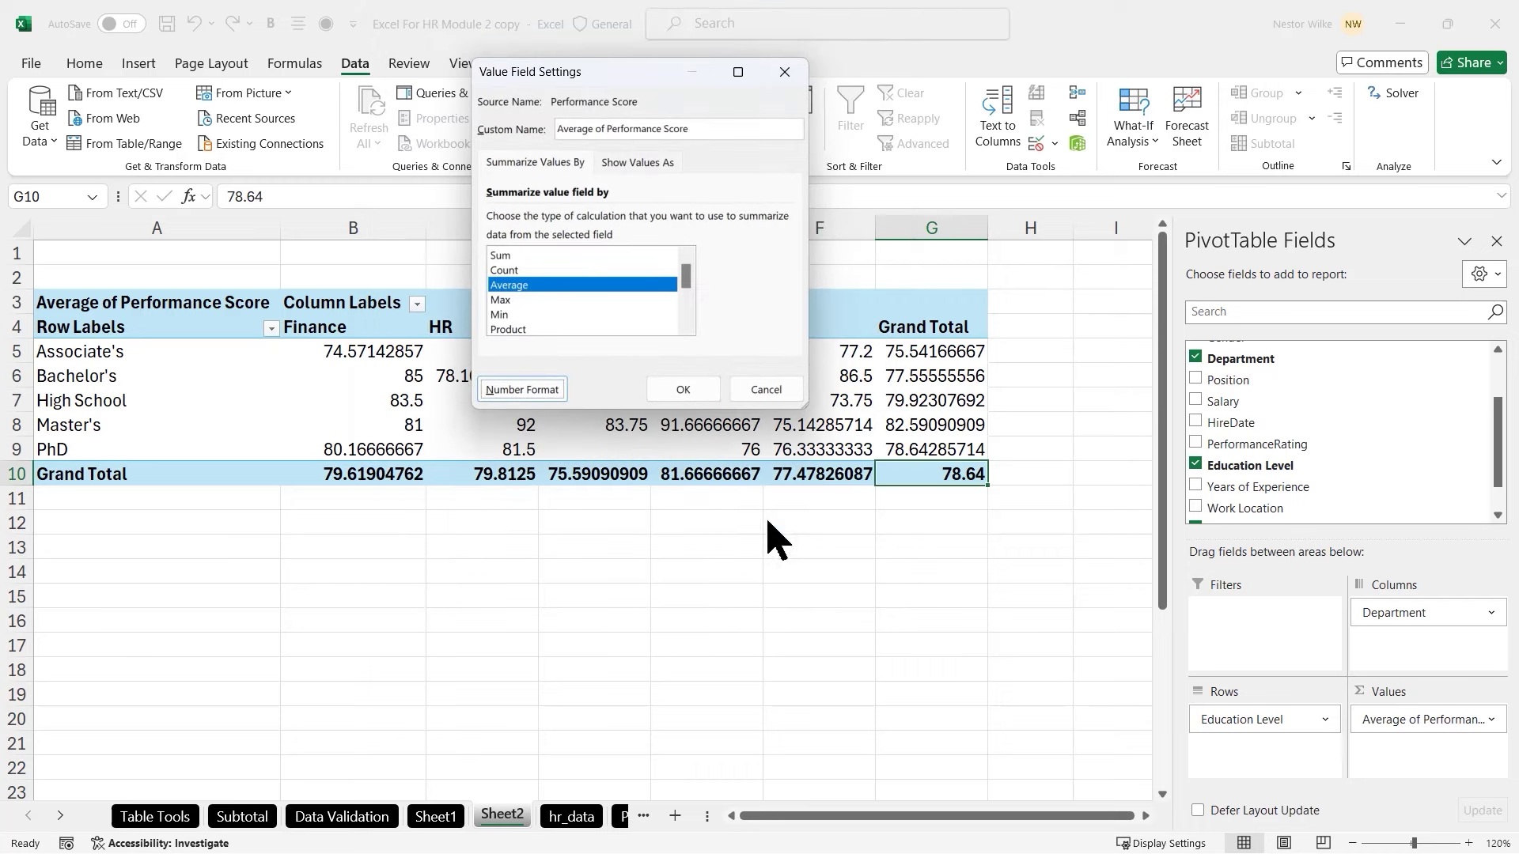
click(681, 390)
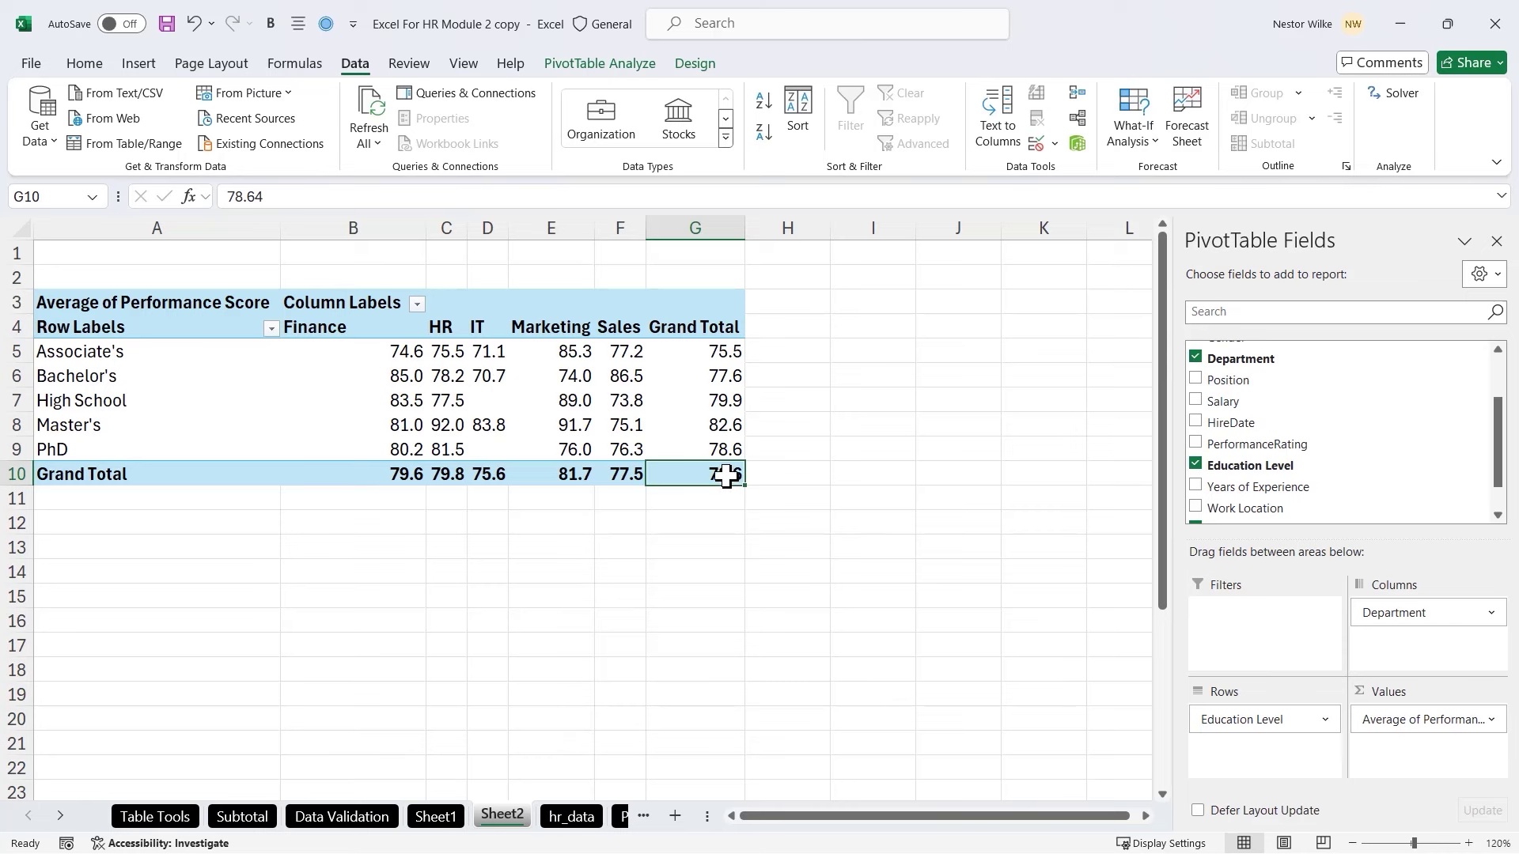
Enter the label "Drill Down Report" in cell J4 beside the PivotTable
click(572, 477)
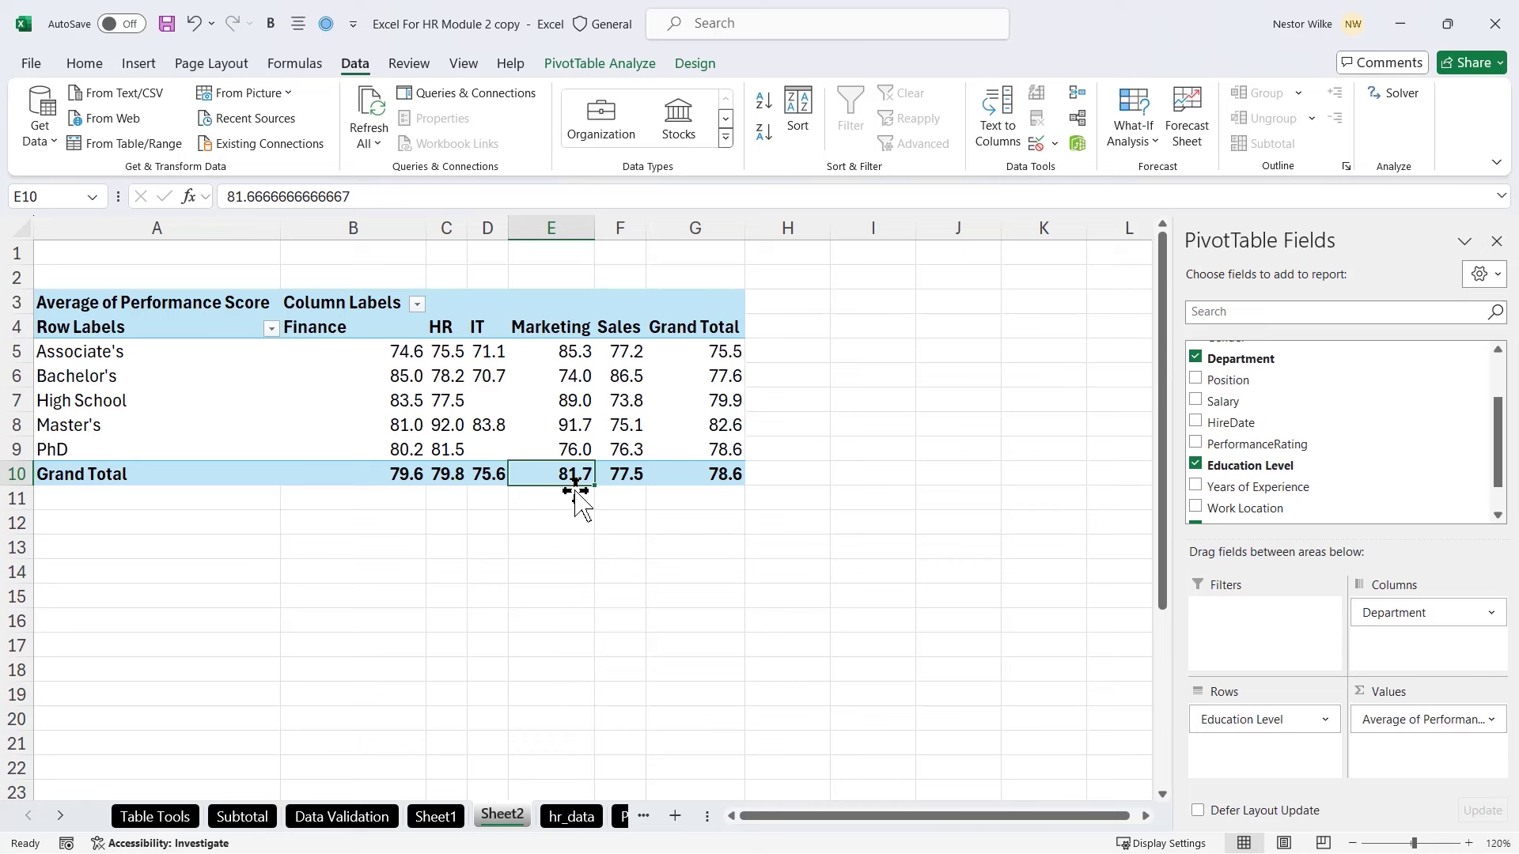
click(937, 333)
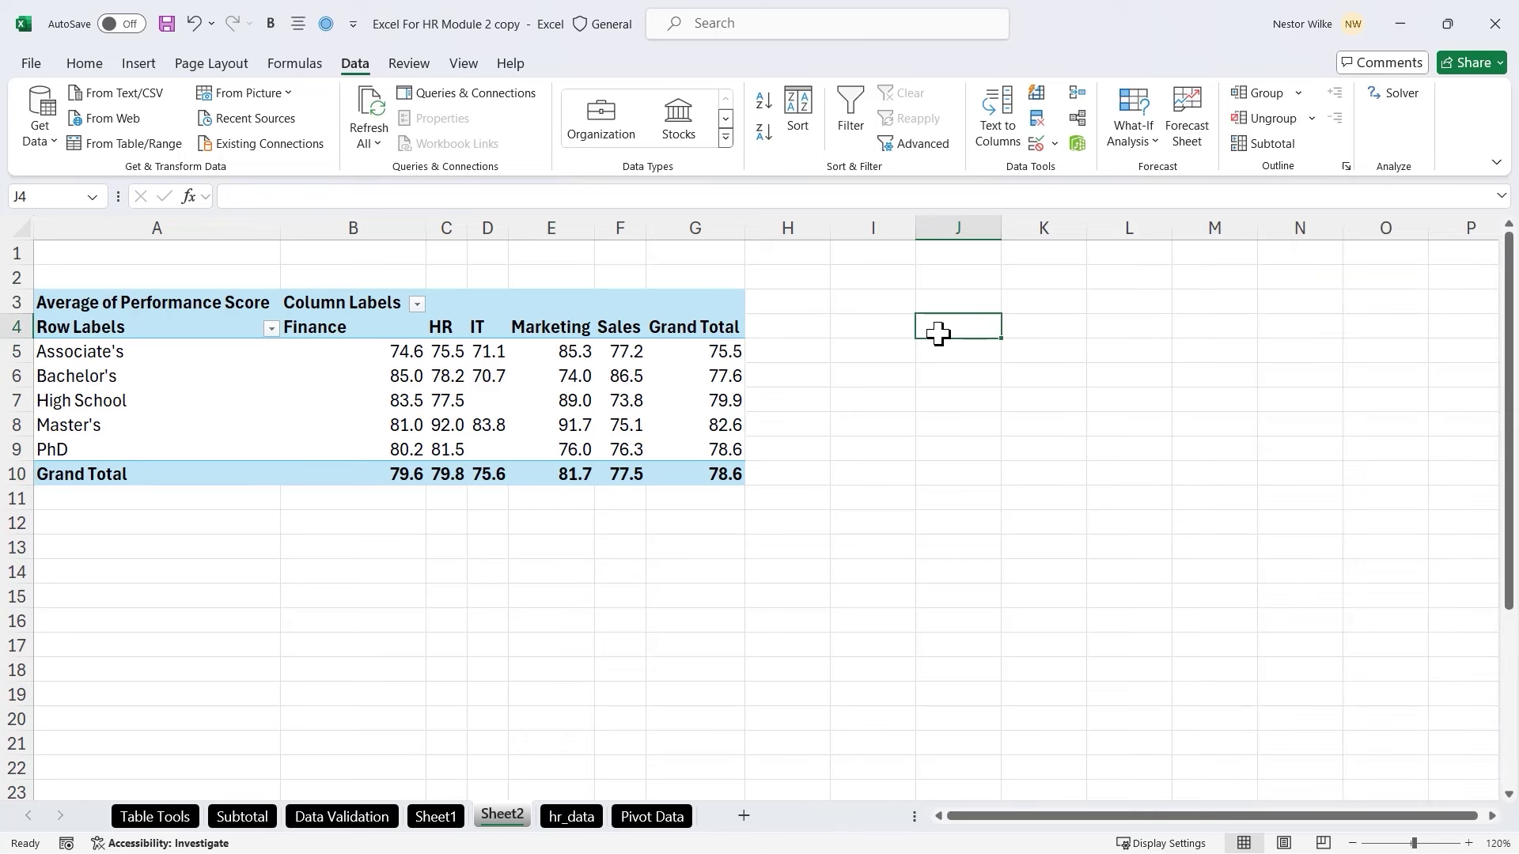
text(Drill Down Report)
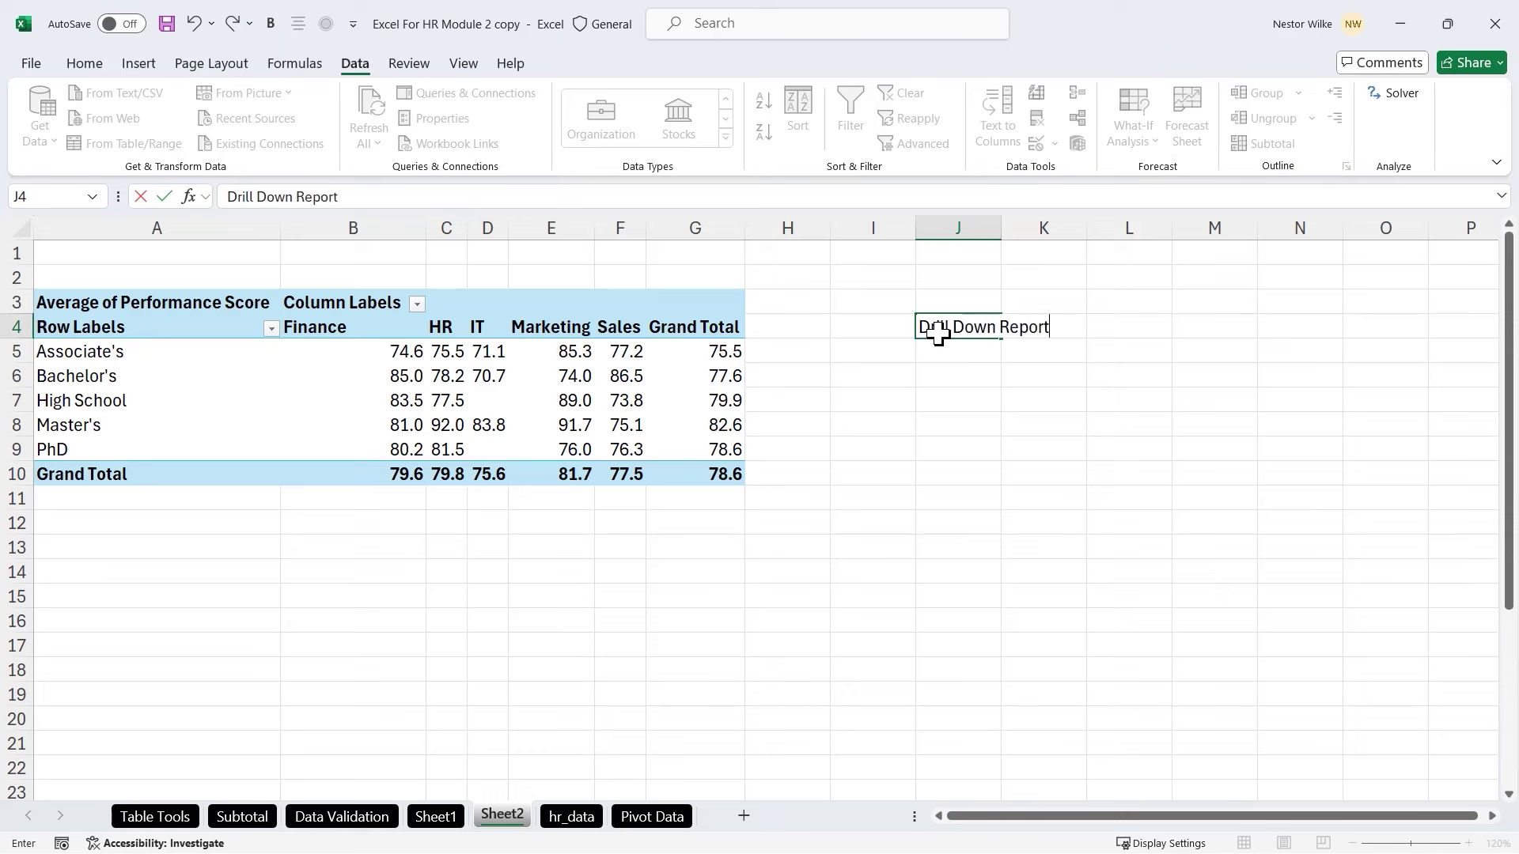
key(Return)
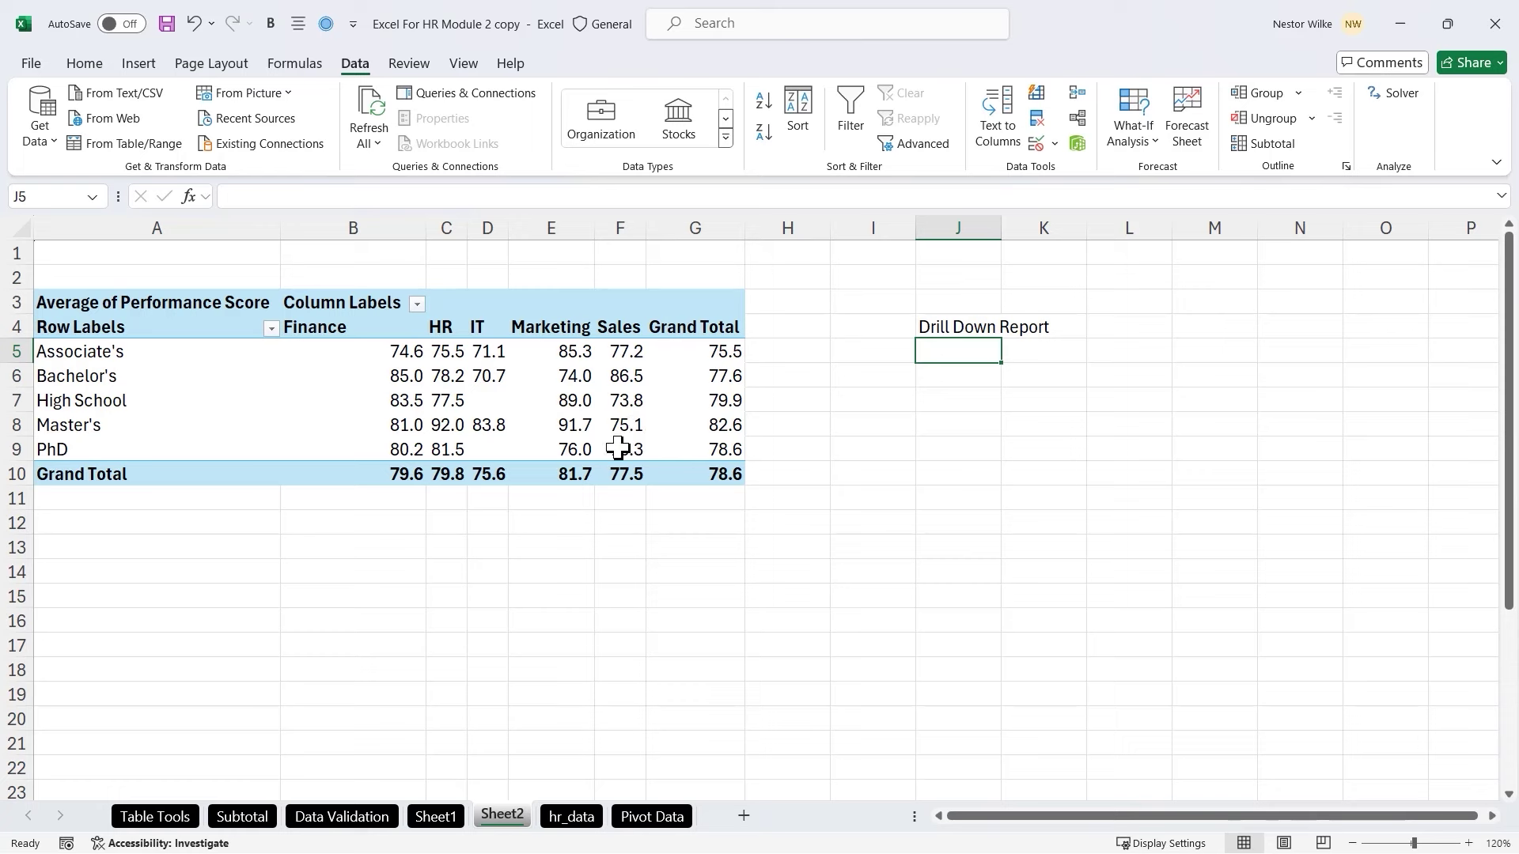
Drill down into the Marketing Grand Total to list its source records on a new sheet, and return to the PivotTable on Sheet2
click(574, 474)
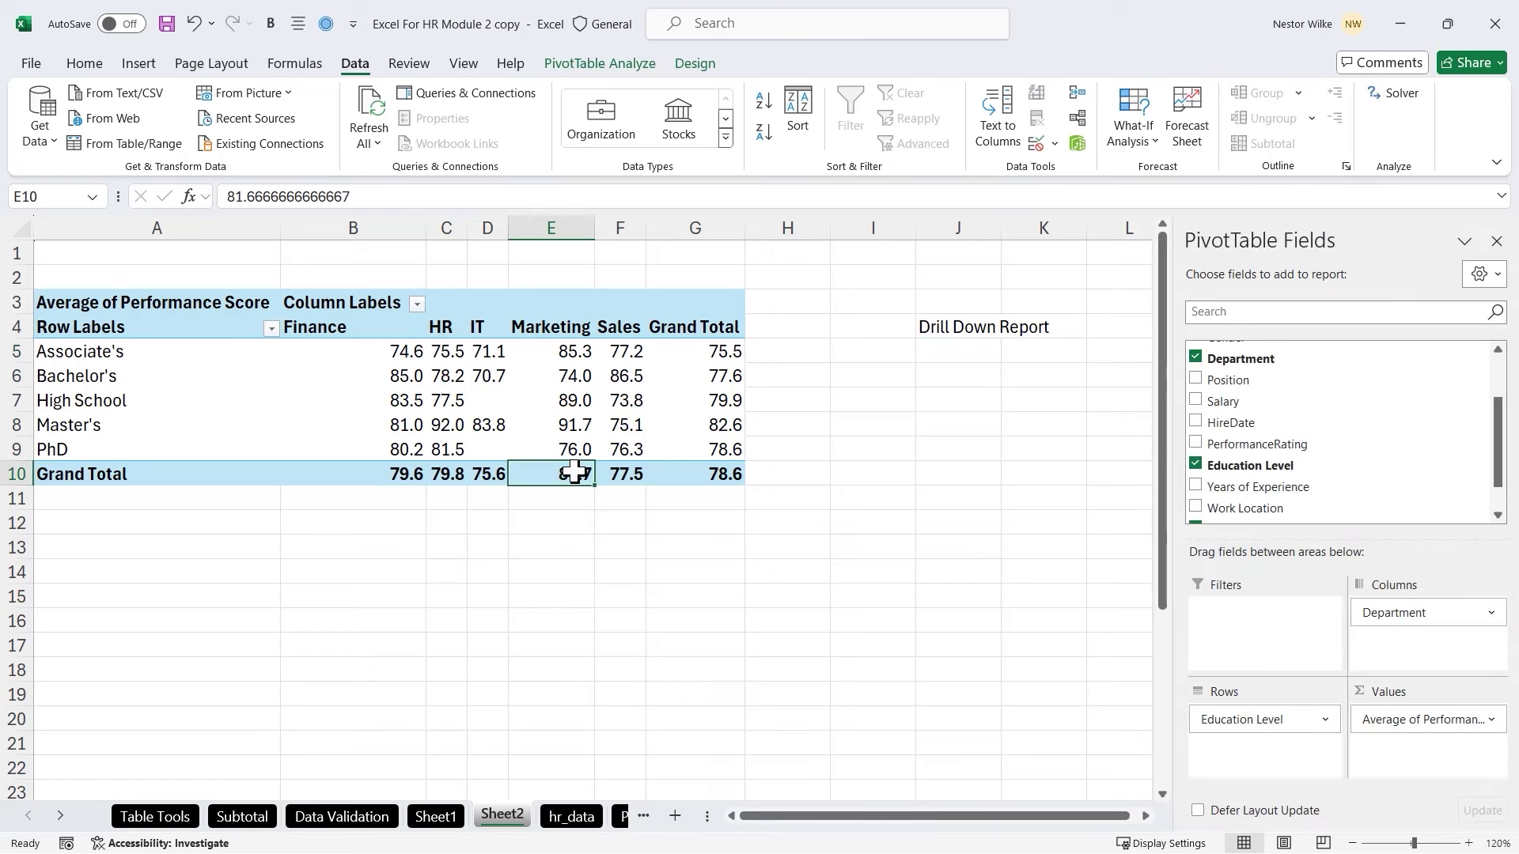
mouse_move(573, 474)
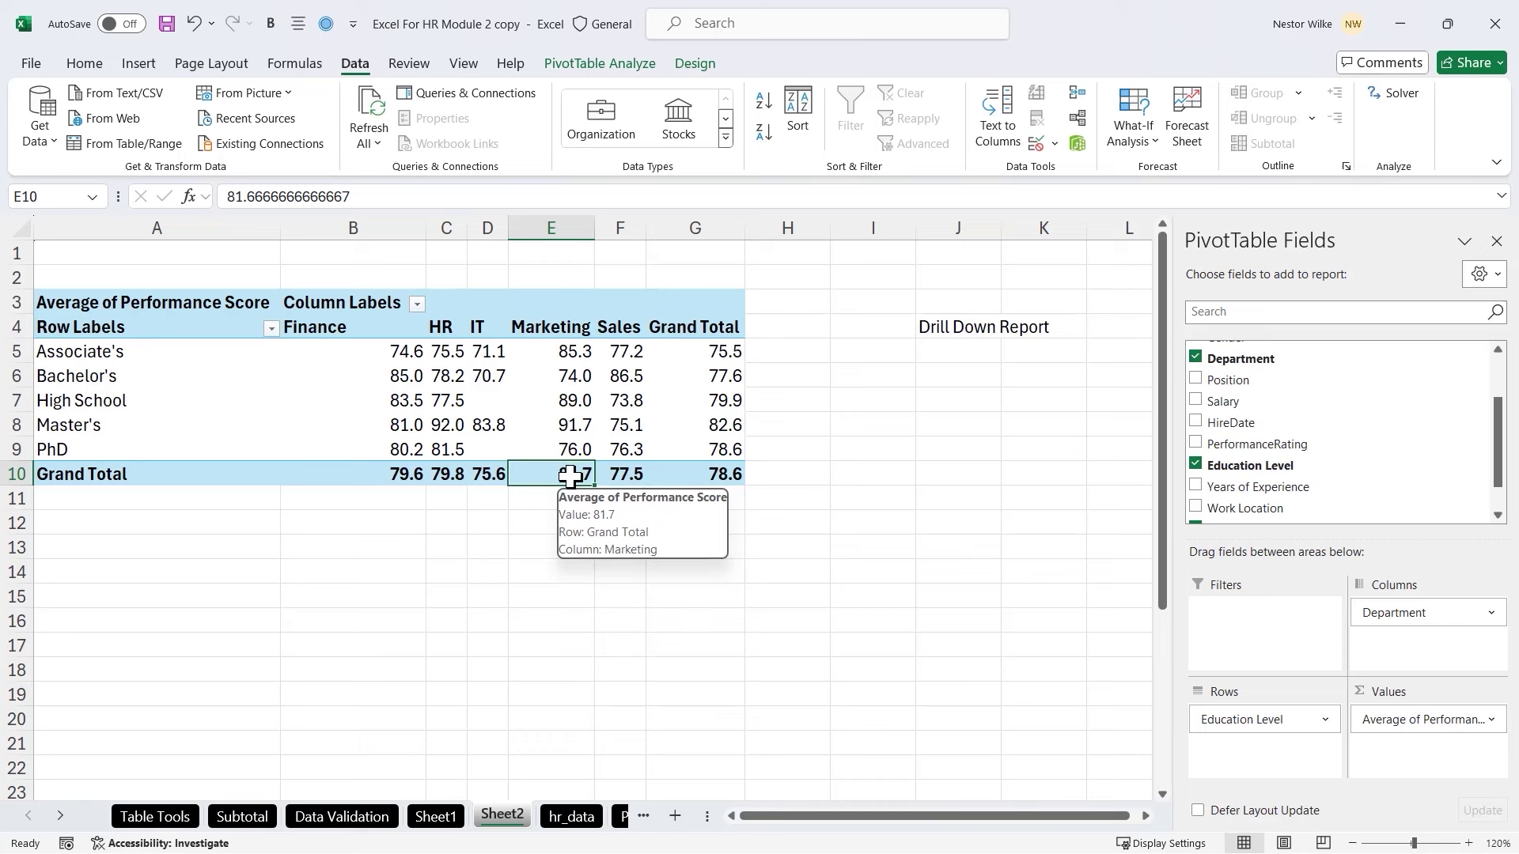
double_click(570, 475)
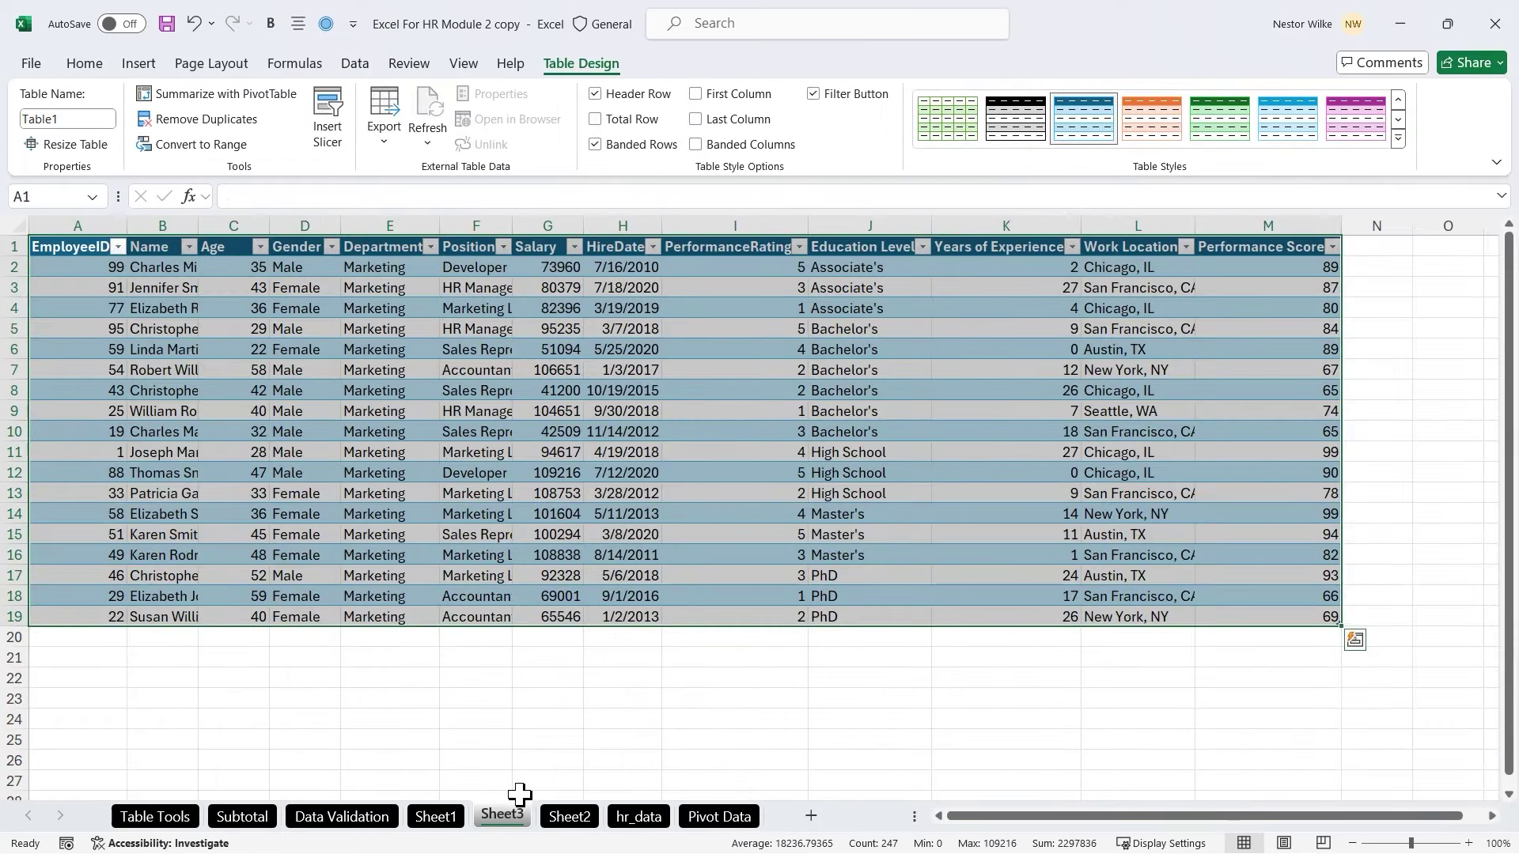
drag(505, 798, 538, 709)
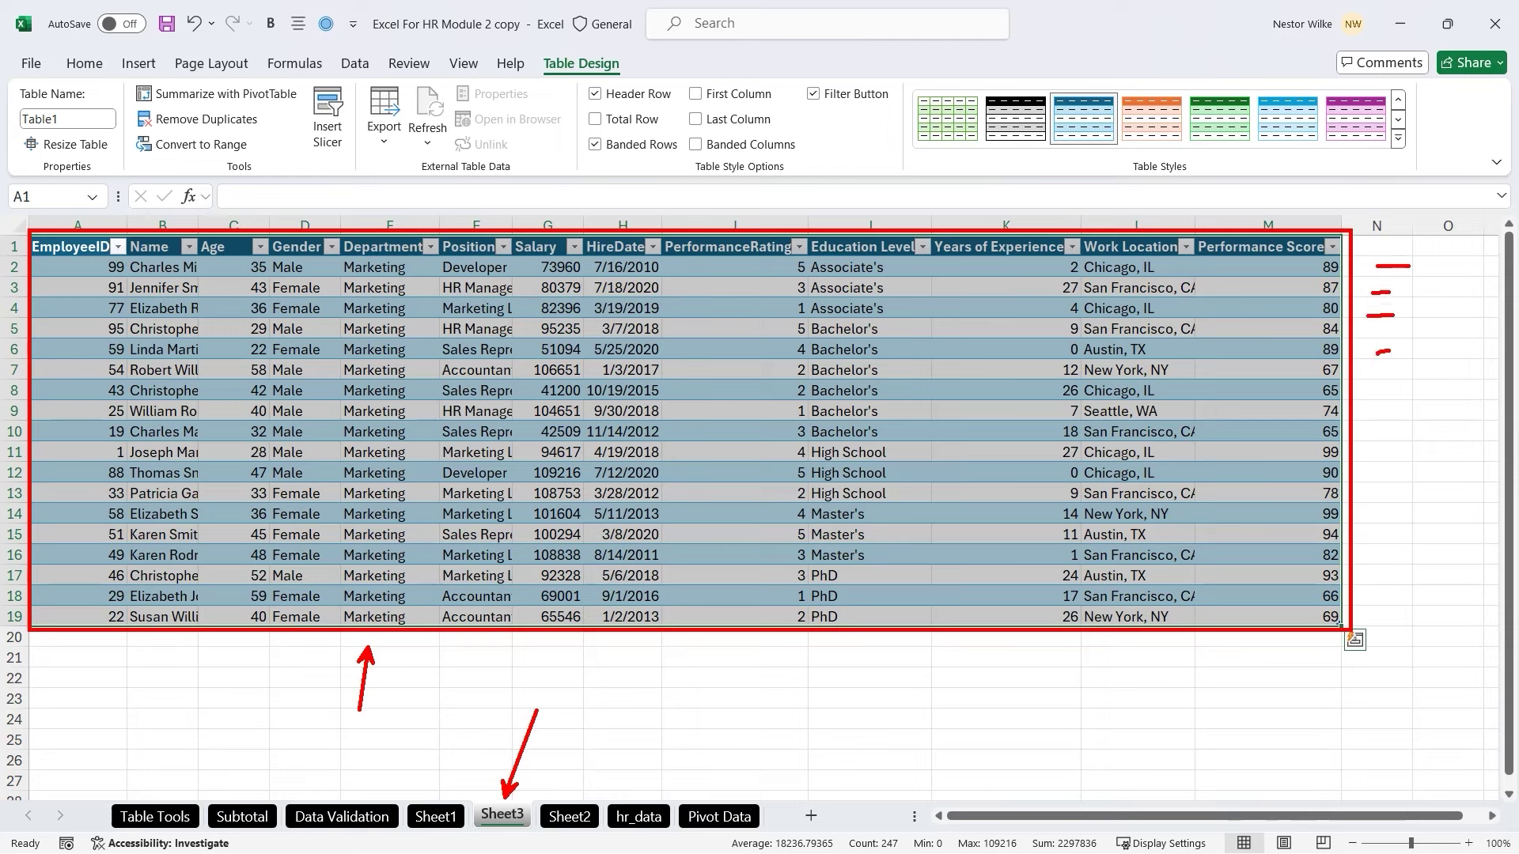
key(Escape)
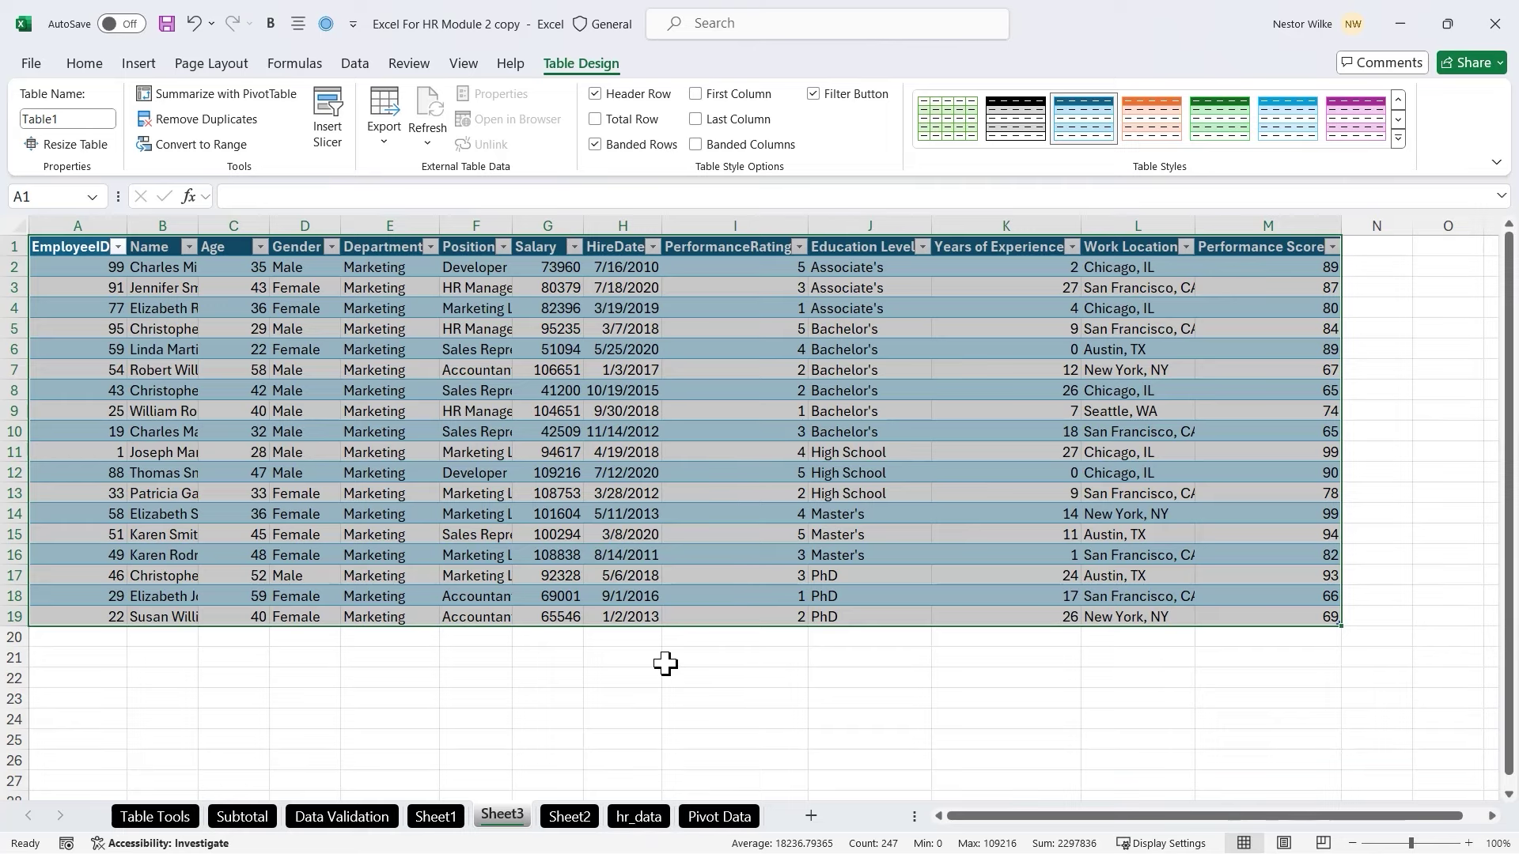
key(ctrl+Page_Down)
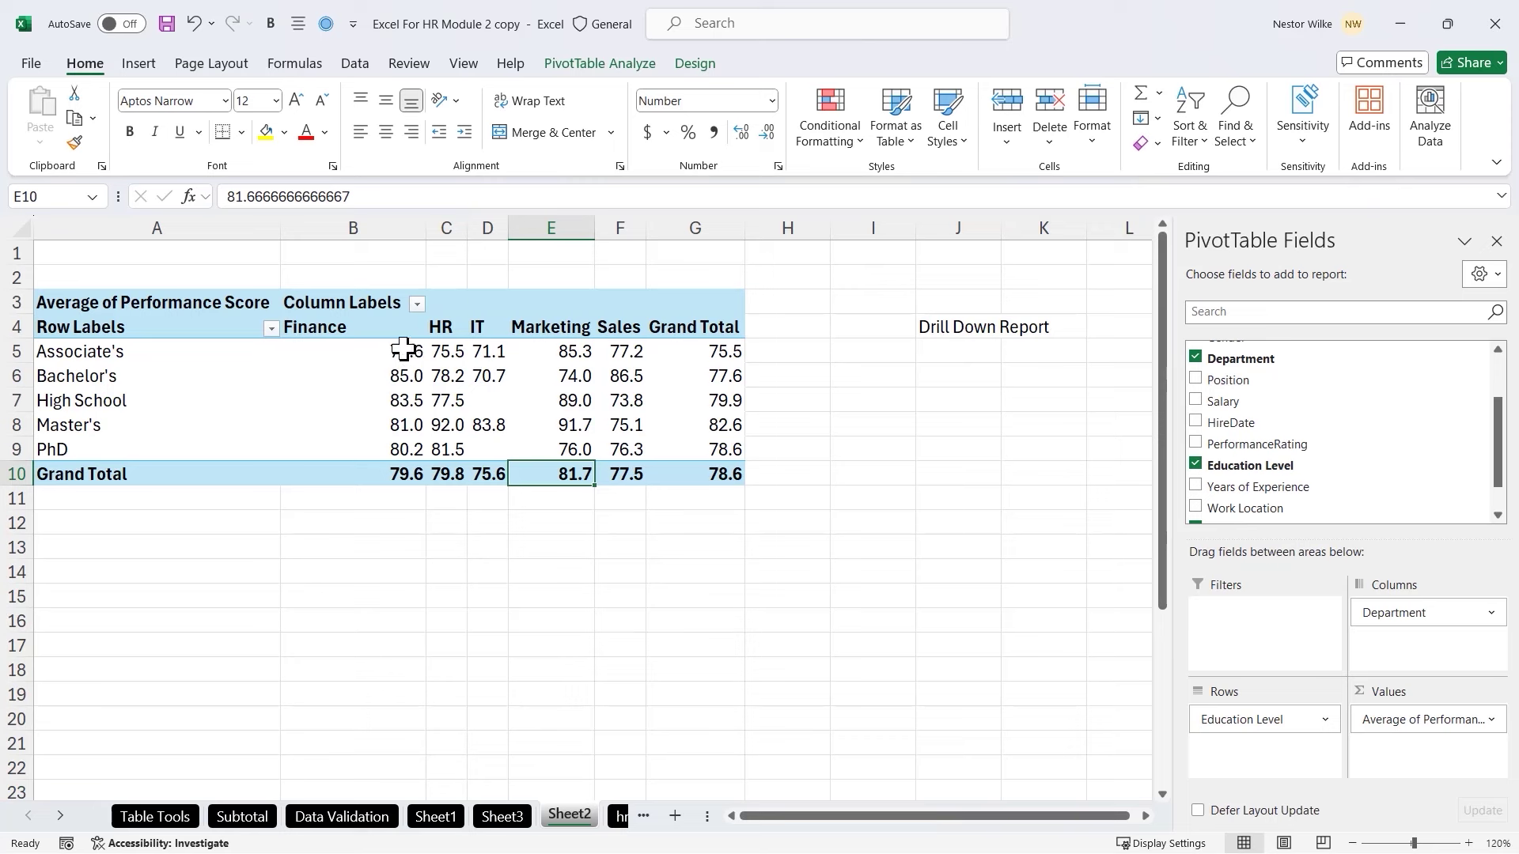
mouse_move(575, 364)
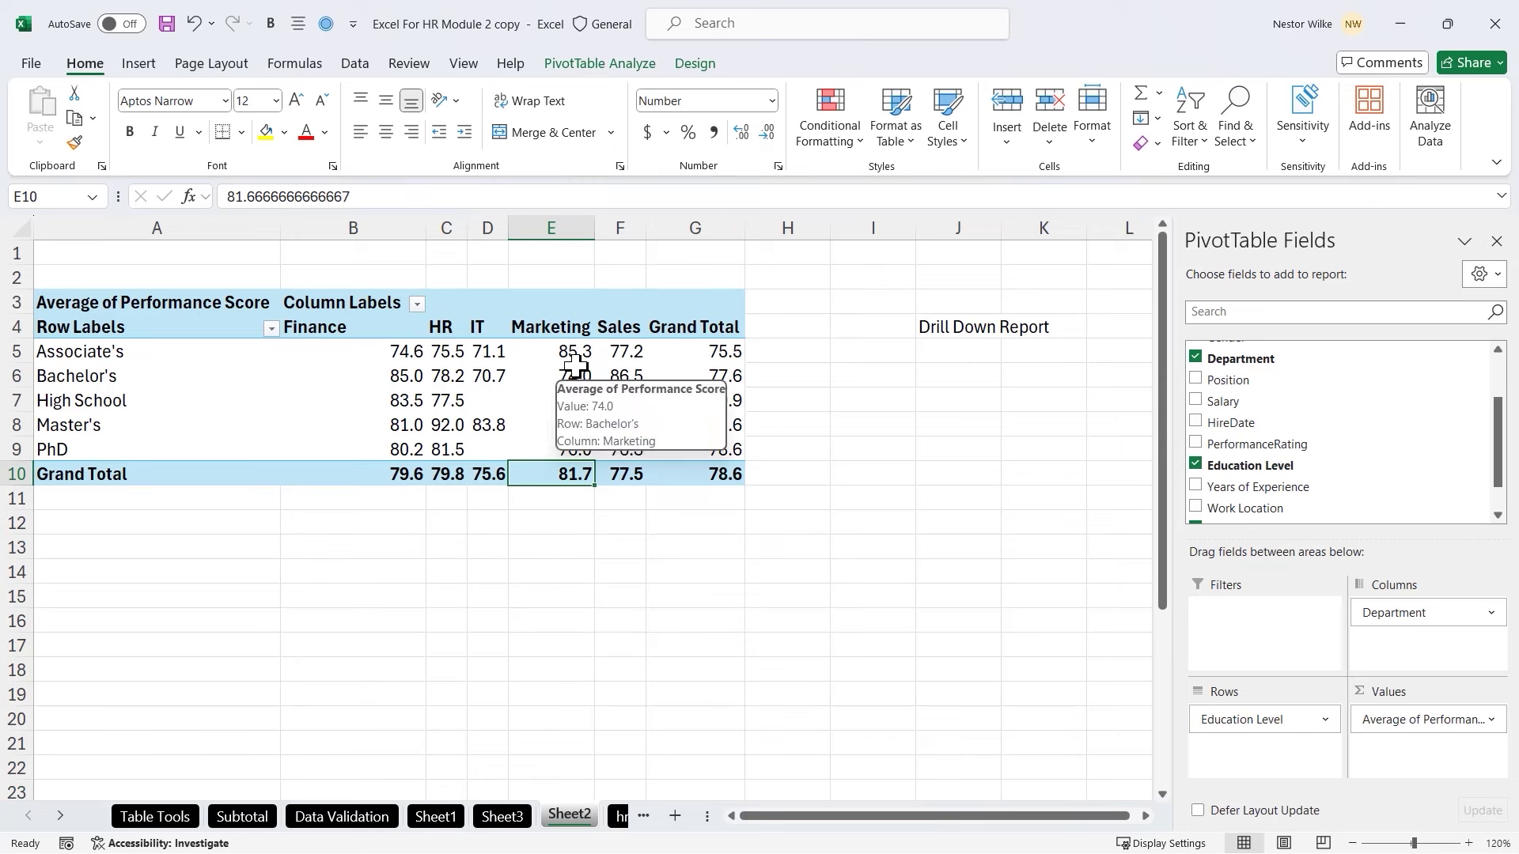
mouse_move(663, 399)
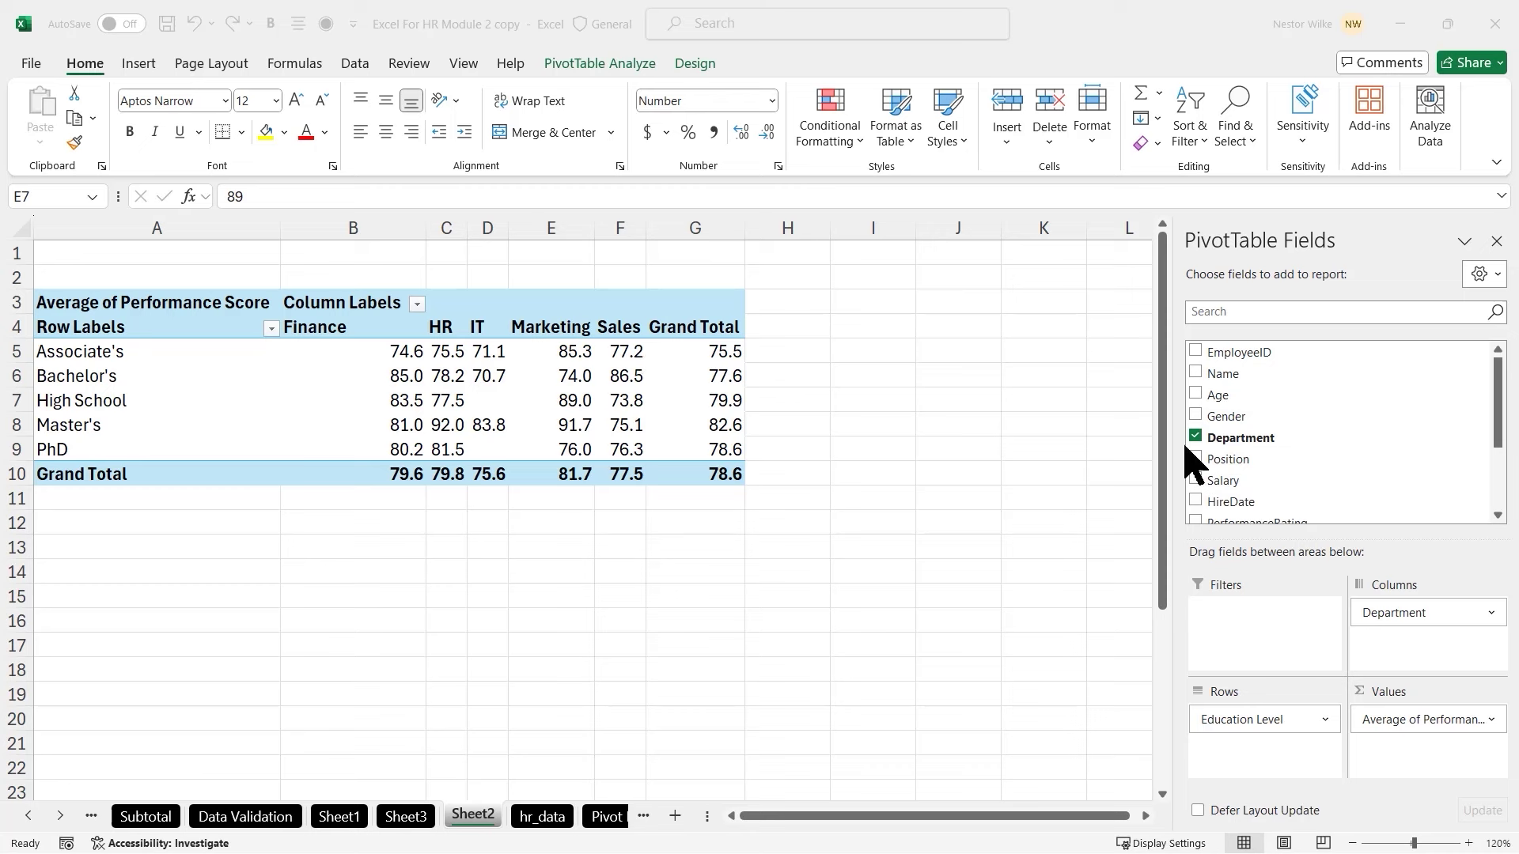
Add Position as a report filter to the PivotTable and filter it to Sales Representative
click(1234, 462)
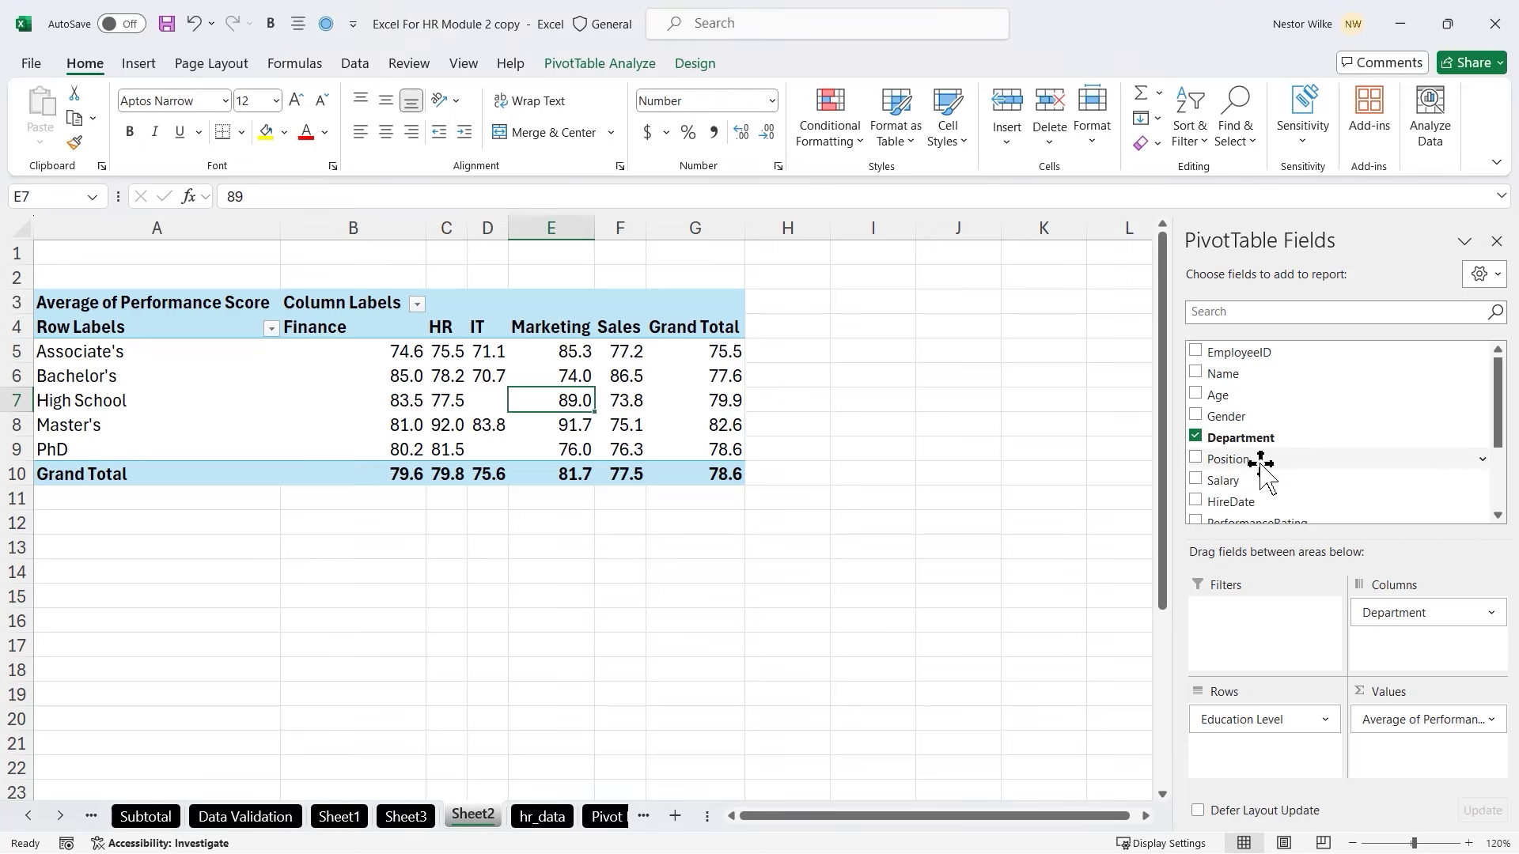
drag(1197, 461, 1274, 657)
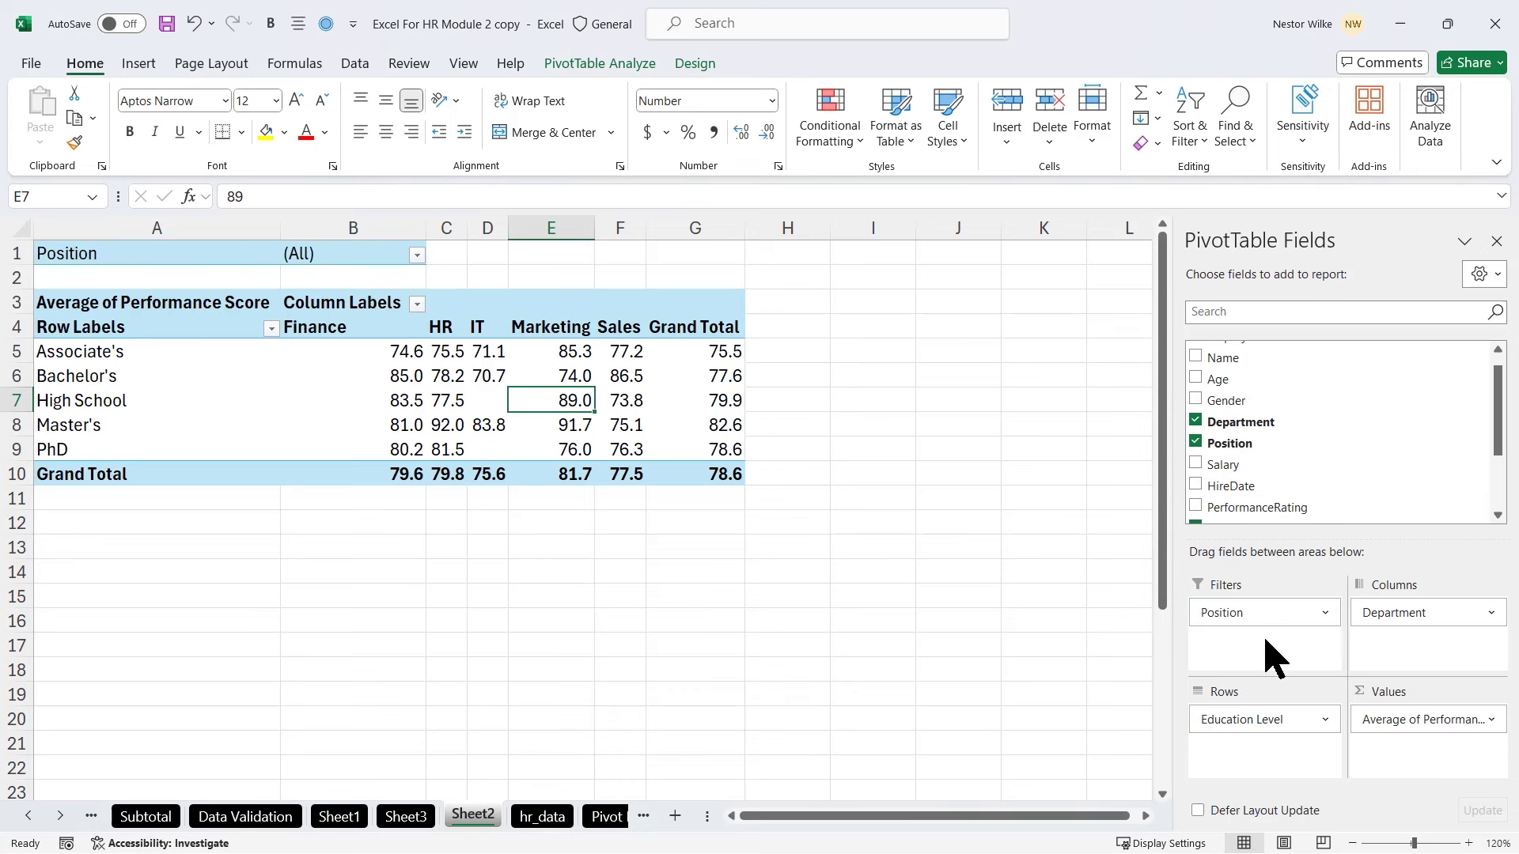
click(417, 255)
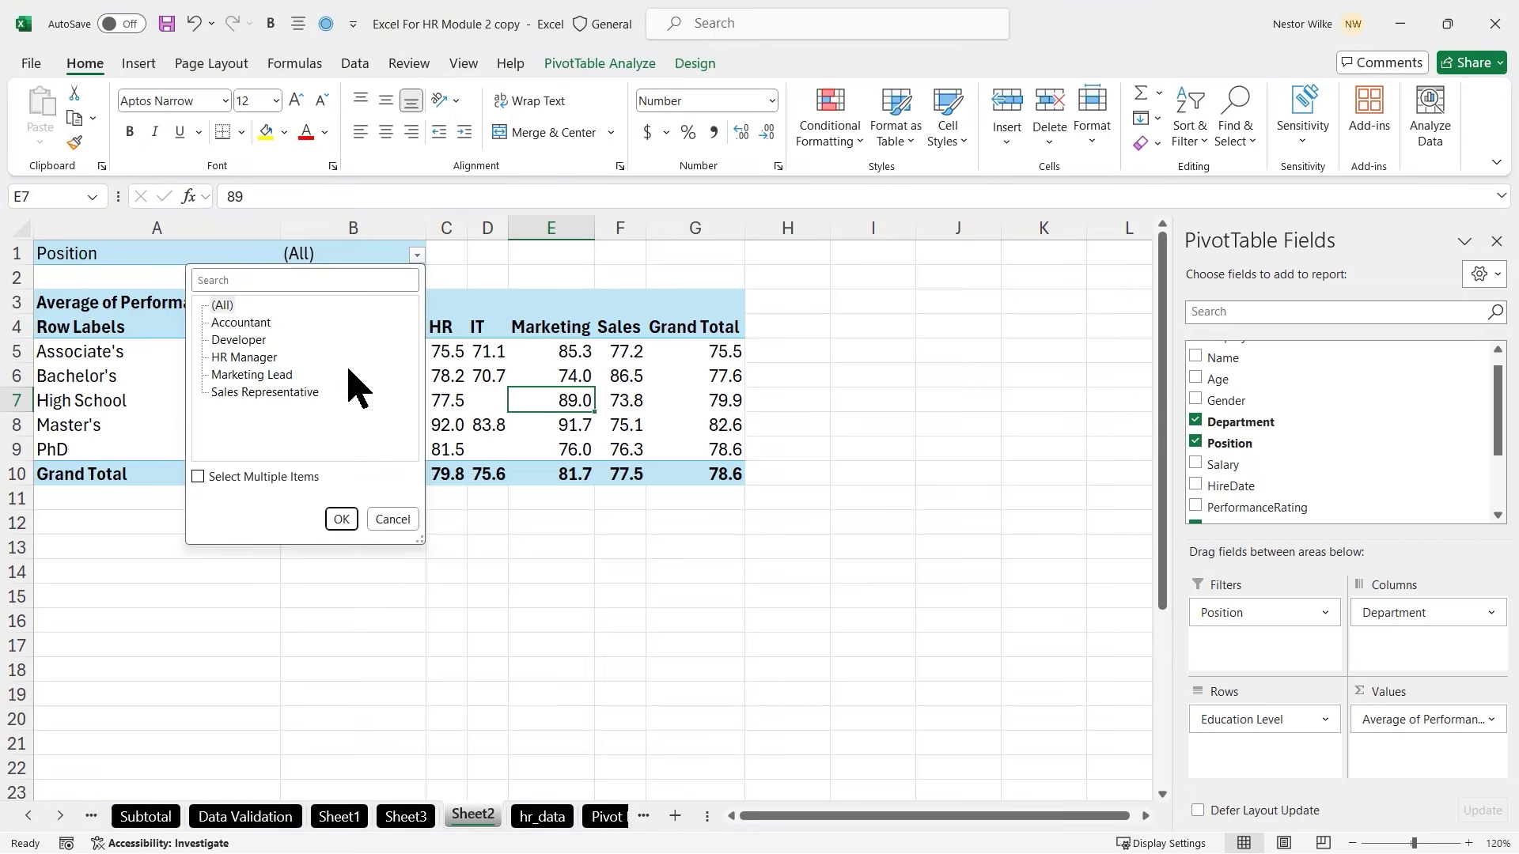
click(269, 393)
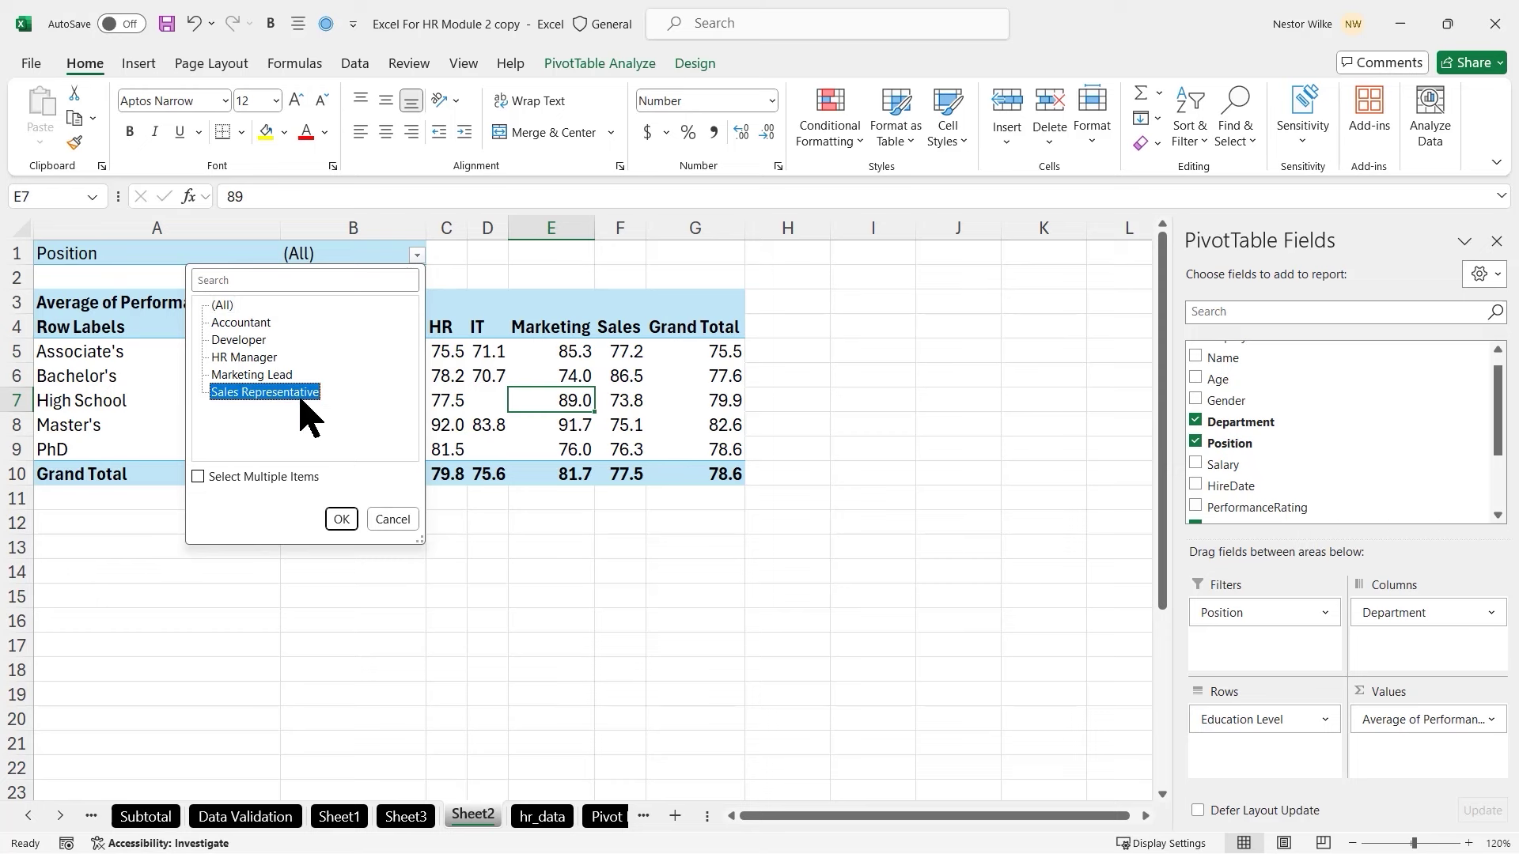
click(341, 520)
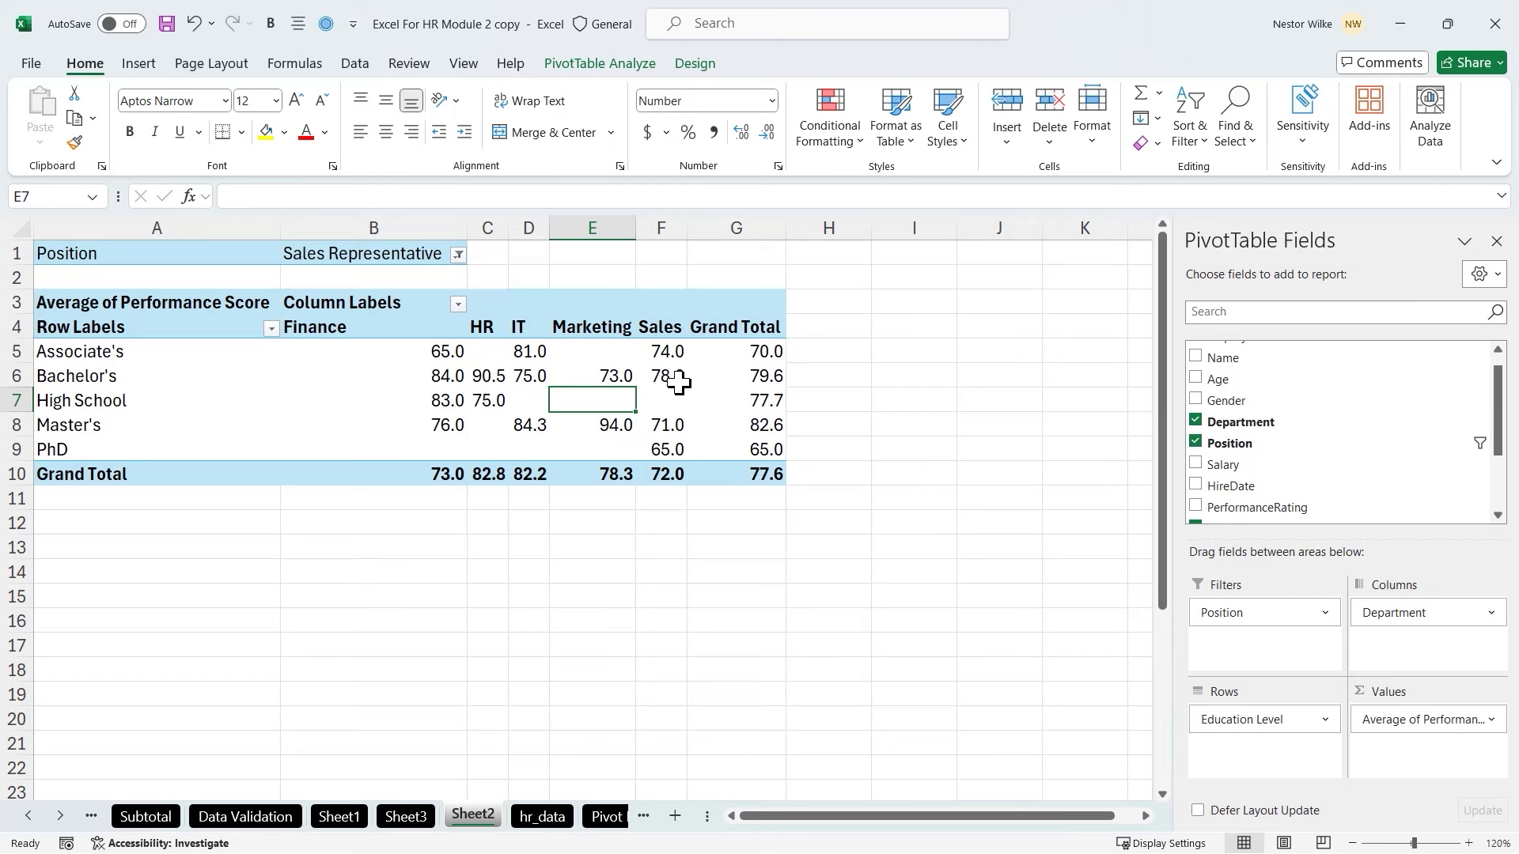
Change the PivotTable's Position filter to Developer
mouse_move(673, 382)
click(457, 255)
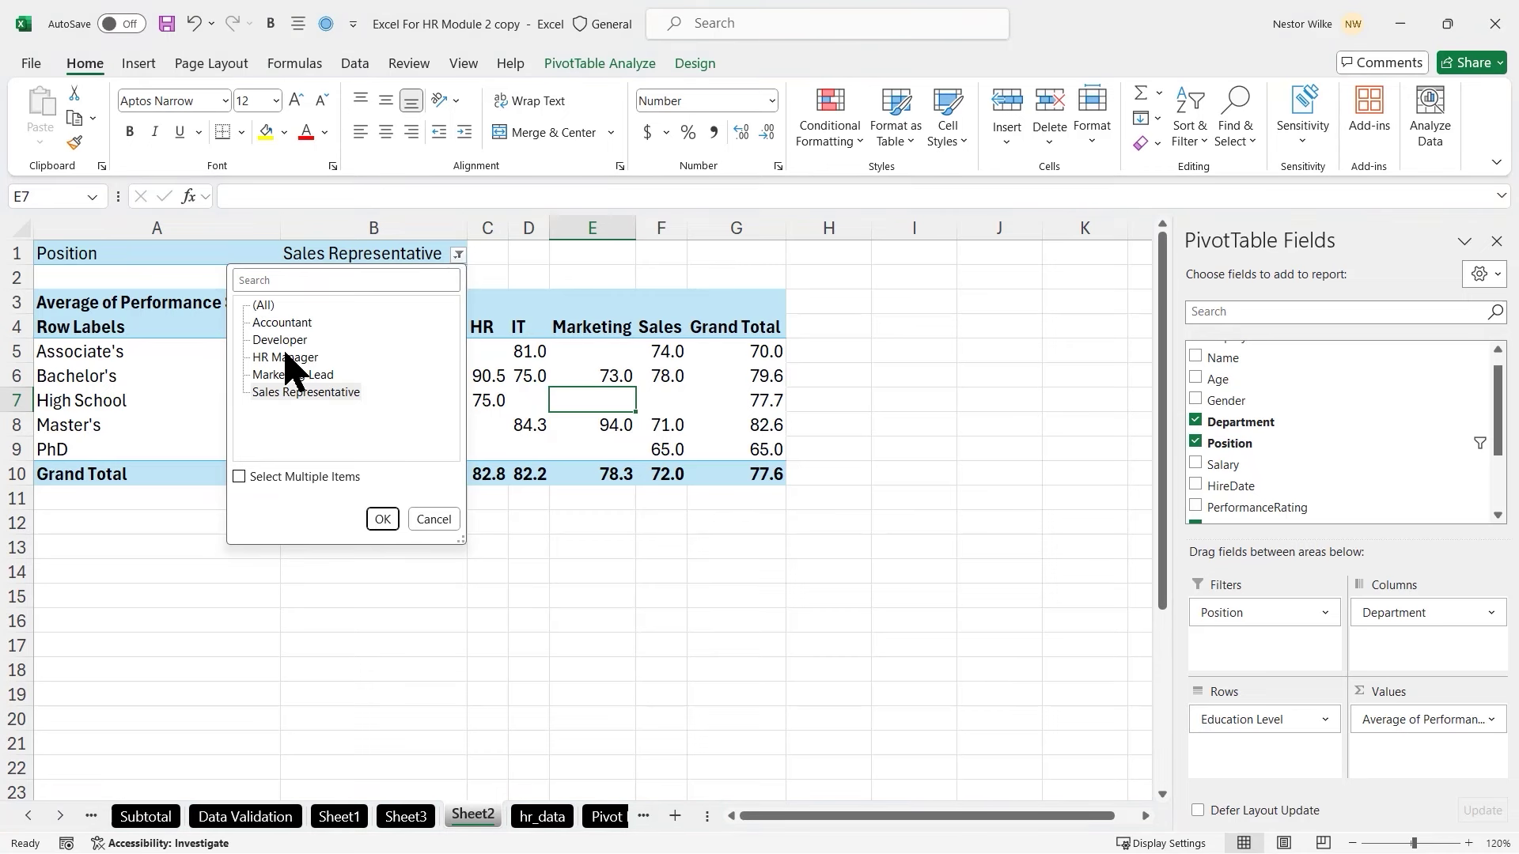
click(283, 340)
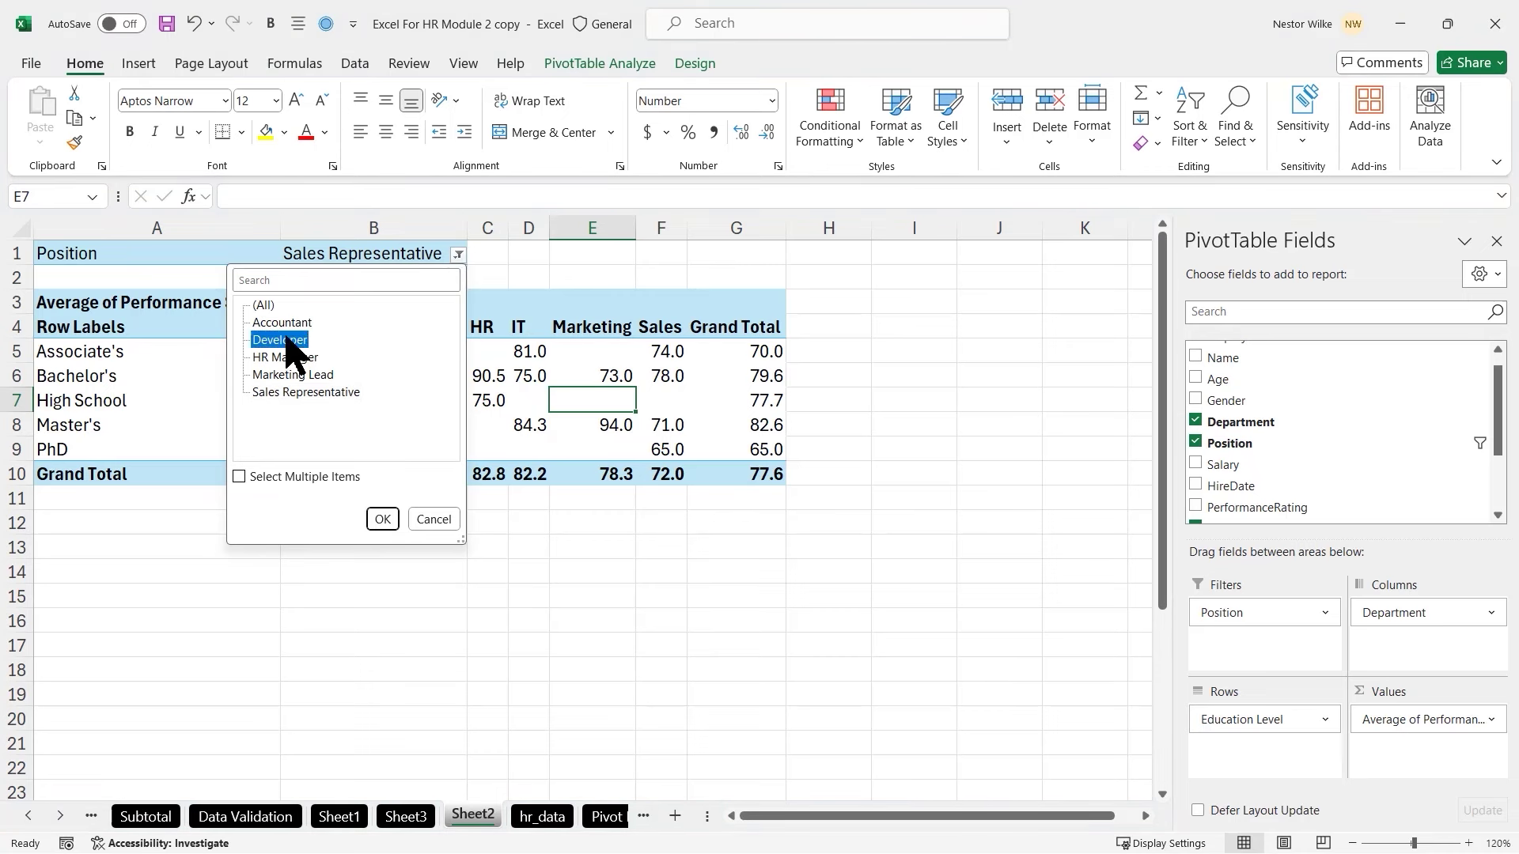
click(383, 519)
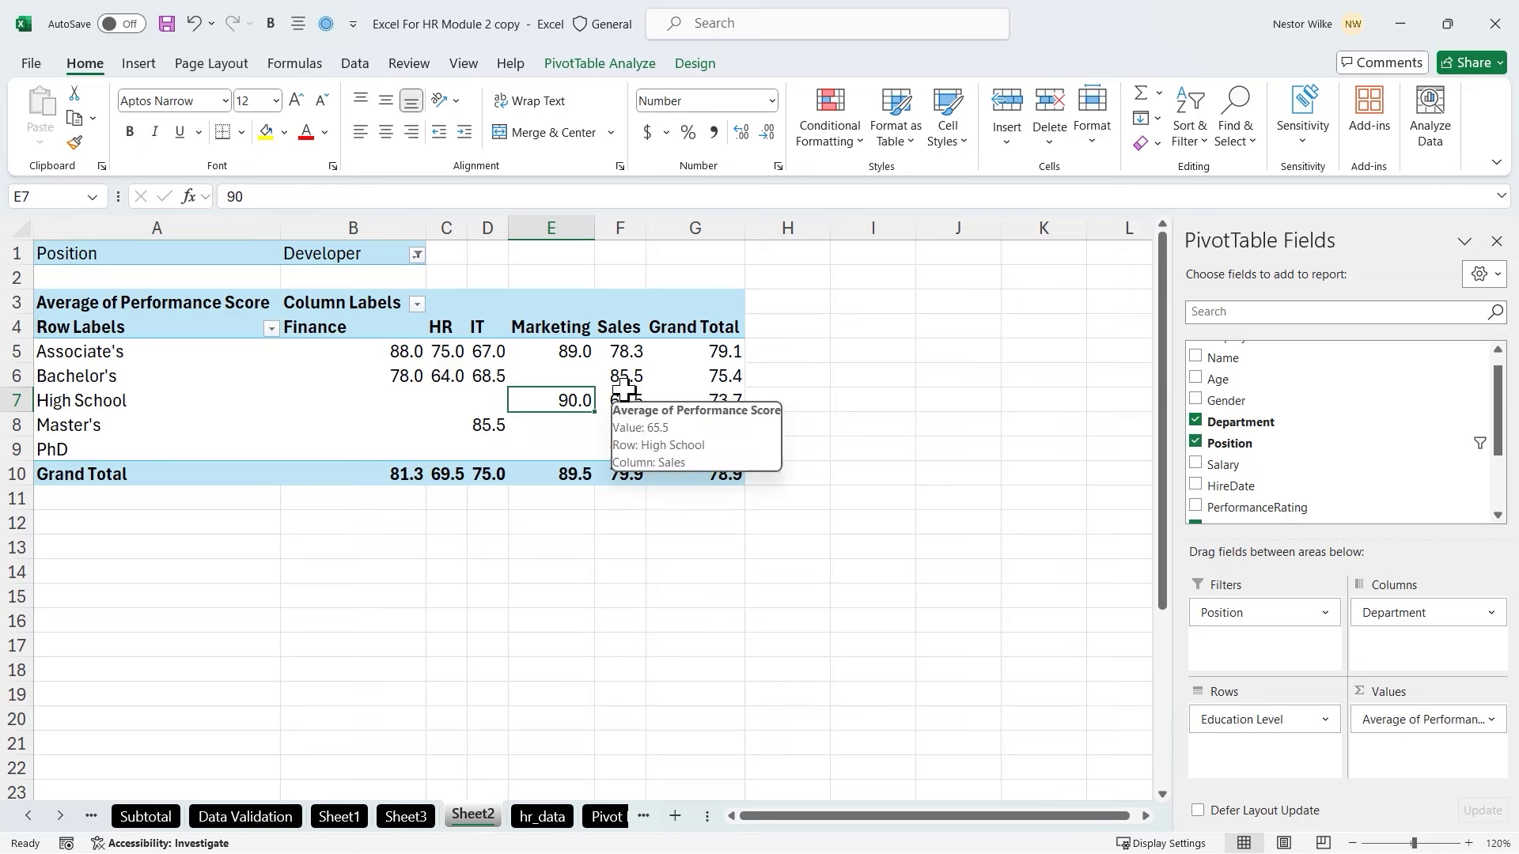
click(417, 255)
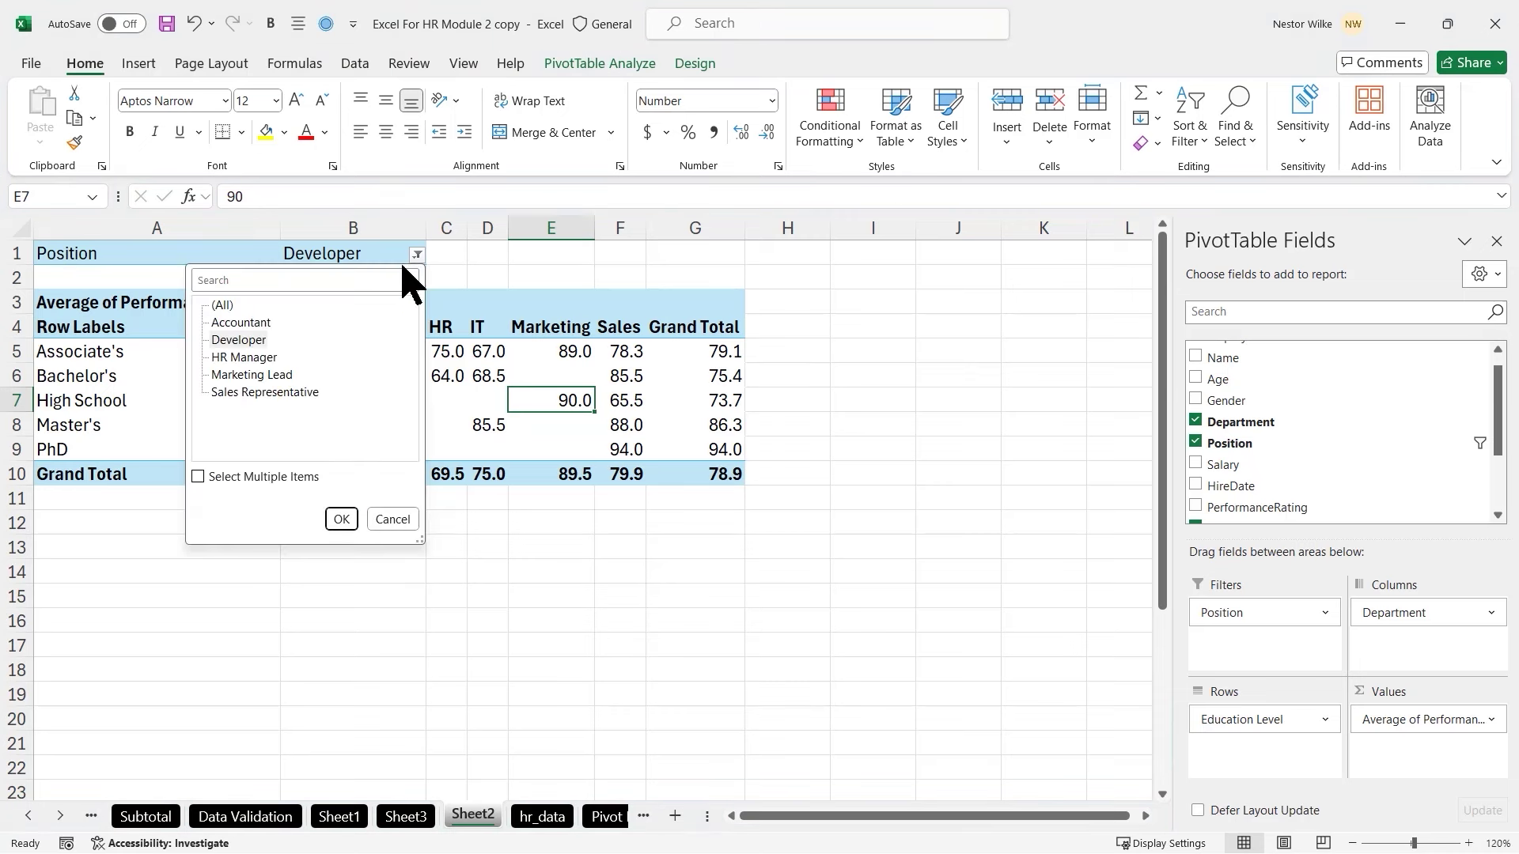
click(566, 538)
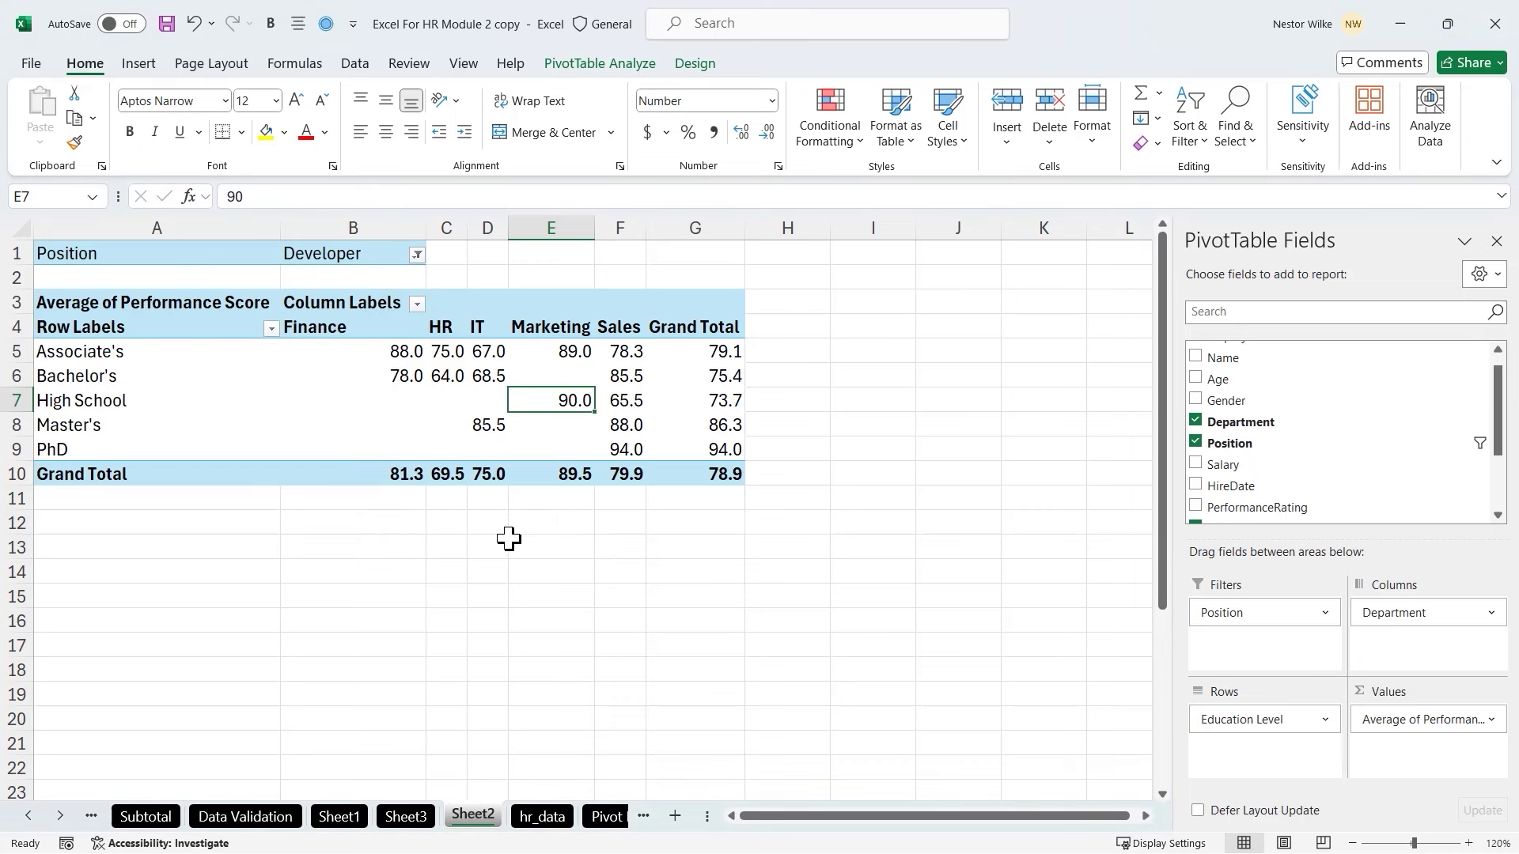
drag(180, 514, 385, 612)
mouse_move(405, 509)
mouse_down()
mouse_move(515, 610)
mouse_move(575, 607)
mouse_up()
mouse_move(593, 515)
mouse_down()
mouse_move(712, 607)
mouse_move(743, 609)
mouse_up()
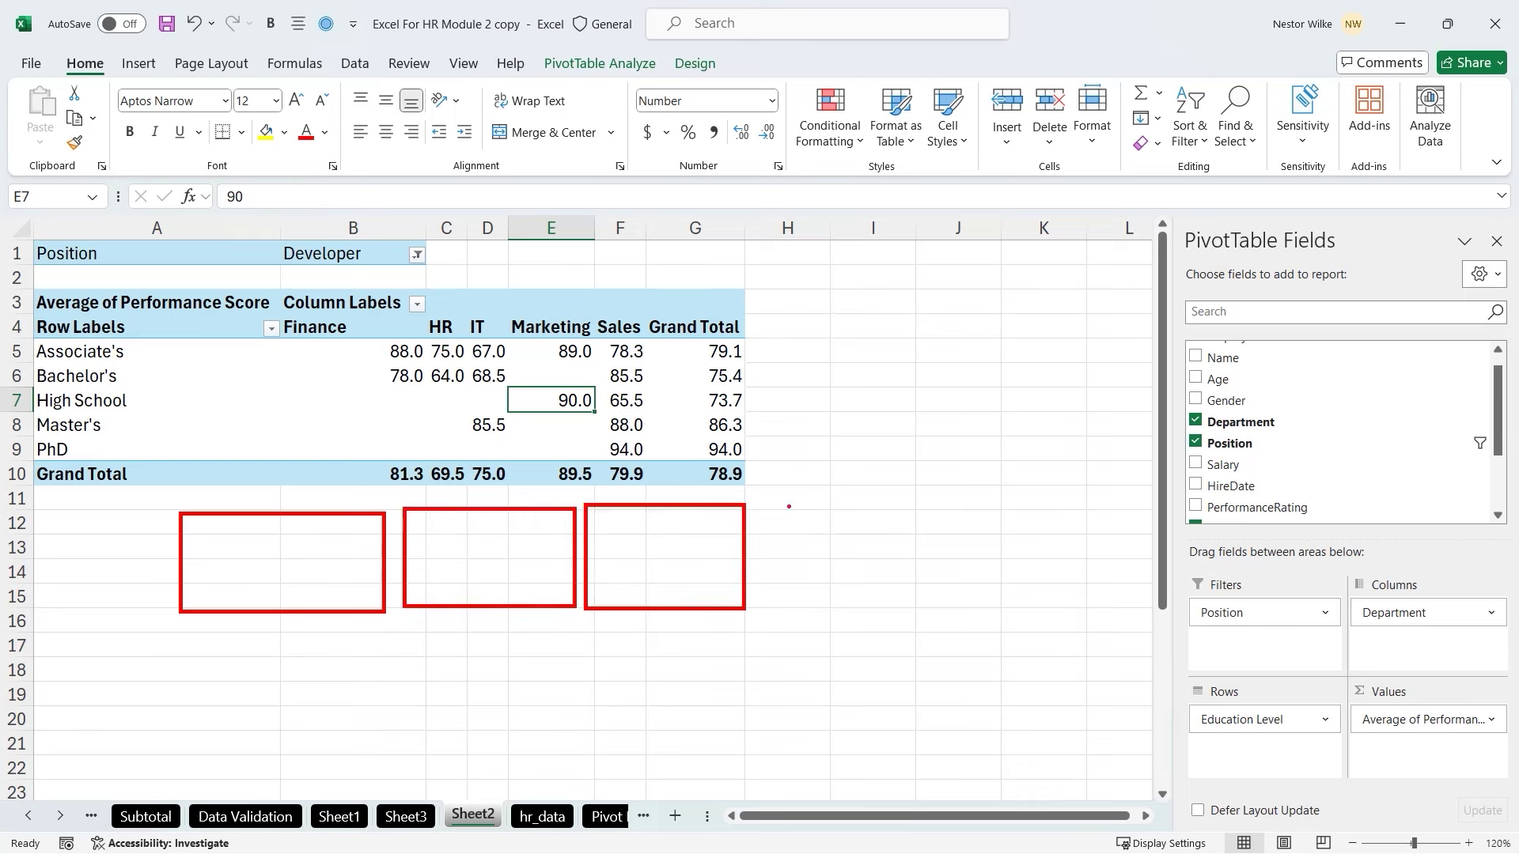
mouse_move(778, 518)
mouse_down()
mouse_move(914, 617)
mouse_move(902, 608)
mouse_up()
drag(925, 503, 1079, 607)
key(Escape)
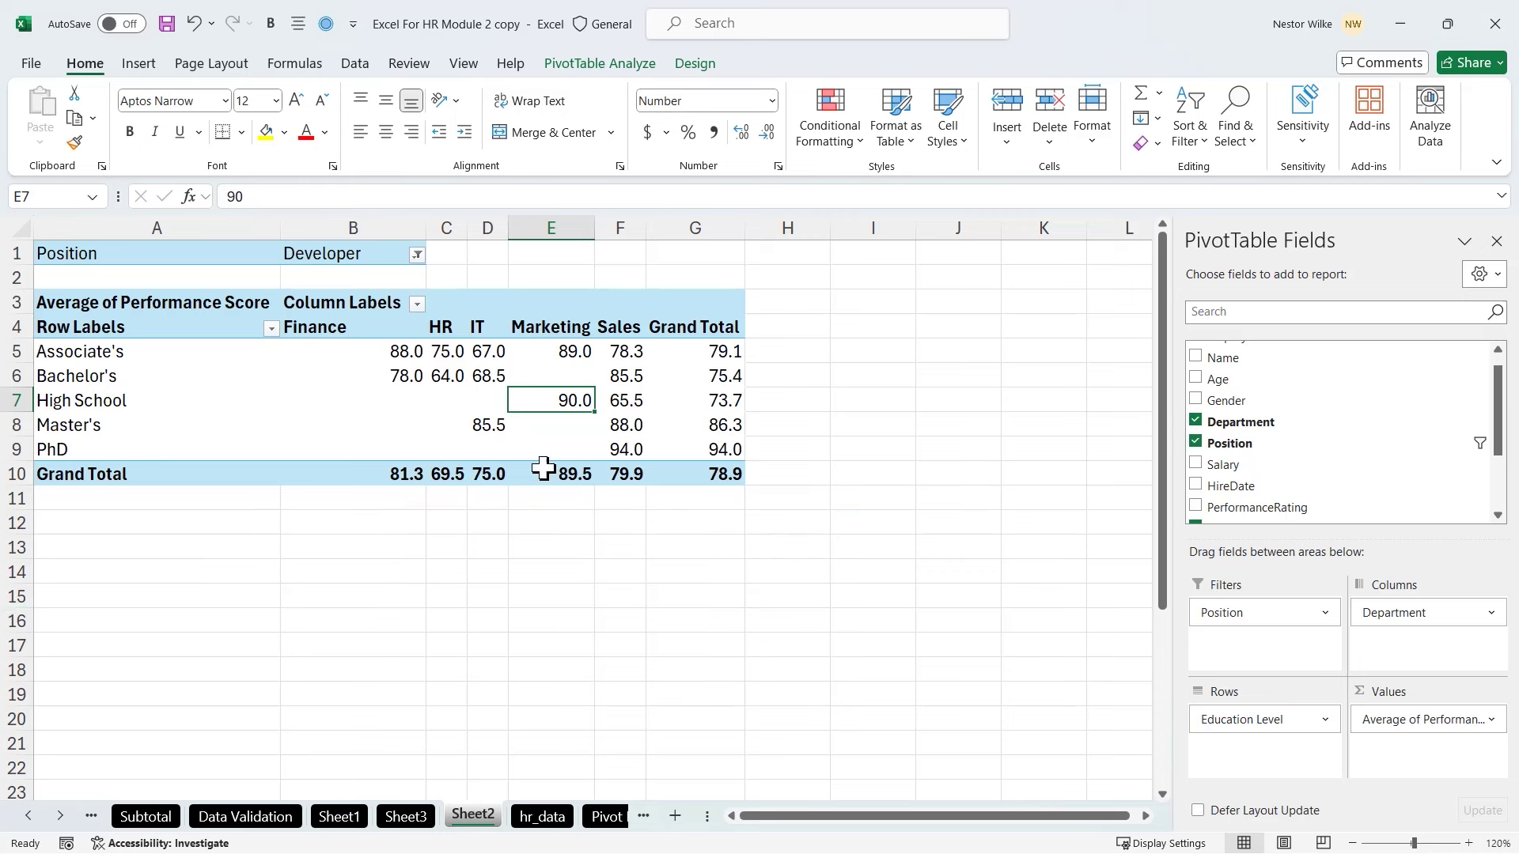
click(558, 354)
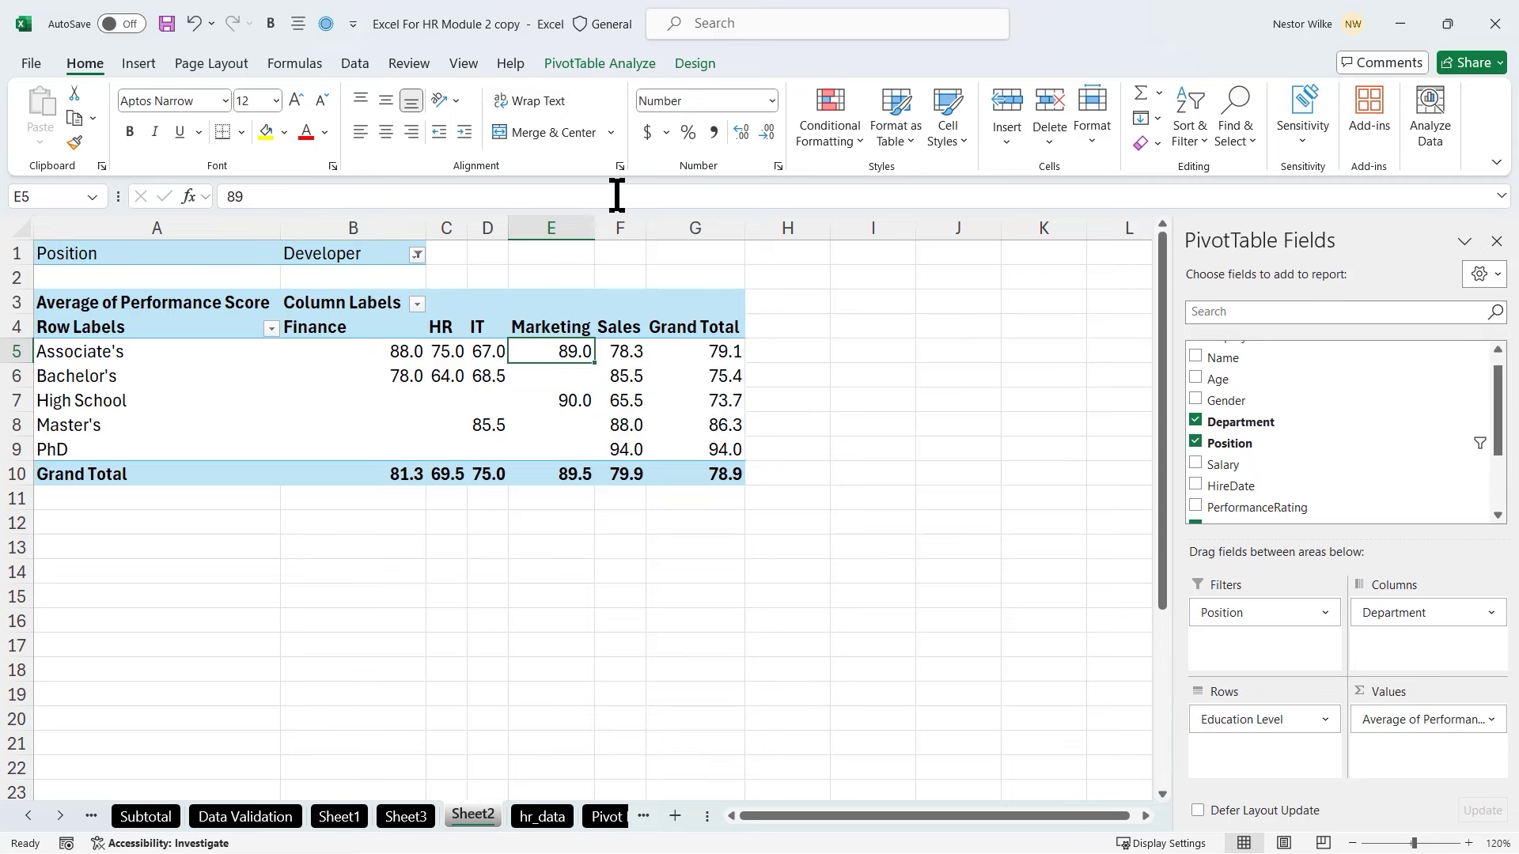
click(628, 68)
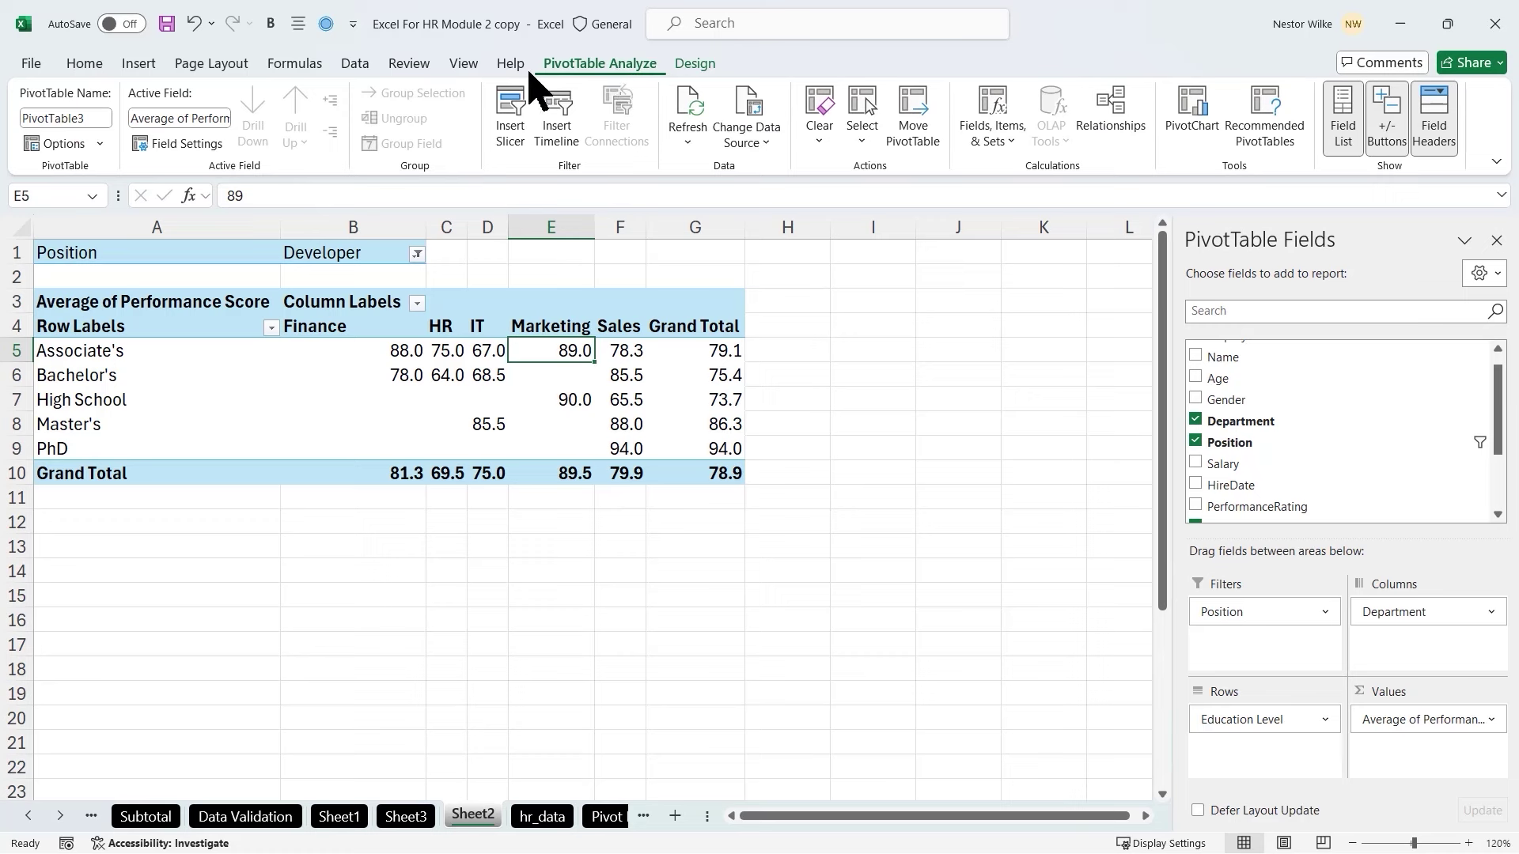
click(100, 143)
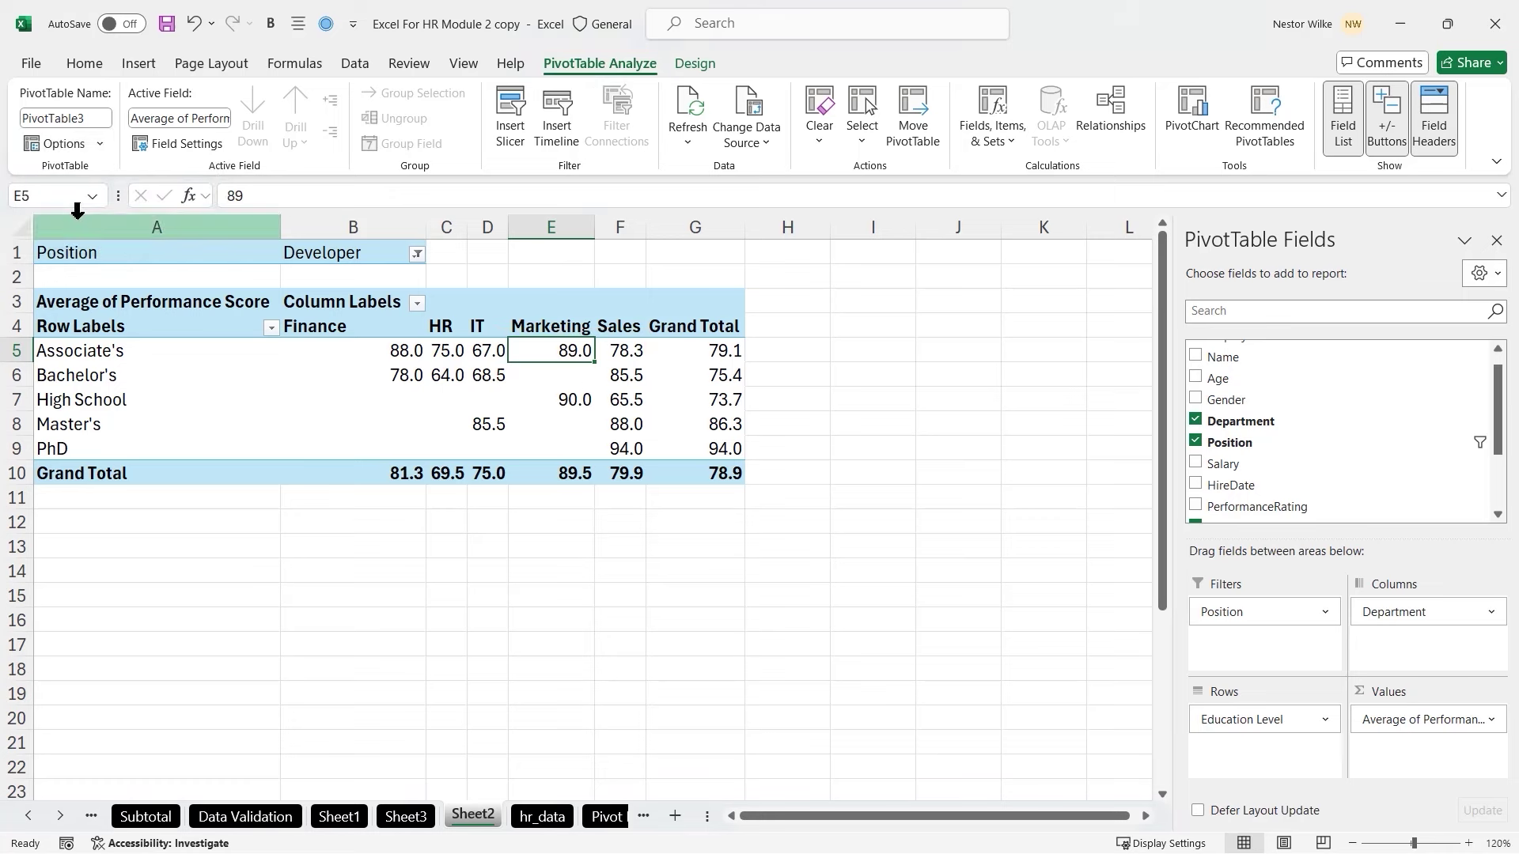
click(101, 145)
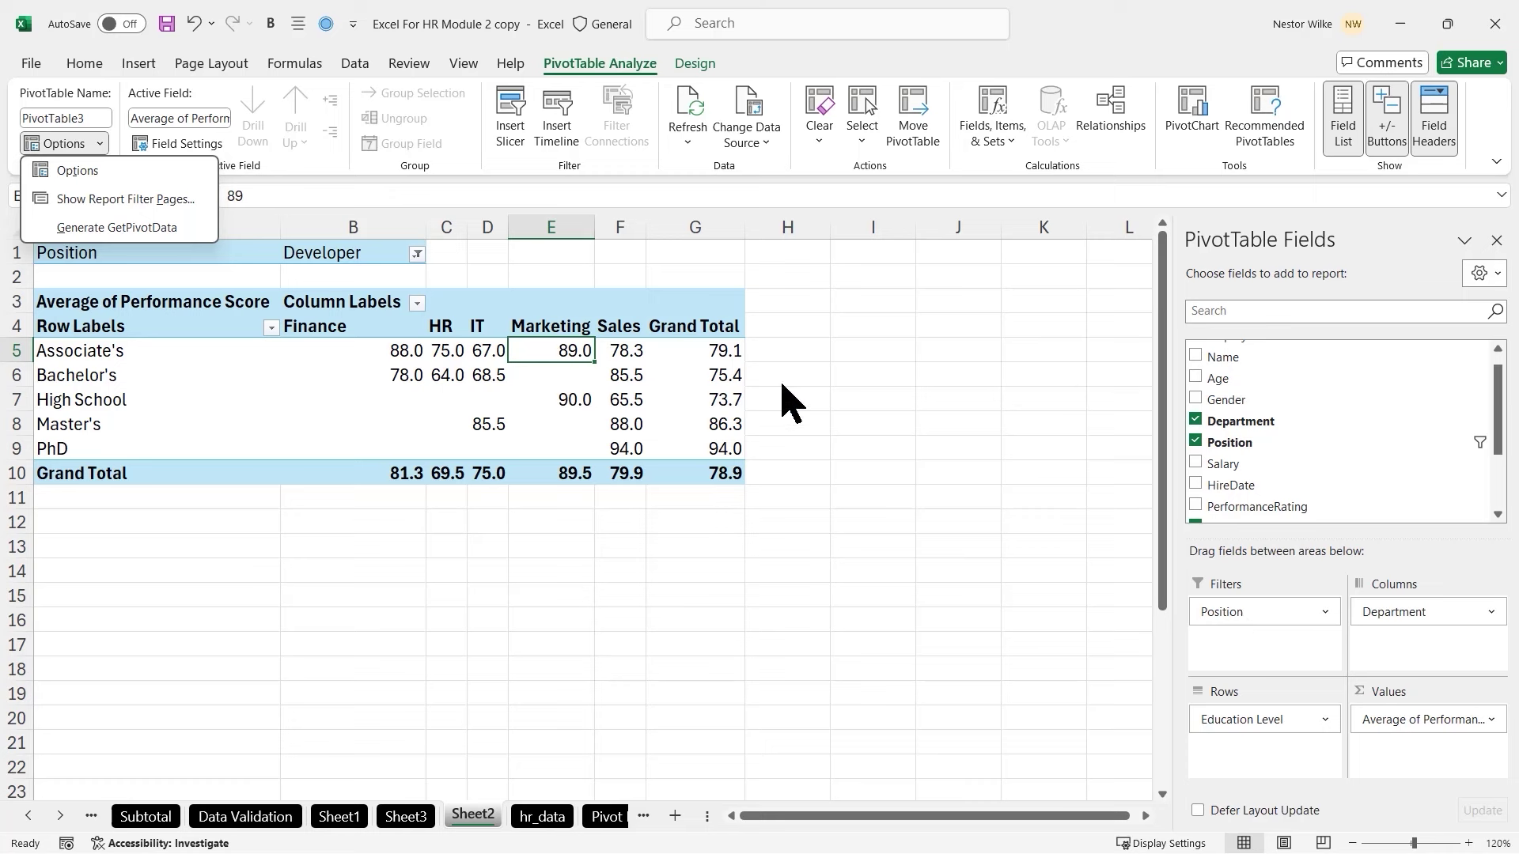
click(1247, 613)
mouse_move(1247, 613)
mouse_down()
mouse_move(1279, 522)
mouse_move(1241, 594)
mouse_move(1253, 625)
mouse_up()
Allow multiple items in the PivotTable's Position filter and select all positions
click(417, 254)
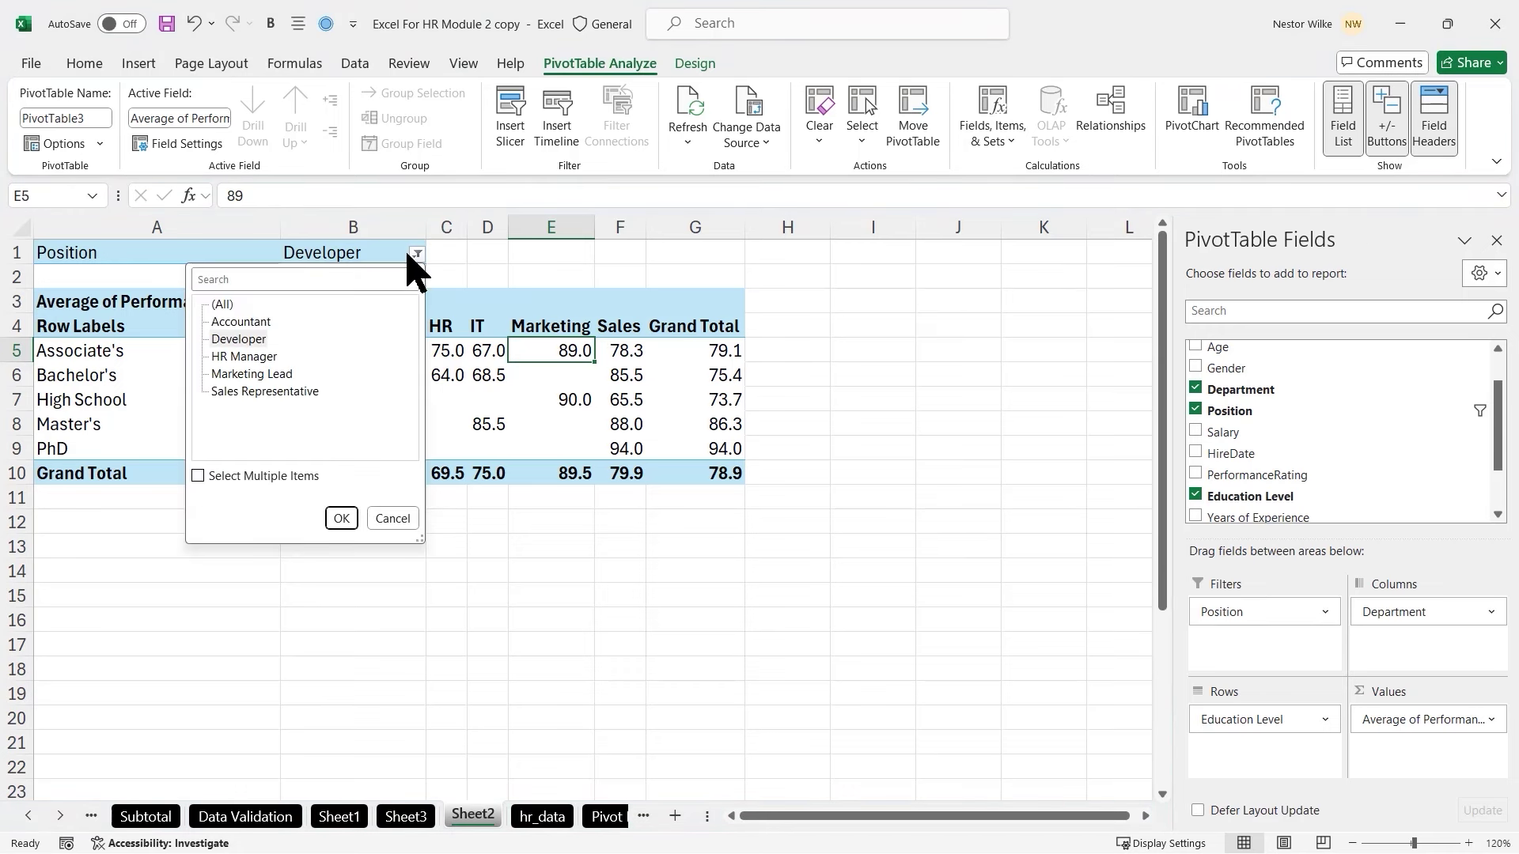
click(197, 475)
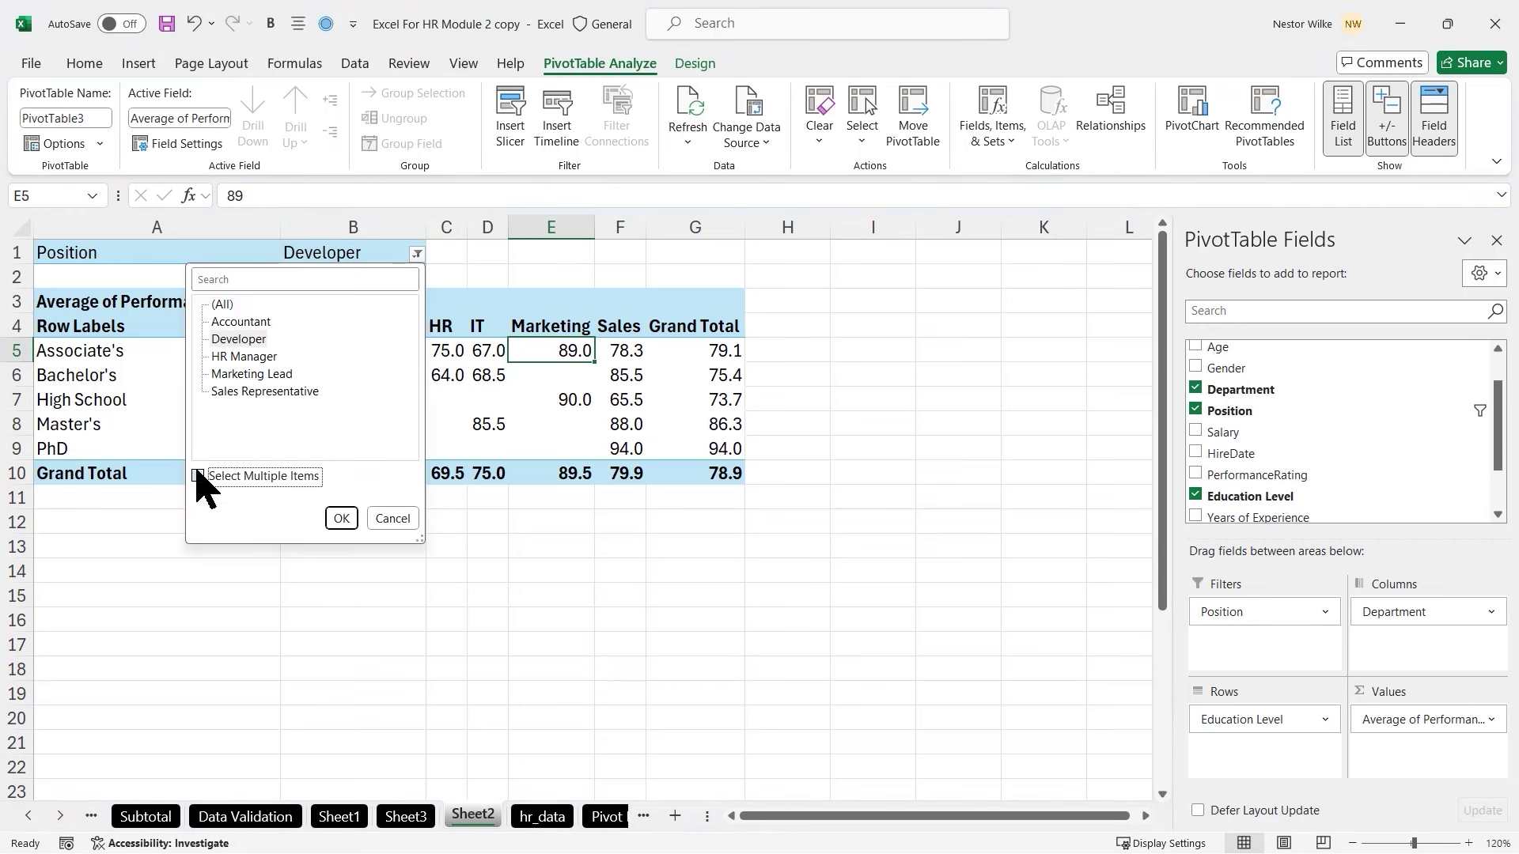
click(215, 321)
click(215, 304)
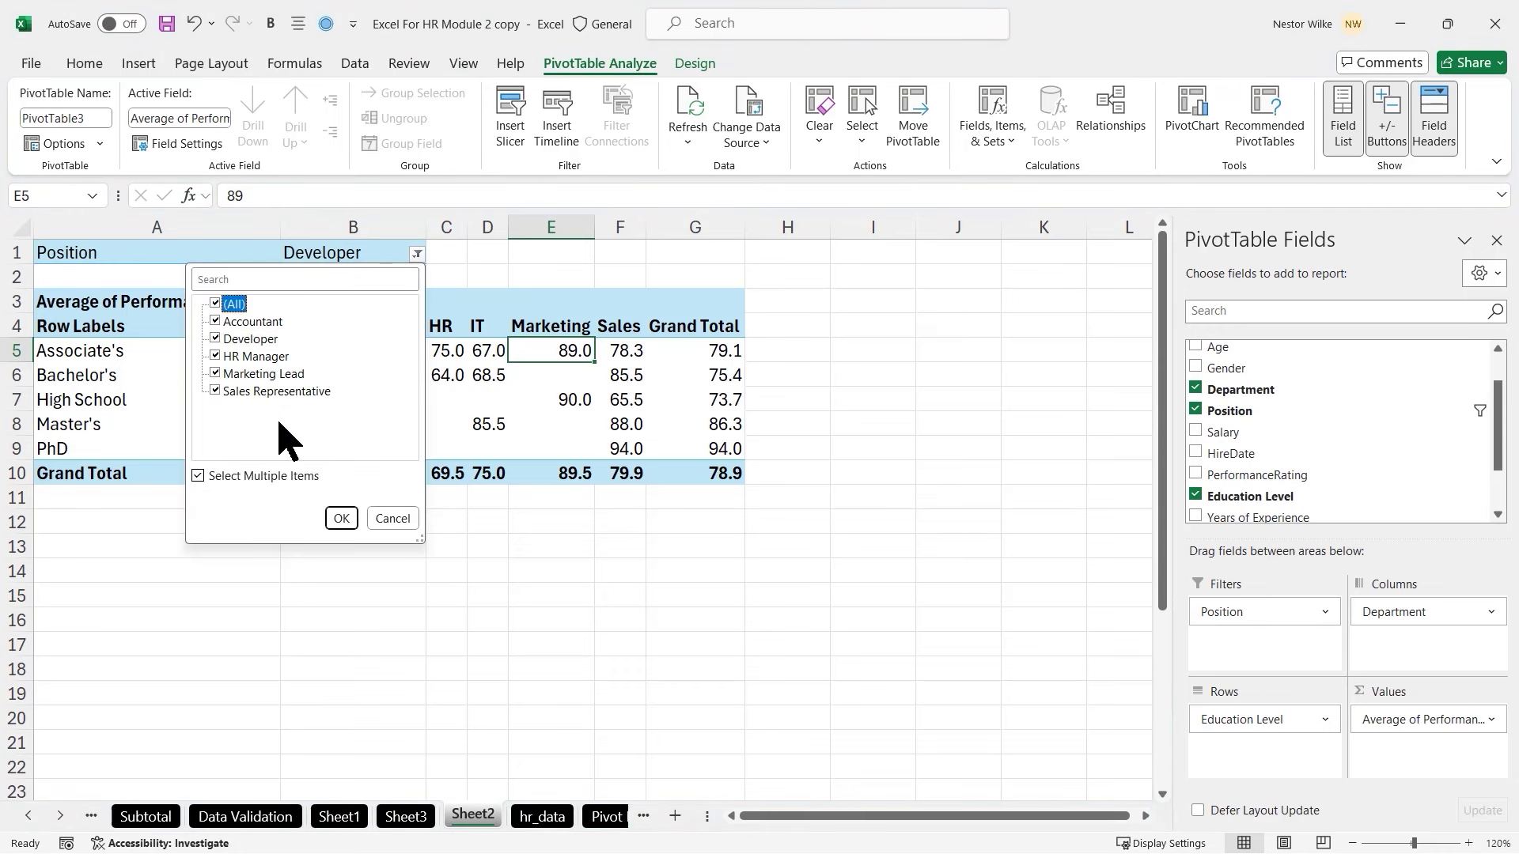
click(341, 518)
Remove Position from the PivotTable's filters, check the available PivotTable options, and add Position back as a report filter
drag(1261, 616, 1334, 475)
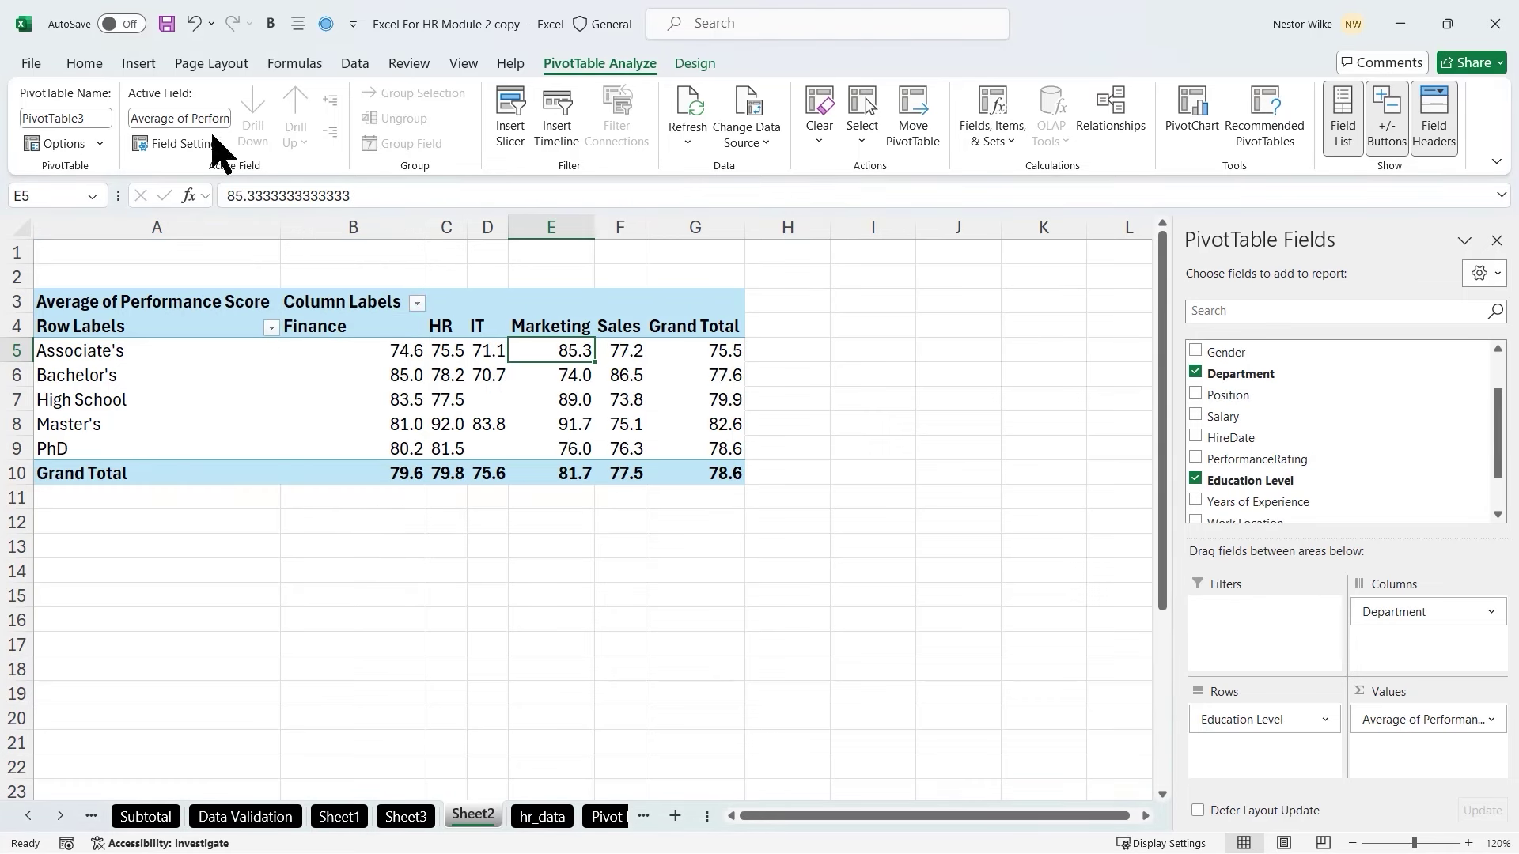
click(100, 143)
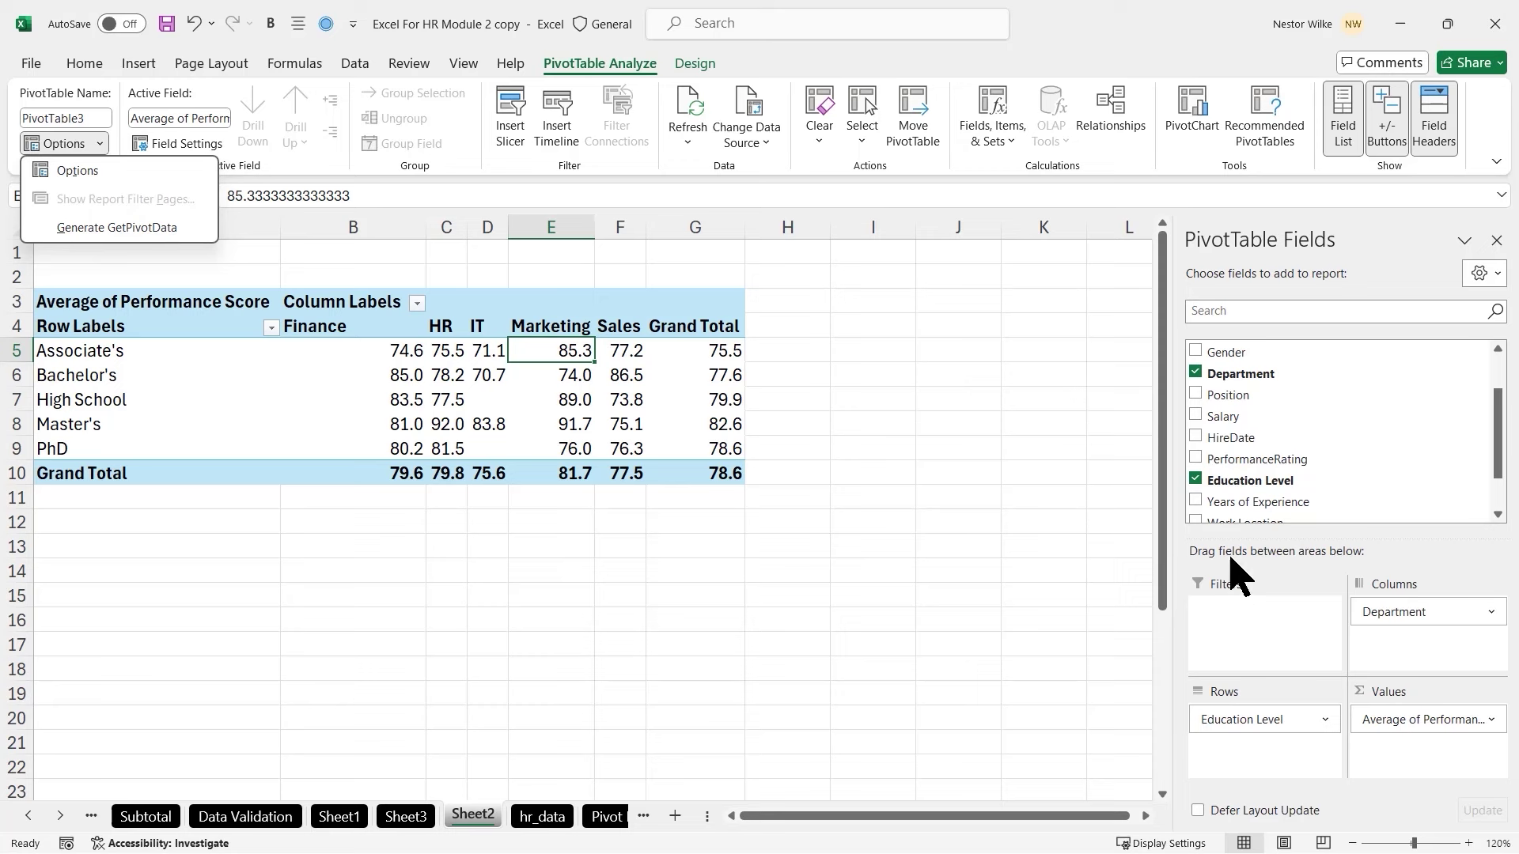
click(1256, 398)
drag(1248, 399, 1261, 614)
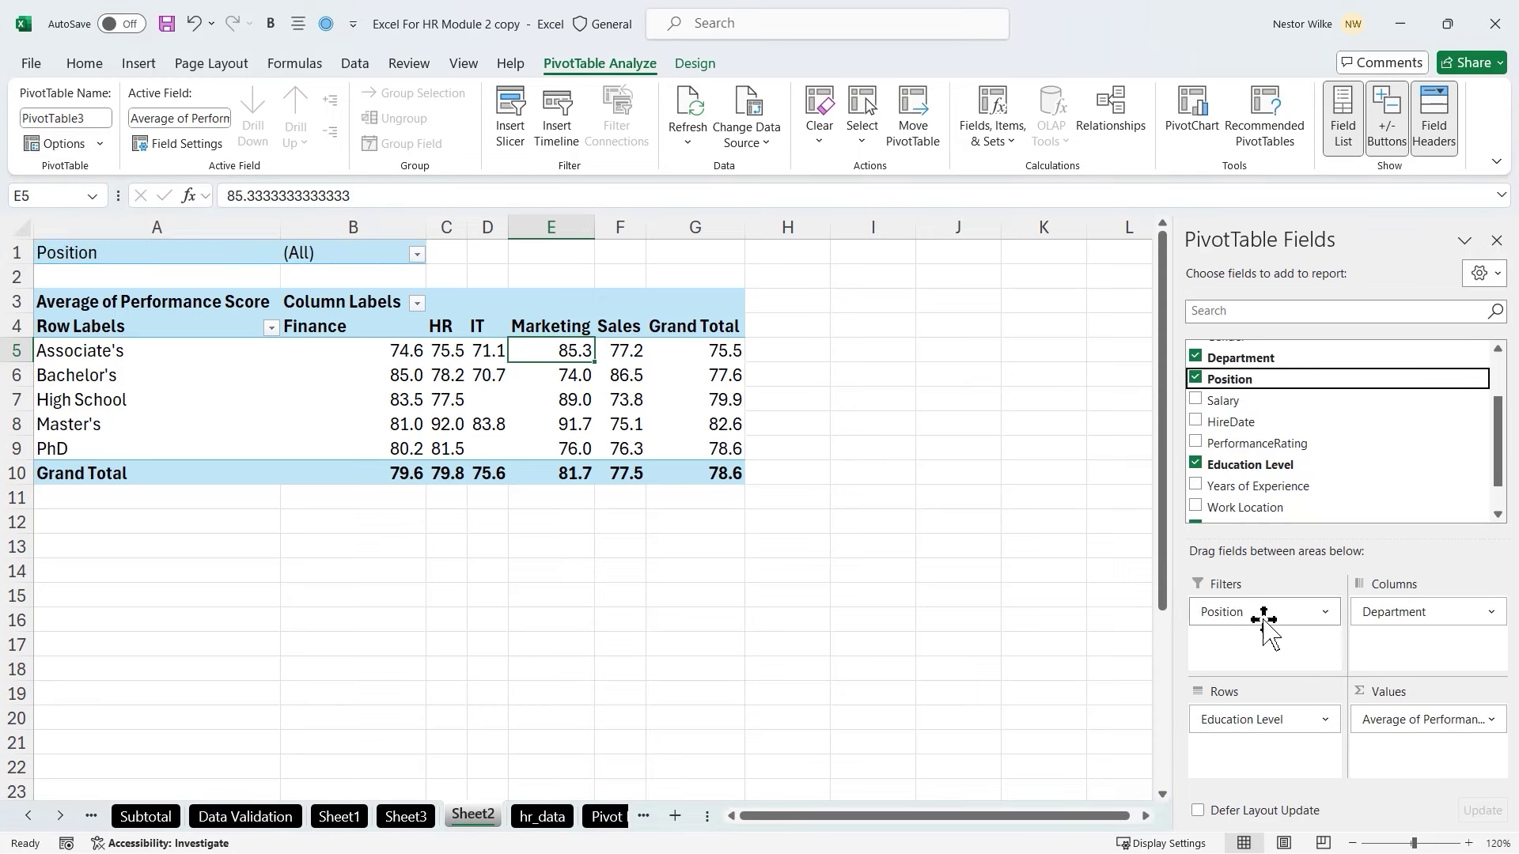
Generate a separate report filter page for each Position from the PivotTable
click(101, 144)
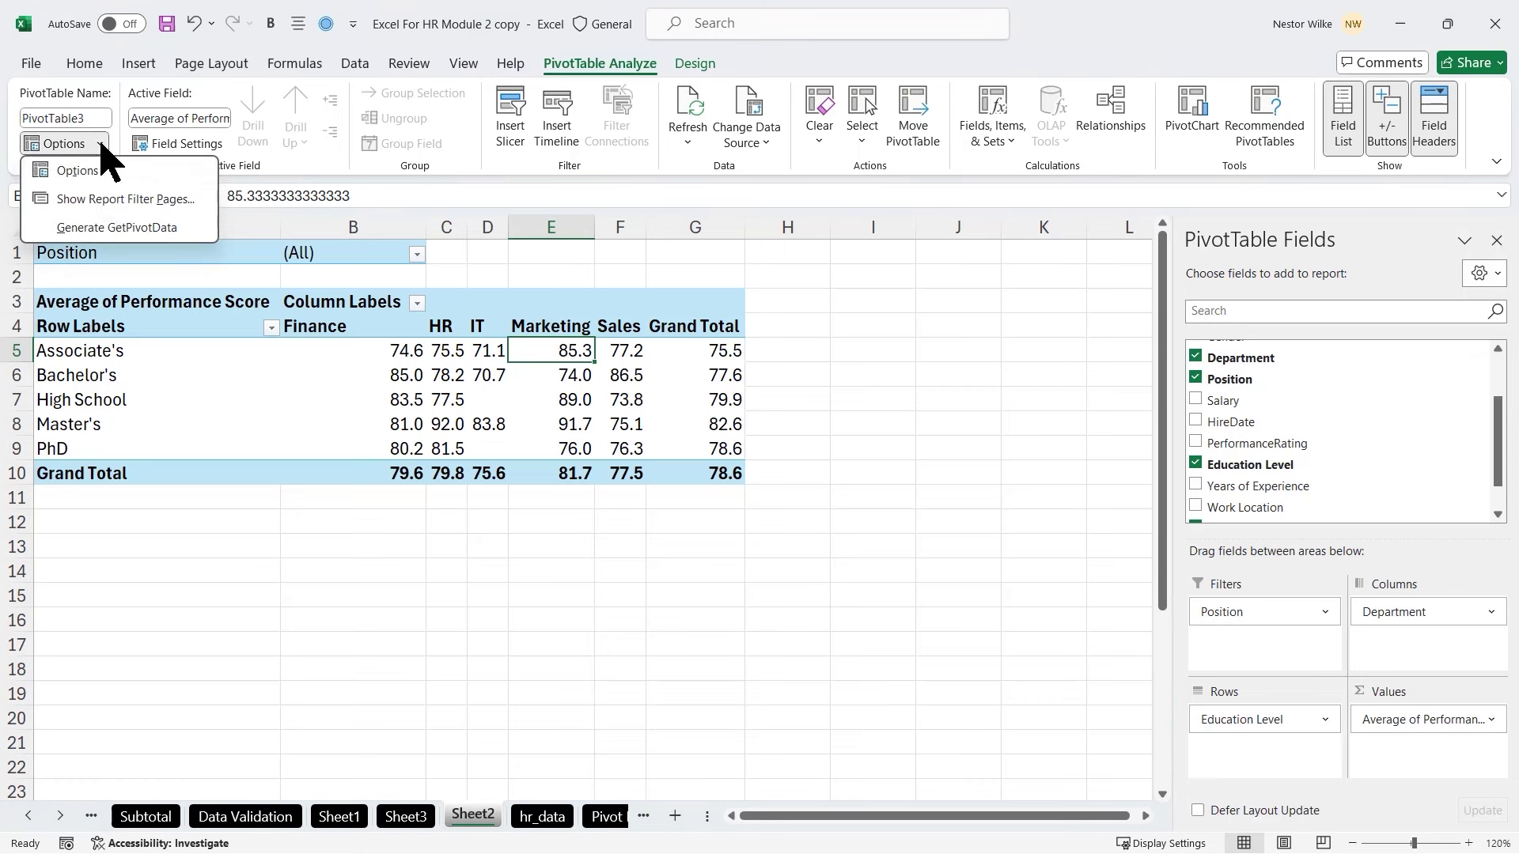
click(111, 199)
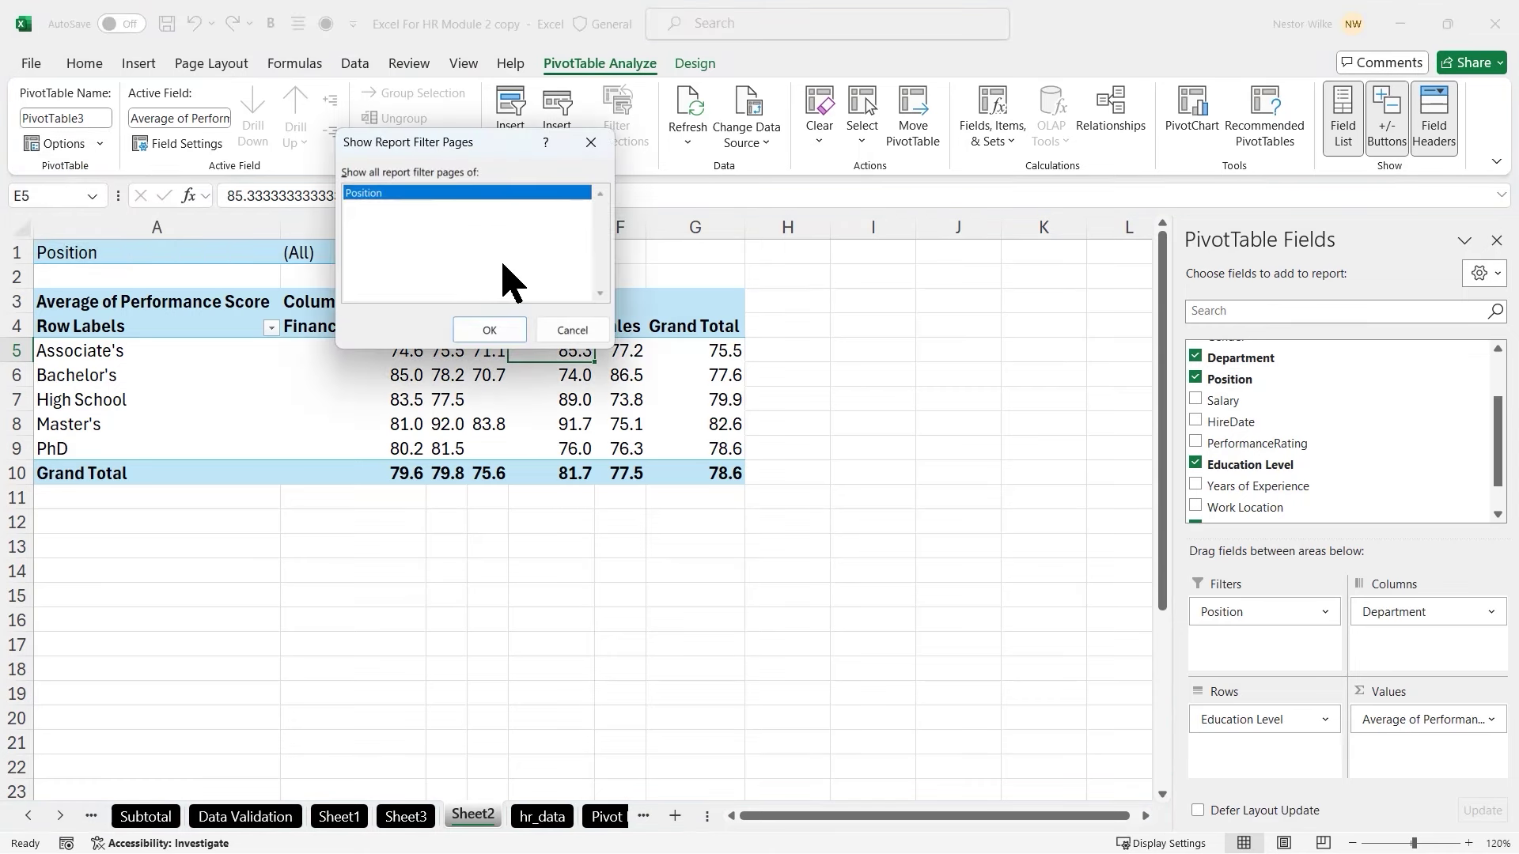
drag(488, 146, 1029, 571)
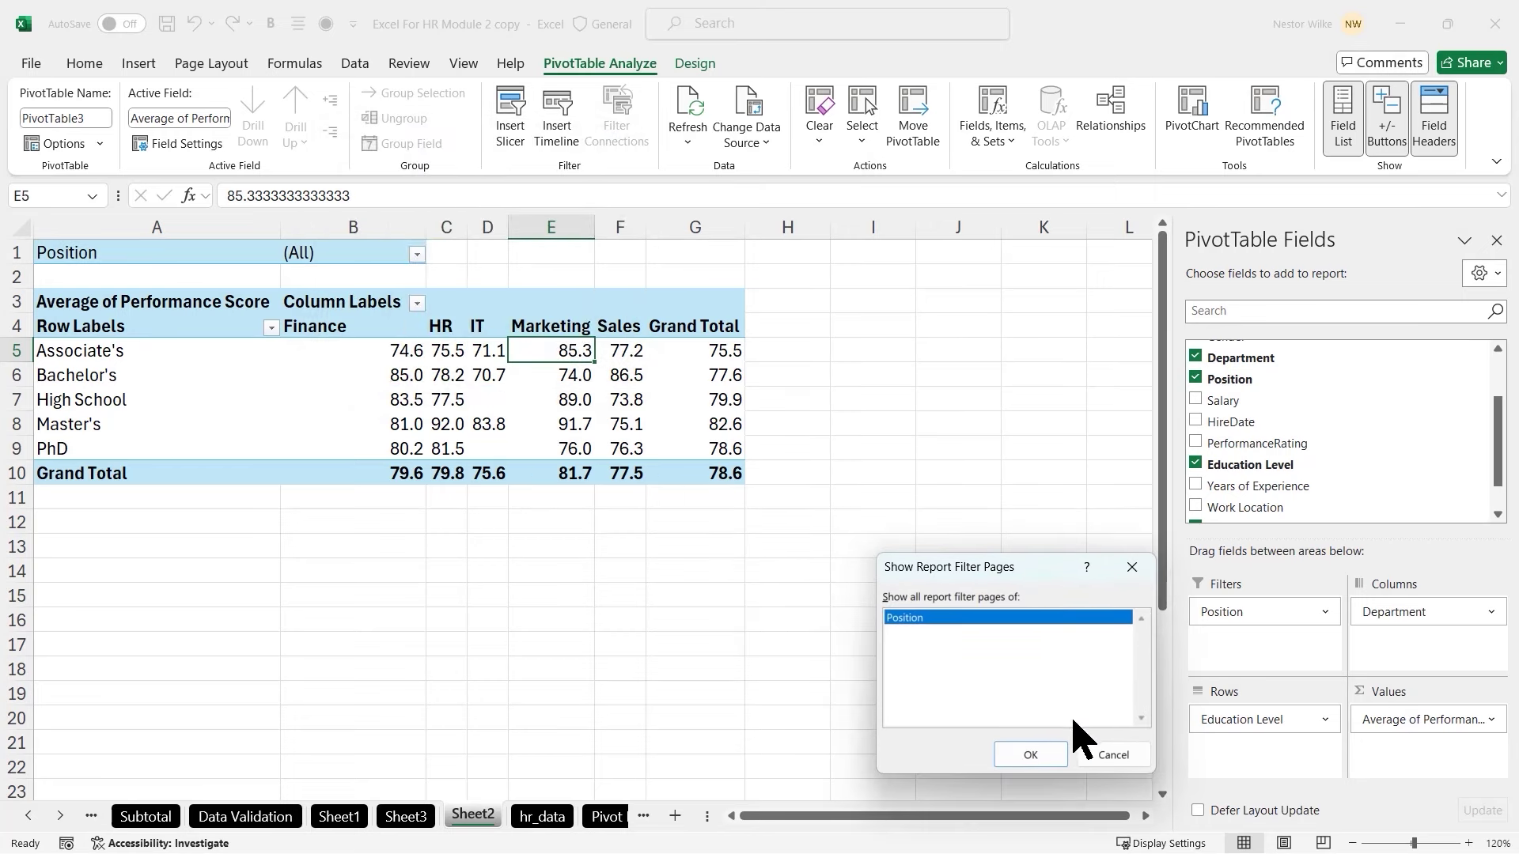
click(1030, 755)
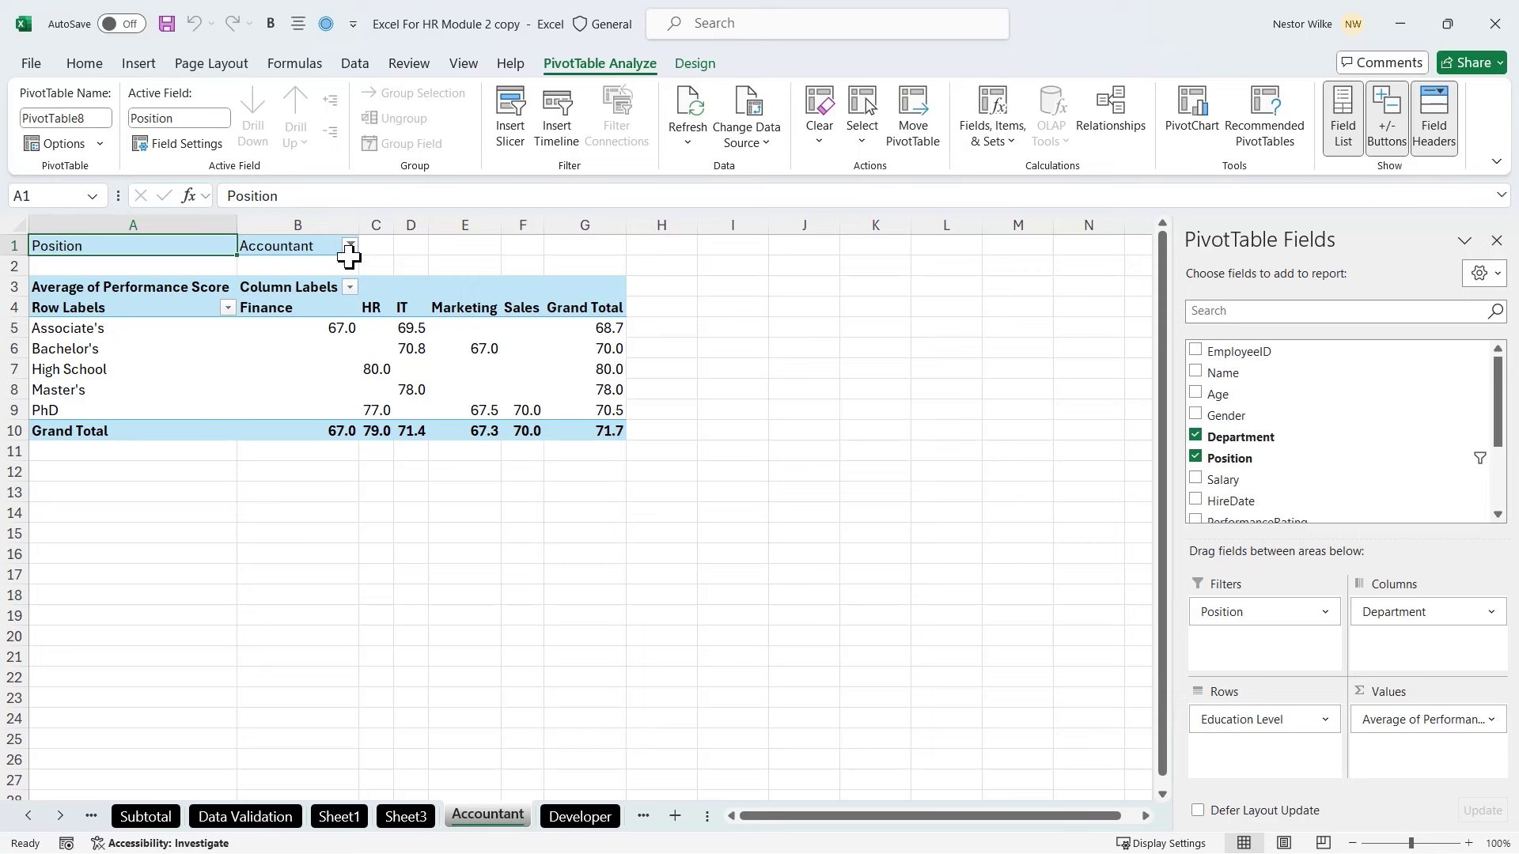
Review the generated report sheets for Developer, HR Manager, Marketing Lead and Sales Representative
click(586, 811)
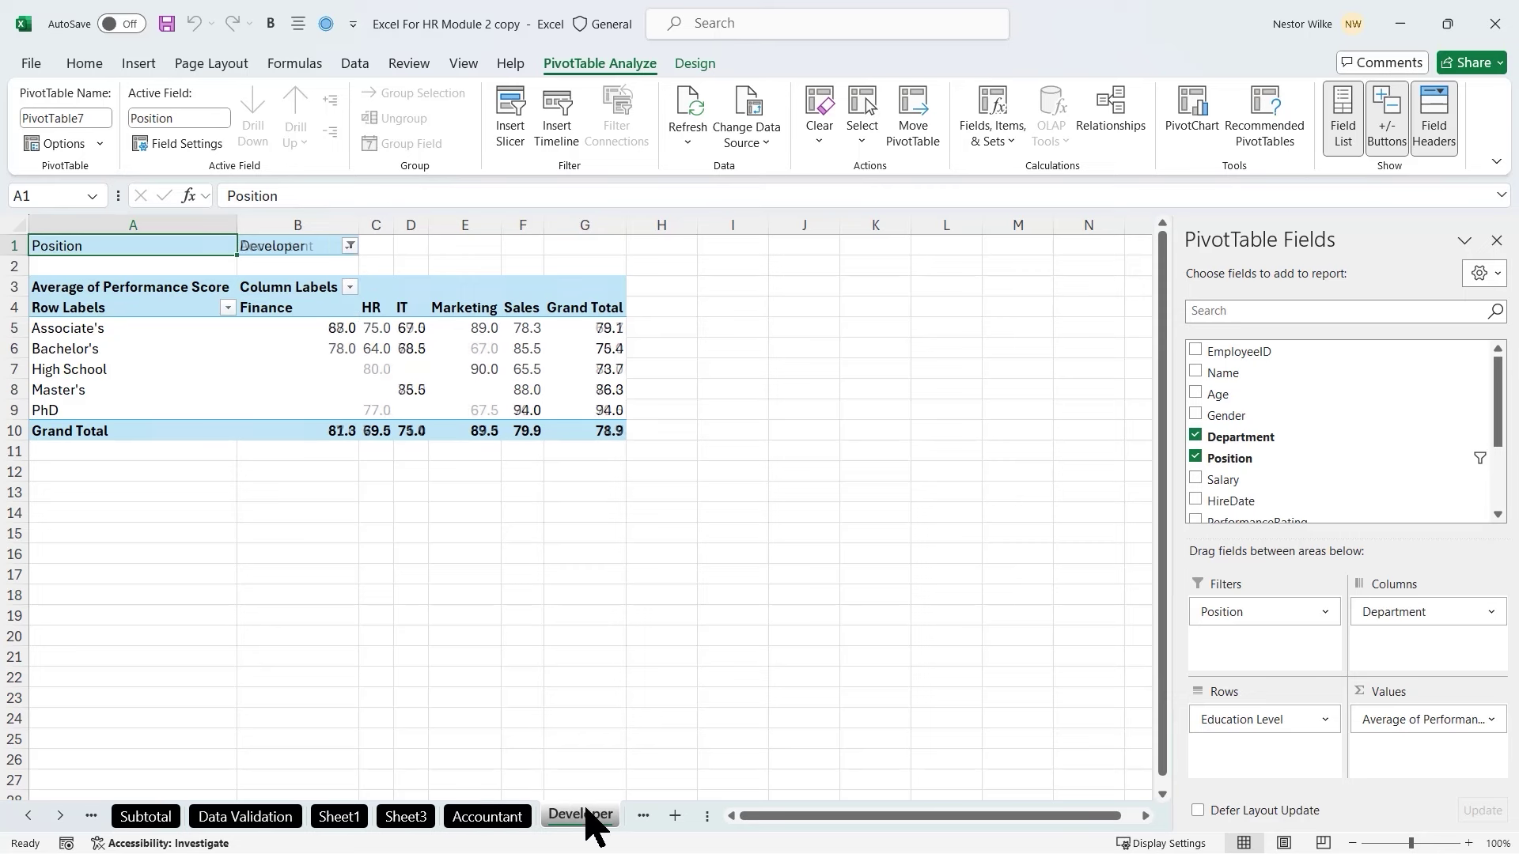
click(59, 816)
click(60, 816)
click(411, 823)
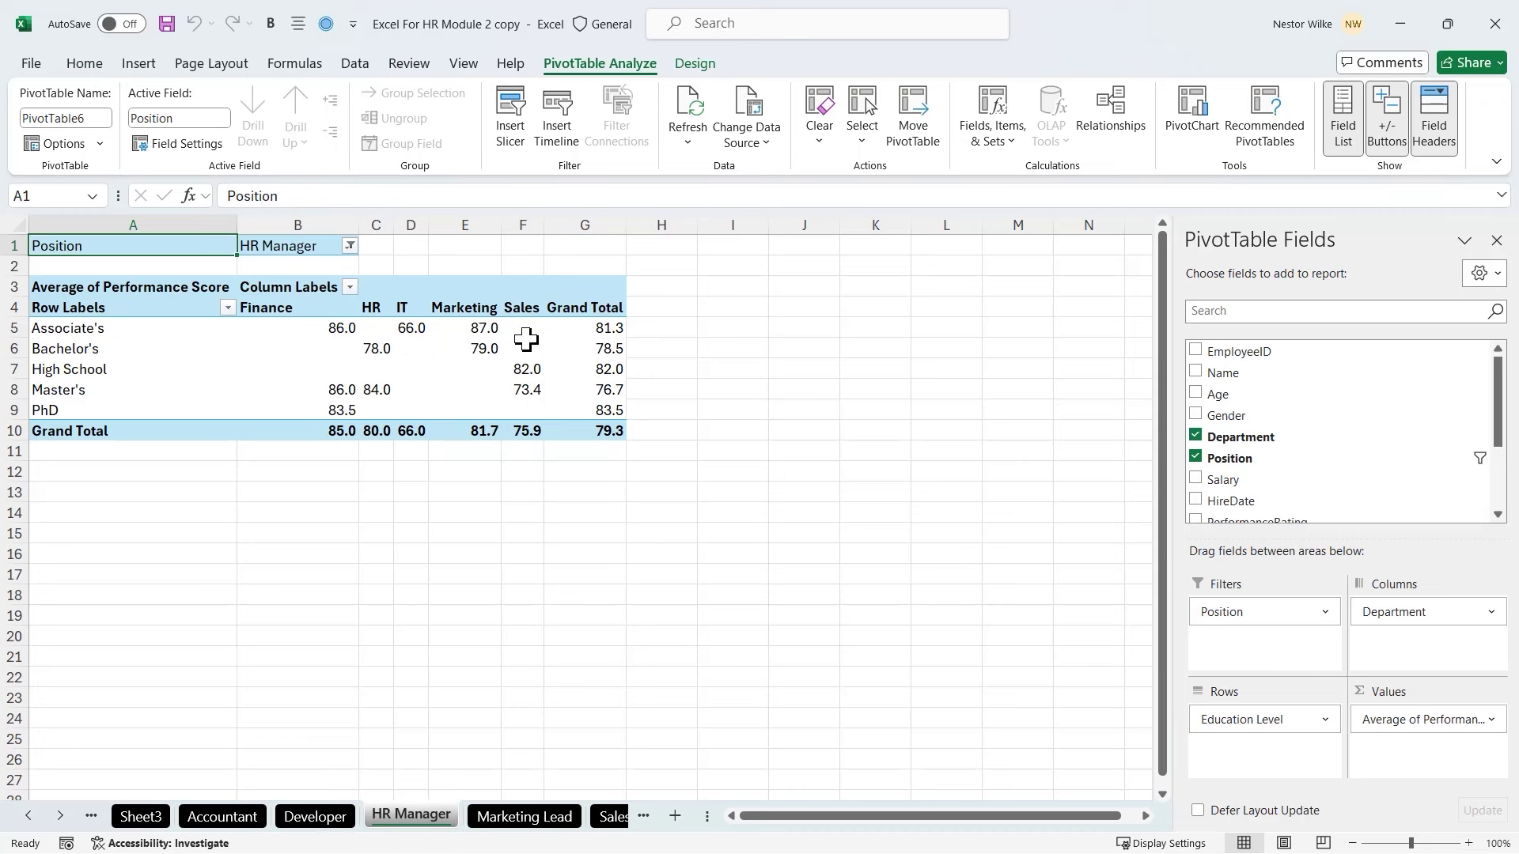
click(525, 823)
click(614, 818)
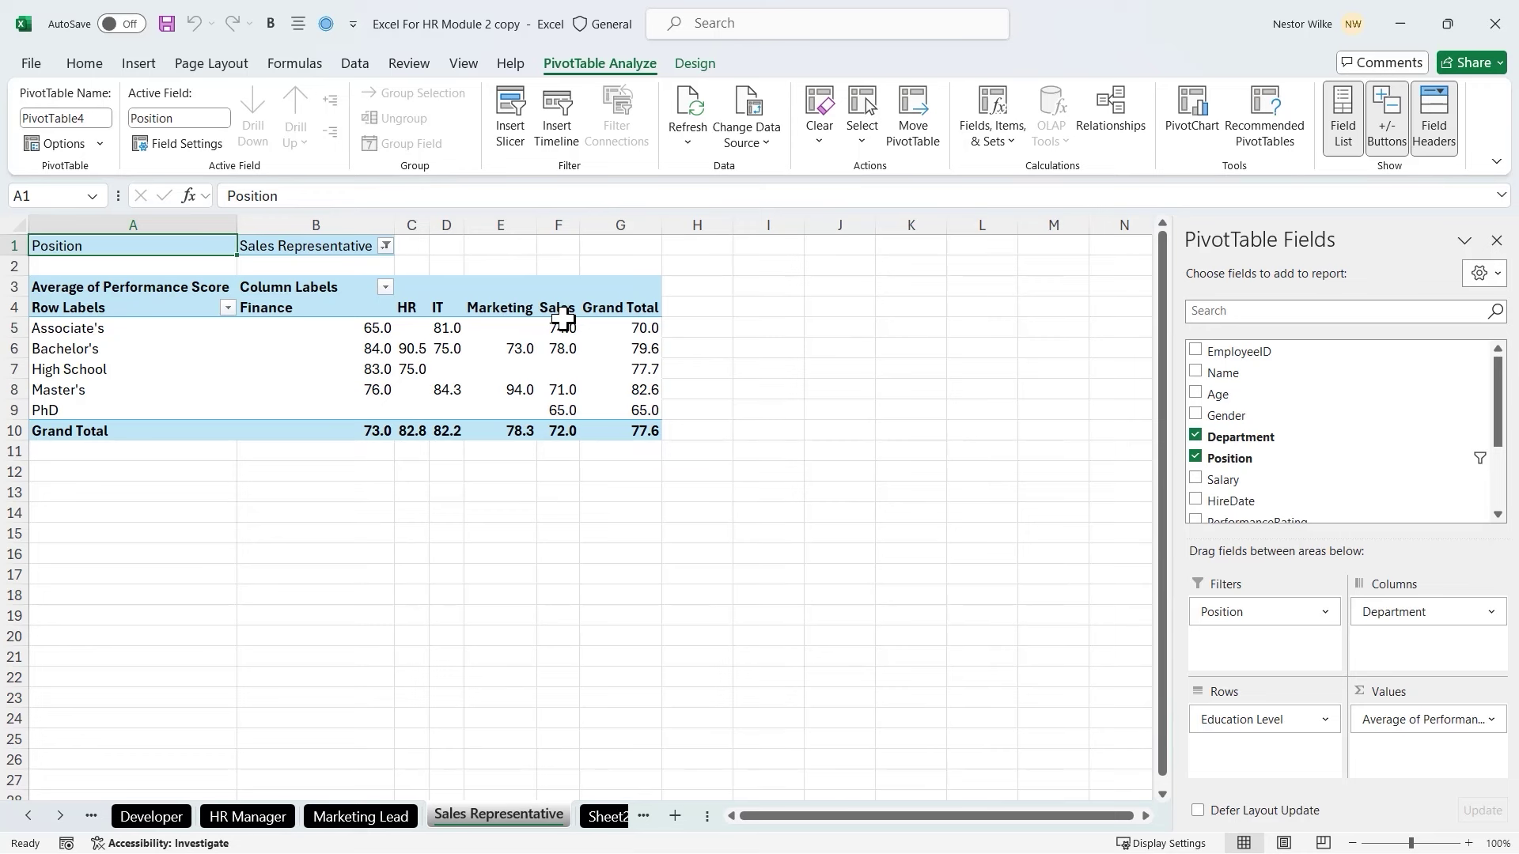
Move Department from the columns to the rows, above Education Level, in the Sales Representative sheet's PivotTable
mouse_move(586, 330)
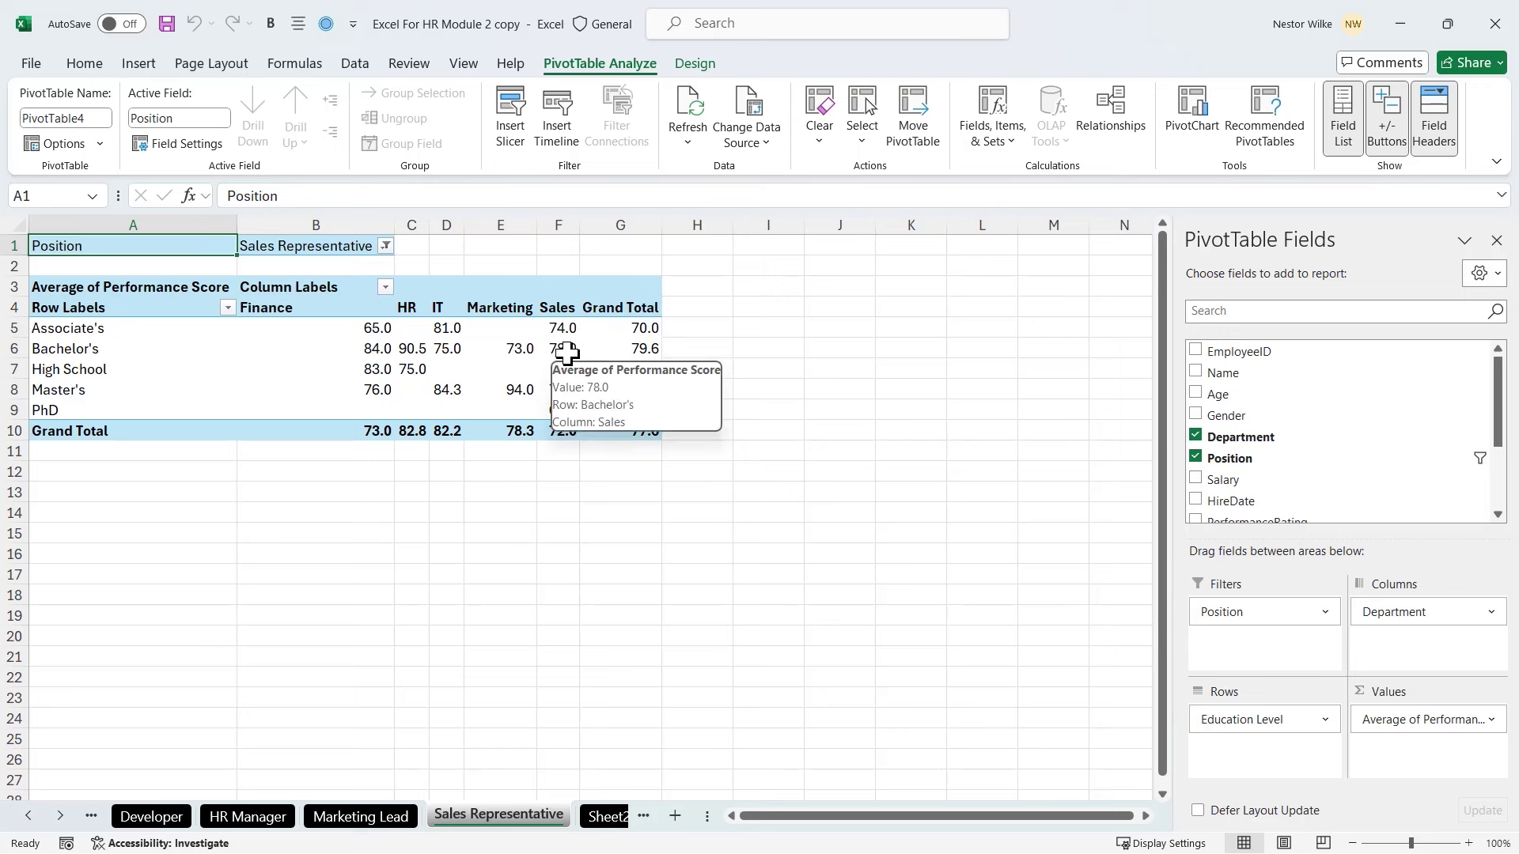
click(536, 334)
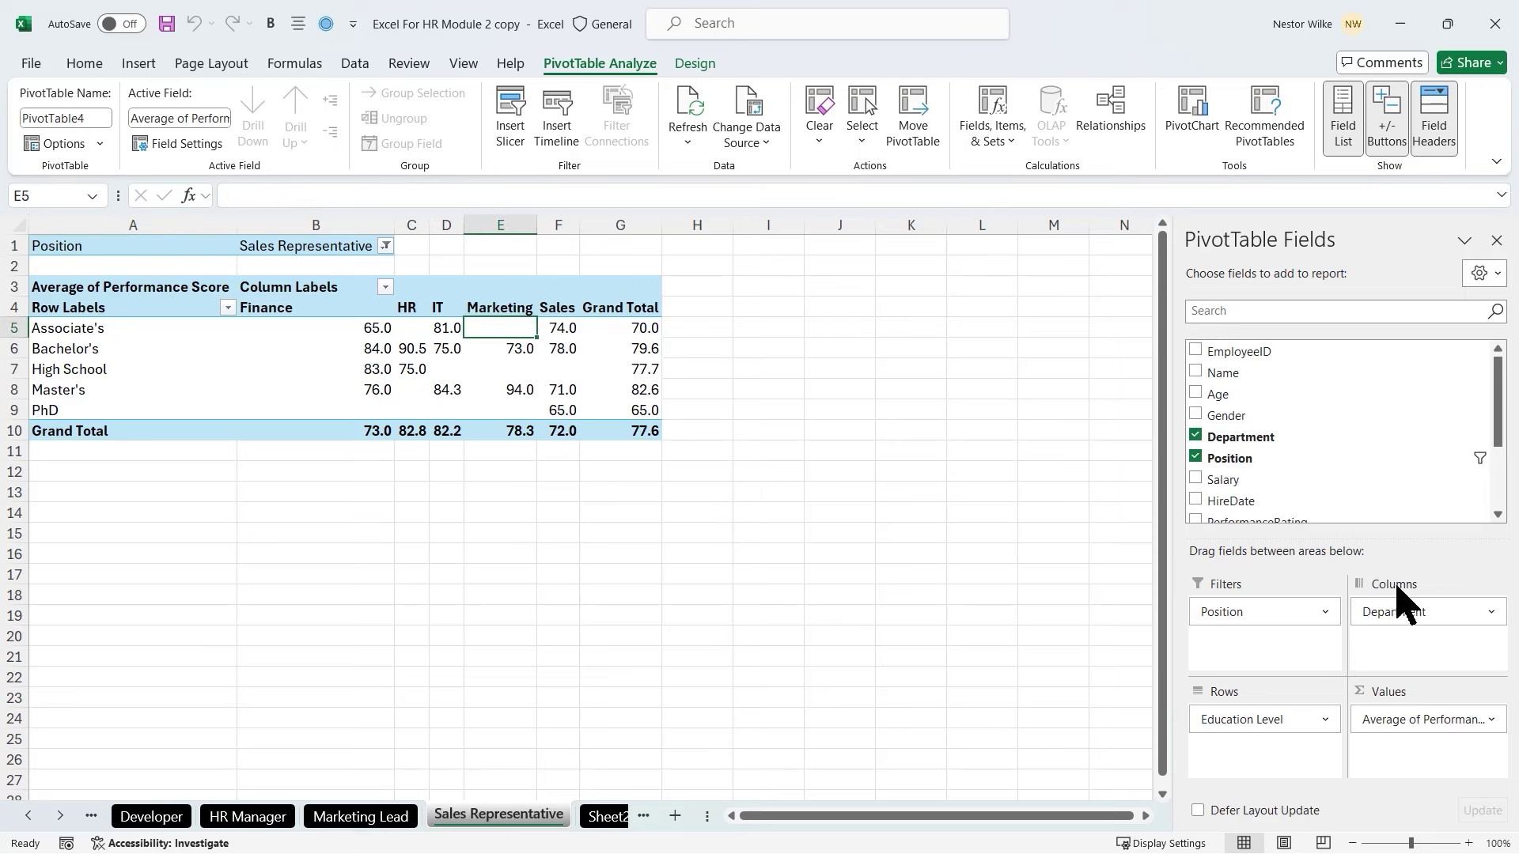
drag(1411, 611, 1274, 712)
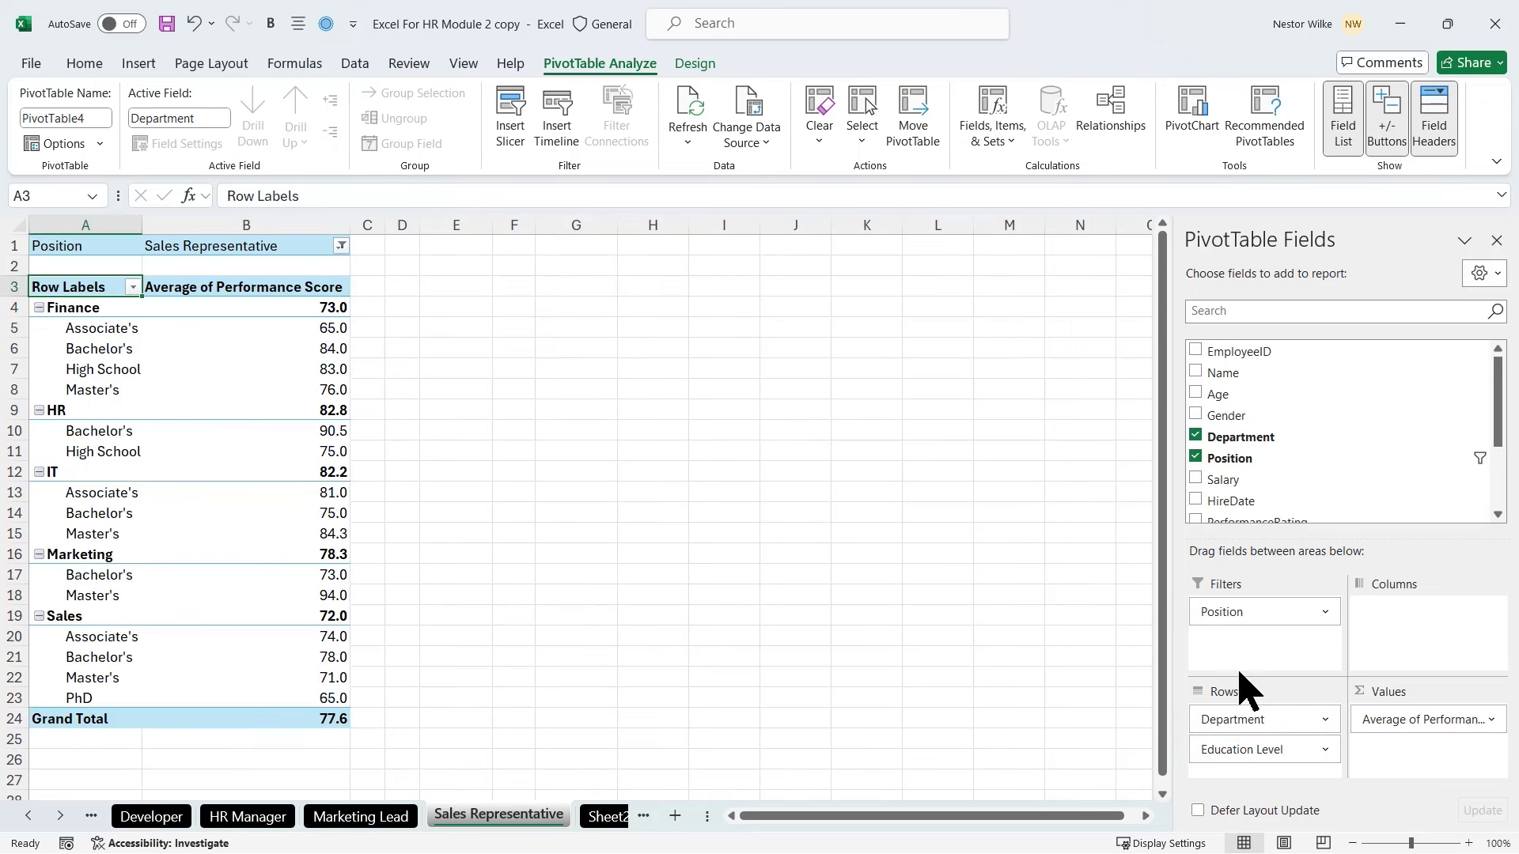
mouse_move(234, 334)
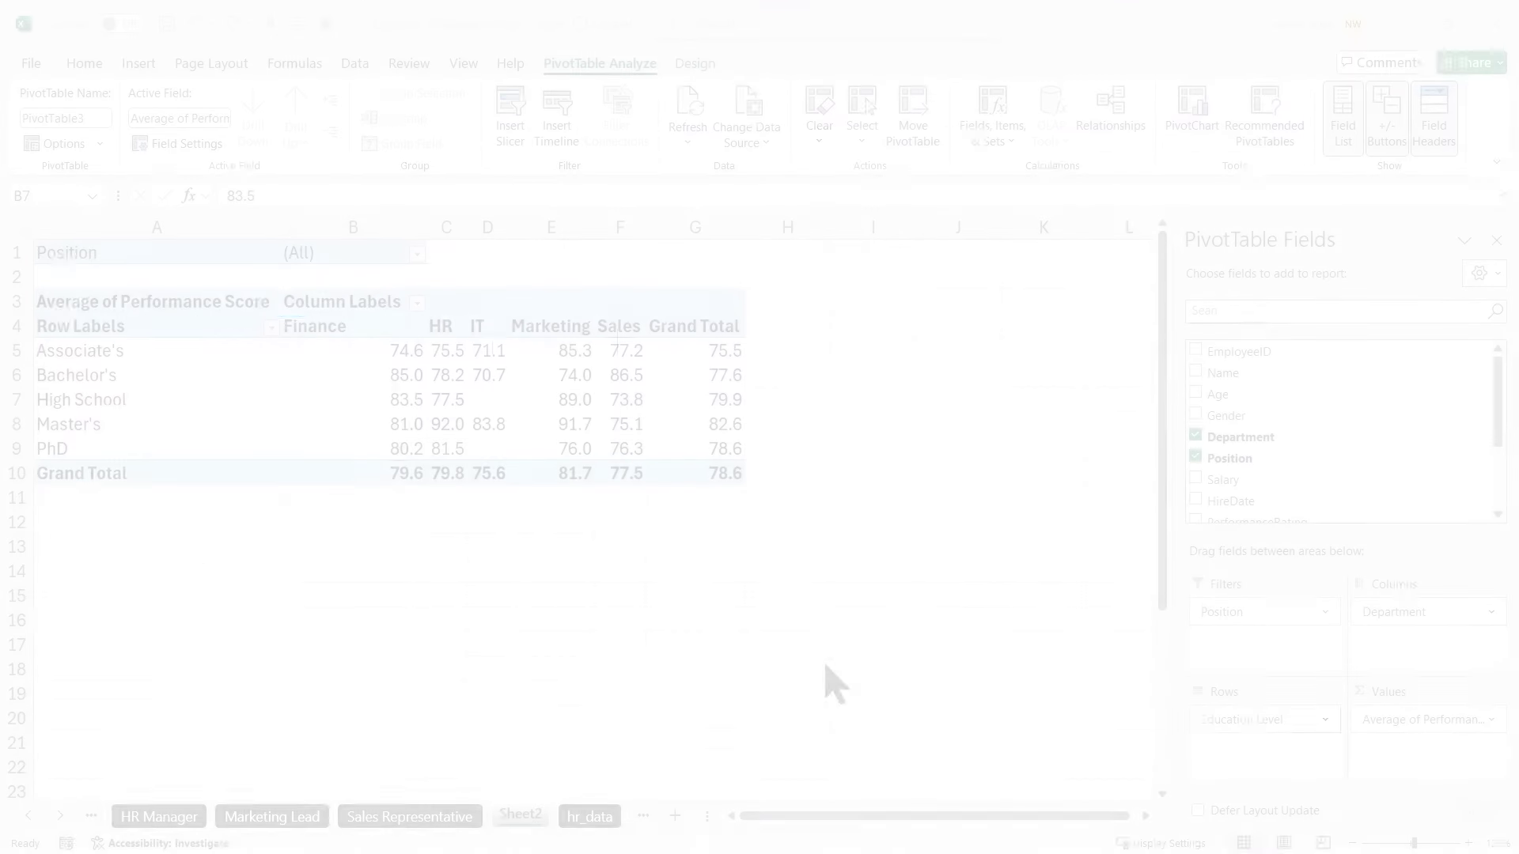
Insert a Clustered Column PivotChart from the PivotTable on Sheet2, previewing the Line and Pie chart types before choosing
click(599, 352)
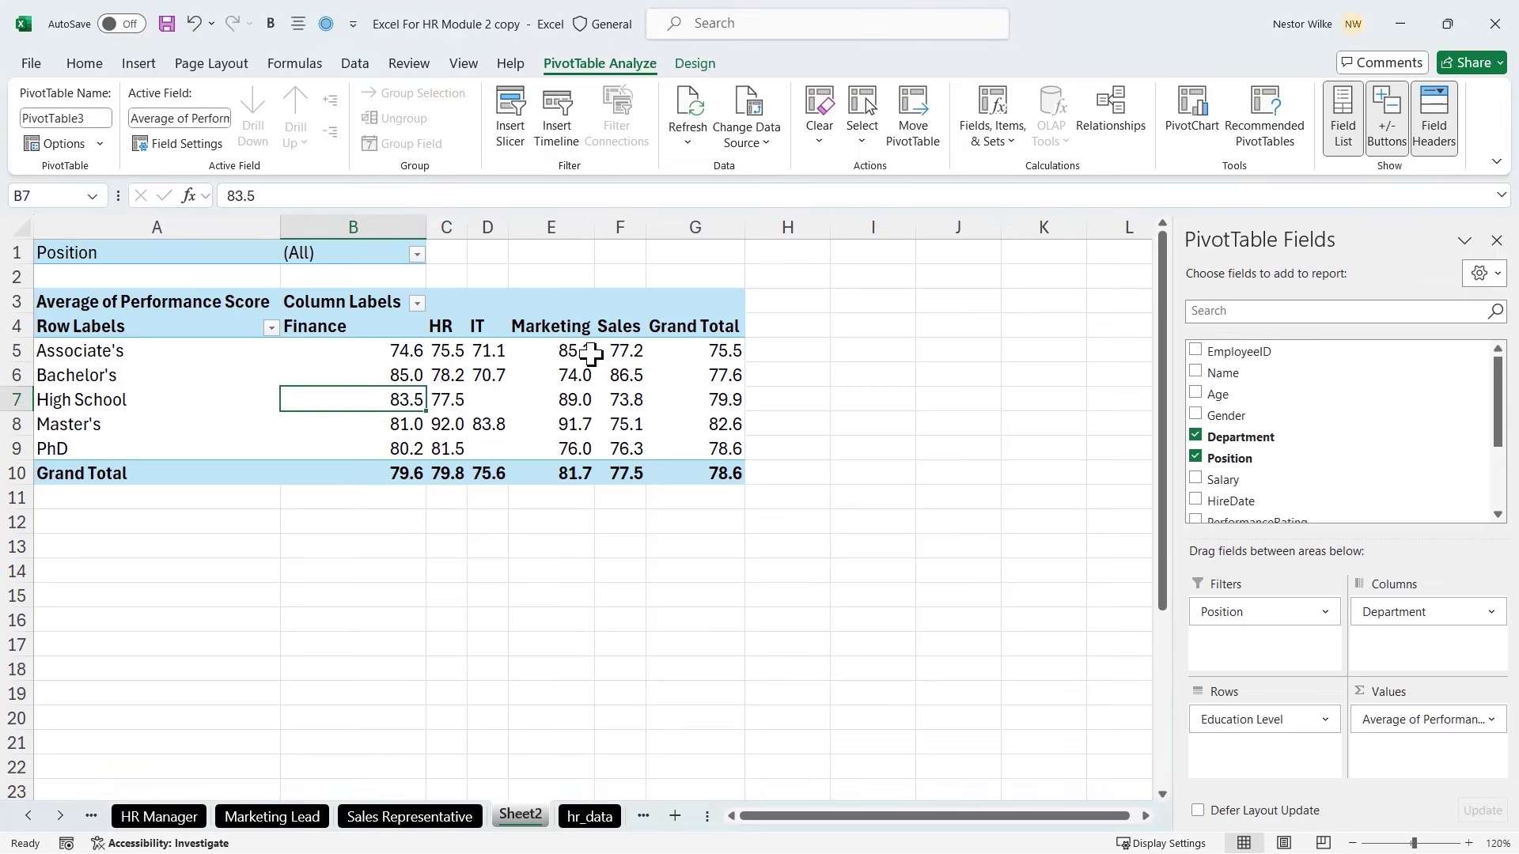
click(593, 351)
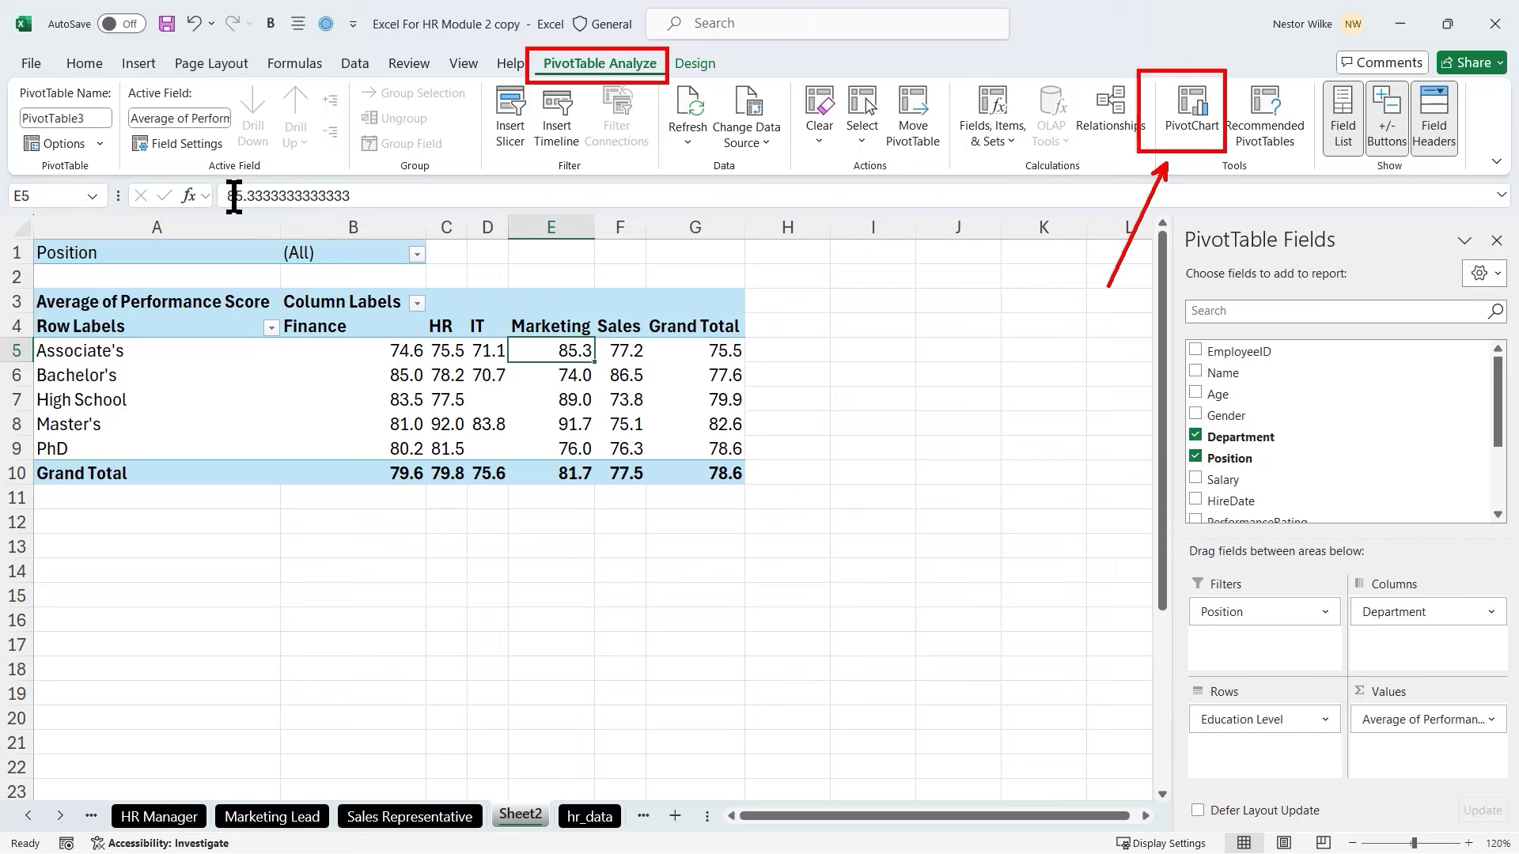
click(1191, 107)
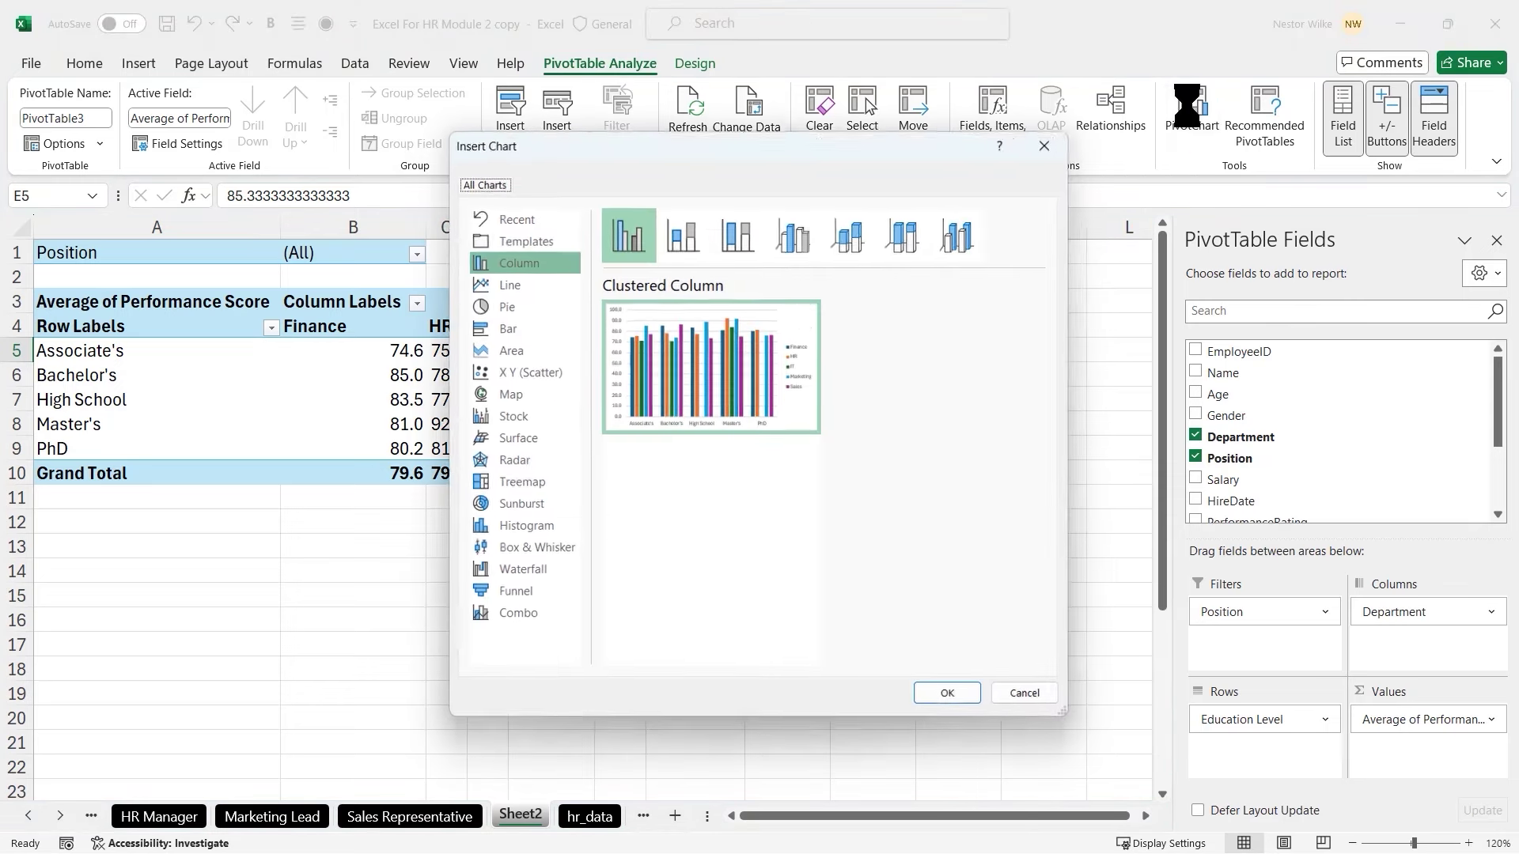
mouse_move(746, 356)
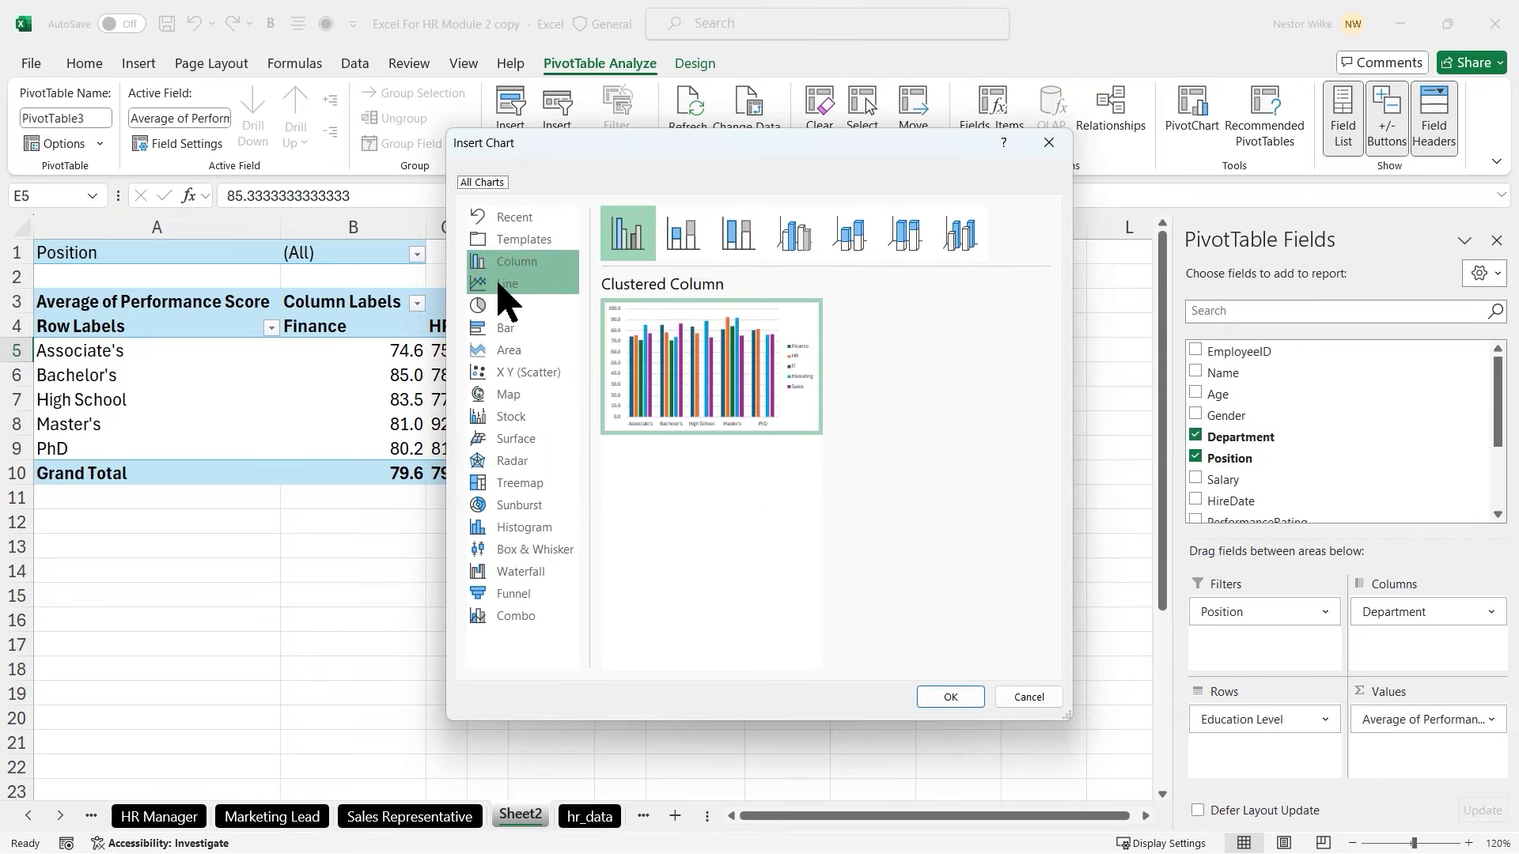
click(507, 283)
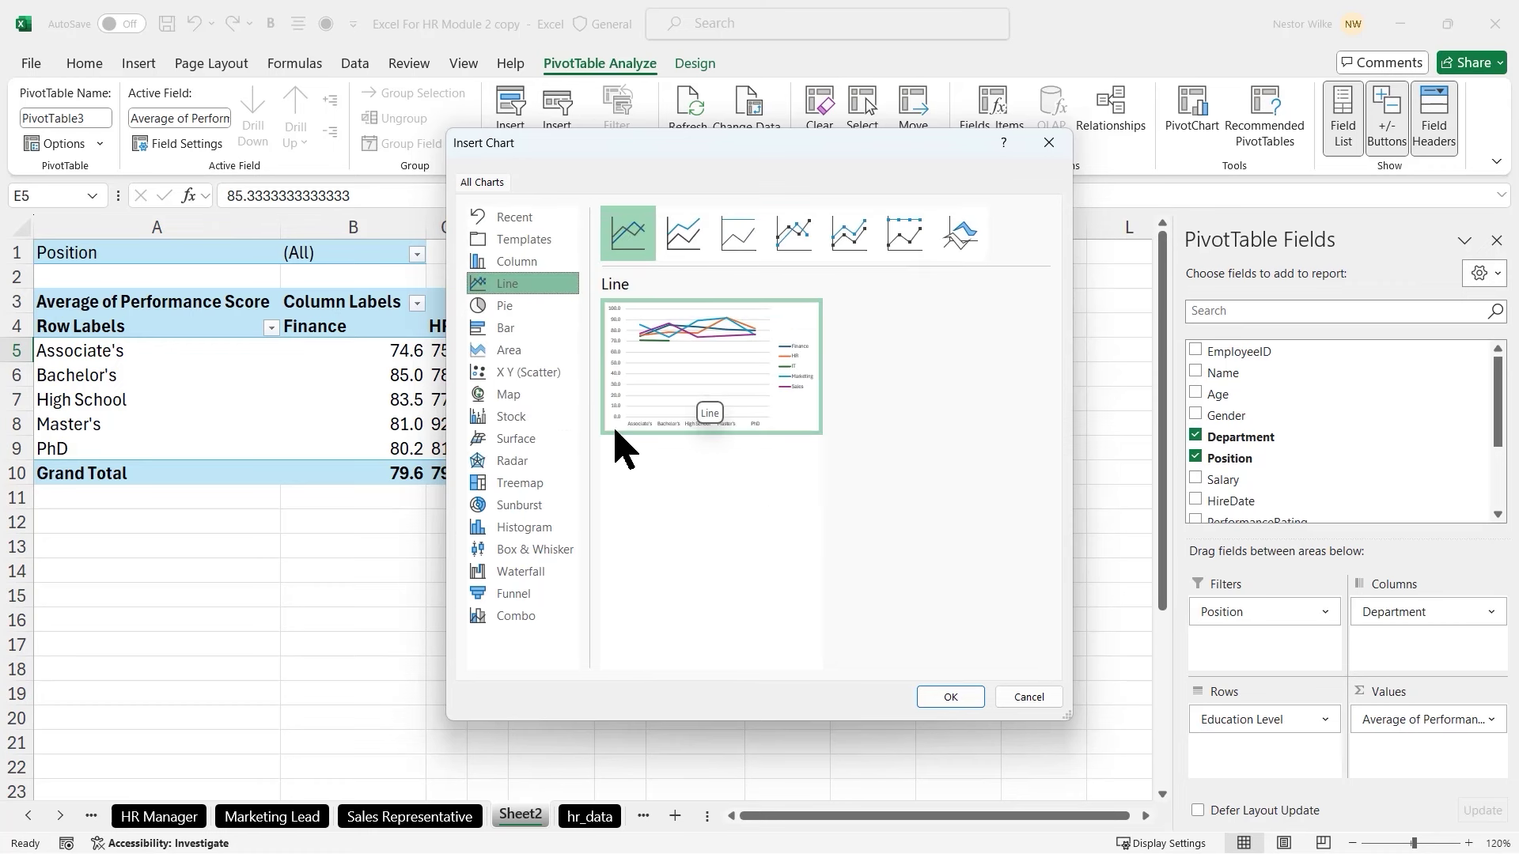
click(518, 316)
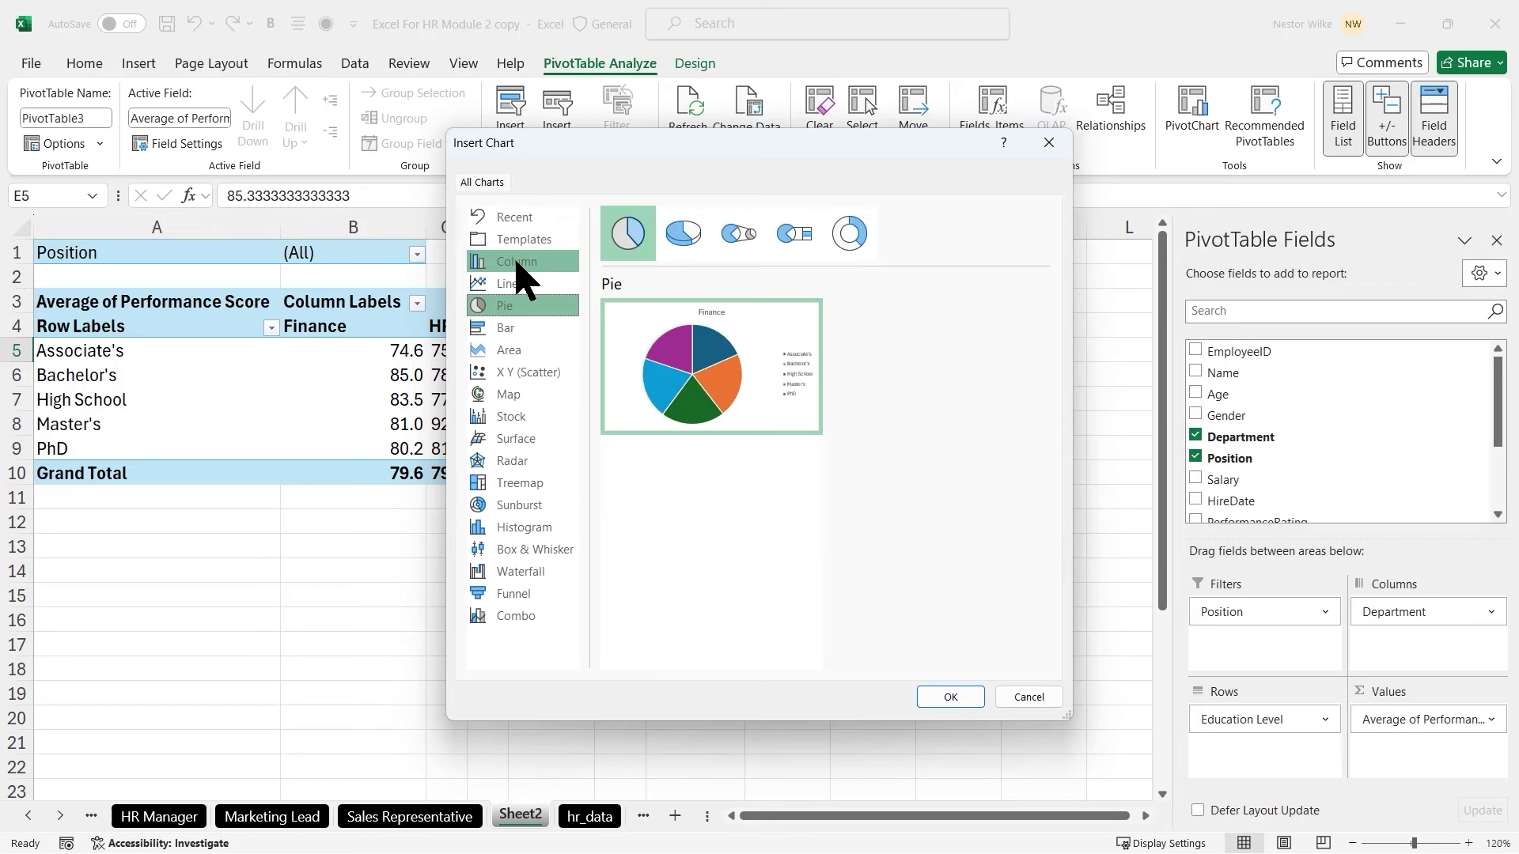
click(516, 263)
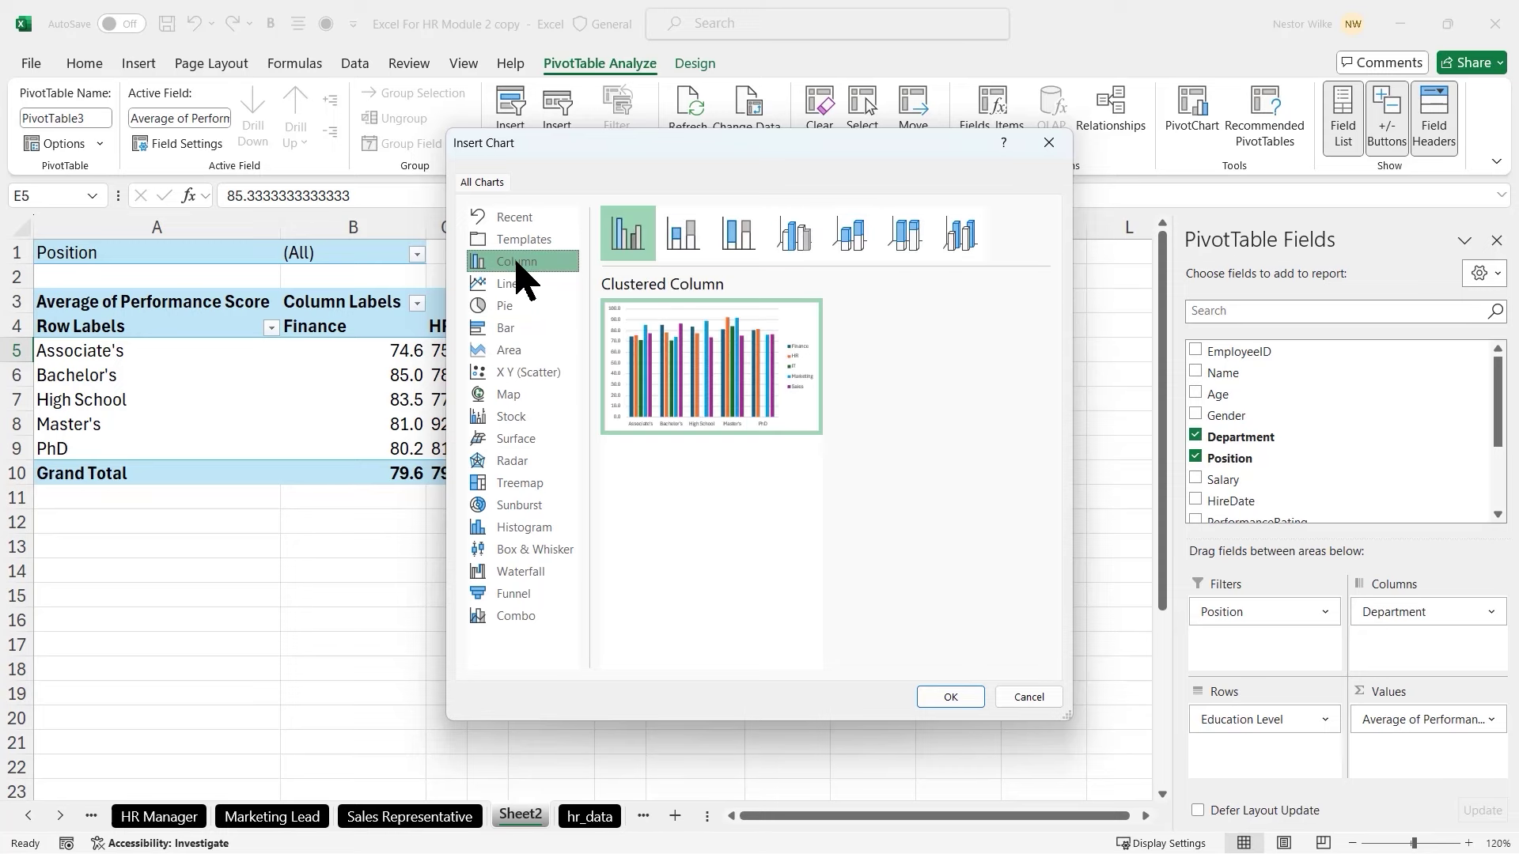
click(952, 698)
Move the PivotChart clear of the PivotTable so that it starts at about column H
drag(780, 367, 1036, 270)
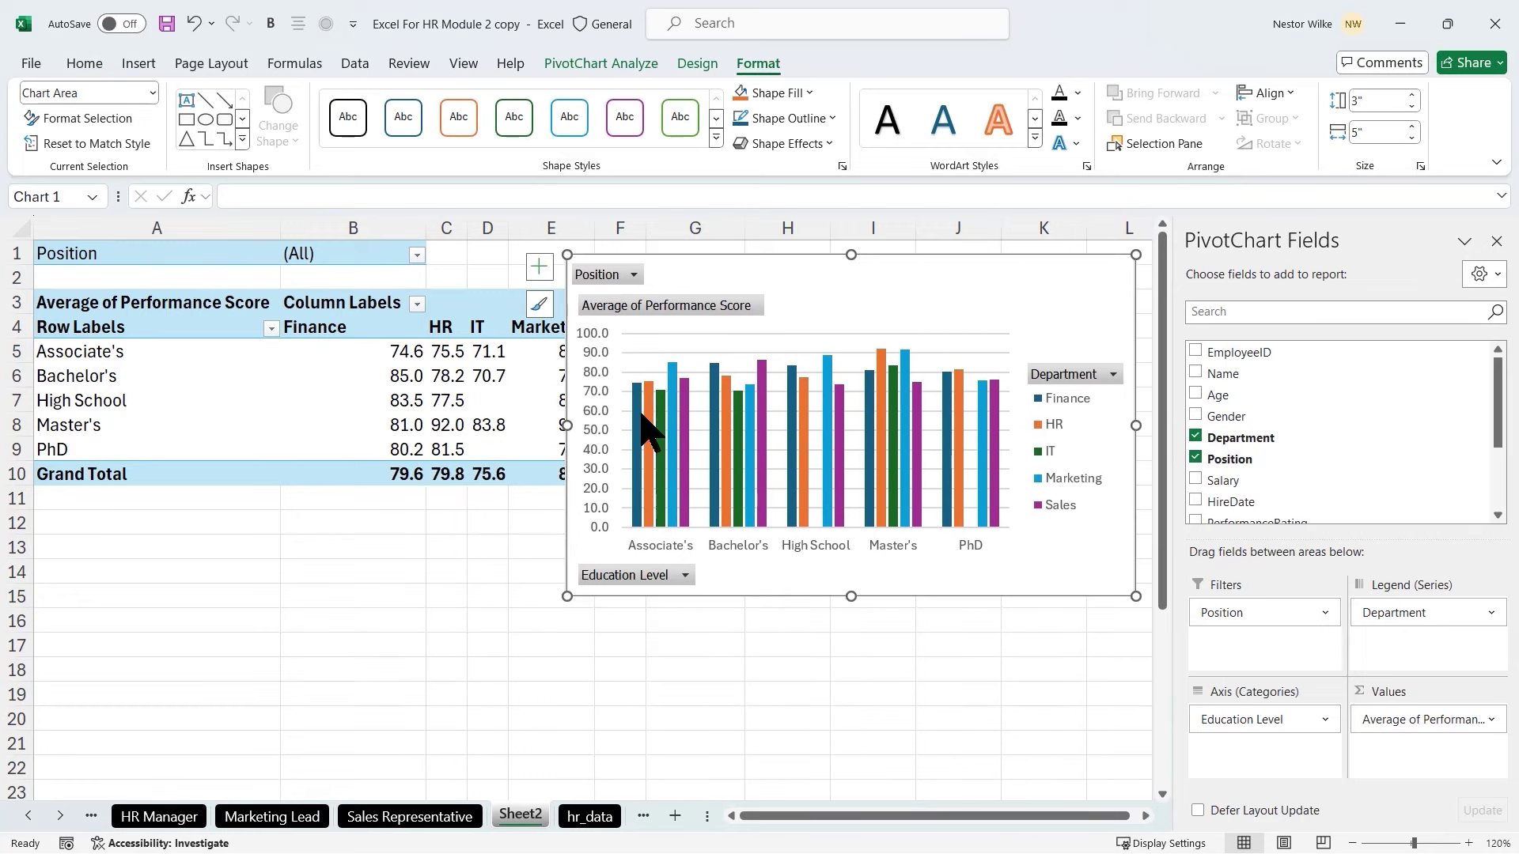
mouse_move(635, 417)
mouse_move(893, 358)
drag(888, 269, 1099, 299)
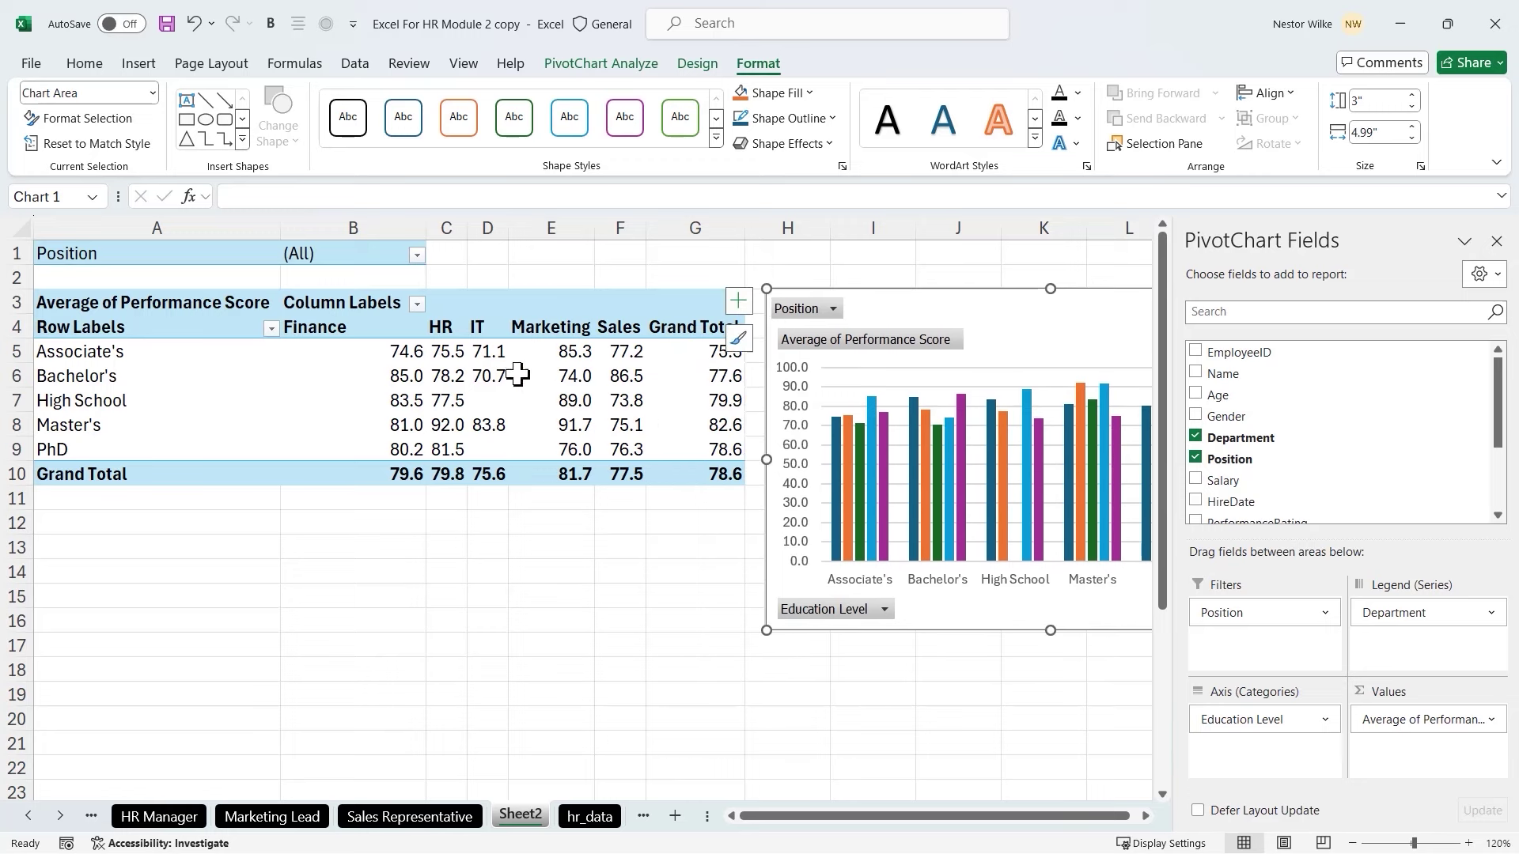
mouse_move(504, 378)
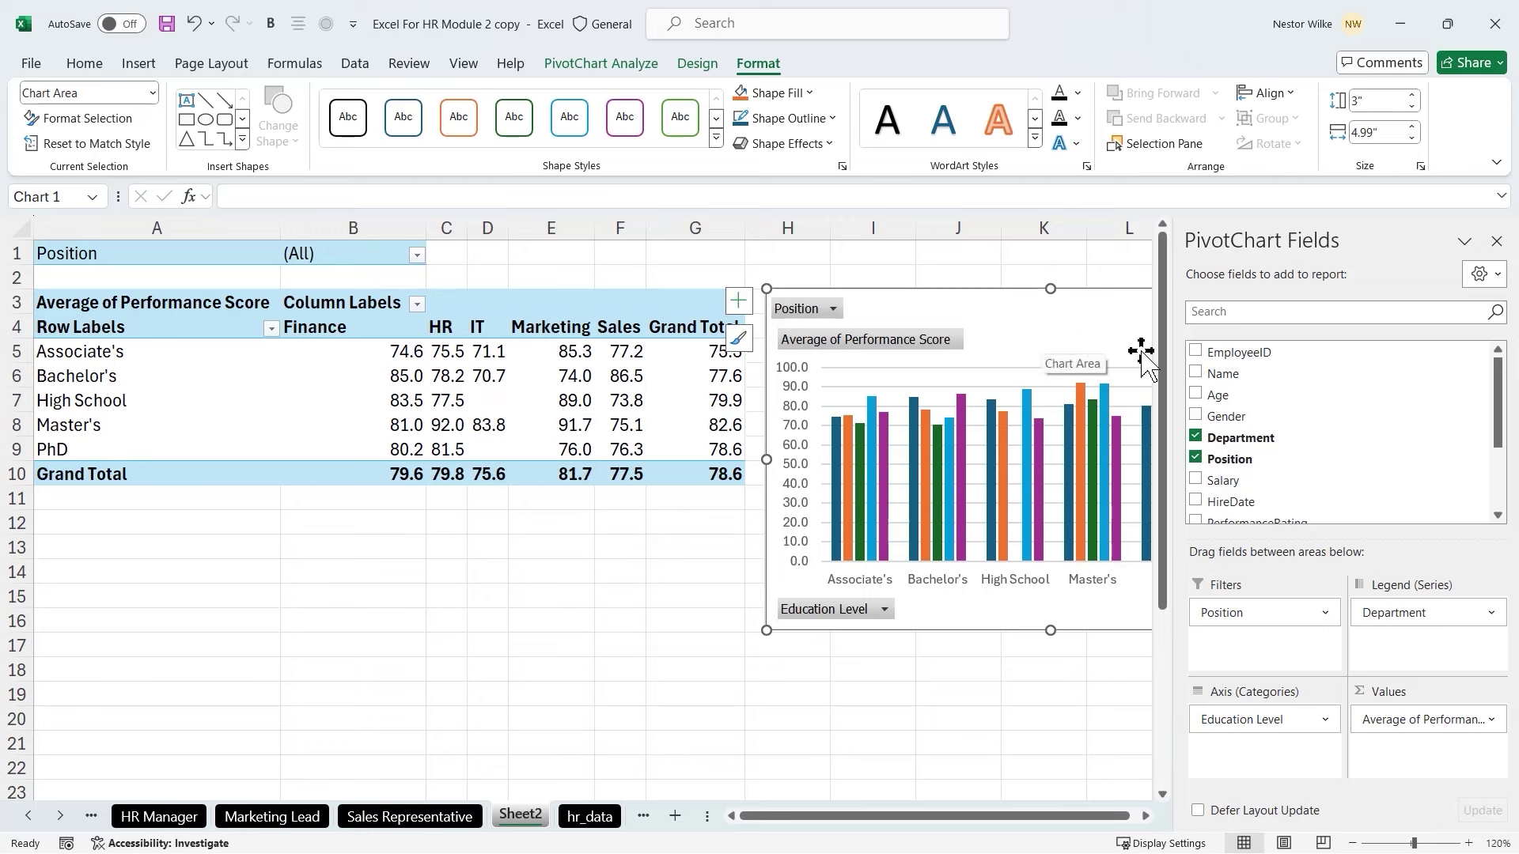
Remove Department from the PivotTable's columns and move the PivotChart beside the narrowed table, starting at about column D
click(566, 398)
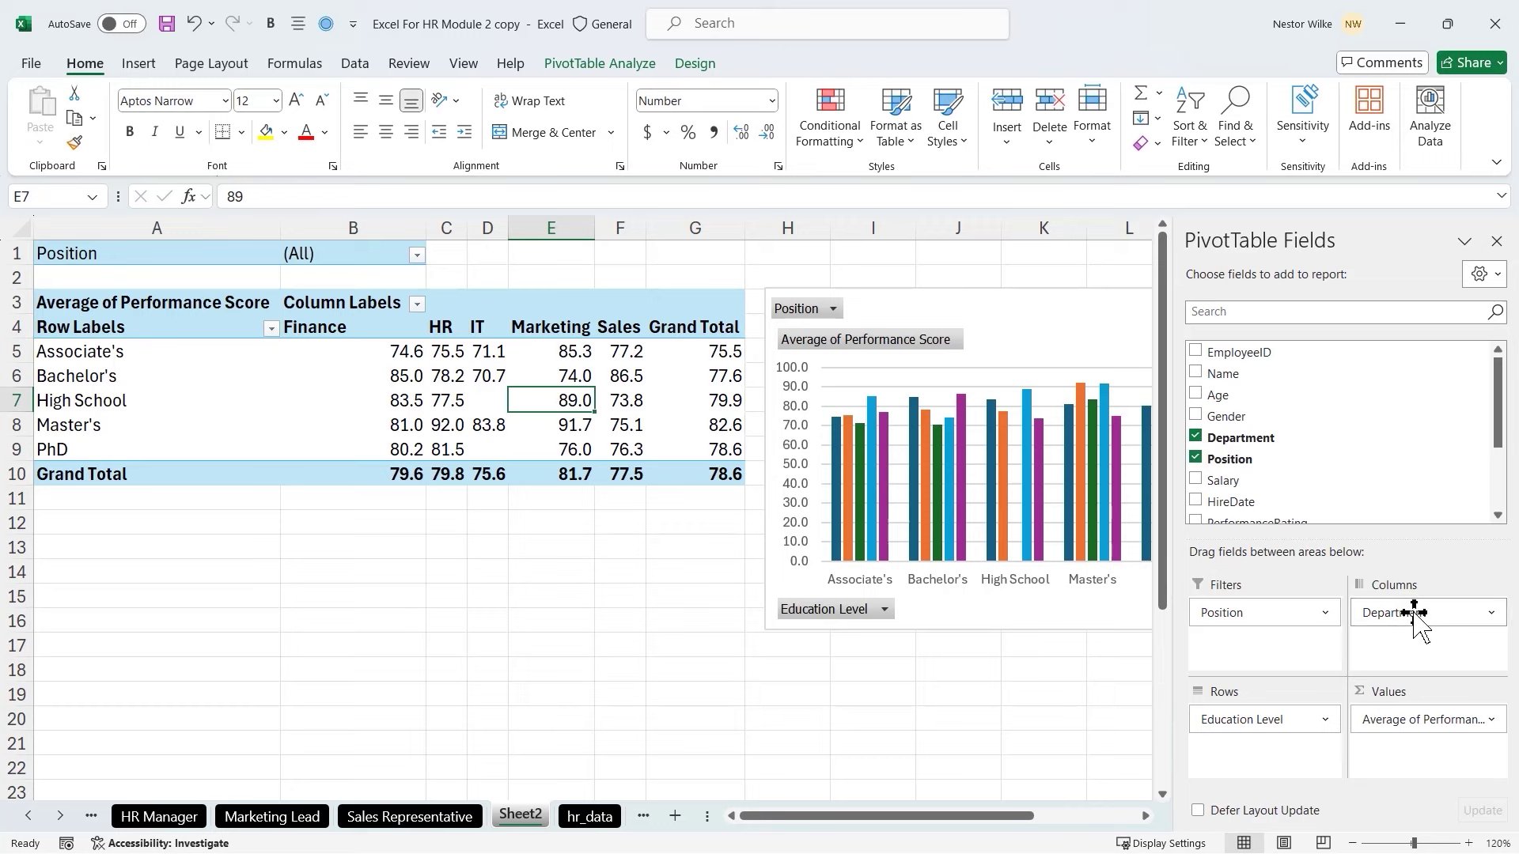
drag(1428, 617, 1324, 447)
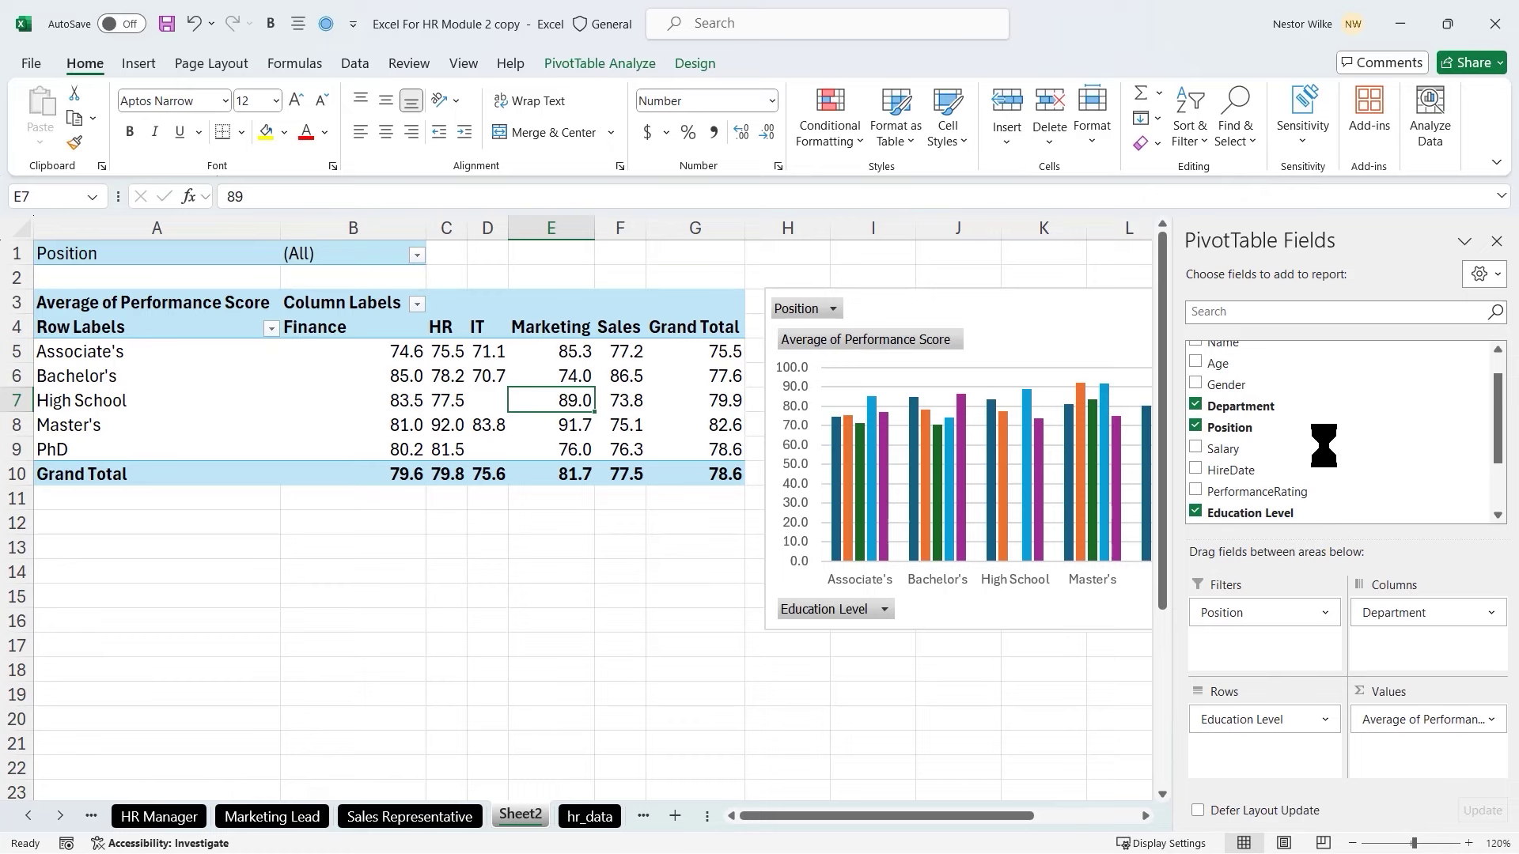
drag(983, 312, 698, 292)
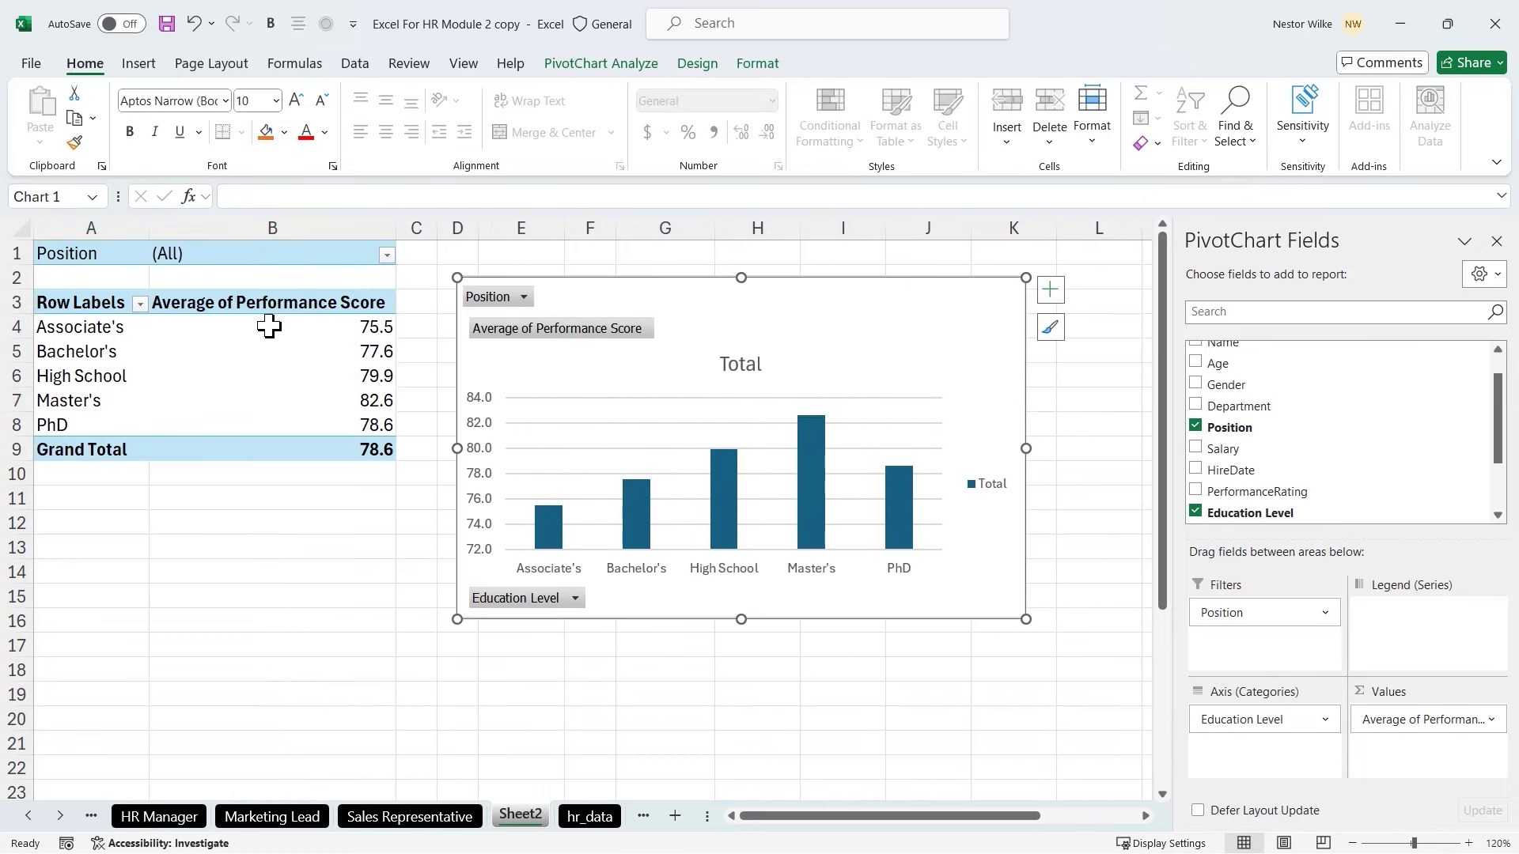
mouse_move(279, 326)
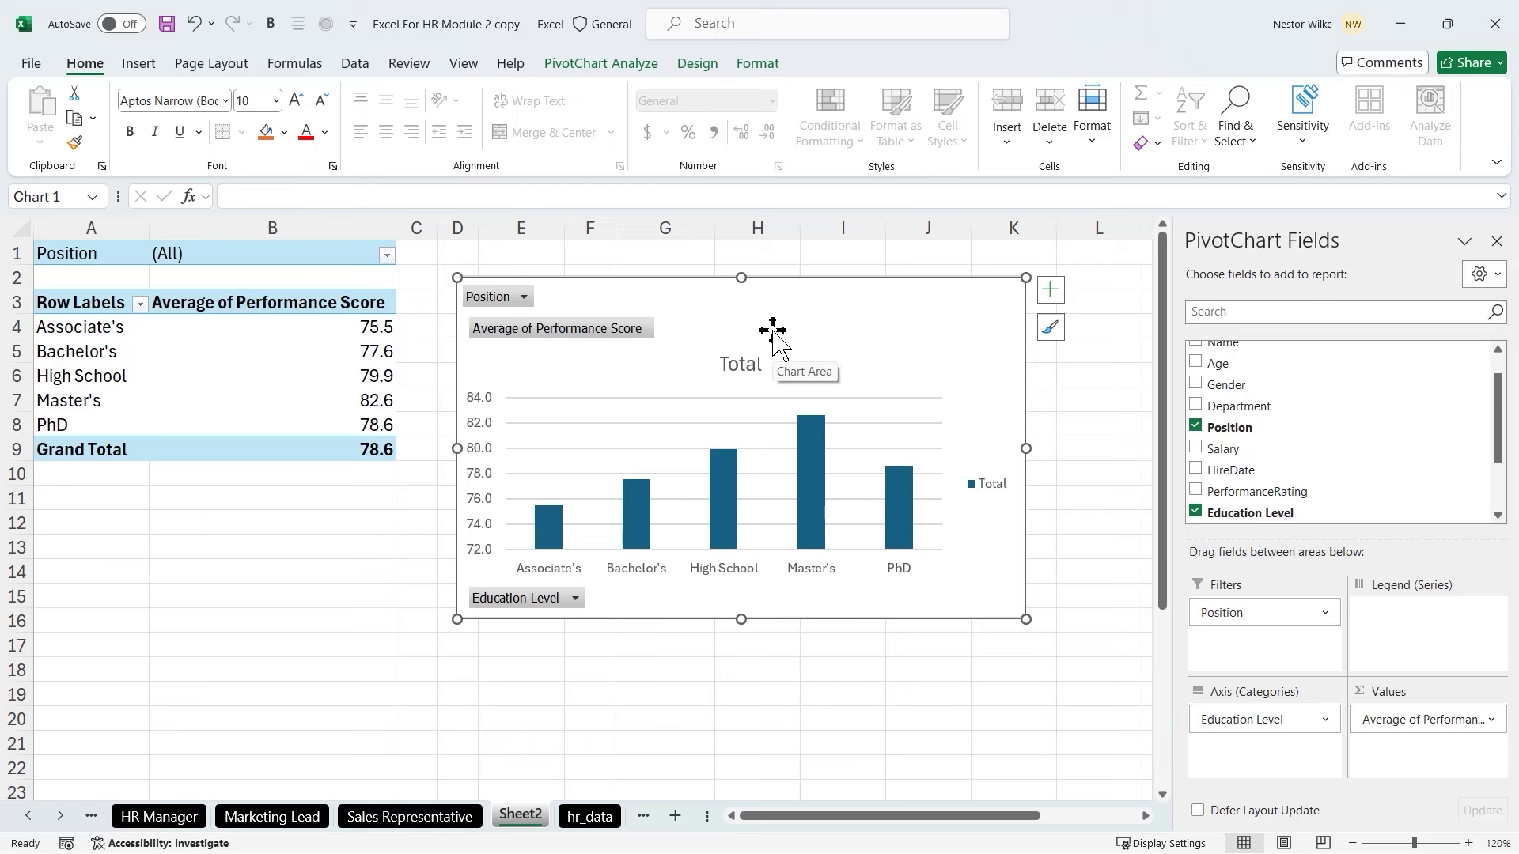
View the PivotChart's Position filter choices without changing them, and filter its Education Level axis to only Master's and PhD
click(522, 297)
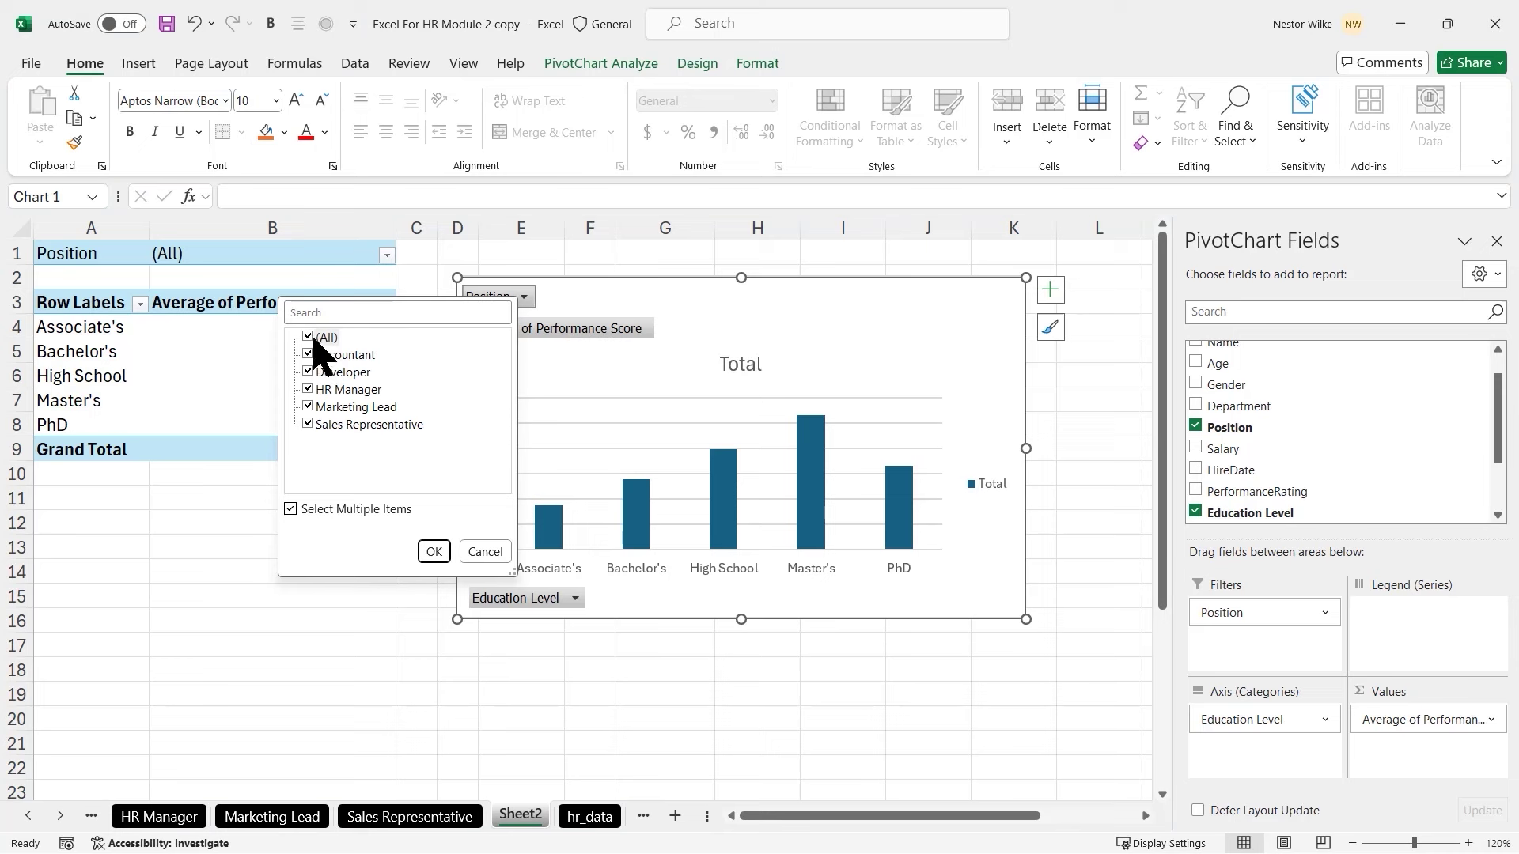
click(739, 299)
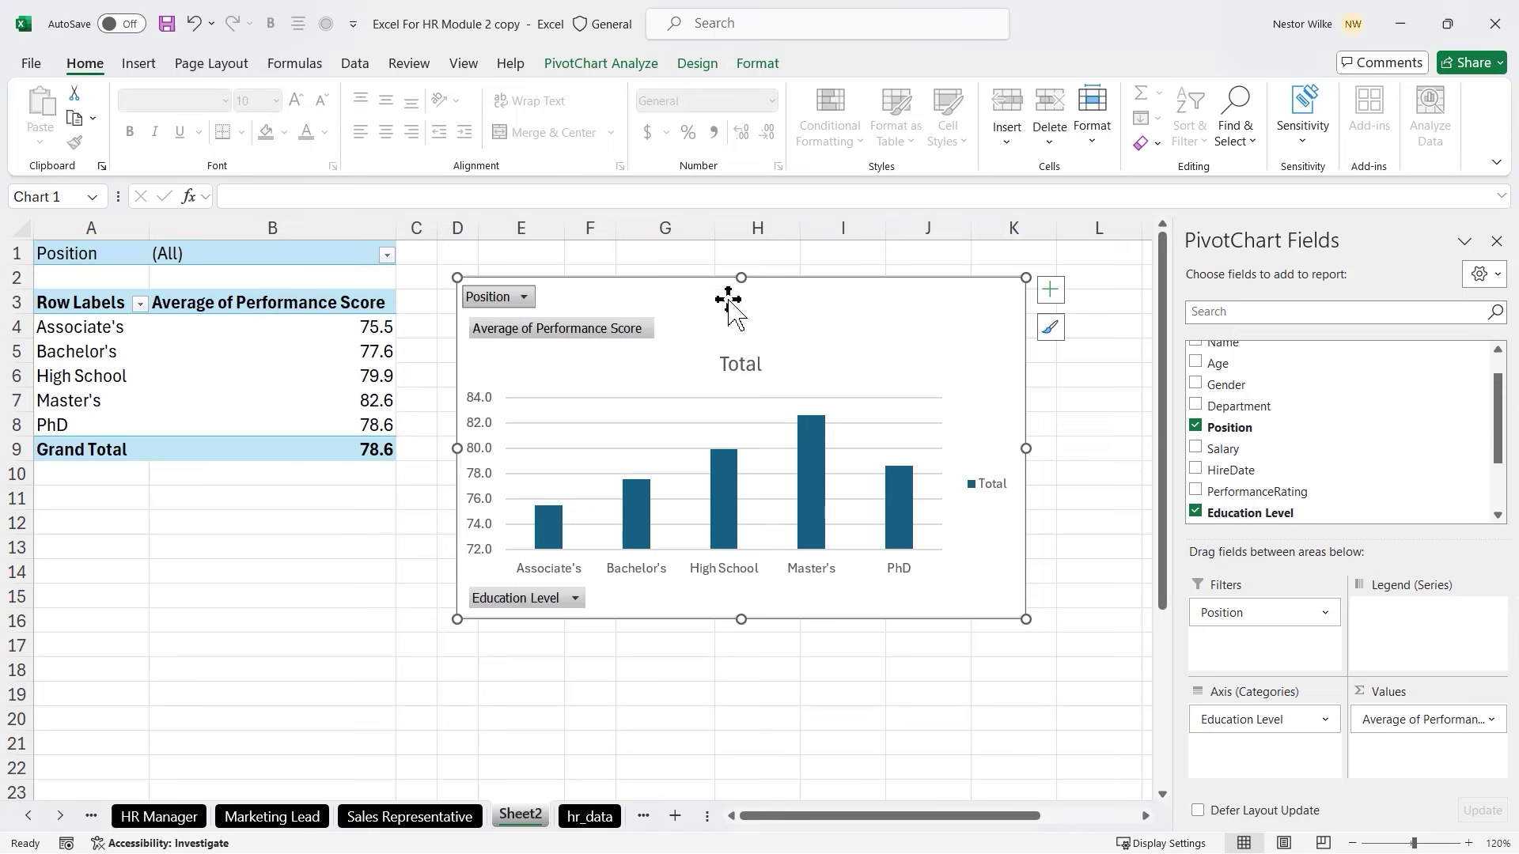
click(571, 599)
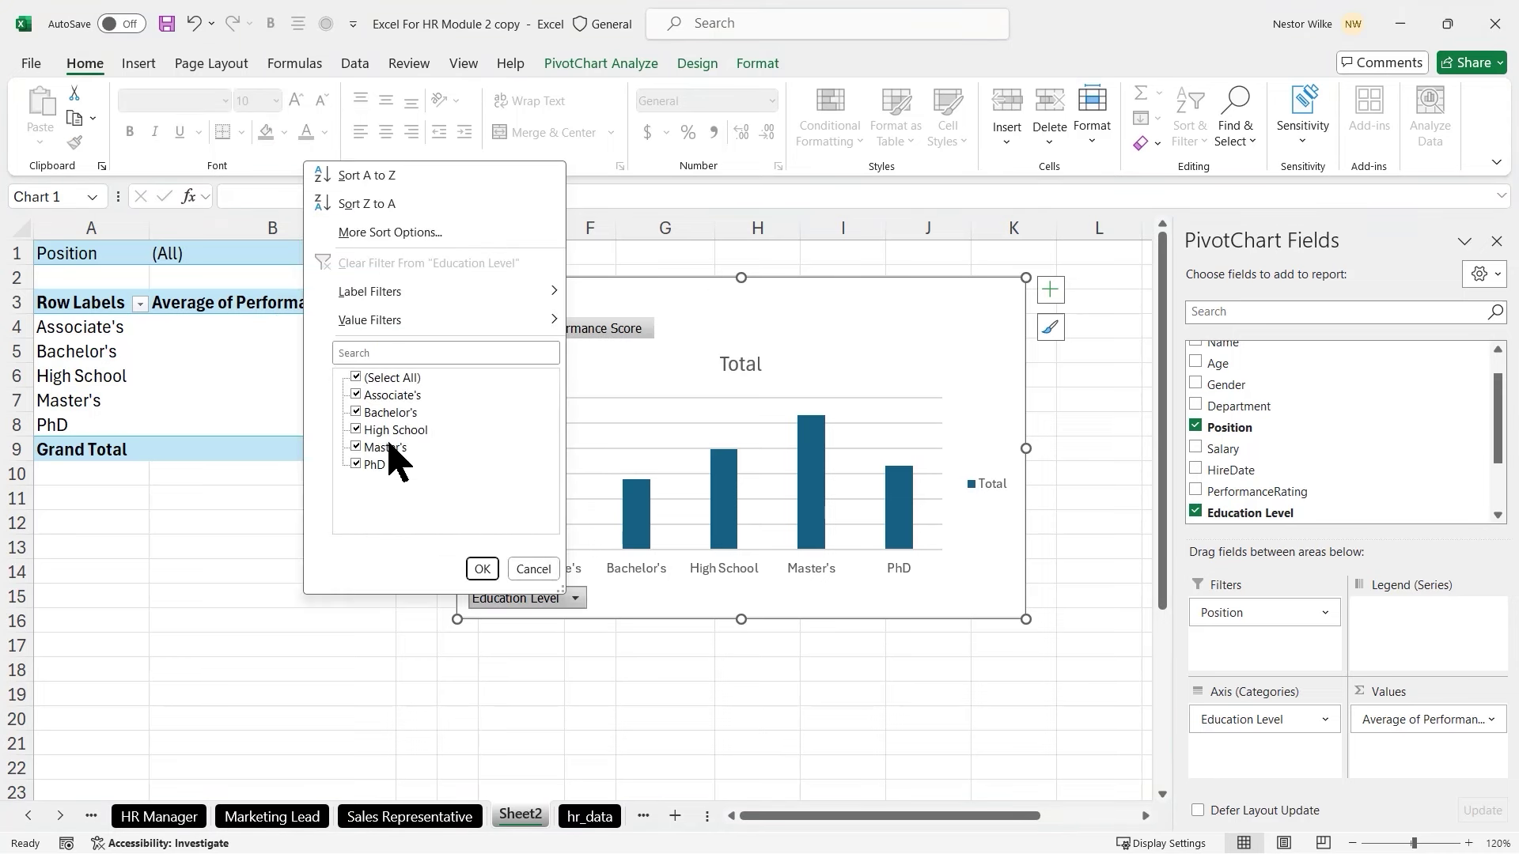
click(355, 396)
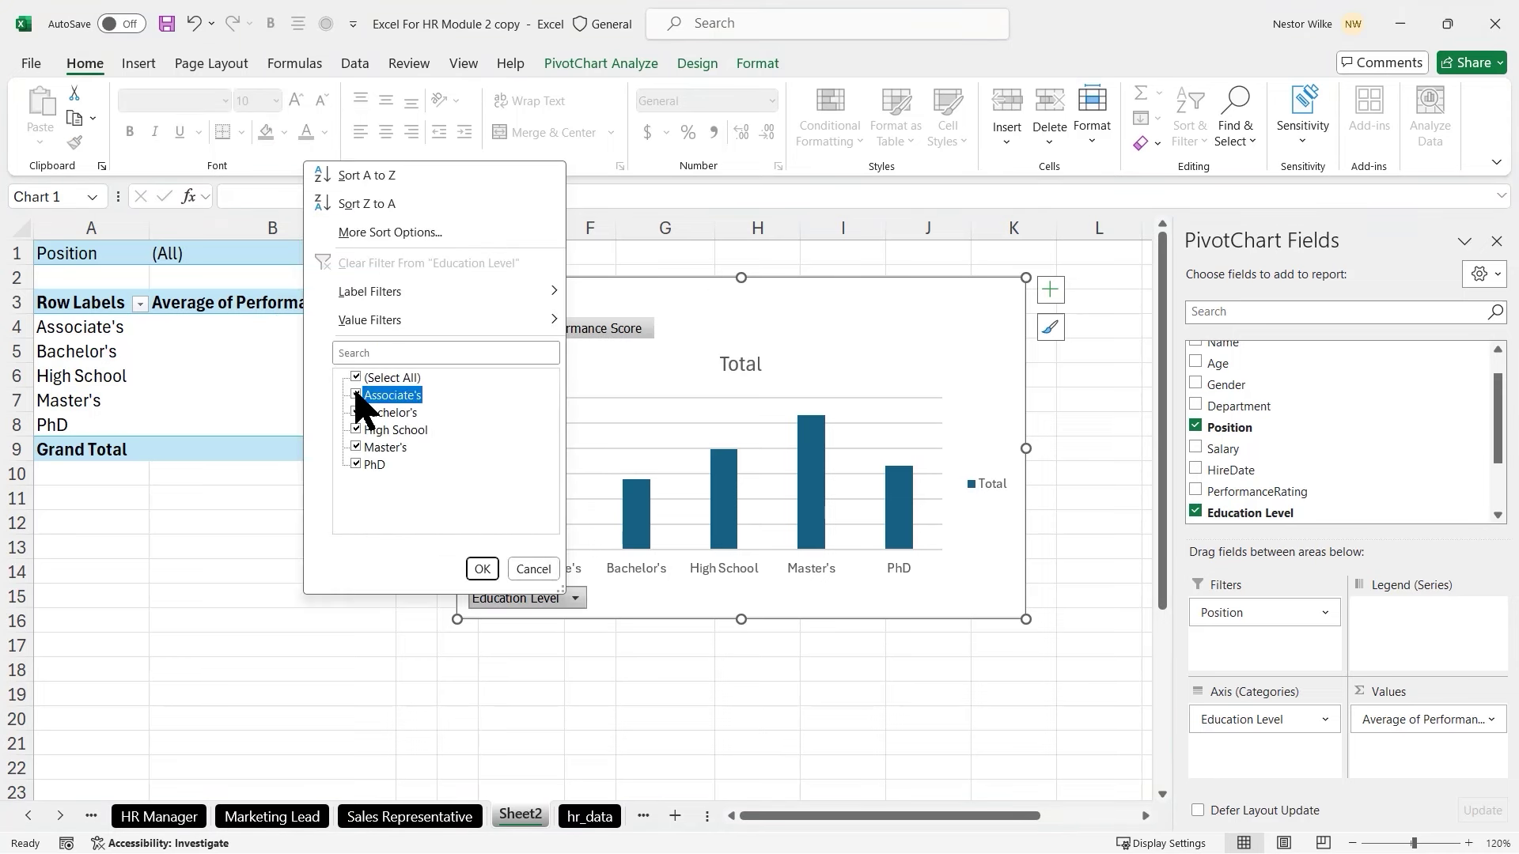
click(356, 413)
click(355, 430)
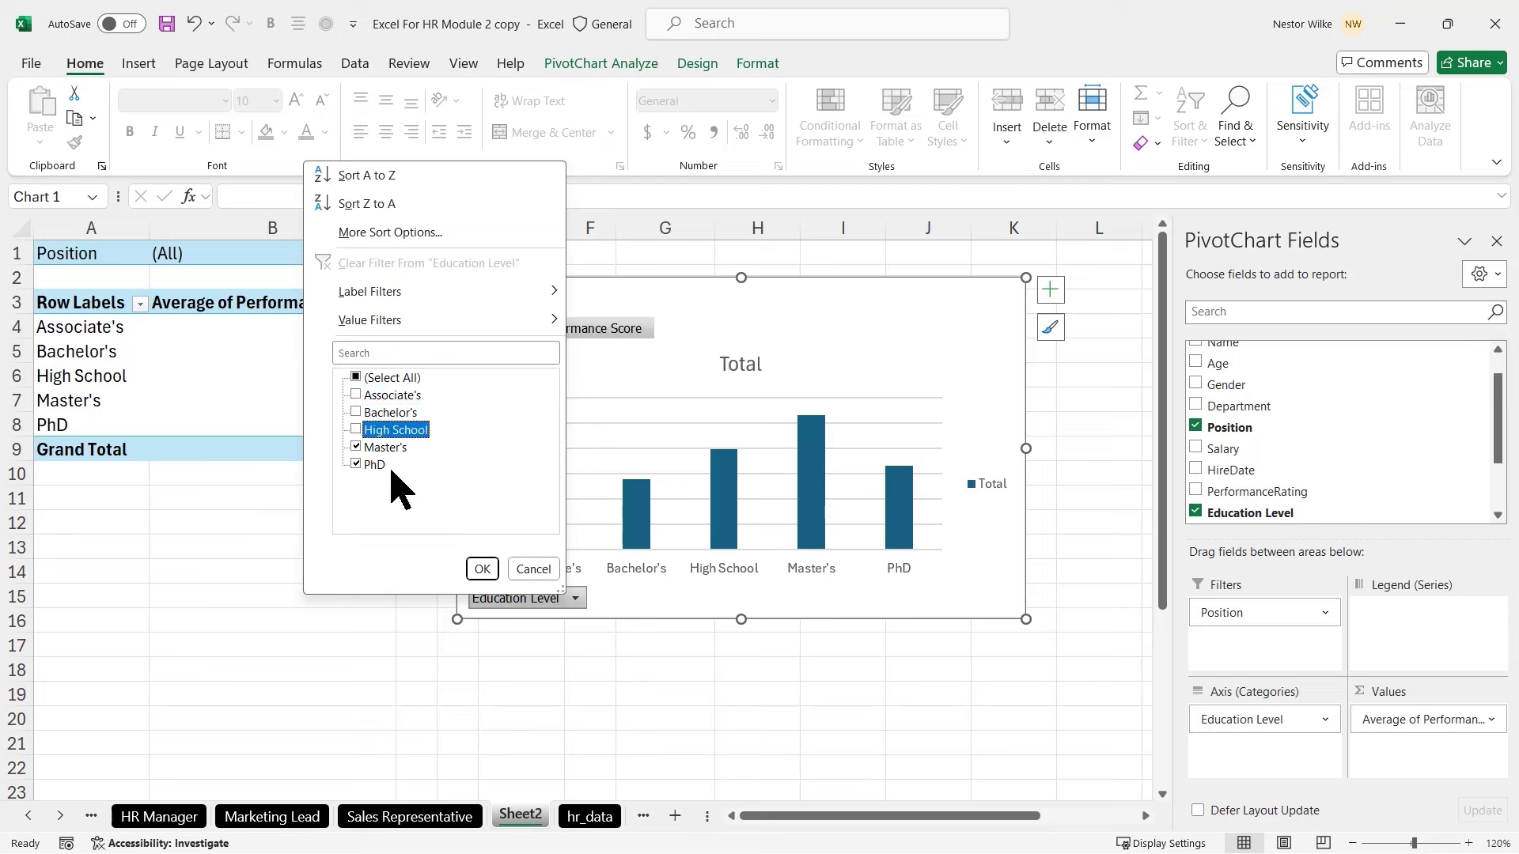
click(482, 570)
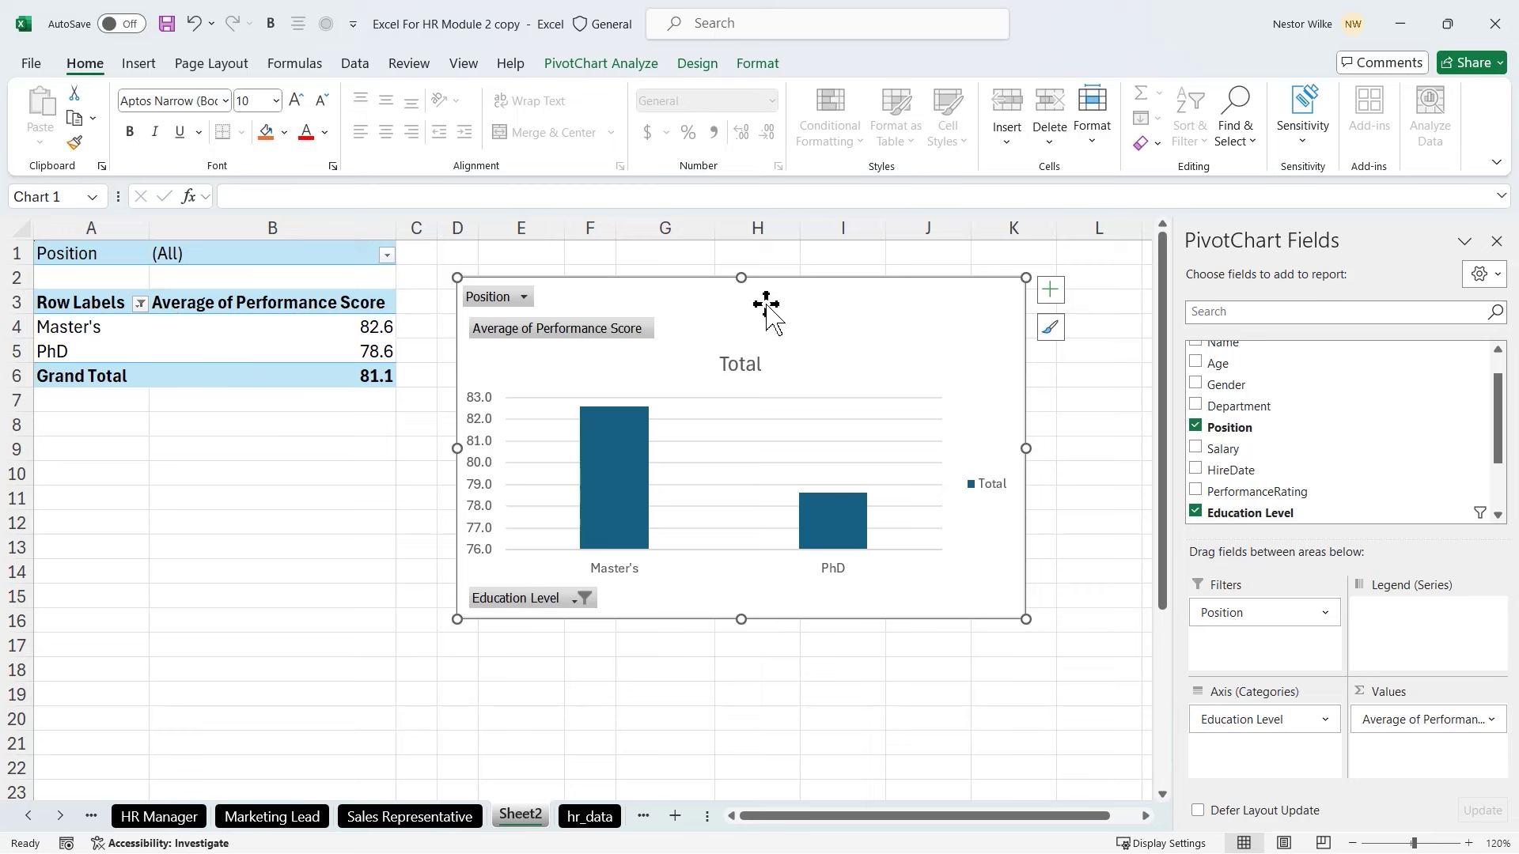
Clear the Education Level filter from the PivotChart
click(575, 600)
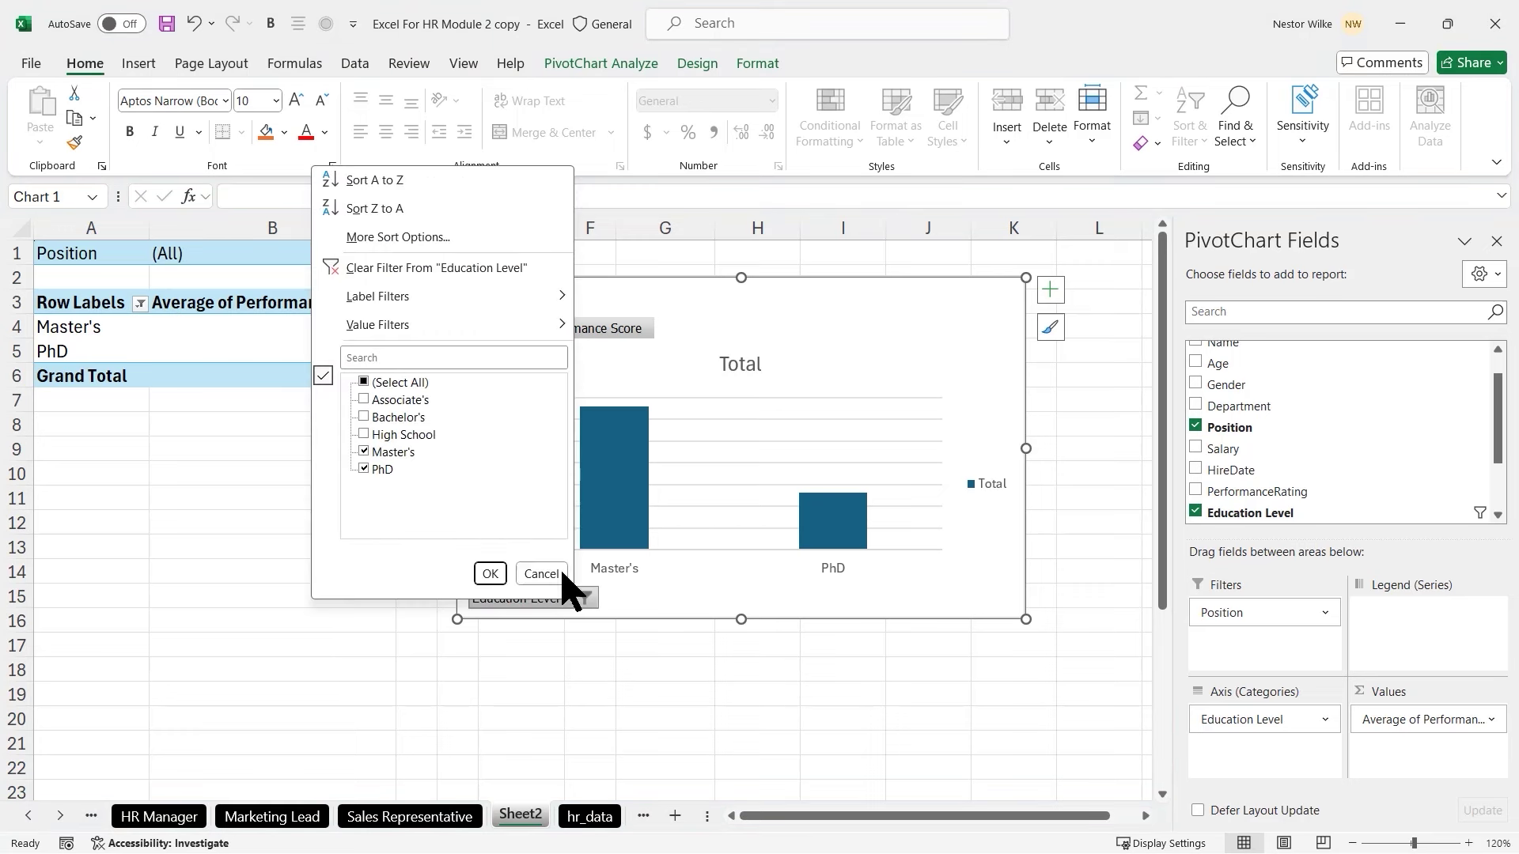
click(402, 270)
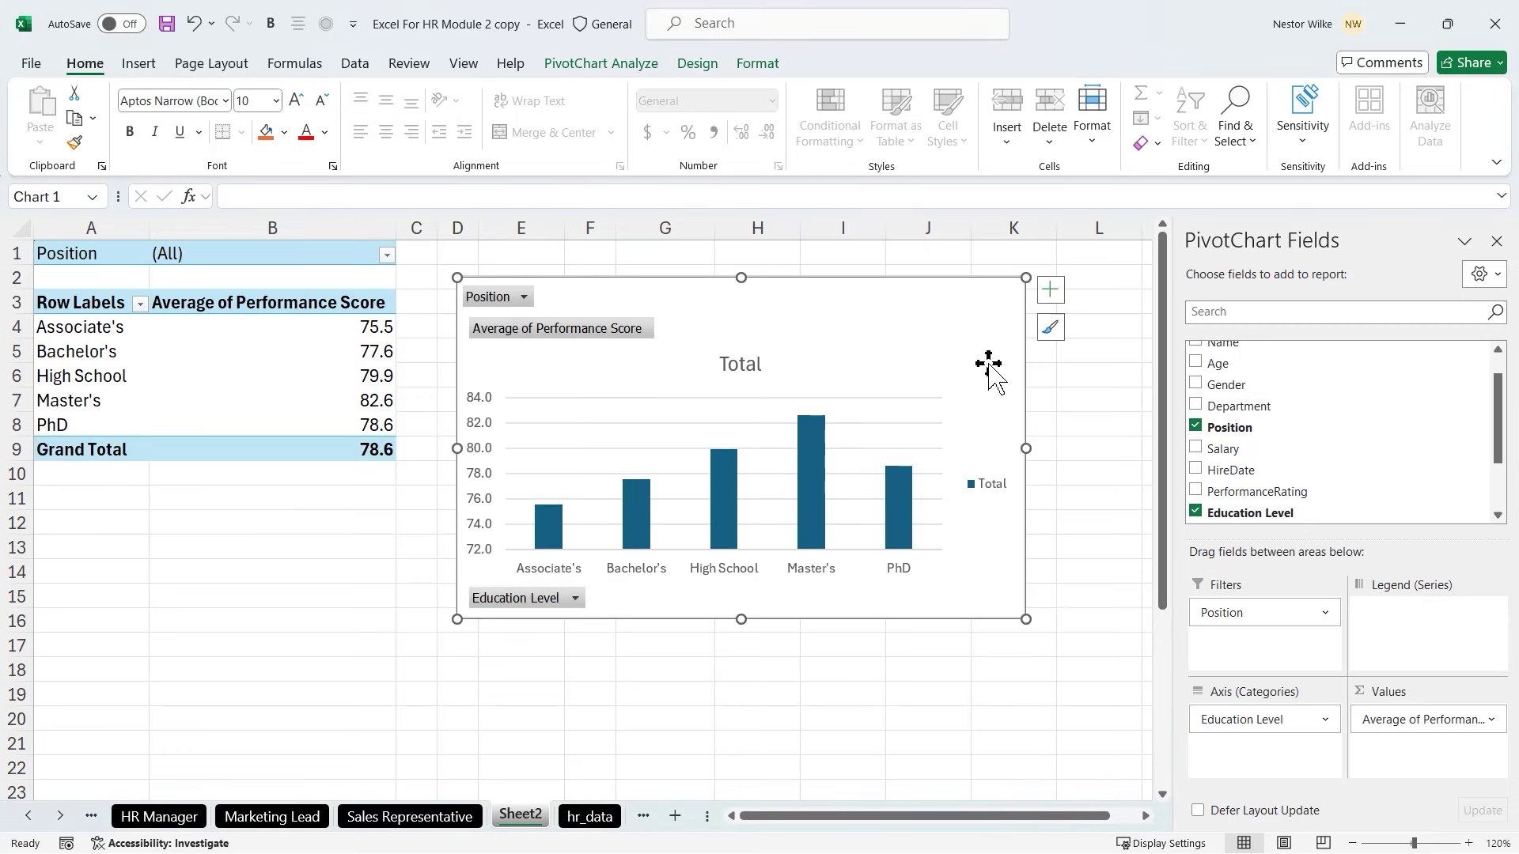